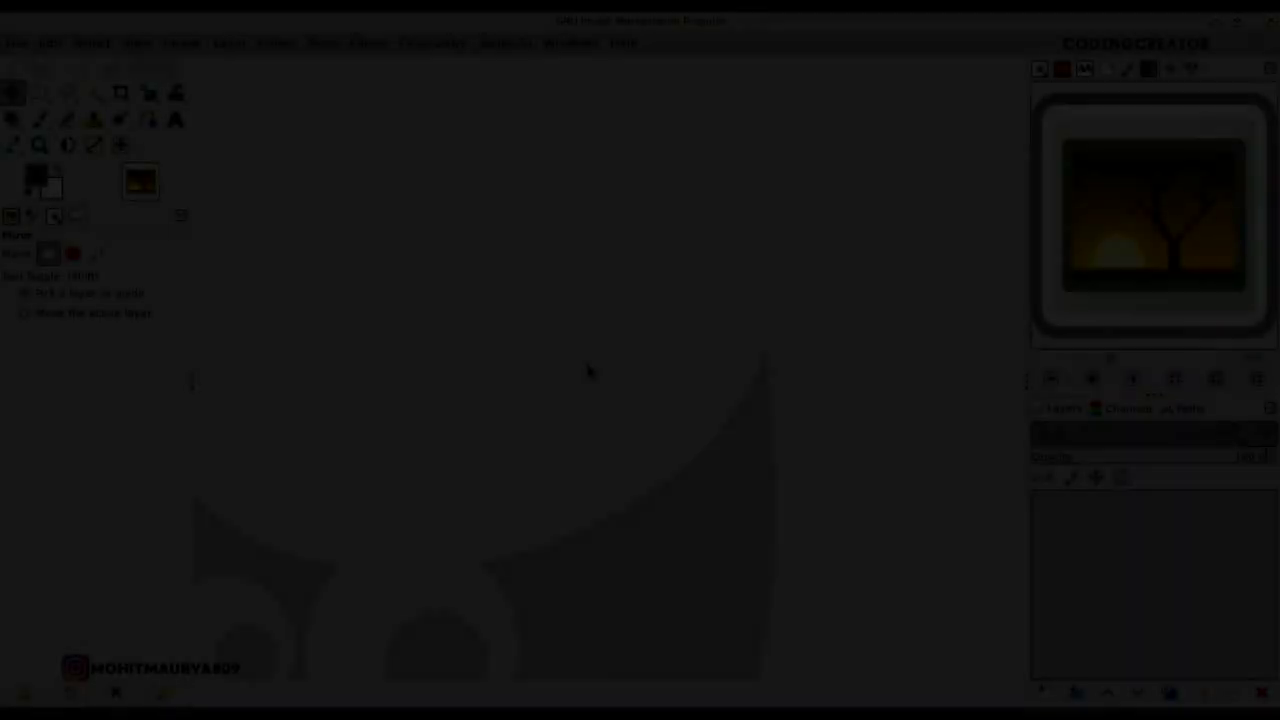
- Create a new transparent 1276×1866 px image
left_click(20, 44)
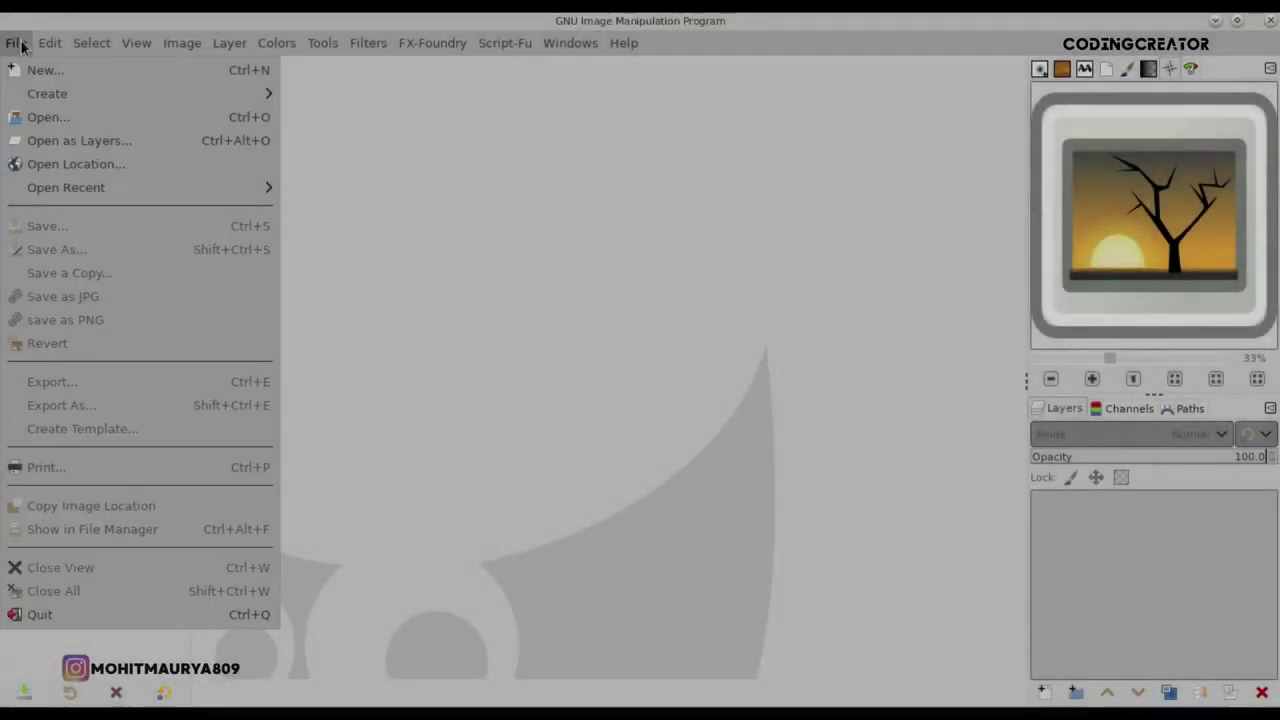
left_click(40, 70)
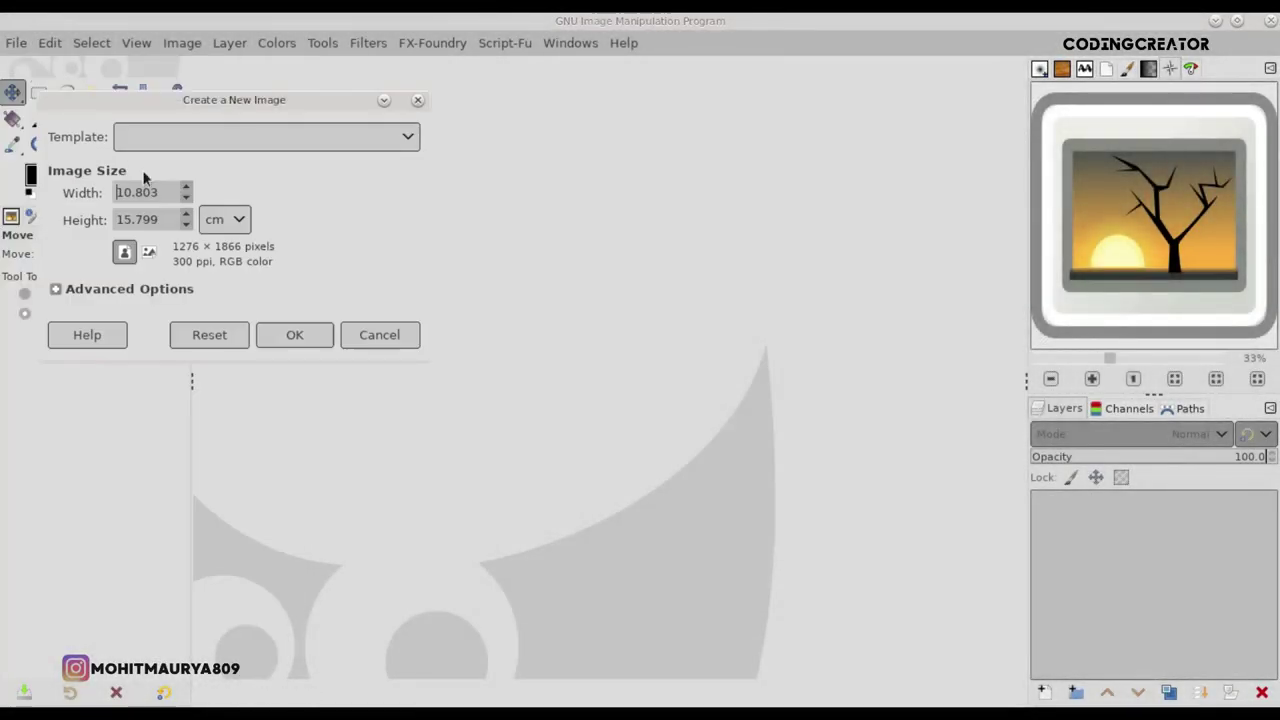
left_click(228, 220)
left_click(248, 82)
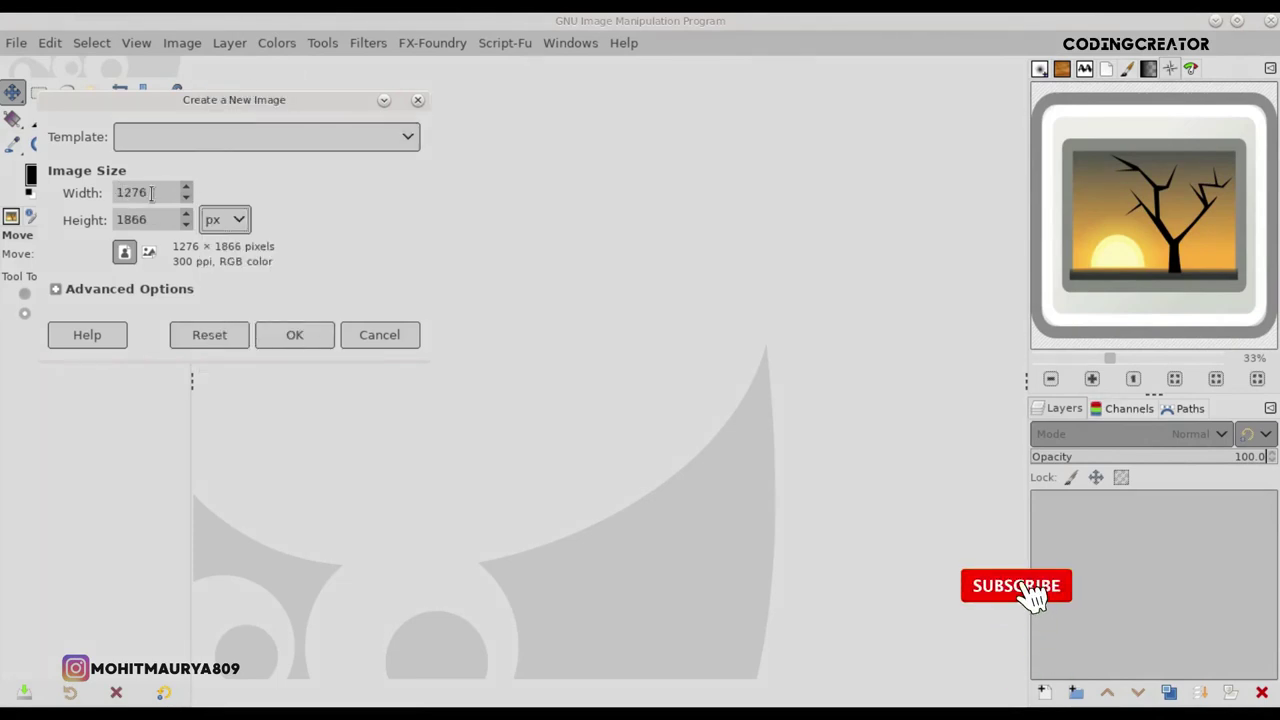
left_click(145, 289)
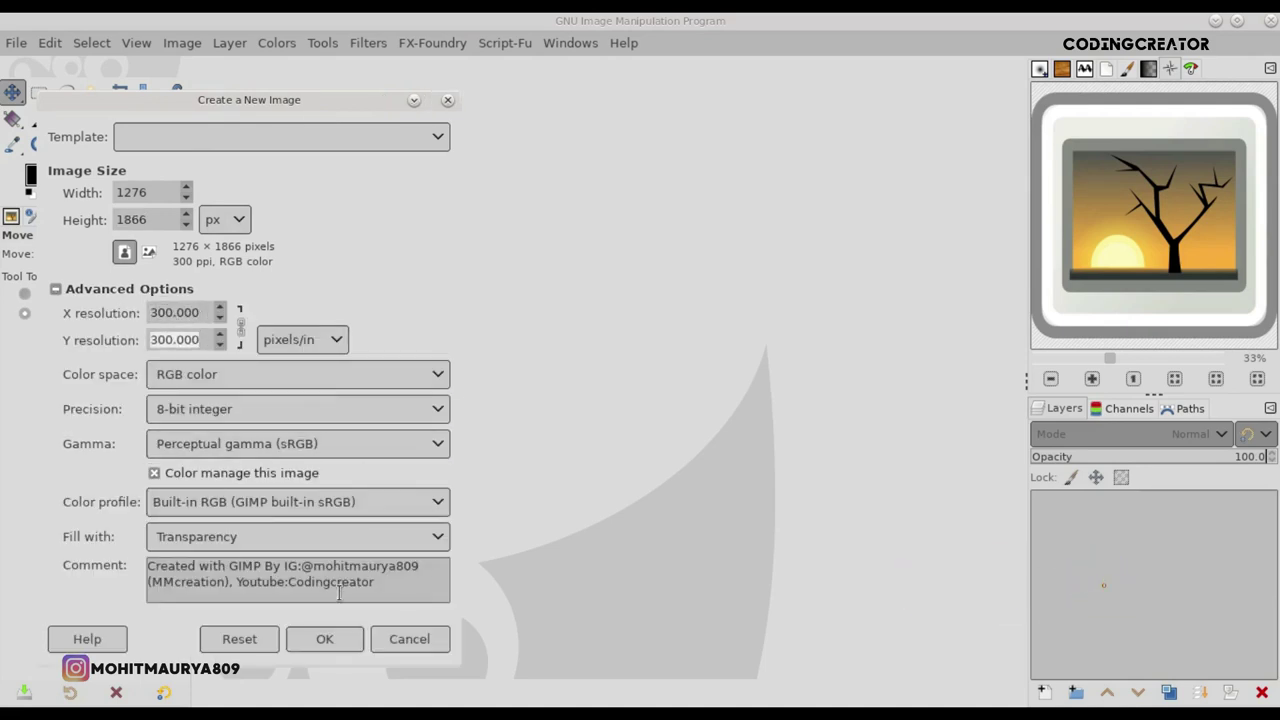
left_click(326, 640)
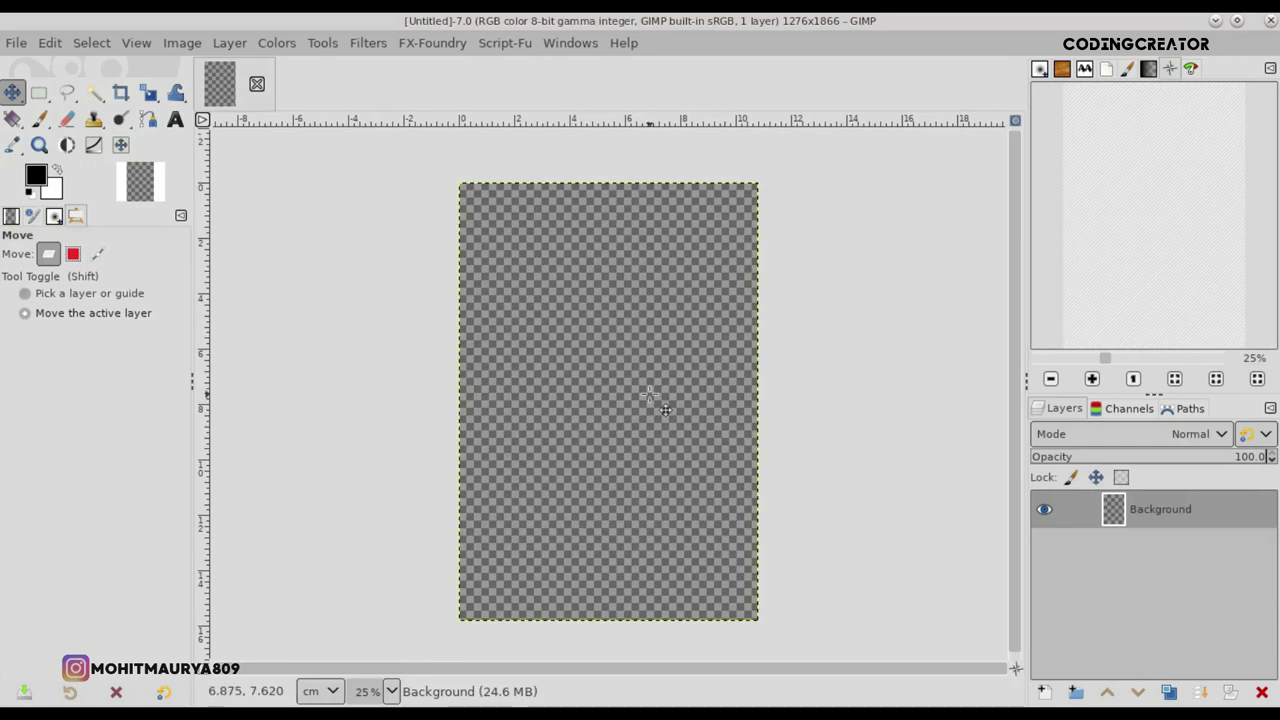
- Zoom the view so the new image fills the canvas height
scroll(1011, 520, "down", 1)
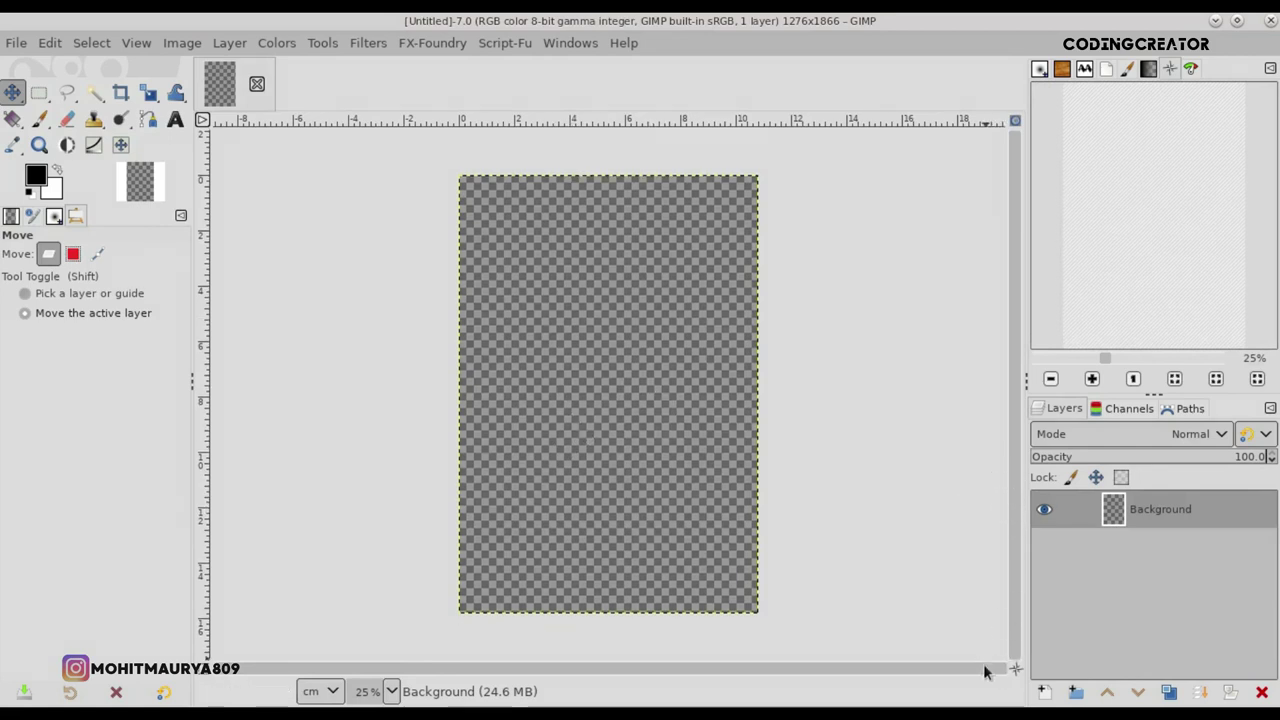
left_click(1015, 120)
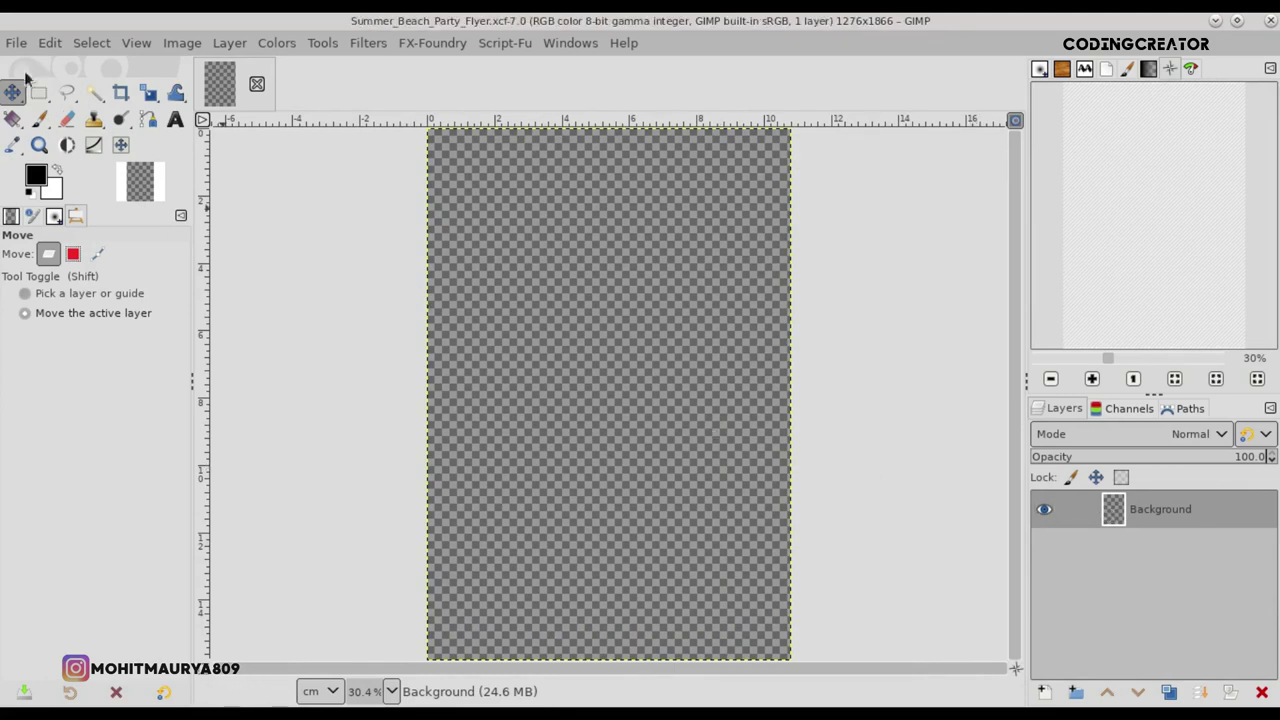
left_click(16, 43)
- Open beach-832346_1920.jpg as a layer and drag it down on the canvas
left_click(62, 137)
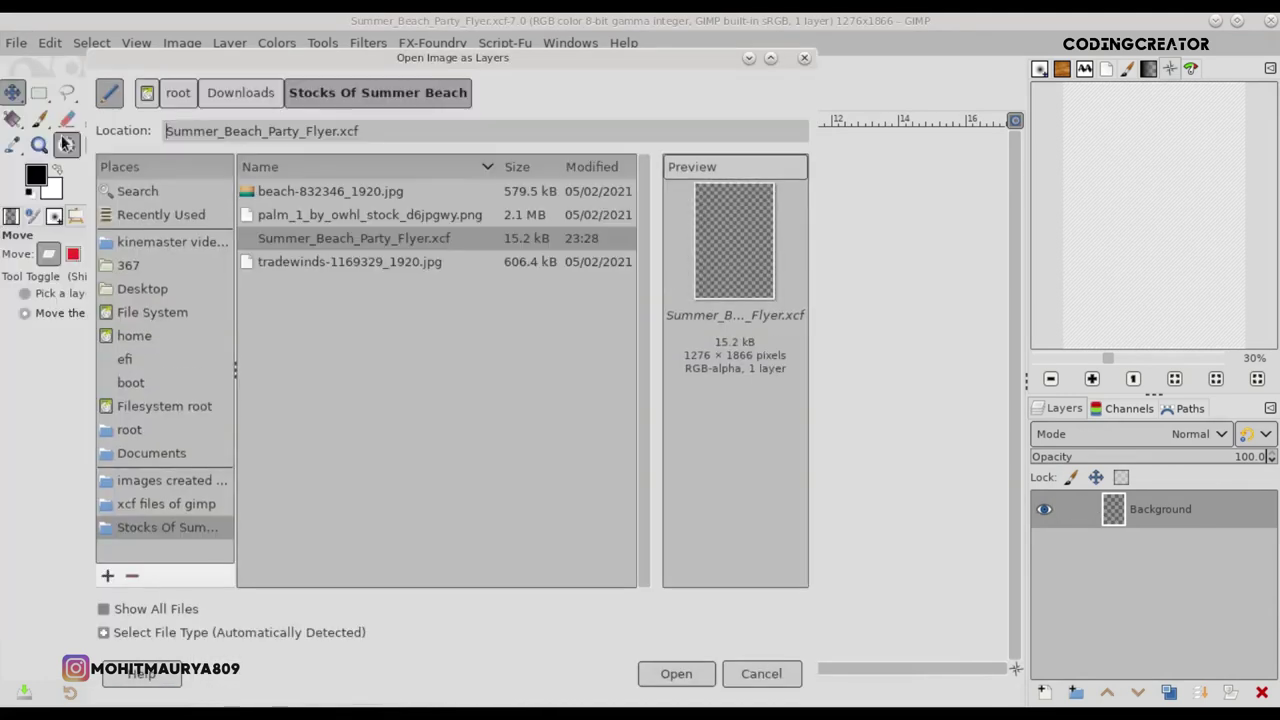
left_click(378, 195)
left_click(680, 675)
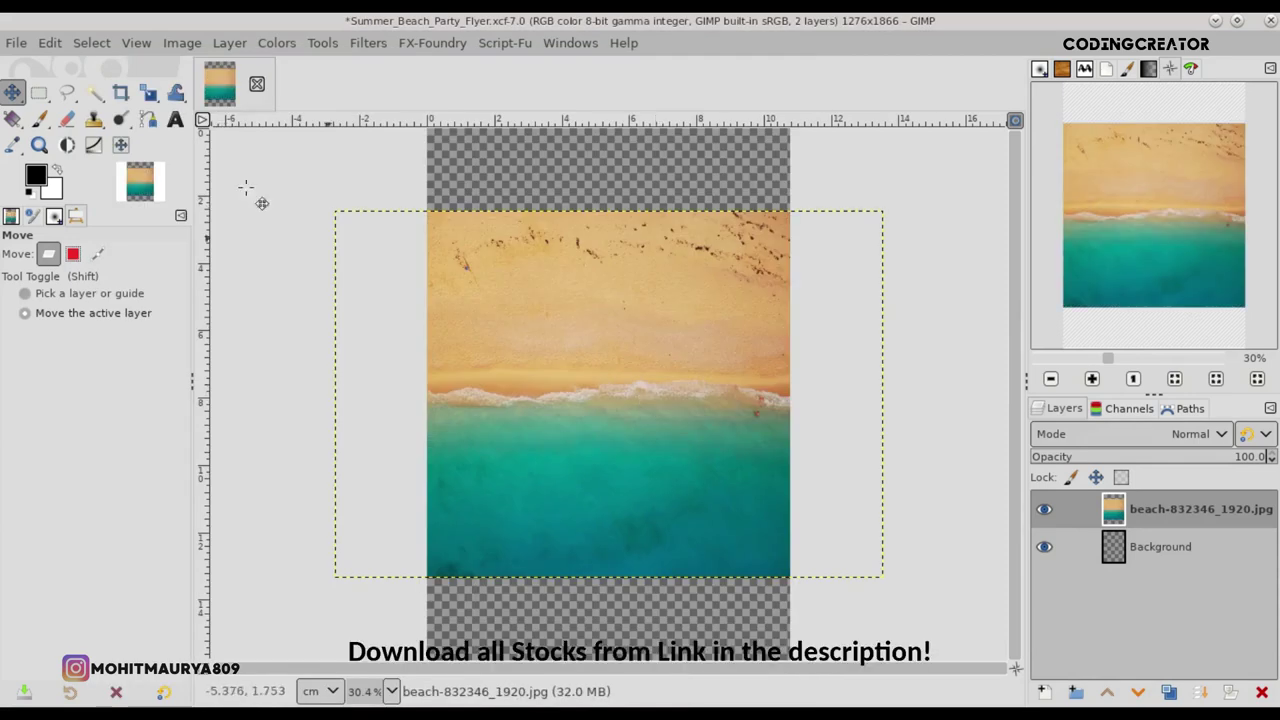
mouse_move(500, 373)
left_mouse_down()
mouse_move(528, 456)
mouse_move(843, 524)
left_mouse_up()
left_click_drag(1015, 668, 983, 230)
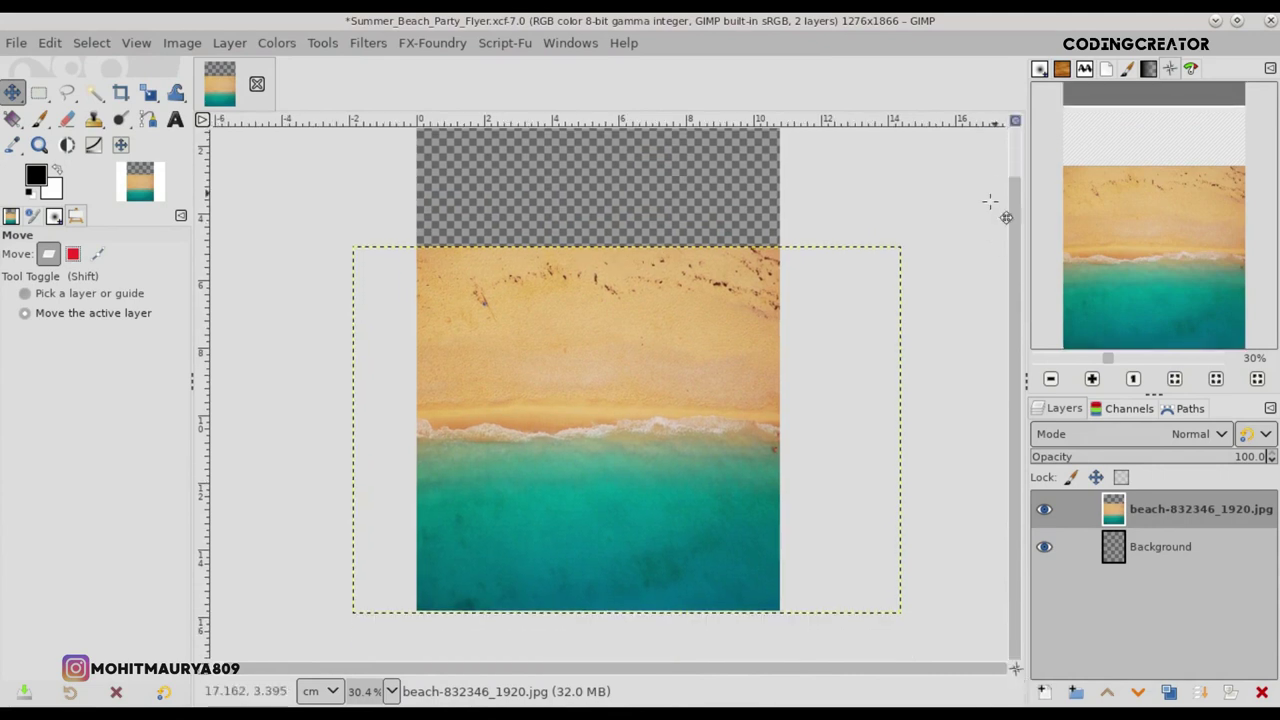
mouse_move(686, 443)
left_mouse_down()
mouse_move(723, 429)
mouse_move(696, 439)
left_mouse_up()
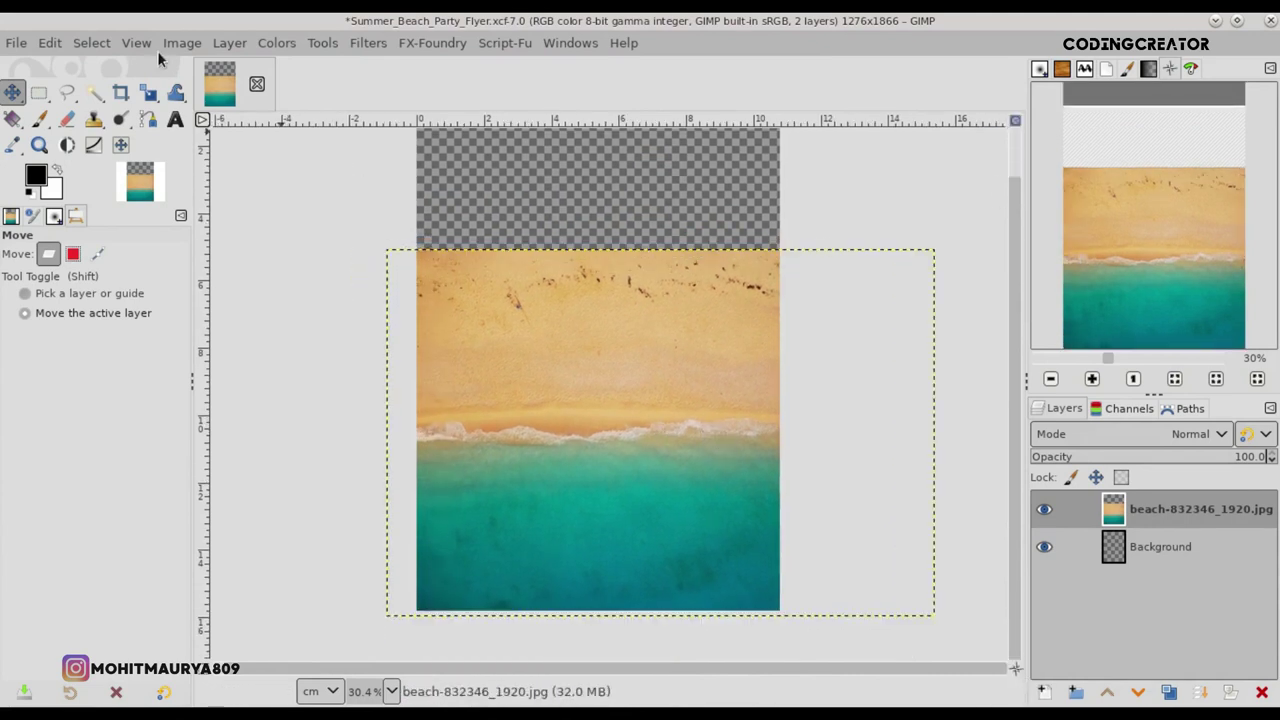
- Turn on Snap to Canvas Edges and align the beach layer with the canvas bottom
left_click(136, 42)
left_click(200, 591)
left_click_drag(534, 517, 537, 516)
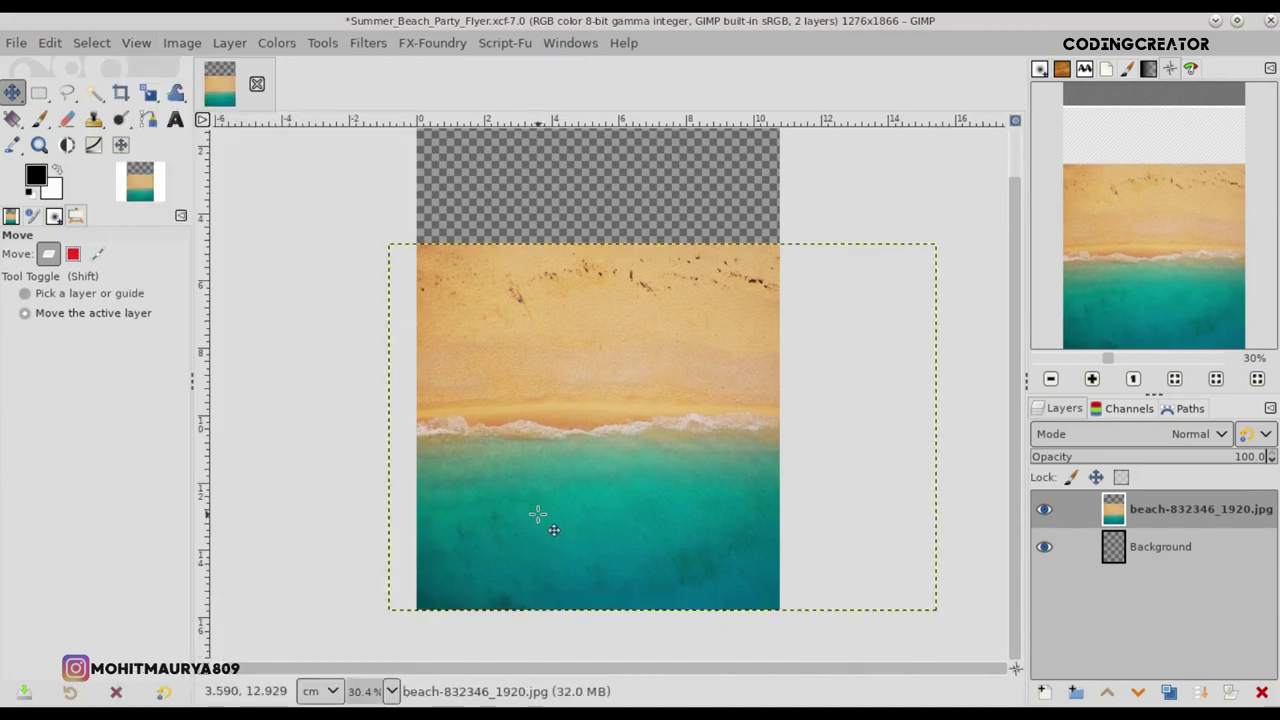
scroll(1015, 591, "up", 2)
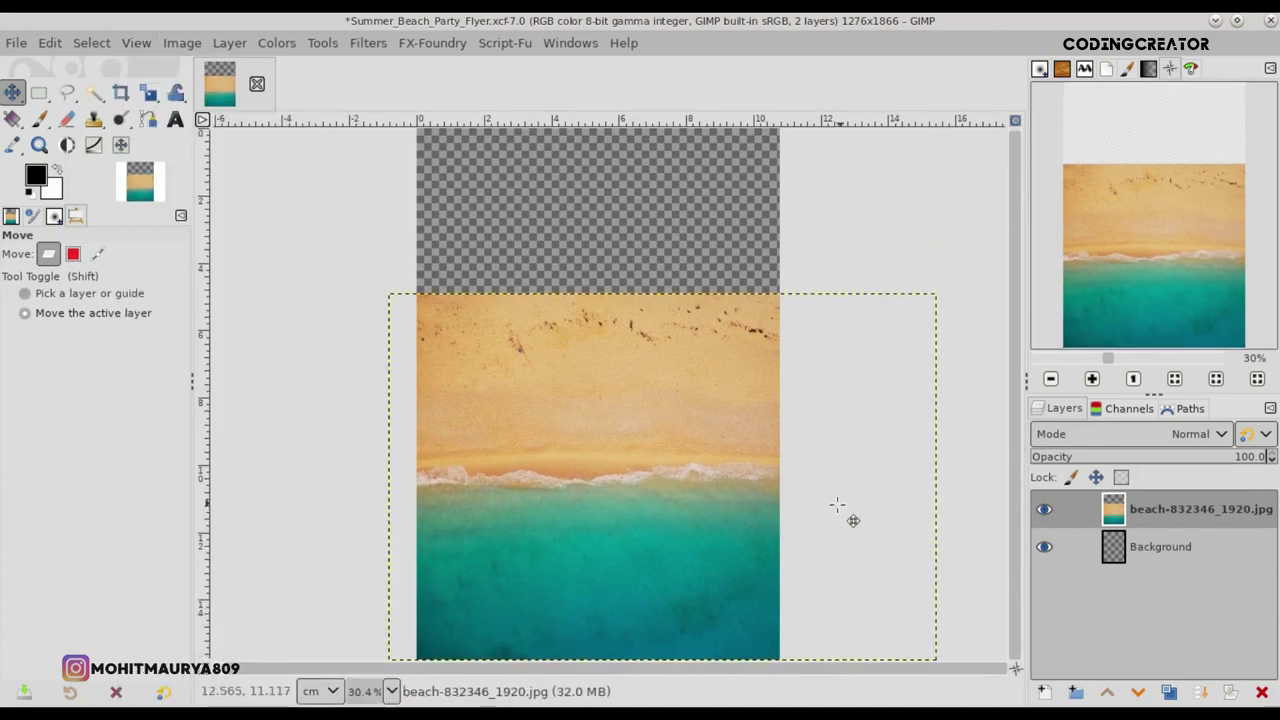
left_click_drag(703, 511, 701, 511)
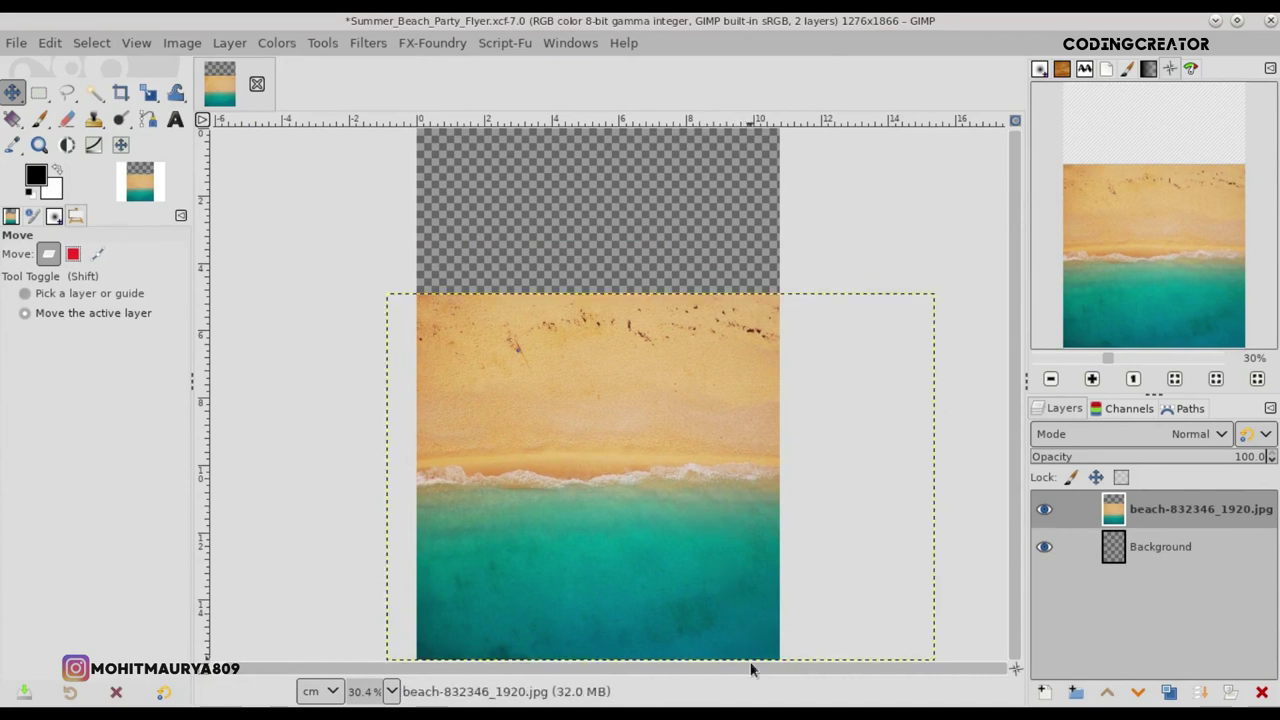
scroll(663, 668, "left", 1)
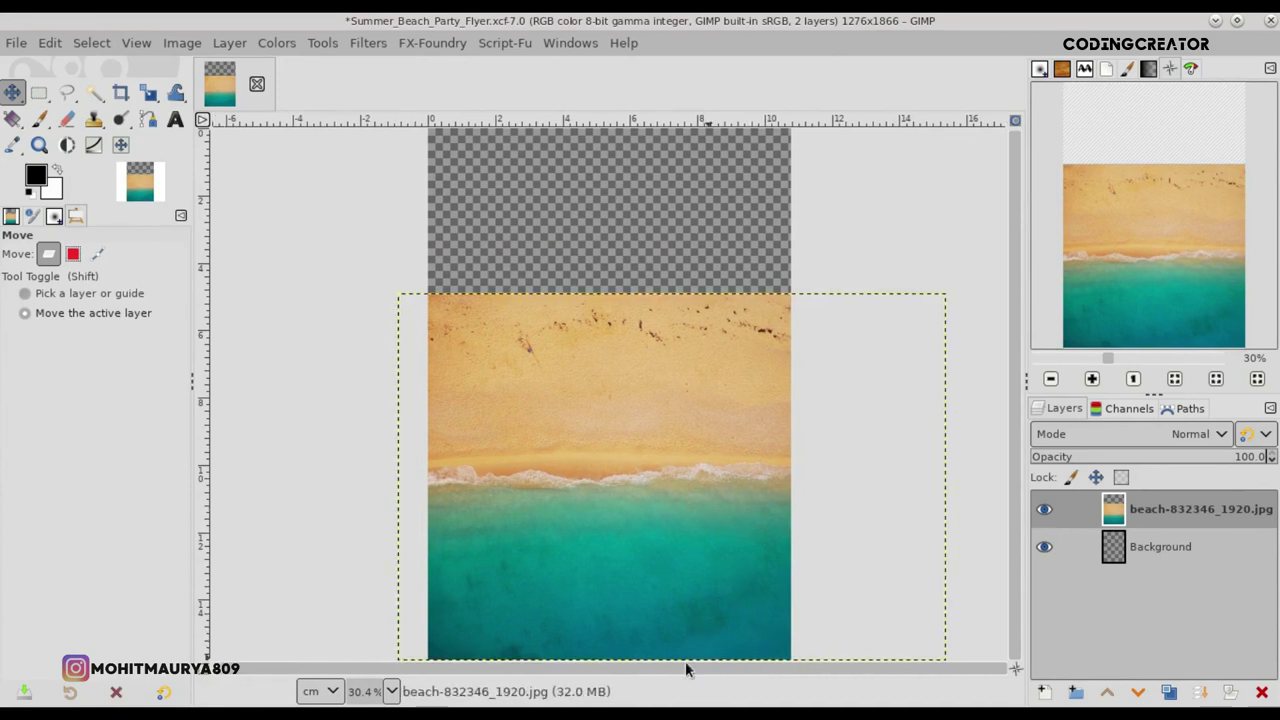
left_click(697, 546)
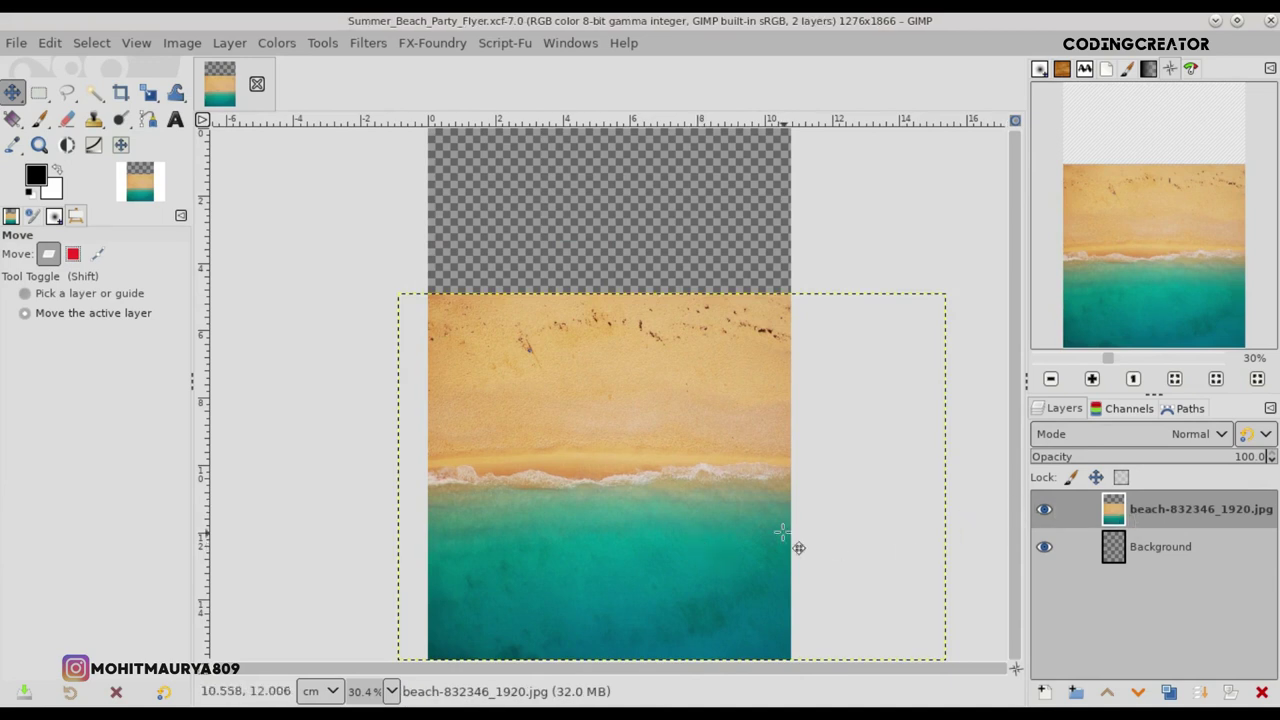
left_click(723, 524)
left_click_drag(723, 526, 718, 546)
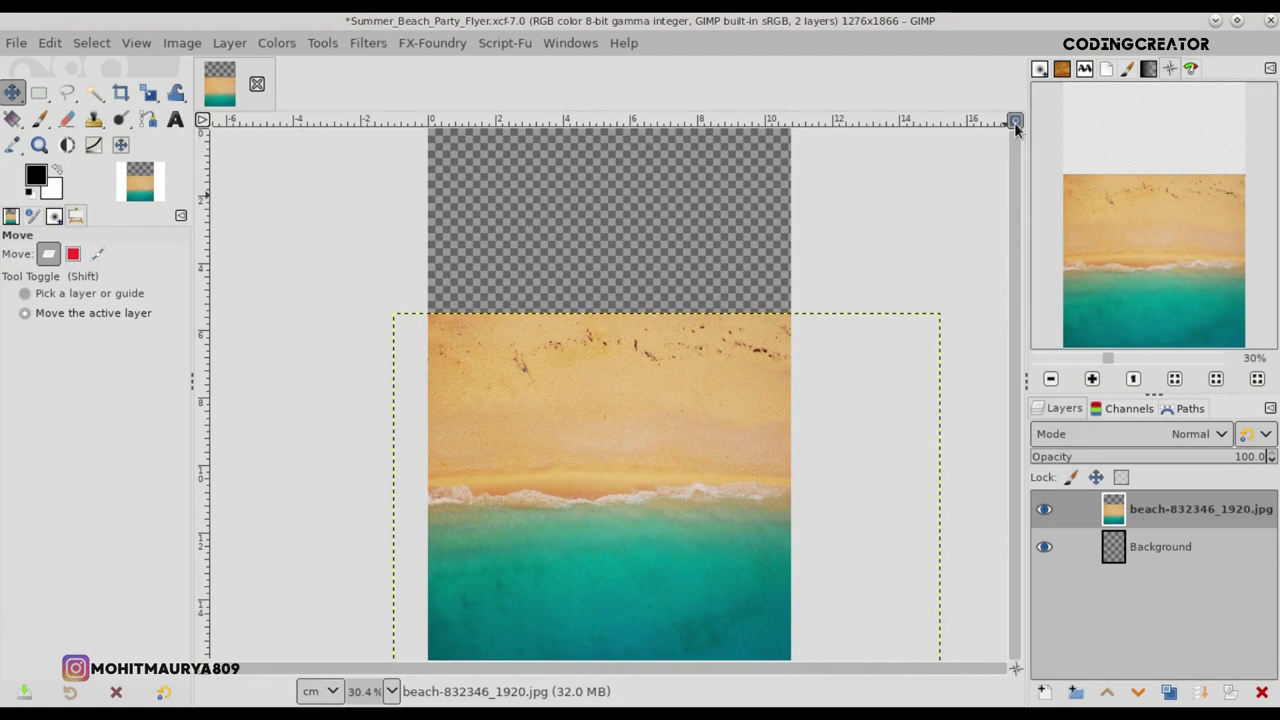
- Save, then duplicate the alpha-enabled beach layer and hide the original below Background
key("ctrl+s")
right_click(1145, 515)
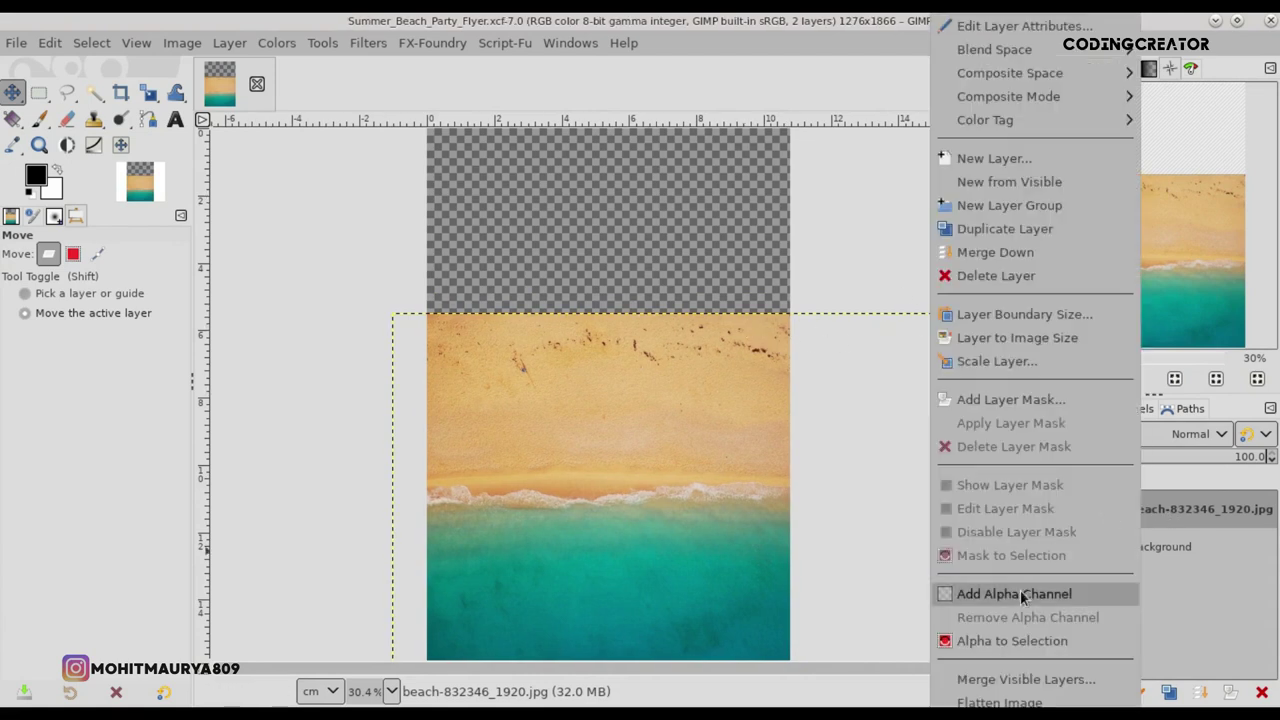
left_click(985, 595)
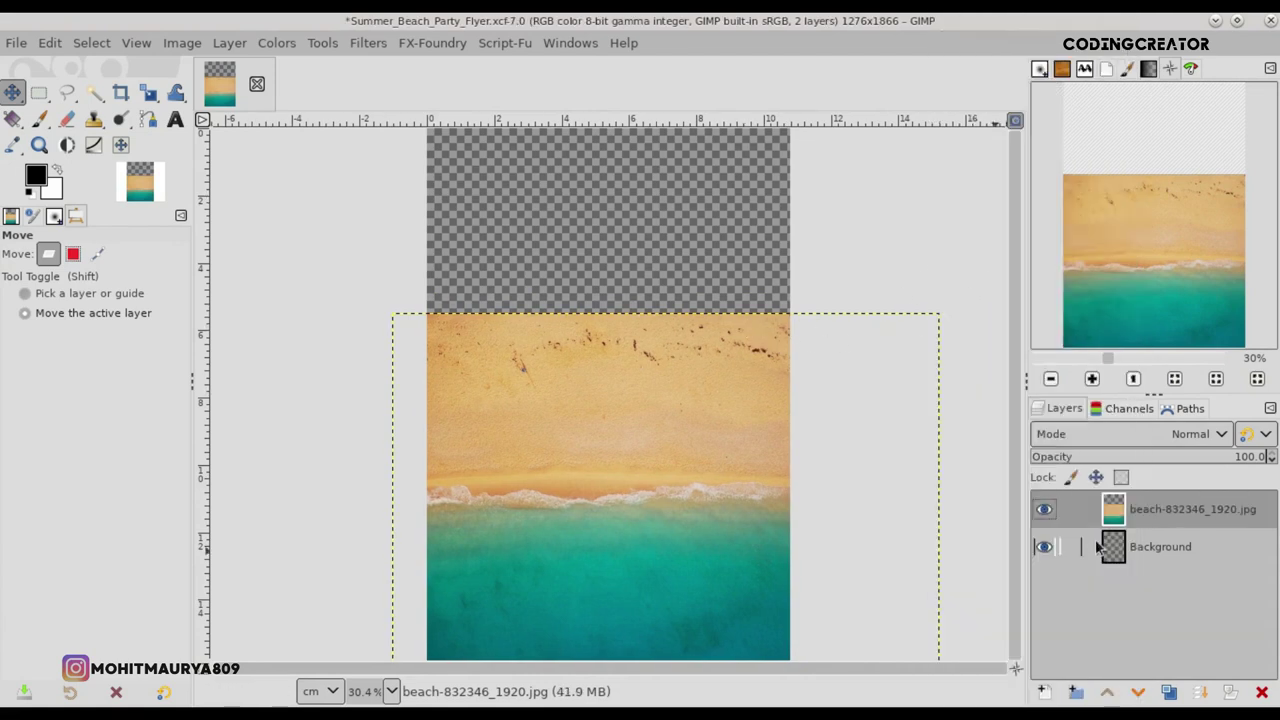
left_click(1170, 694)
left_click(1158, 546)
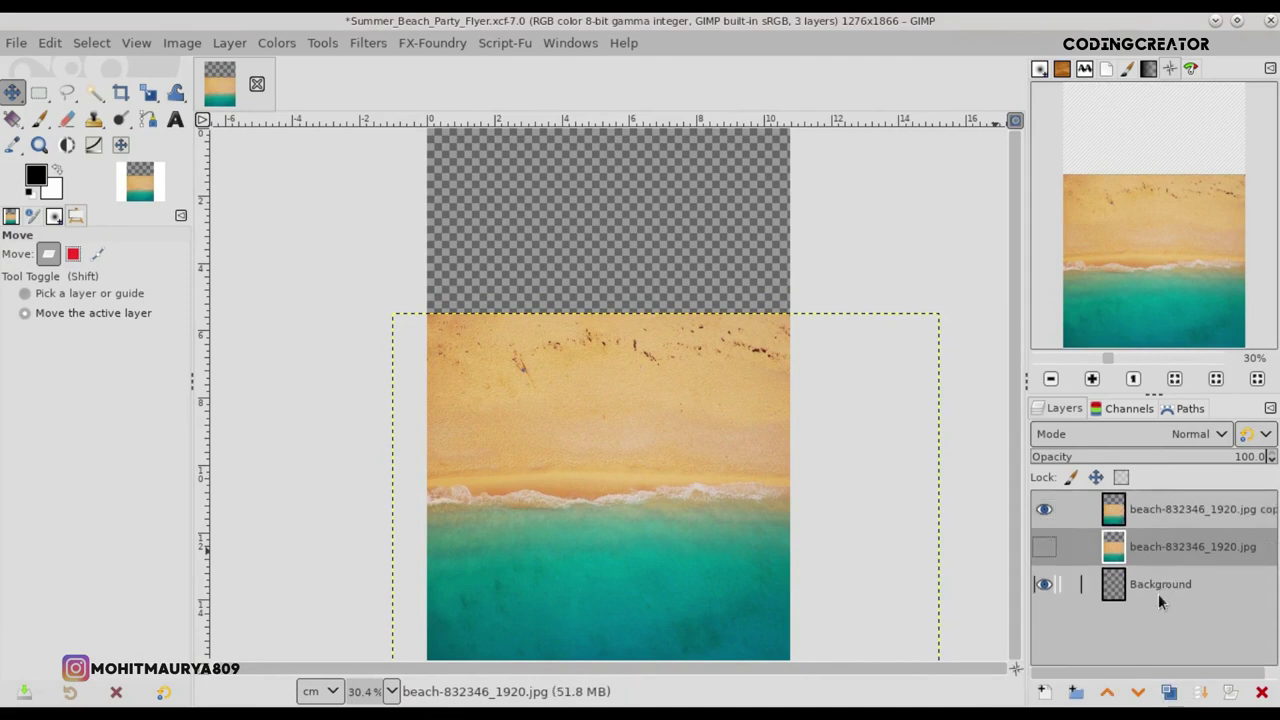
left_click_drag(1180, 556, 1180, 615)
- Add a white layer mask to the beach copy with a vertical Custom gradient fade
left_click(1155, 512)
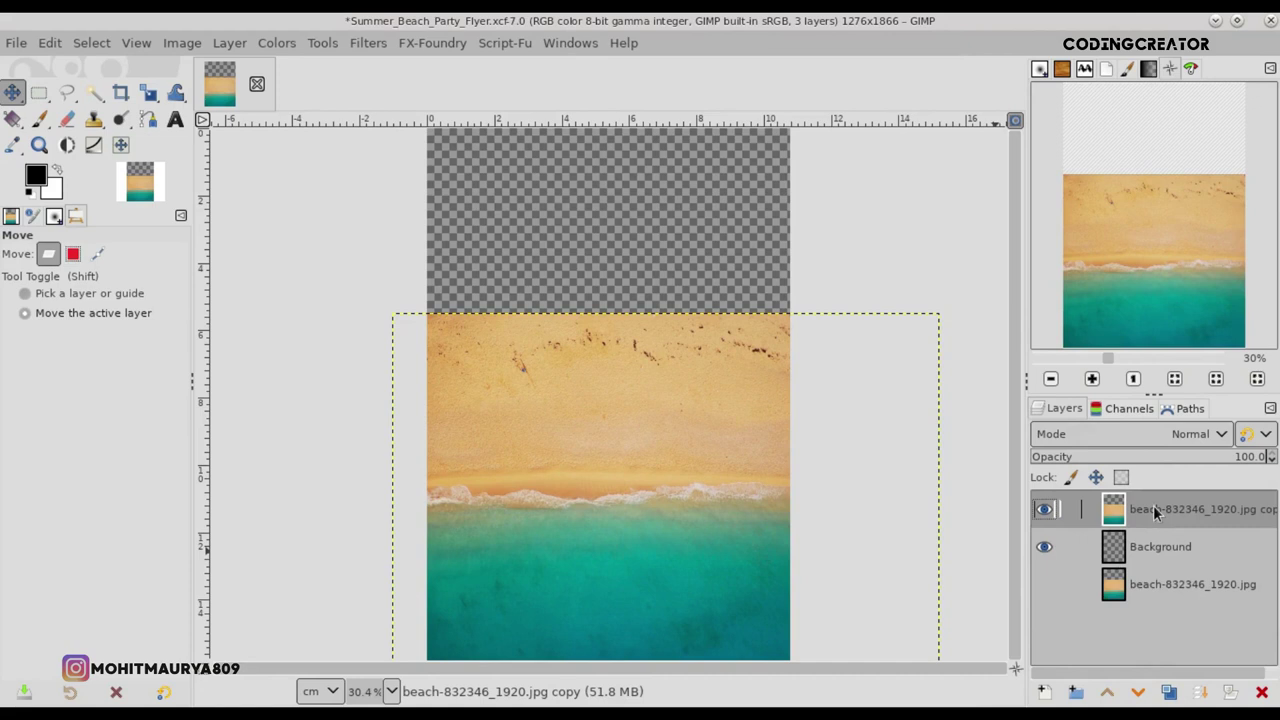
left_click(1230, 694)
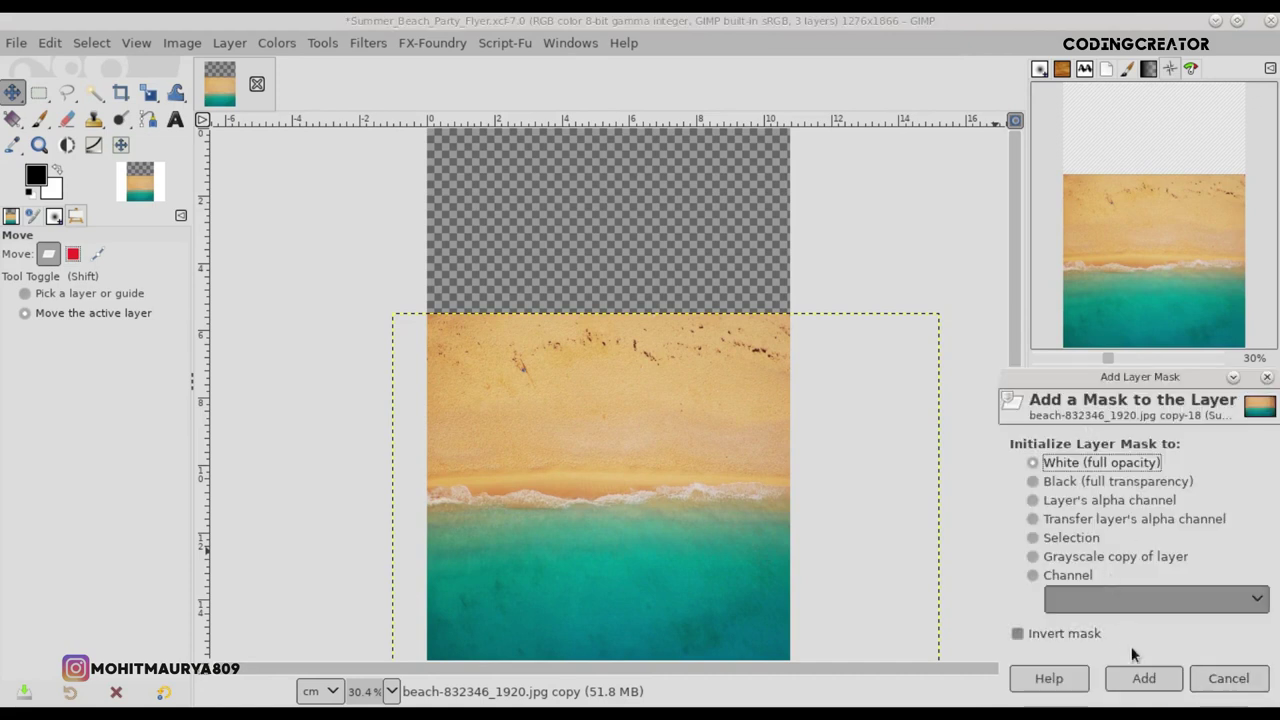
left_click(1143, 678)
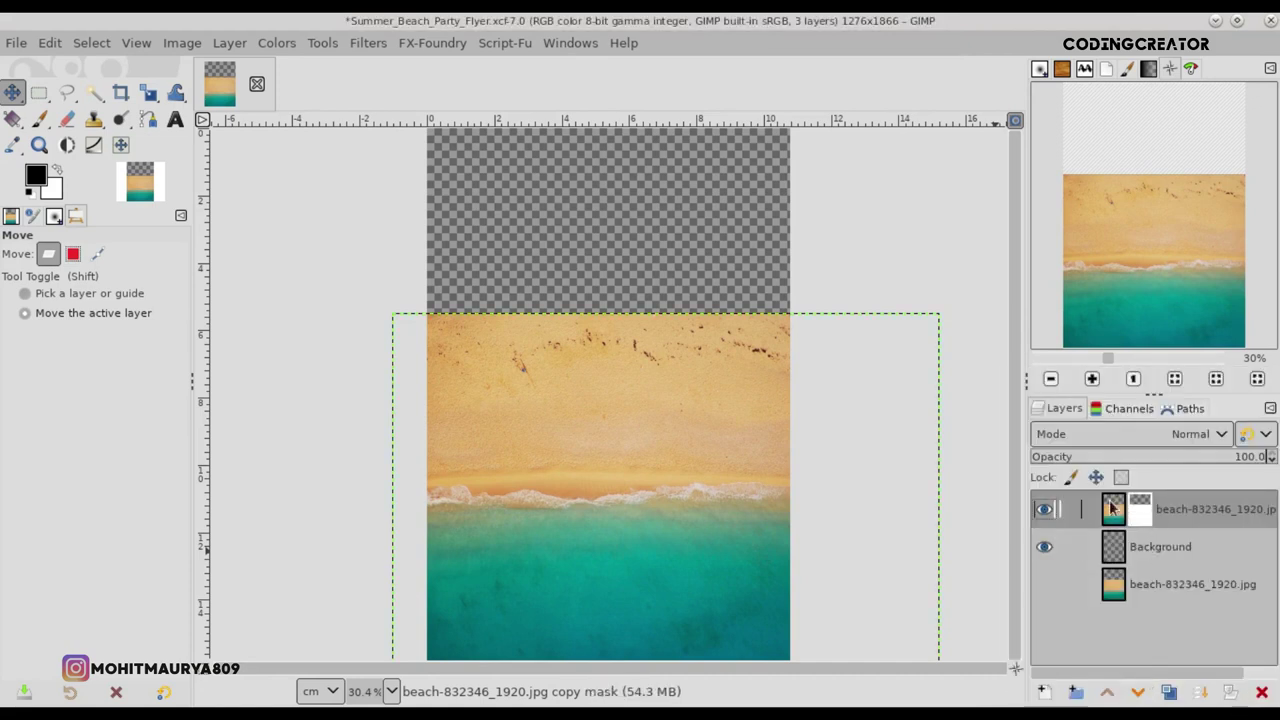
left_click(13, 119)
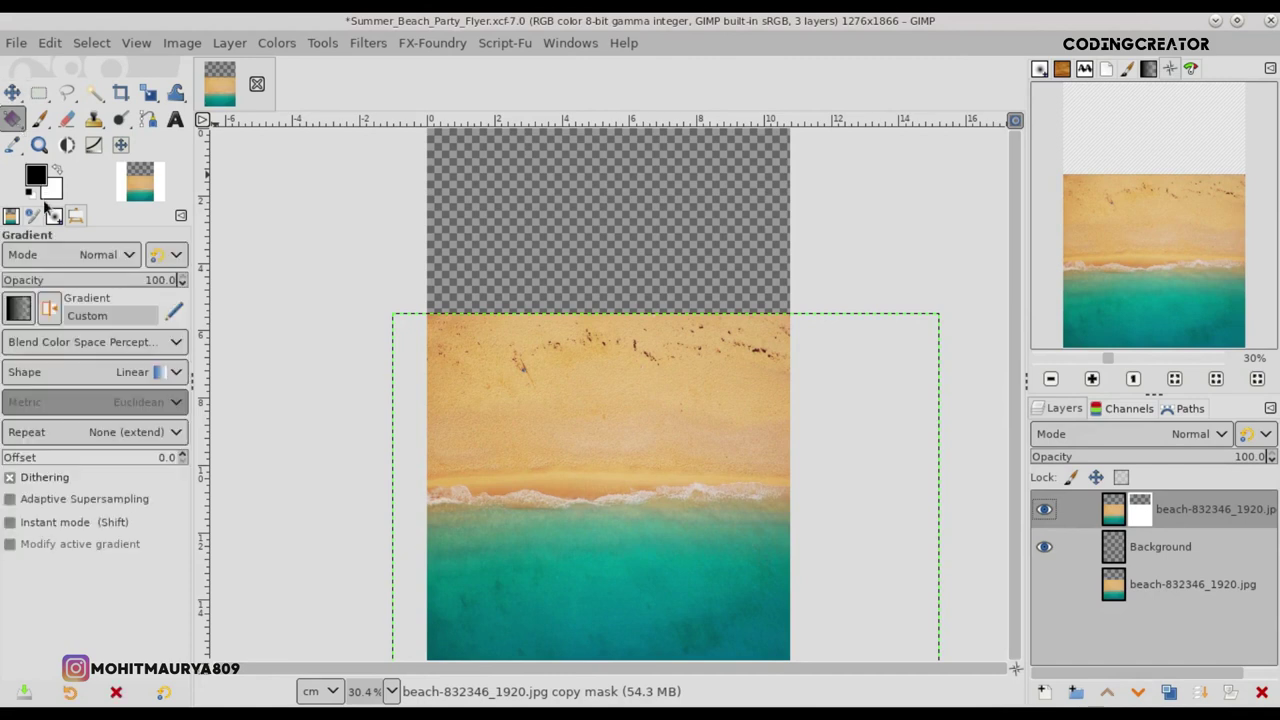
left_click(25, 310)
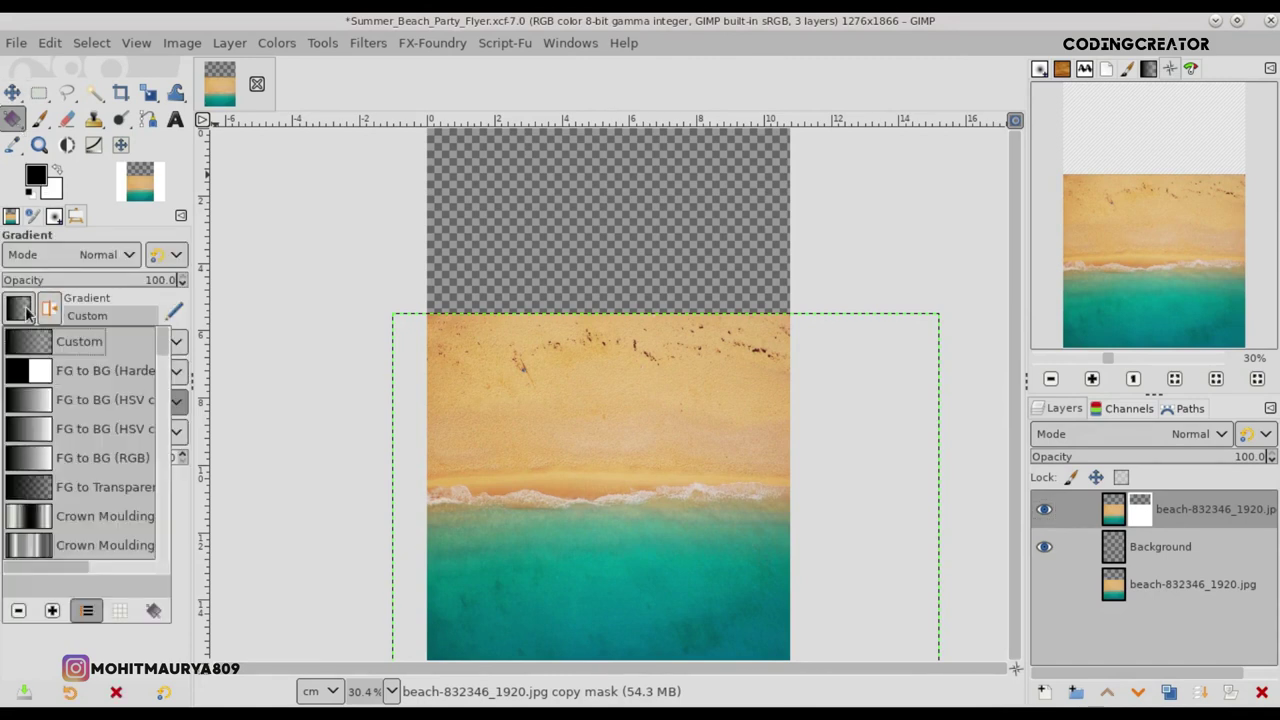
left_click(25, 310)
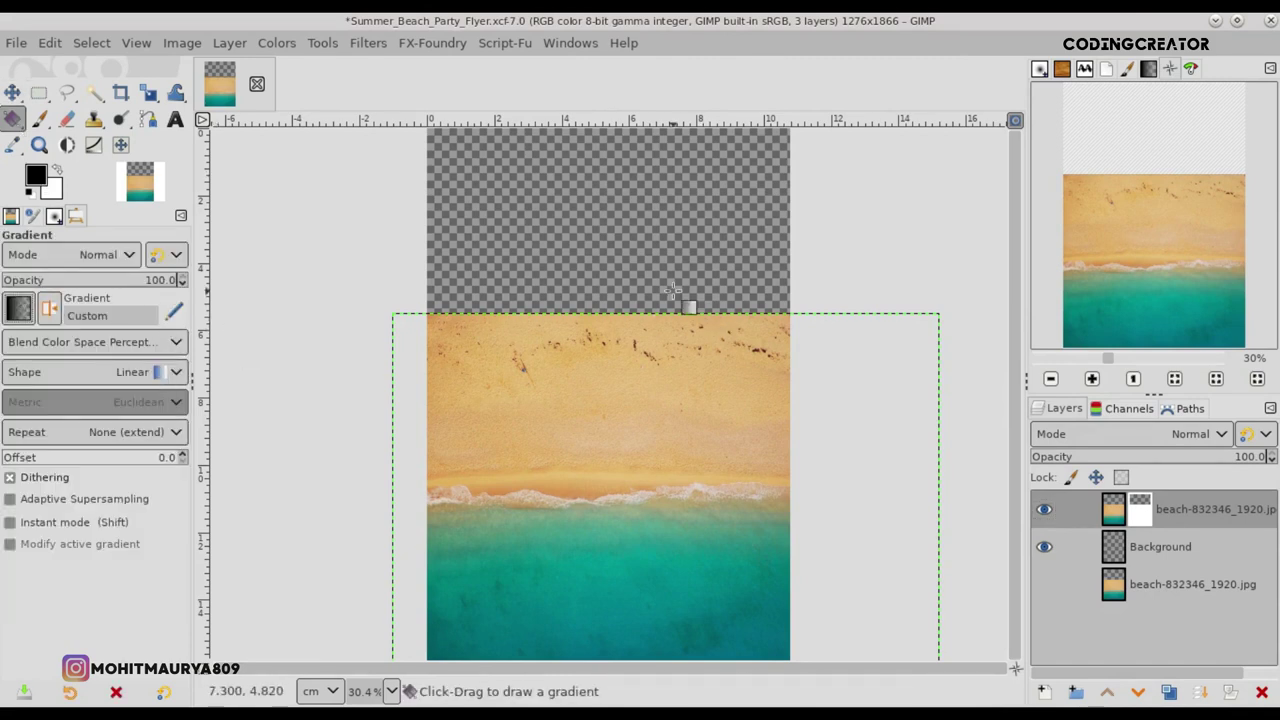
left_click_drag(617, 356, 620, 422)
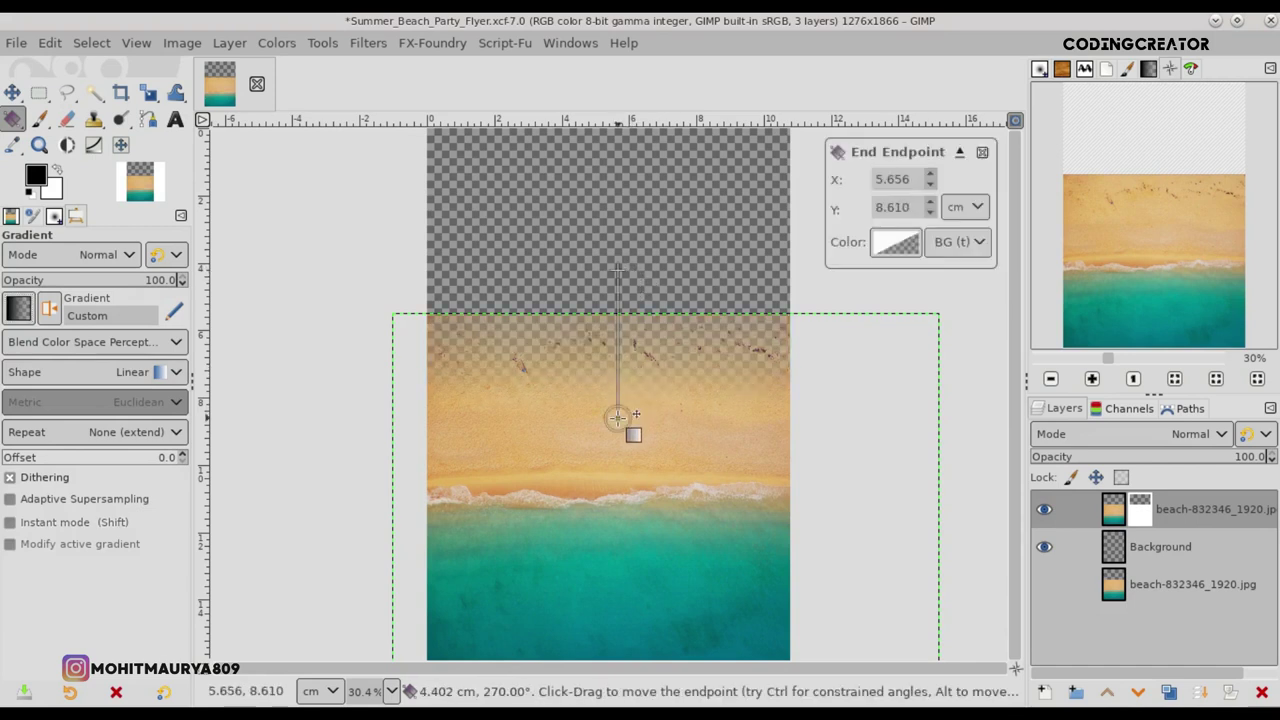
key("Return")
- Fill the Background layer with white
left_click(1150, 546)
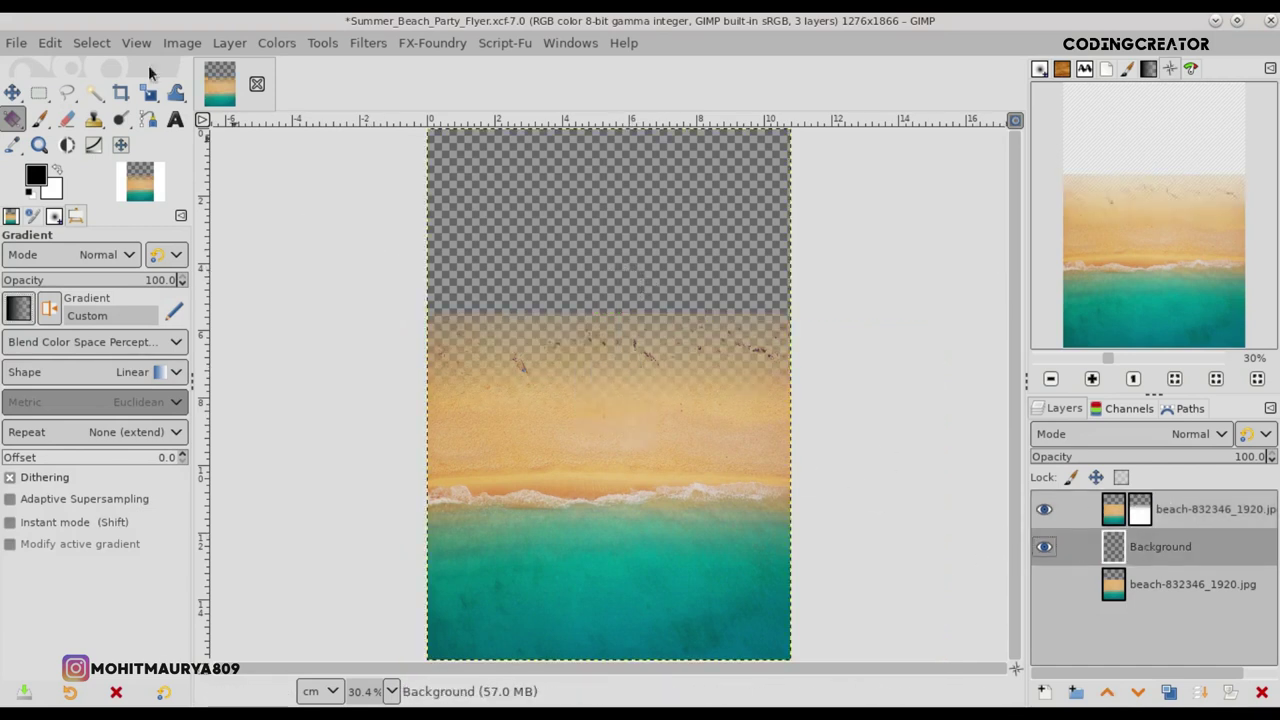
left_click(50, 43)
left_click(130, 453)
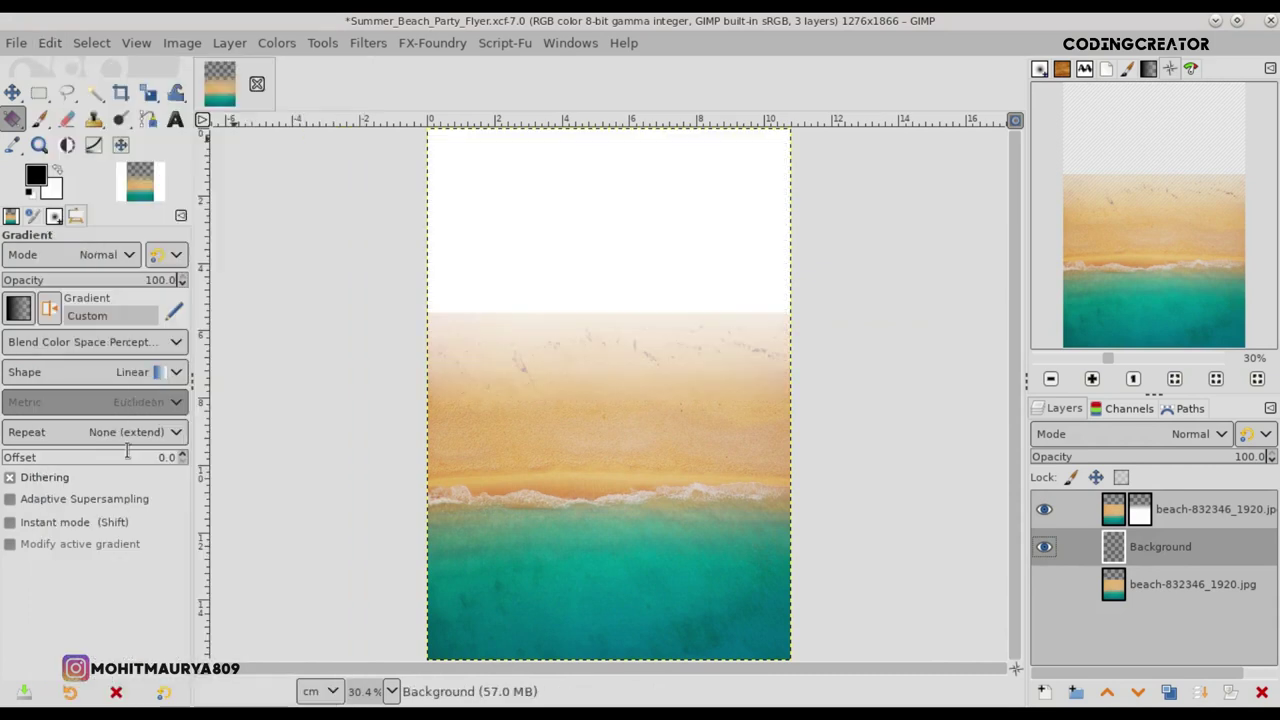
- Redraw the mask gradient further down the beach and save the flyer
left_click(1140, 509)
left_click_drag(623, 267, 626, 449)
left_click(600, 400)
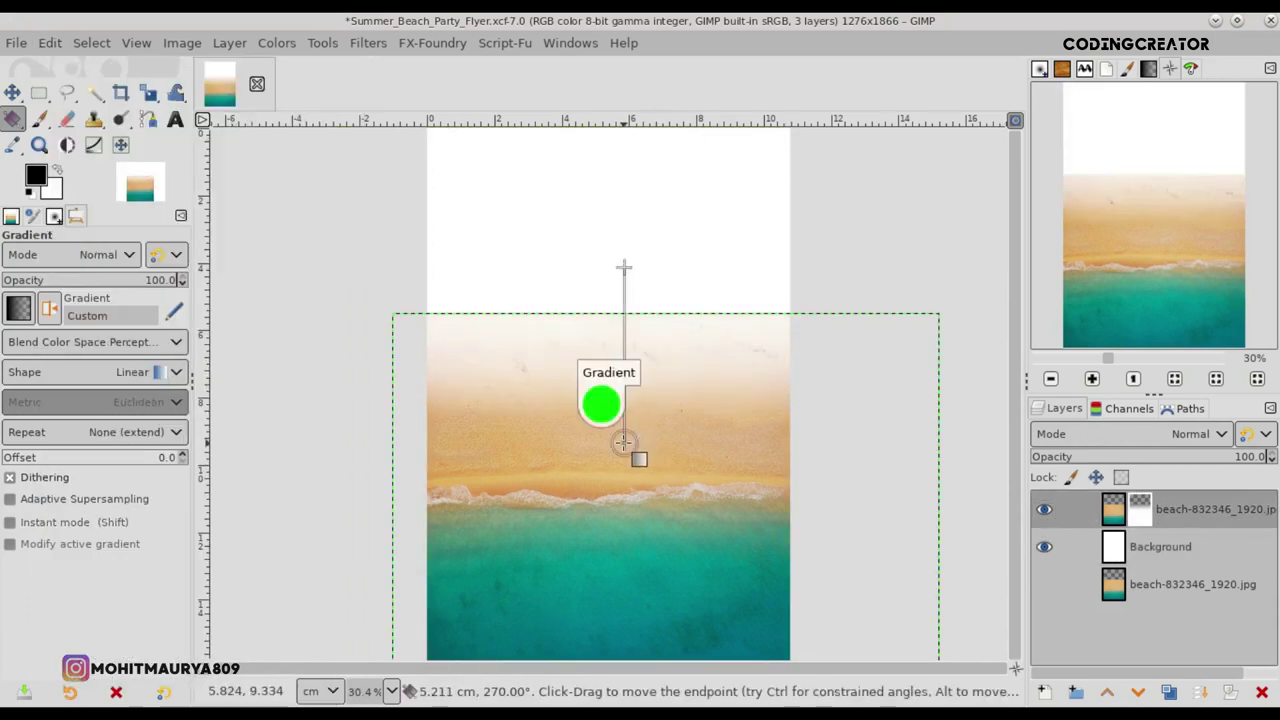
left_click_drag(602, 297, 604, 470)
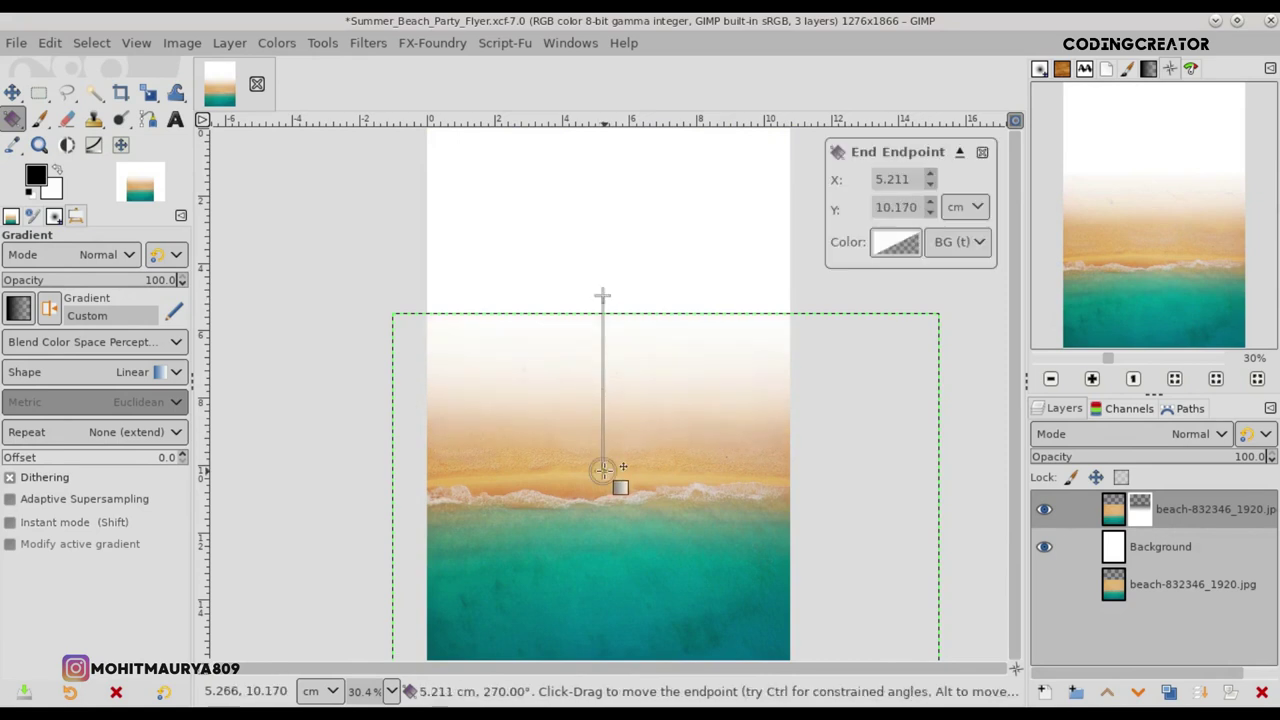
key("Return")
key("ctrl+s")
left_click(1124, 553)
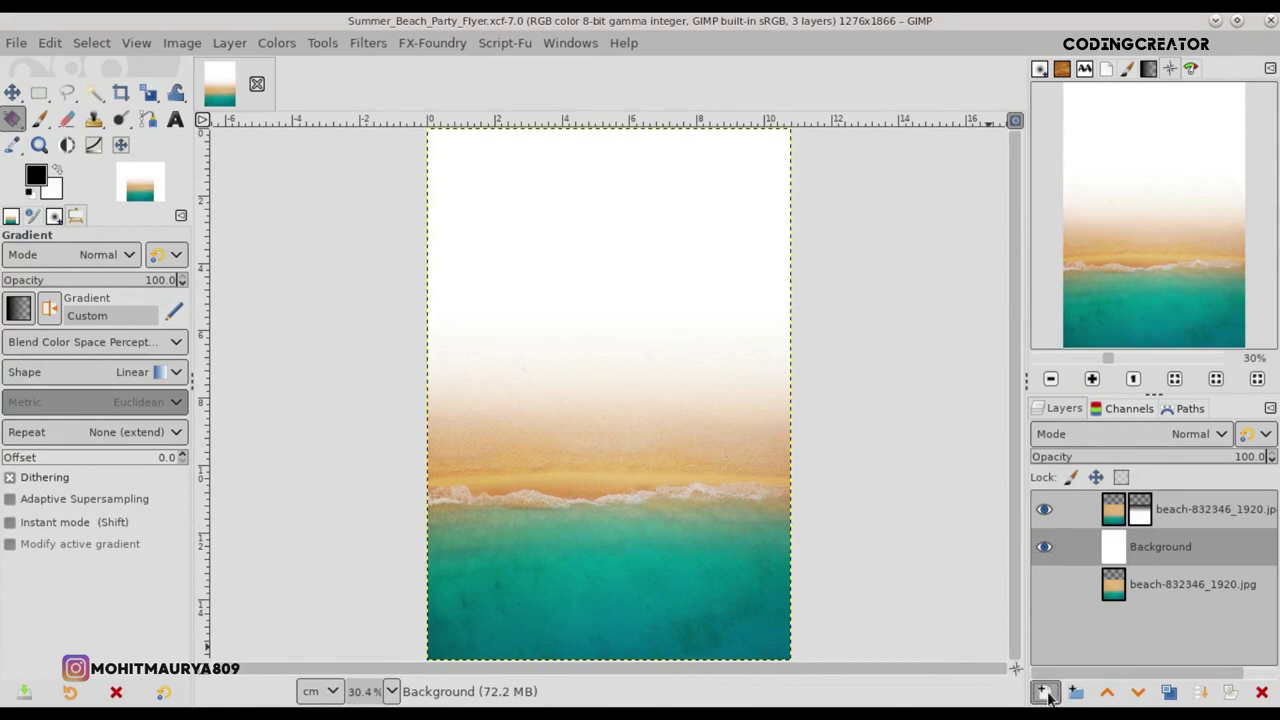
- Add a new layer and fill it with beige e5bd81
left_click(1044, 692)
left_click(1138, 678)
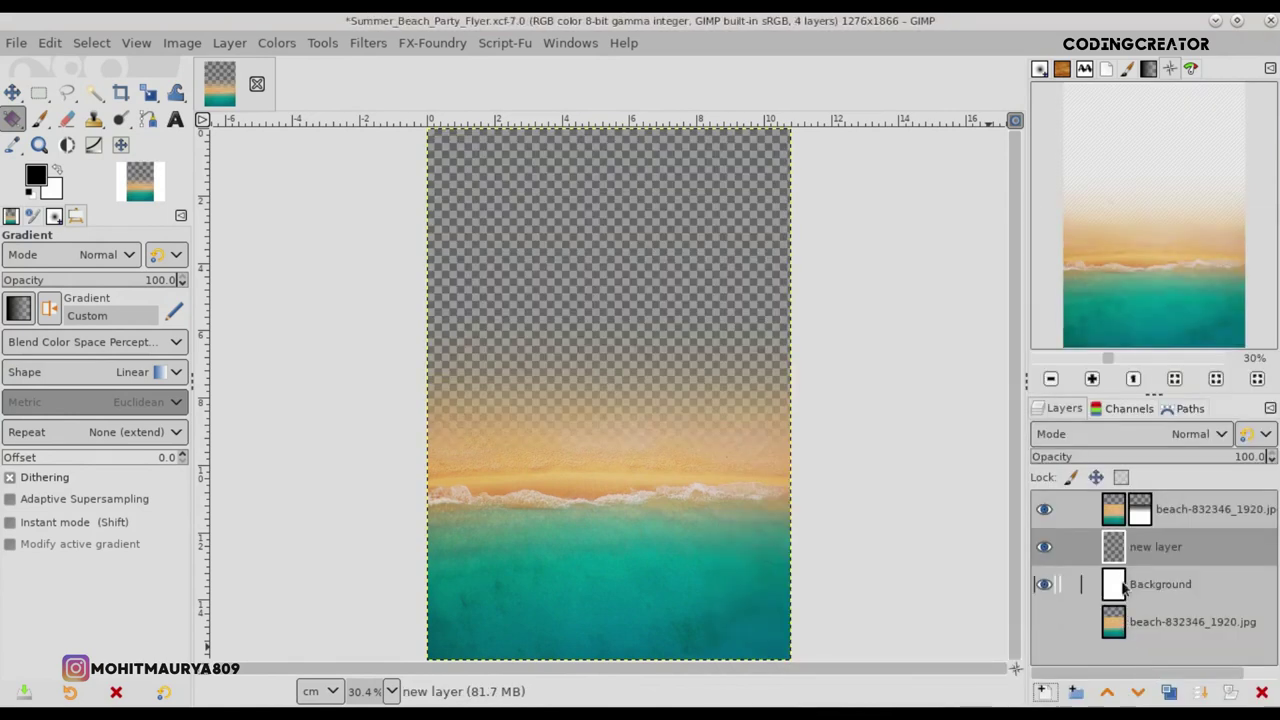
left_click(40, 180)
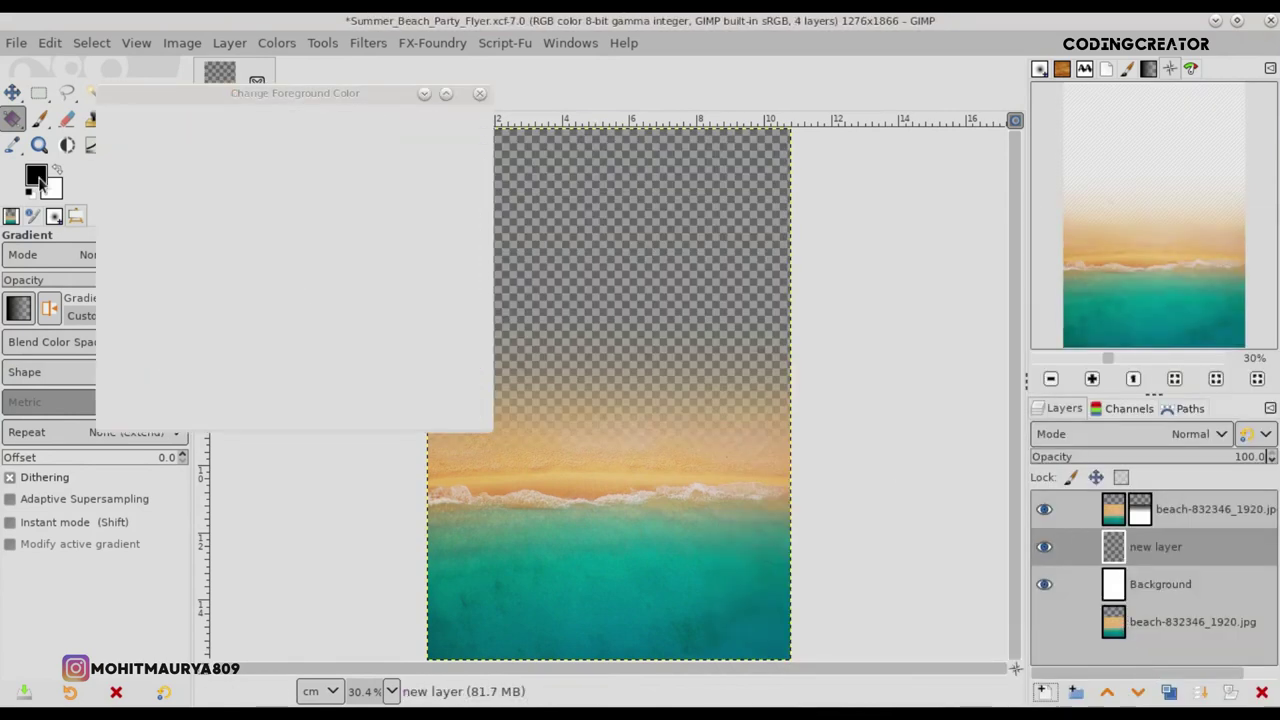
type("e5bd81")
key("Return")
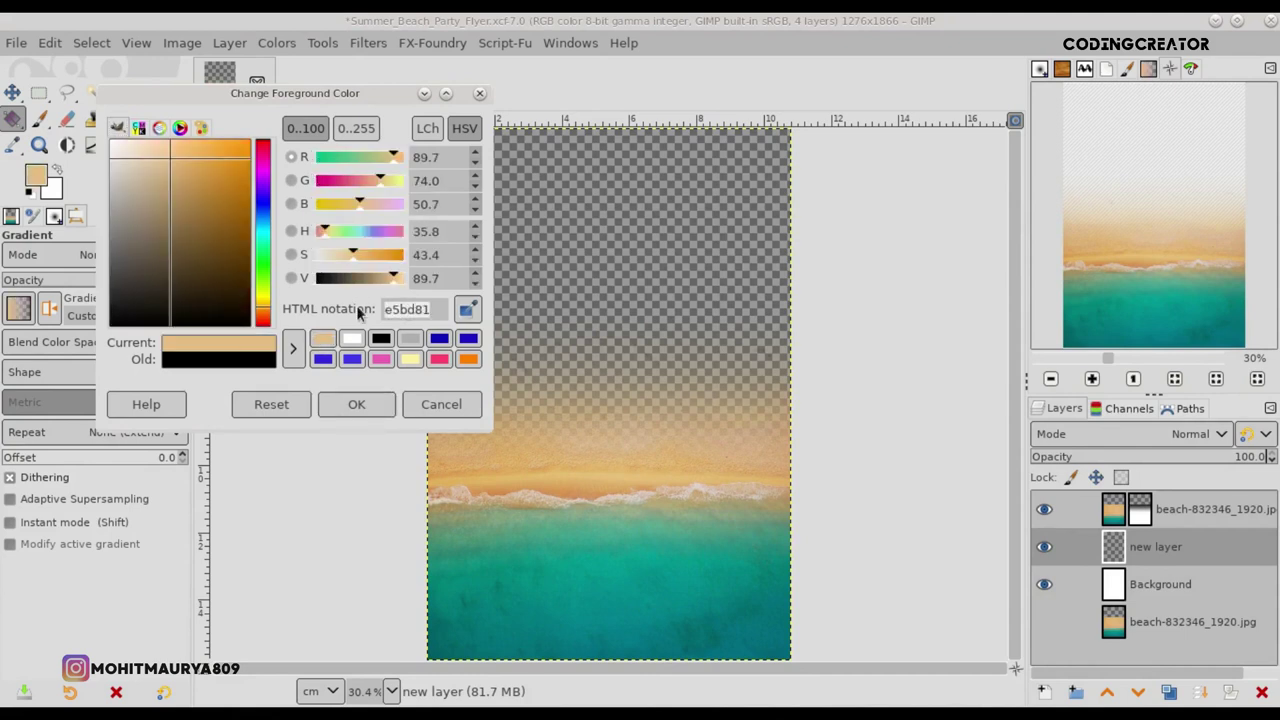
left_click(357, 409)
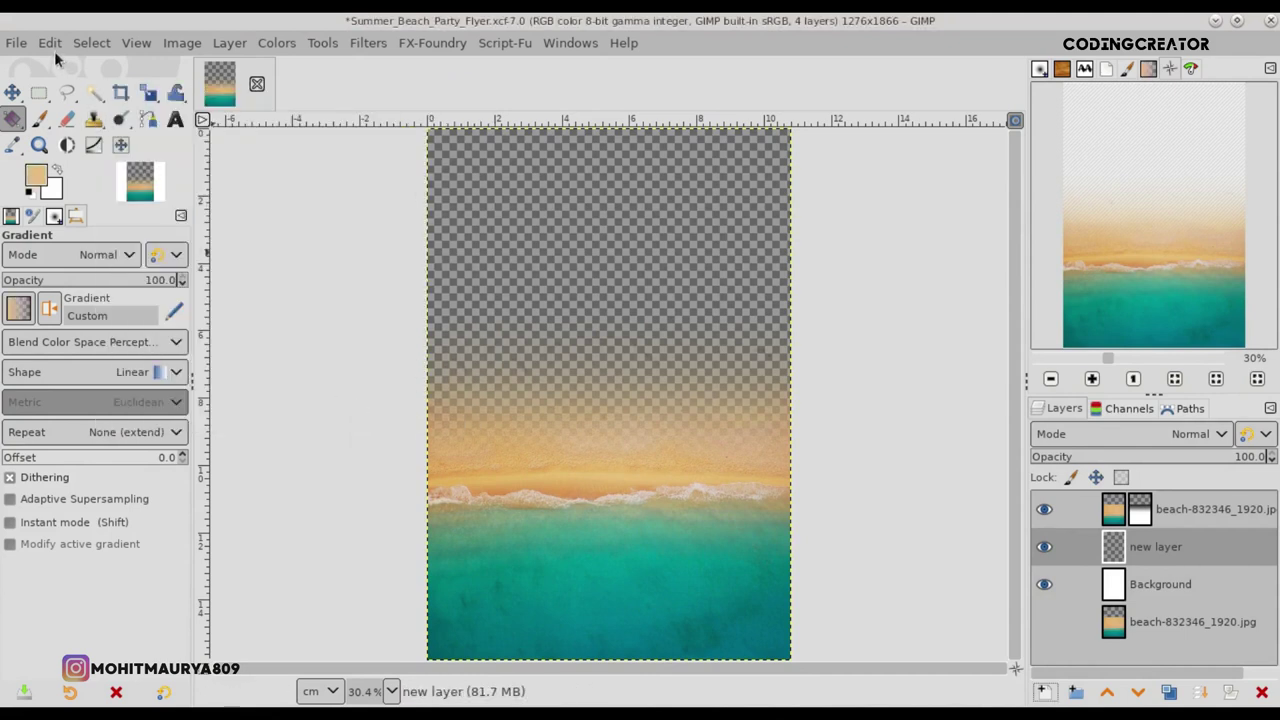
left_click(50, 43)
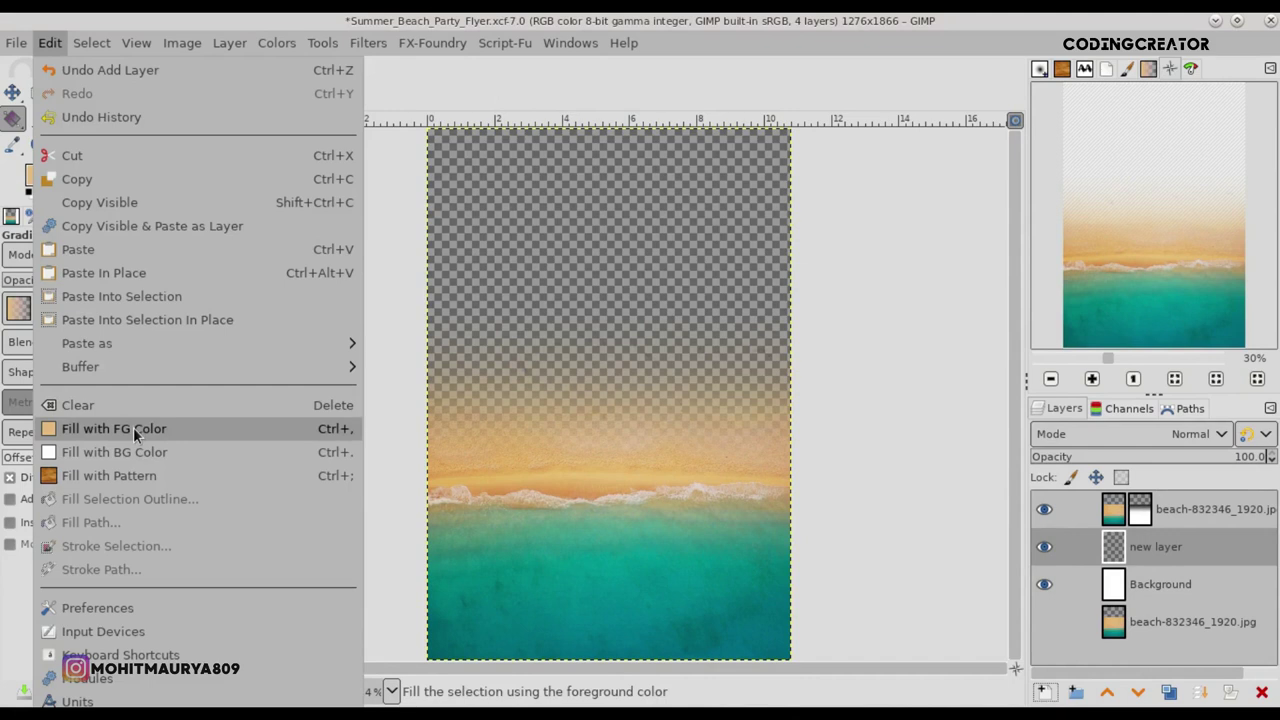
left_click(118, 429)
- Save, then give the beige layer CIE lch Noise with dulling 5
left_click(7, 93)
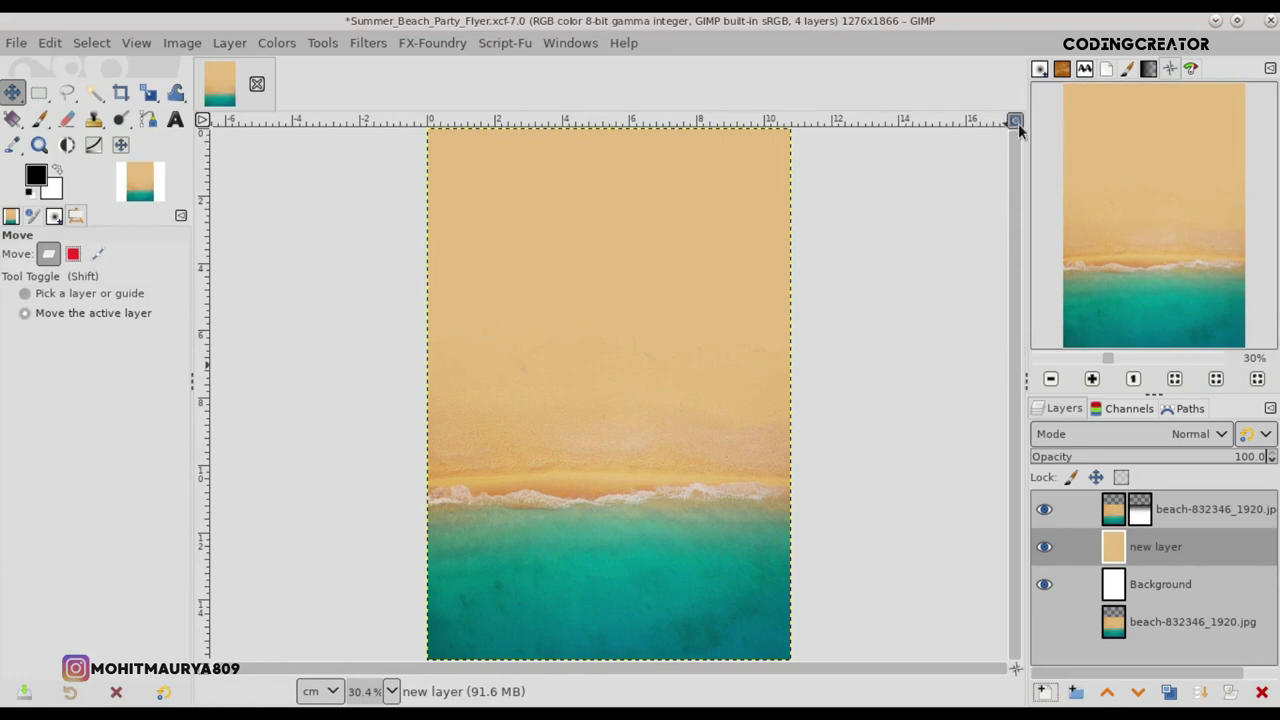
key("ctrl+s")
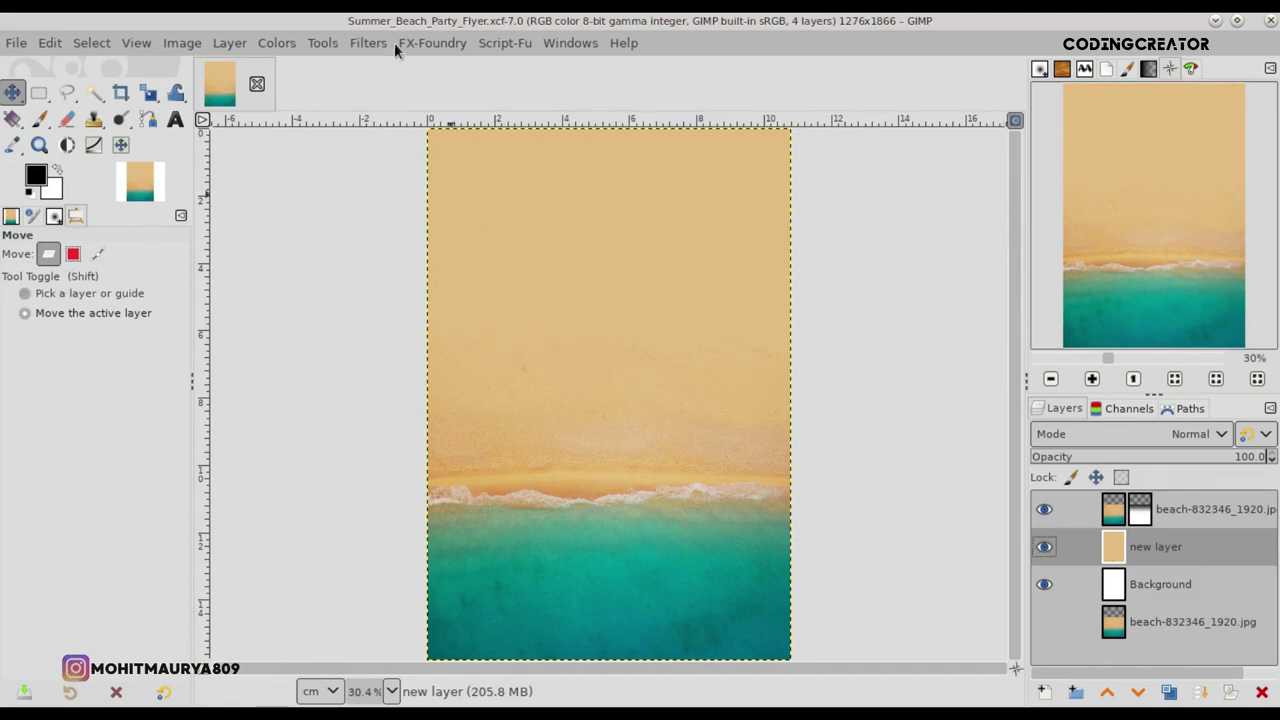
left_click(386, 43)
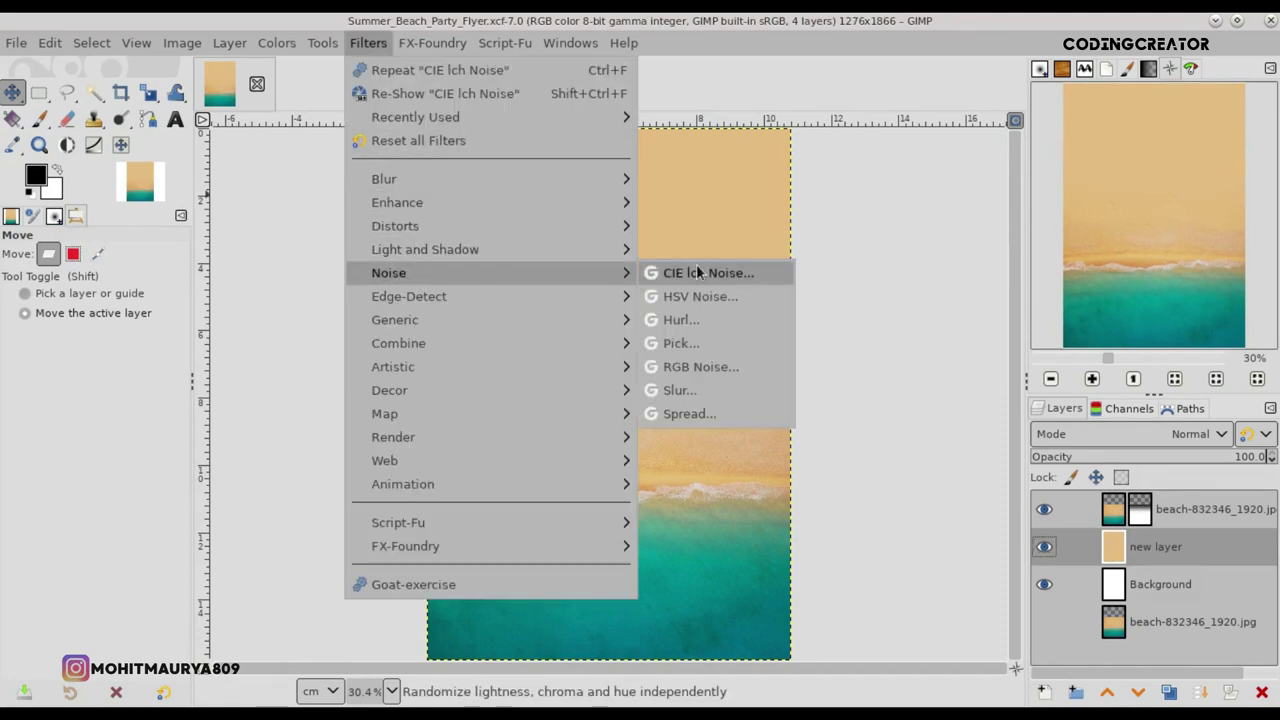
left_click(703, 272)
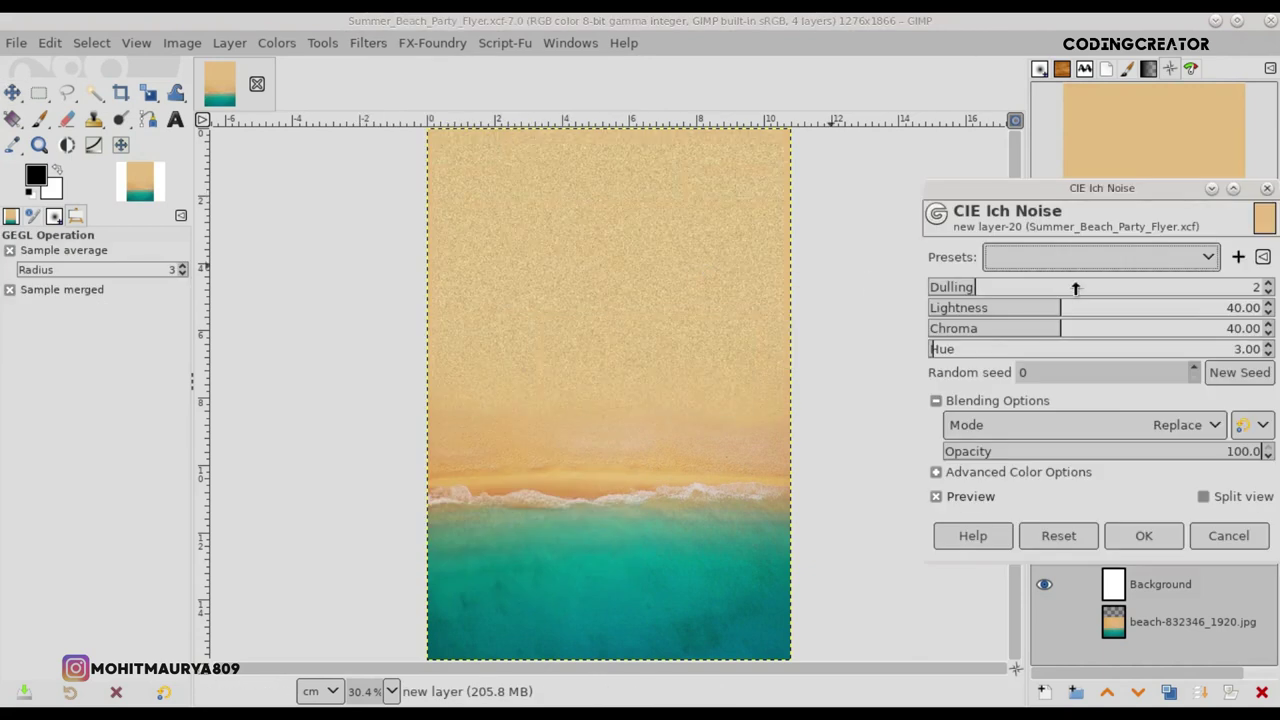
double_click(1268, 284)
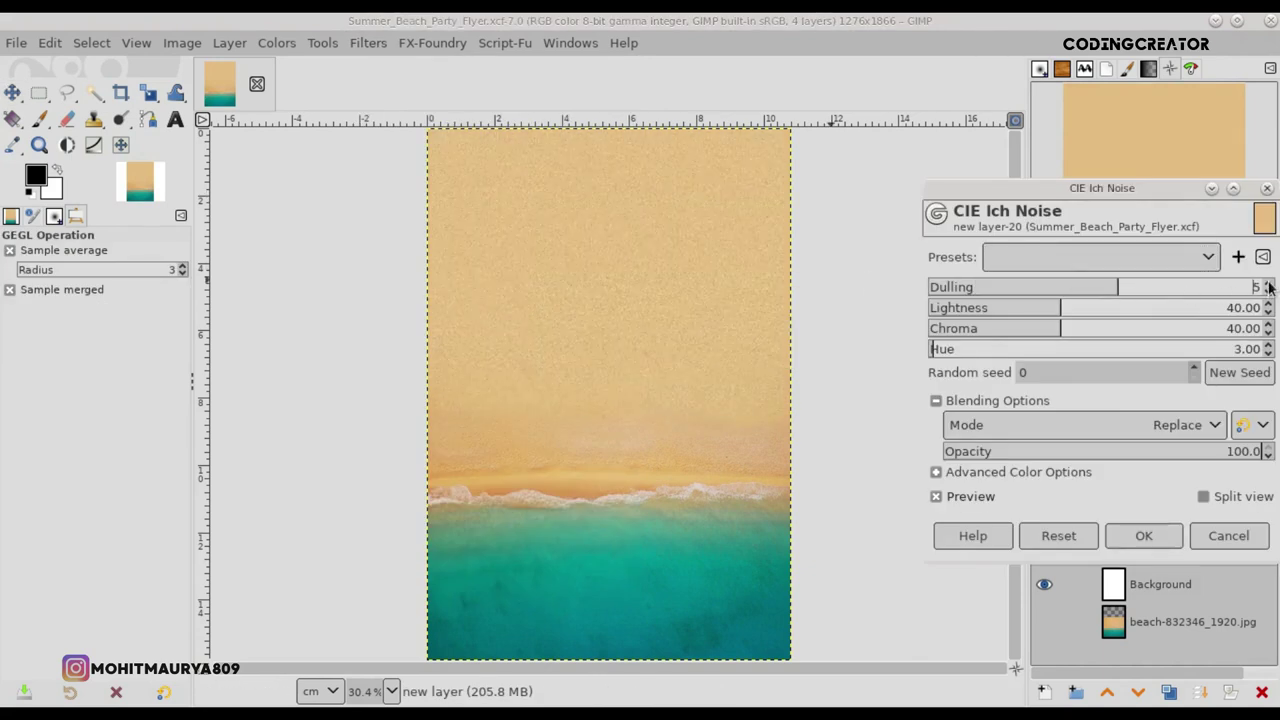
left_click(1140, 535)
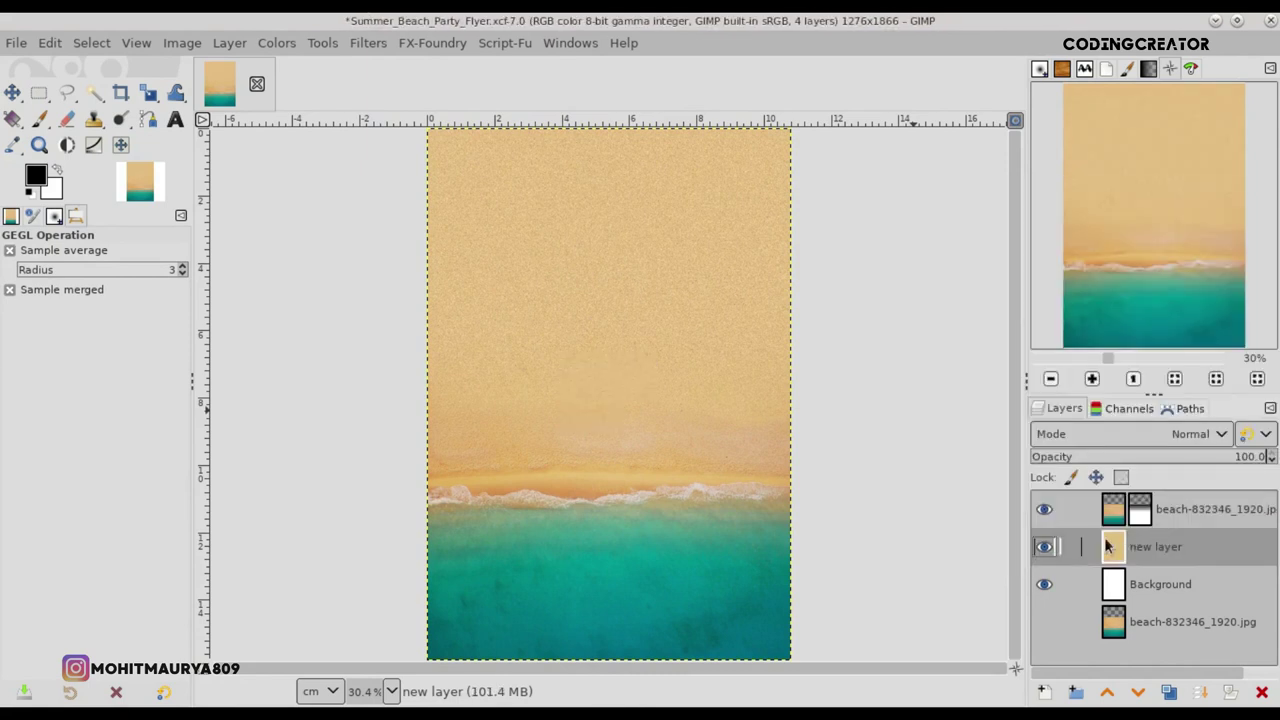
left_click(1124, 512)
- Duplicate the masked beach layer, apply the mask on the copy, and move the masked layer below Background
left_click(1045, 510)
left_click(1045, 510)
left_click(1170, 692)
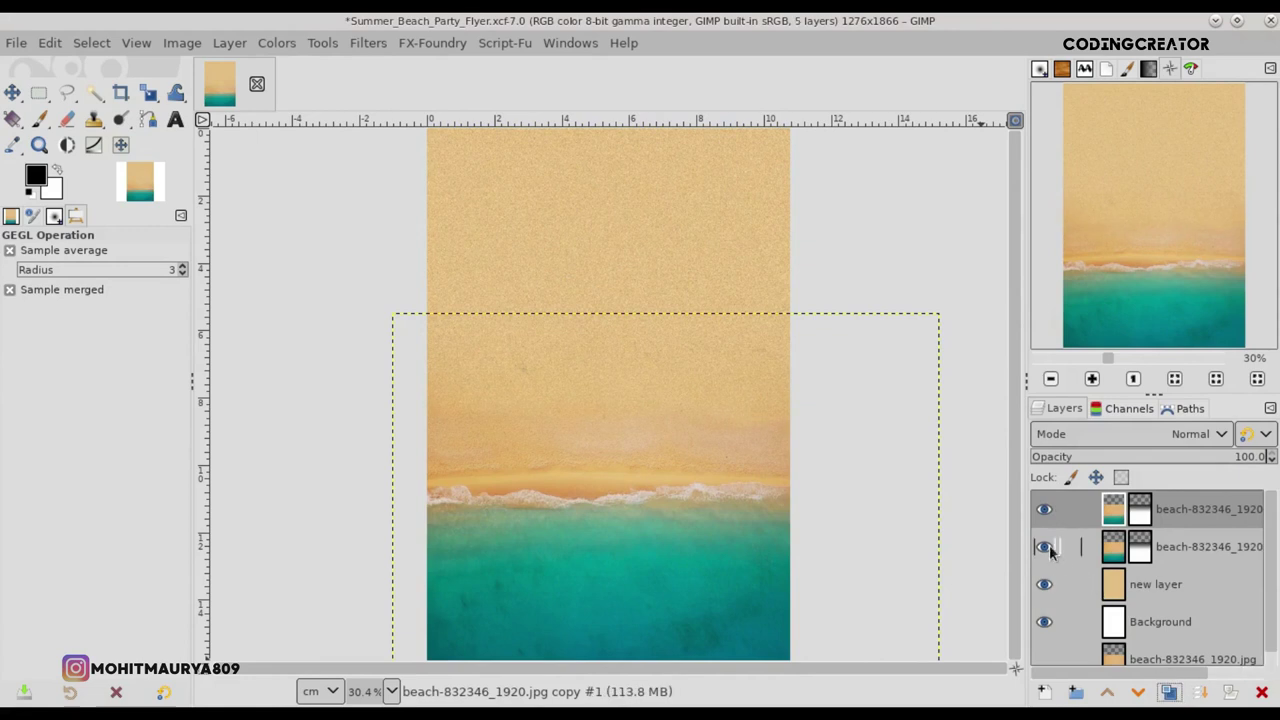
right_click(1120, 517)
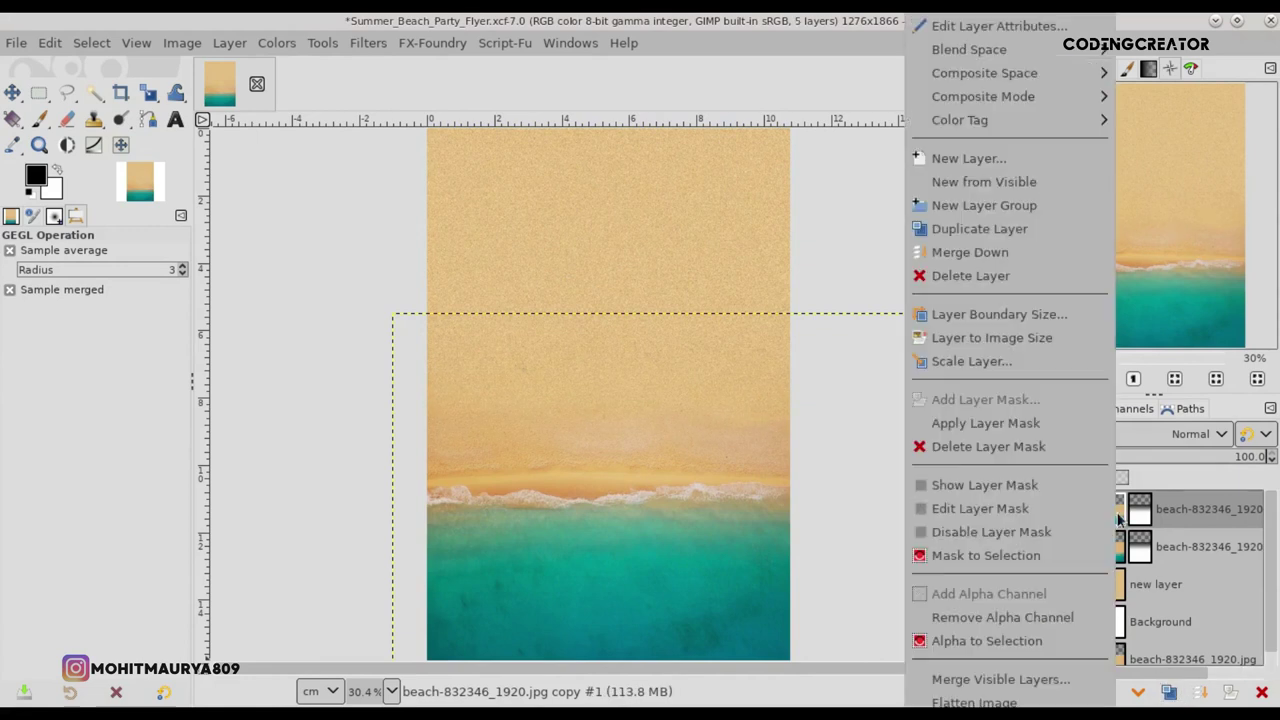
left_click(1020, 428)
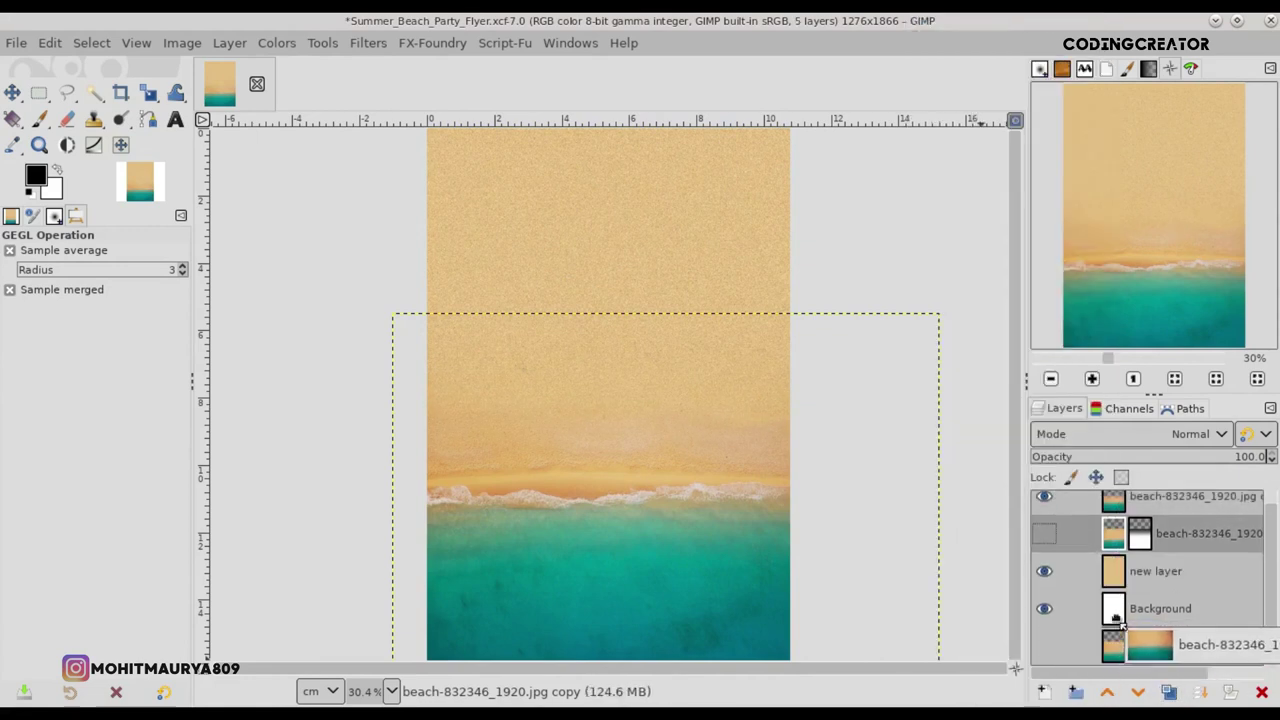
left_click_drag(1120, 547, 1080, 605)
scroll(1268, 590, "up", 1)
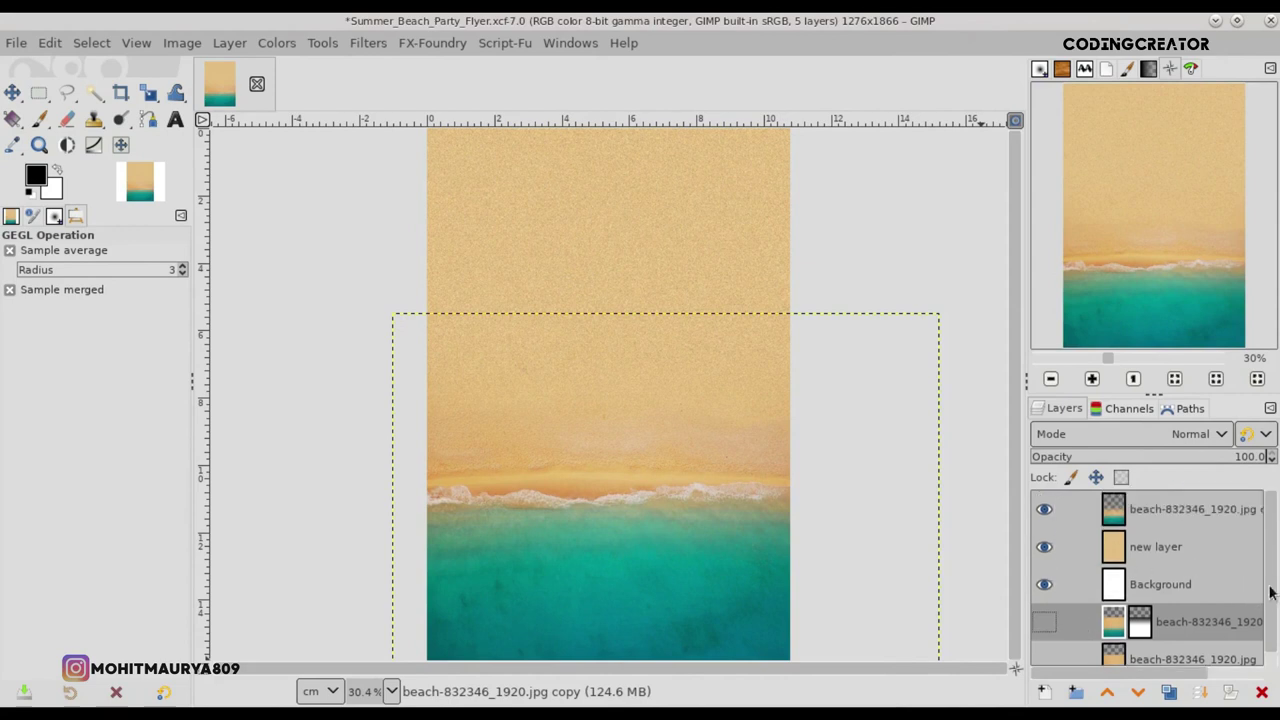
- Apply a Curve Bend wave to the top beach copy, then drag it up and left
left_click(1140, 518)
left_click(355, 42)
mouse_move(395, 226)
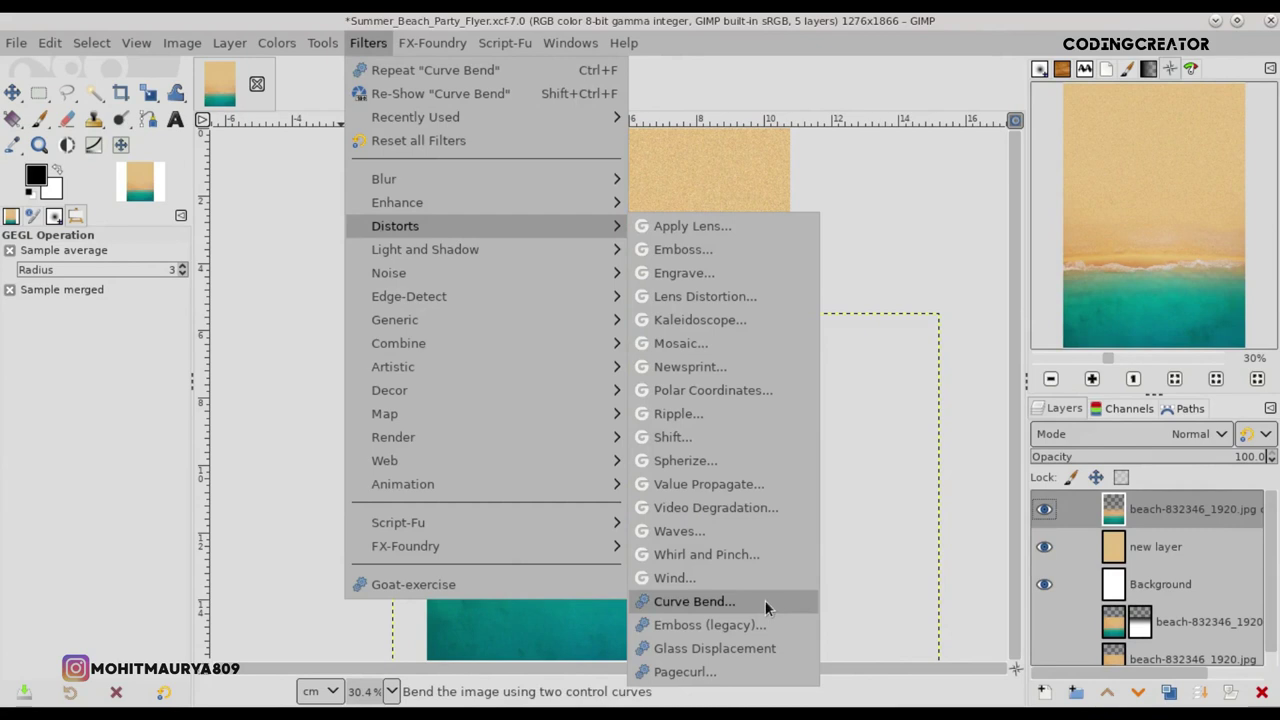
left_click(765, 600)
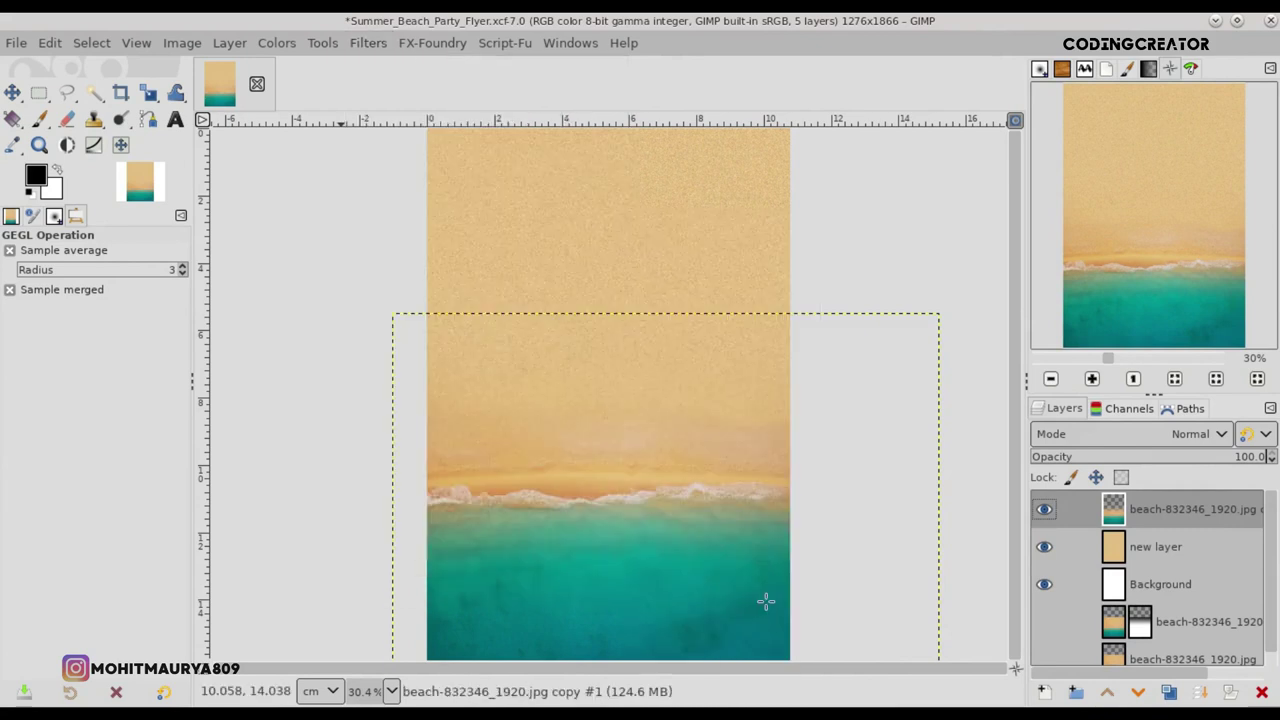
left_click_drag(651, 114, 902, 114)
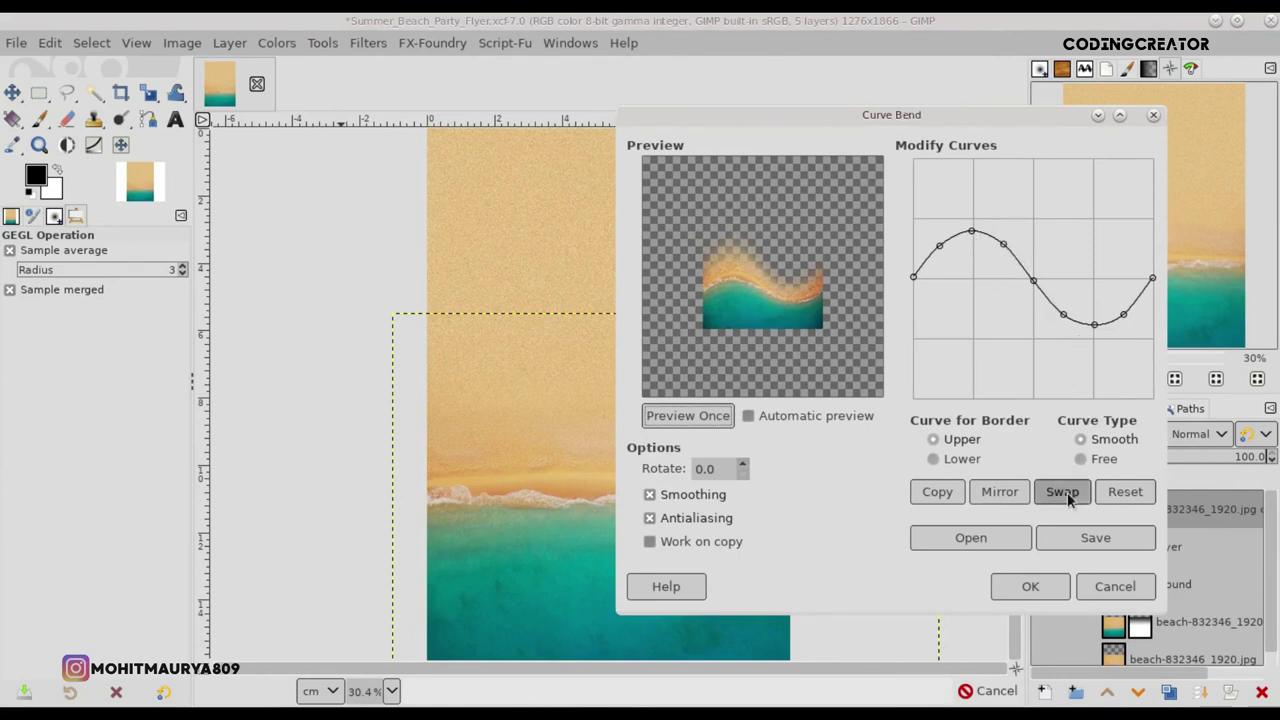
left_click(1030, 586)
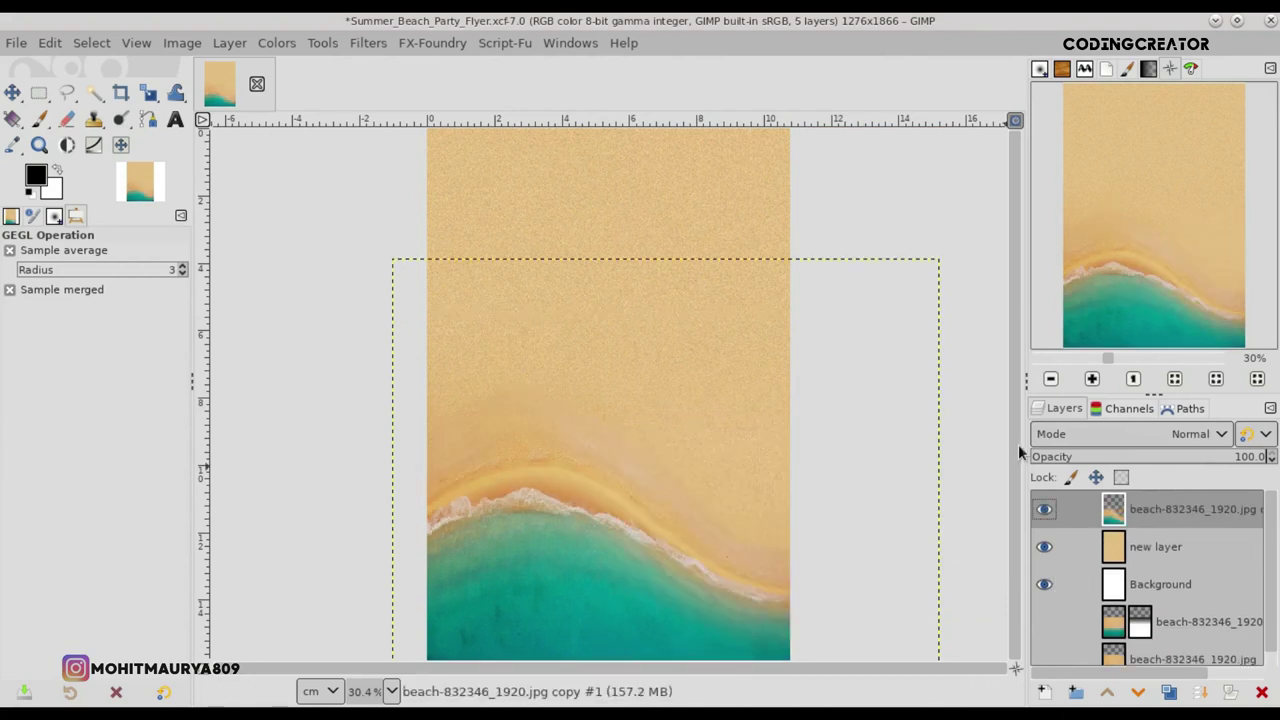
left_click(12, 92)
mouse_move(653, 551)
left_mouse_down()
mouse_move(583, 477)
mouse_move(640, 512)
mouse_move(625, 523)
mouse_move(676, 516)
mouse_move(652, 510)
left_mouse_up()
- Nudge the beach layer slightly left and delete the white Background layer
left_click(652, 510)
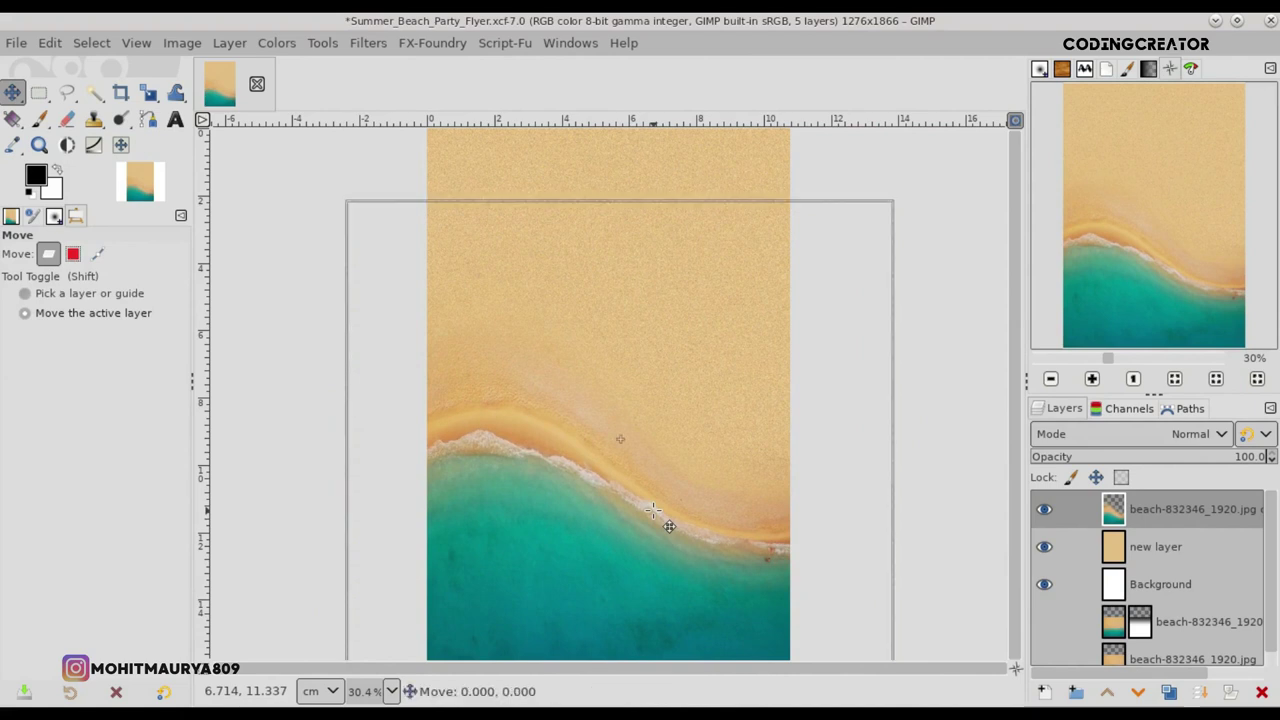
left_click(652, 510)
left_click_drag(614, 440, 611, 440)
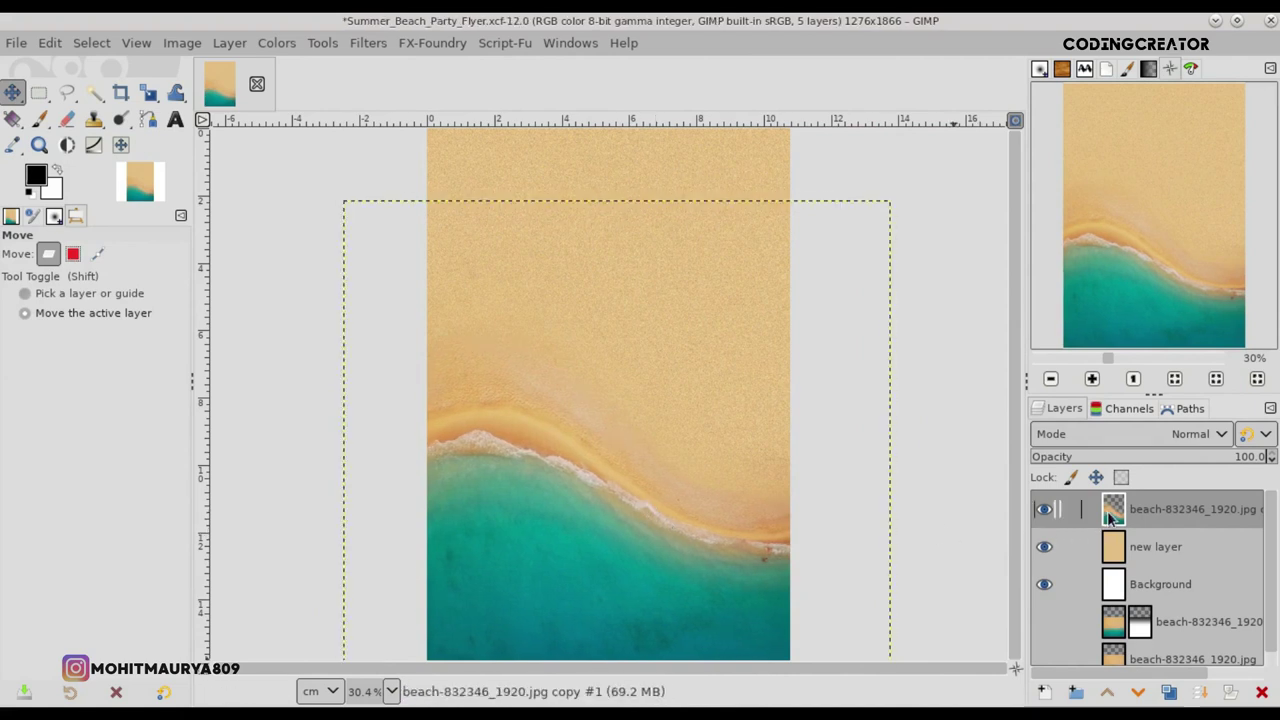
left_click(1130, 584)
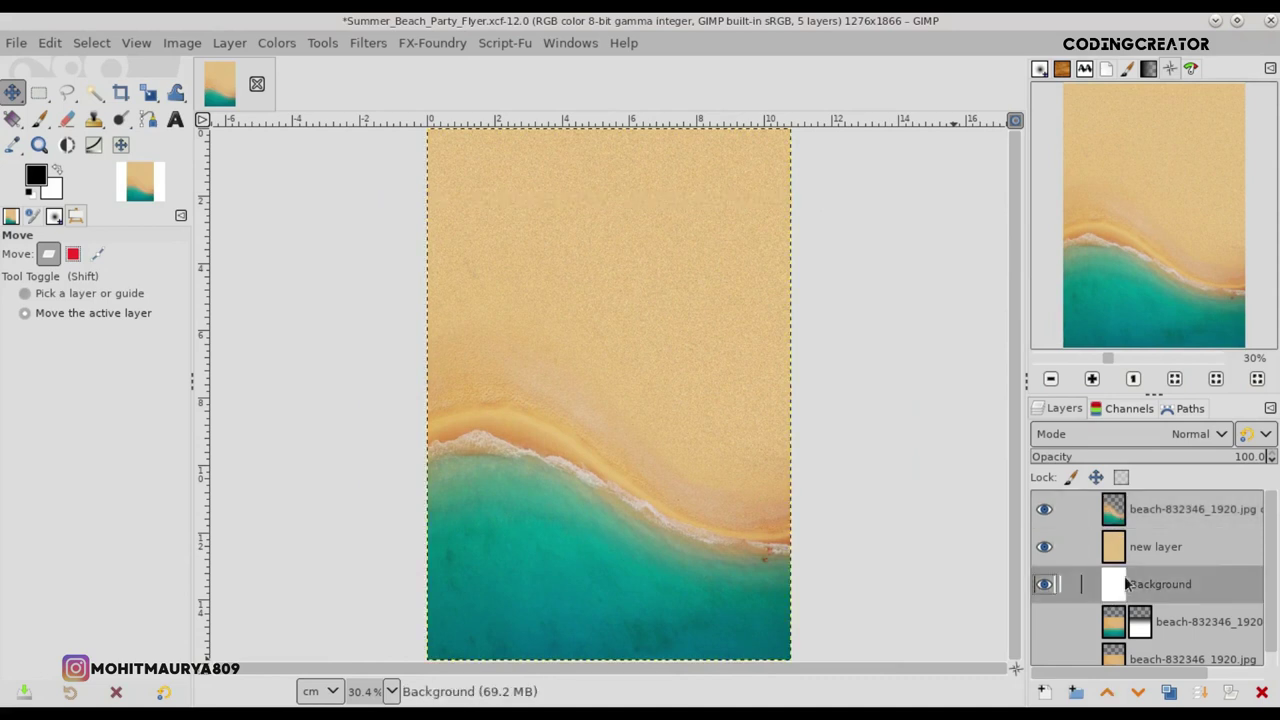
left_click(1262, 692)
- Create a layer New from Visible, duplicate it, and set the copy to Overlay mode
right_click(1115, 512)
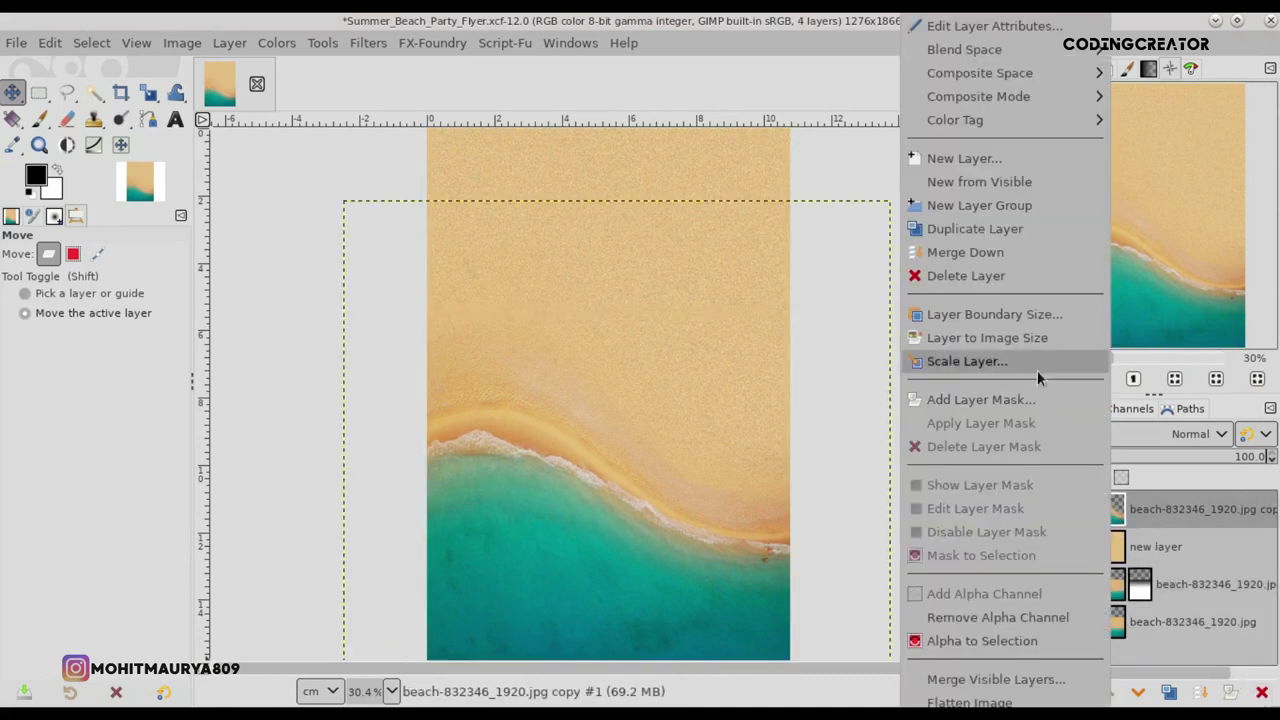
left_click(1000, 181)
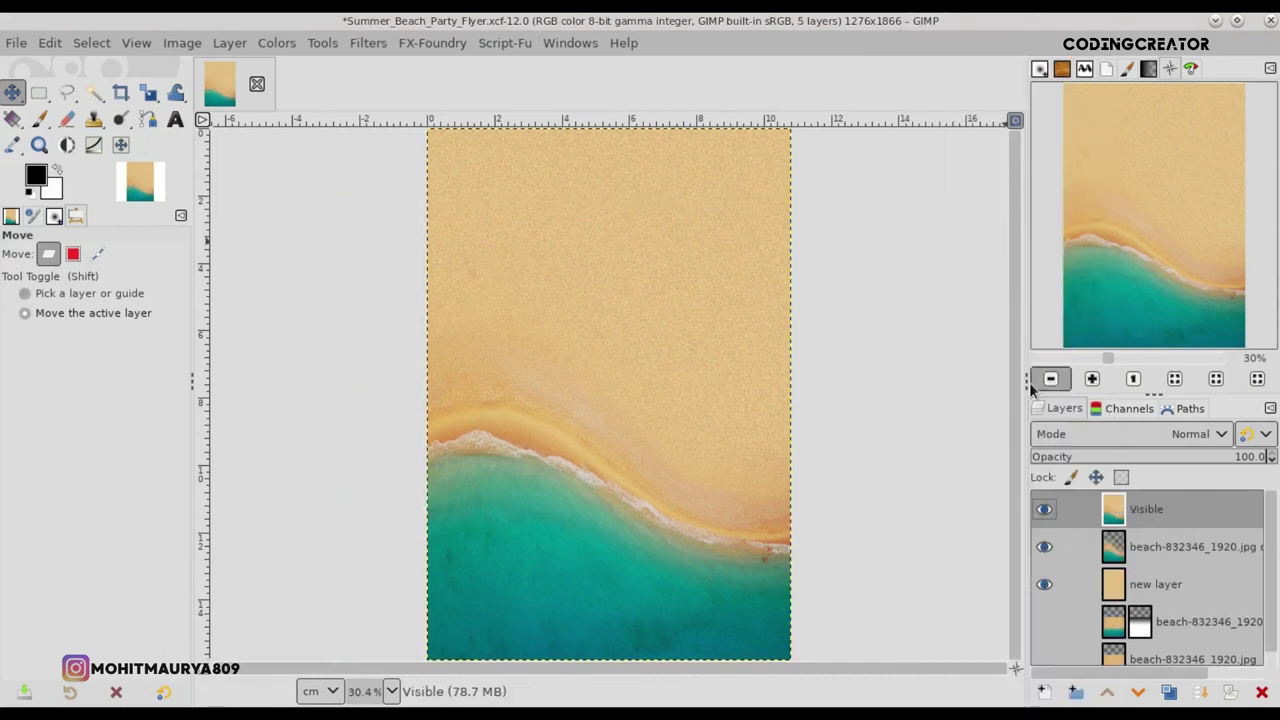
left_click(1044, 547)
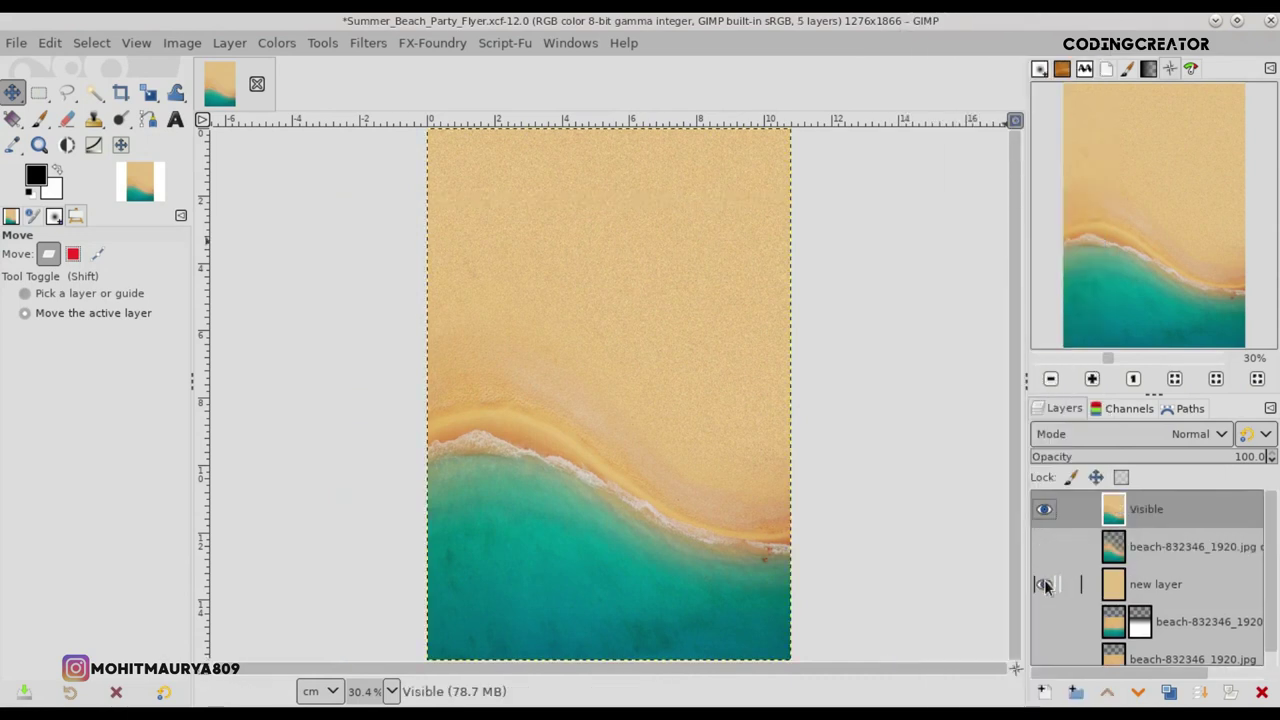
left_click(1172, 694)
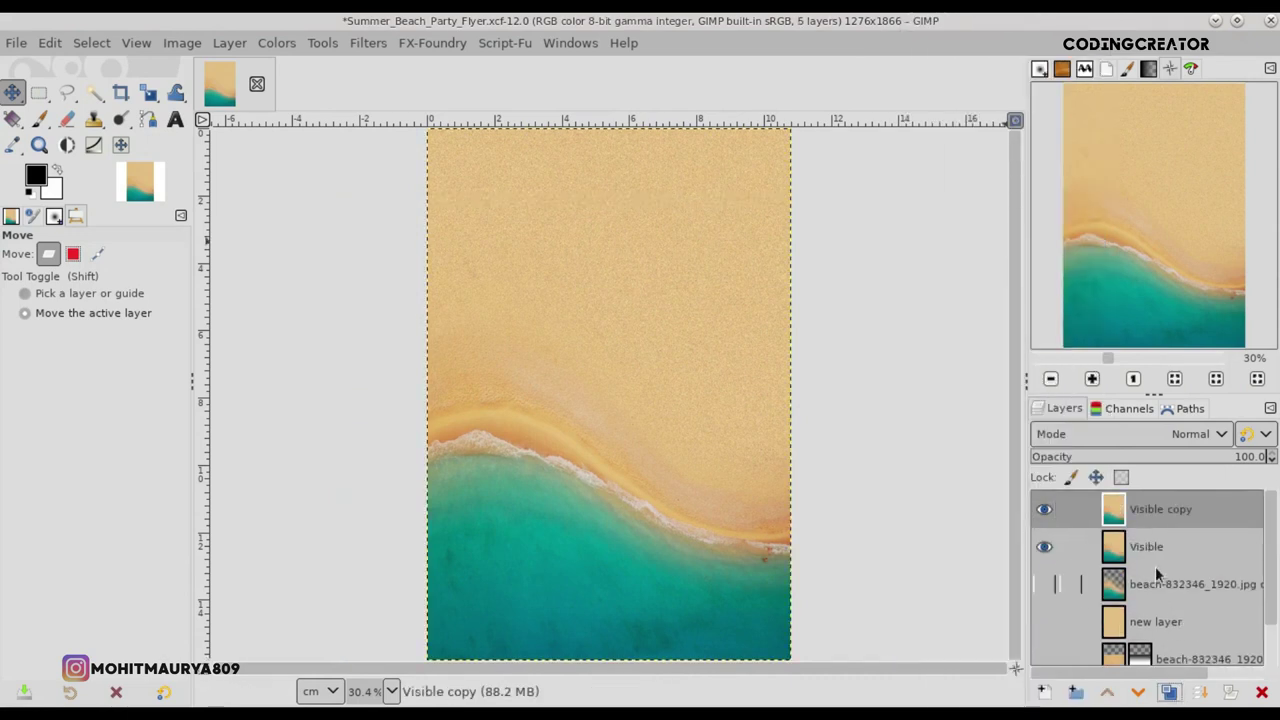
left_click(1195, 434)
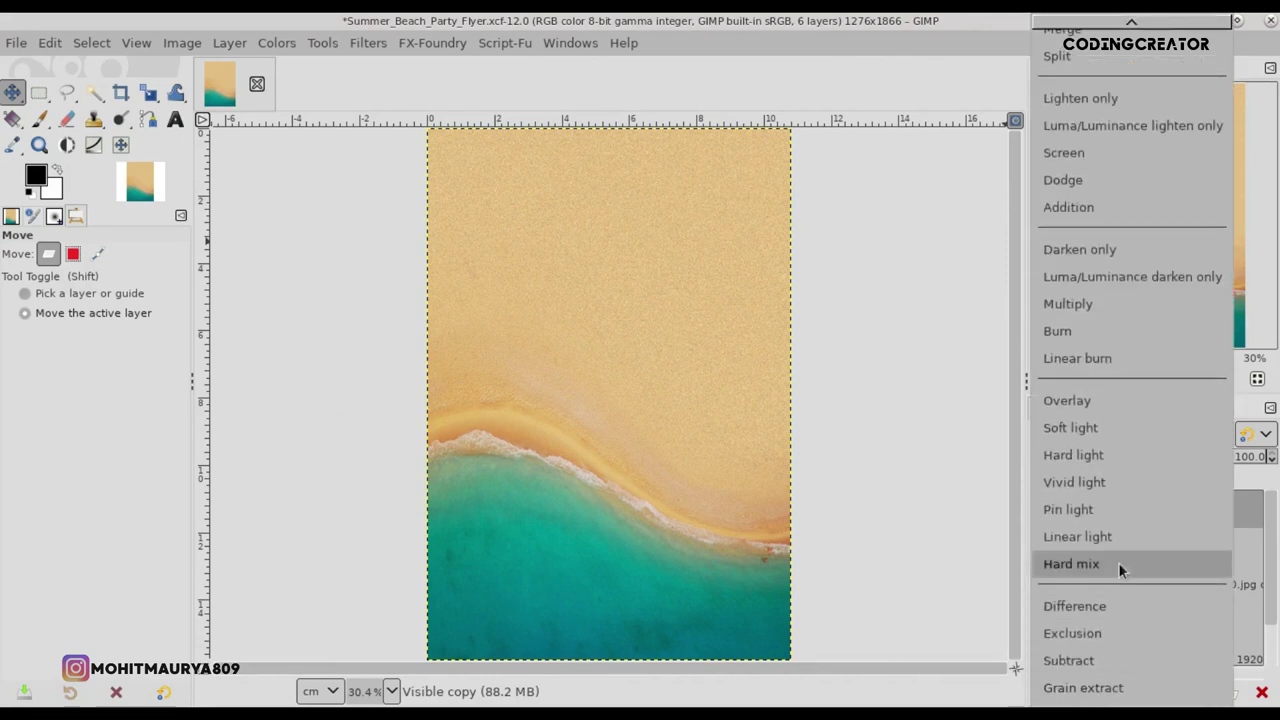
left_click(1103, 402)
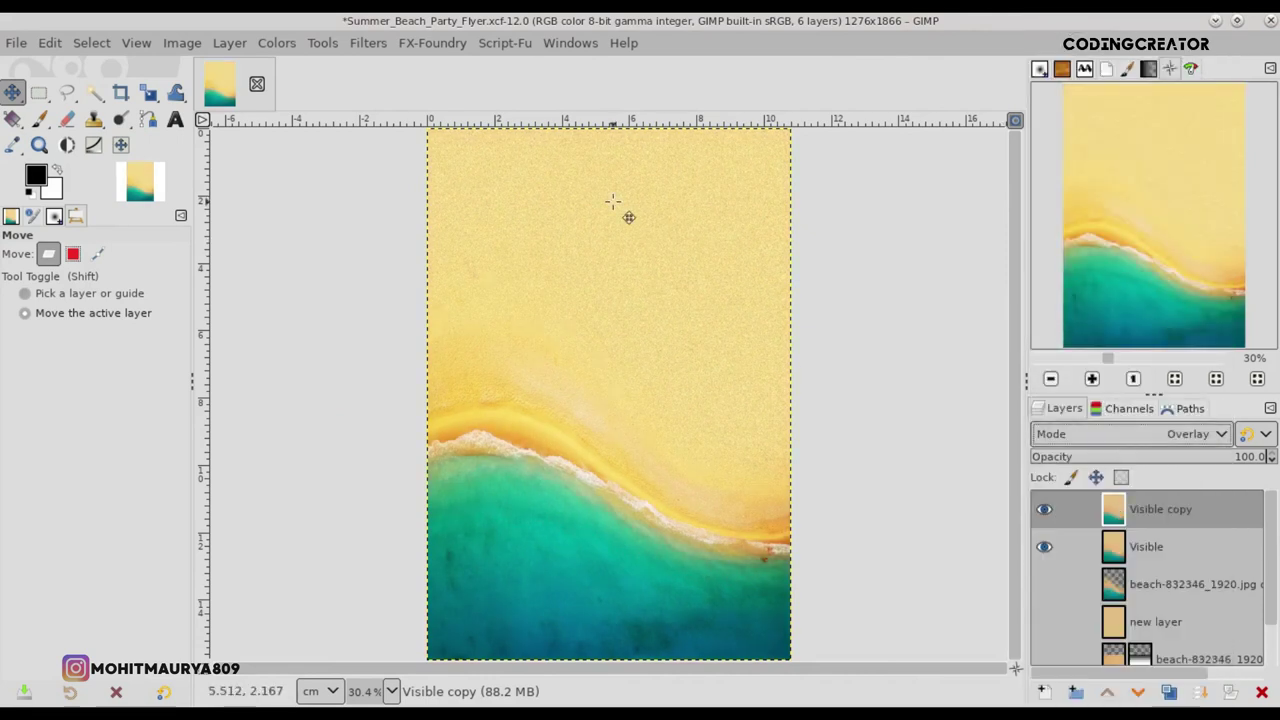
- In Color Balance, shift shadows and midtones toward red and yellow
left_click(267, 45)
left_click(289, 85)
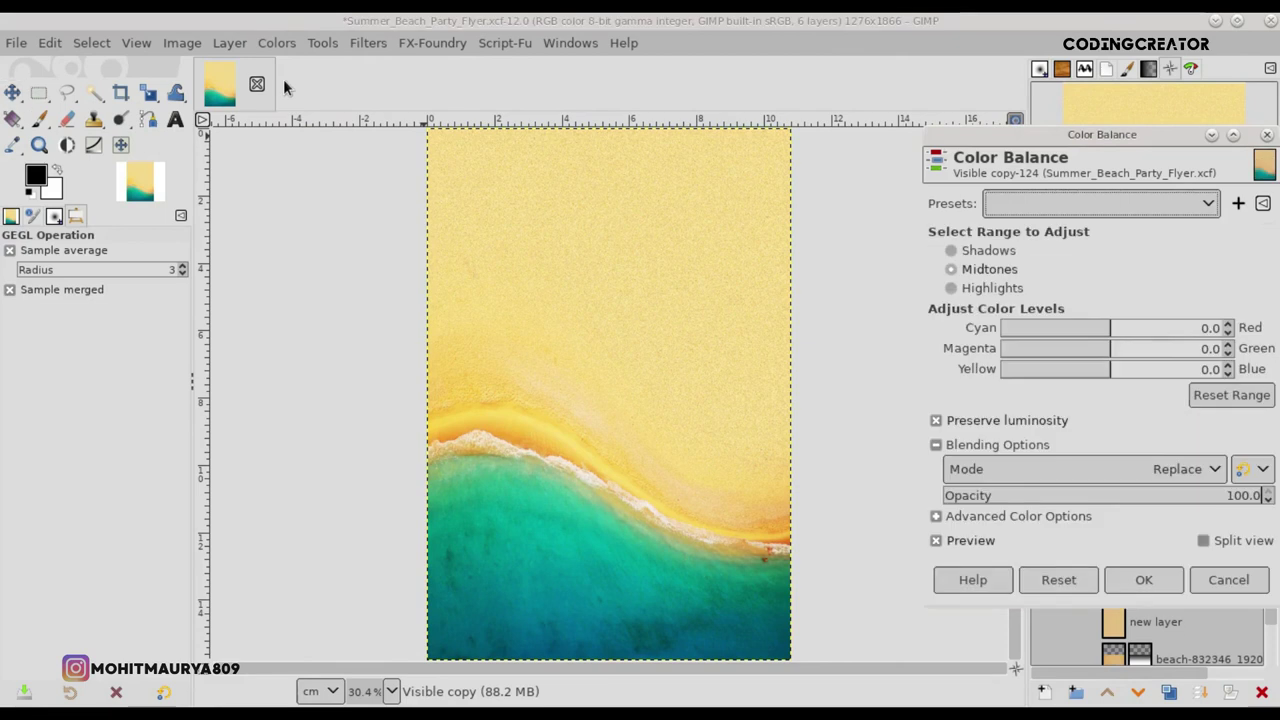
left_click(982, 251)
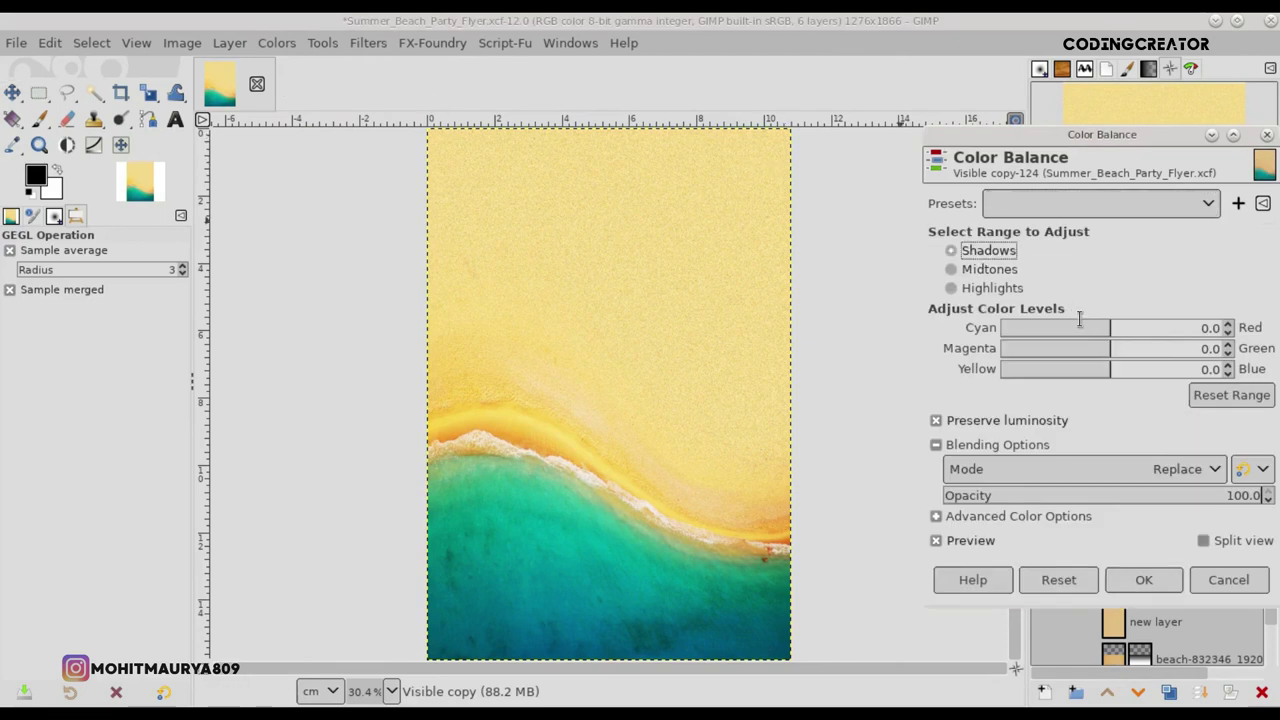
left_click_drag(1105, 340, 1120, 340)
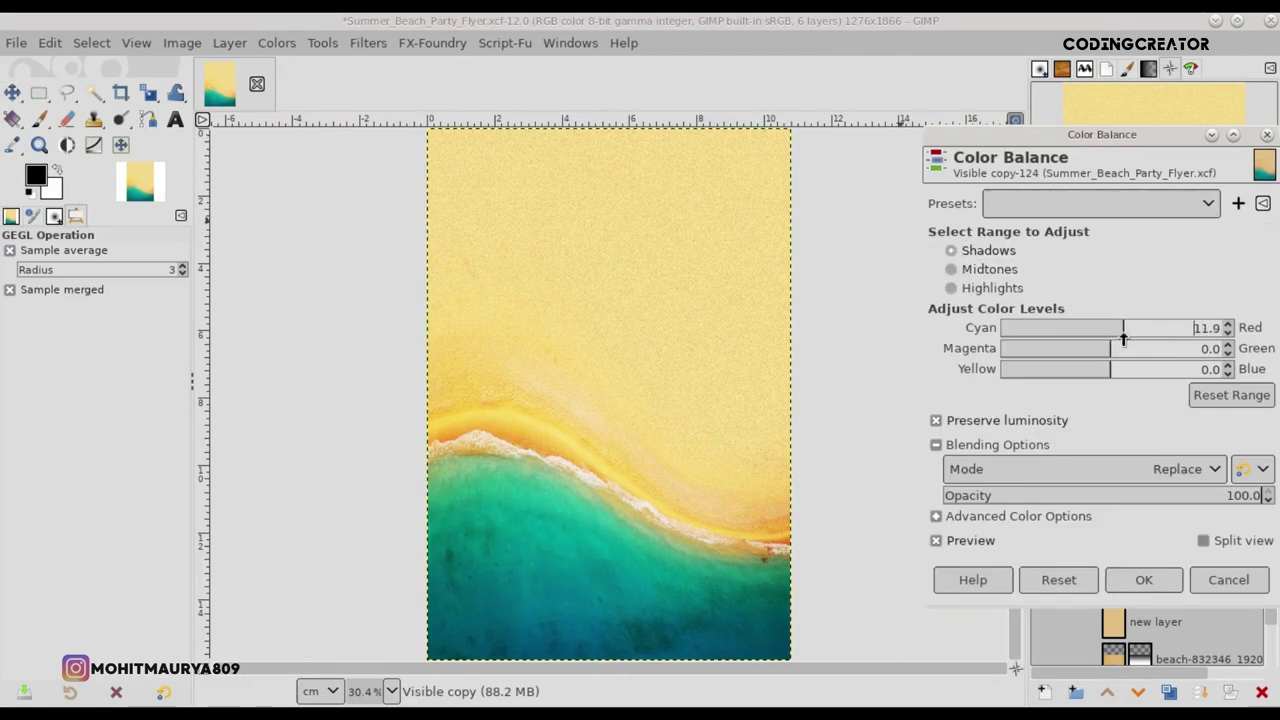
left_click_drag(1124, 340, 1123, 340)
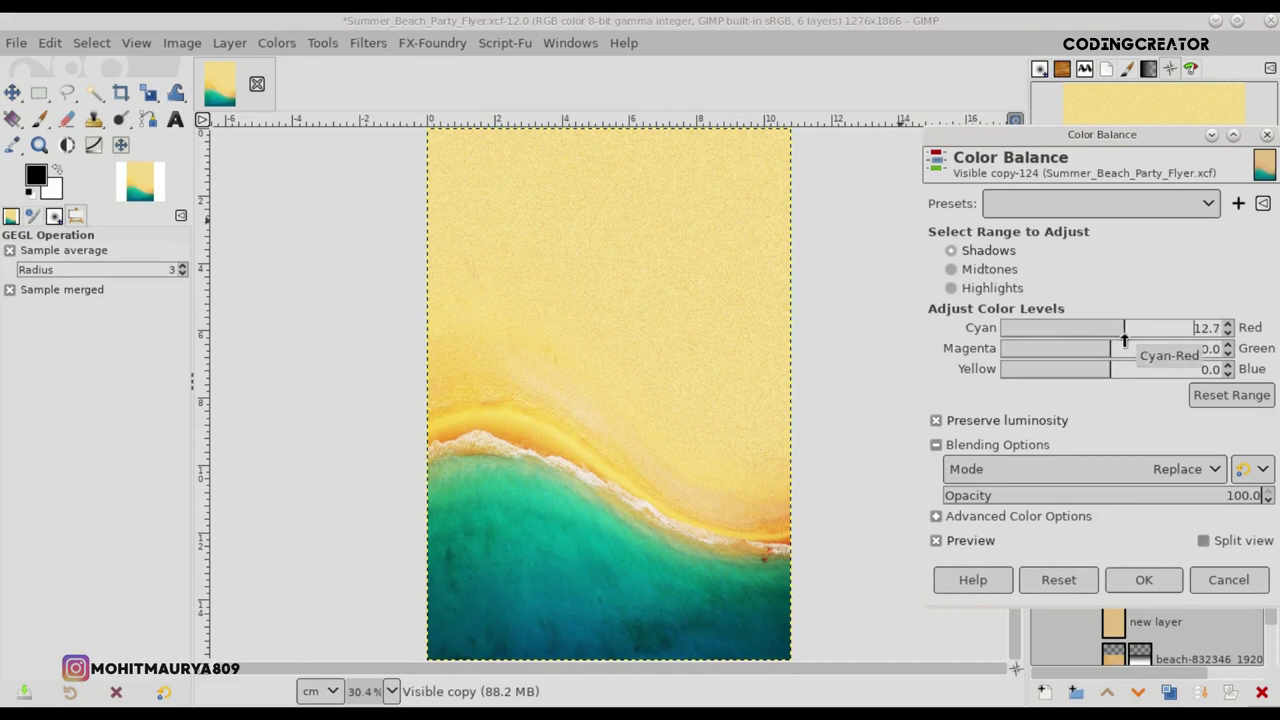
left_click(1101, 370)
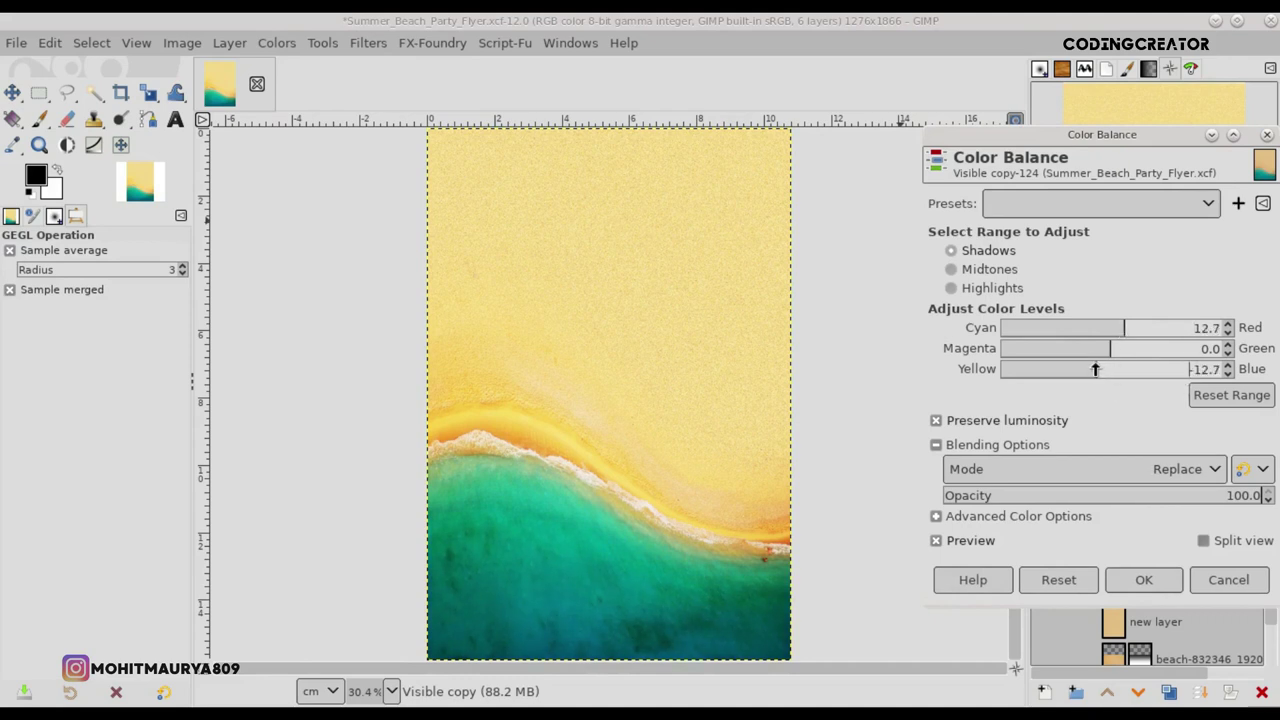
left_click(985, 269)
left_click_drag(1113, 325, 1122, 333)
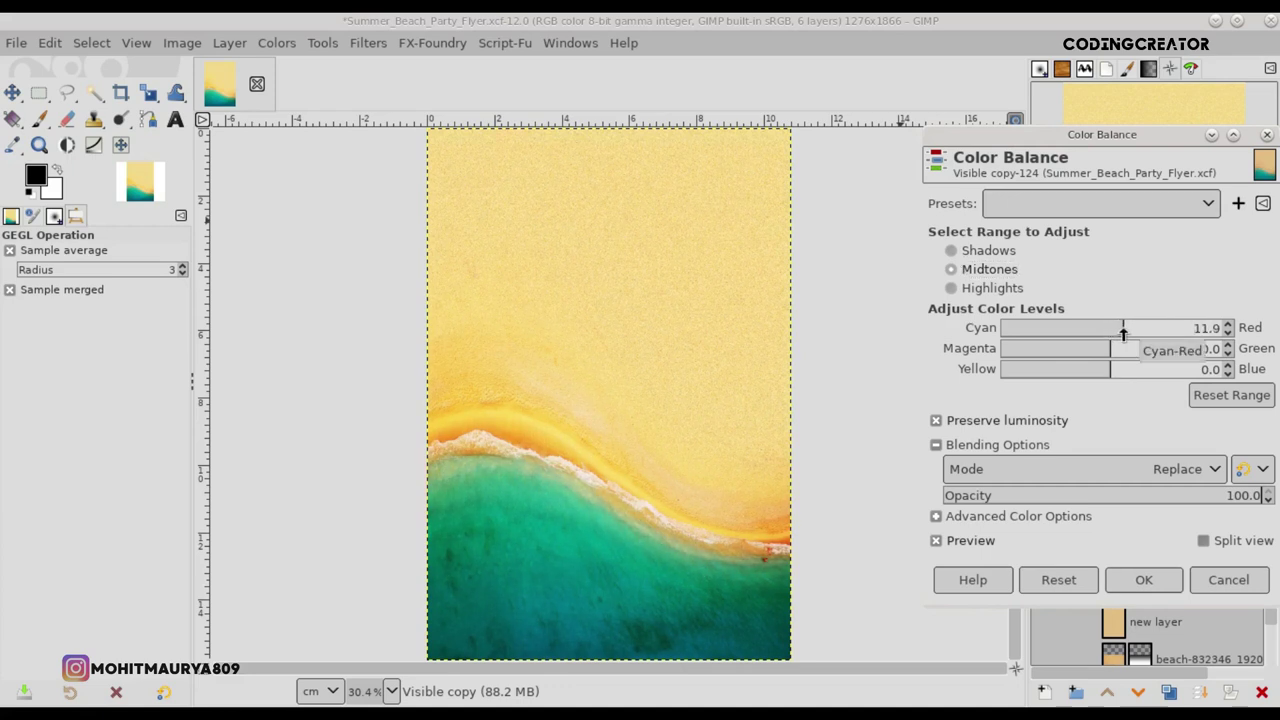
left_click_drag(1123, 333, 1098, 376)
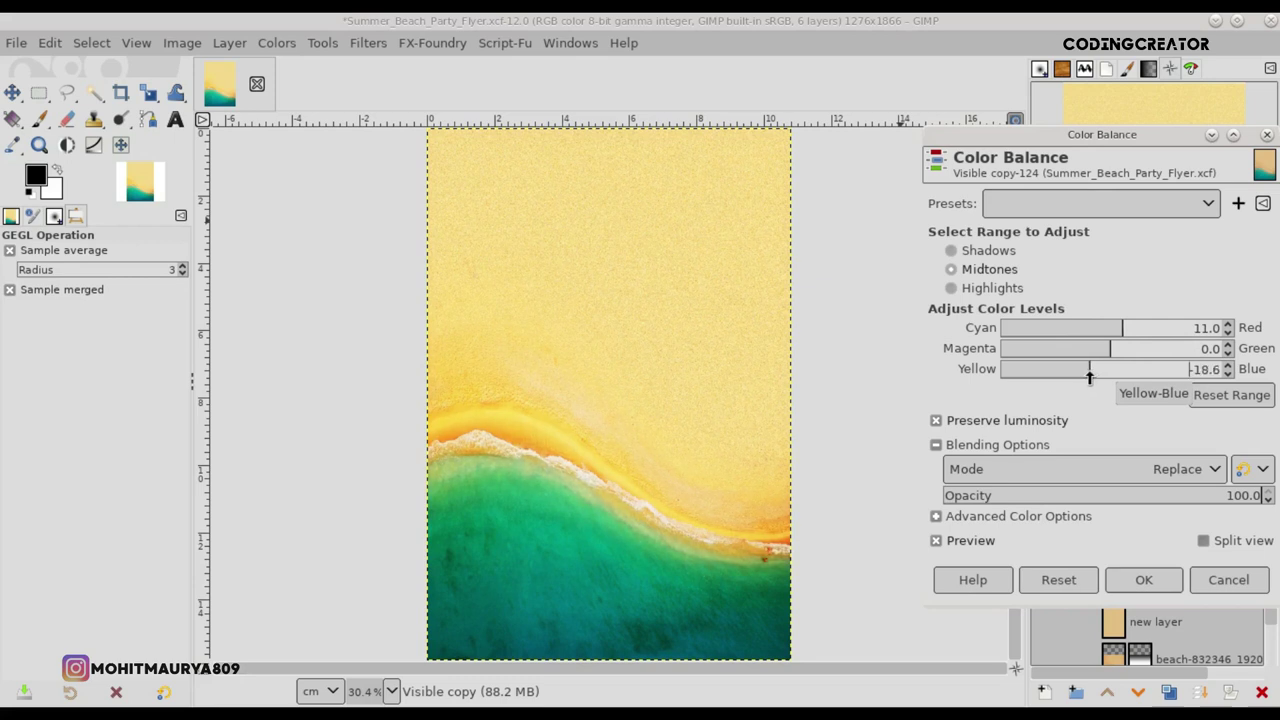
mouse_move(1091, 376)
left_mouse_down()
mouse_move(1052, 376)
mouse_move(1083, 378)
left_mouse_up()
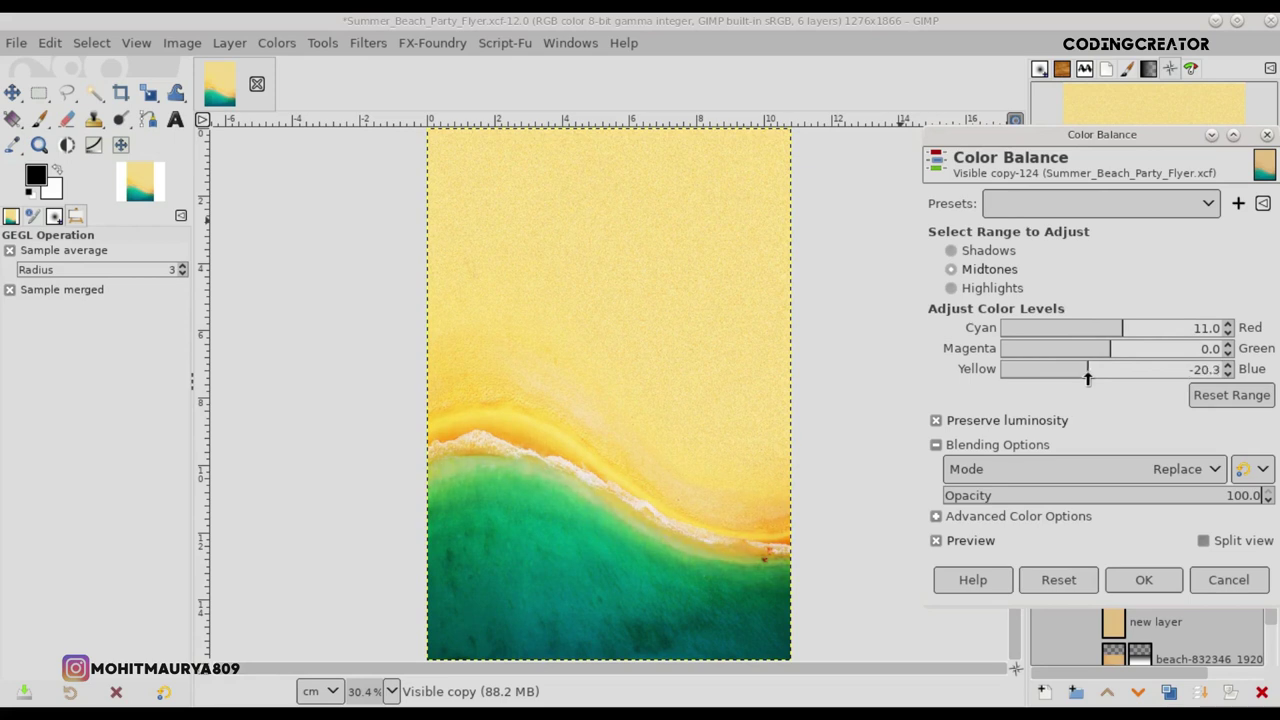
- Set highlights to Red 11.0 and Yellow −52.5 without preserving luminosity, apply, and save
left_click(1005, 290)
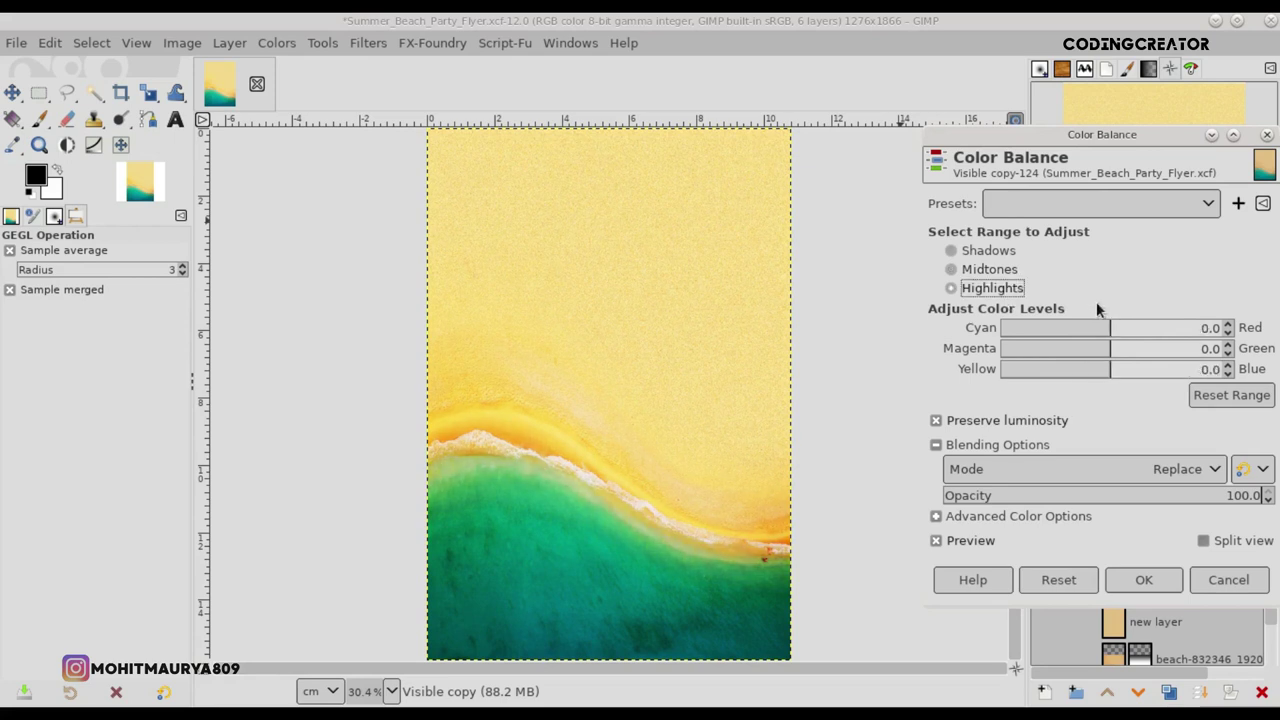
mouse_move(1128, 335)
left_mouse_down()
mouse_move(1205, 330)
mouse_move(1120, 330)
left_mouse_up()
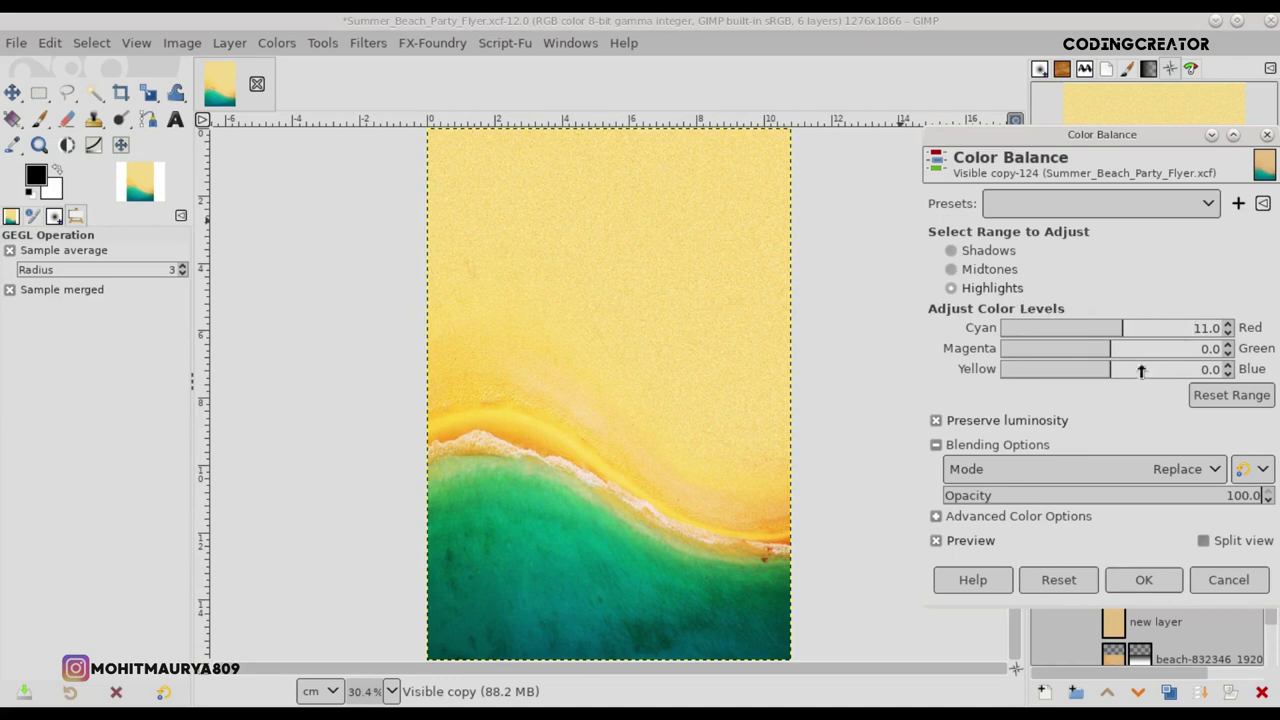
left_click_drag(1055, 375, 1073, 390)
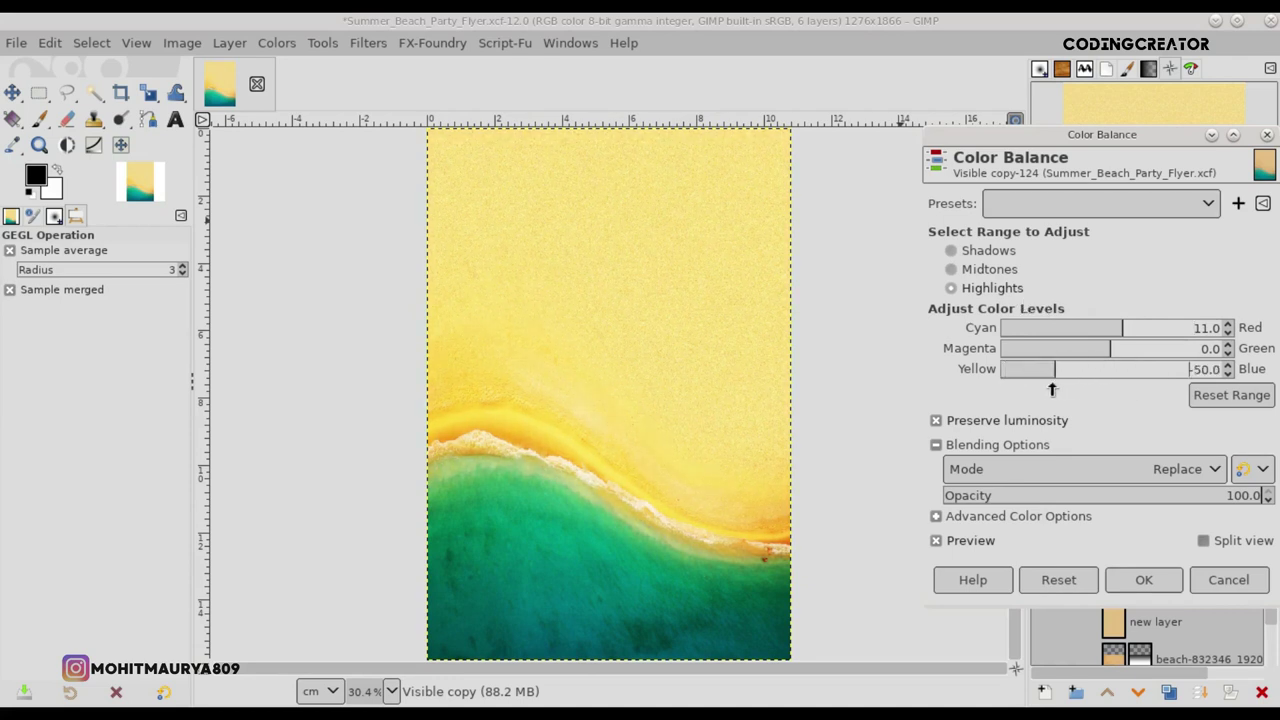
left_click(975, 421)
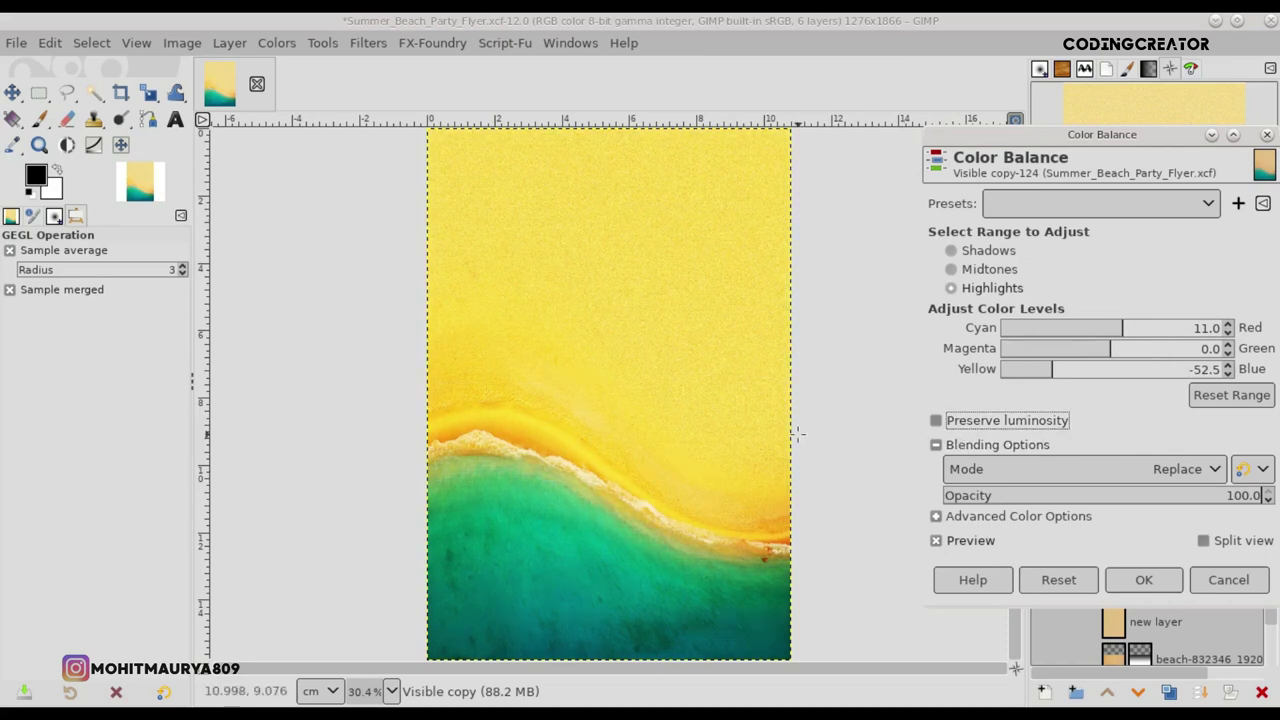
left_click(952, 541)
left_click(952, 541)
left_click(1143, 580)
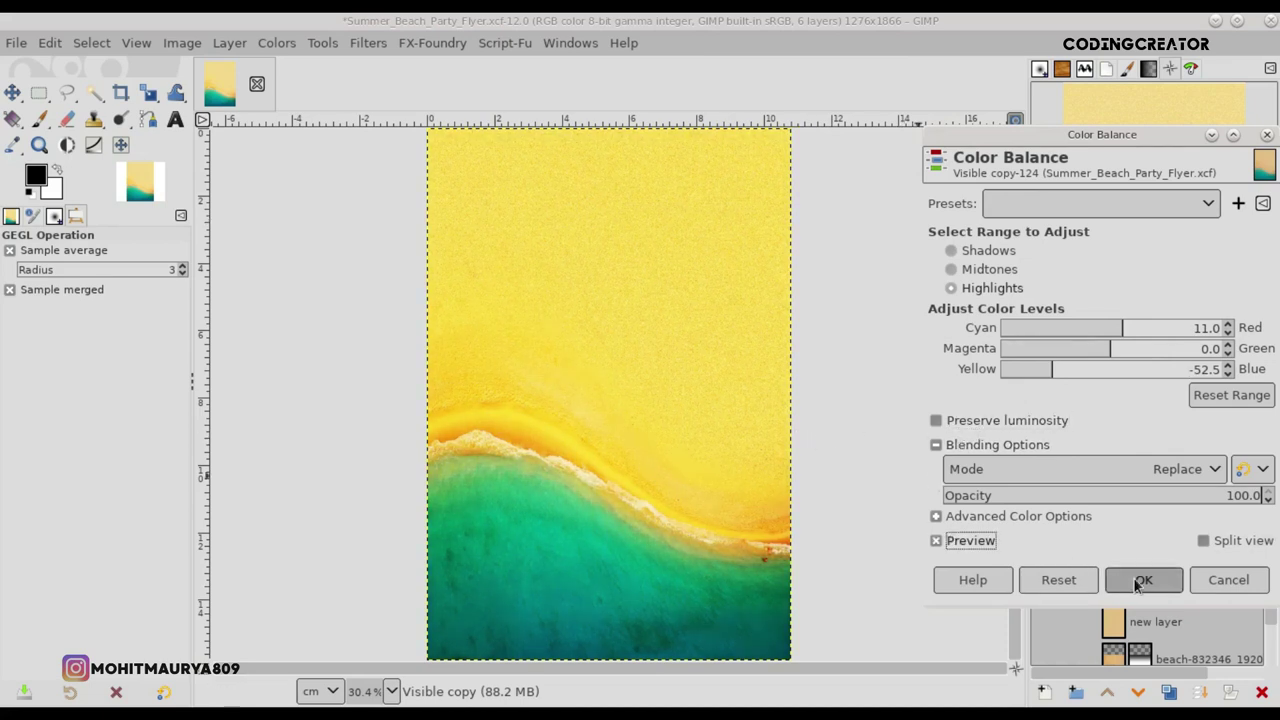
key("ctrl+s")
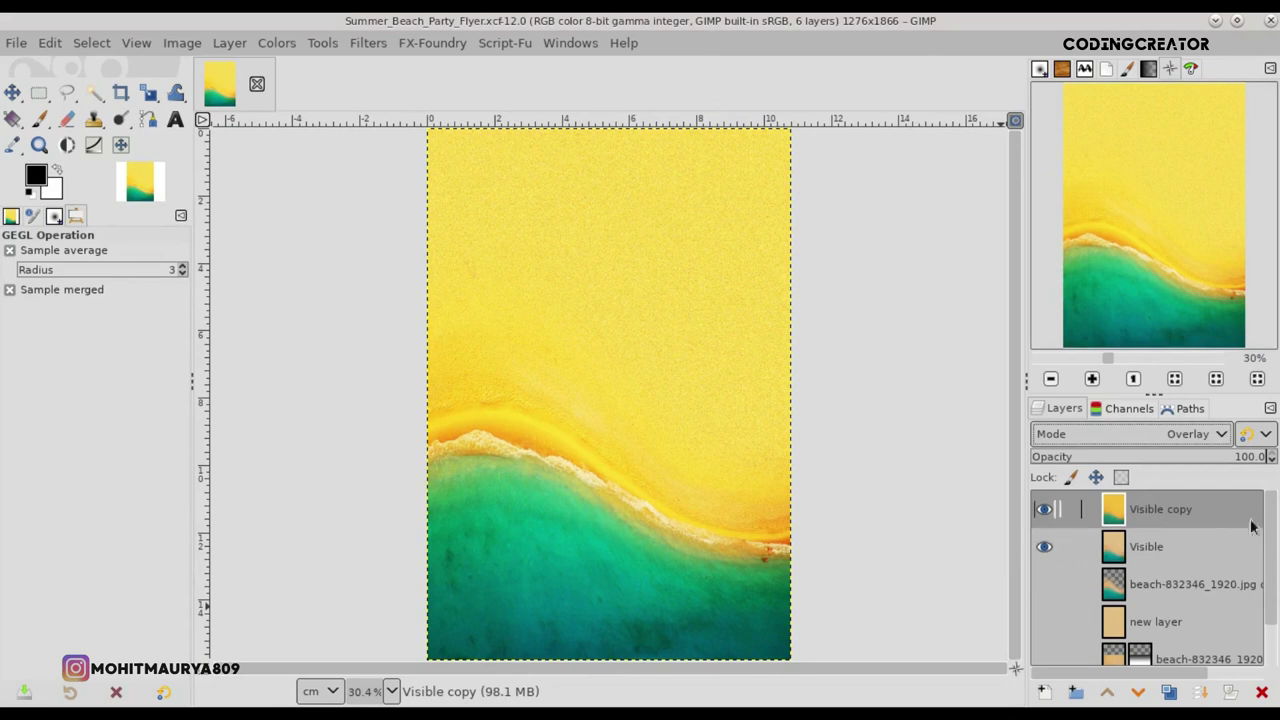
- Group the beach copy and new layer into a layer group named background
left_click_drag(1272, 528, 1273, 566)
left_click(1138, 532)
left_click(1075, 691)
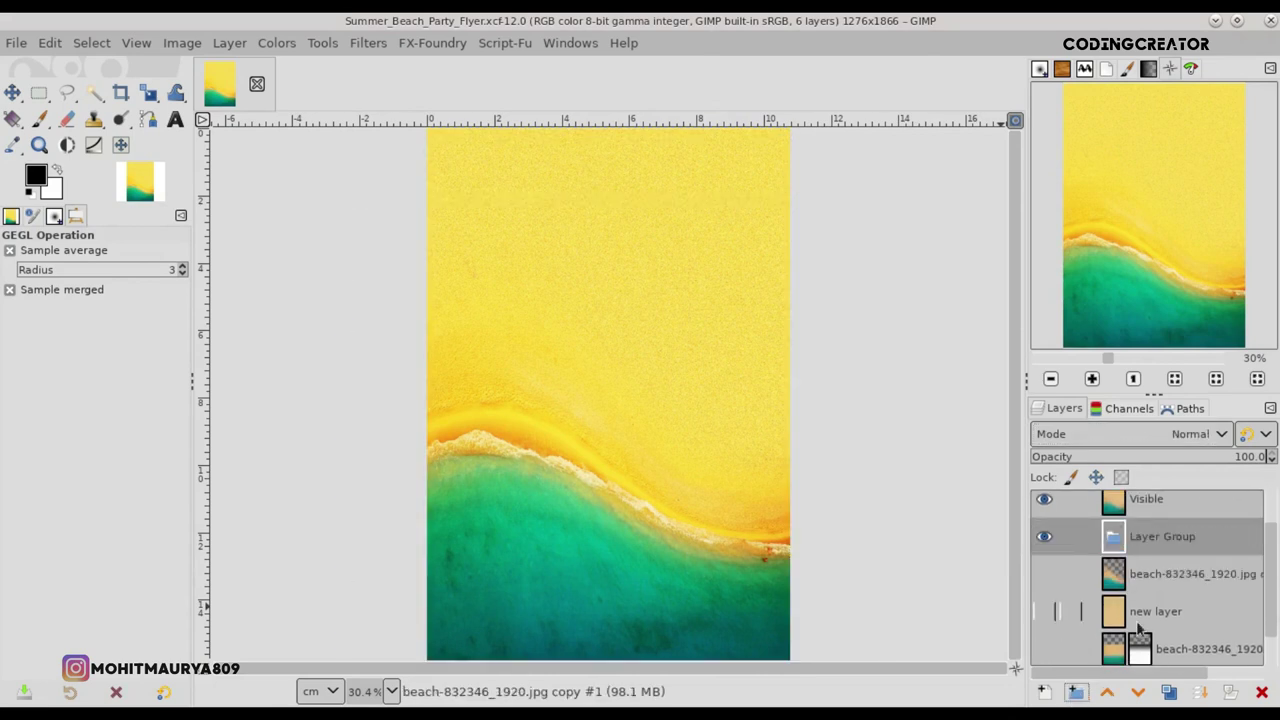
left_click_drag(1140, 571, 1146, 542)
left_click_drag(1150, 608, 1152, 594)
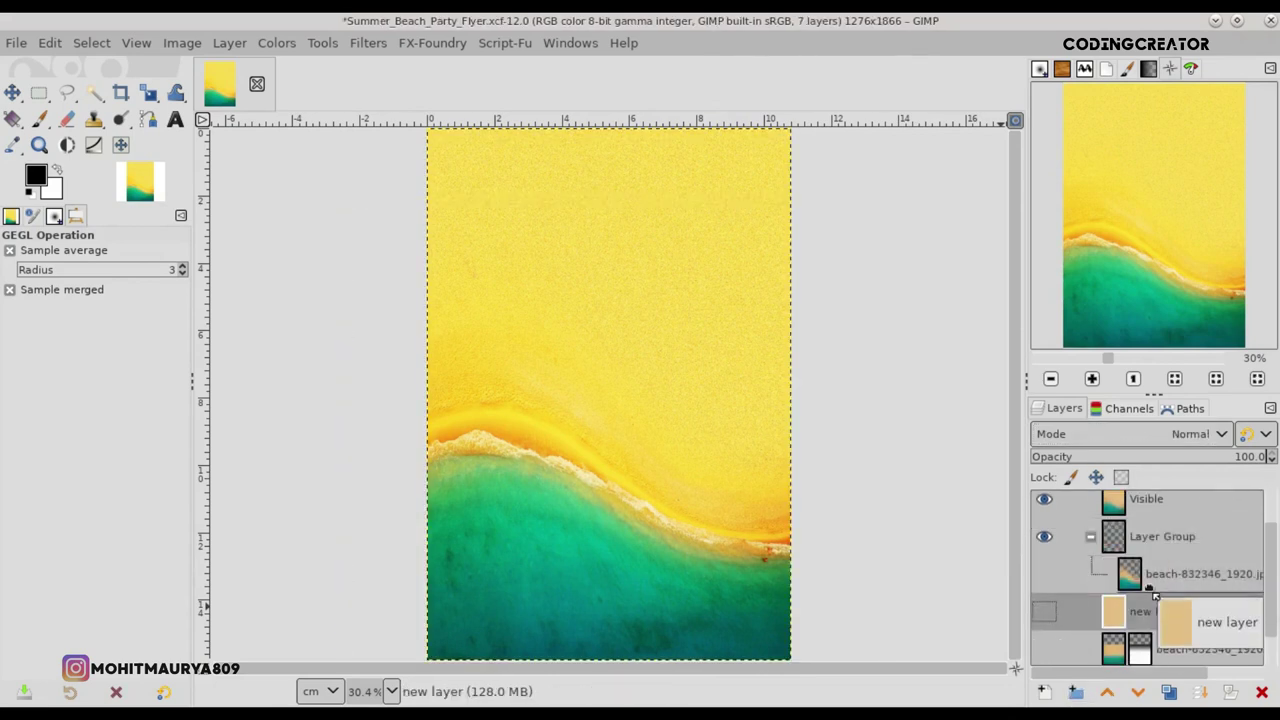
left_click(1158, 540)
key("BackSpace")
type("background")
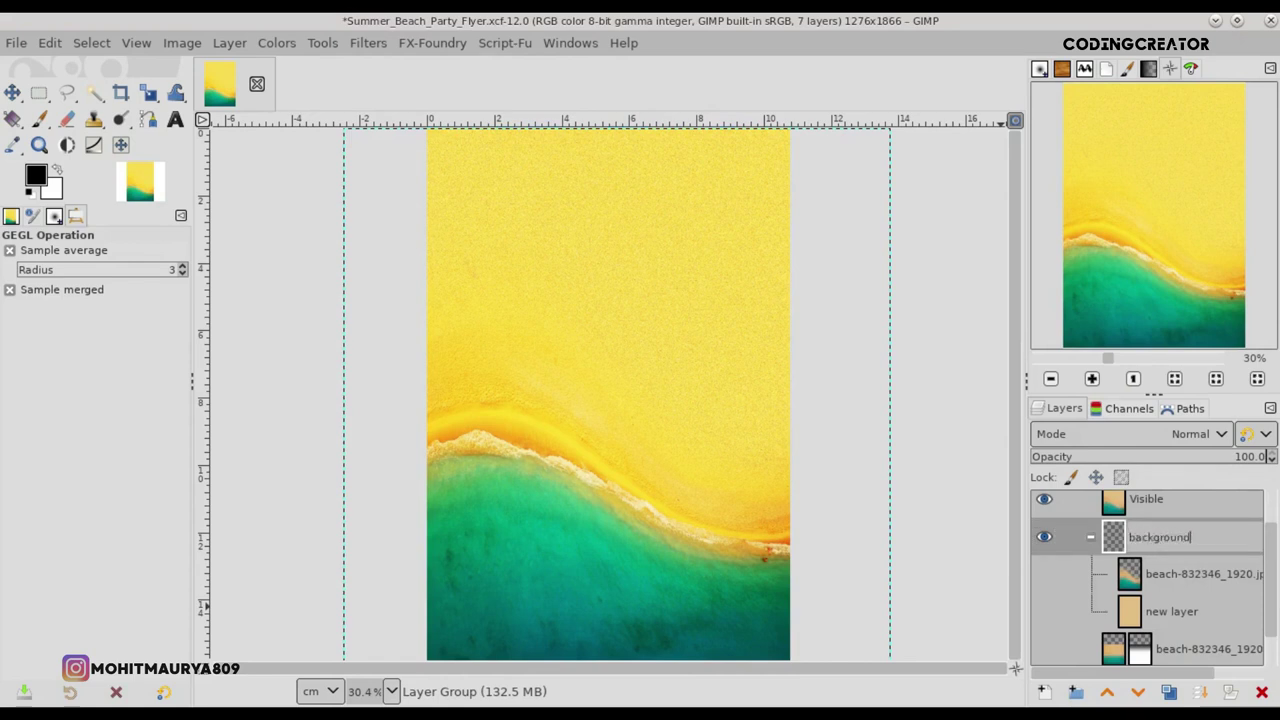
key("Return")
- Collapse the background group after checking its contents, then save the flyer
left_click(1090, 538)
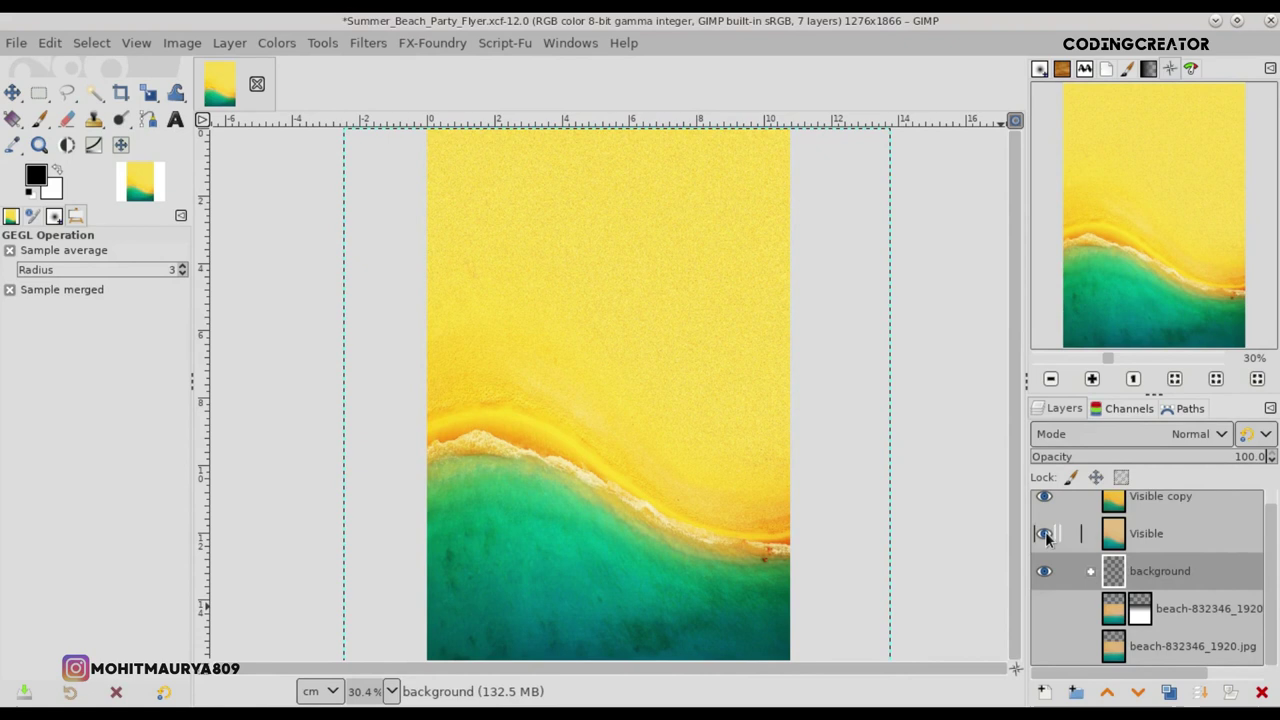
left_click(1091, 572)
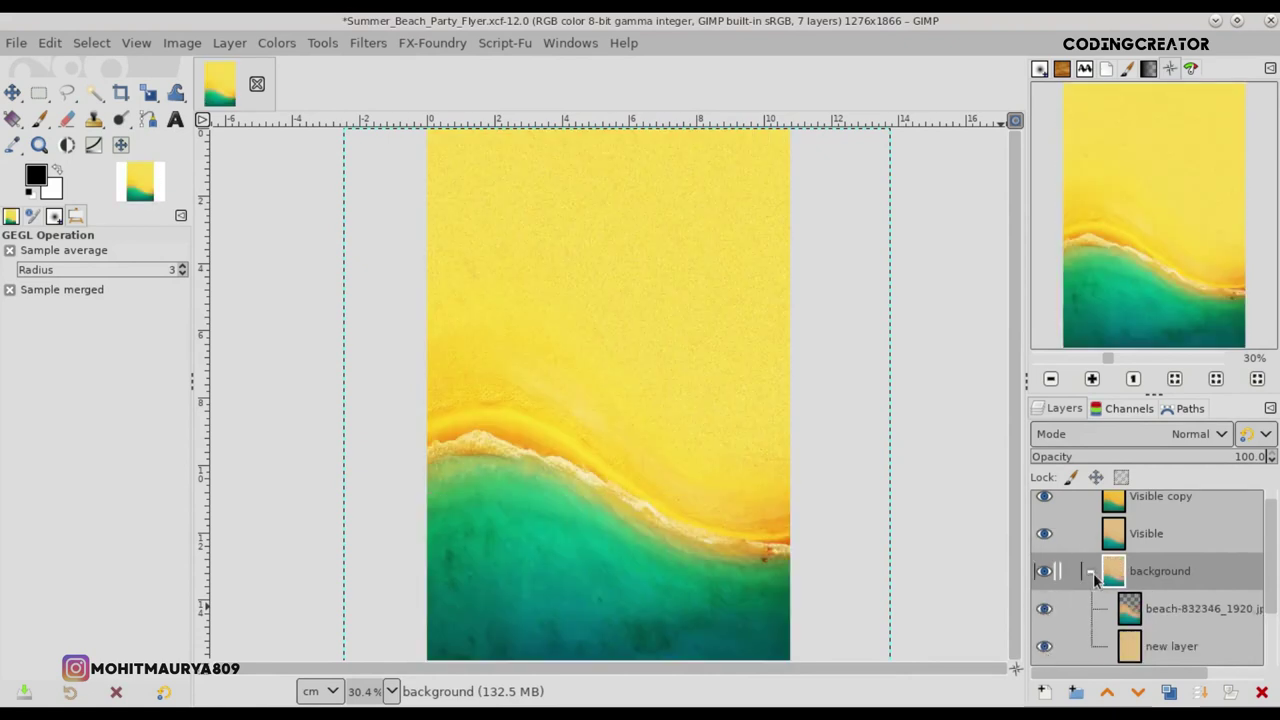
left_click(1091, 572)
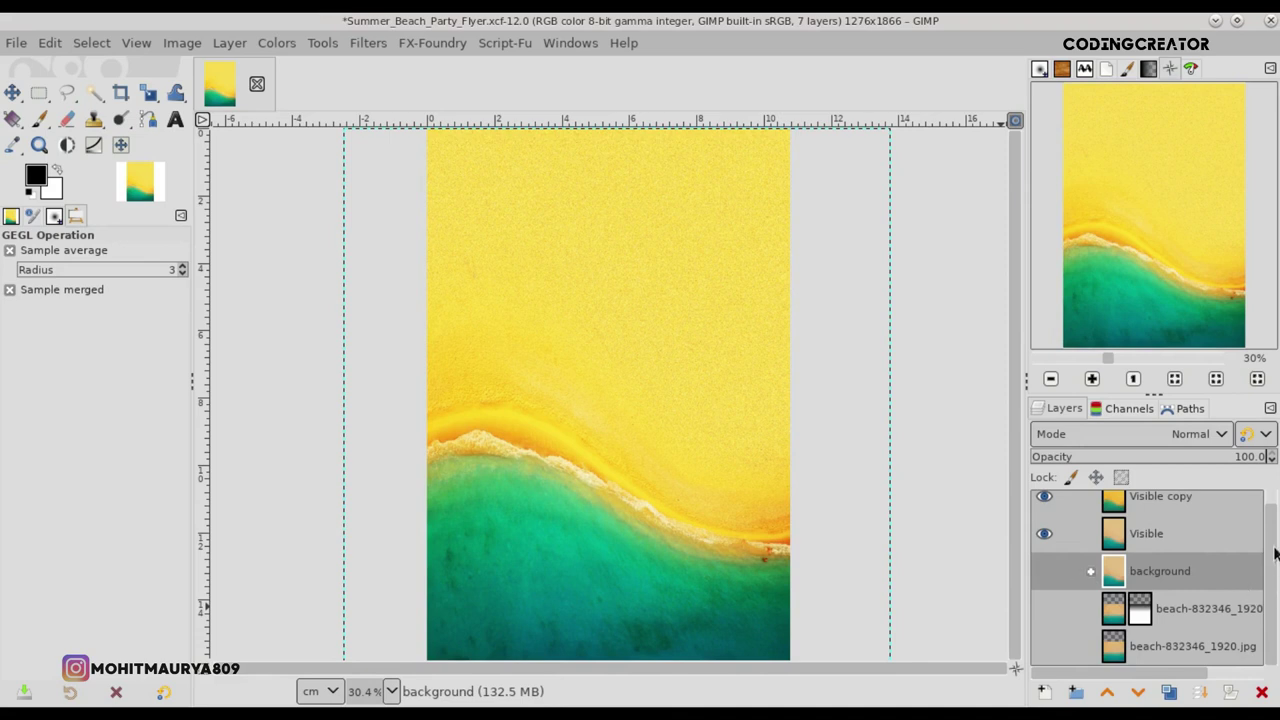
left_click_drag(1274, 553, 1274, 513)
left_click(1107, 512)
key("ctrl+s")
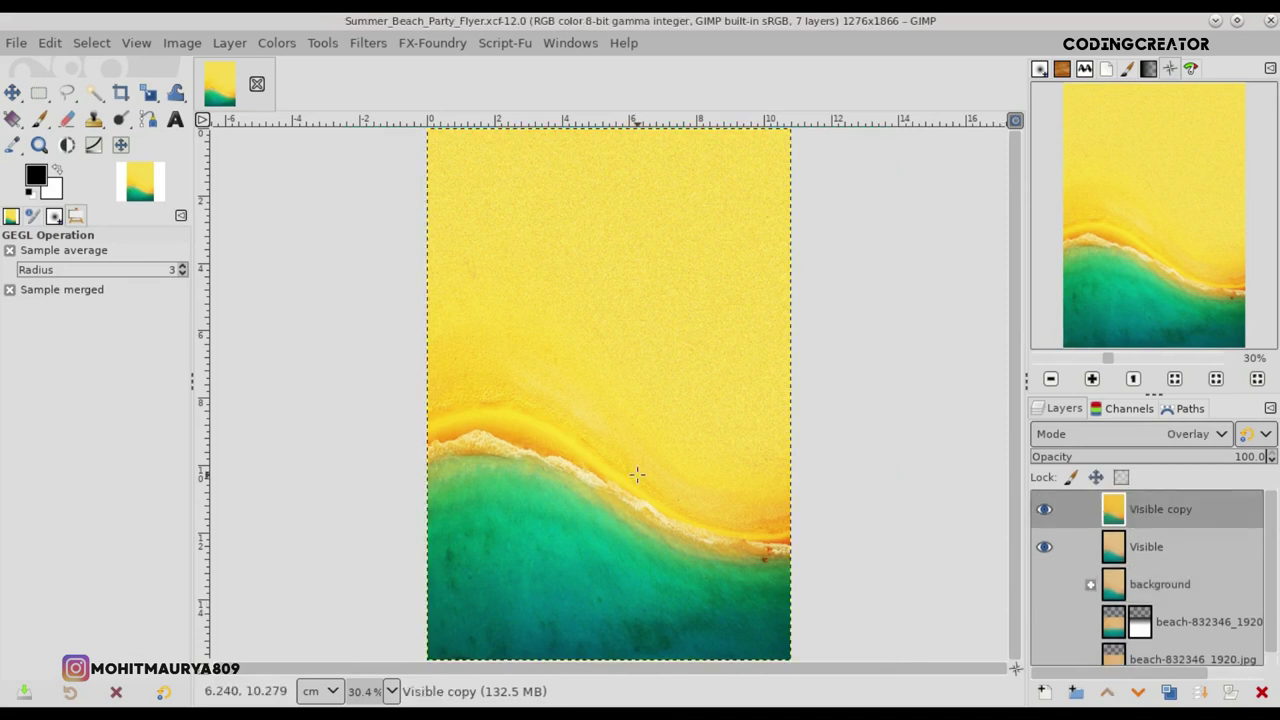
left_click(16, 43)
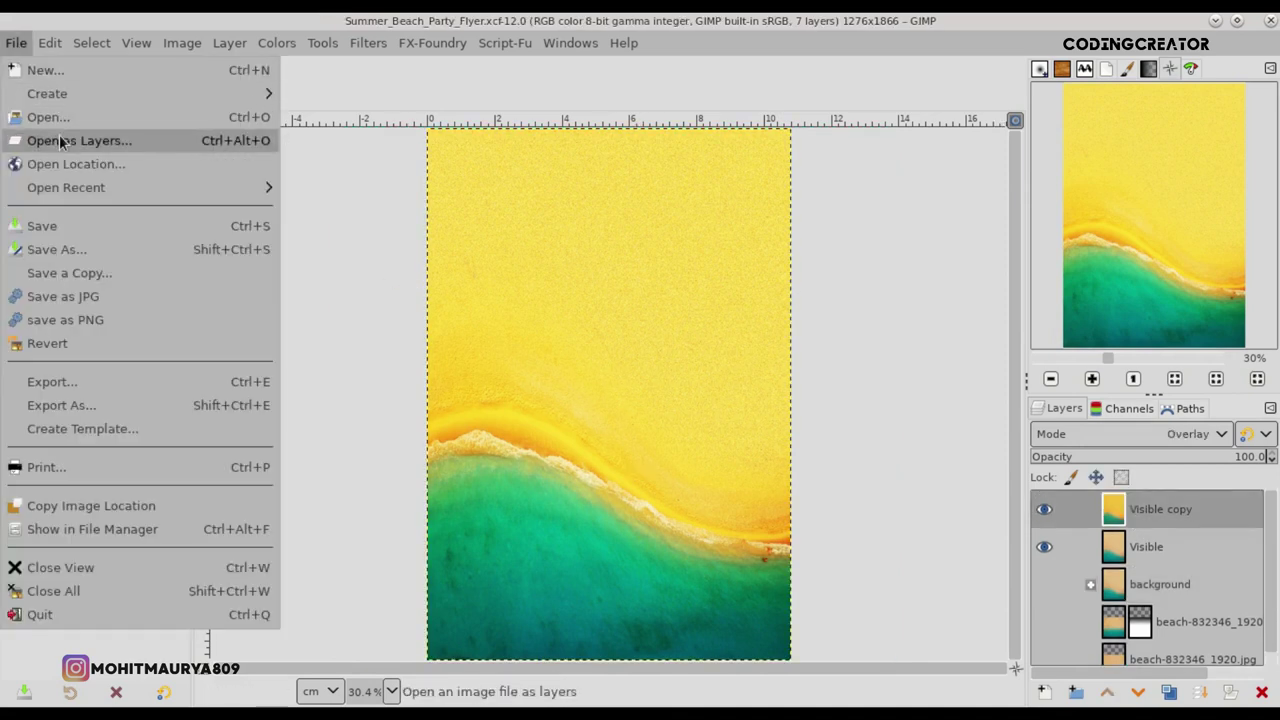
- Open tradewinds-1169329_1920.jpg as a layer and drag it up-left over the flyer's top
left_click(60, 141)
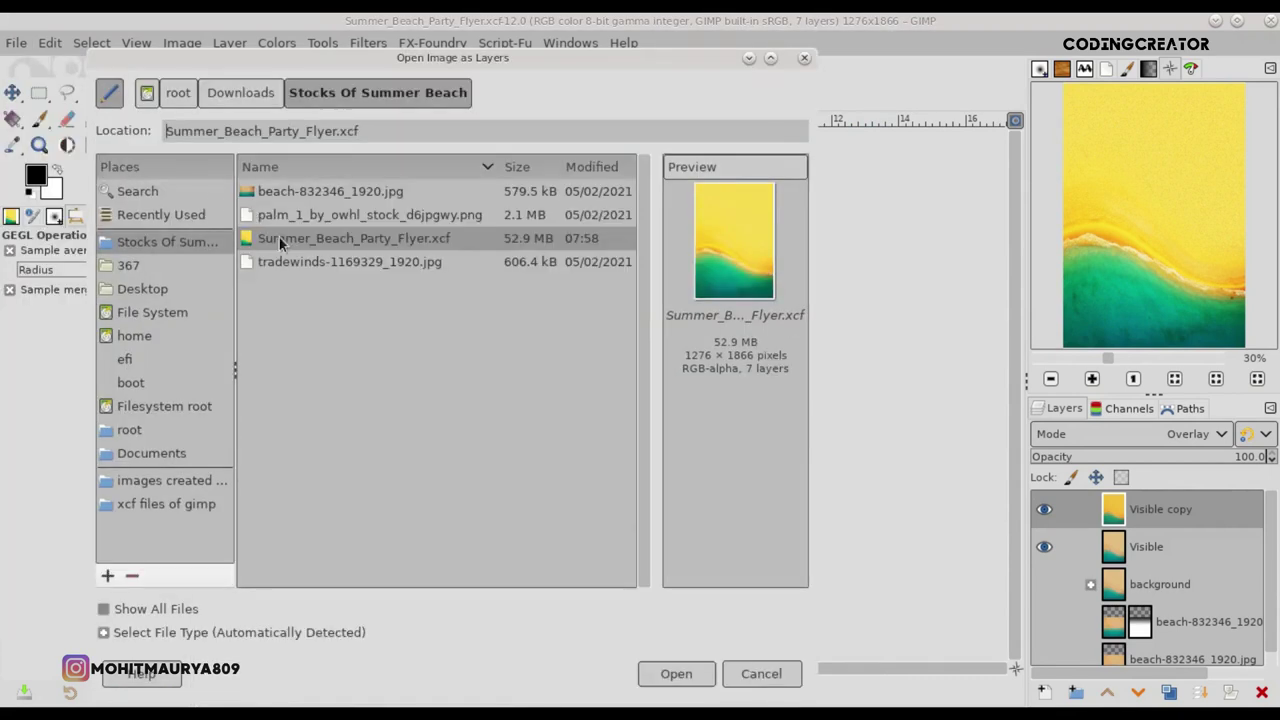
left_click(297, 262)
left_click(673, 673)
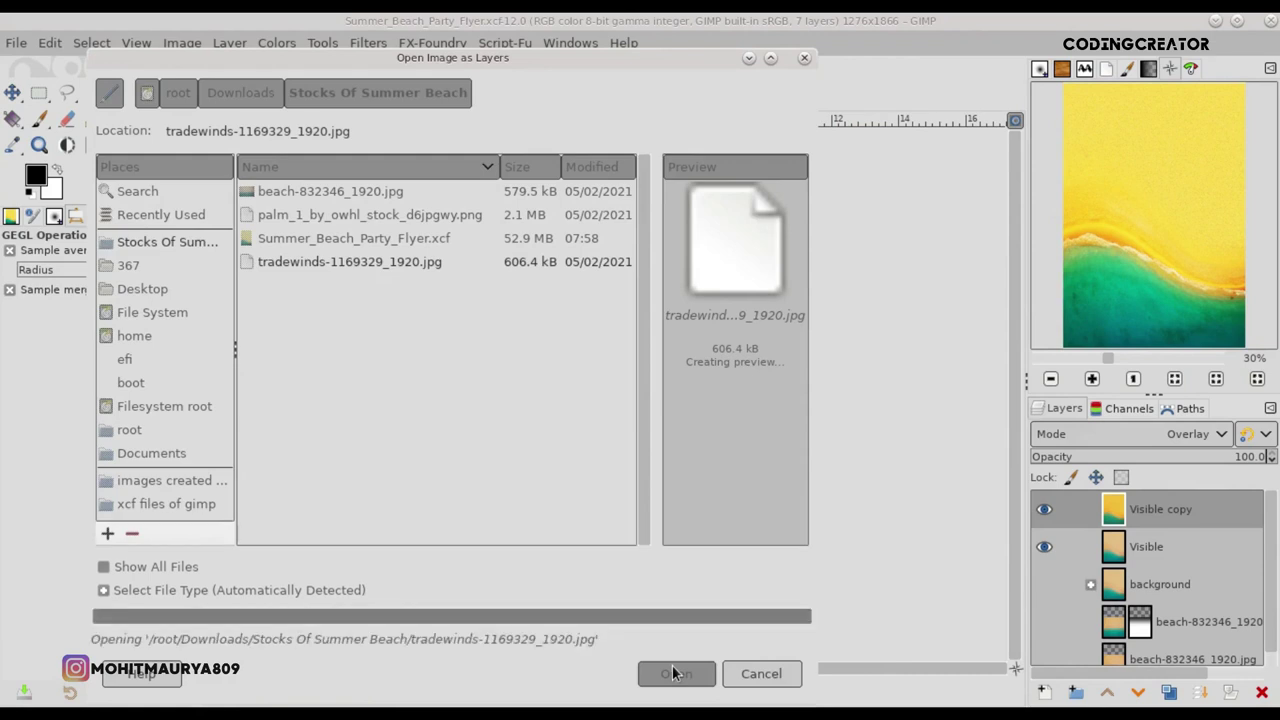
left_click(12, 92)
left_click_drag(658, 466, 637, 388)
left_click_drag(798, 415, 787, 408)
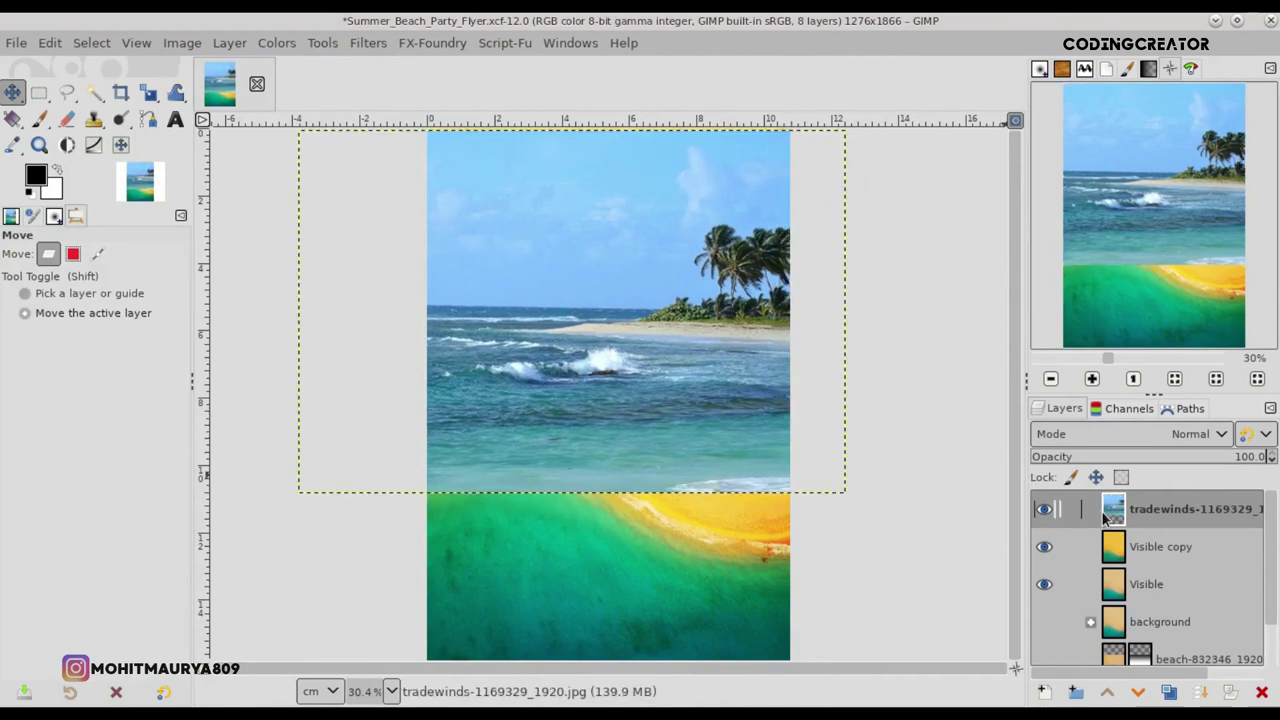
left_click_drag(789, 392, 737, 339)
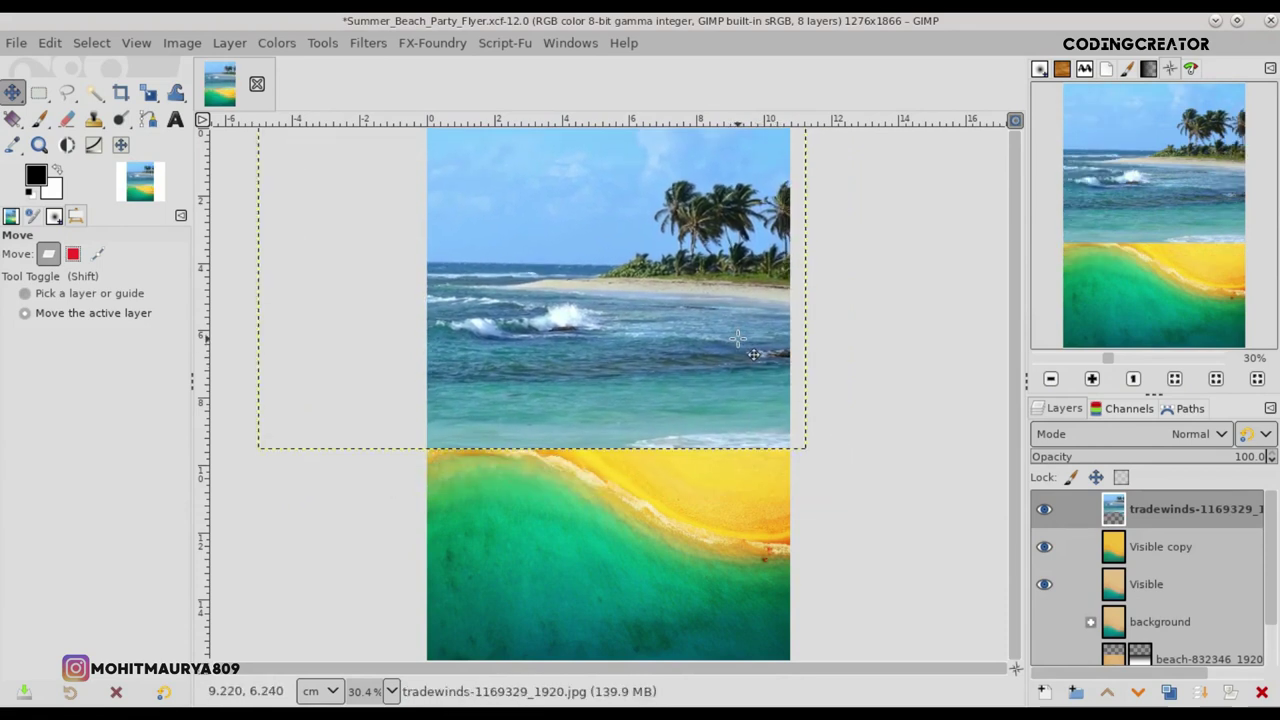
- Add an alpha channel to the tradewinds photo layer and duplicate it
left_click(737, 339)
left_click(1128, 437)
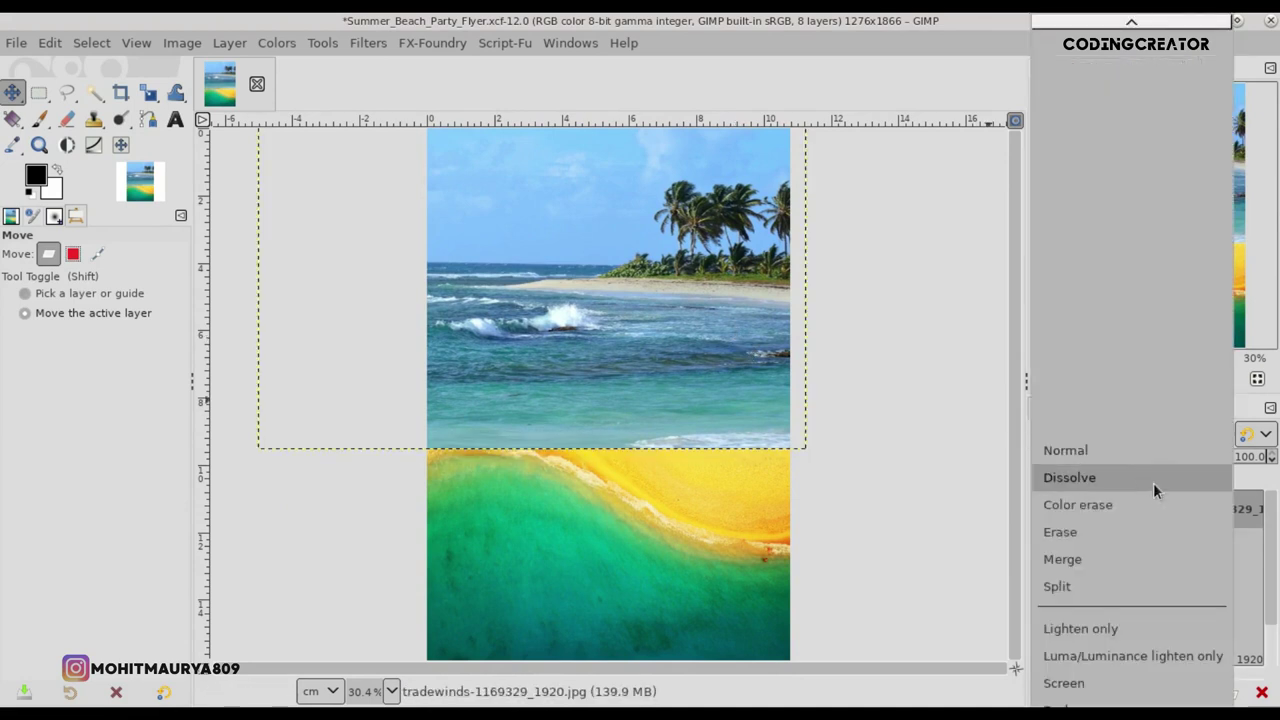
left_click(1145, 507)
right_click(1145, 507)
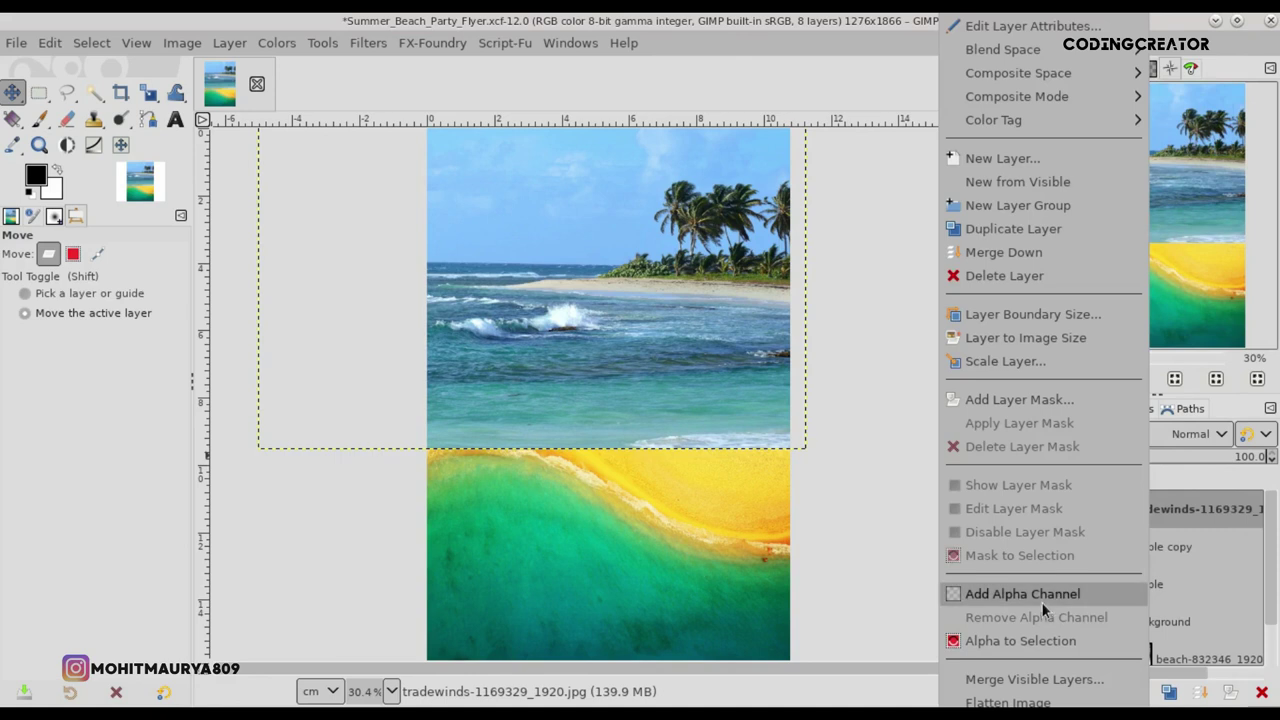
left_click(1120, 592)
left_click(1169, 692)
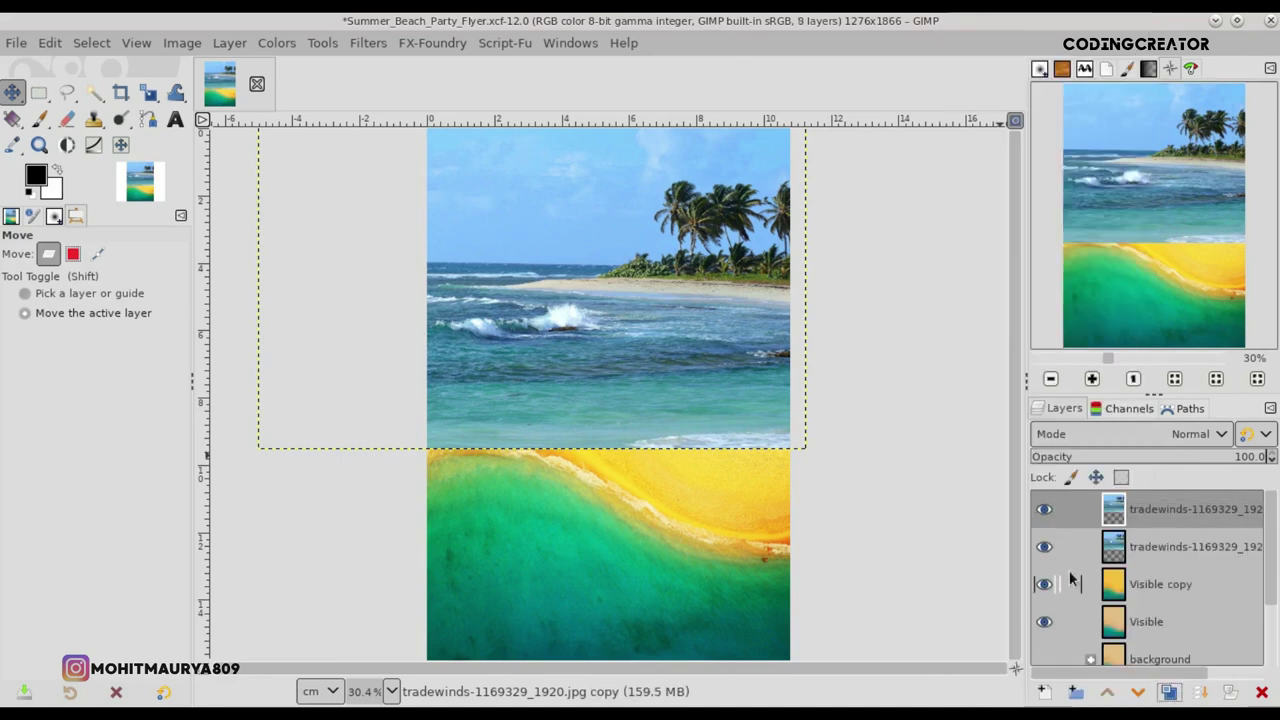
- Put the tradewinds copy on top in Overlay mode and drag it down on the canvas
left_click_drag(1275, 545, 1275, 617)
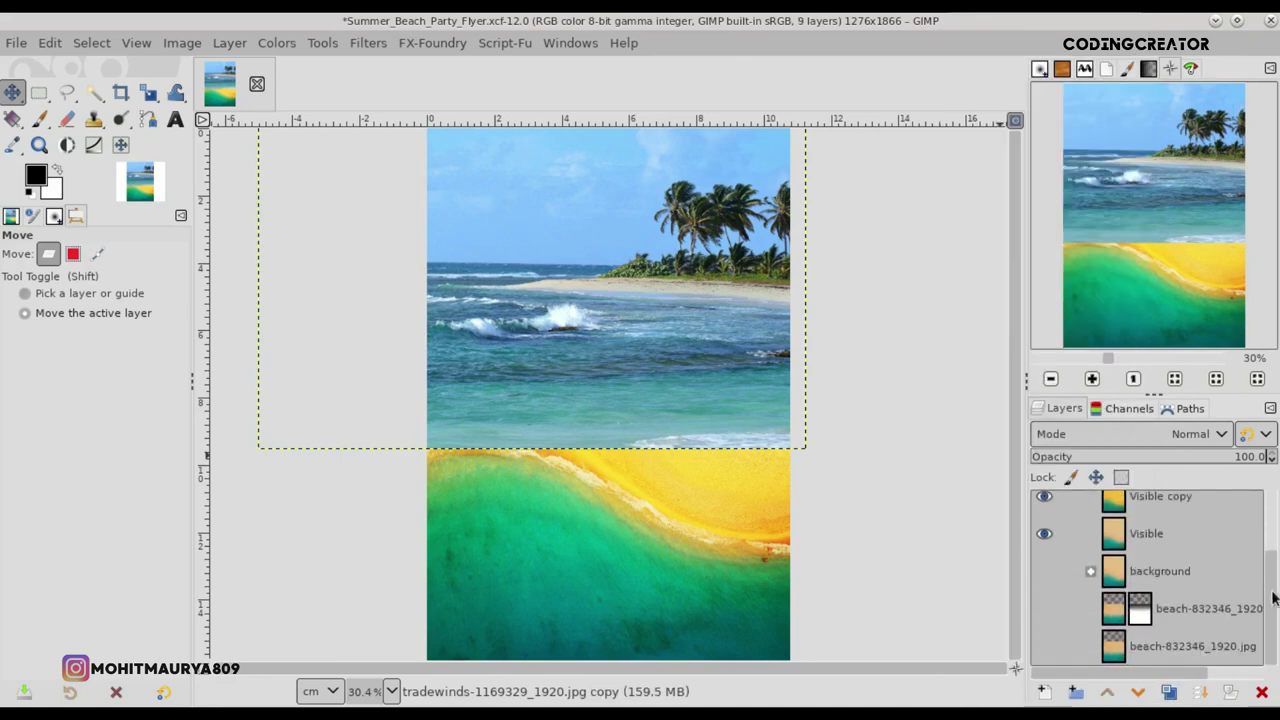
scroll(1275, 597, "up", 2)
left_click_drag(1202, 517, 1247, 610)
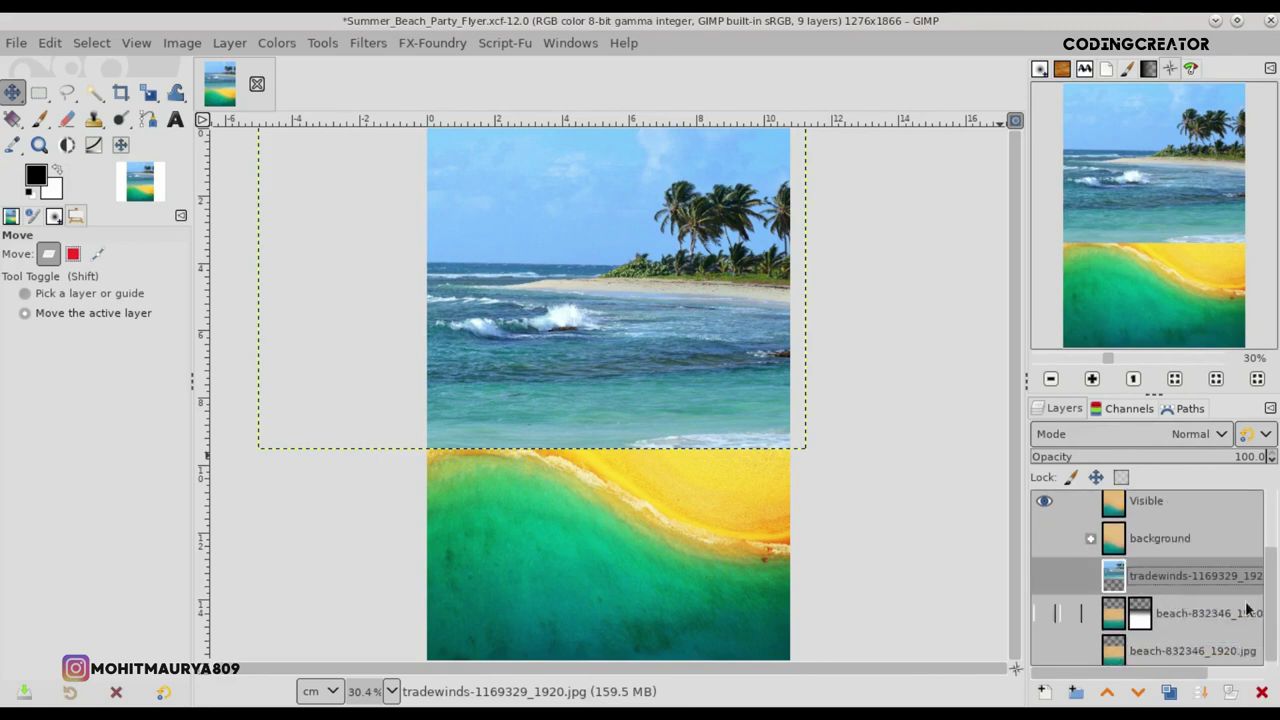
scroll(1190, 560, "up", 2)
left_click(1185, 512)
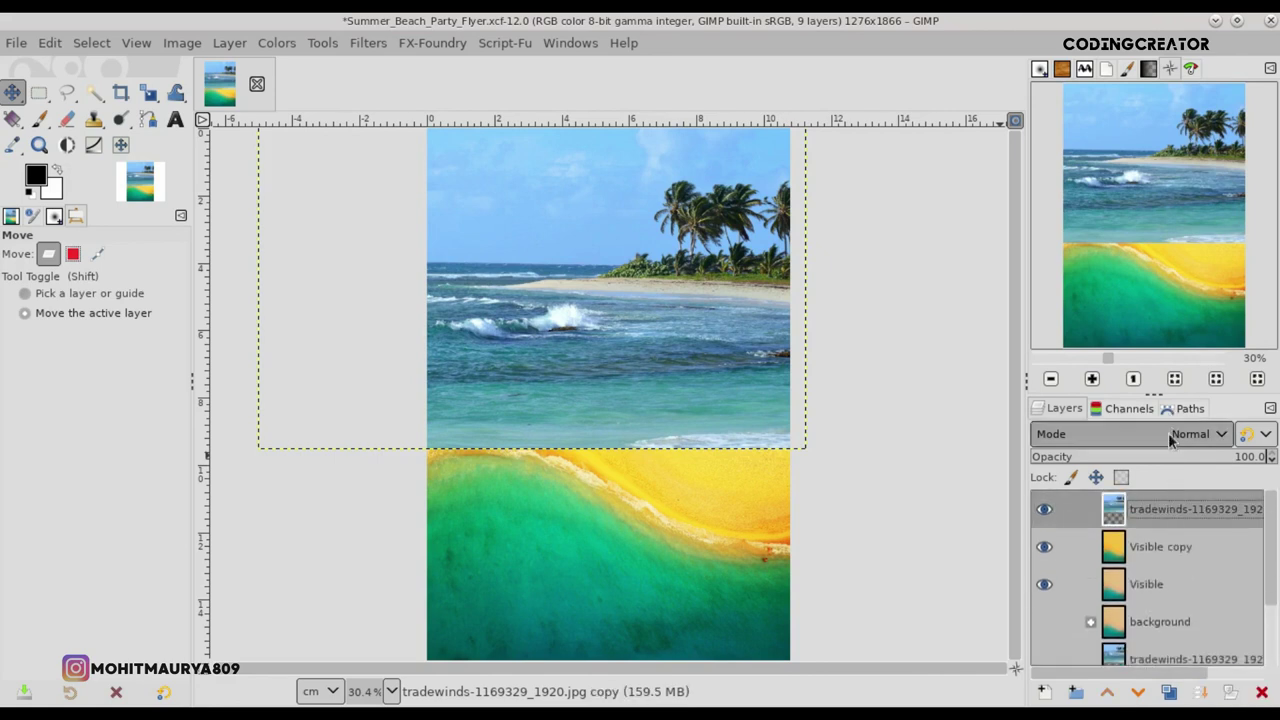
left_click(1172, 436)
left_click(1094, 471)
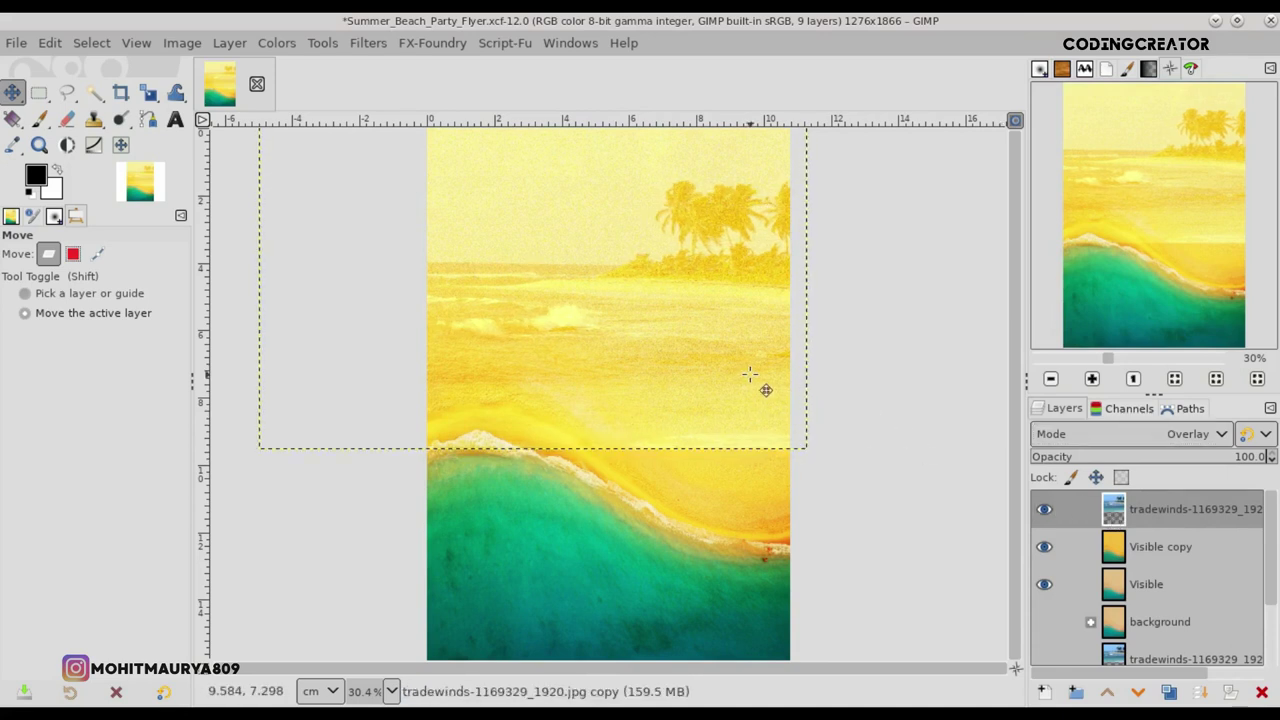
left_click_drag(727, 332, 727, 372)
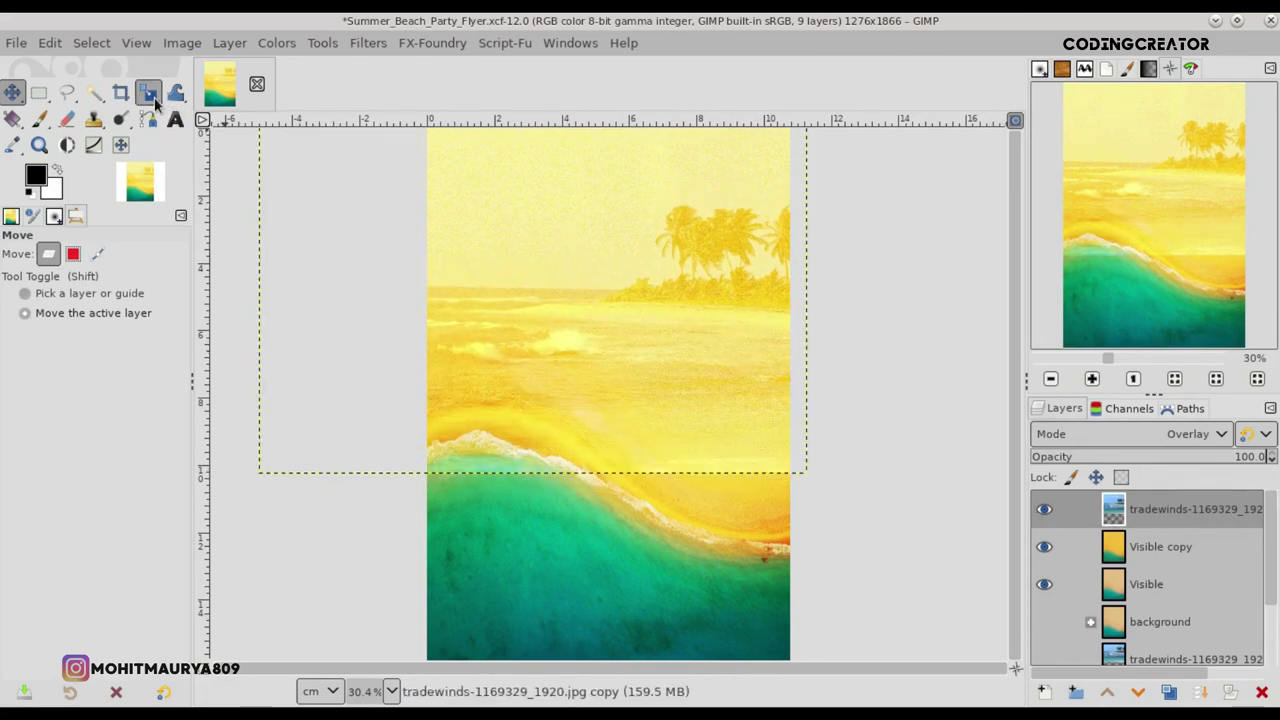
- Scale the tradewinds overlay up to about 2046×1360 pixels with Keep aspect
left_click(148, 92)
left_click(672, 378)
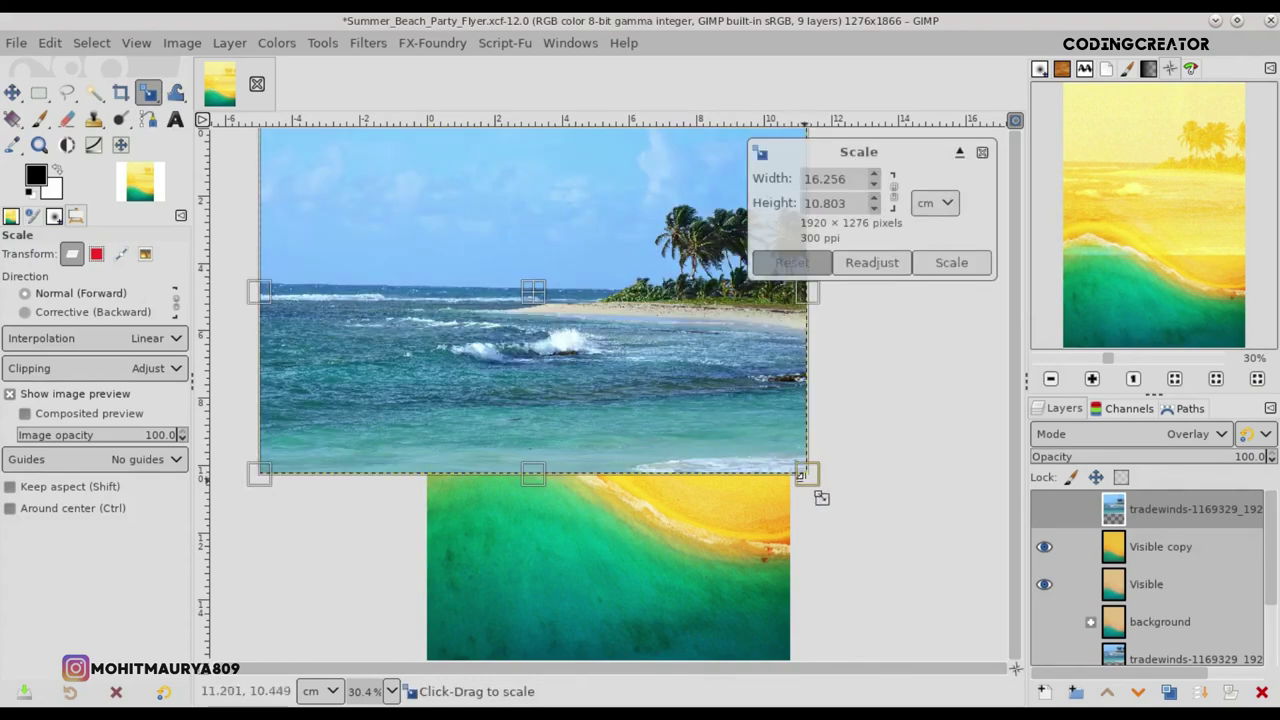
left_click_drag(800, 500, 837, 543)
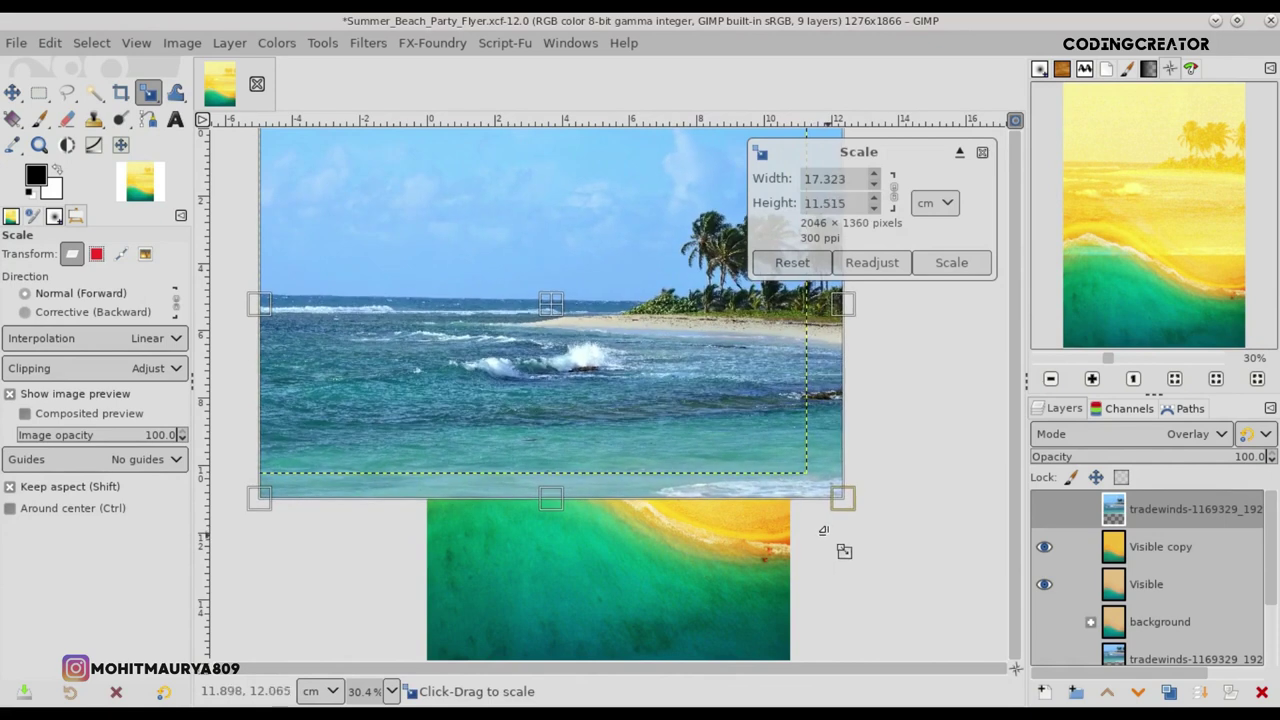
left_click(962, 263)
- Nudge the overlay slightly up and left with Move-tool drags and arrow keys
key("m")
left_click_drag(613, 384, 605, 395)
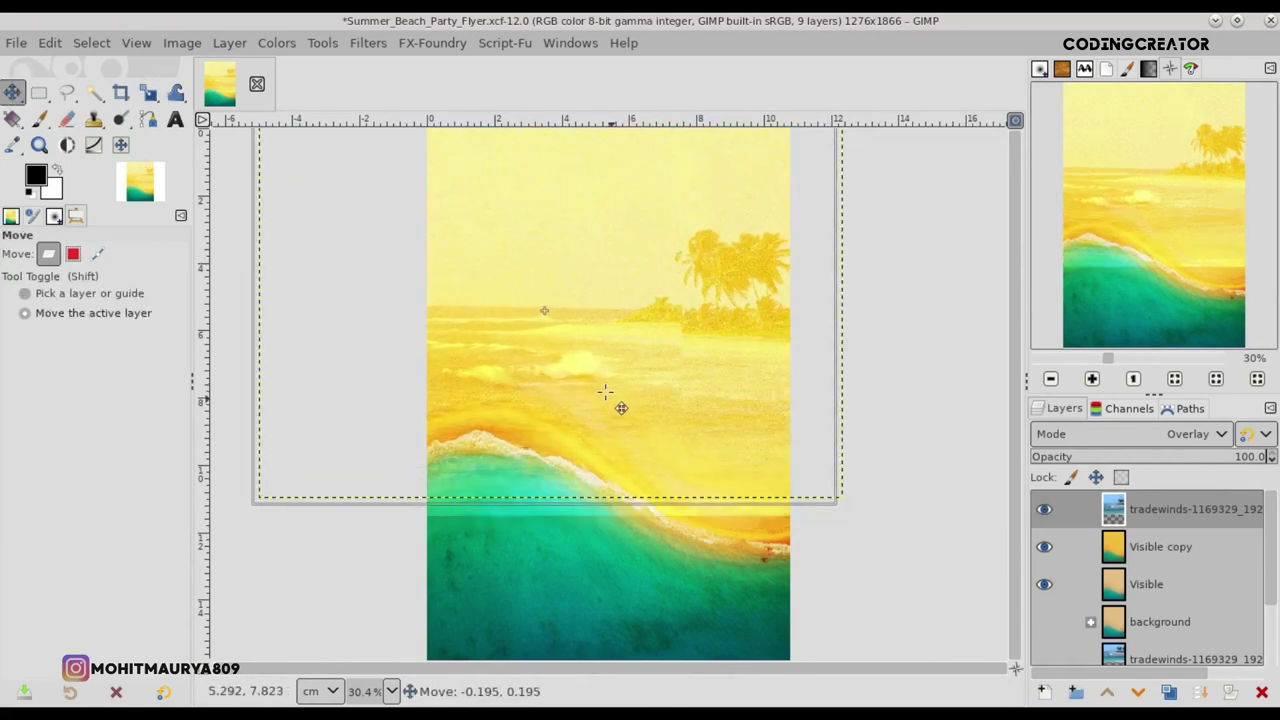
left_click_drag(682, 396, 652, 397)
key("shift+Up")
key("Up")
key("Up")
key("Up")
key("Left")
key("Left")
key("Left")
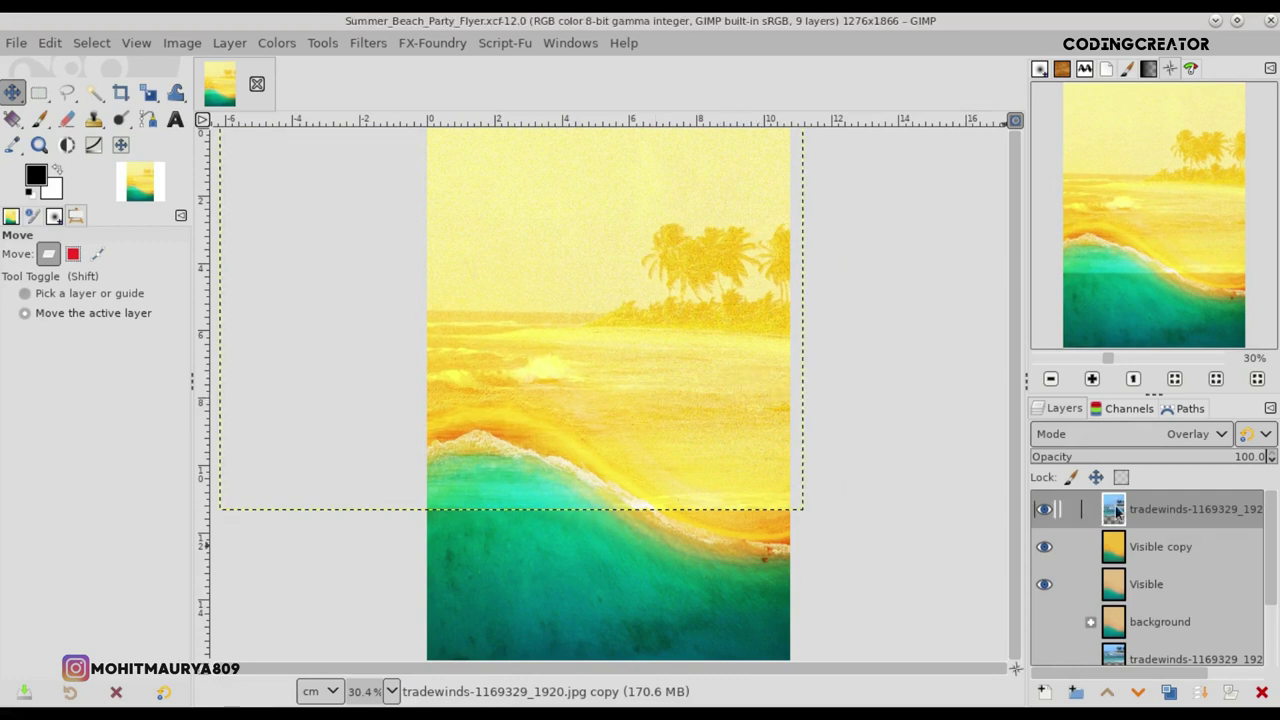
mouse_move(731, 380)
left_mouse_down()
mouse_move(731, 352)
mouse_move(727, 437)
left_mouse_up()
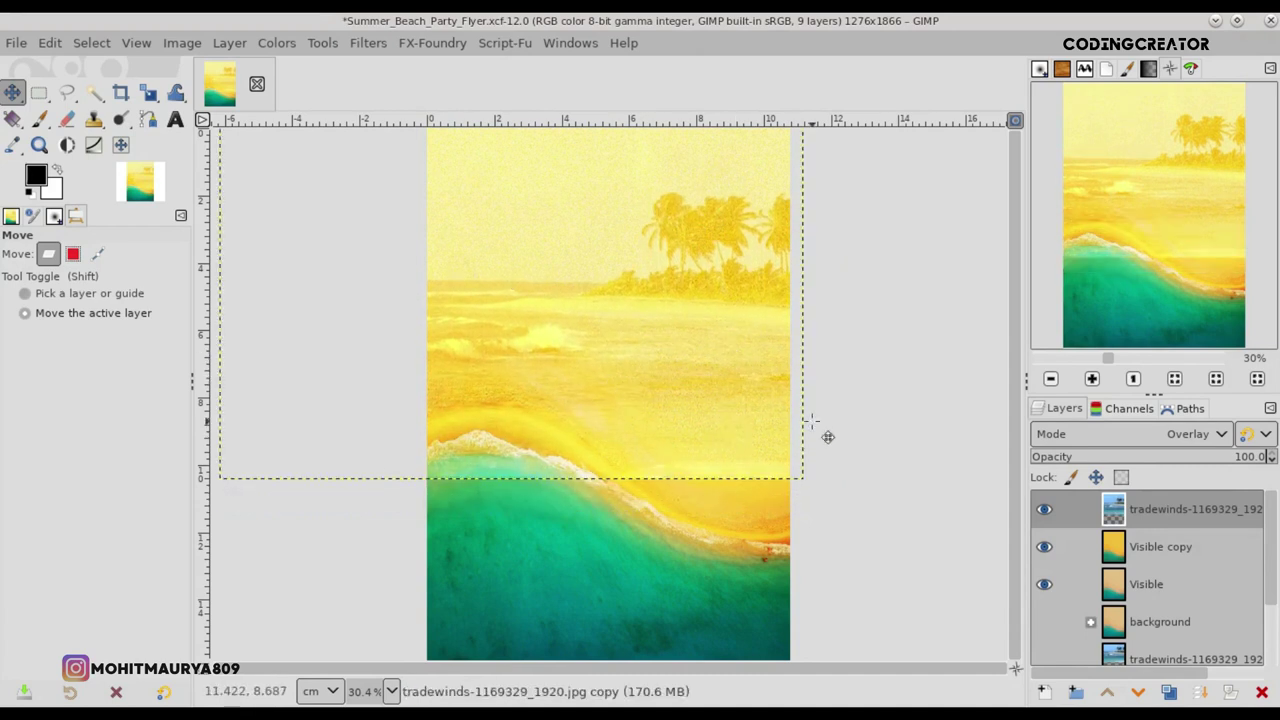
- Add a white full-opacity mask to the tradewinds overlay and draw a short vertical gradient on it
left_click(1230, 691)
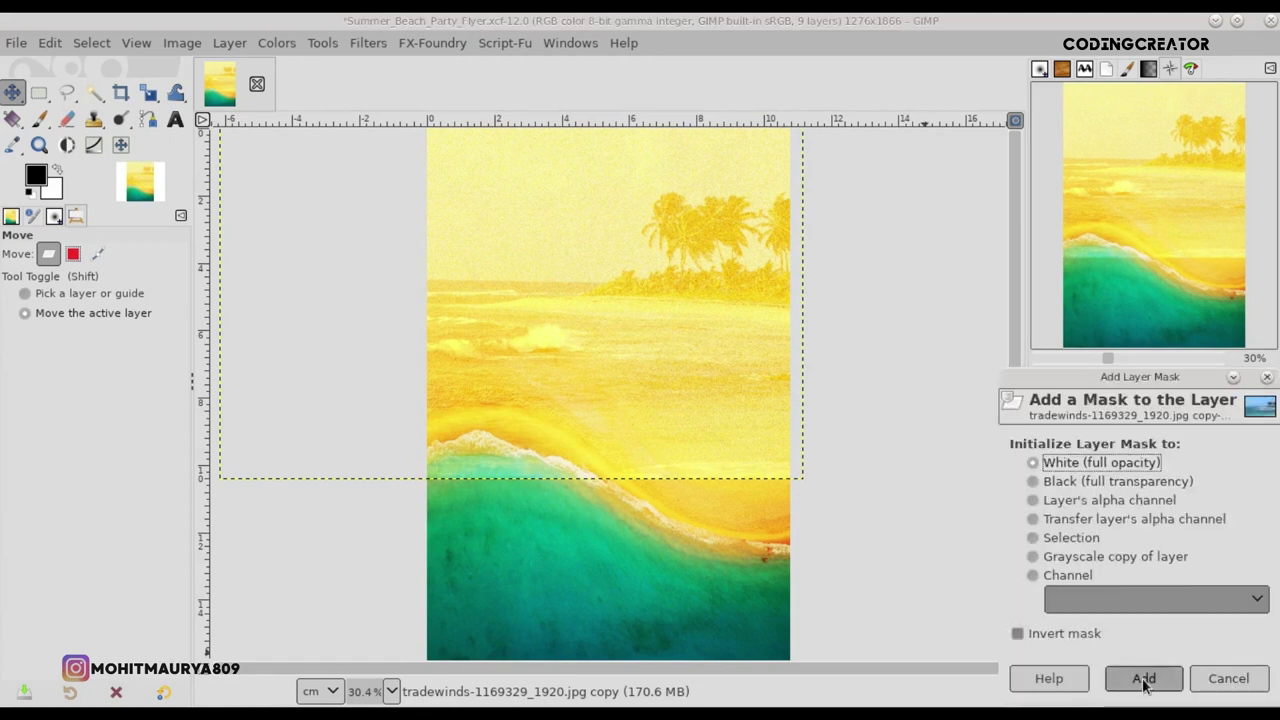
left_click(1143, 679)
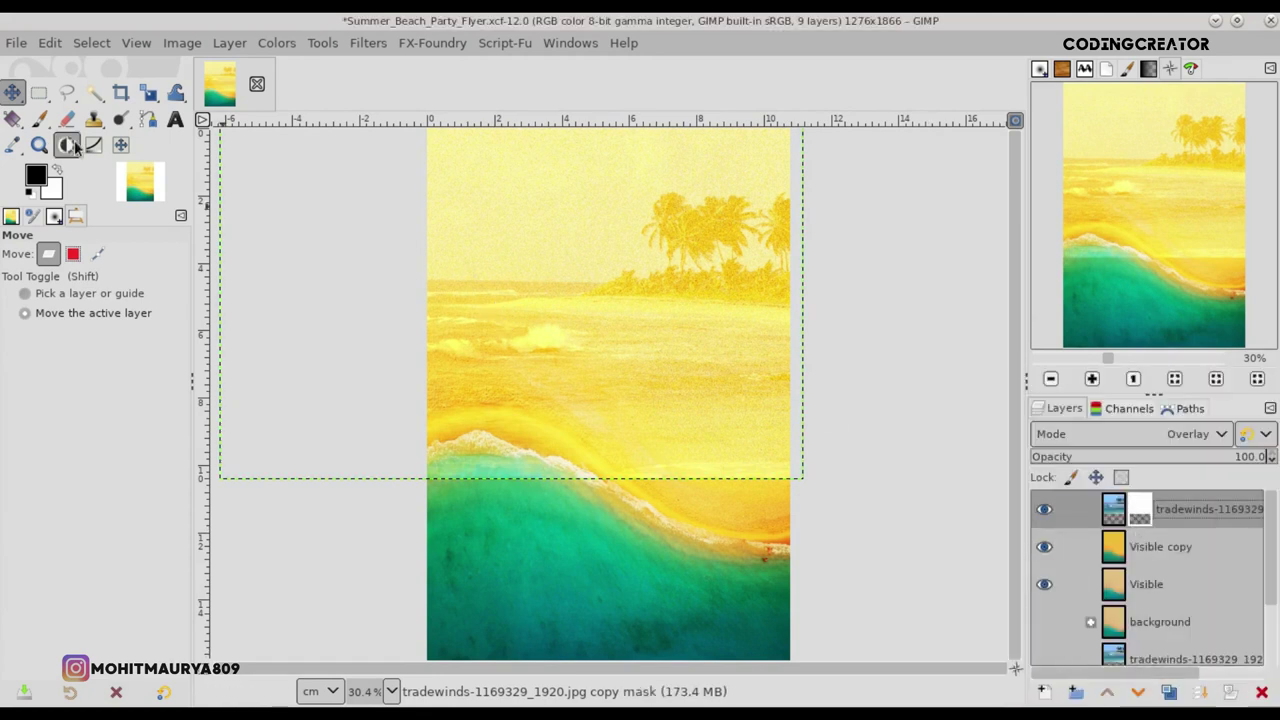
left_click(30, 120)
key("g")
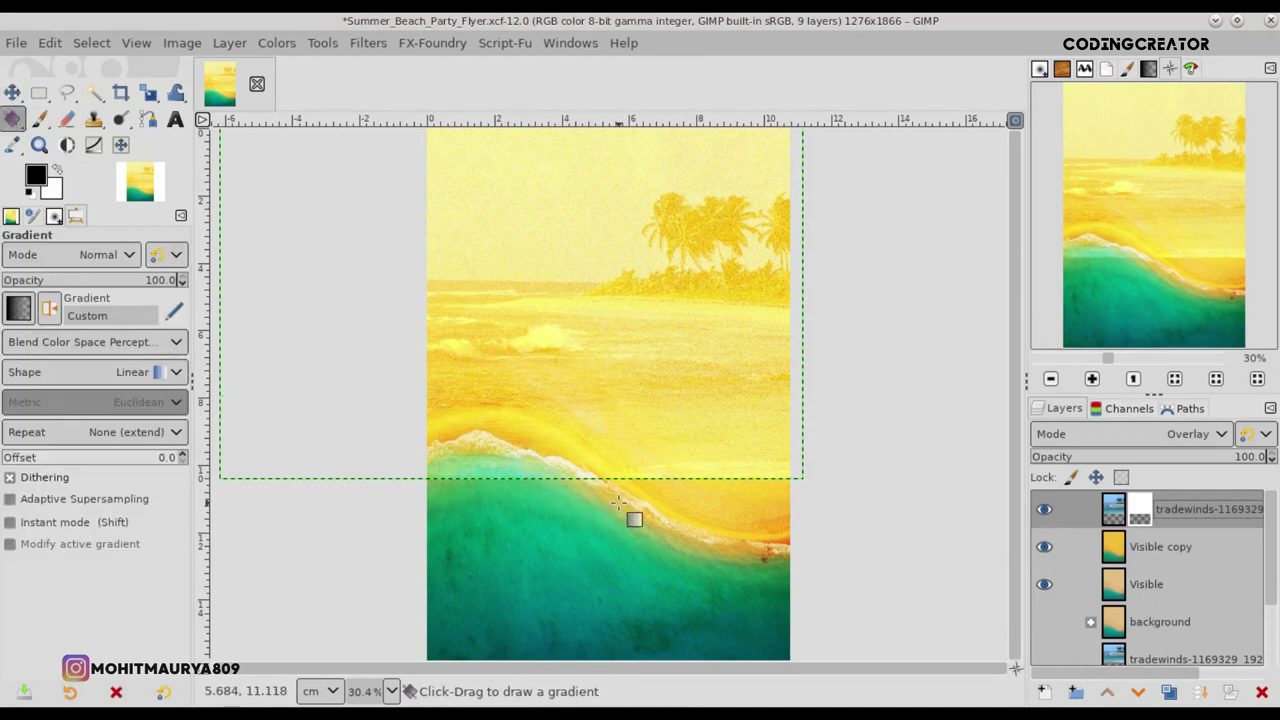
left_click_drag(618, 508, 618, 365)
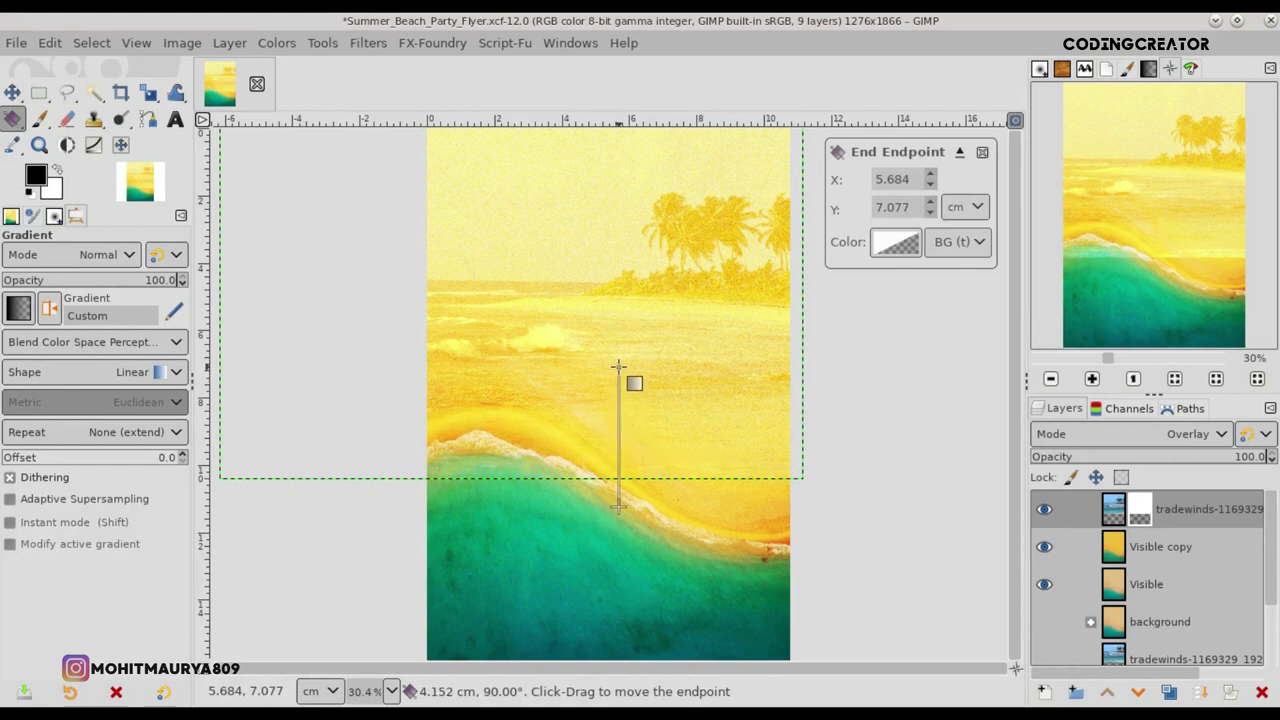
- Redraw a longer vertical mask gradient across the shoreline, then reselect the tradewinds overlay layer
key("Return")
mouse_move(634, 540)
left_mouse_down()
mouse_move(632, 290)
mouse_move(632, 307)
left_mouse_up()
key("Return")
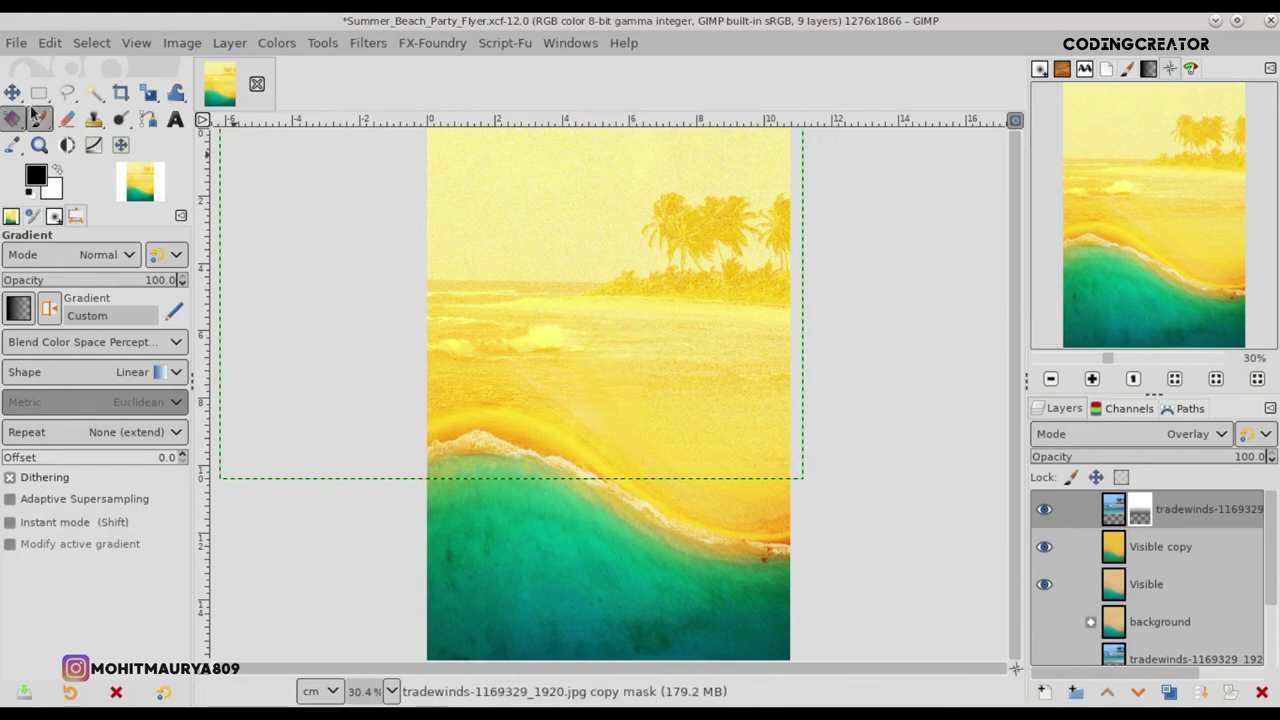
left_click(10, 94)
left_click(1113, 556)
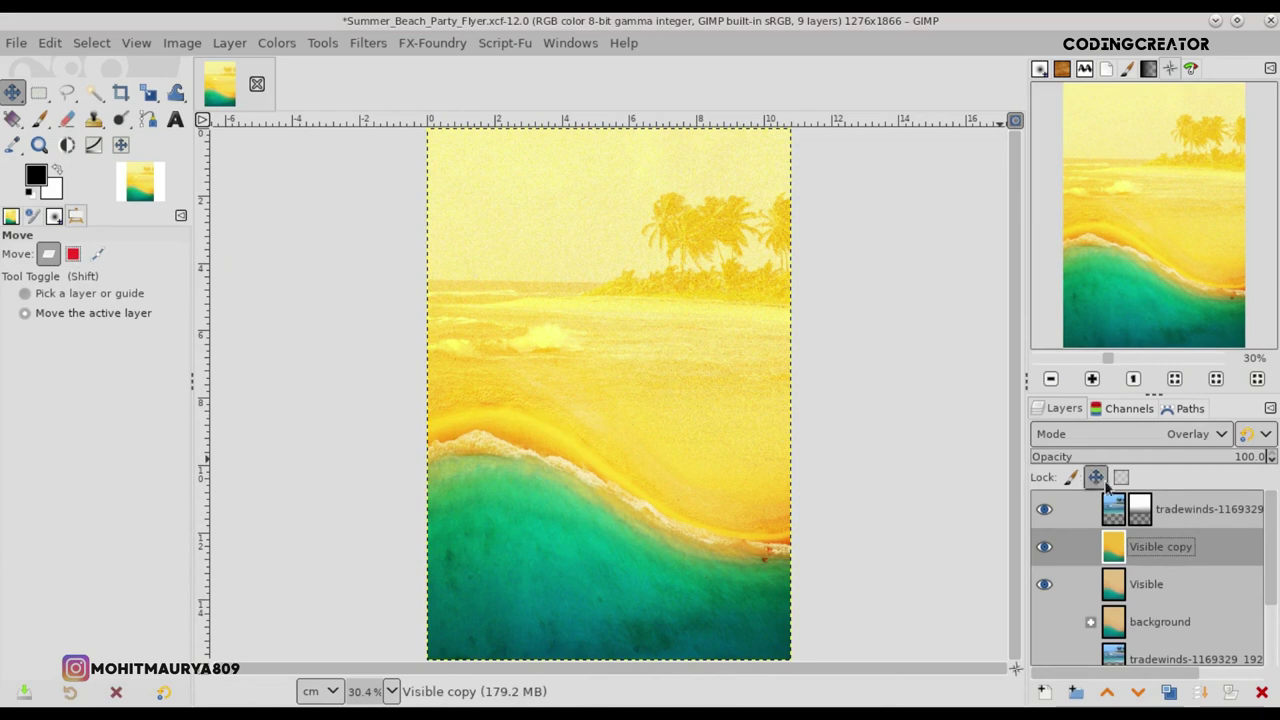
left_click(1104, 515)
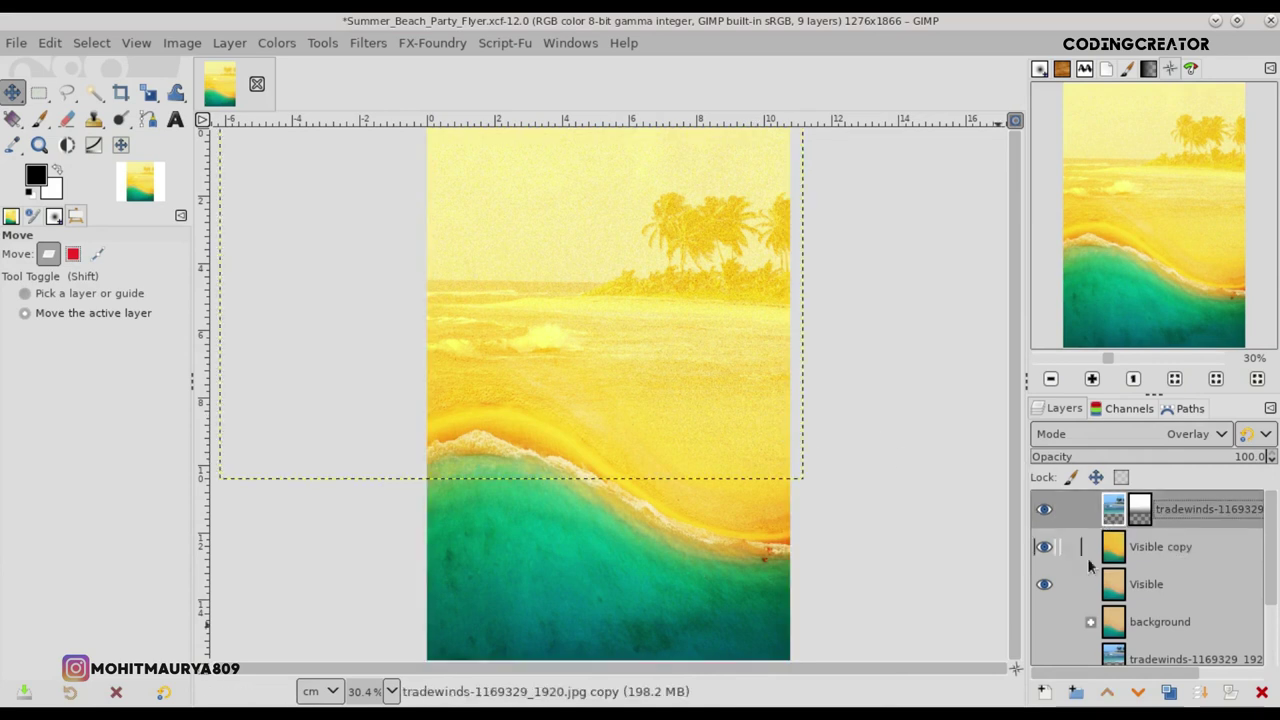
- Add new layer #1 and set up a dark teal 073c3c FG to Transparent gradient
left_click(1045, 692)
left_click(1143, 678)
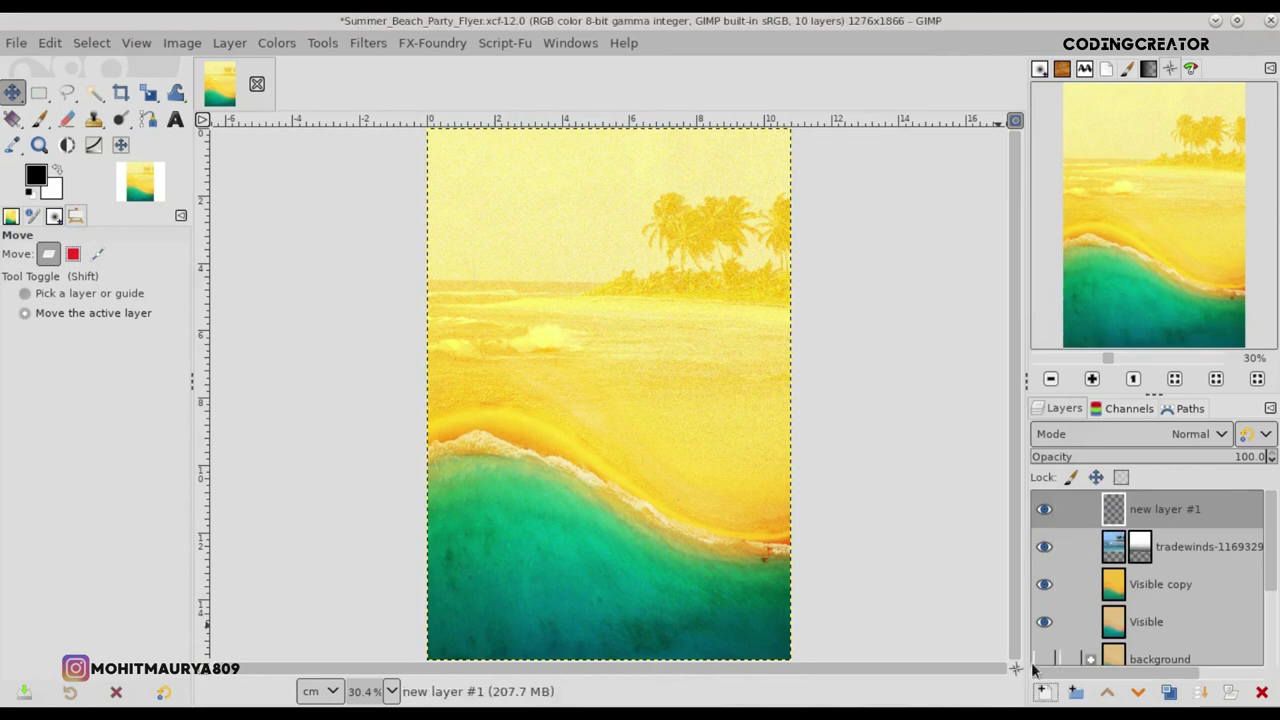
left_click(12, 118)
left_click(36, 178)
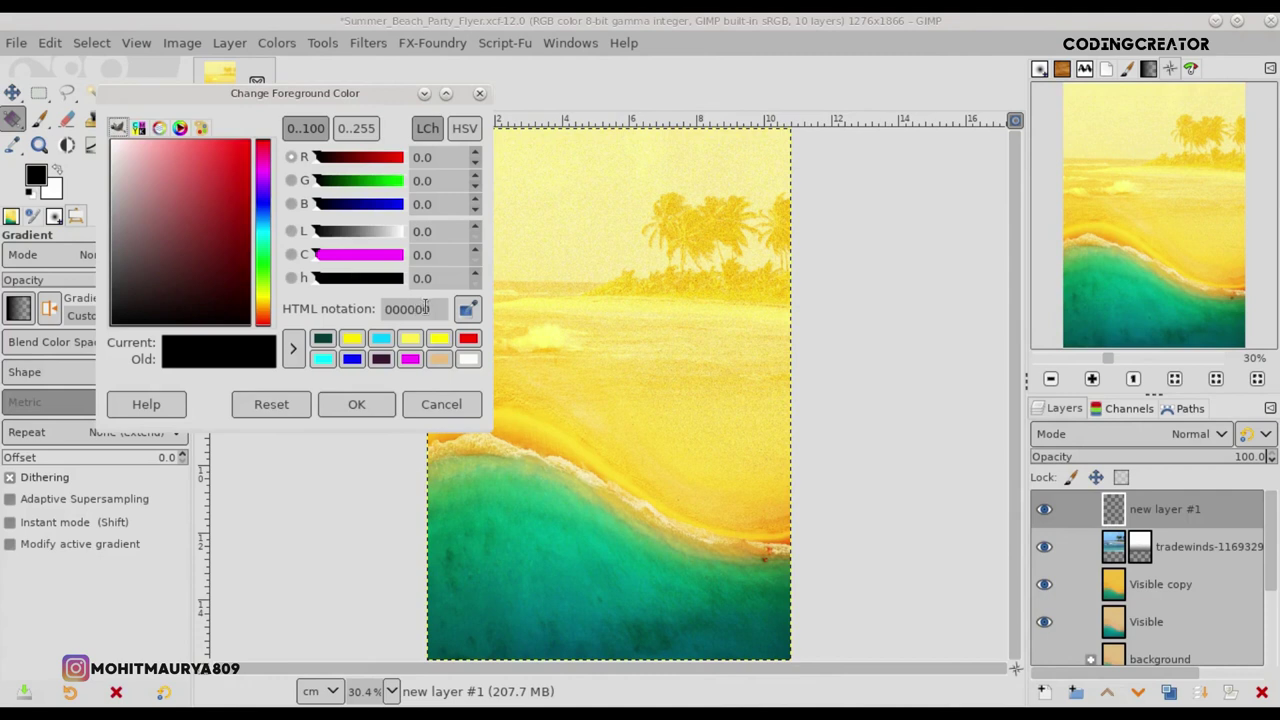
left_click(330, 339)
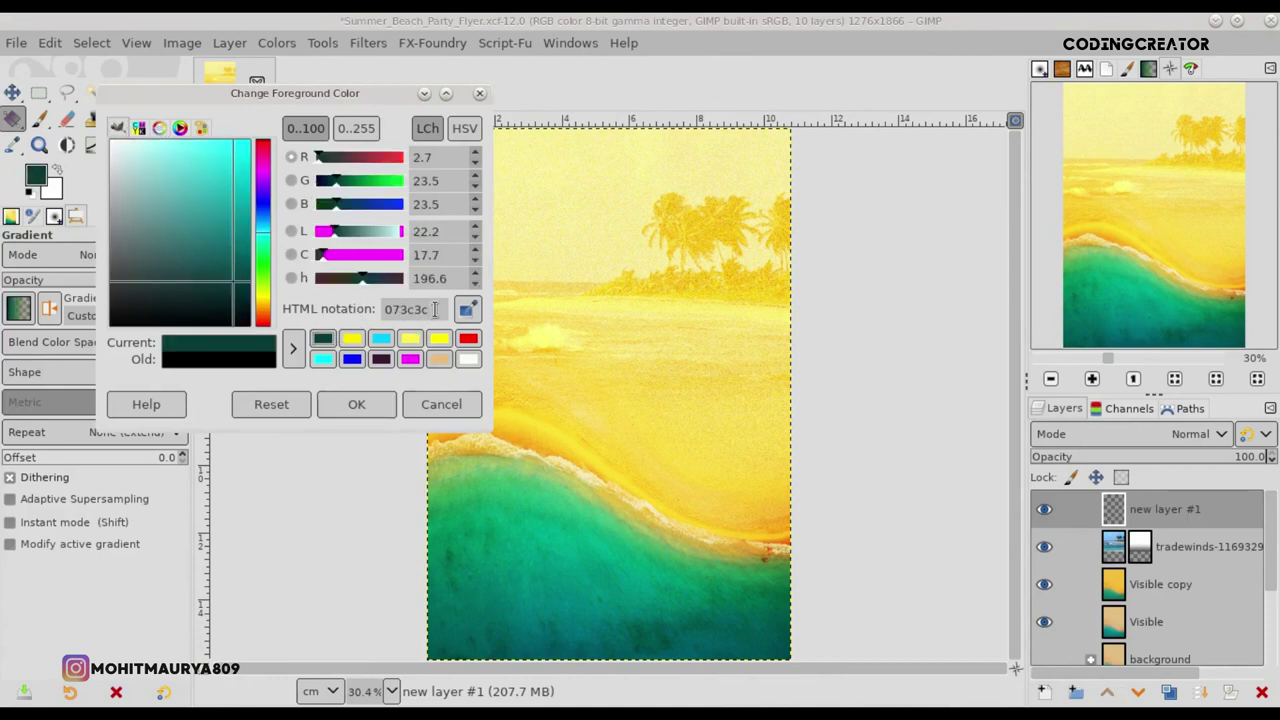
left_click(356, 404)
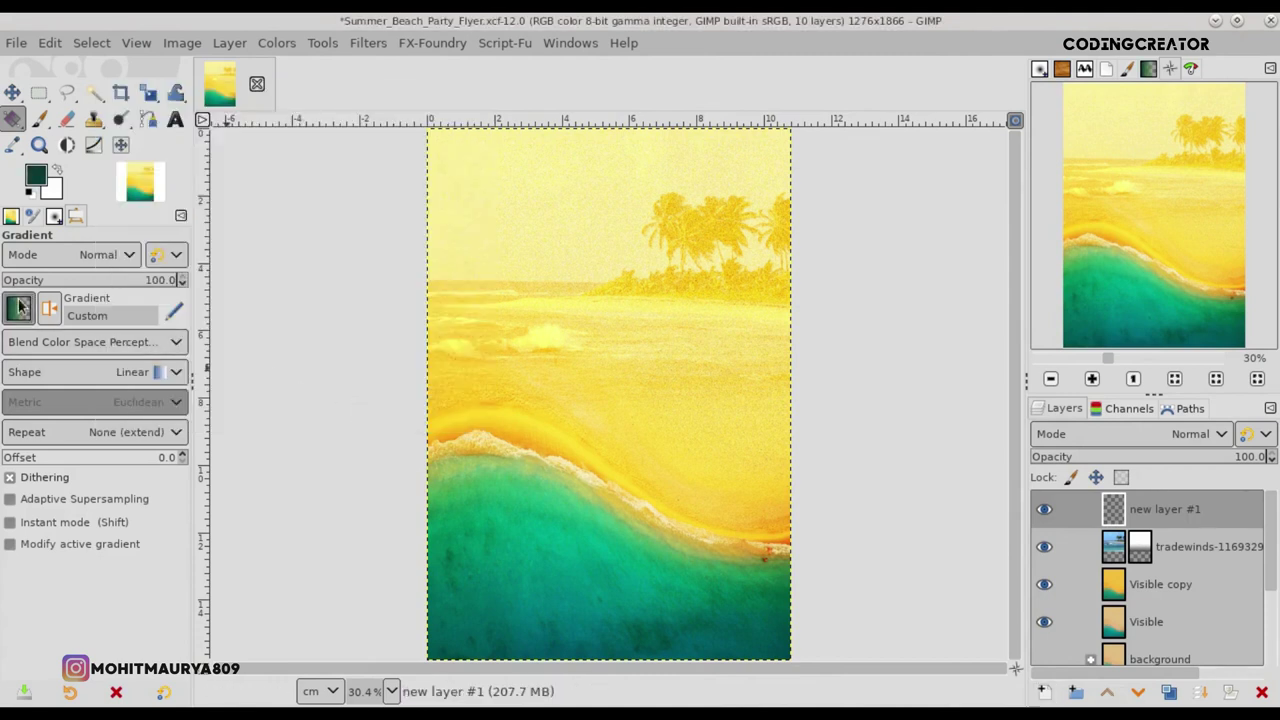
left_click(20, 306)
left_click(63, 488)
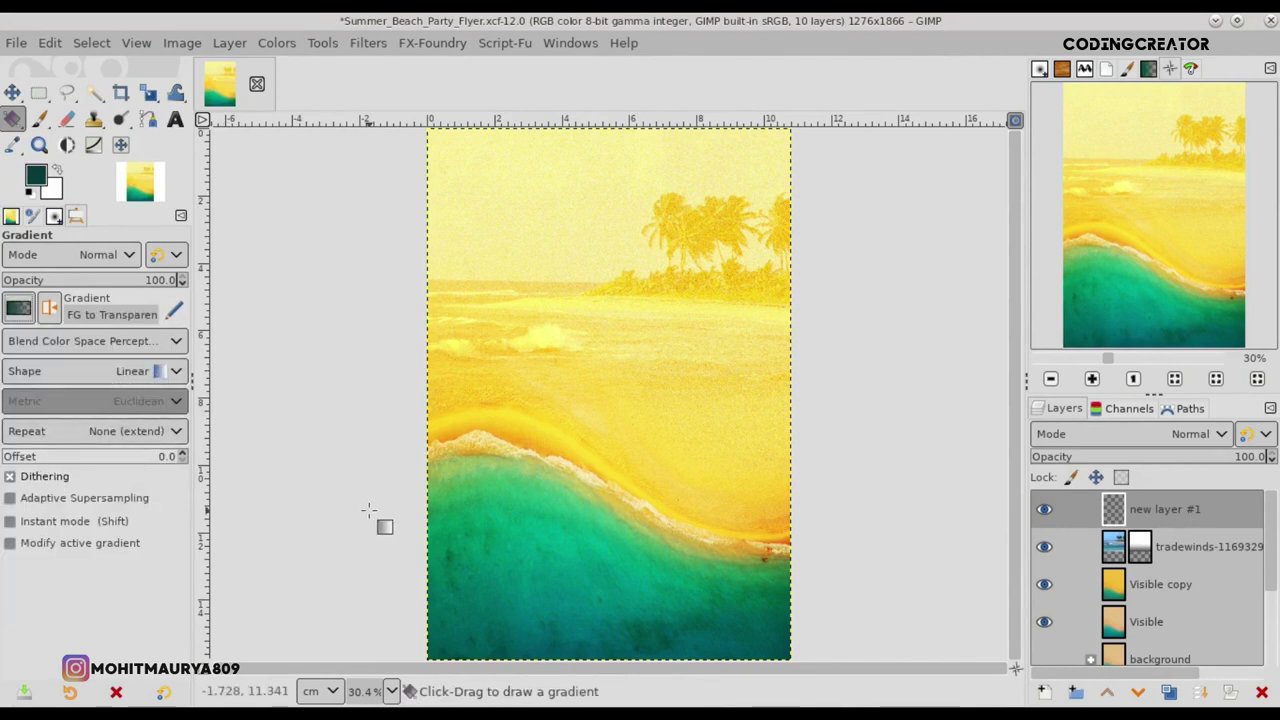
- Draw a vertical teal fade from above the image down to its bottom edge
key("minus")
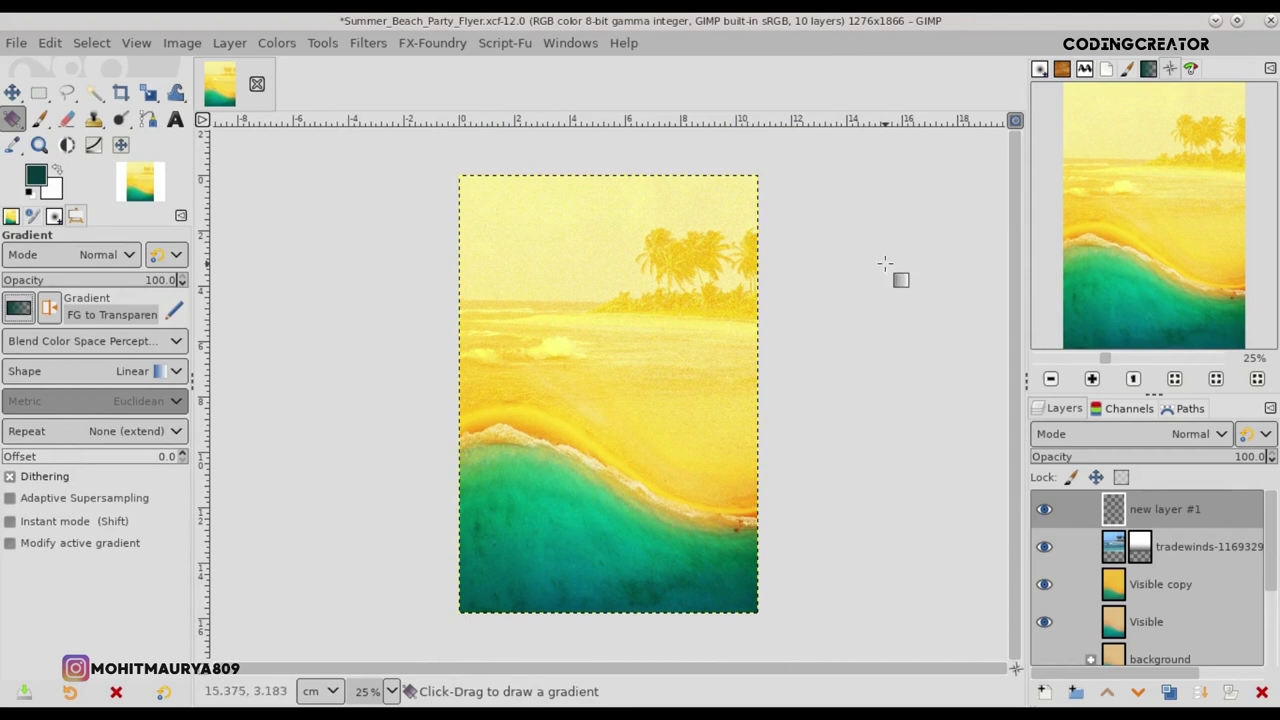
key("minus")
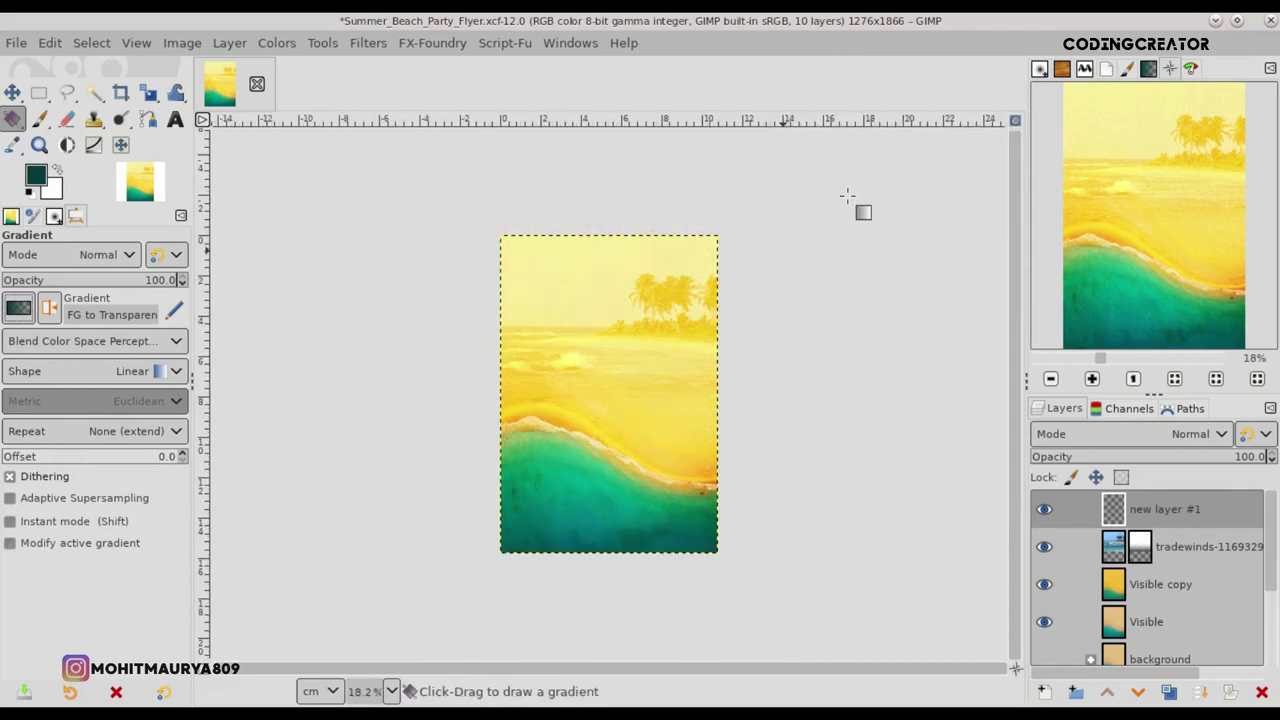
left_click_drag(634, 190, 626, 527)
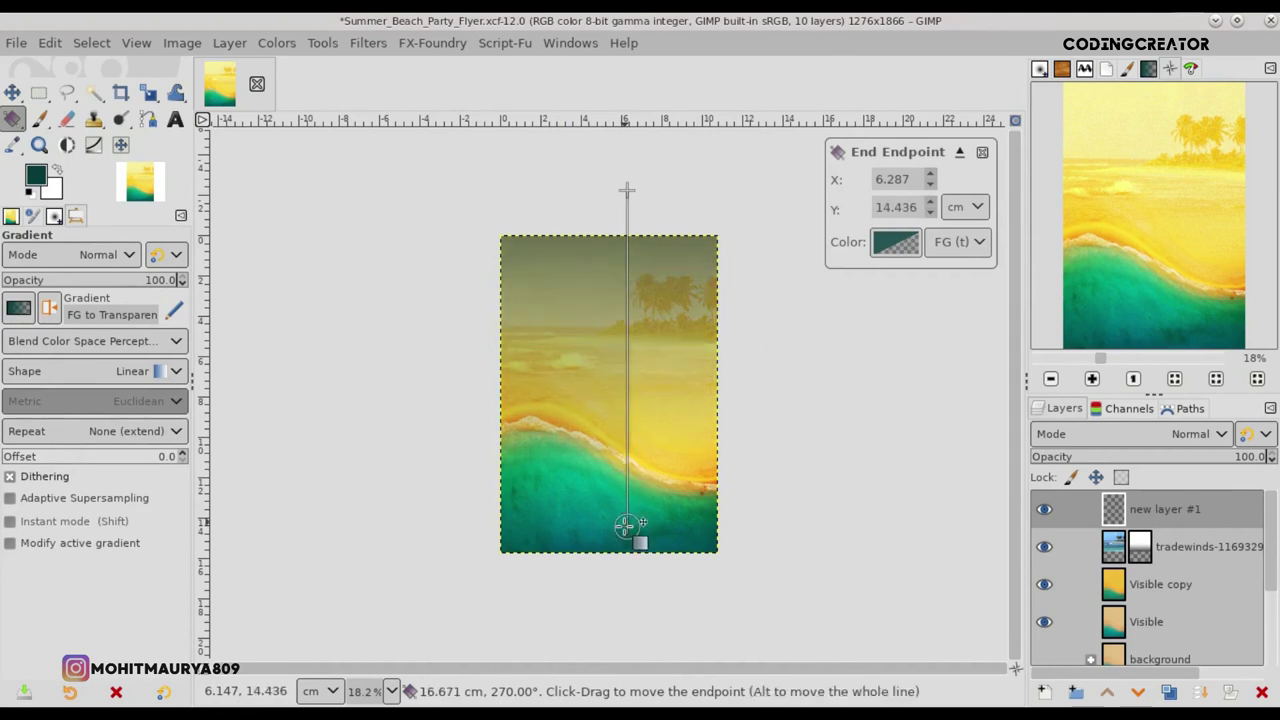
left_click_drag(632, 189, 609, 190)
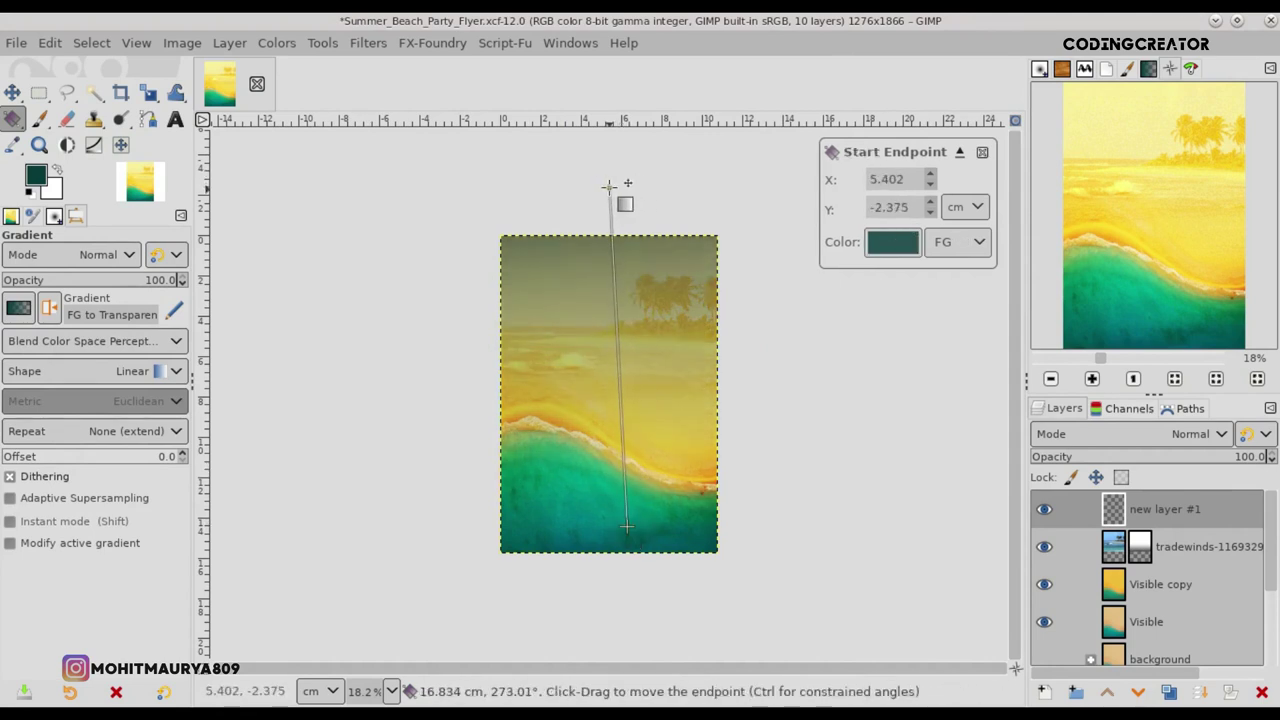
left_click_drag(626, 527, 628, 712)
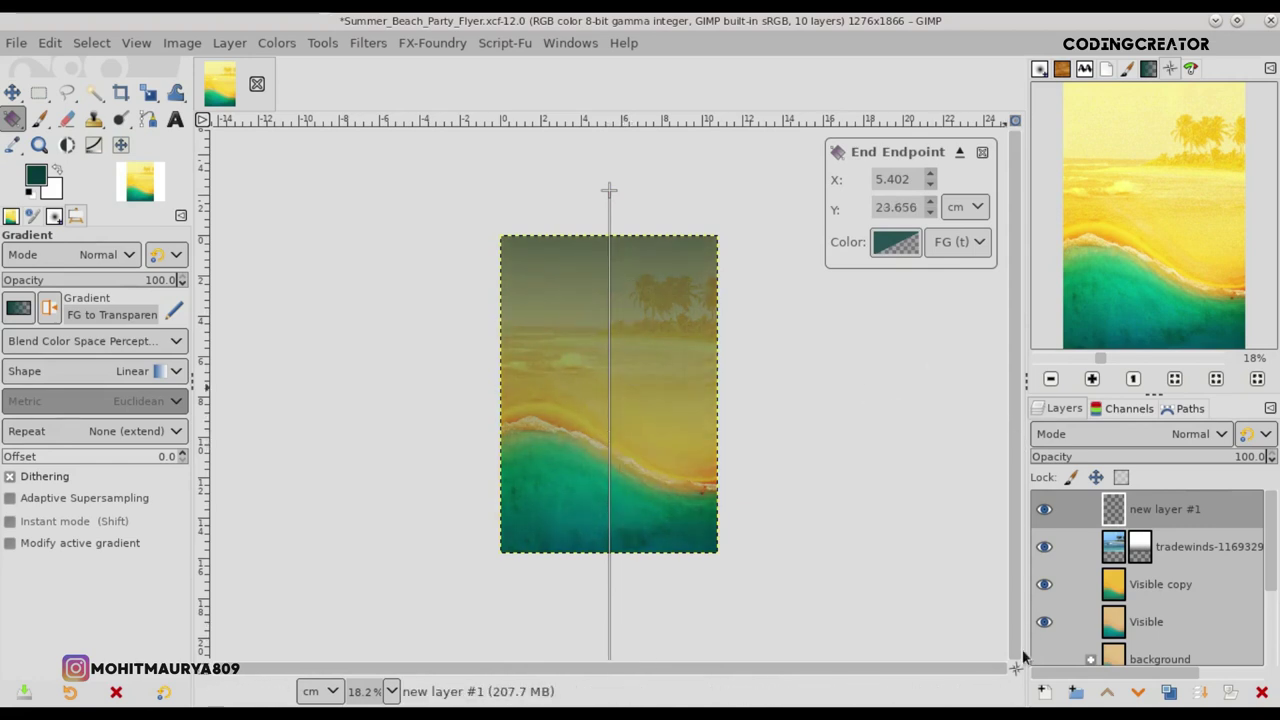
scroll(1022, 660, "down", 1)
scroll(1020, 680, "down", 1)
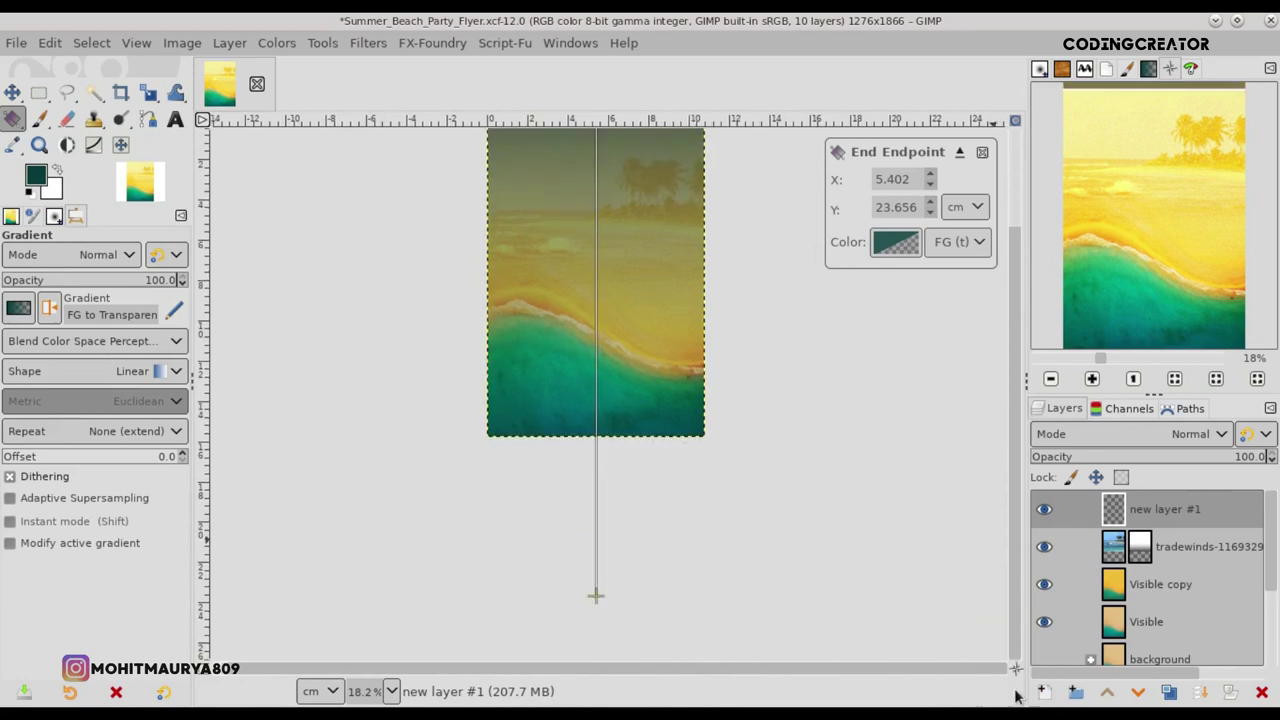
left_click_drag(595, 595, 595, 437)
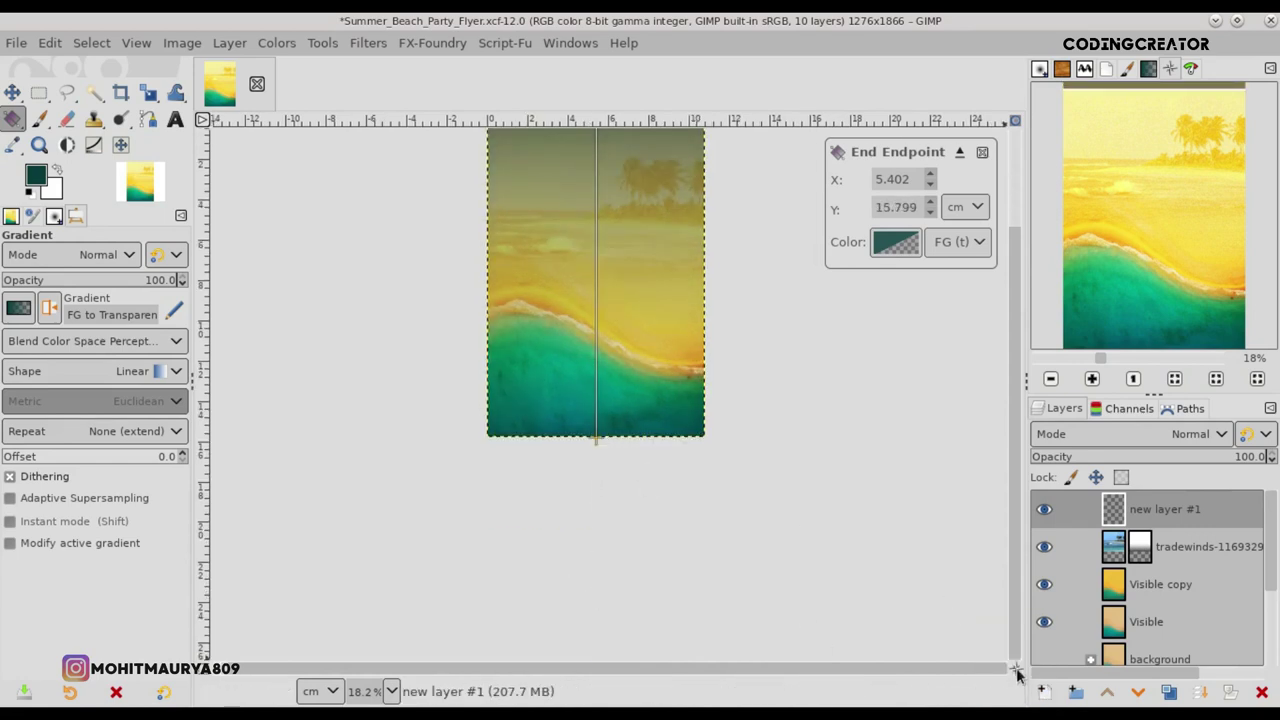
left_click_drag(1015, 668, 1015, 612)
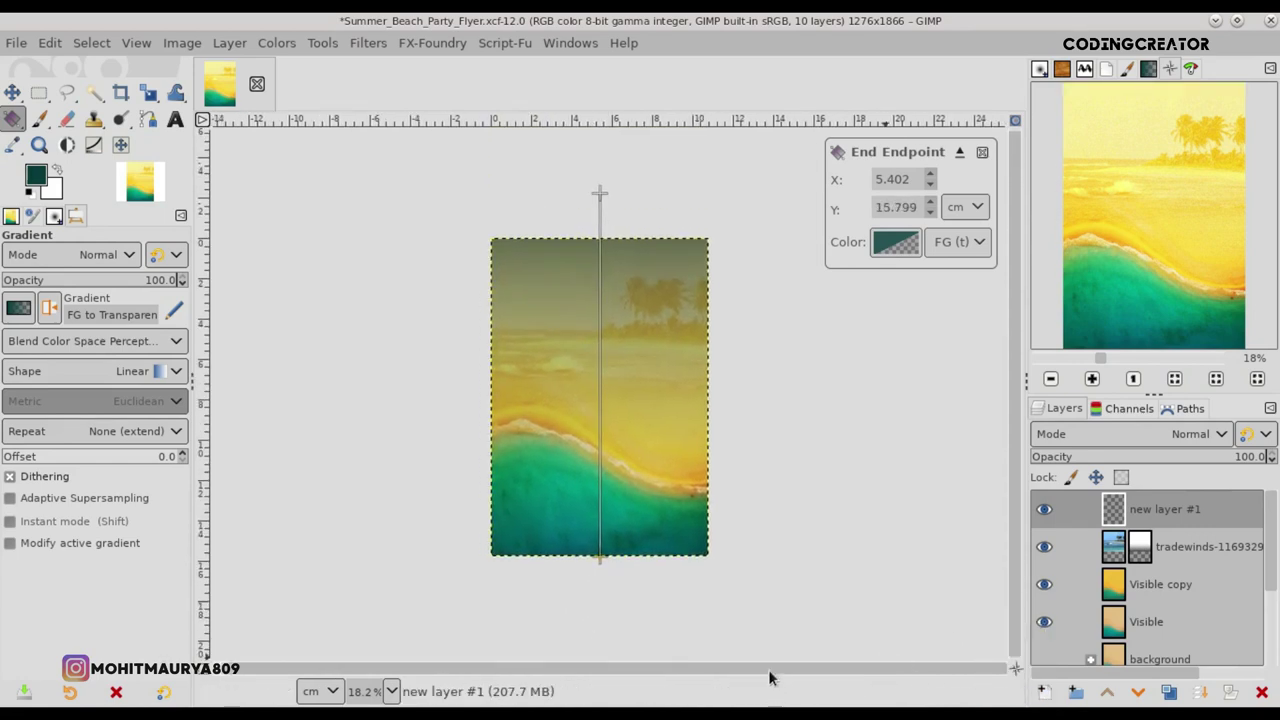
- Move the gradient start to the top edge, push the midpoint far down, and commit
left_click_drag(609, 193, 609, 238)
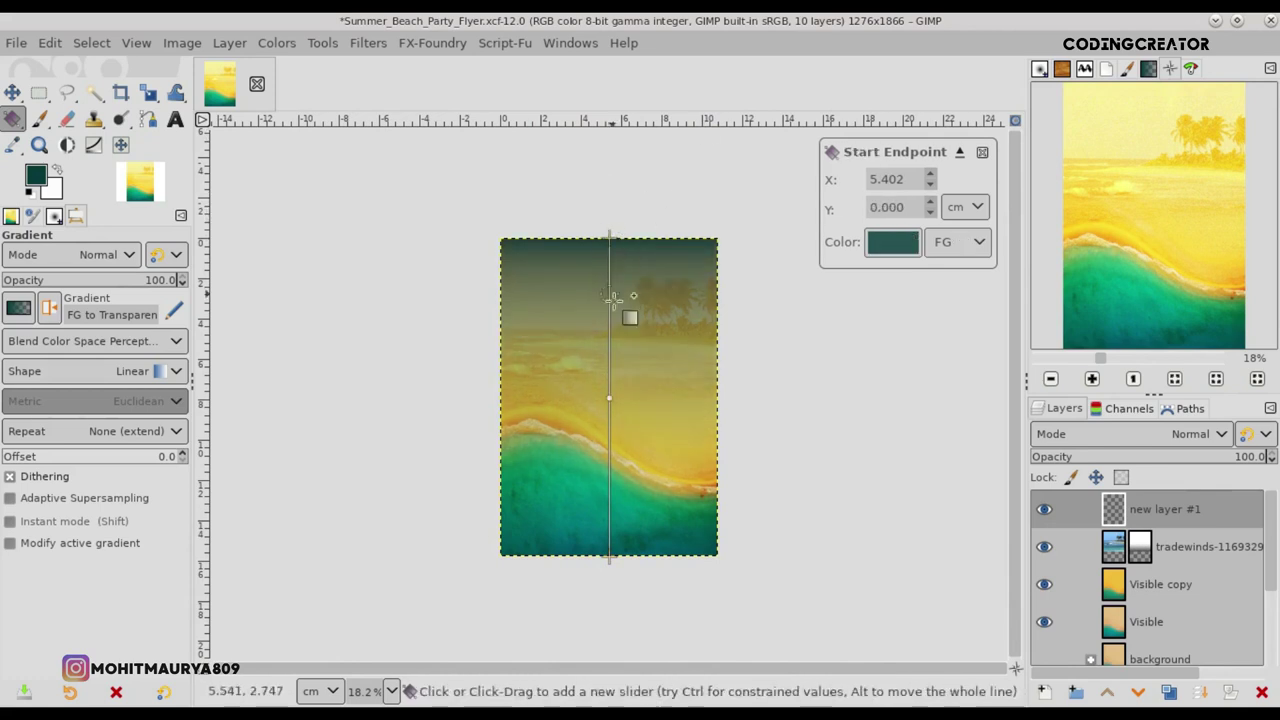
mouse_move(609, 398)
left_mouse_down()
mouse_move(609, 506)
mouse_move(617, 340)
mouse_move(609, 563)
mouse_move(609, 492)
left_mouse_up()
left_click(609, 556)
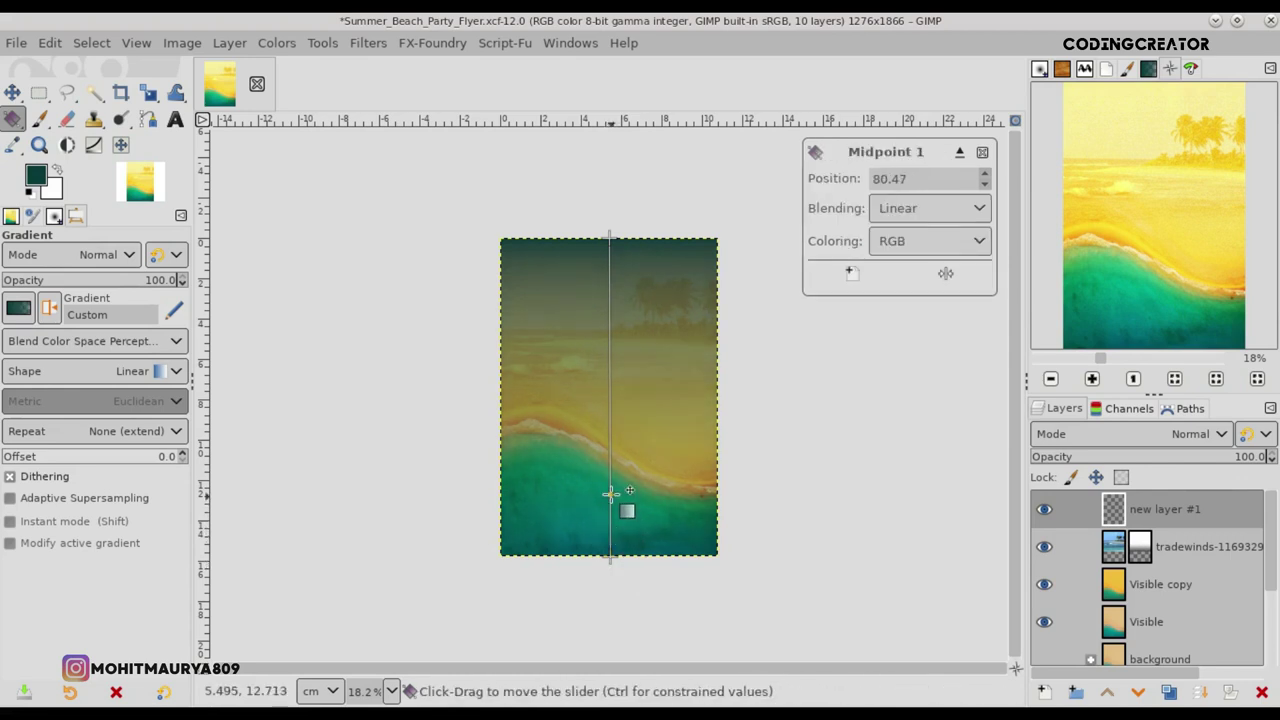
mouse_move(609, 233)
left_mouse_down()
mouse_move(610, 259)
mouse_move(610, 228)
left_mouse_up()
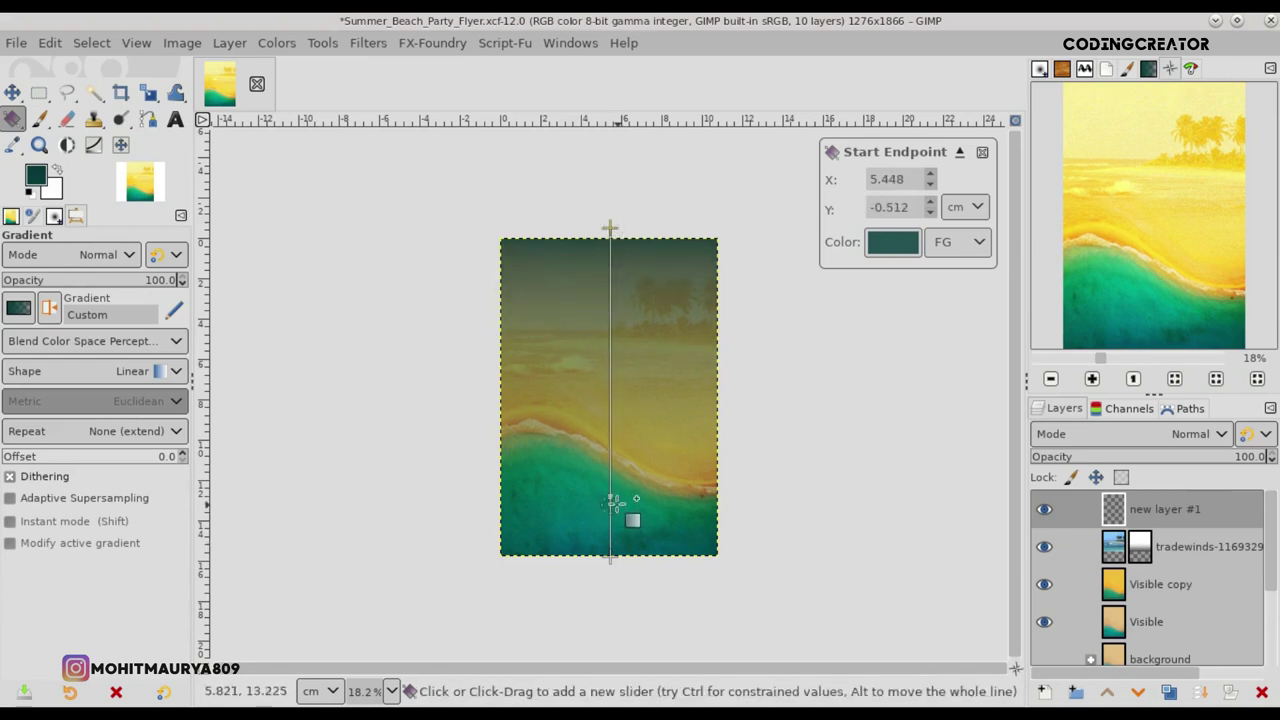
left_click(613, 324)
left_click_drag(613, 324, 613, 533)
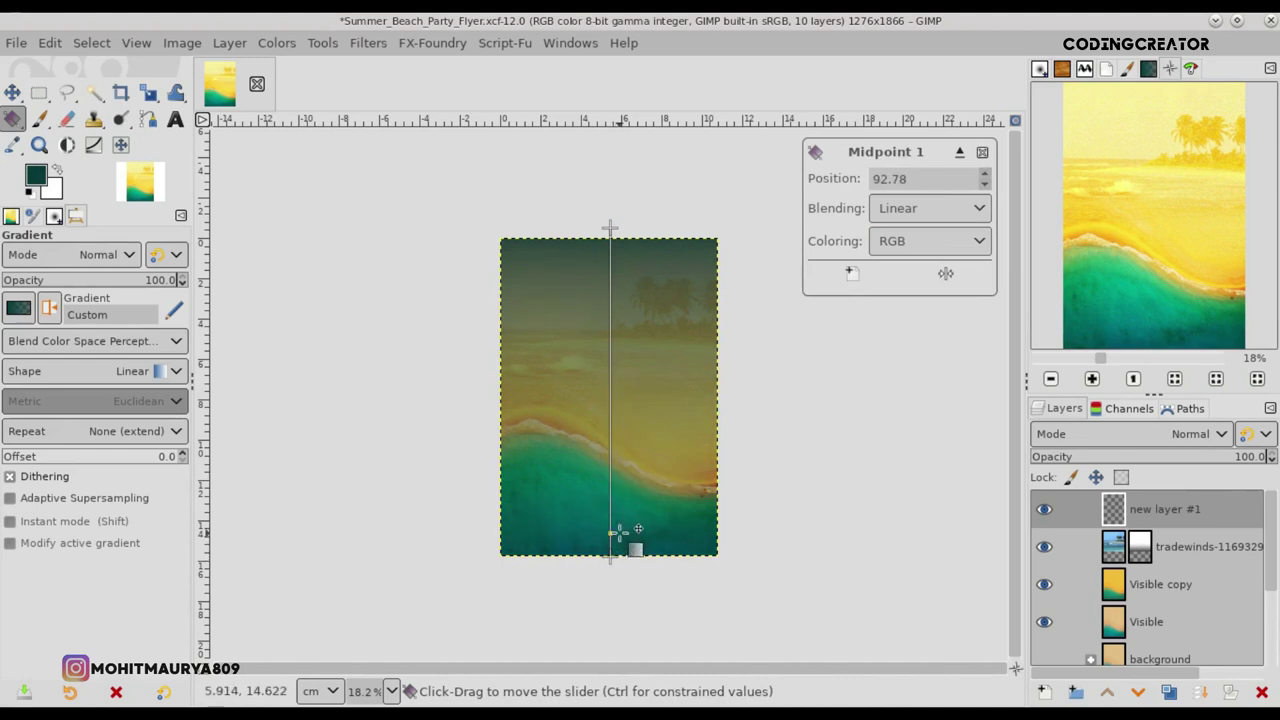
left_click_drag(618, 543, 610, 556)
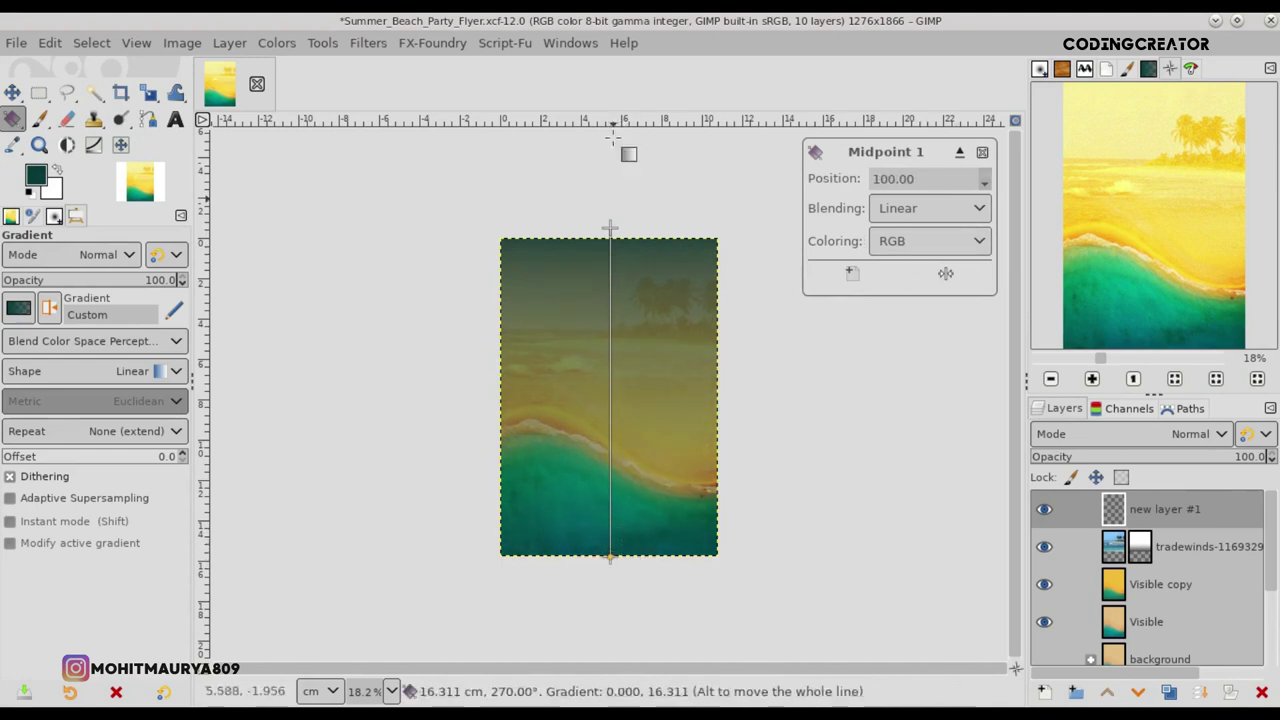
key("Return")
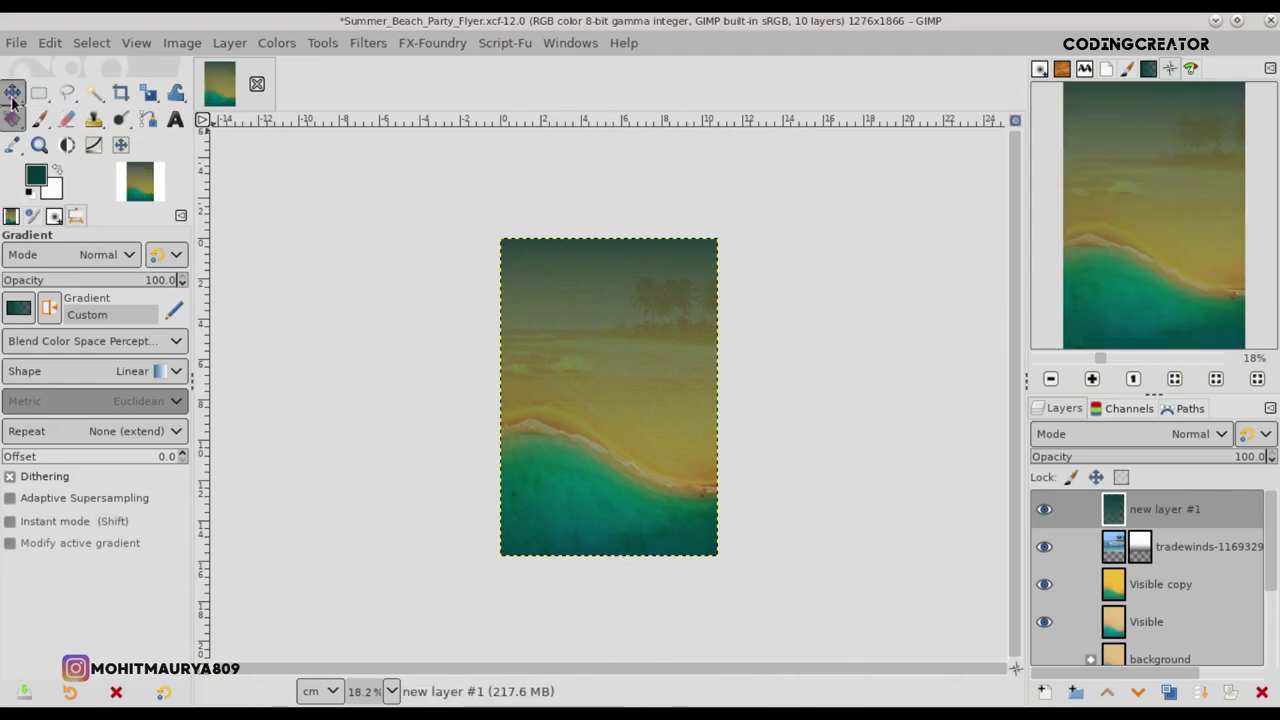
- Fit the flyer in the window and set the teal layer to Darken only
left_click(11, 95)
key("shift+ctrl+j")
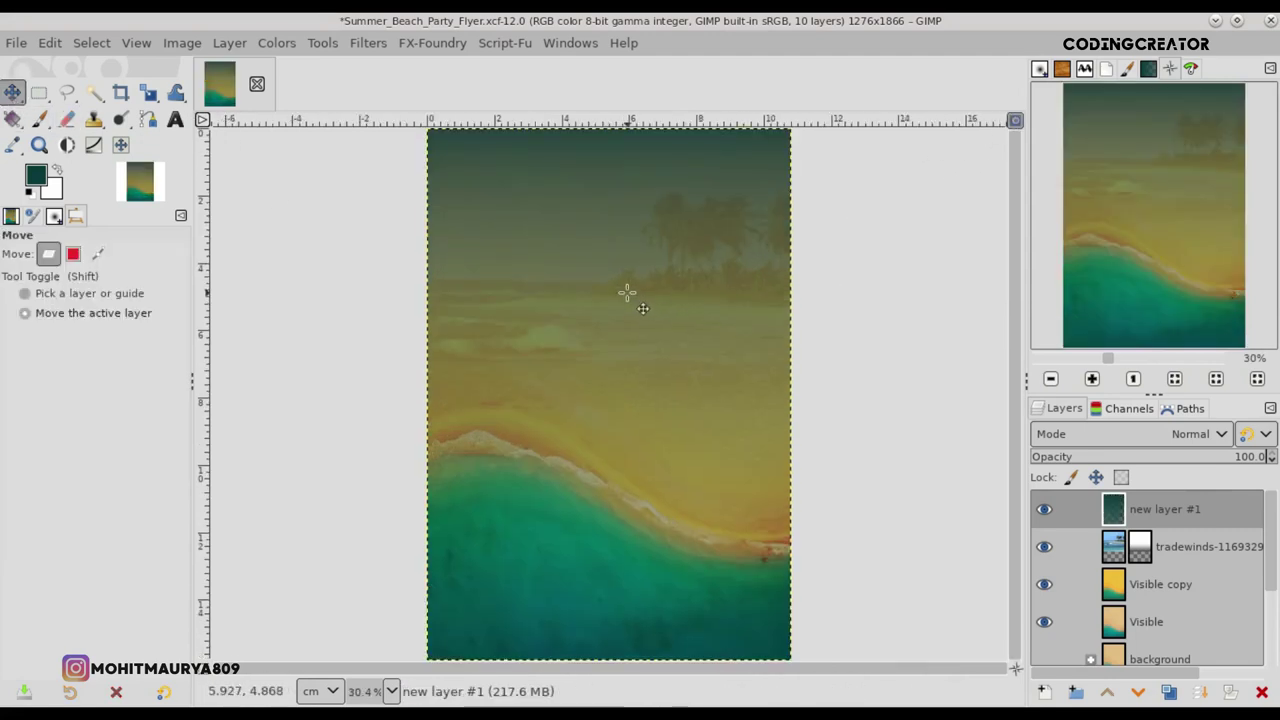
left_click(1195, 434)
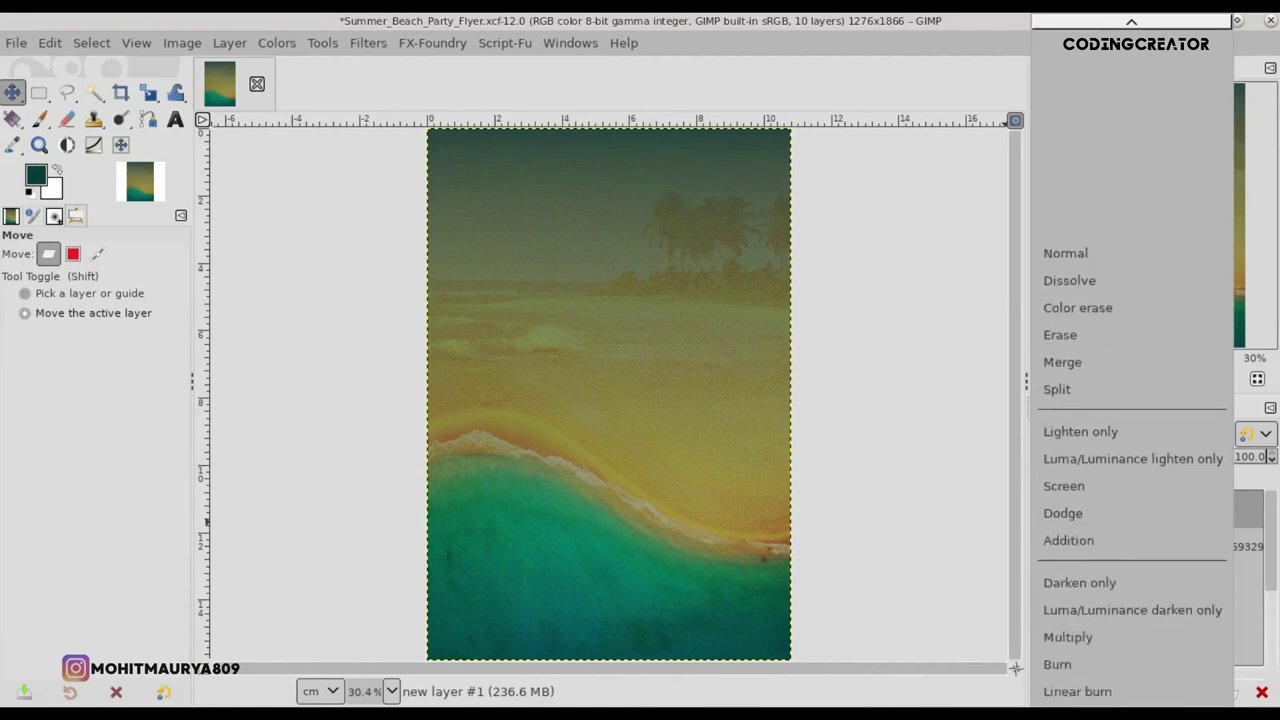
left_click(1080, 549)
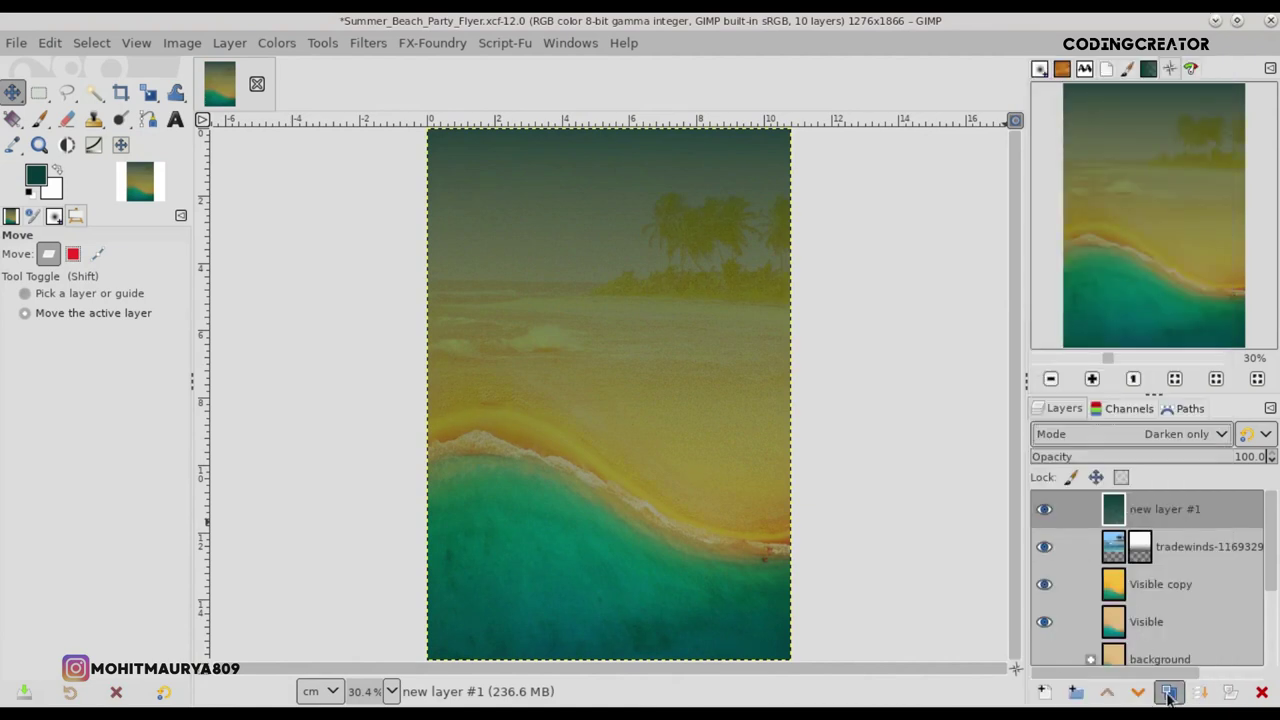
- Duplicate the teal layer as new layer #2 in Overlay, save, and give it a white mask
left_click(1168, 697)
left_click(1159, 432)
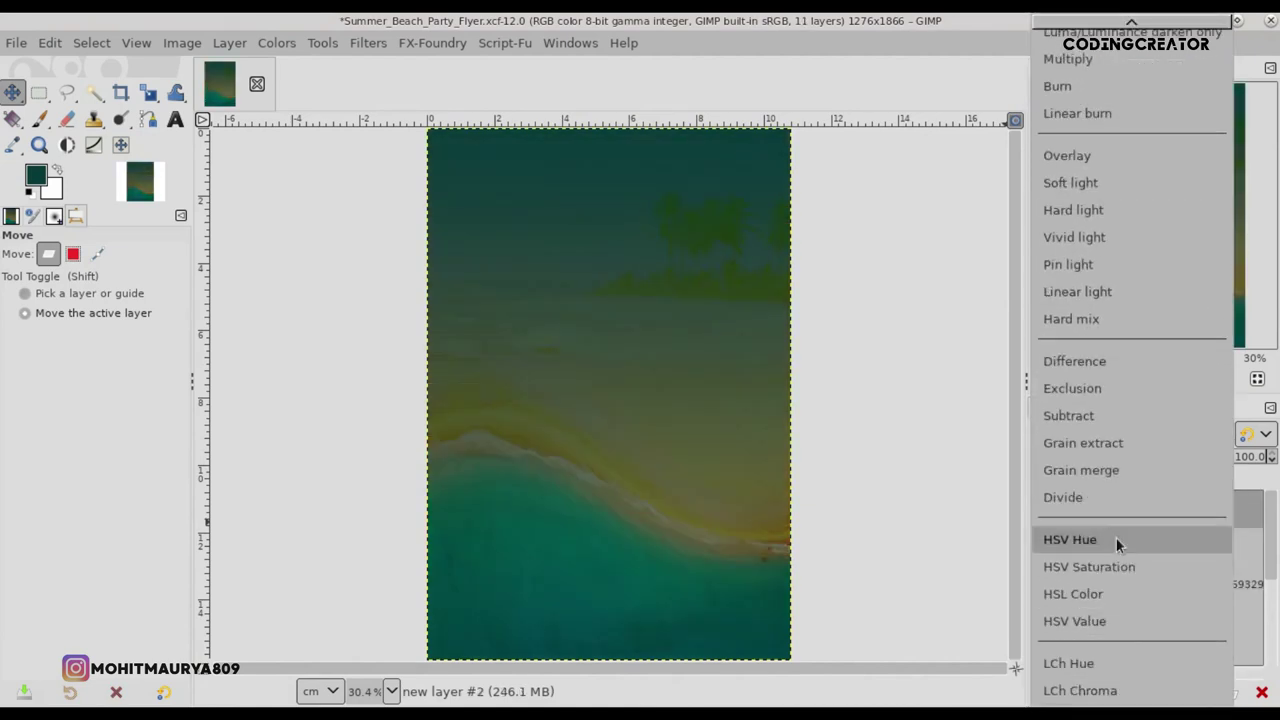
left_click(1111, 148)
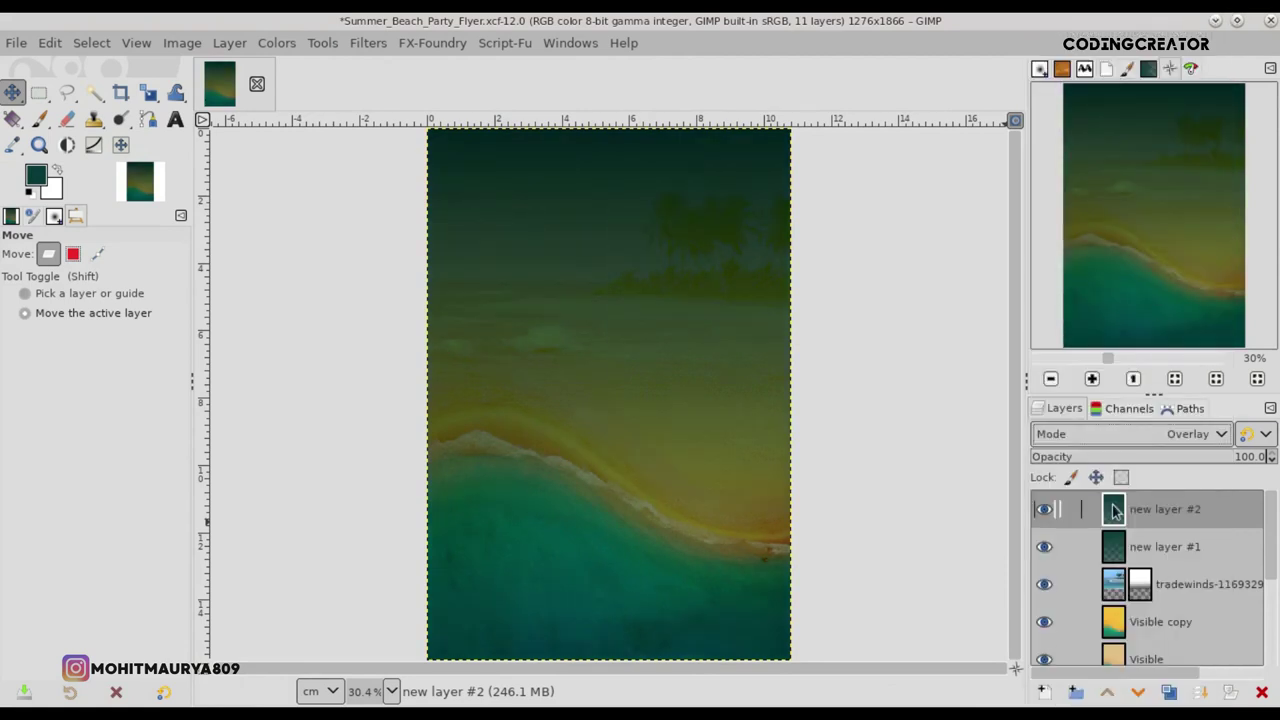
key("ctrl+s")
left_click(1233, 693)
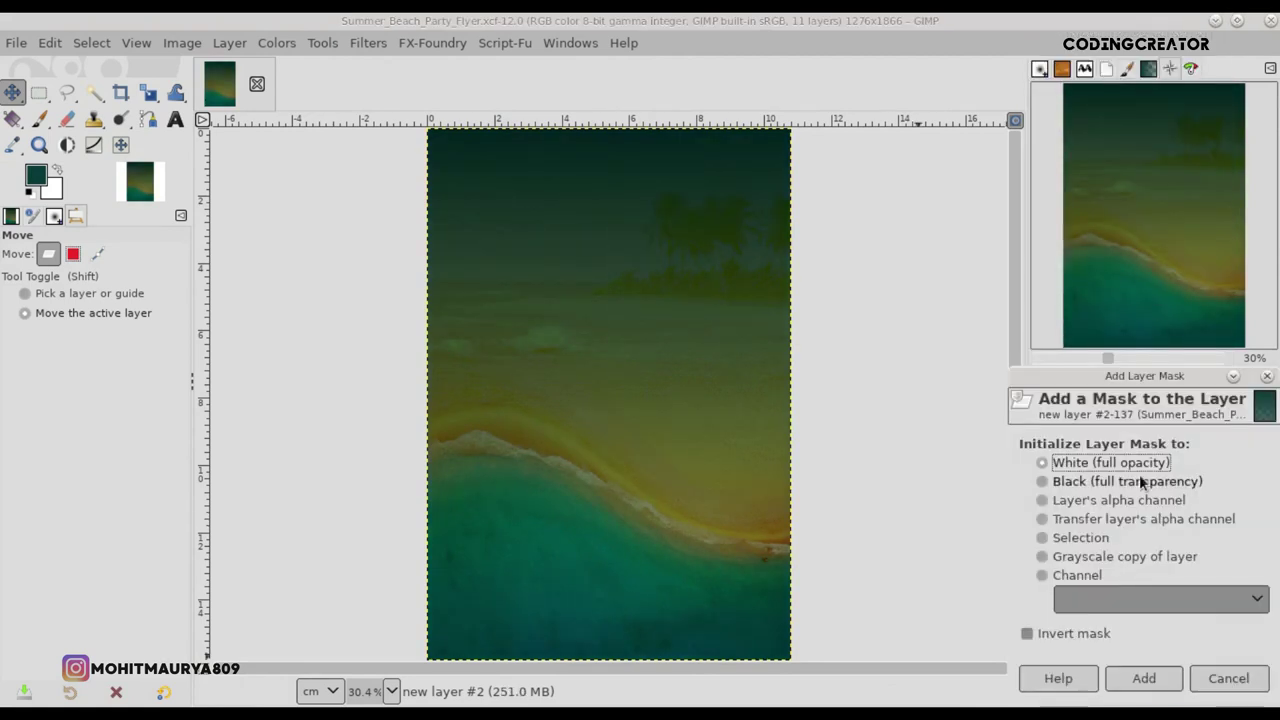
left_click(1141, 677)
left_click(12, 118)
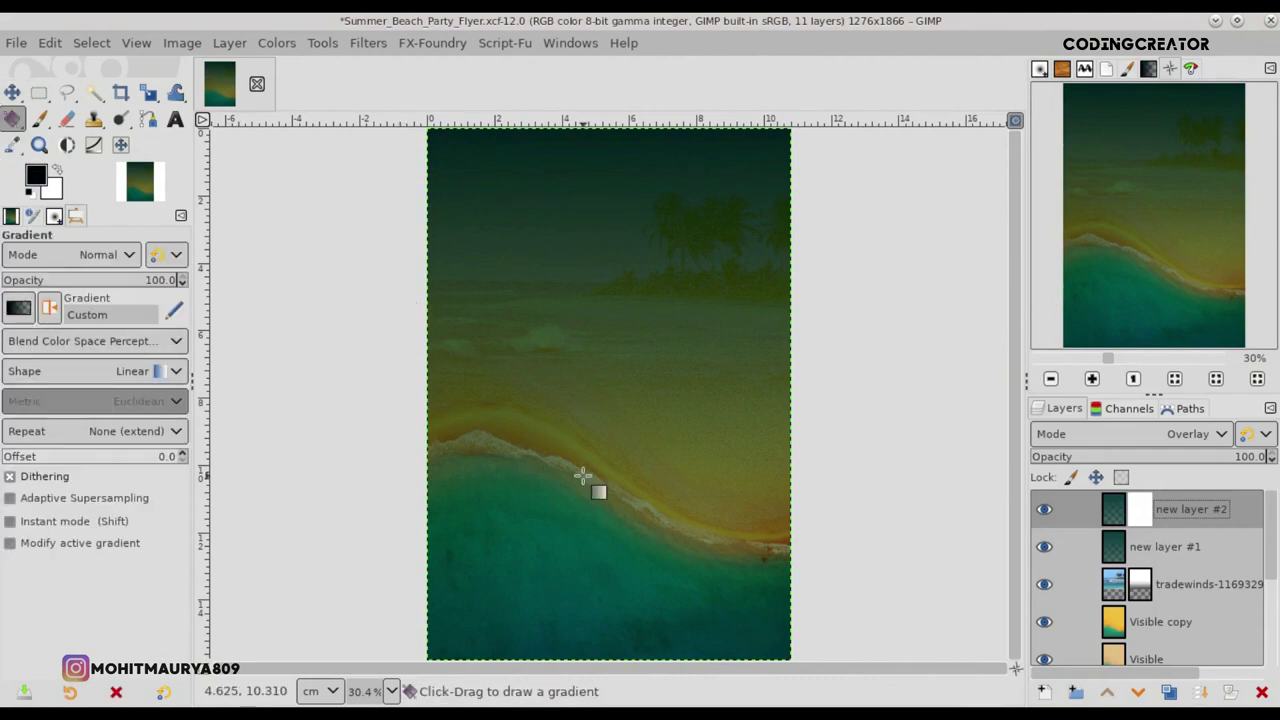
- Draw and apply a vertical gradient on new layer #2's mask
scroll(583, 477, "down", 1)
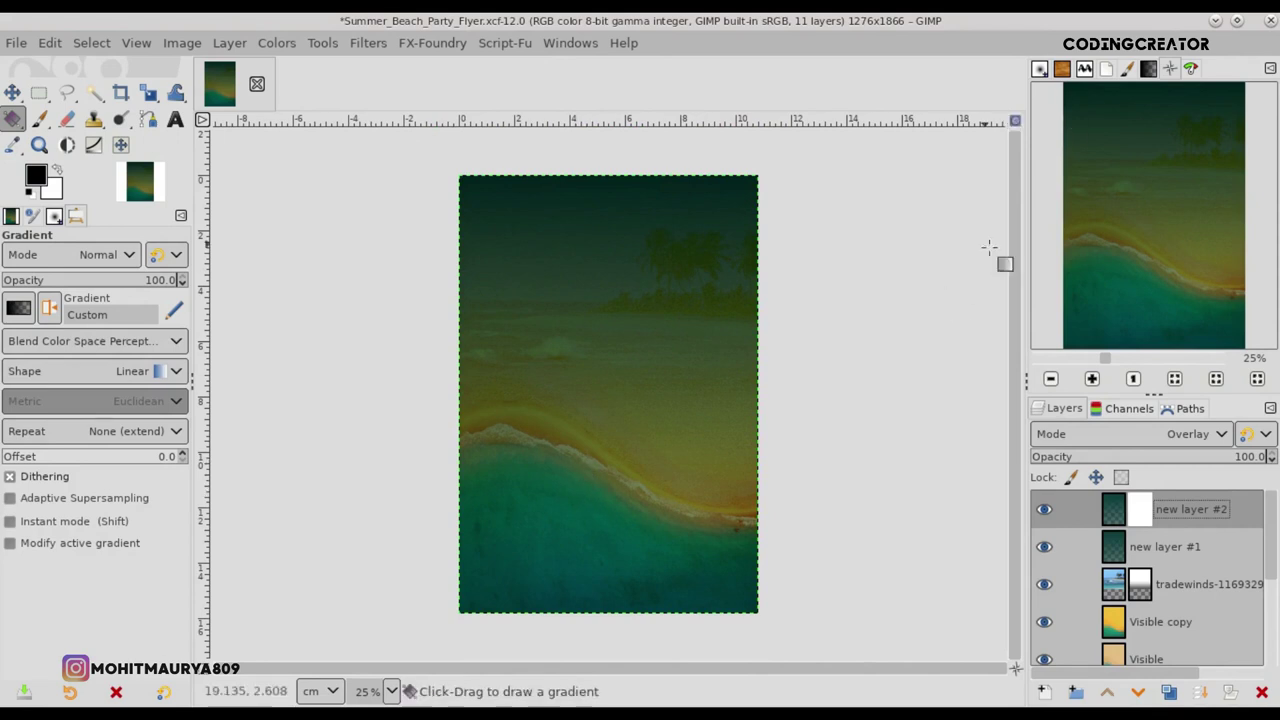
mouse_move(609, 628)
left_mouse_down()
mouse_move(609, 223)
mouse_move(606, 287)
left_mouse_up()
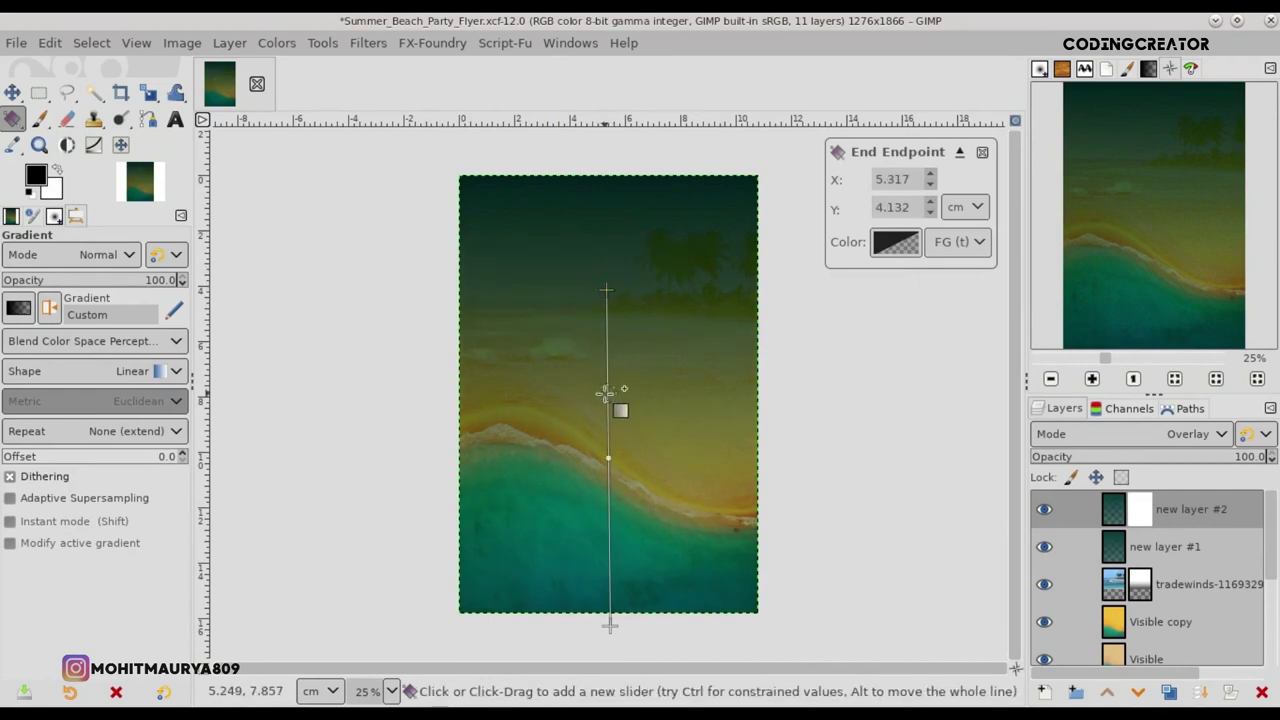
left_click_drag(607, 287, 609, 292)
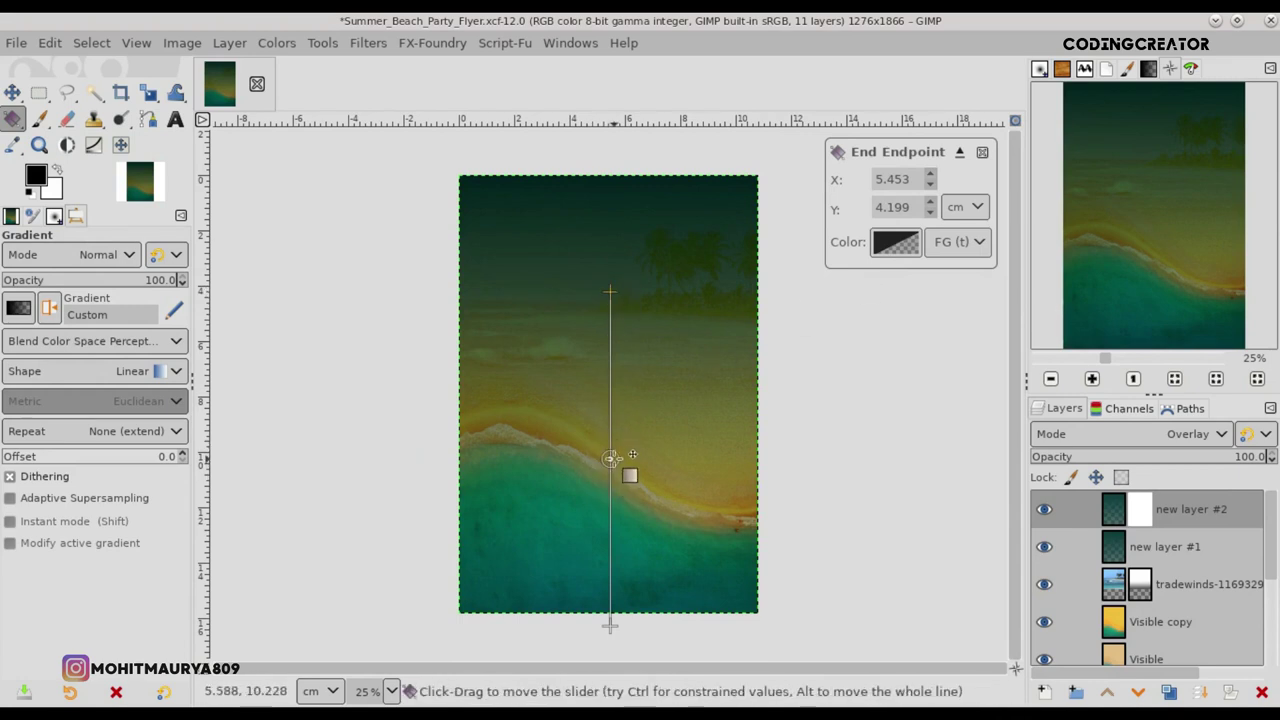
left_click(610, 458)
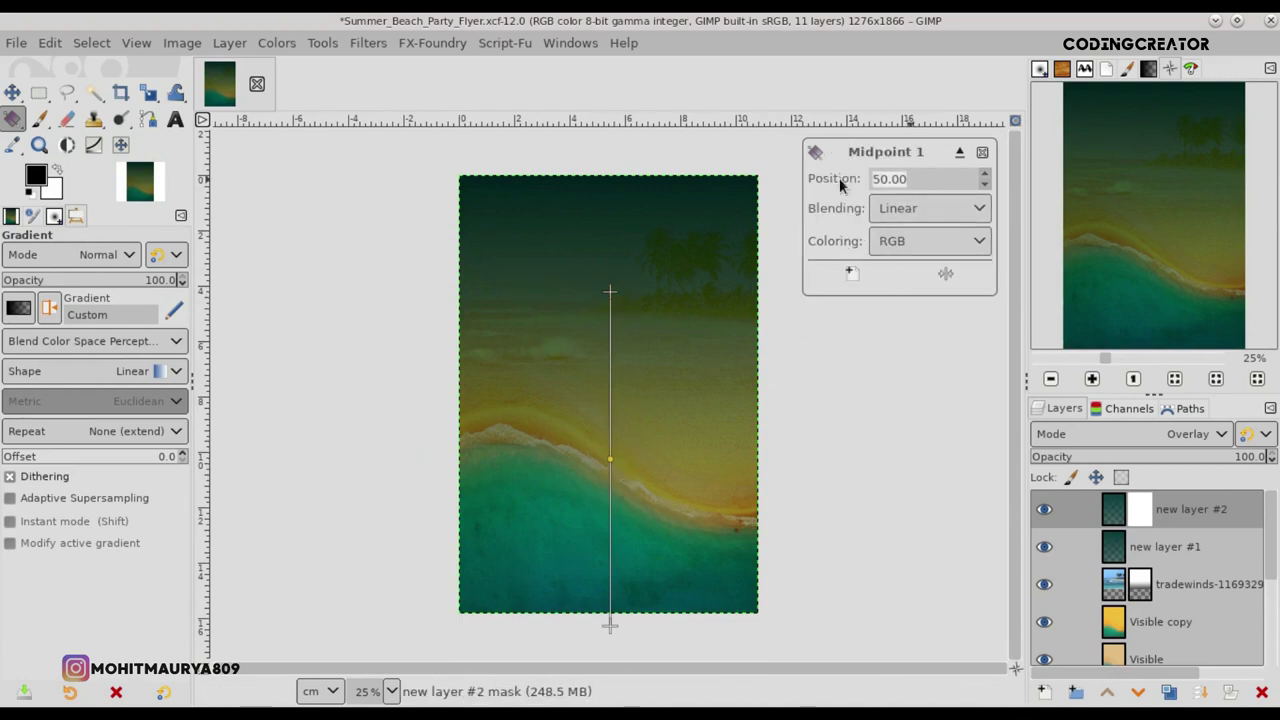
left_click(611, 291)
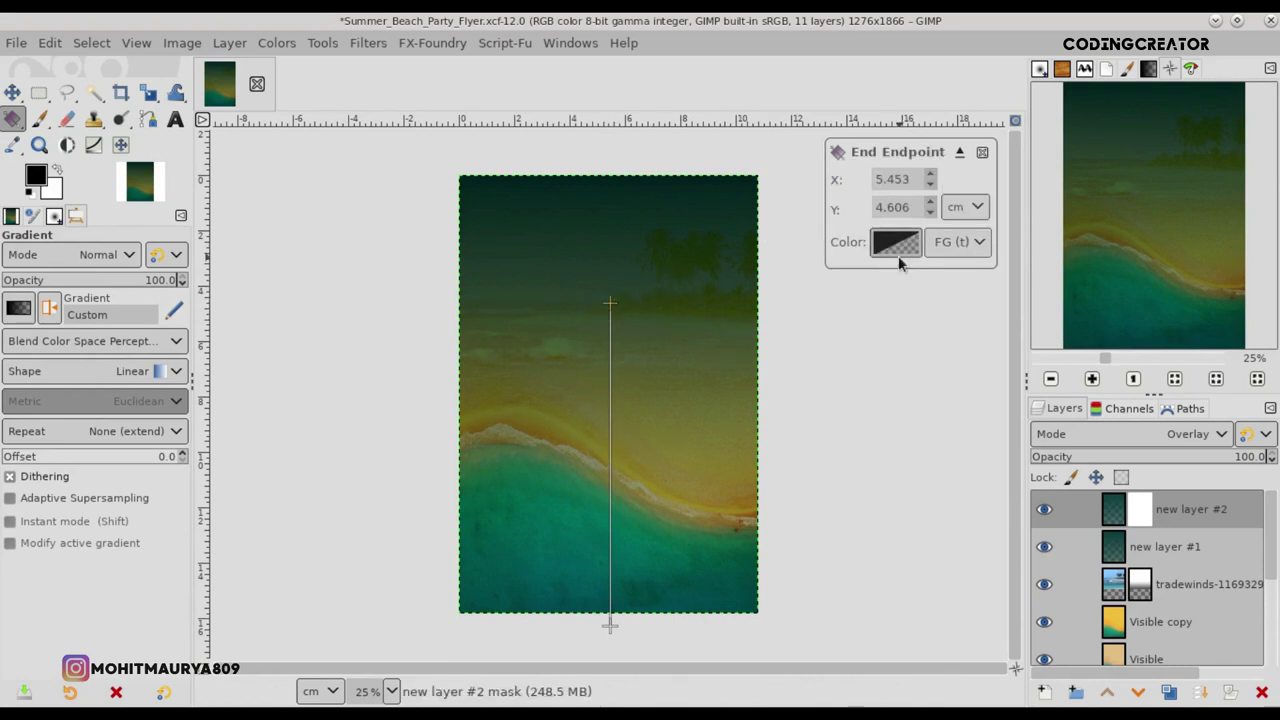
key("Return")
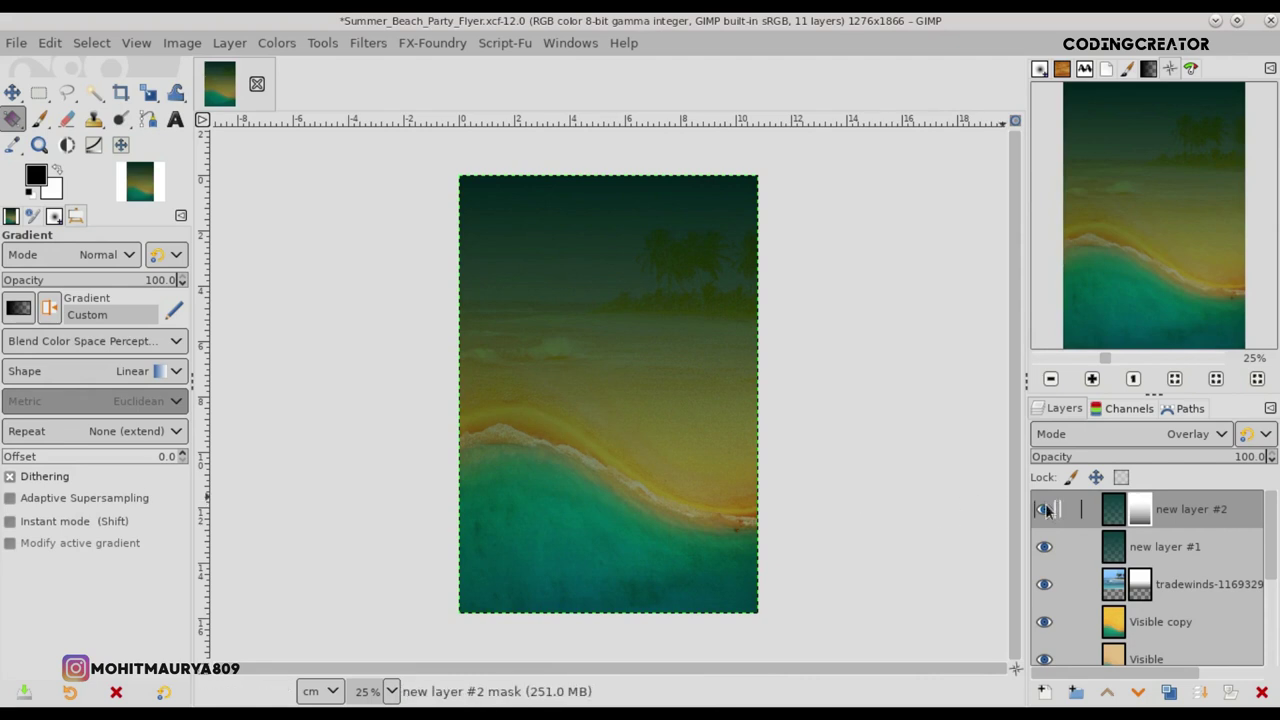
- Add a white mask to new layer #1 and fill it with a gradient near the bottom
left_click(1130, 546)
left_click(1231, 692)
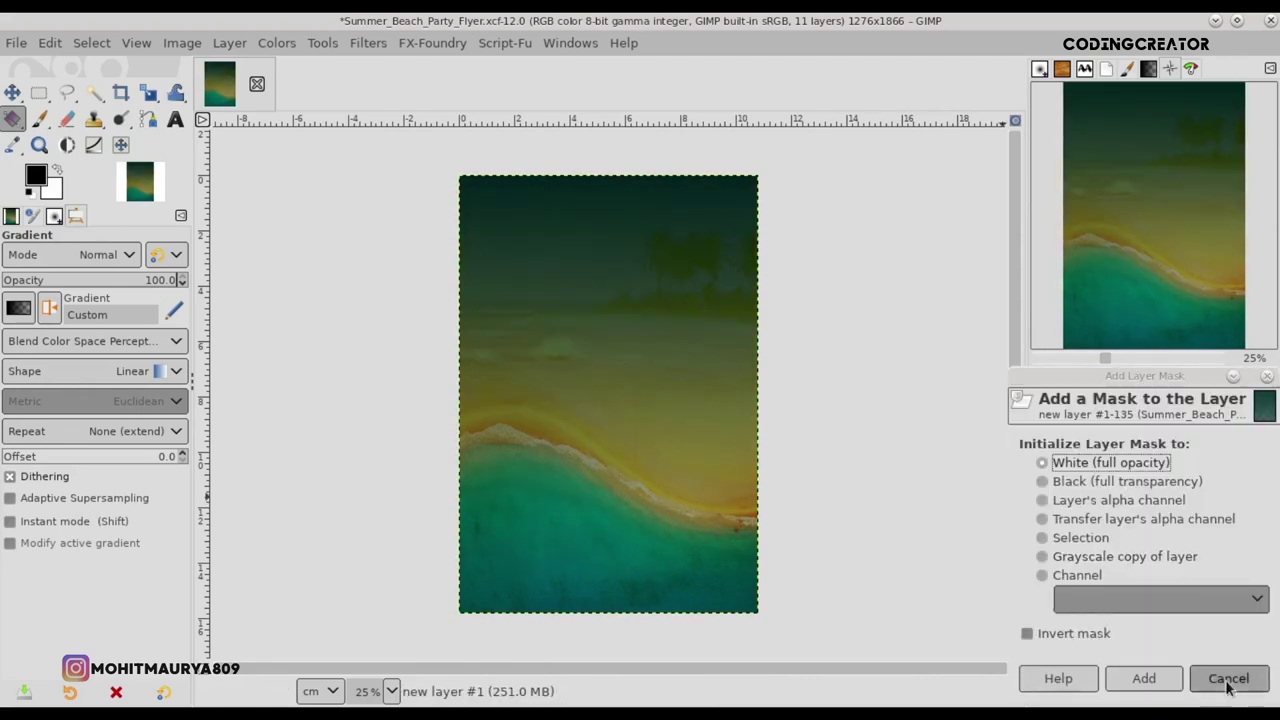
left_click(1143, 678)
mouse_move(625, 628)
left_mouse_down()
mouse_move(625, 347)
mouse_move(625, 475)
left_mouse_up()
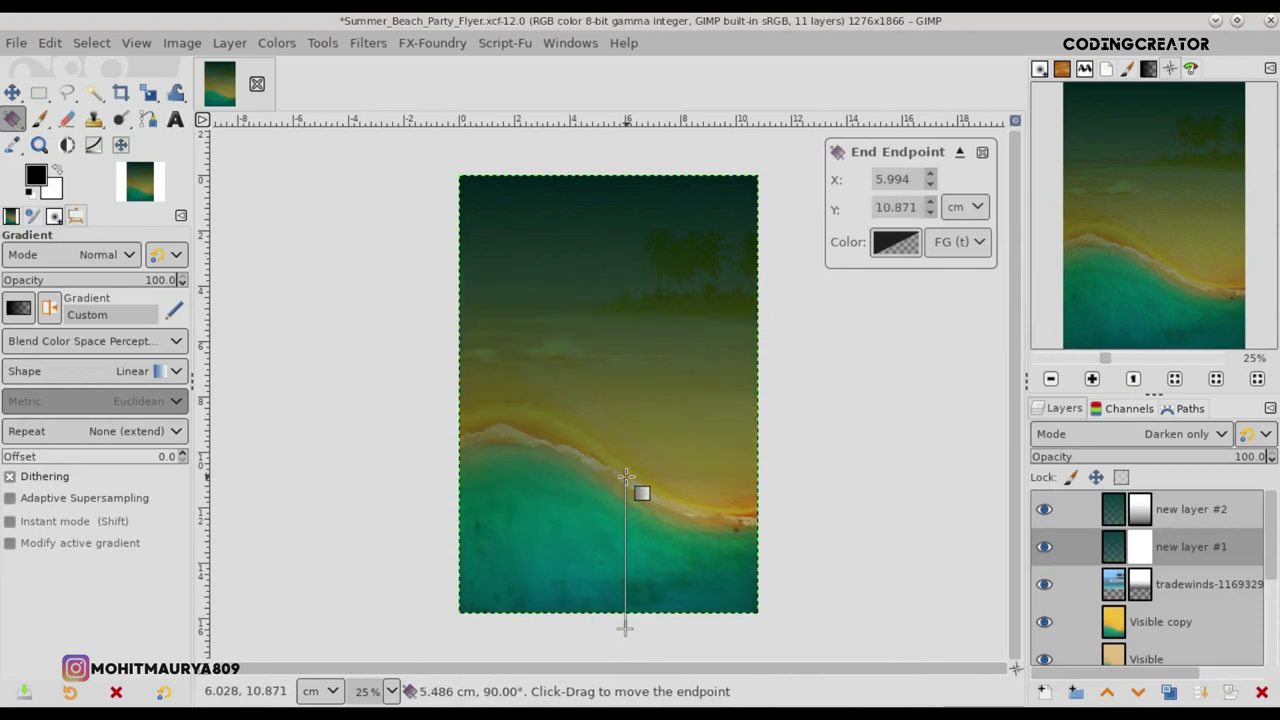
key("Return")
left_click_drag(610, 628, 610, 513)
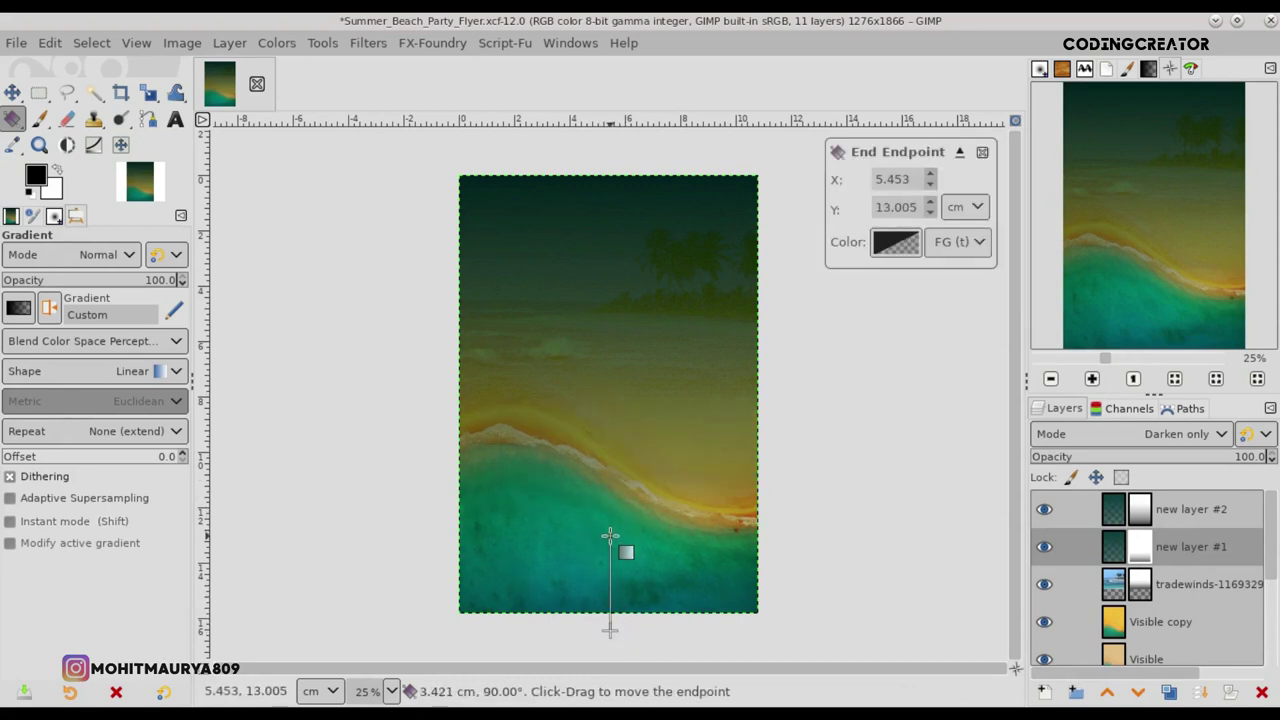
key("Return")
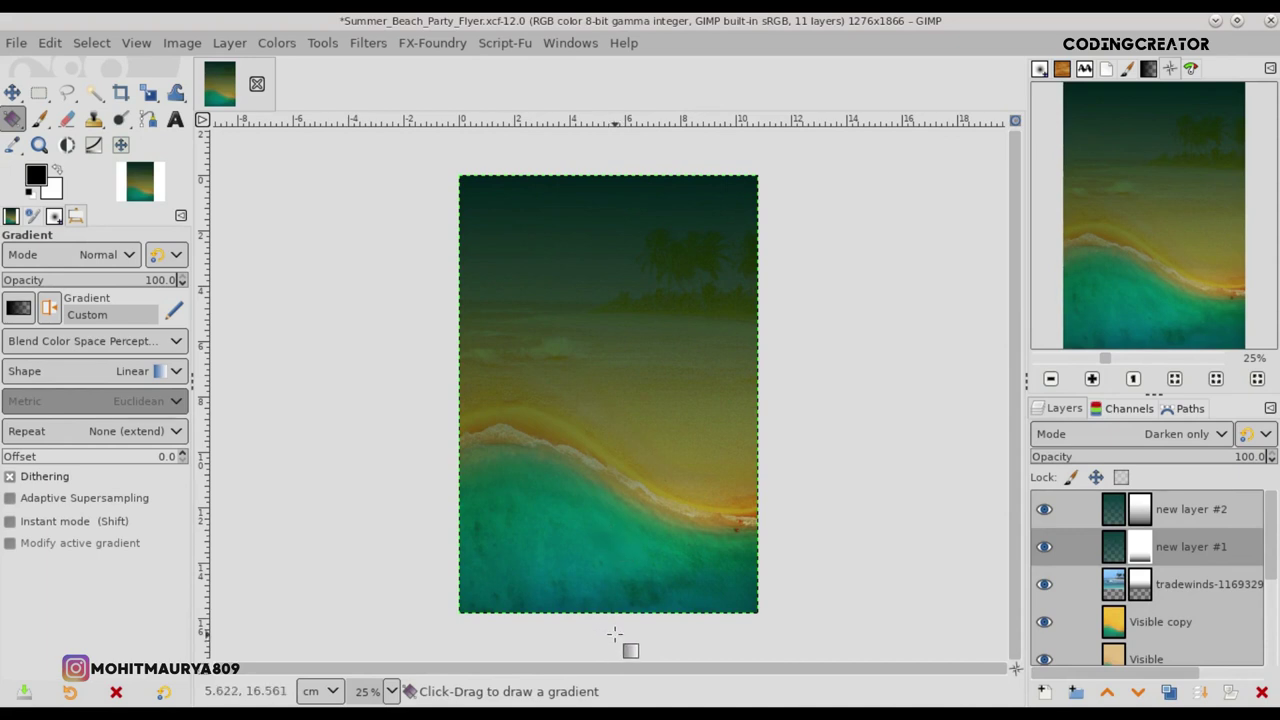
- Redraw new layer #1's mask gradient from below the image upward and compare the result
mouse_move(614, 633)
left_mouse_down()
mouse_move(614, 309)
mouse_move(616, 408)
left_mouse_up()
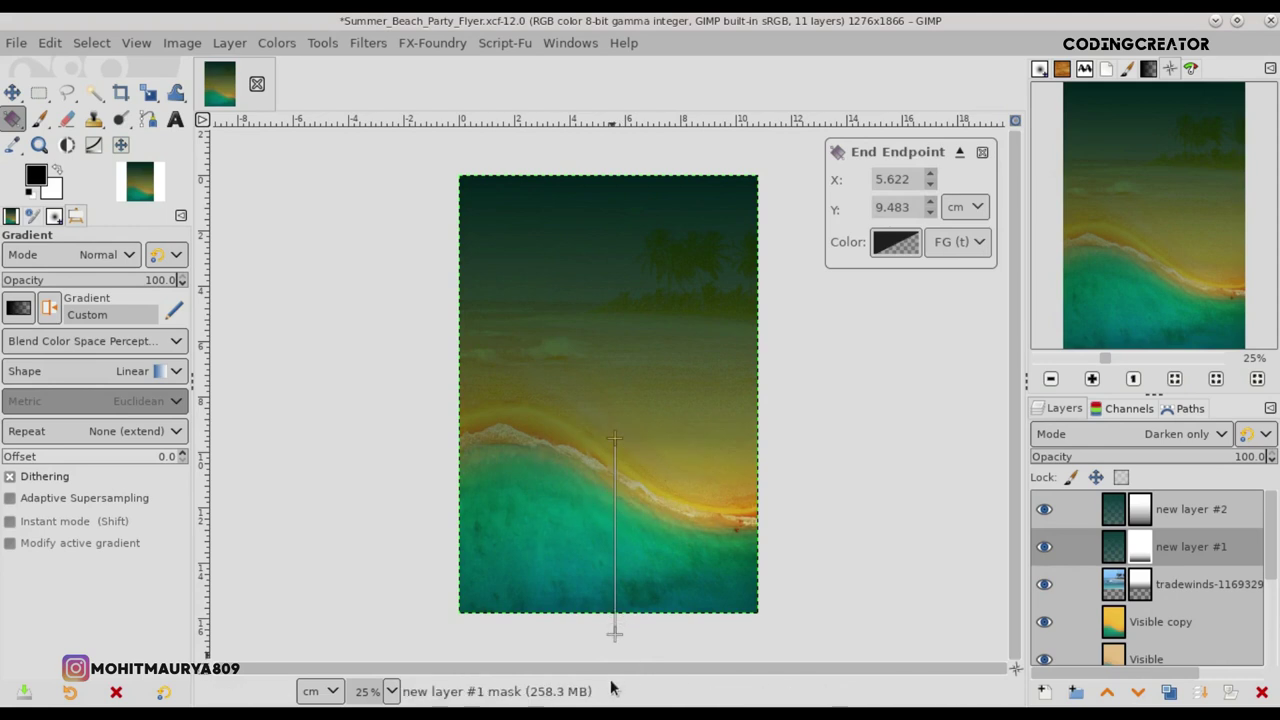
left_click_drag(614, 633, 614, 714)
mouse_move(614, 437)
left_mouse_down()
mouse_move(612, 488)
mouse_move(614, 380)
mouse_move(614, 455)
left_mouse_up()
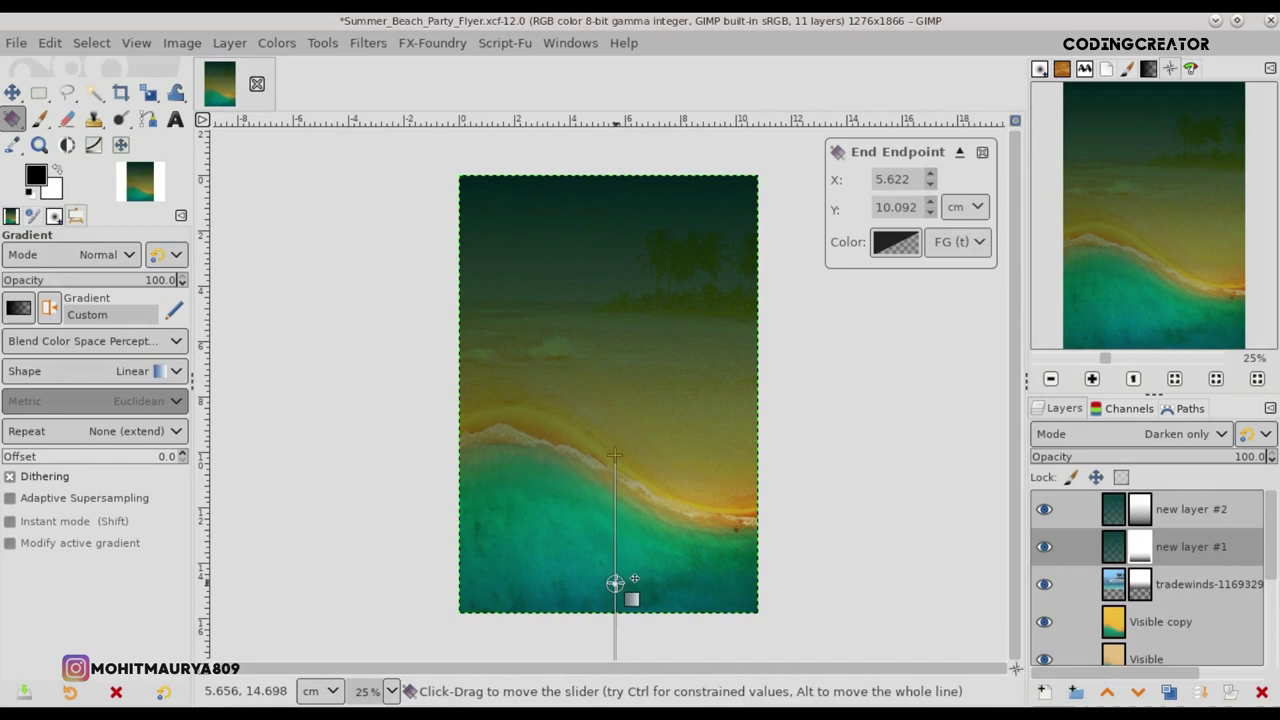
left_click_drag(615, 457, 633, 509)
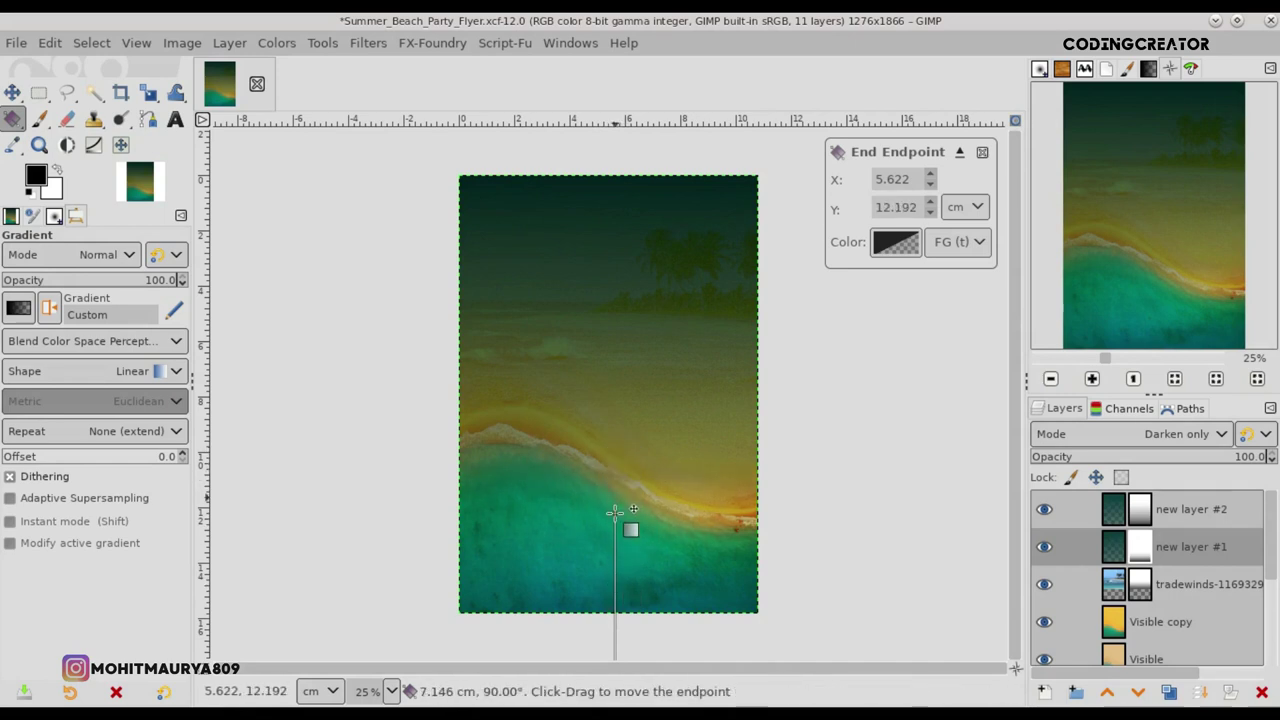
key("Return")
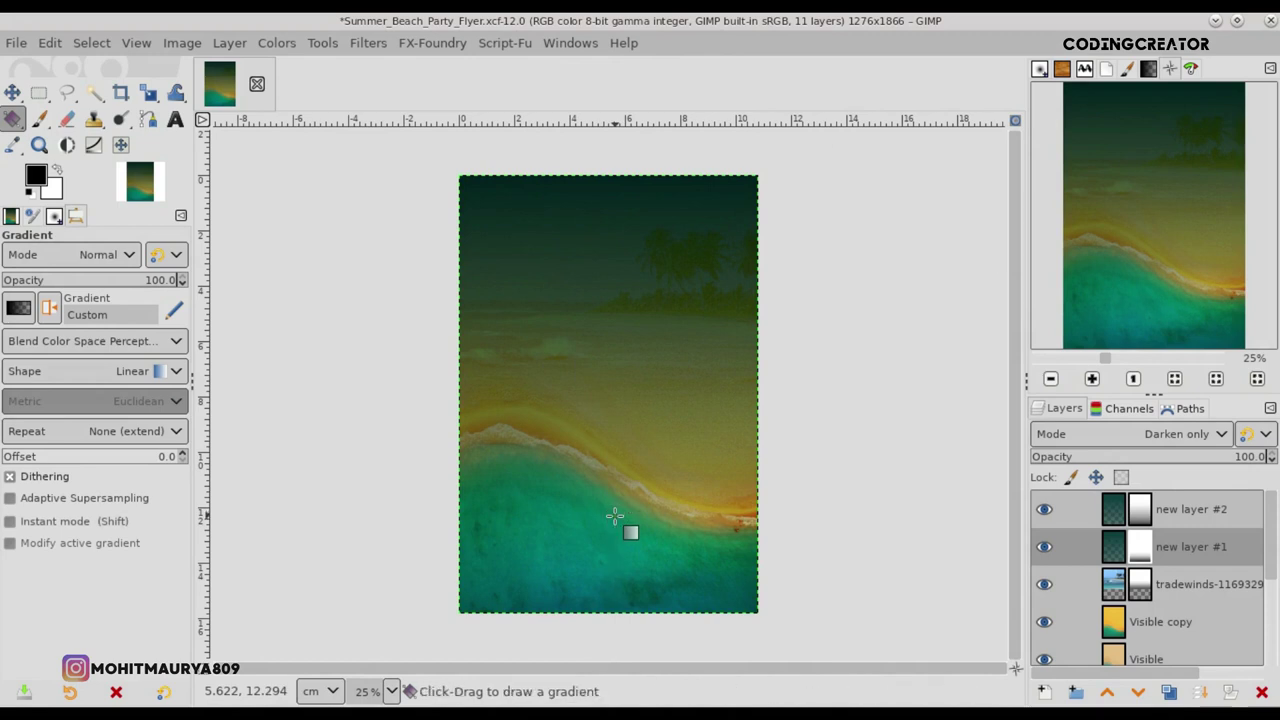
left_click(1043, 548)
left_click(1043, 548)
- Fit the image to the window and add new layer #3 at the top
key("m")
left_click(1015, 119)
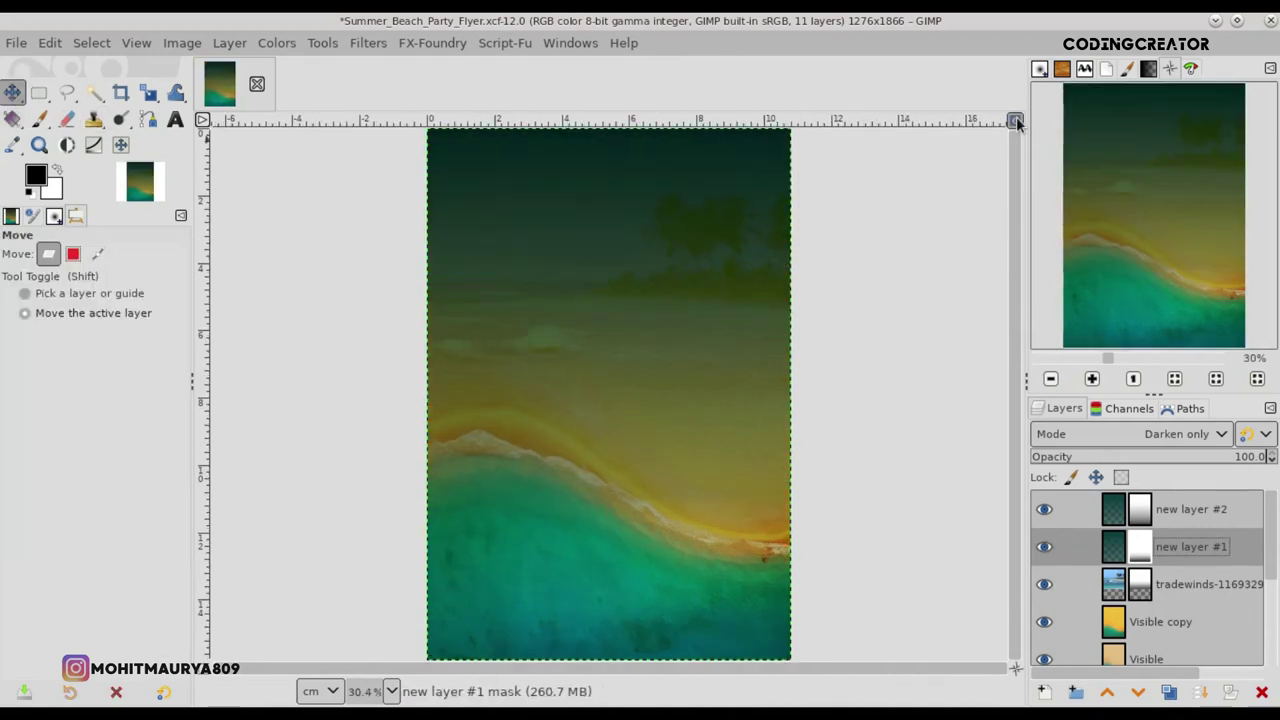
left_click(1106, 518)
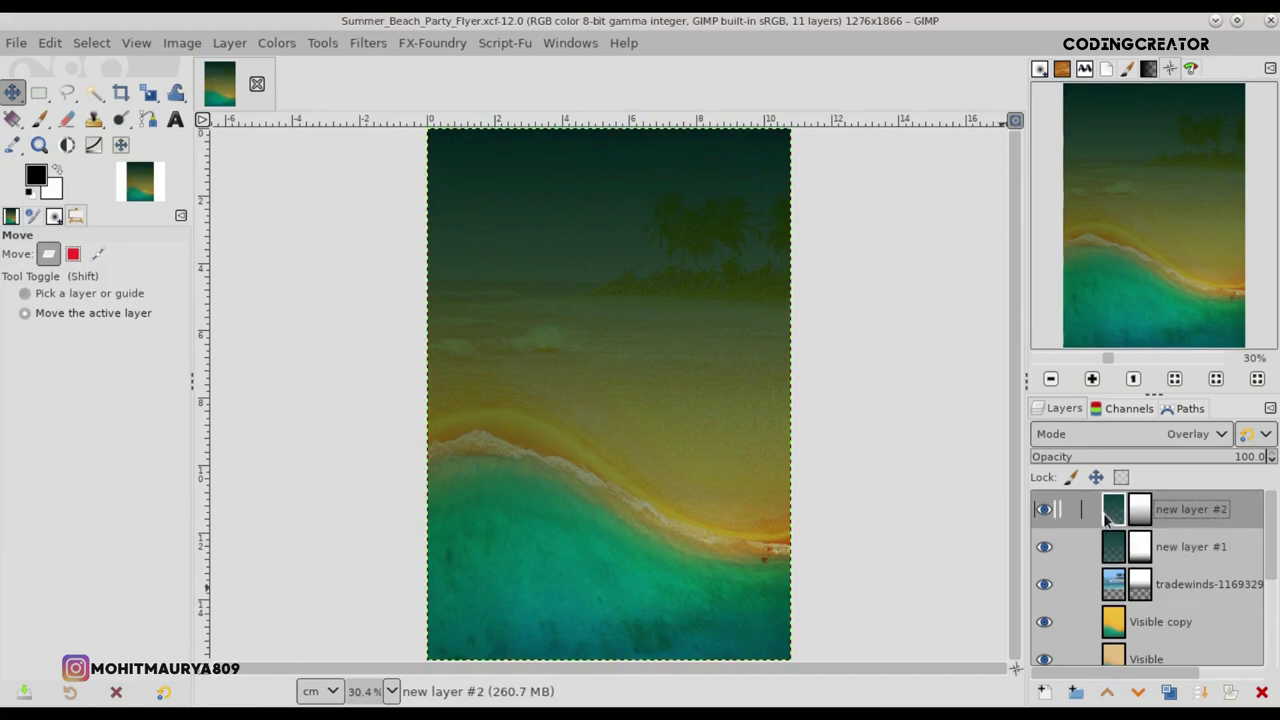
left_click(1043, 692)
left_click(1140, 677)
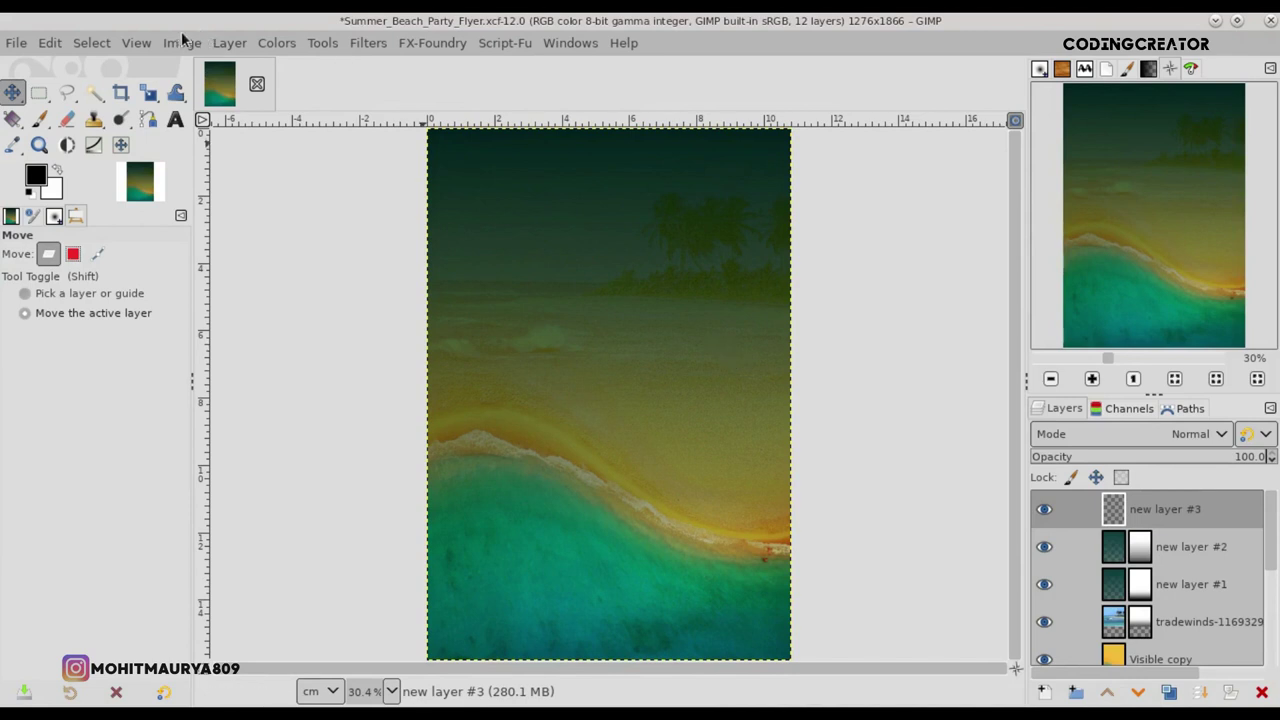
- Add horizontal and vertical guides at 50%, then hide the guides
left_click(183, 42)
mouse_move(205, 544)
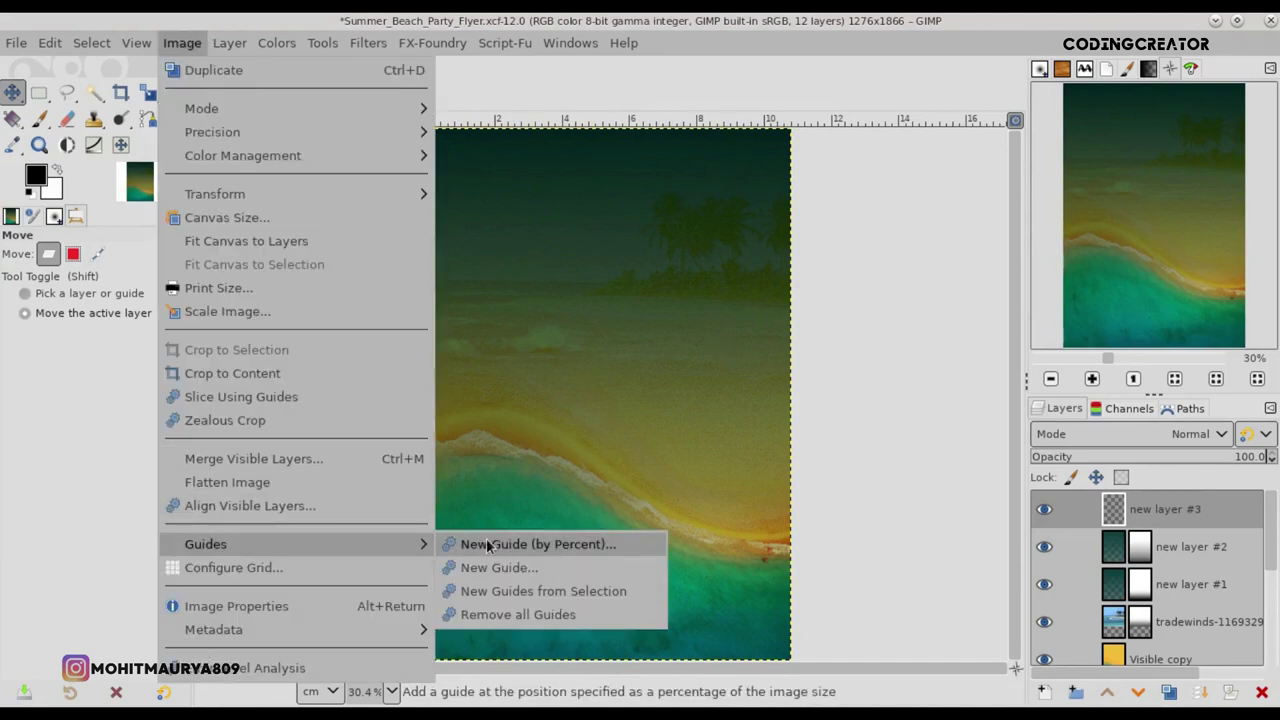
left_click(489, 545)
left_click(682, 436)
left_click(190, 44)
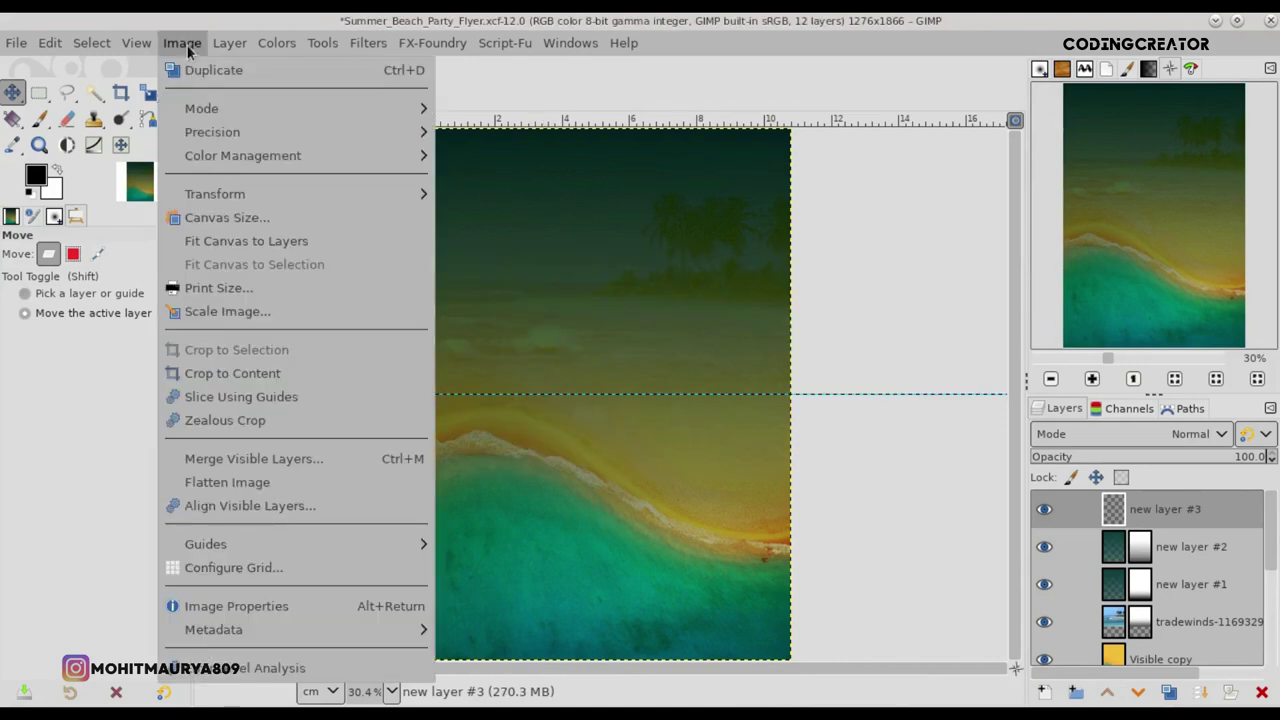
left_click(499, 545)
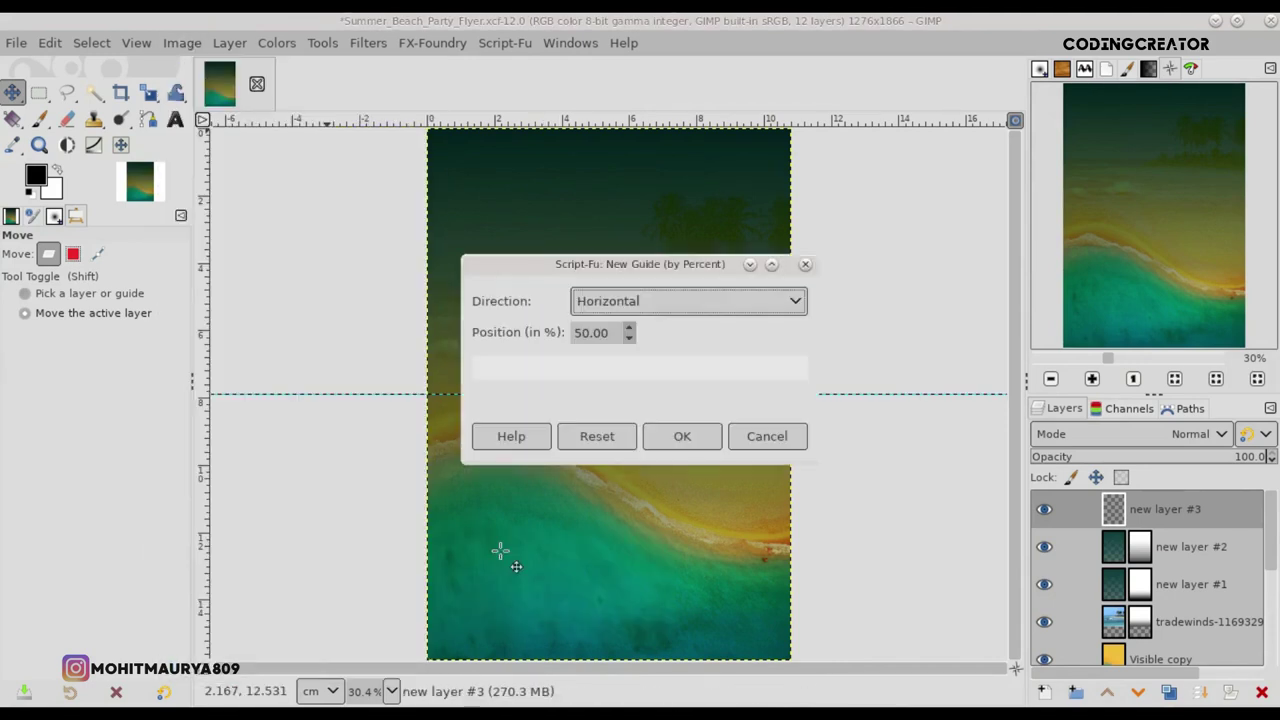
left_click(682, 303)
left_click(682, 331)
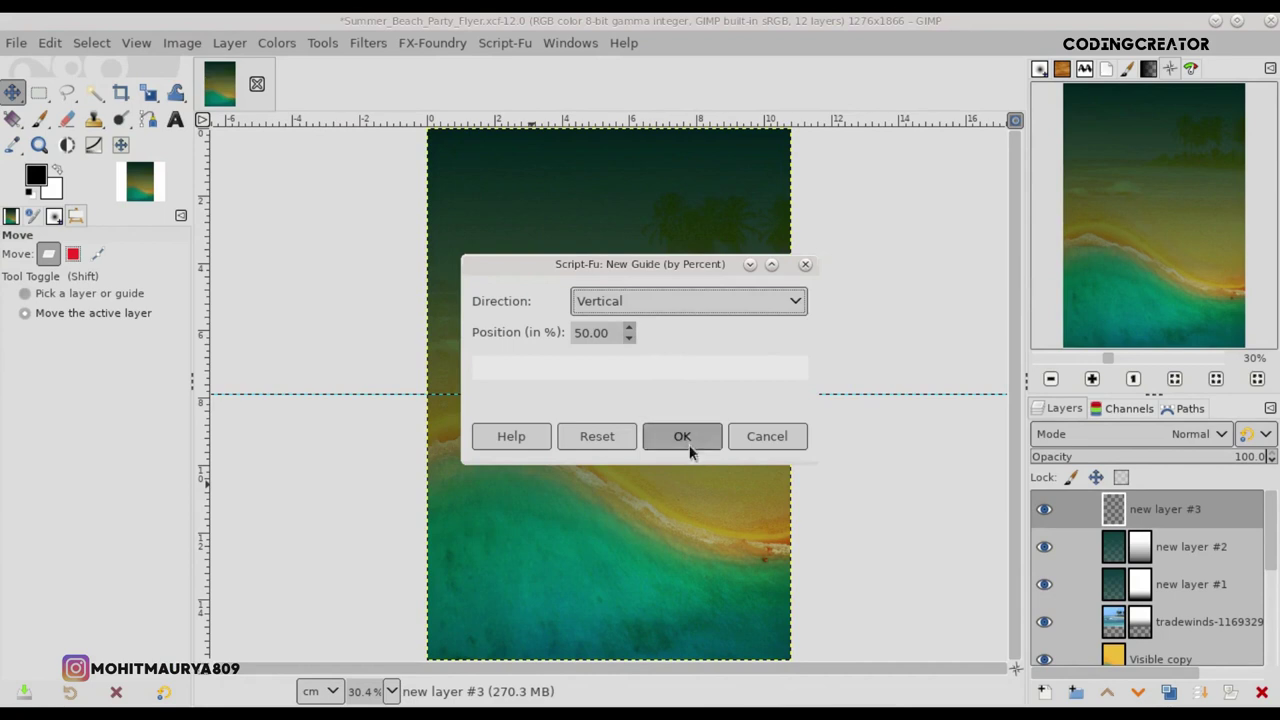
left_click(690, 436)
left_click(137, 43)
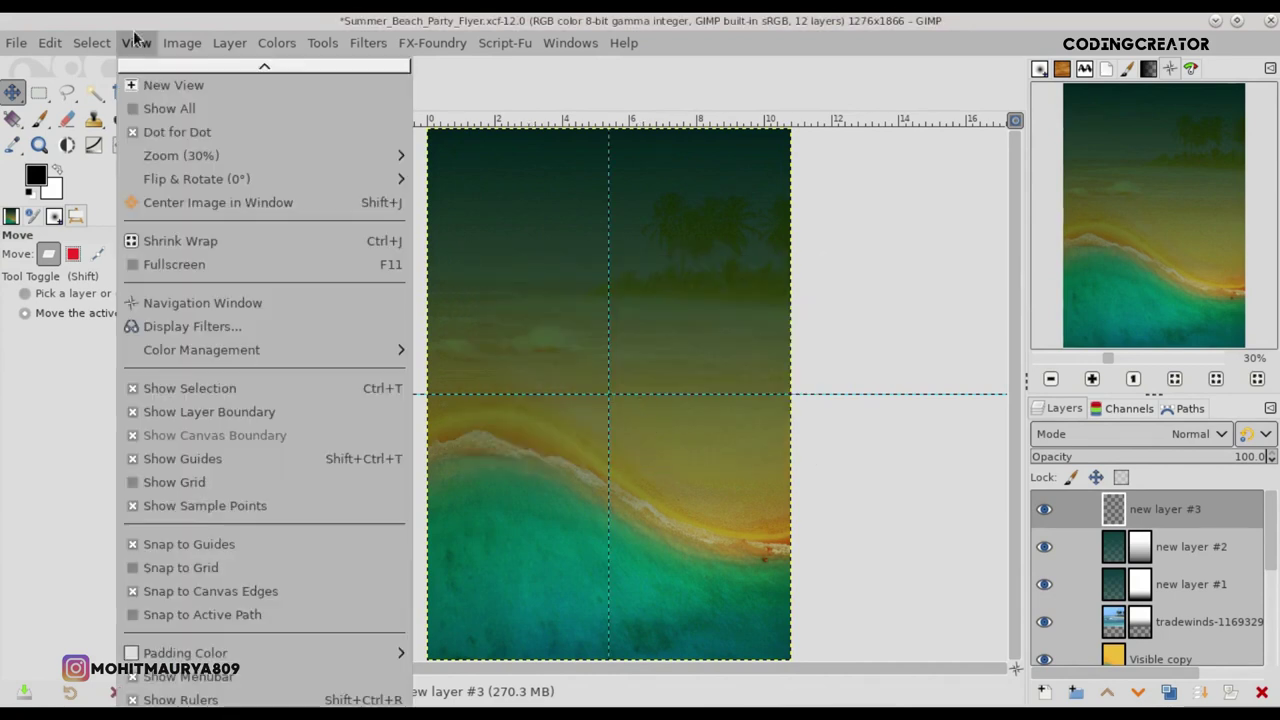
left_click(185, 459)
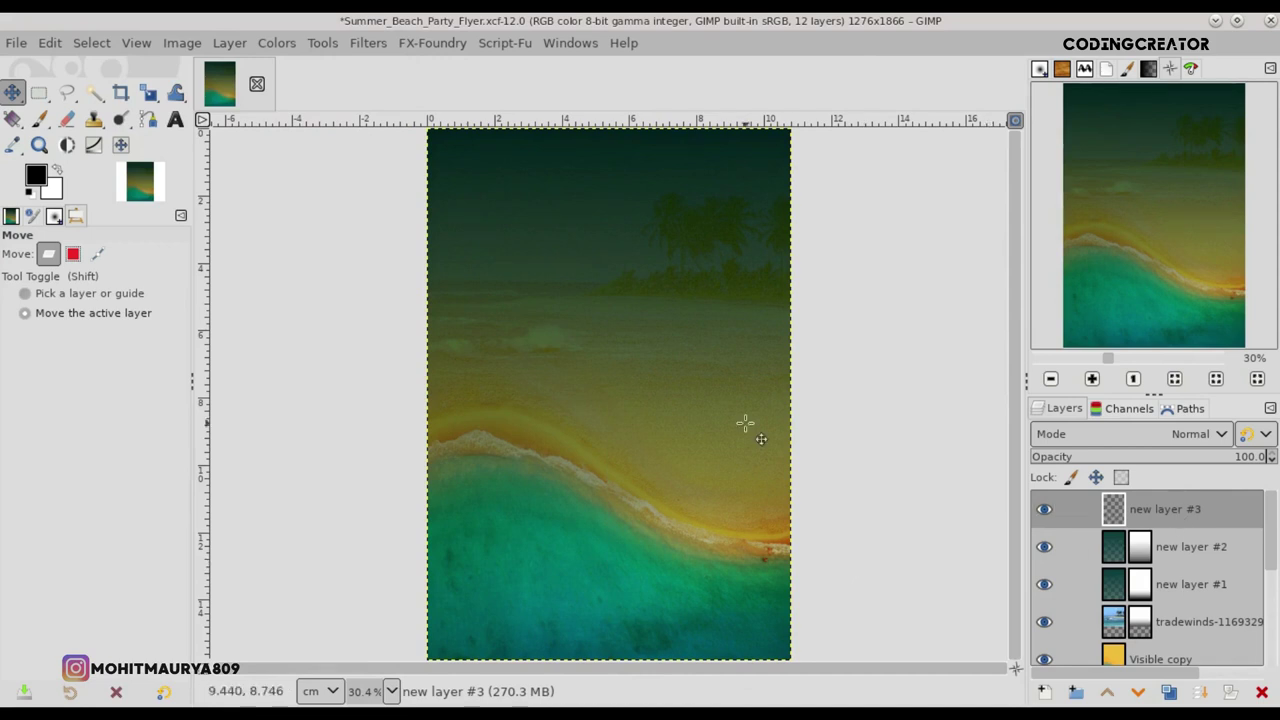
left_click(10, 120)
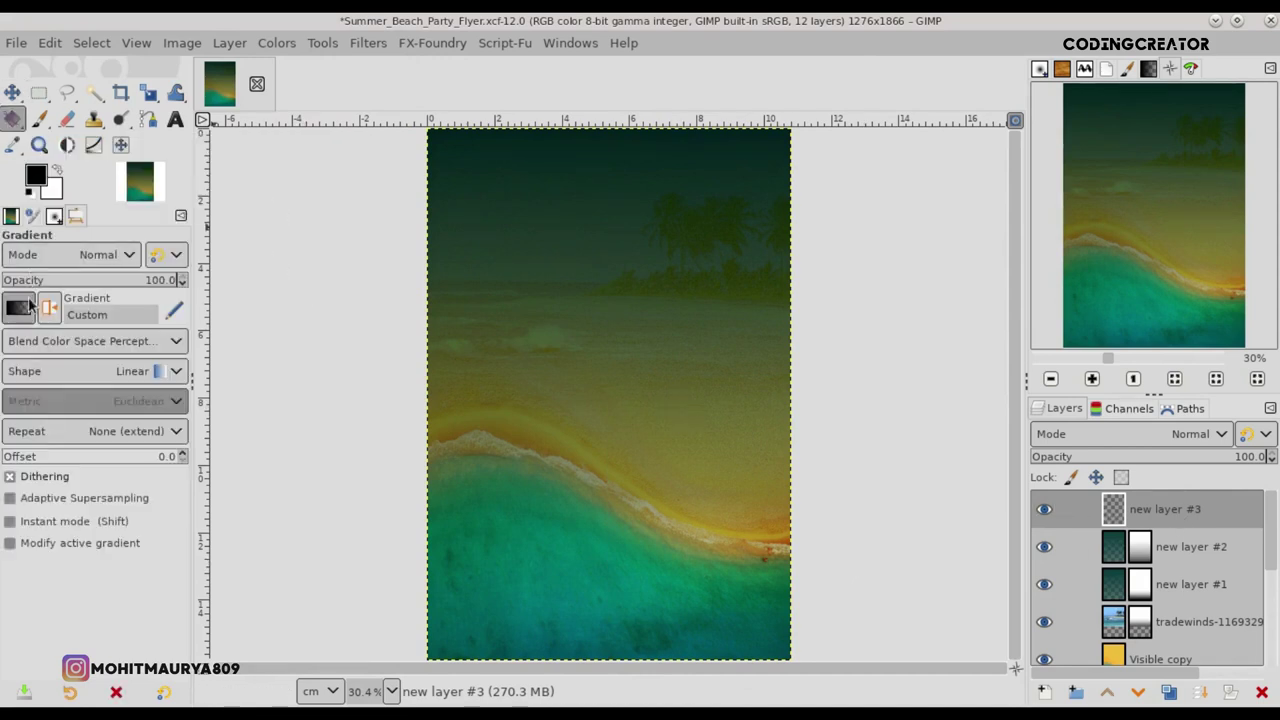
- Draw a black radial gradient on new layer #3 from the guide intersection outward
left_click(148, 375)
left_click(112, 426)
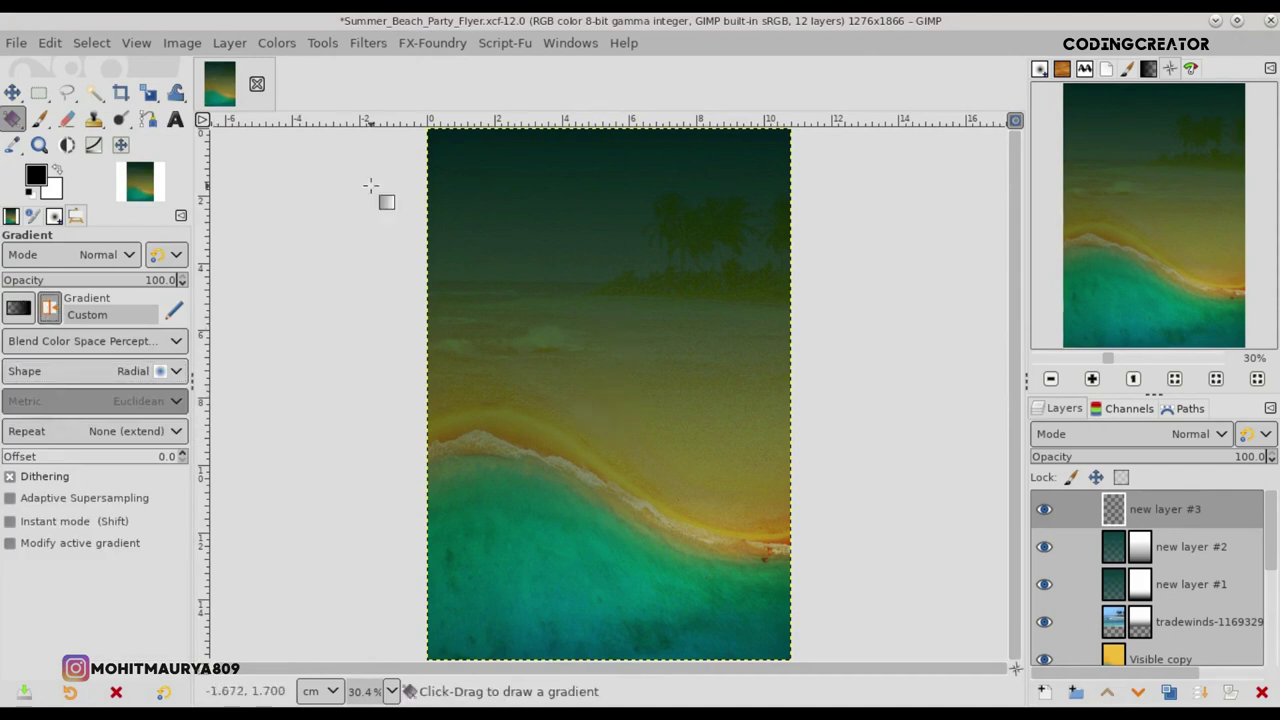
left_click(136, 42)
left_click(185, 455)
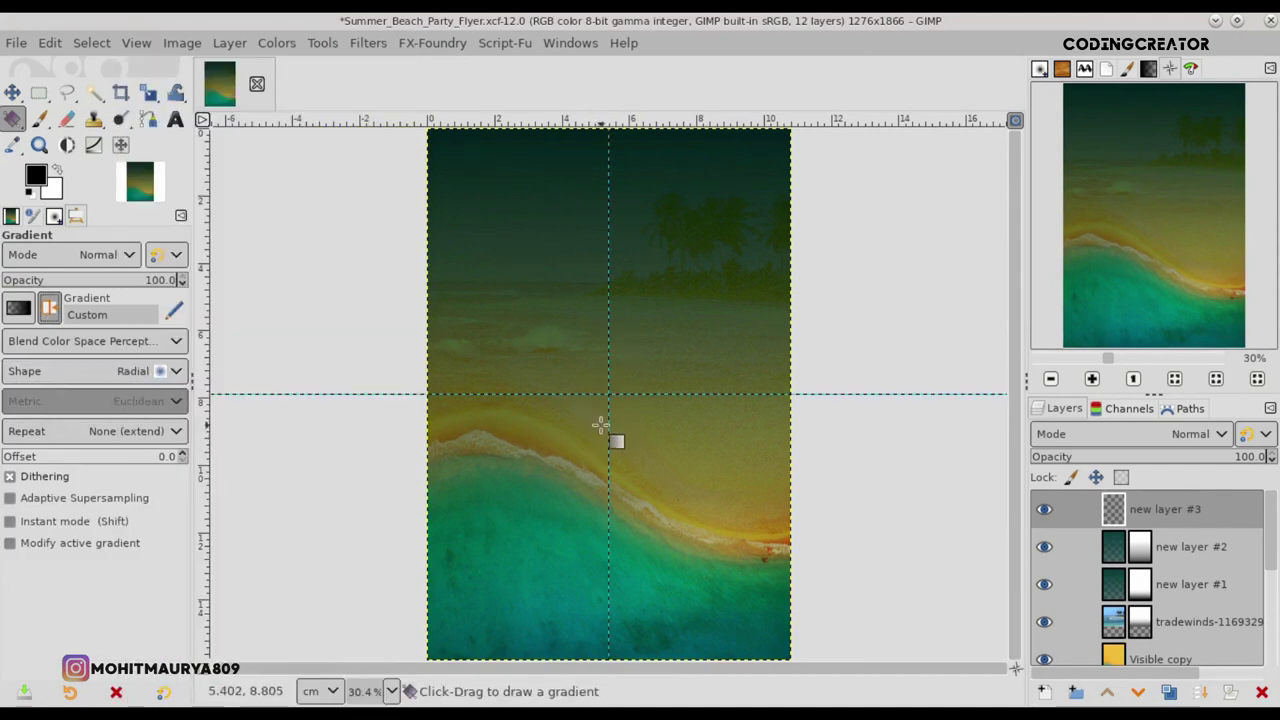
left_click_drag(607, 394, 870, 393)
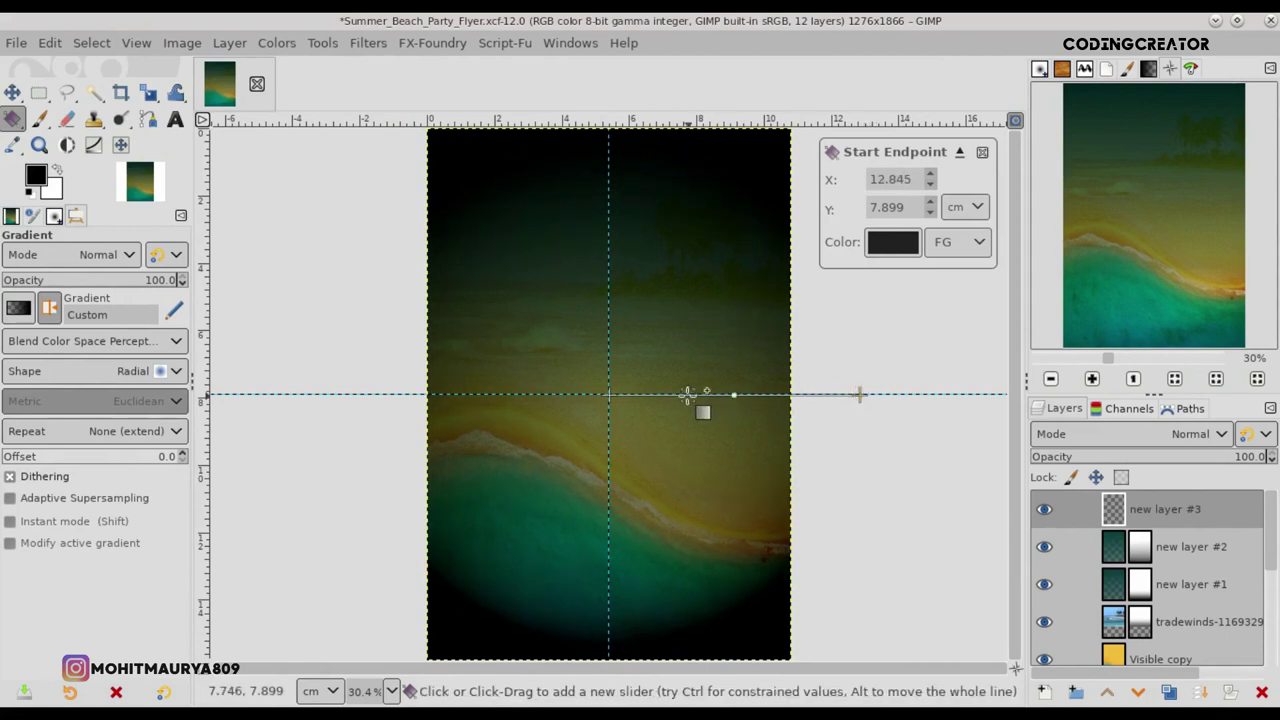
left_click(609, 395)
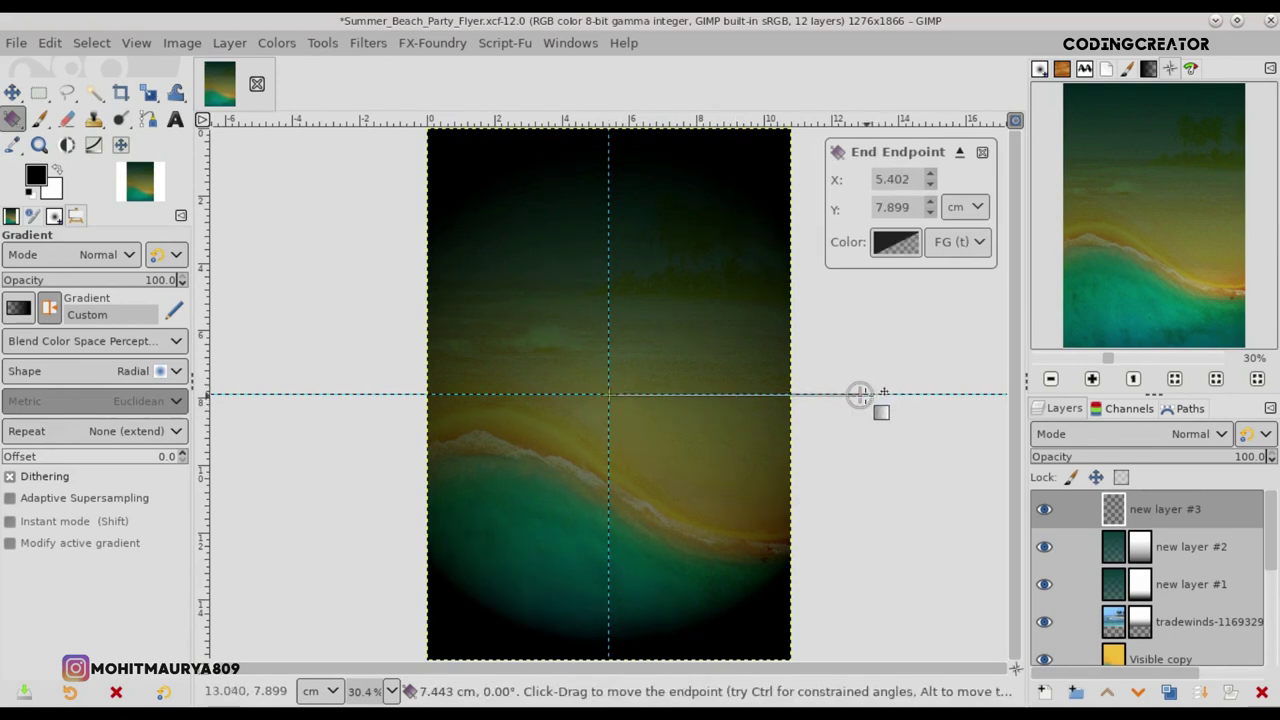
left_click_drag(860, 394, 866, 394)
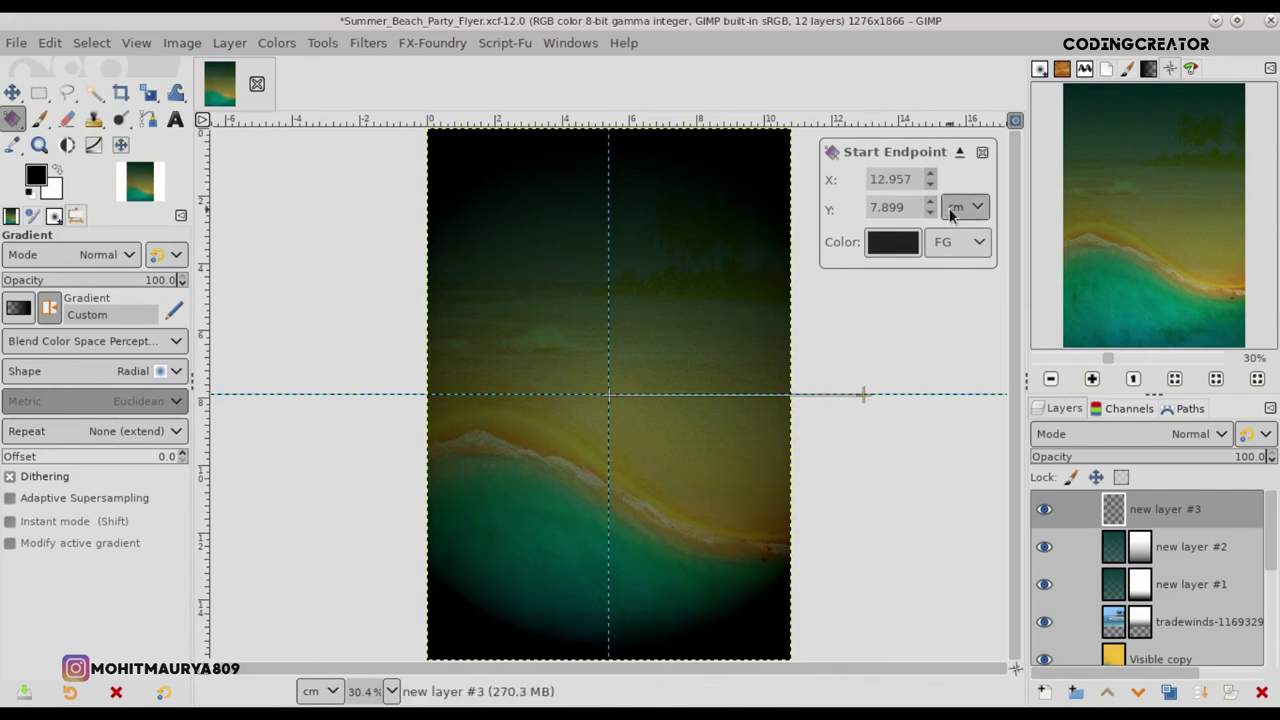
key("Return")
- Hide the guides and turn off snapping to guides
key("m")
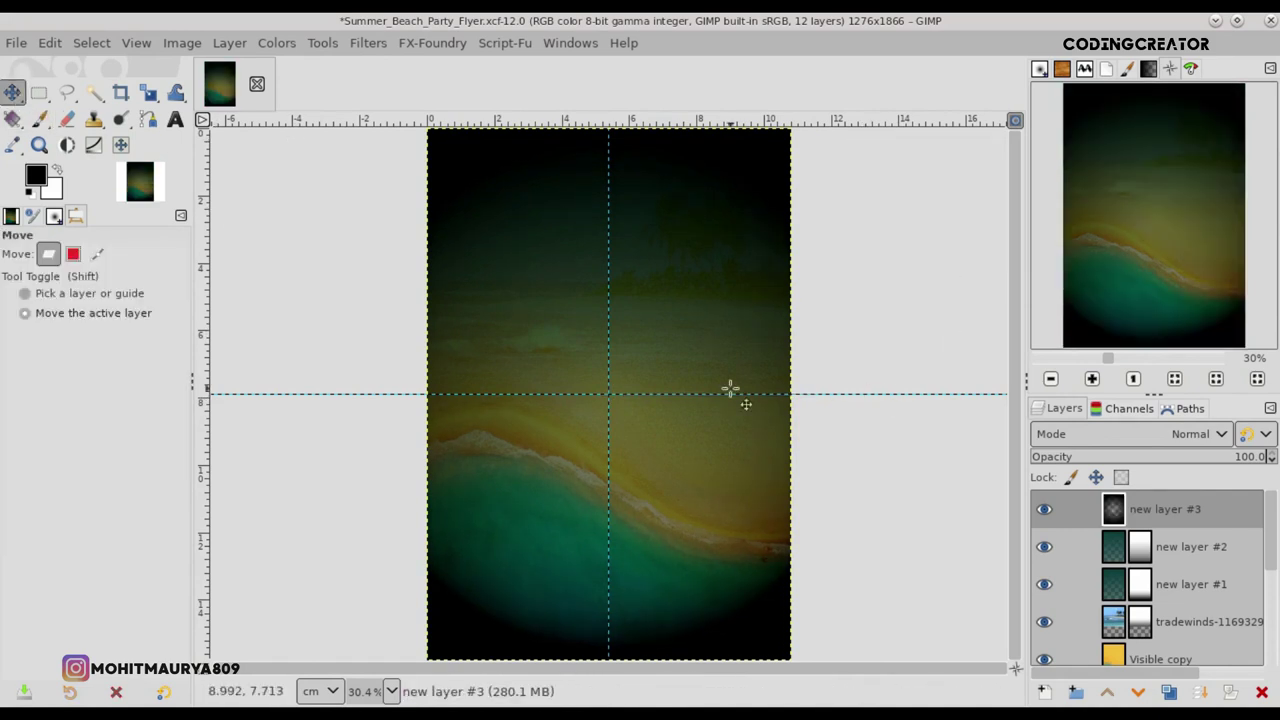
left_click(183, 44)
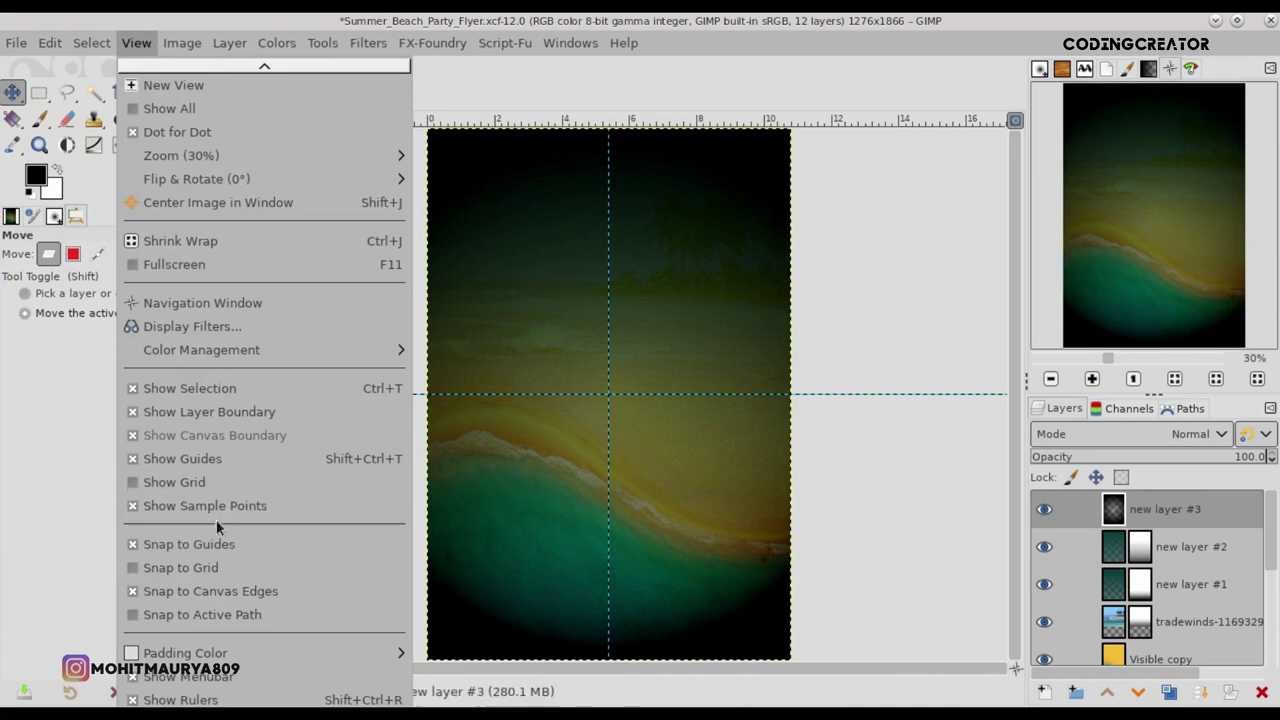
left_click(182, 458)
left_click(142, 45)
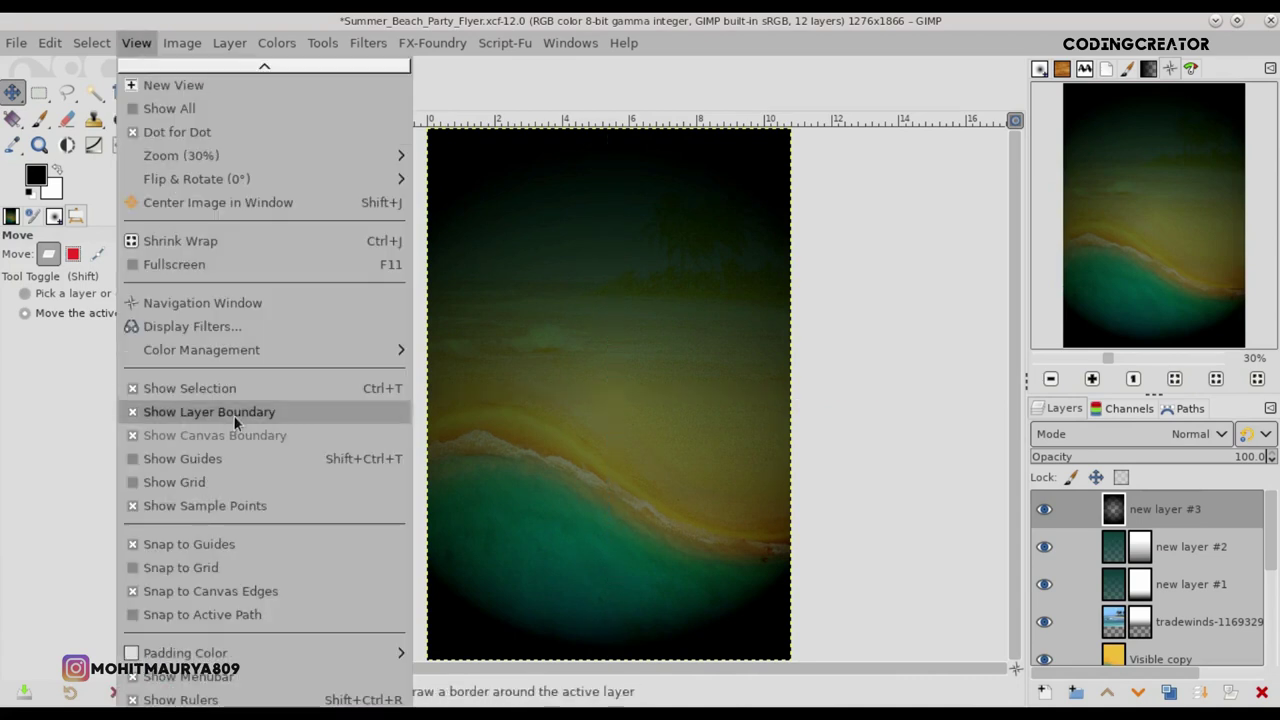
left_click(239, 551)
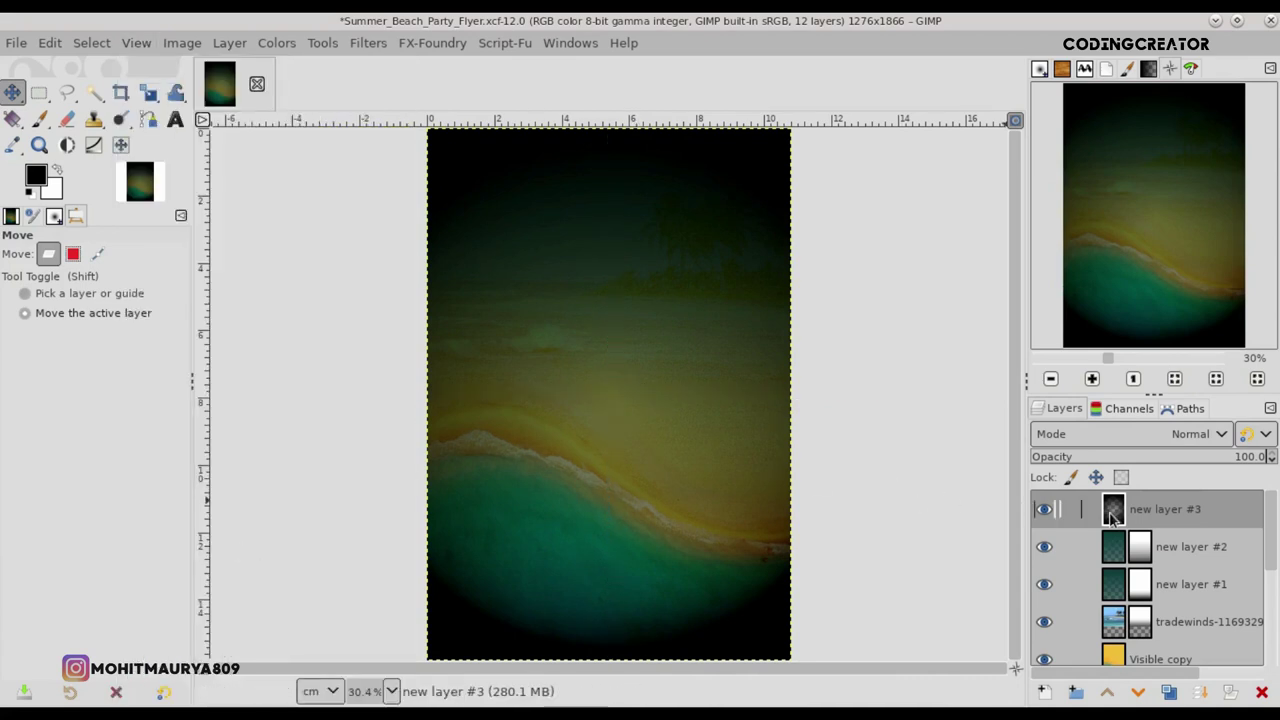
- Apply a Gaussian blur of about size 102 to the vignette layer
left_click(381, 42)
mouse_move(384, 179)
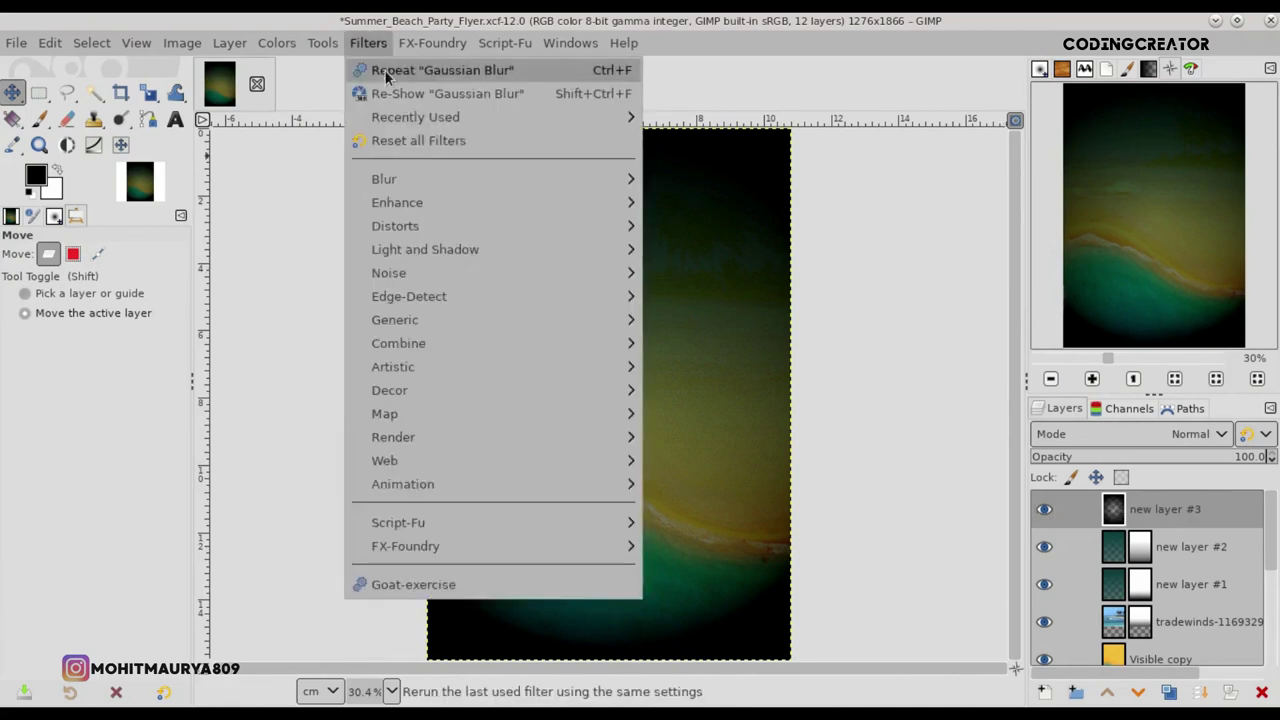
left_click(701, 204)
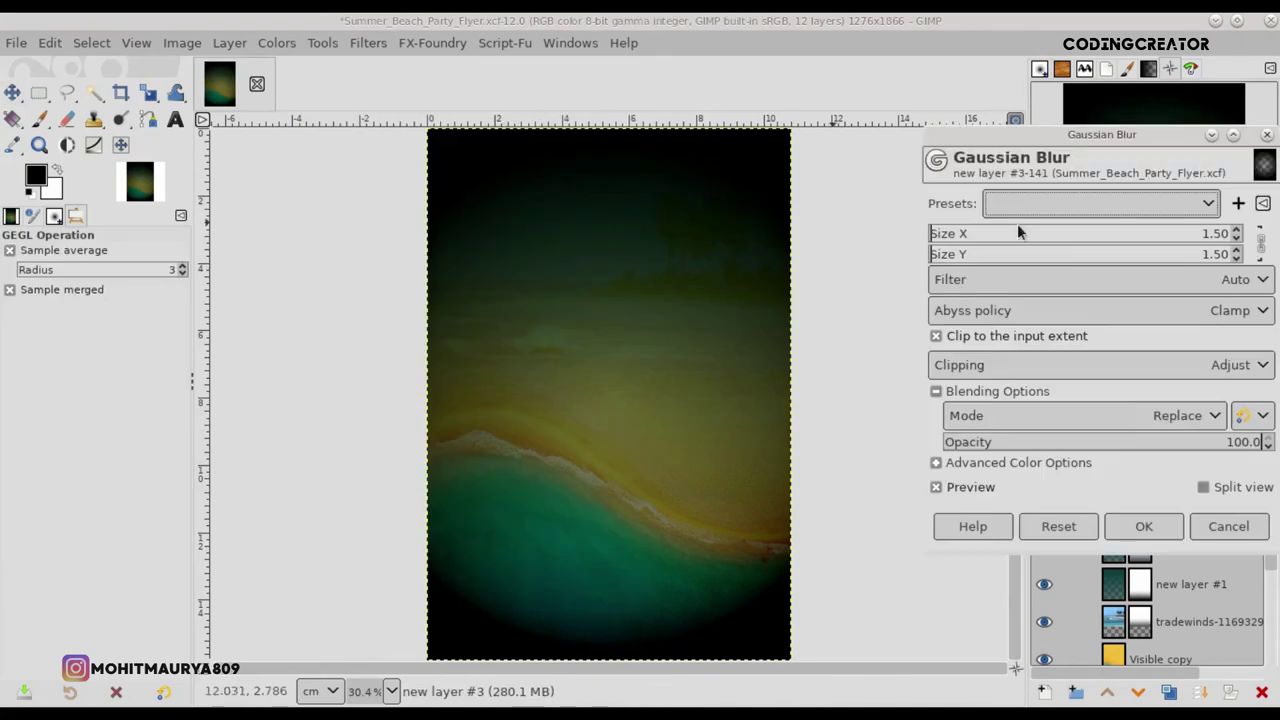
left_click(1195, 235)
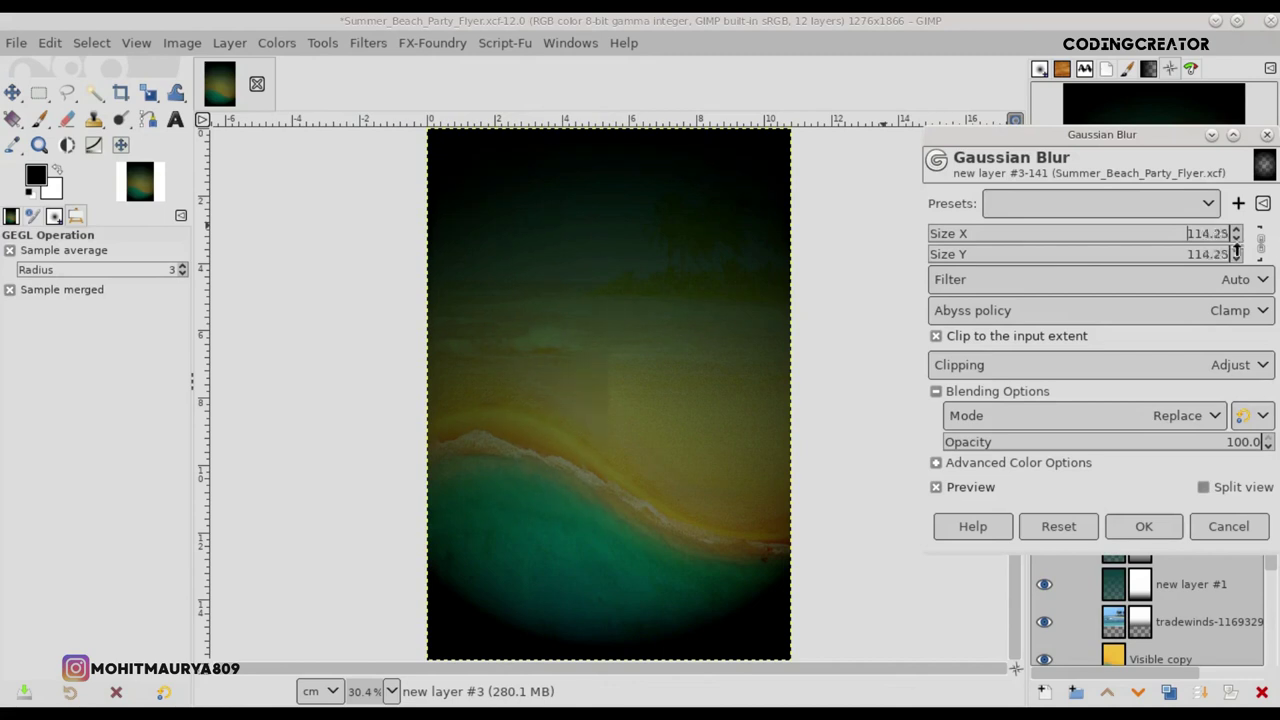
left_click_drag(1260, 250, 1236, 246)
left_click(962, 490)
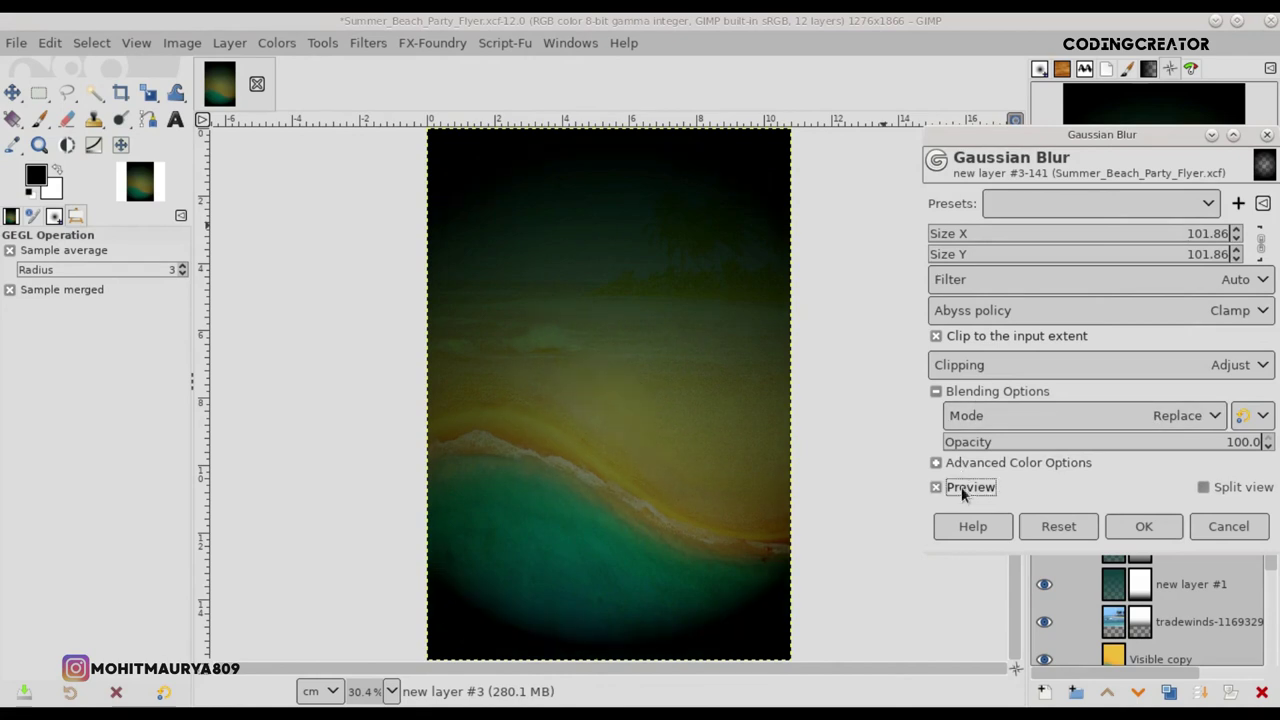
left_click(1122, 526)
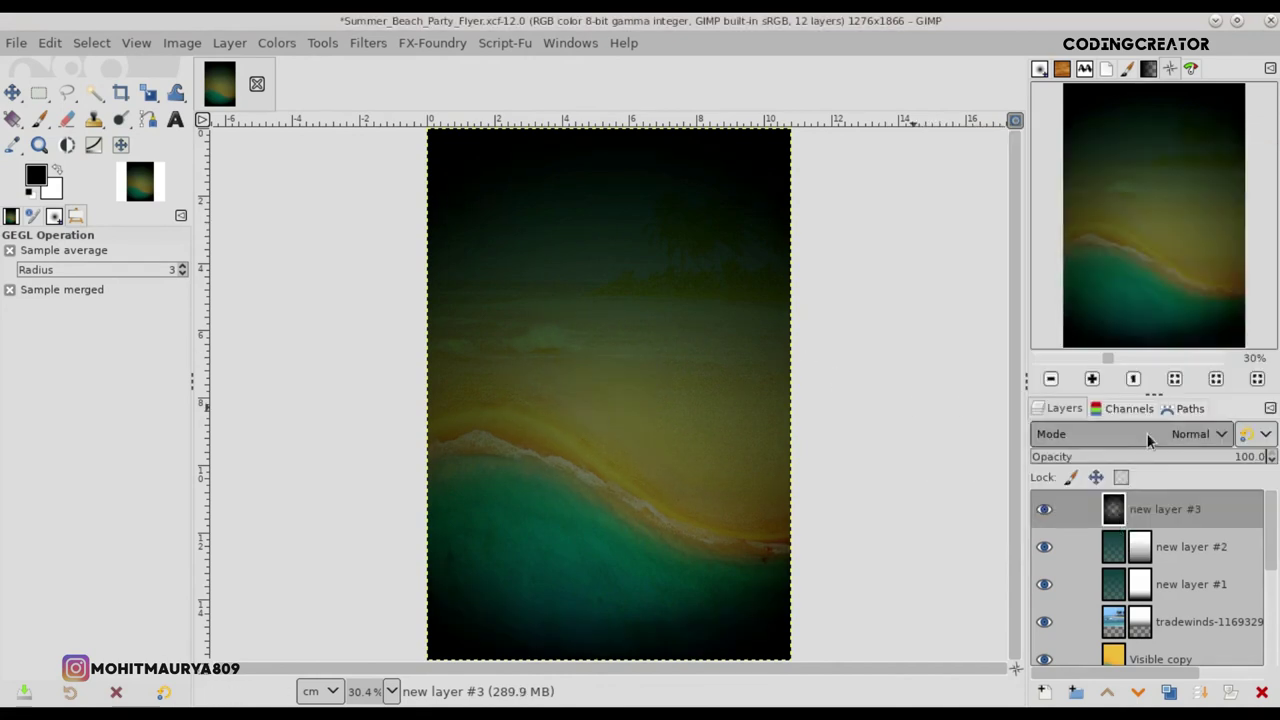
- Set the vignette layer to Multiply at about 97 opacity
left_click(1147, 434)
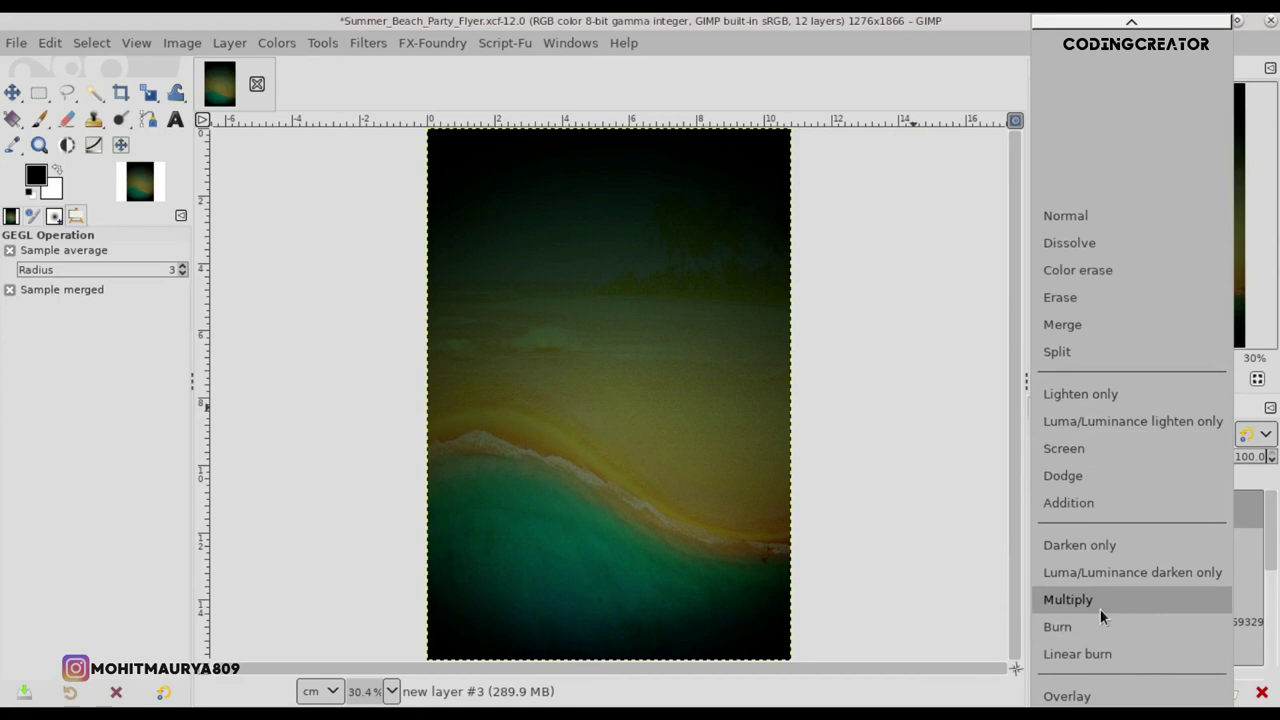
left_click(1100, 603)
left_click(1198, 456)
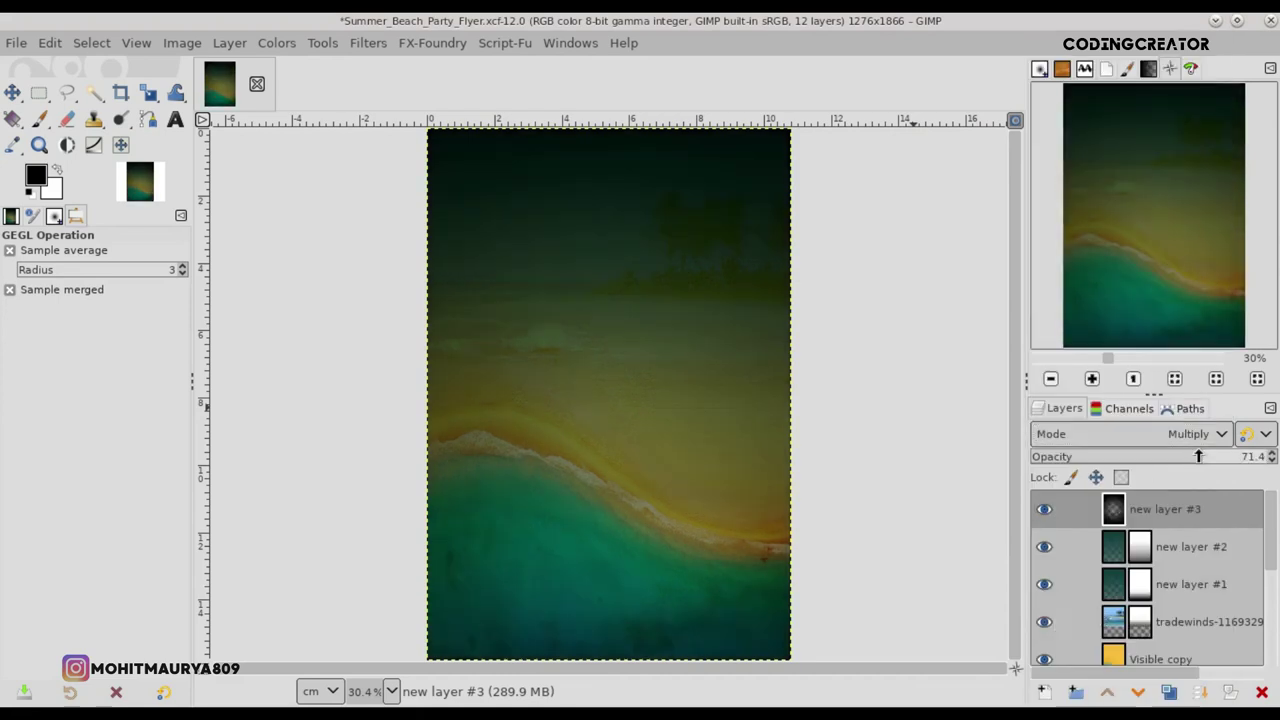
left_click_drag(1243, 458, 1247, 456)
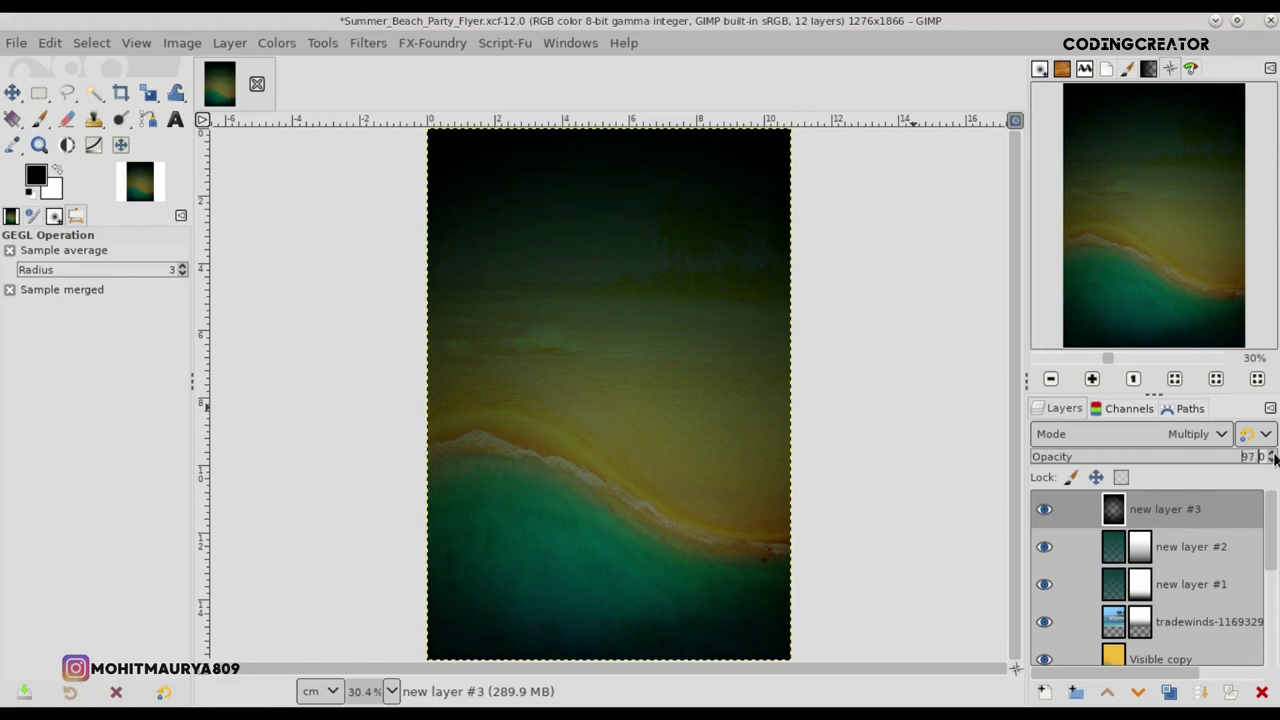
- Add a white layer mask to new layer #3 and turn on guides with snapping
left_click(1231, 692)
left_click(1143, 679)
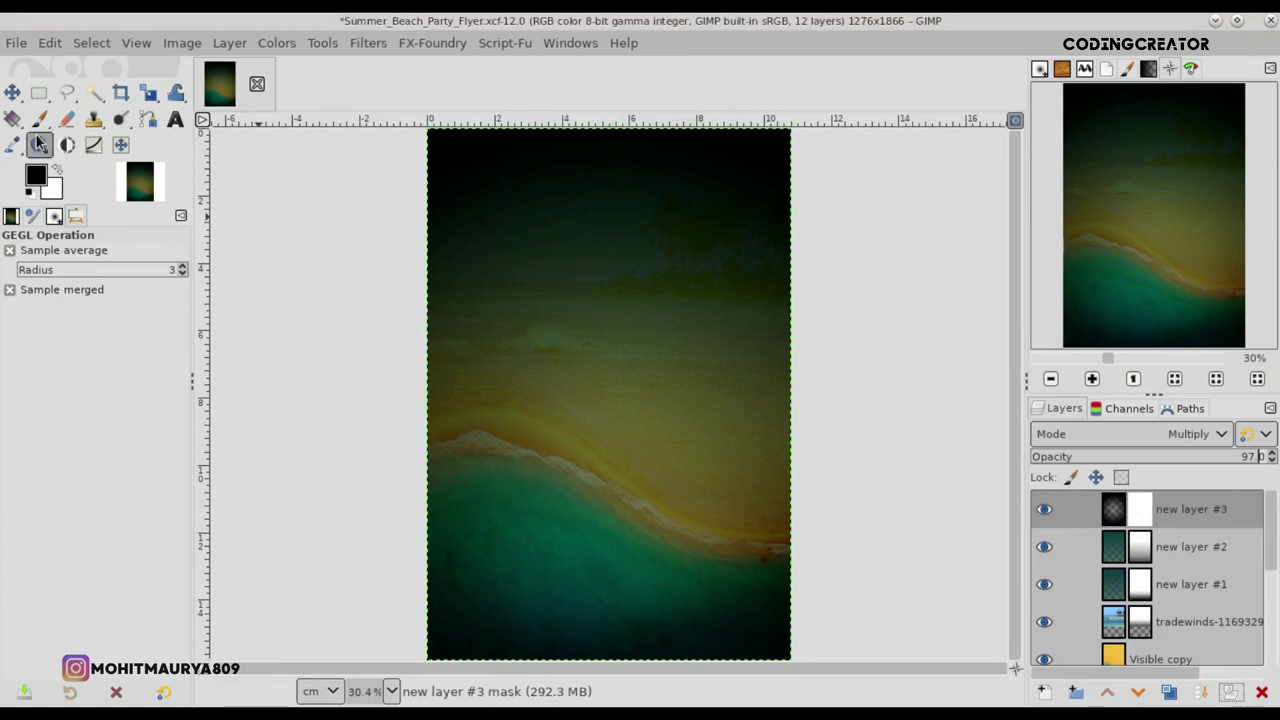
left_click(12, 118)
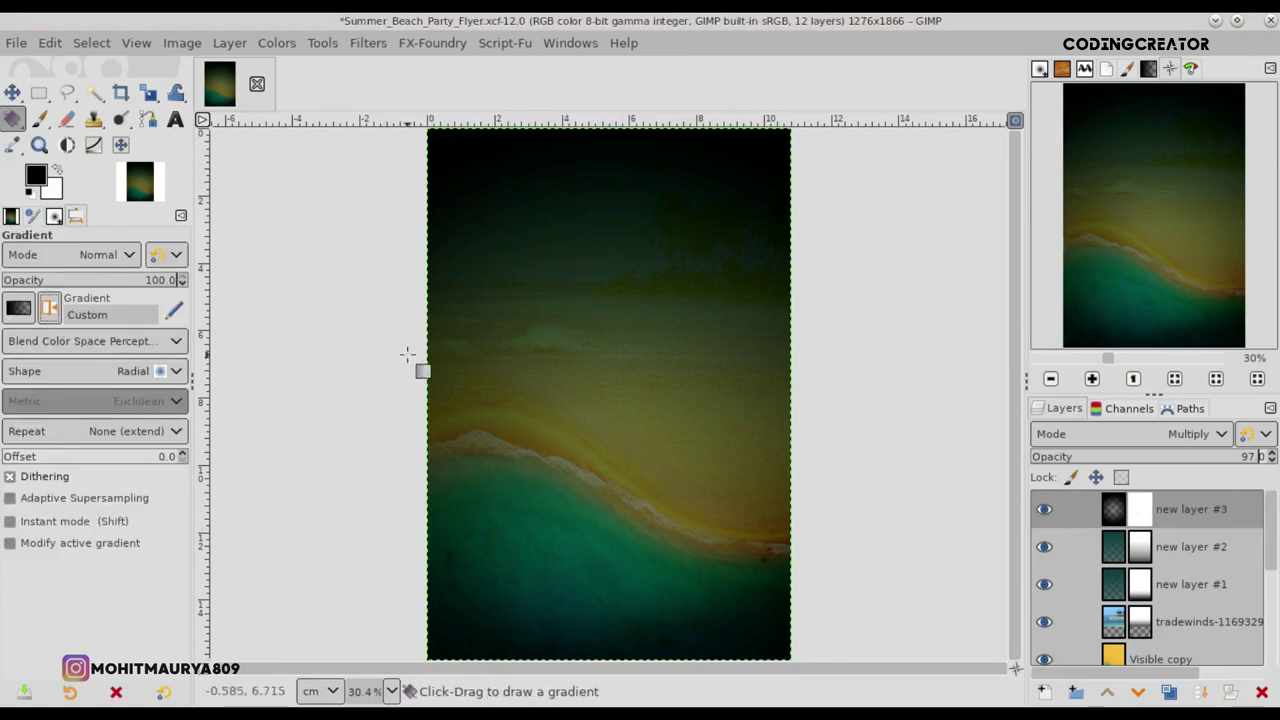
left_click(136, 42)
left_click(235, 452)
left_click(136, 42)
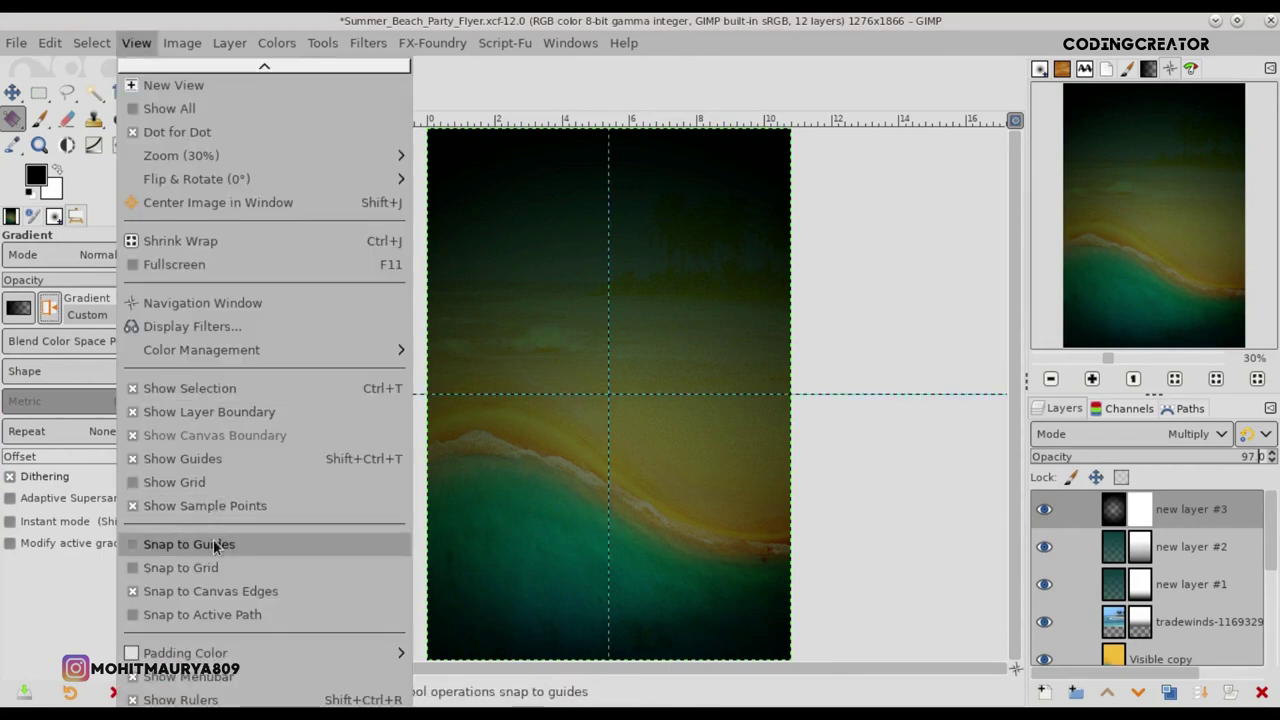
left_click(190, 544)
- Draw a radial gradient from the centre outward on the mask at 47.6 opacity
left_click_drag(129, 279, 22, 286)
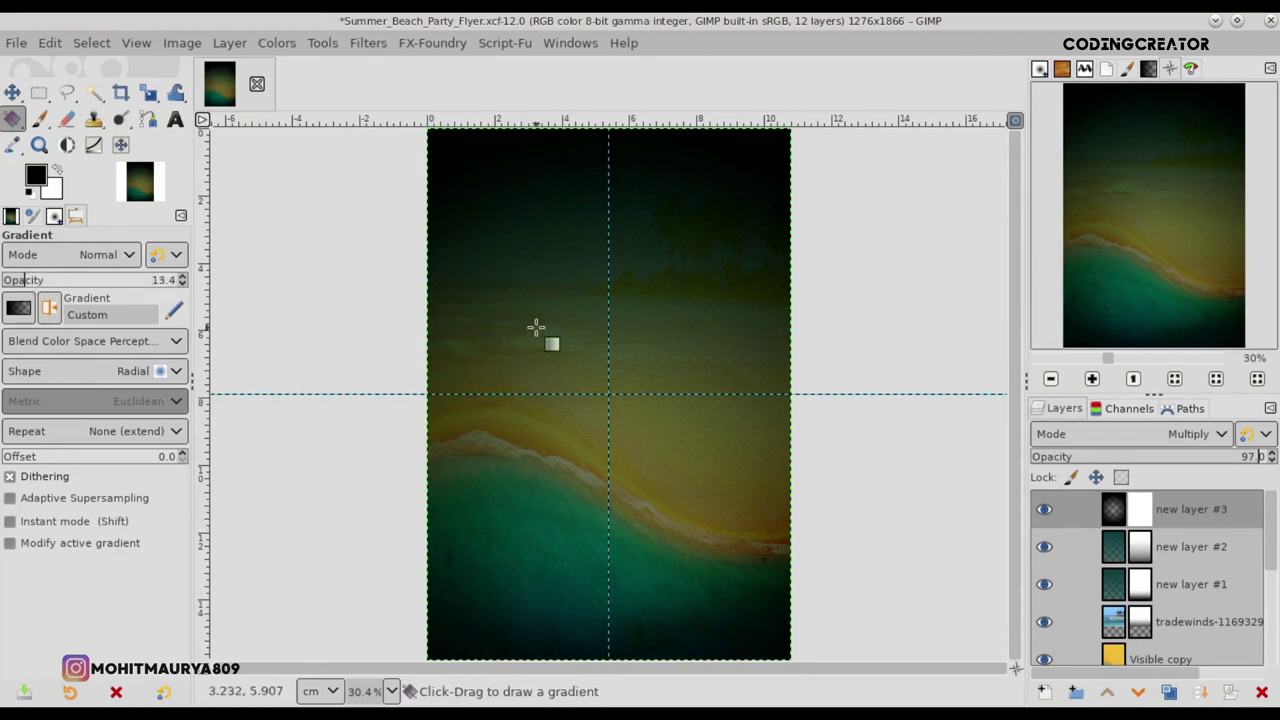
mouse_move(605, 392)
left_mouse_down()
mouse_move(923, 391)
mouse_move(900, 376)
left_mouse_up()
mouse_move(50, 285)
left_mouse_down()
mouse_move(251, 286)
mouse_move(120, 297)
left_mouse_up()
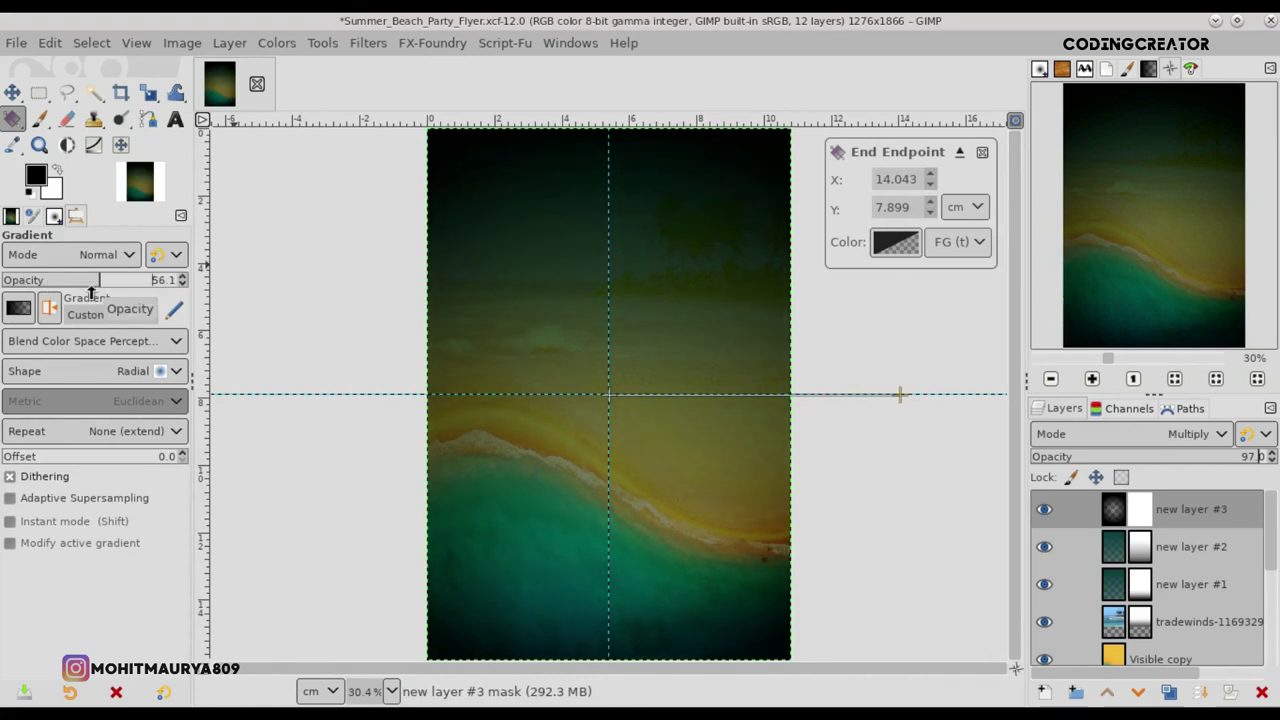
left_click_drag(85, 288, 84, 288)
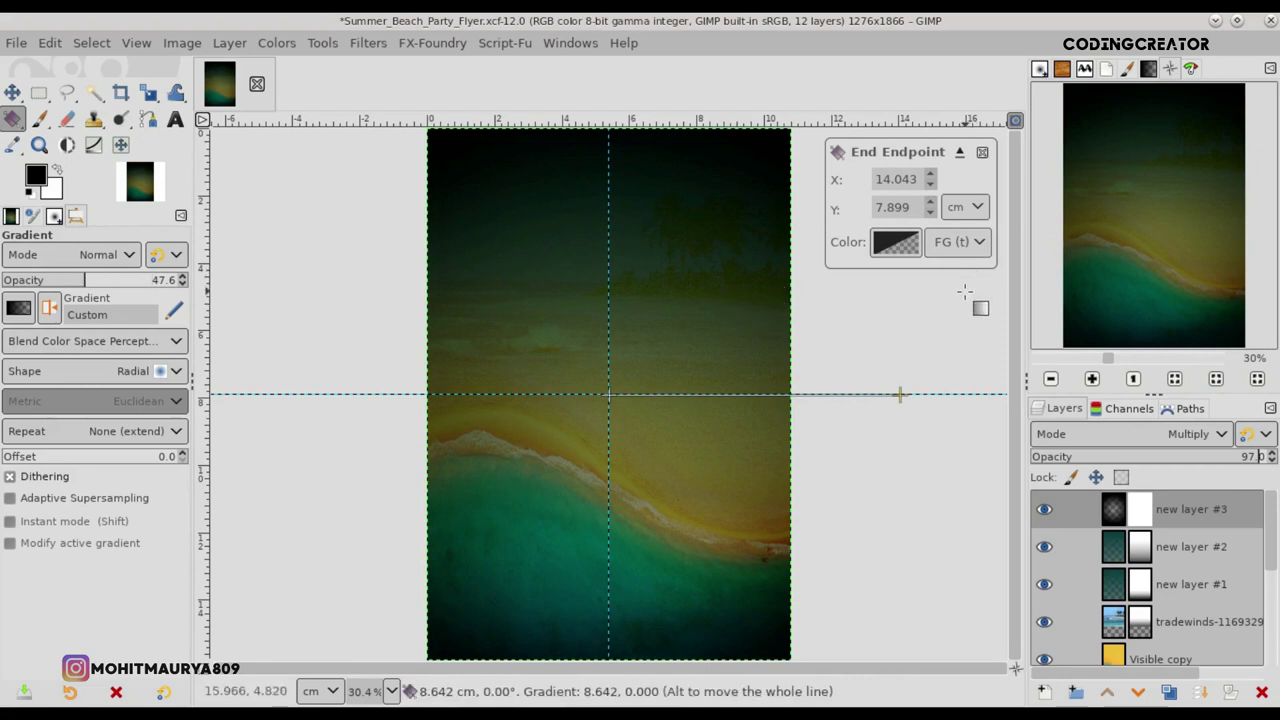
left_click_drag(900, 395, 903, 395)
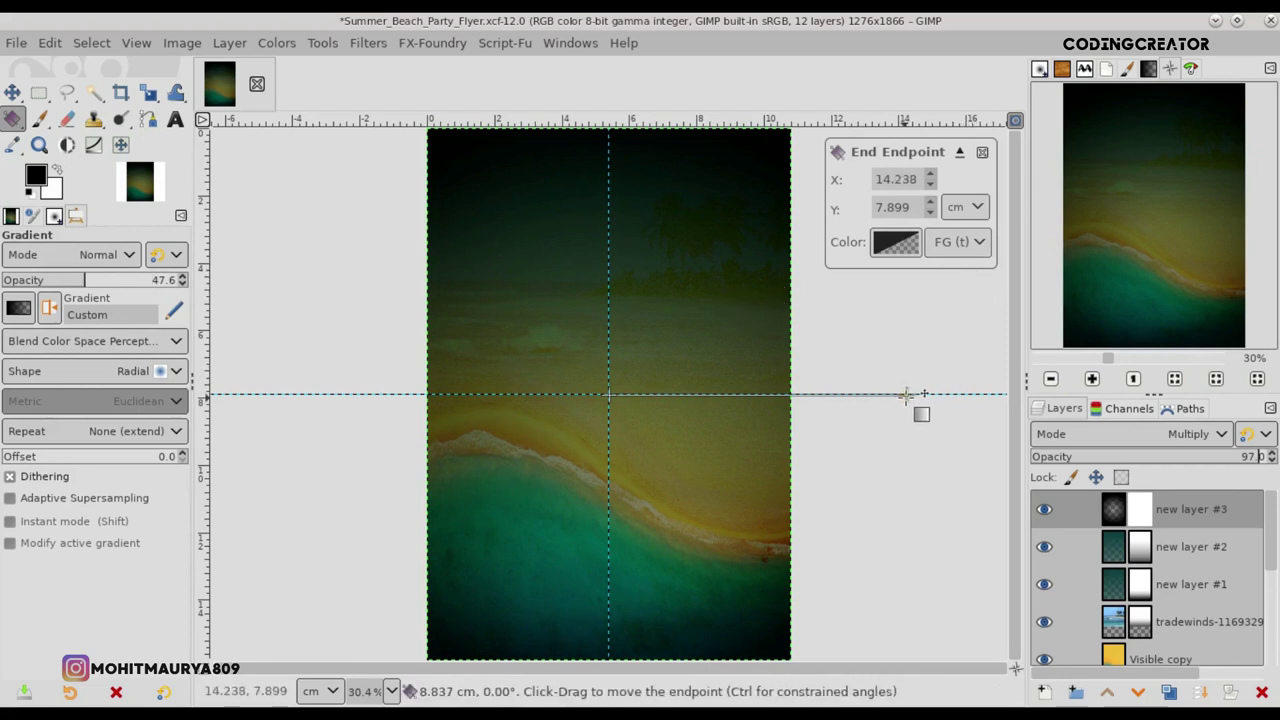
key("Return")
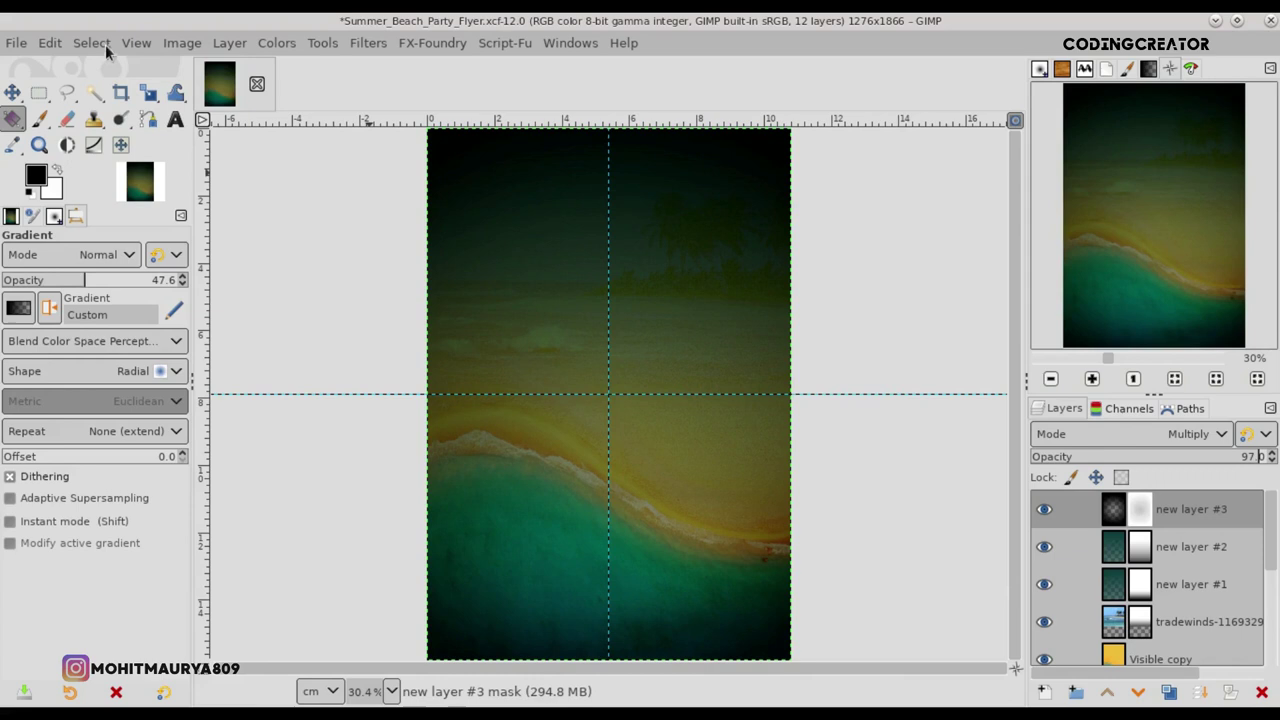
left_click(127, 50)
- Hide the guides, turn off snapping, and set the Gradient tool to linear at 100 opacity
left_click(200, 459)
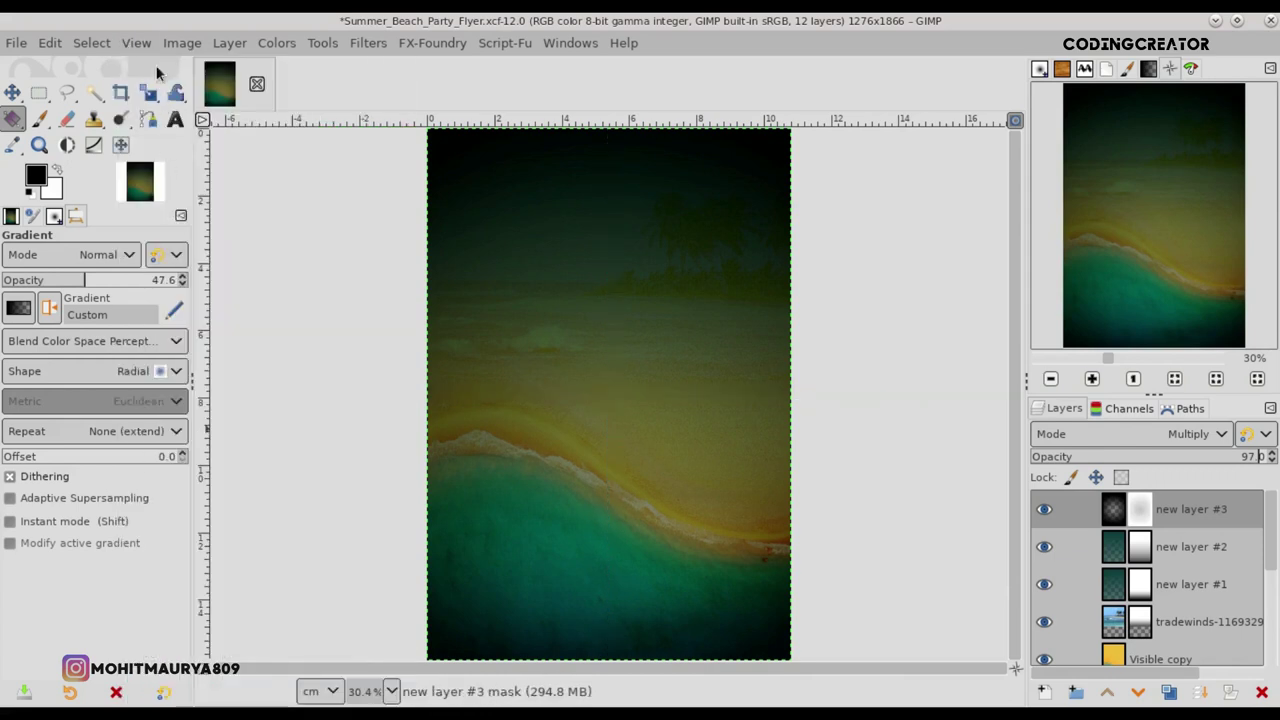
left_click(136, 46)
left_click(237, 590)
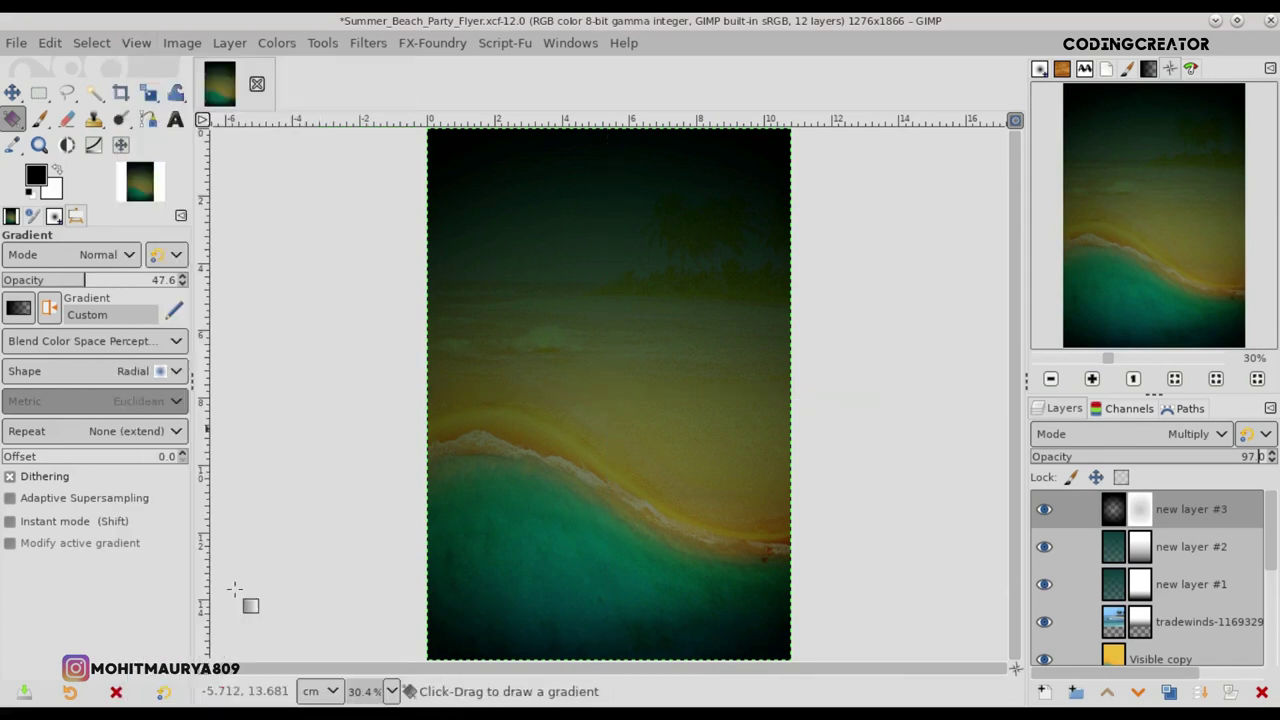
left_click(136, 44)
left_click(220, 543)
left_click_drag(104, 283, 188, 283)
left_click(130, 371)
left_click(66, 318)
- Draw a top-down vertical gradient on the mask at about 37 opacity and commit it
key("minus")
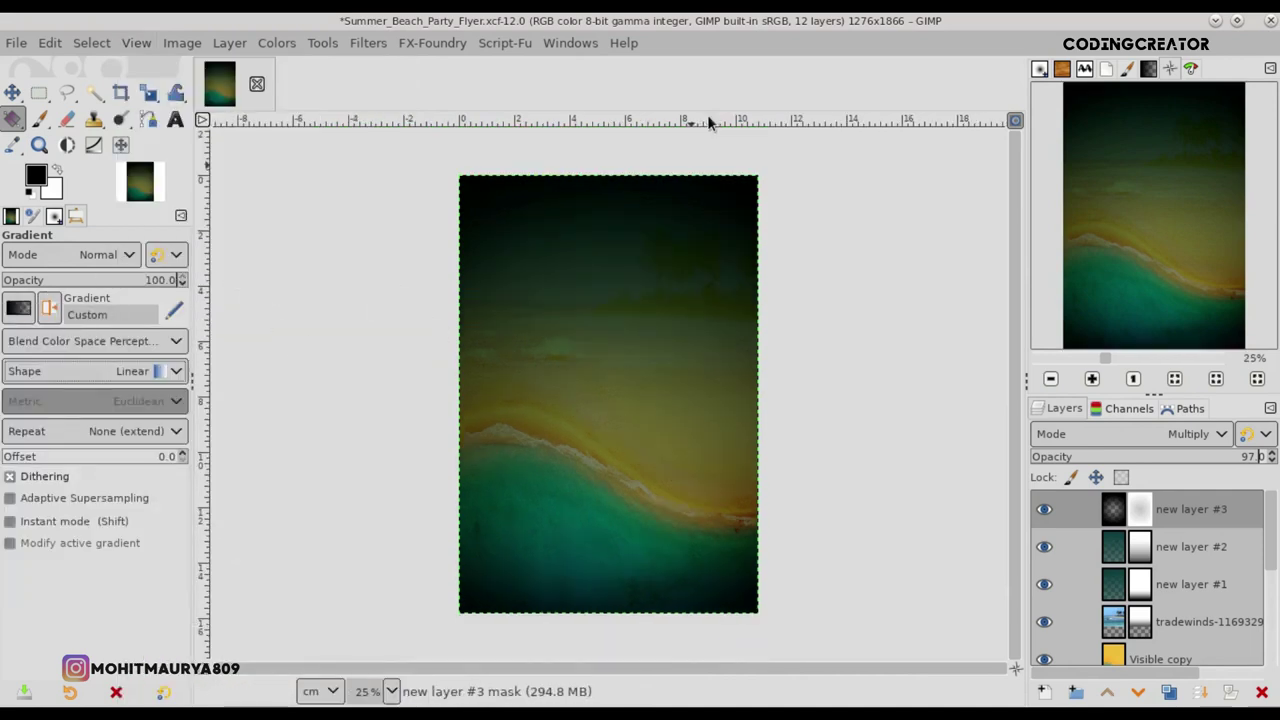
left_click_drag(607, 147, 610, 327)
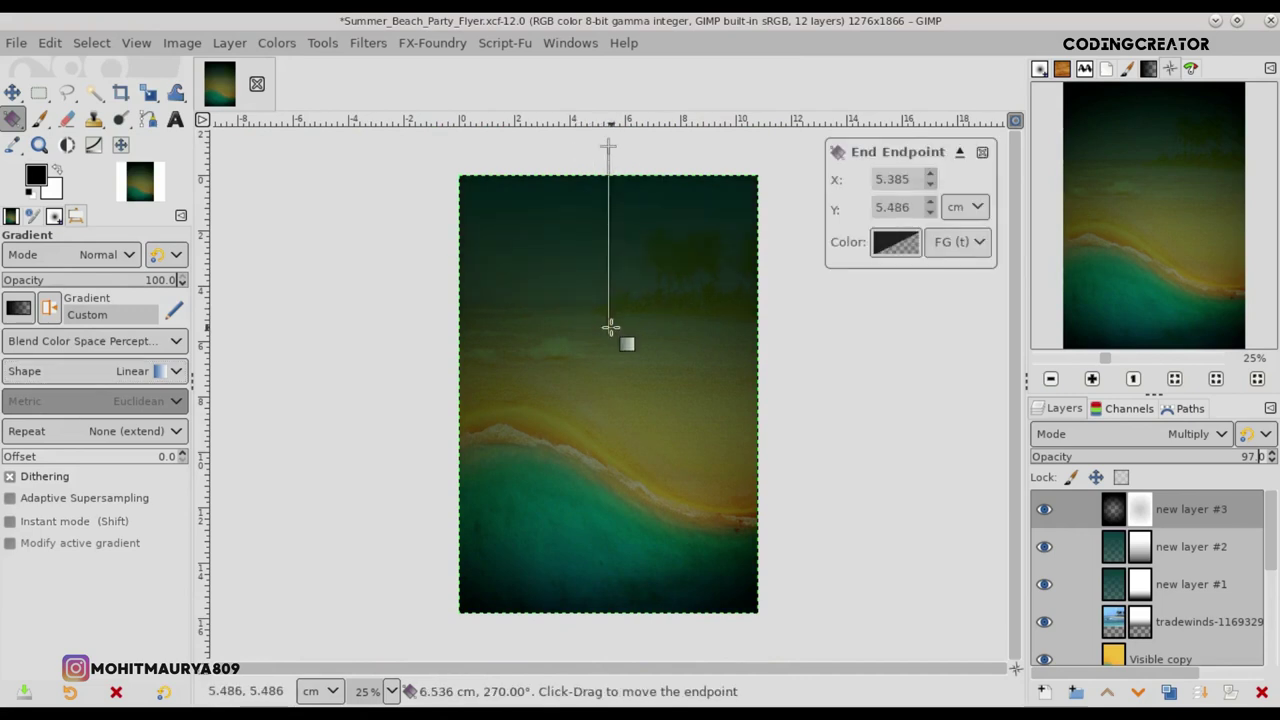
left_click(101, 281)
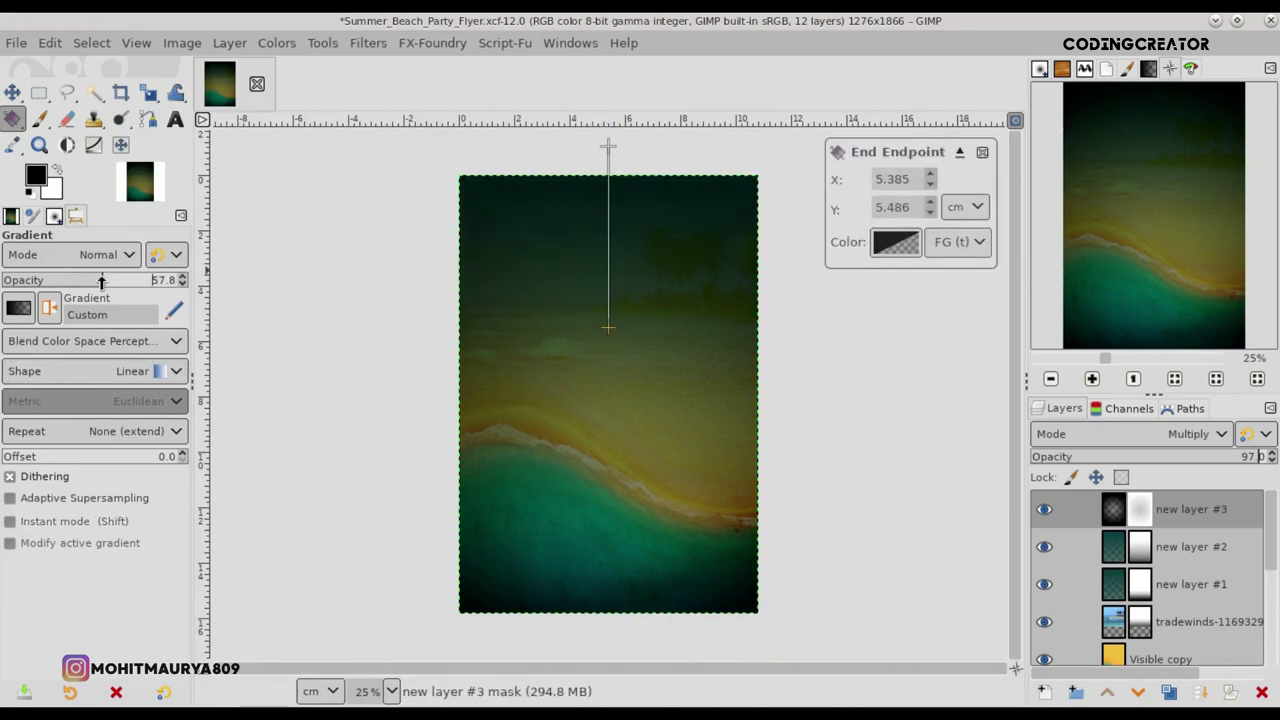
left_click_drag(65, 281, 66, 281)
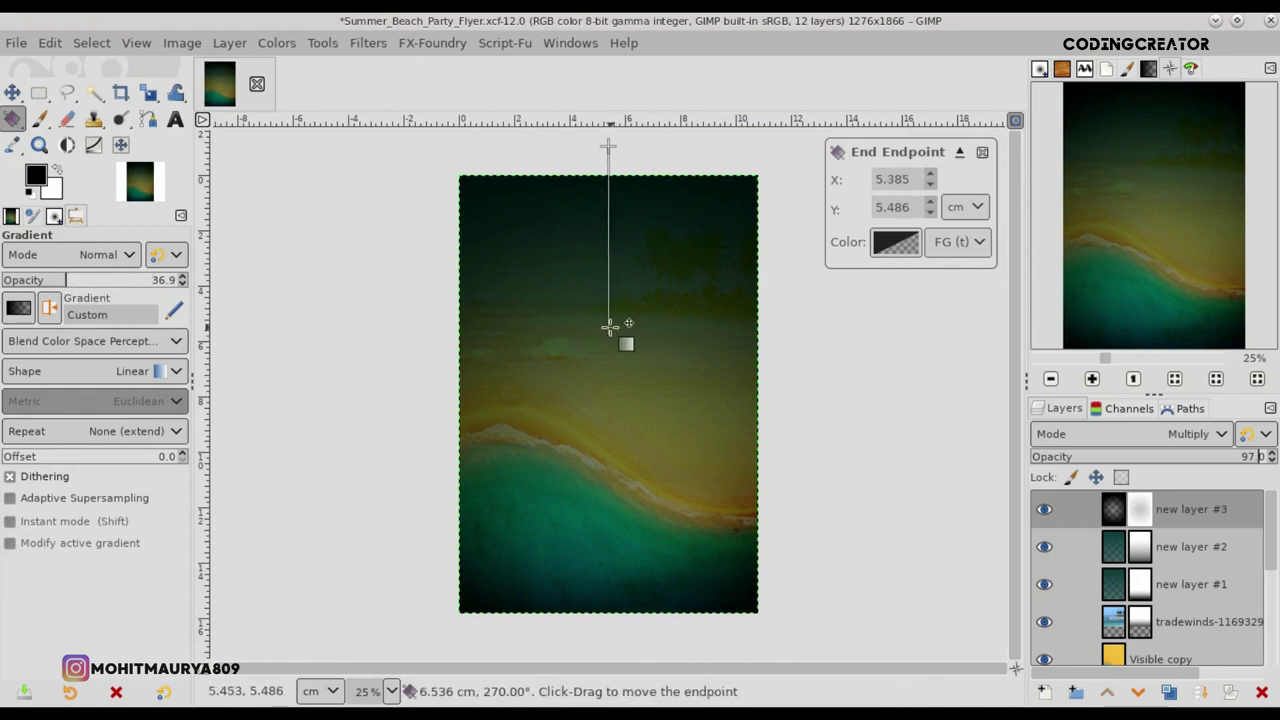
key("Return")
- Blend a faint 1-opacity gradient up from below the bottom edge, then restore 100 opacity
left_click_drag(618, 636, 618, 475)
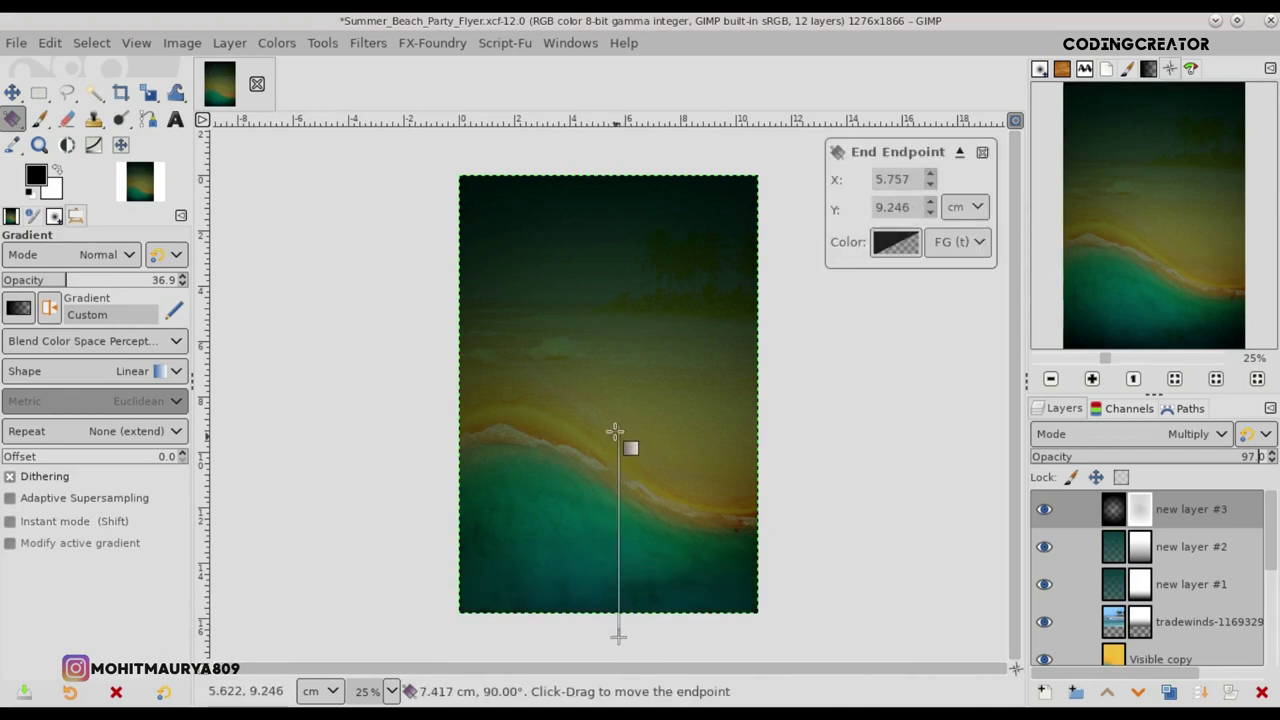
left_click_drag(55, 287, 5, 287)
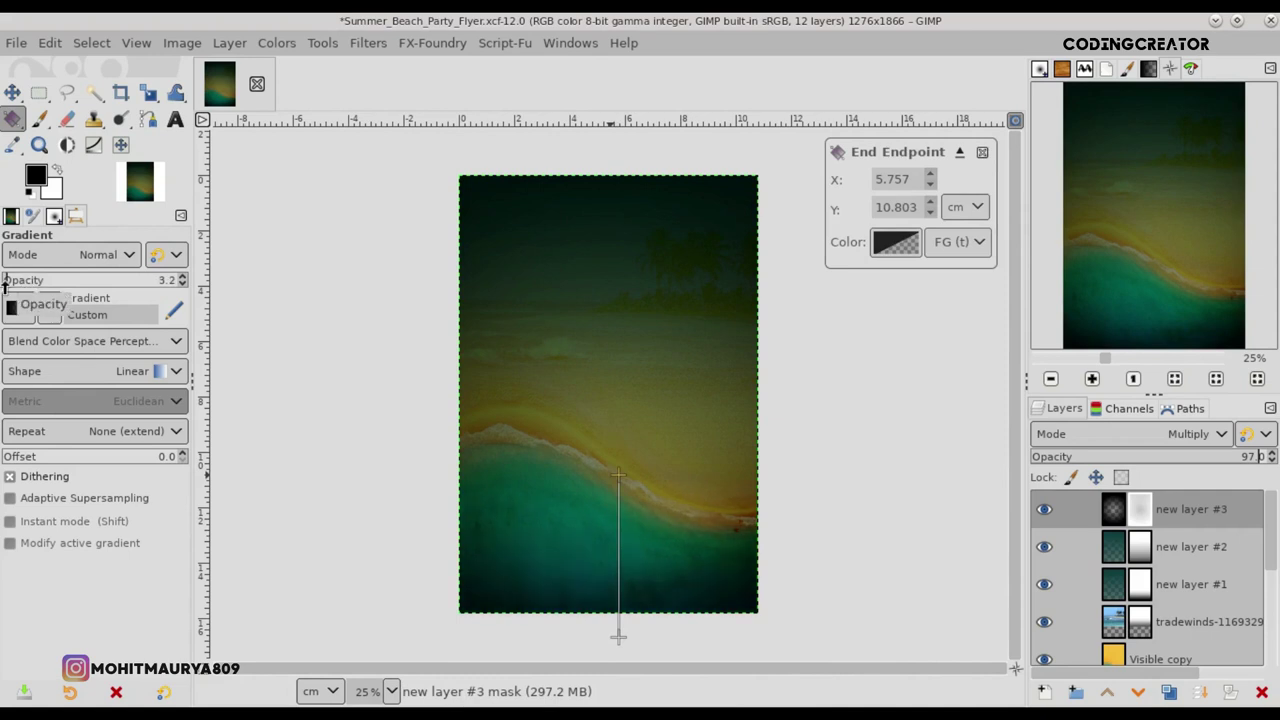
left_click_drag(5, 285, 2, 285)
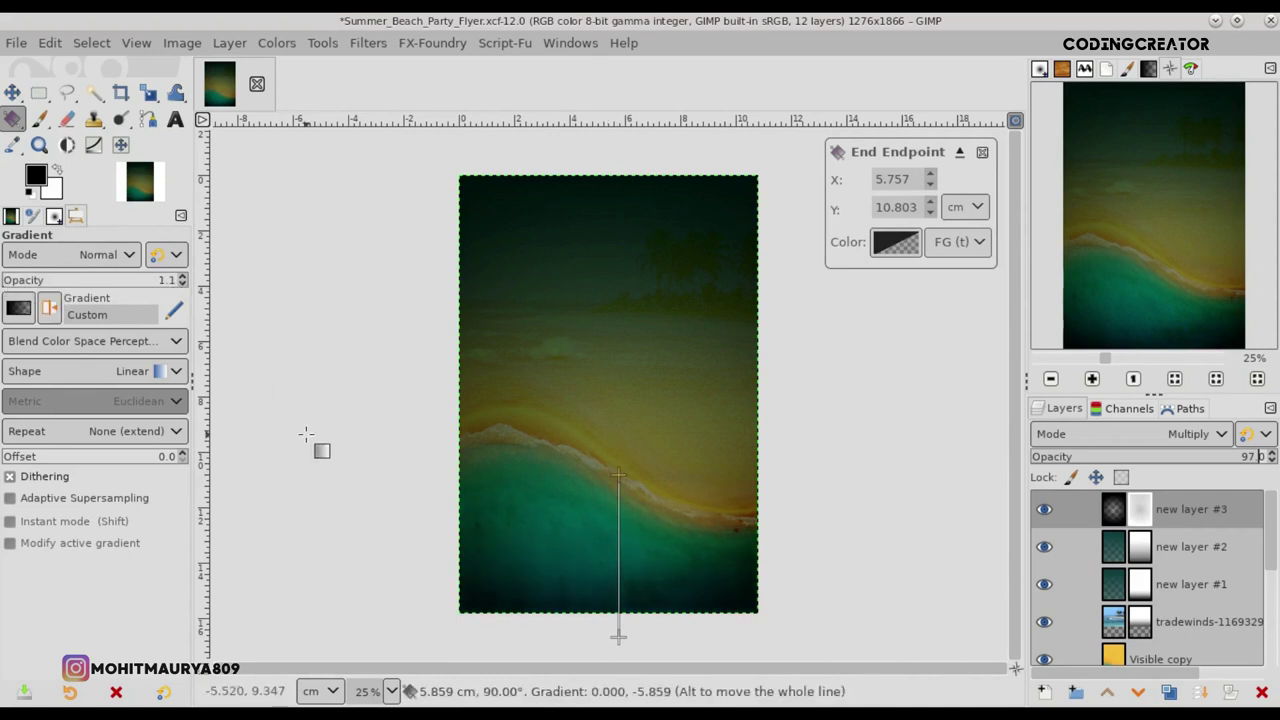
left_click_drag(618, 636, 618, 662)
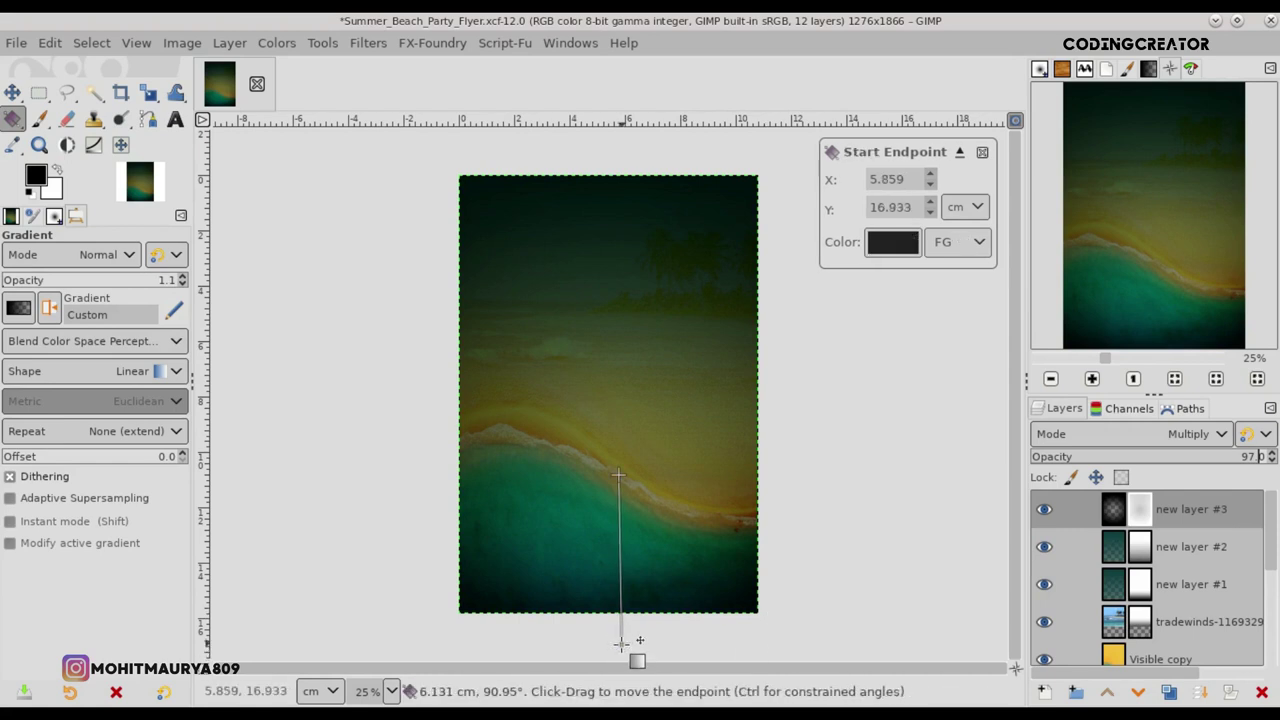
key("Return")
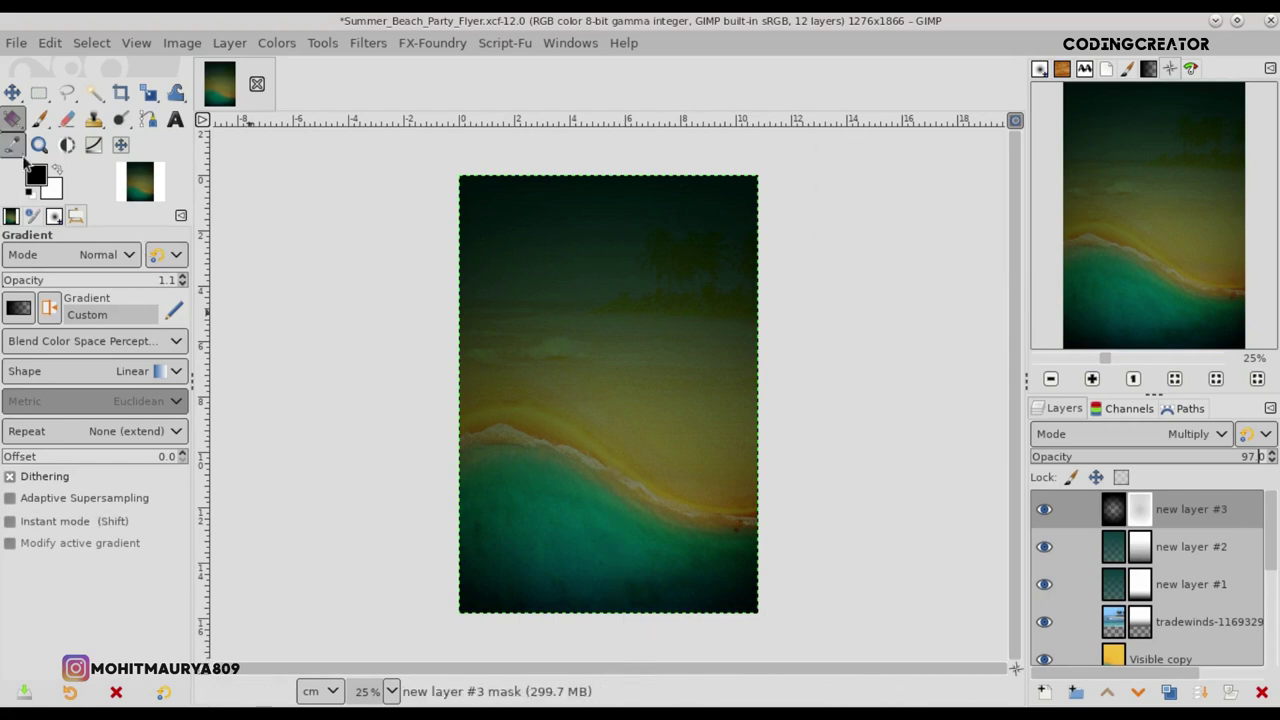
left_click_drag(5, 280, 186, 280)
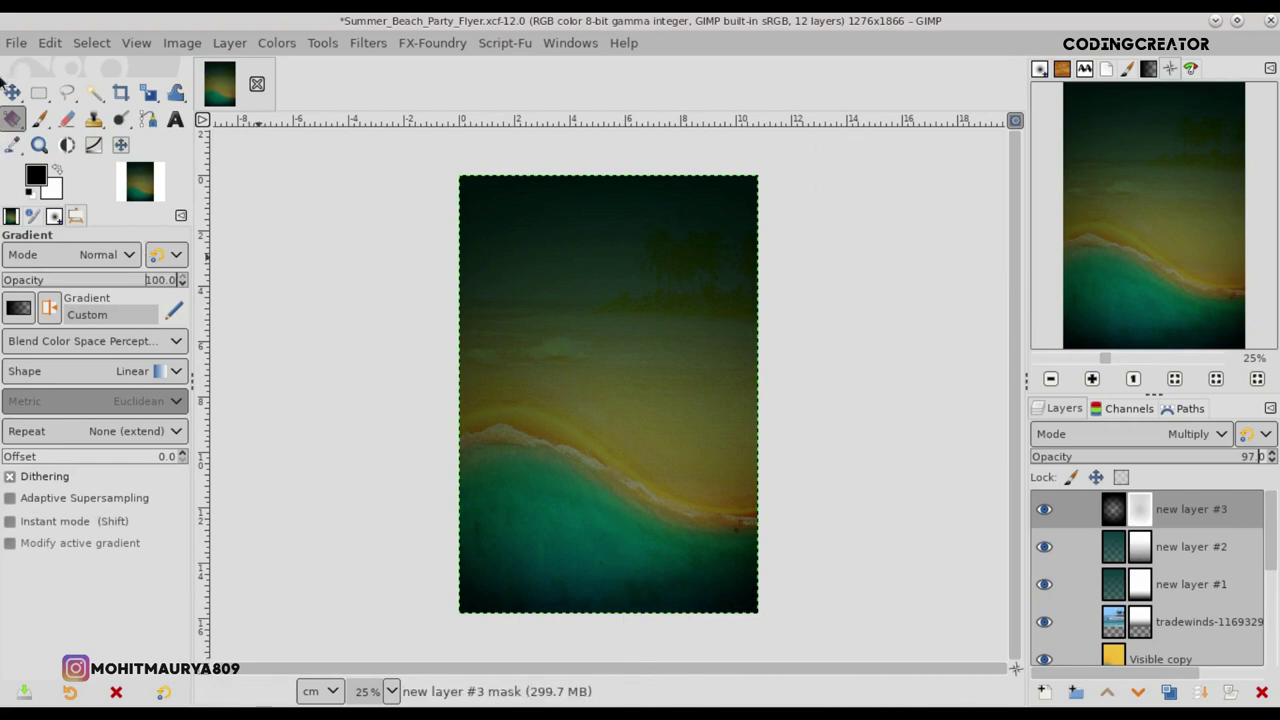
- Fit the flyer in the window and add transparent new layer #4
left_click(12, 91)
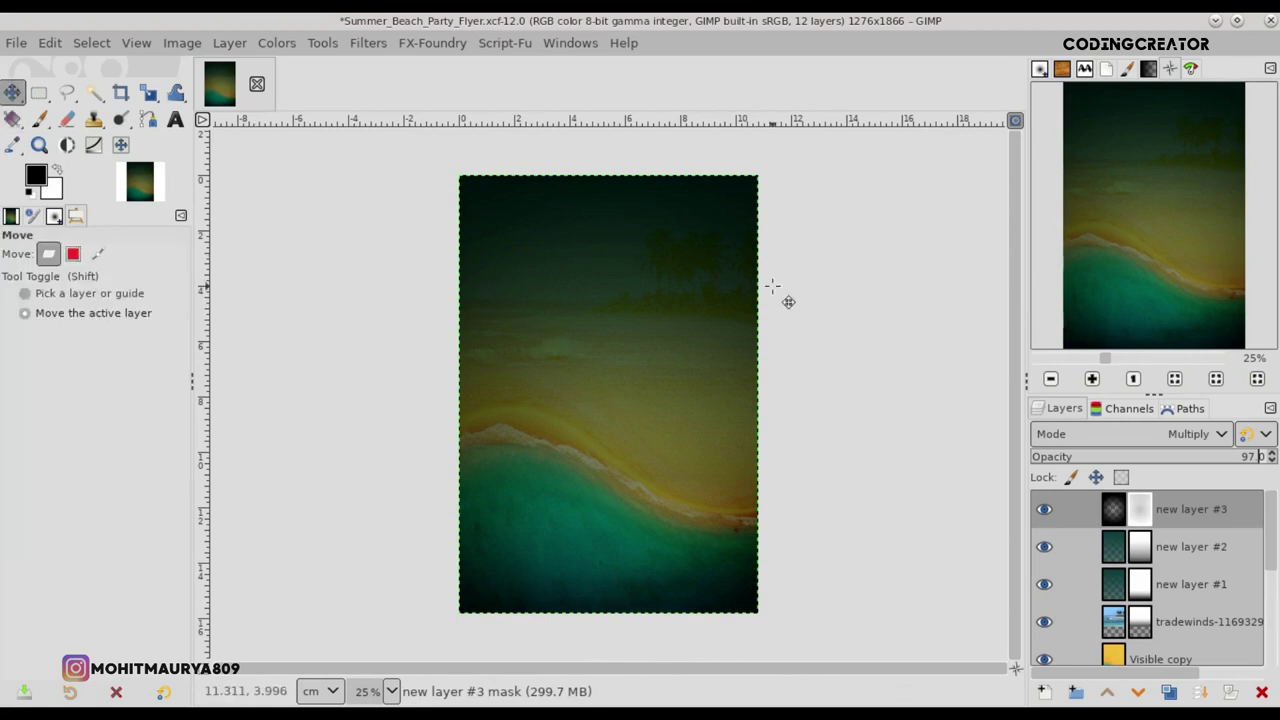
left_click(1016, 121)
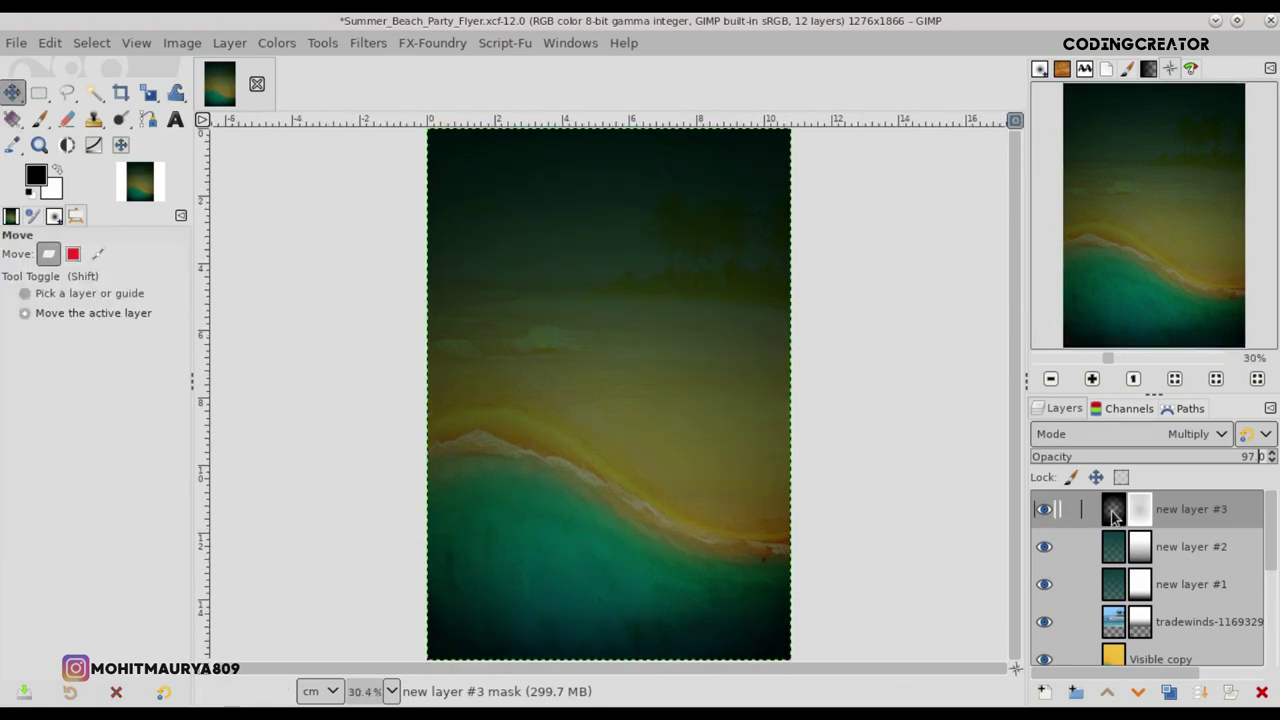
left_click(1047, 690)
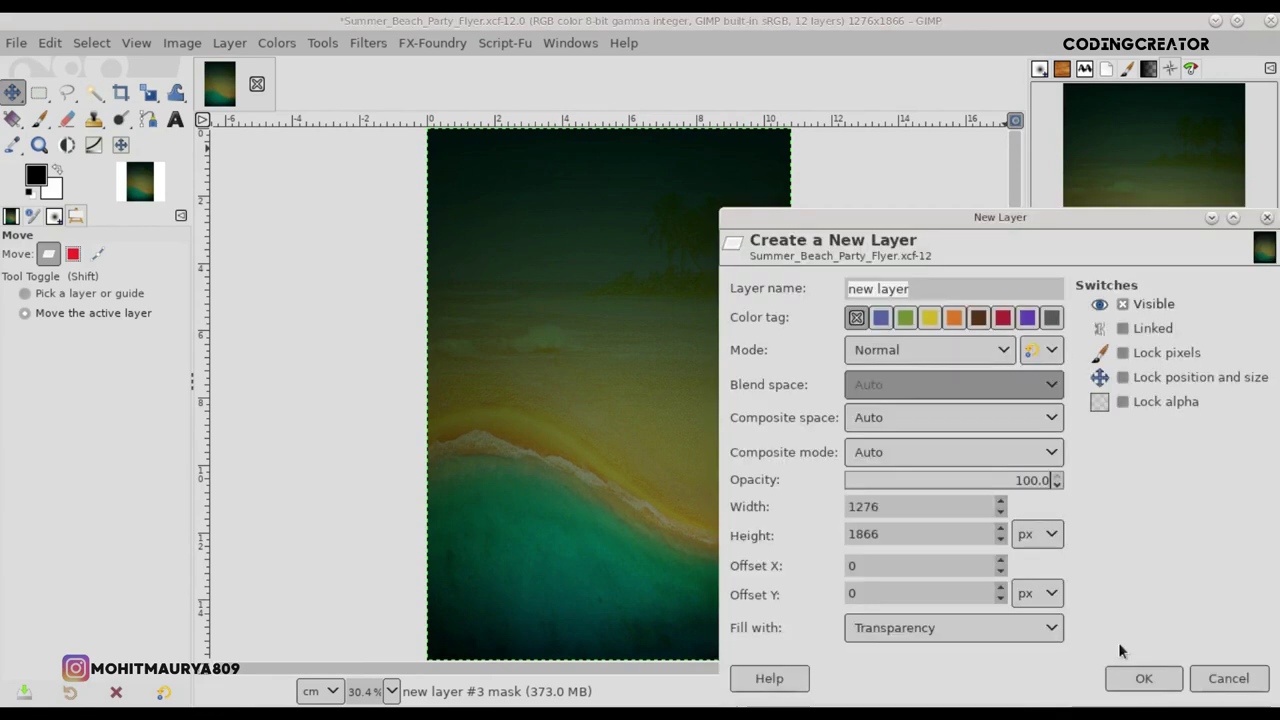
left_click(1143, 677)
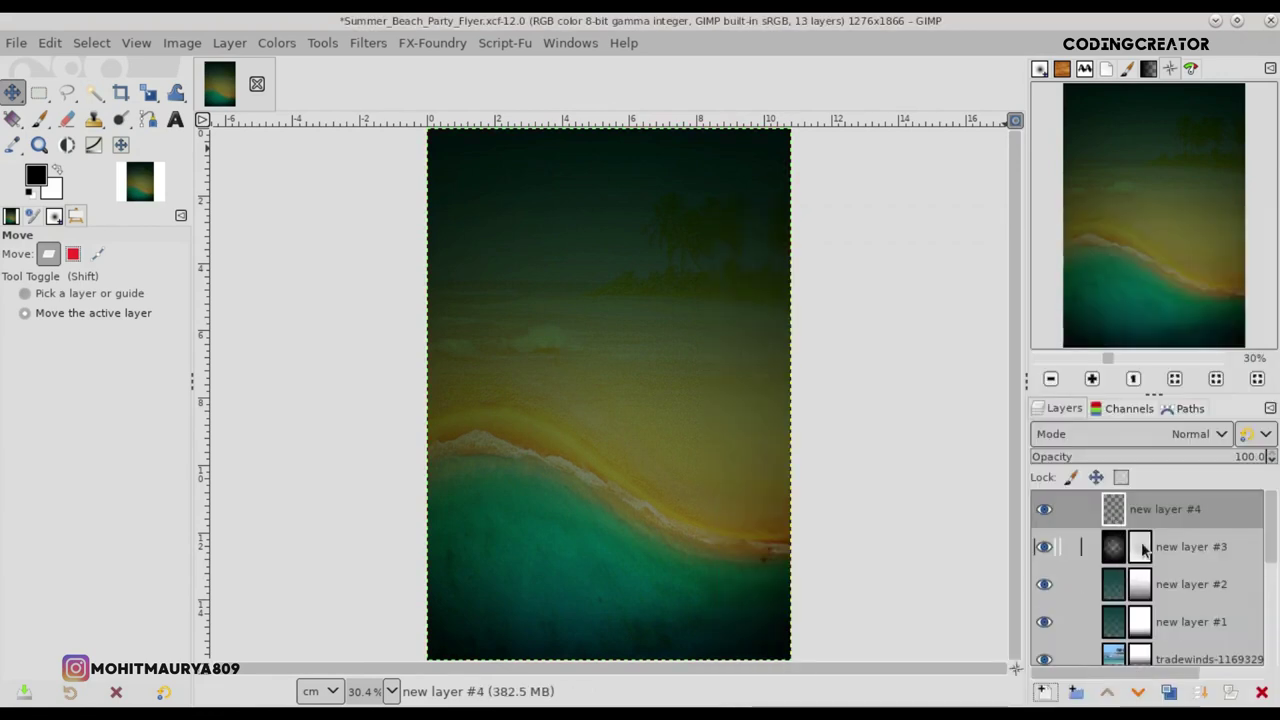
- Paint a large orange (faa71a) glow at the canvas centre with the Paintbrush
left_click(40, 119)
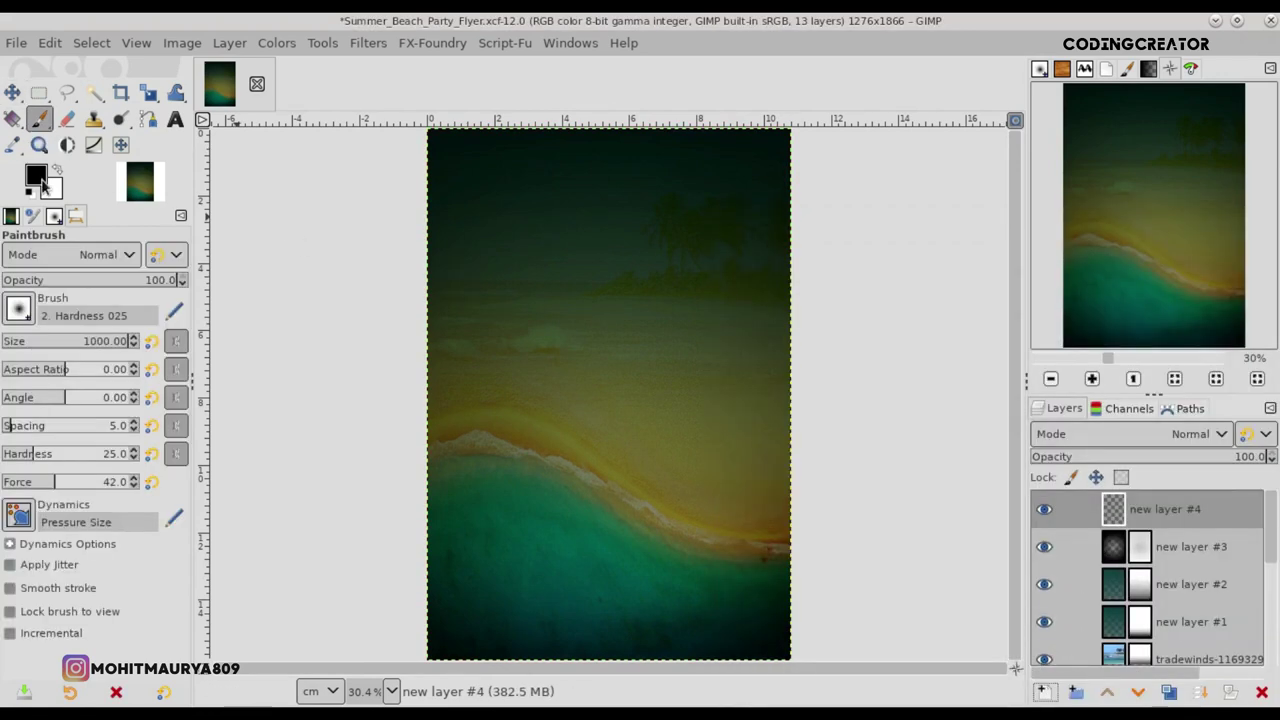
left_click(43, 184)
left_click(322, 340)
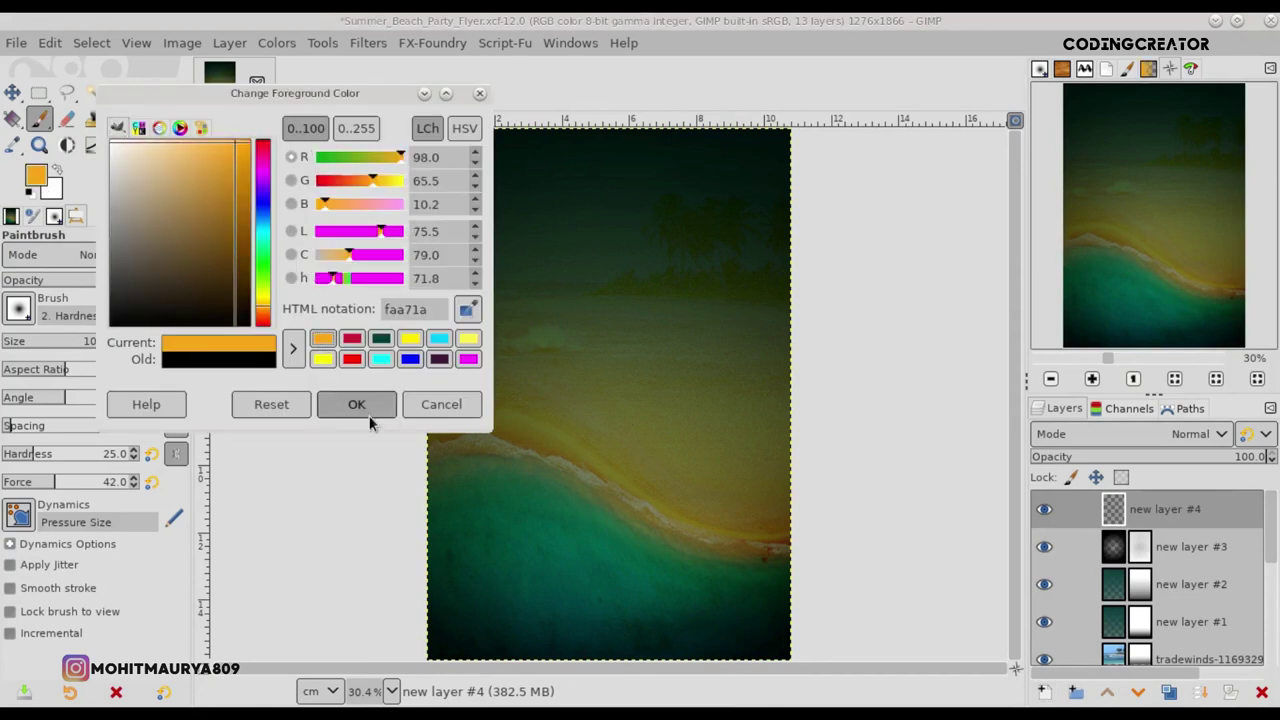
left_click(356, 404)
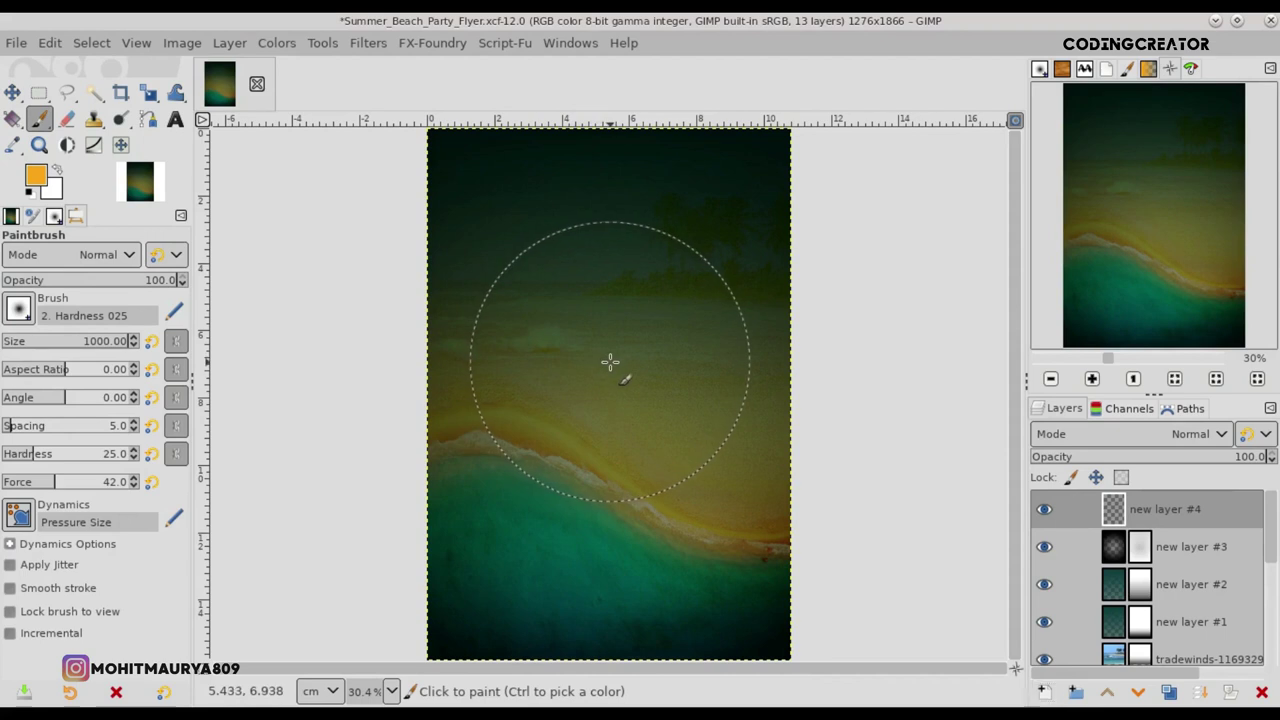
left_click(610, 362)
- Crop the glow layer to its content and move it to the flyer's top-right
left_click(10, 92)
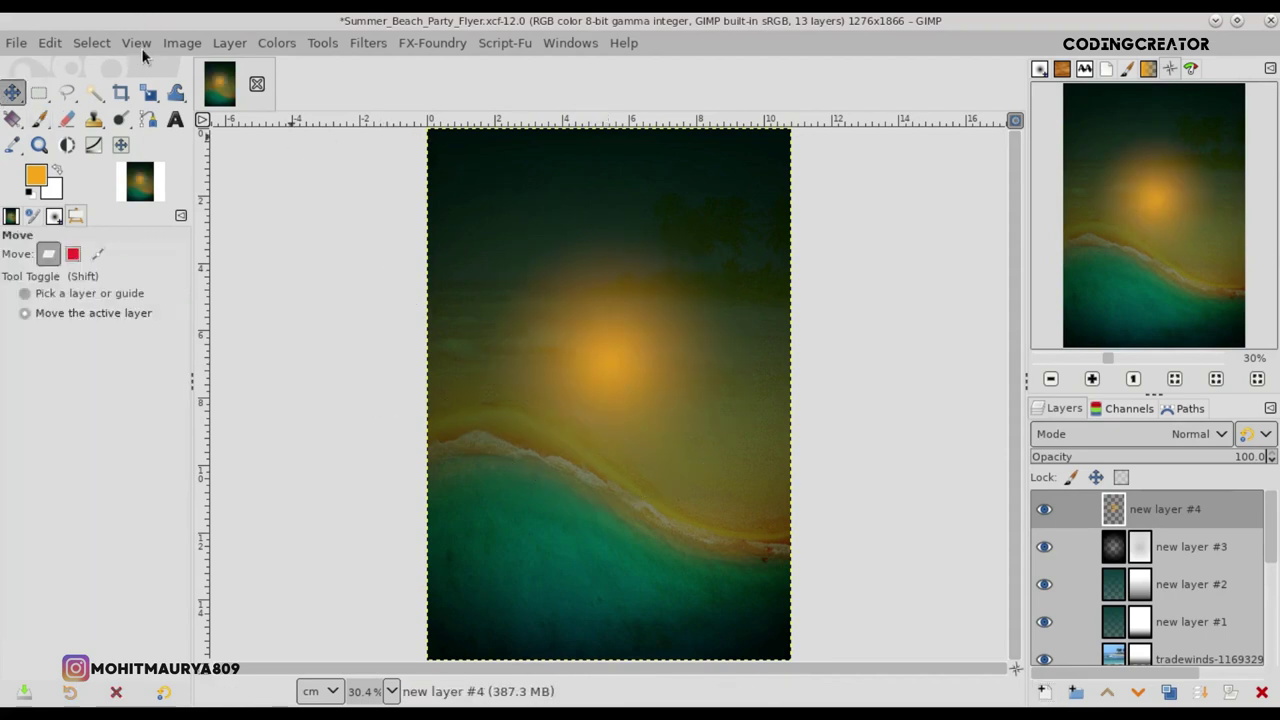
left_click(229, 43)
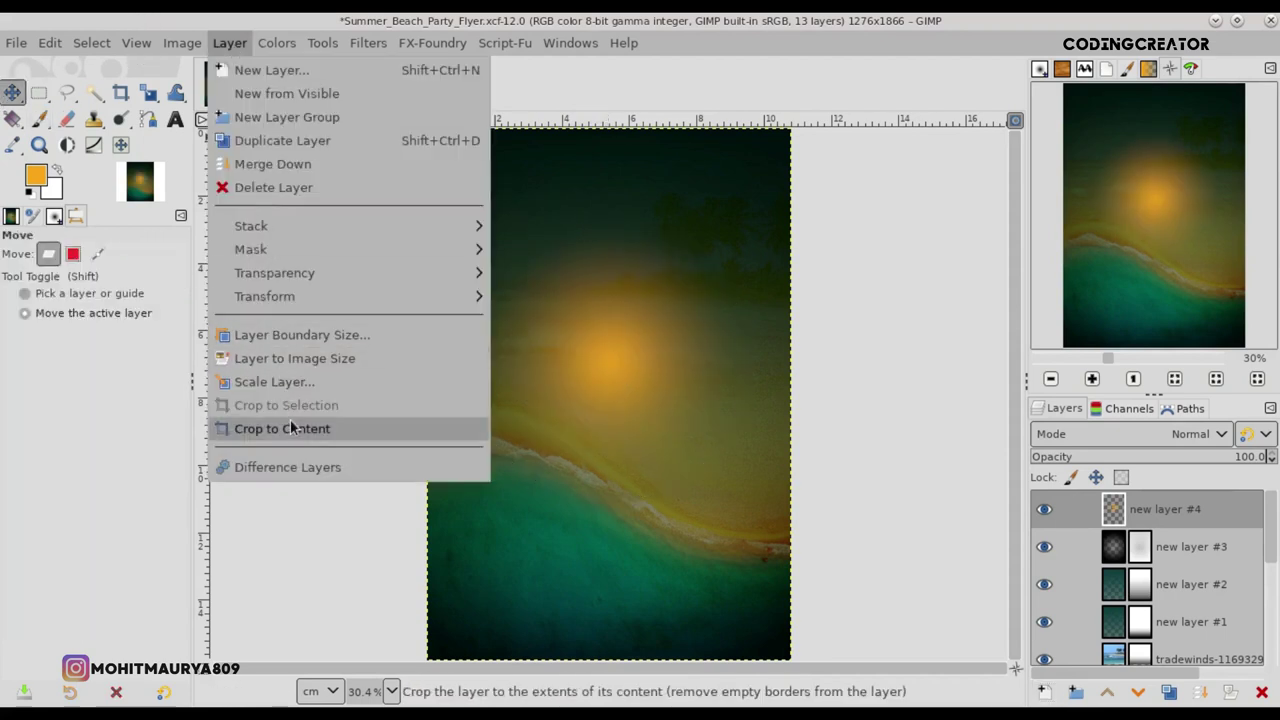
left_click(294, 427)
left_click_drag(600, 370, 727, 193)
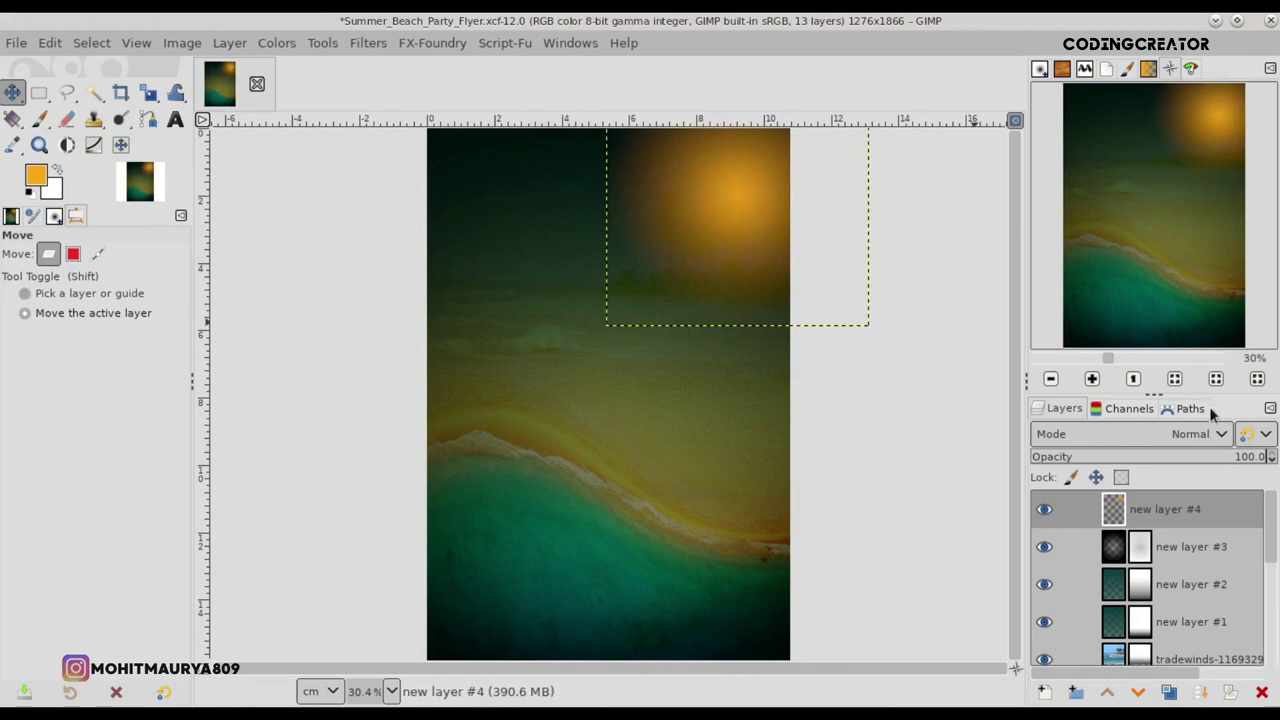
- Try Linear burn, Multiply and Difference, then blend the glow layer in Exclusion mode
left_click(1184, 436)
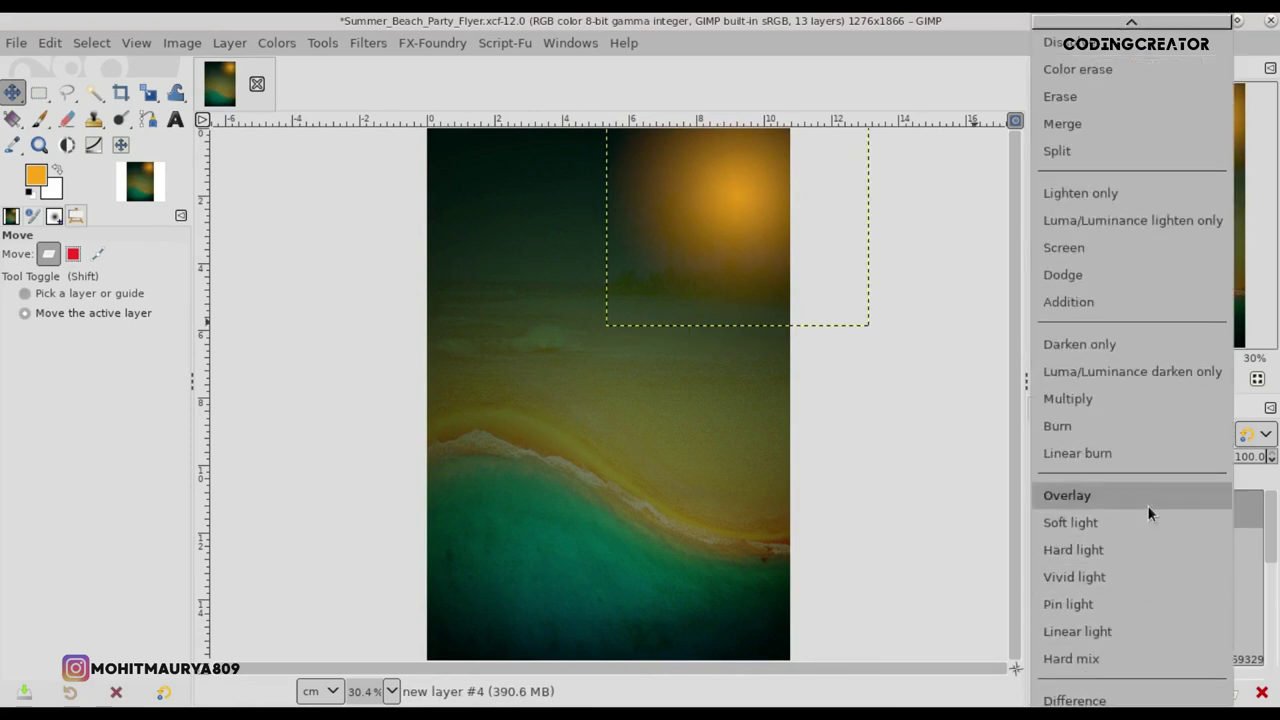
left_click(1147, 458)
left_click(1150, 434)
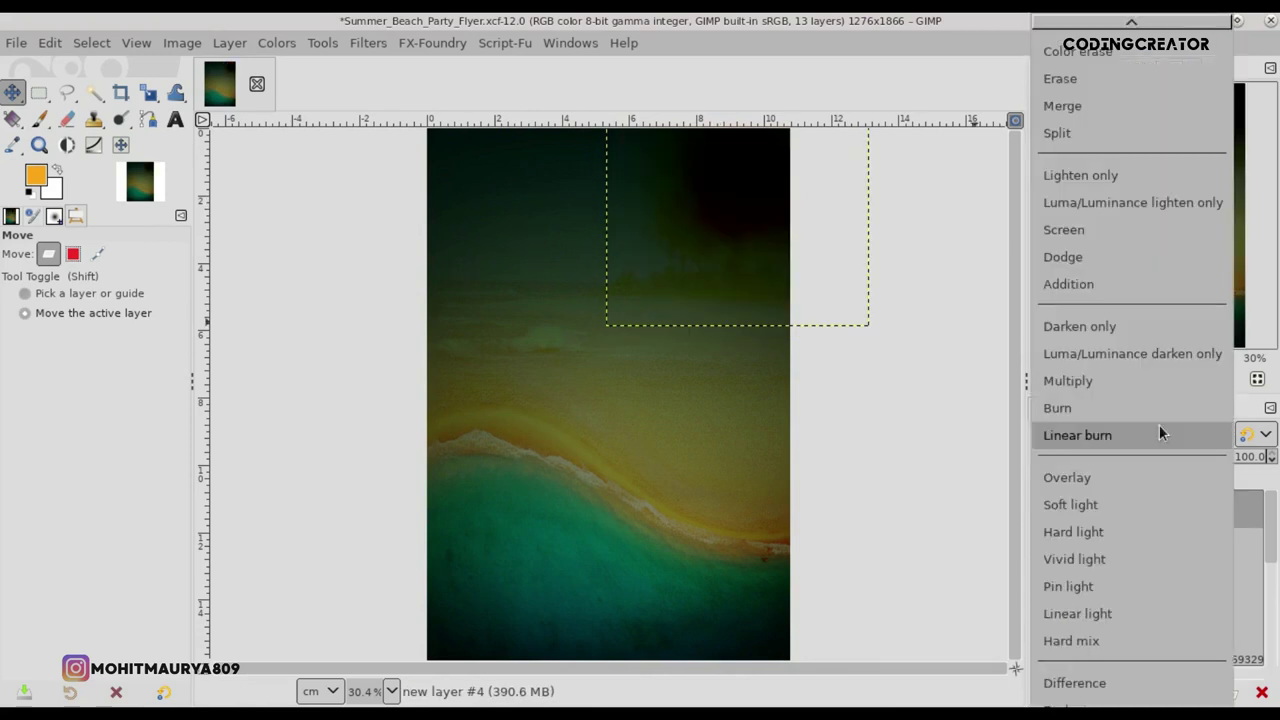
left_click(1152, 381)
left_click(1145, 430)
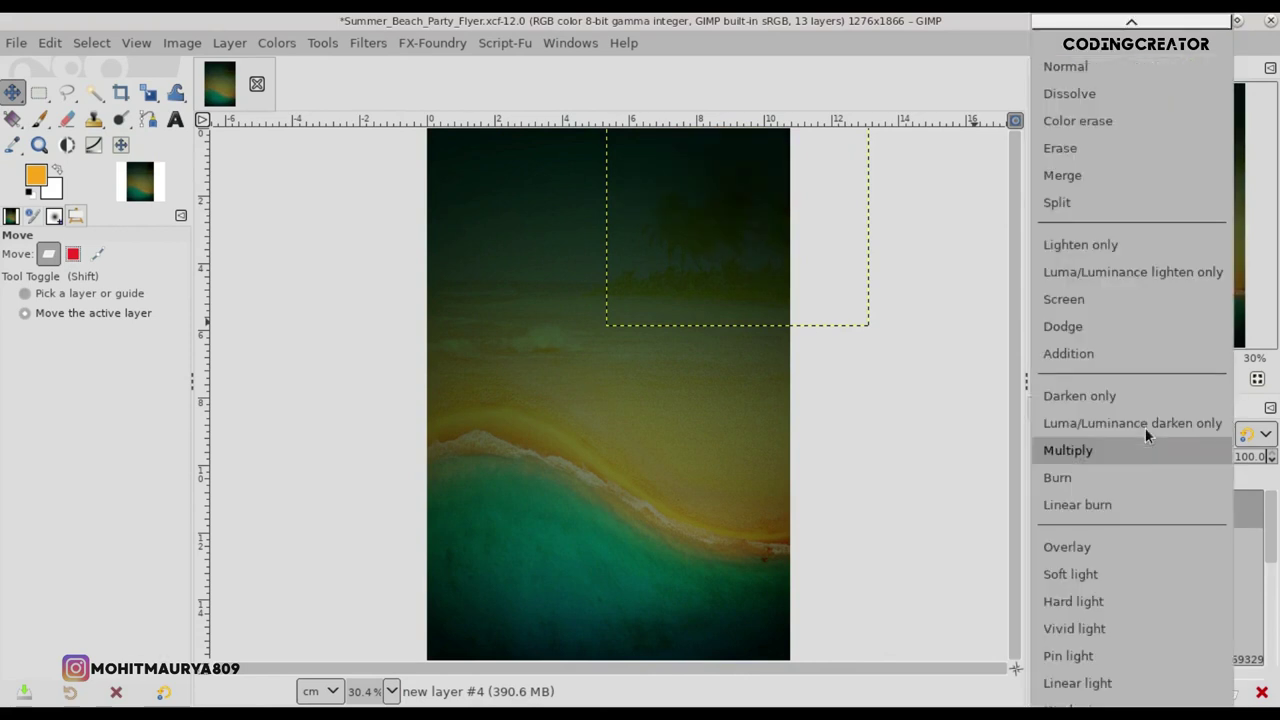
scroll(1100, 545, "down", 3)
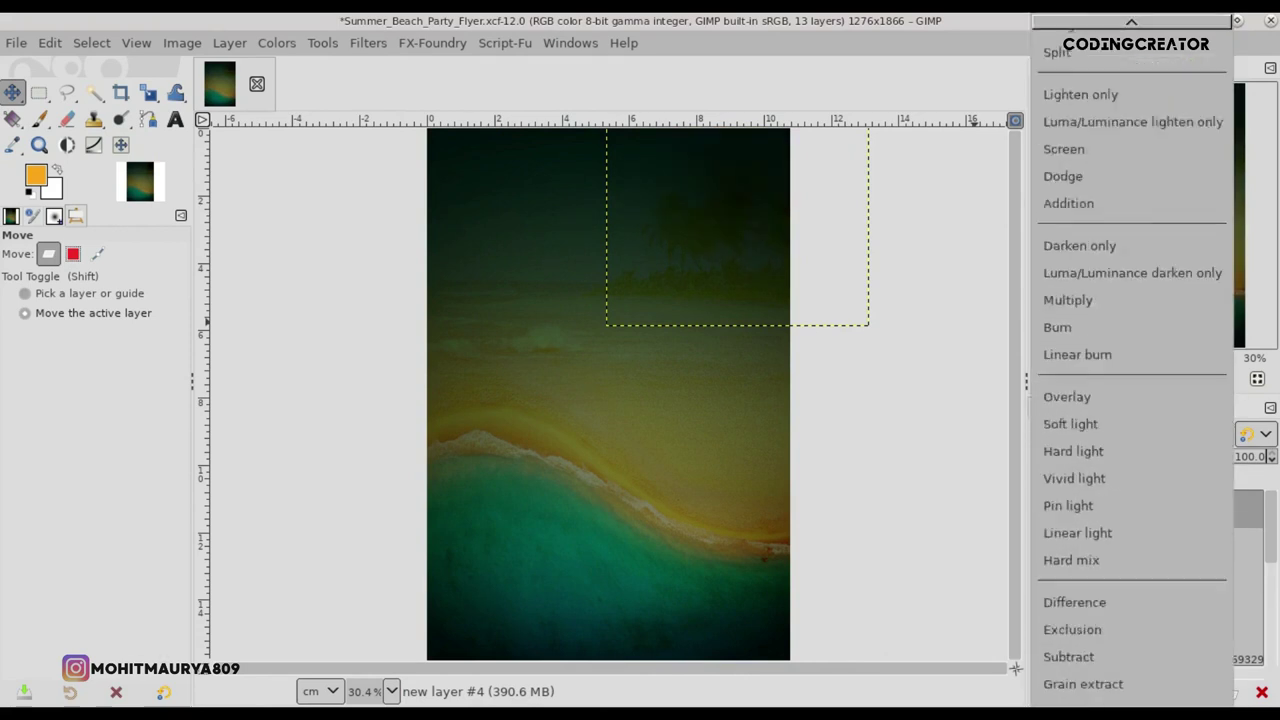
scroll(1090, 548, "down", 4)
left_click(1090, 405)
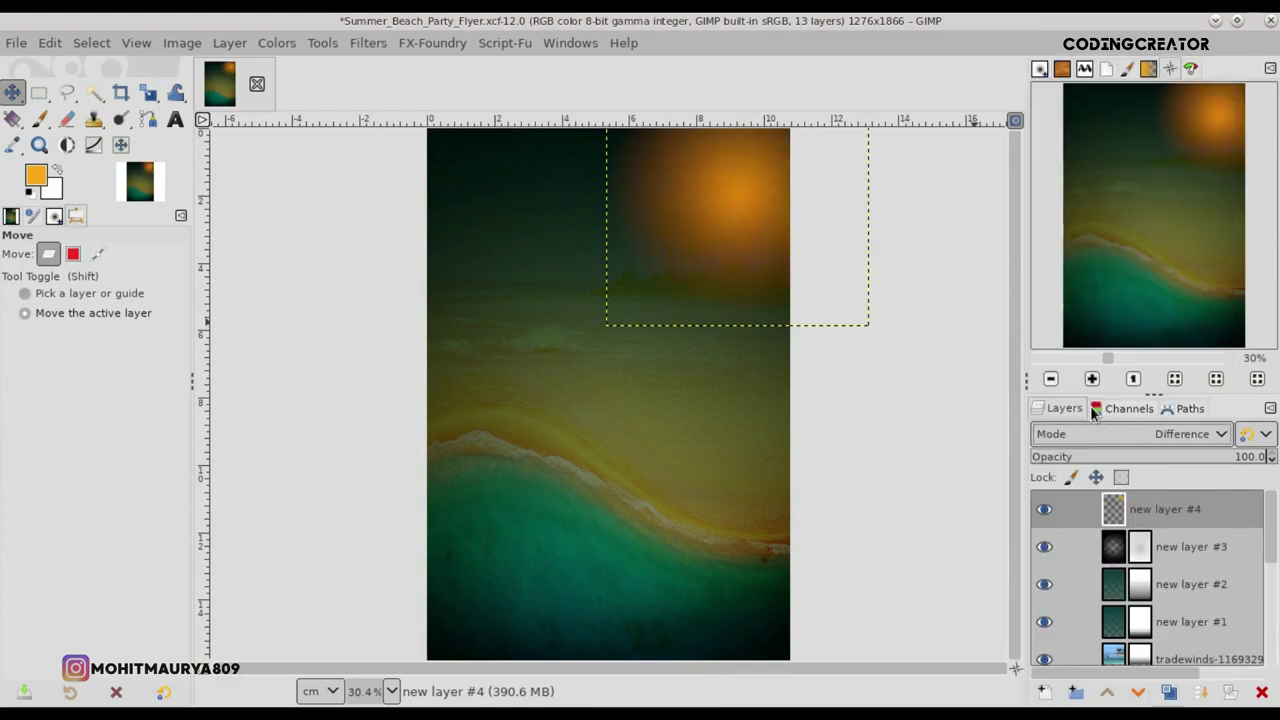
left_click(1155, 437)
left_click(1137, 462)
left_click_drag(782, 200, 794, 183)
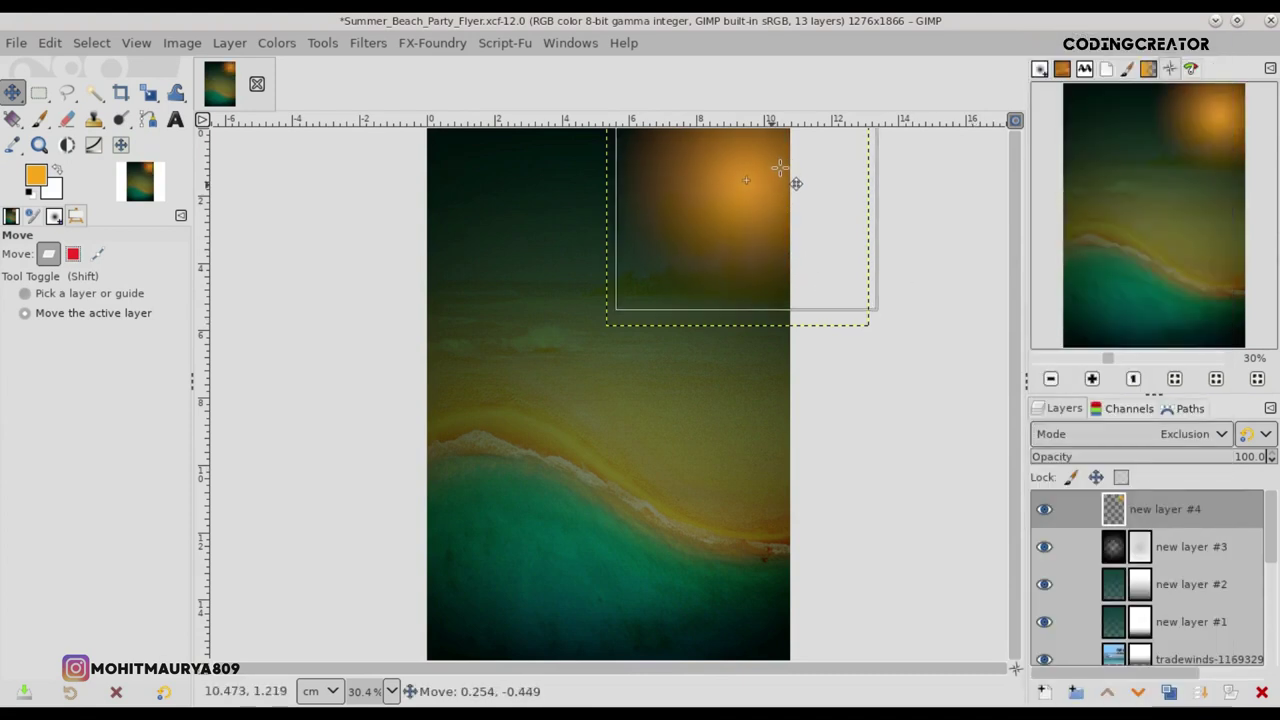
- Scale the glow layer up to 1126×1126 pixels and settle it in the top-right corner
key("shift+s")
left_click(700, 237)
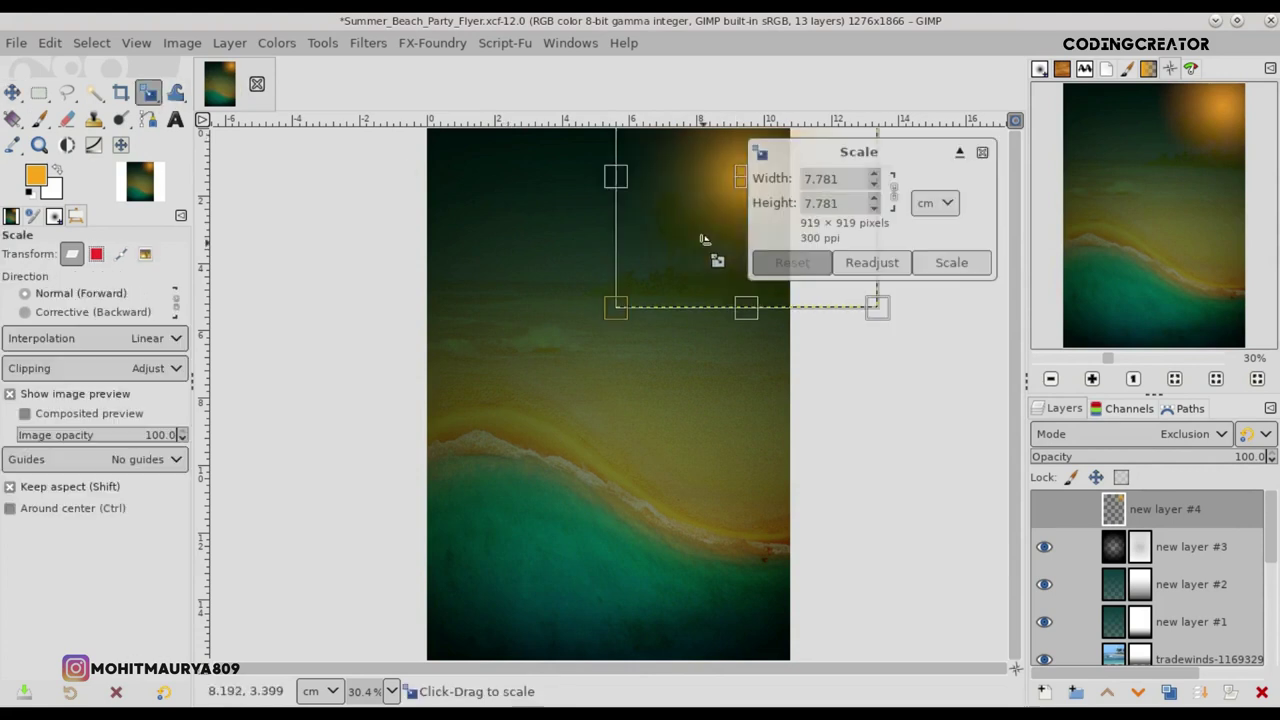
left_click_drag(629, 314, 557, 364)
key("Return")
key("m")
left_click_drag(717, 278, 748, 258)
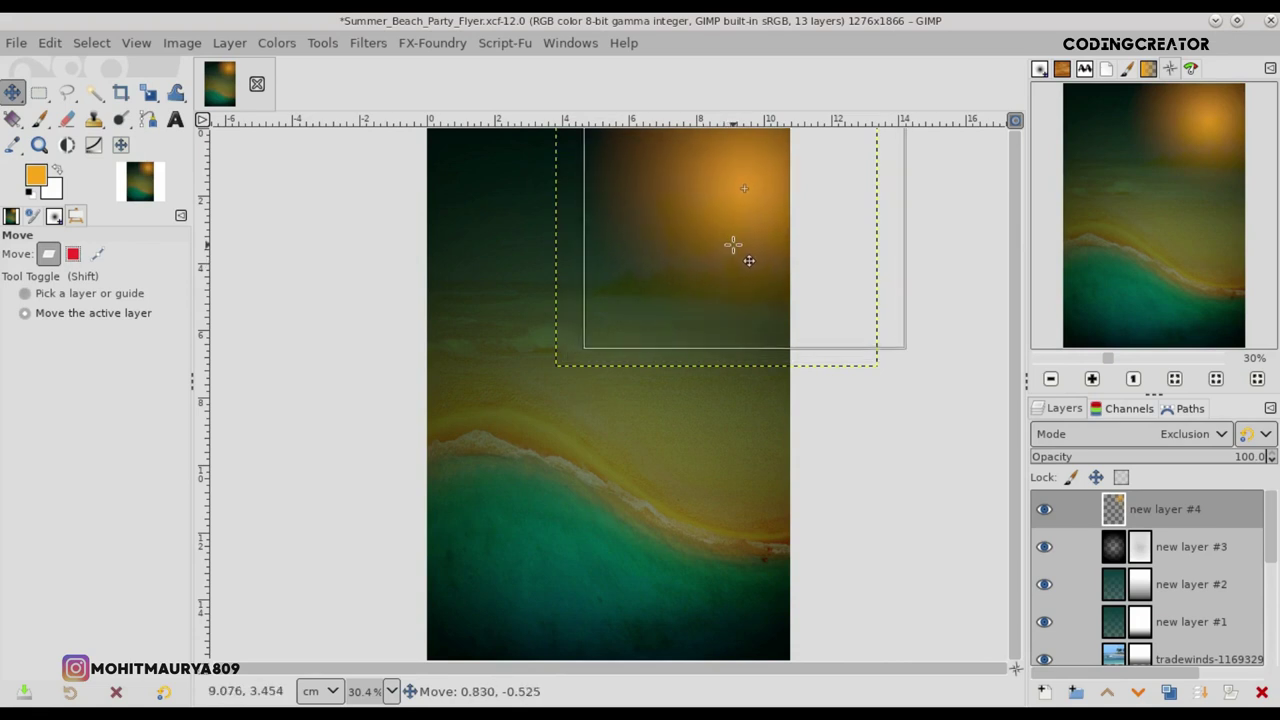
left_click_drag(748, 258, 750, 256)
- Lower new layer #4's opacity and add new layer #5
left_click(1108, 552)
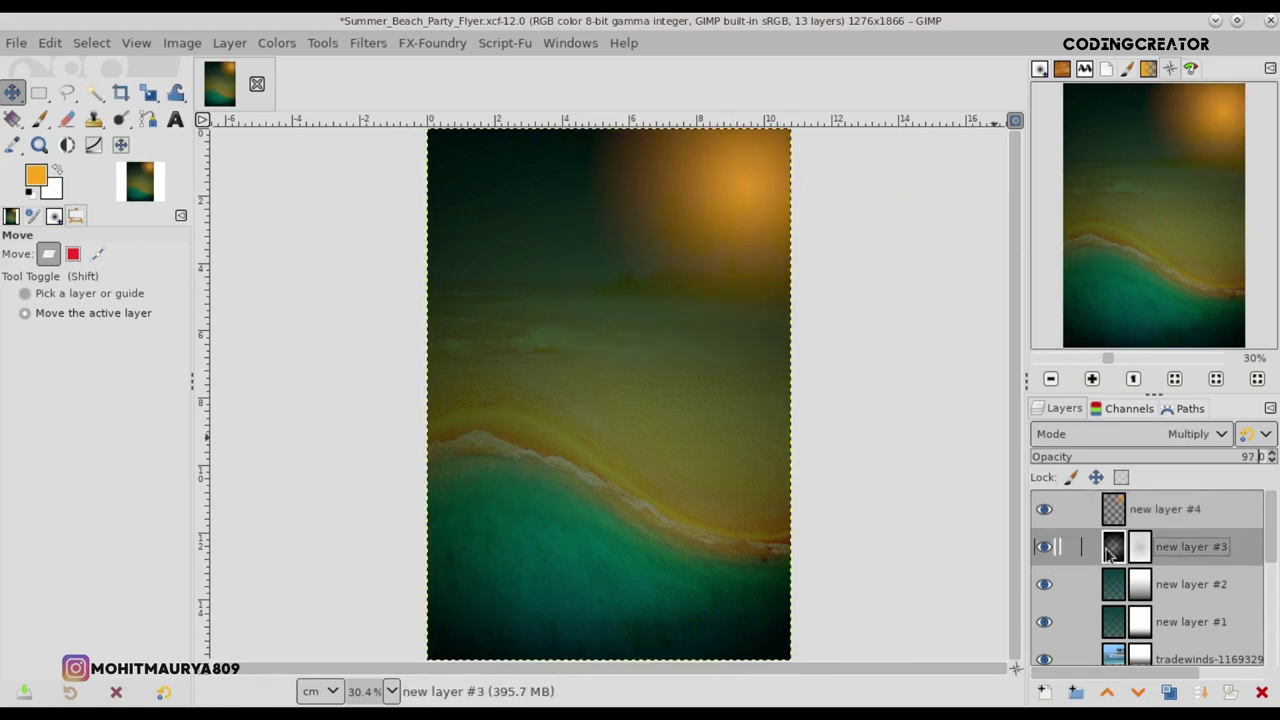
left_click(1108, 510)
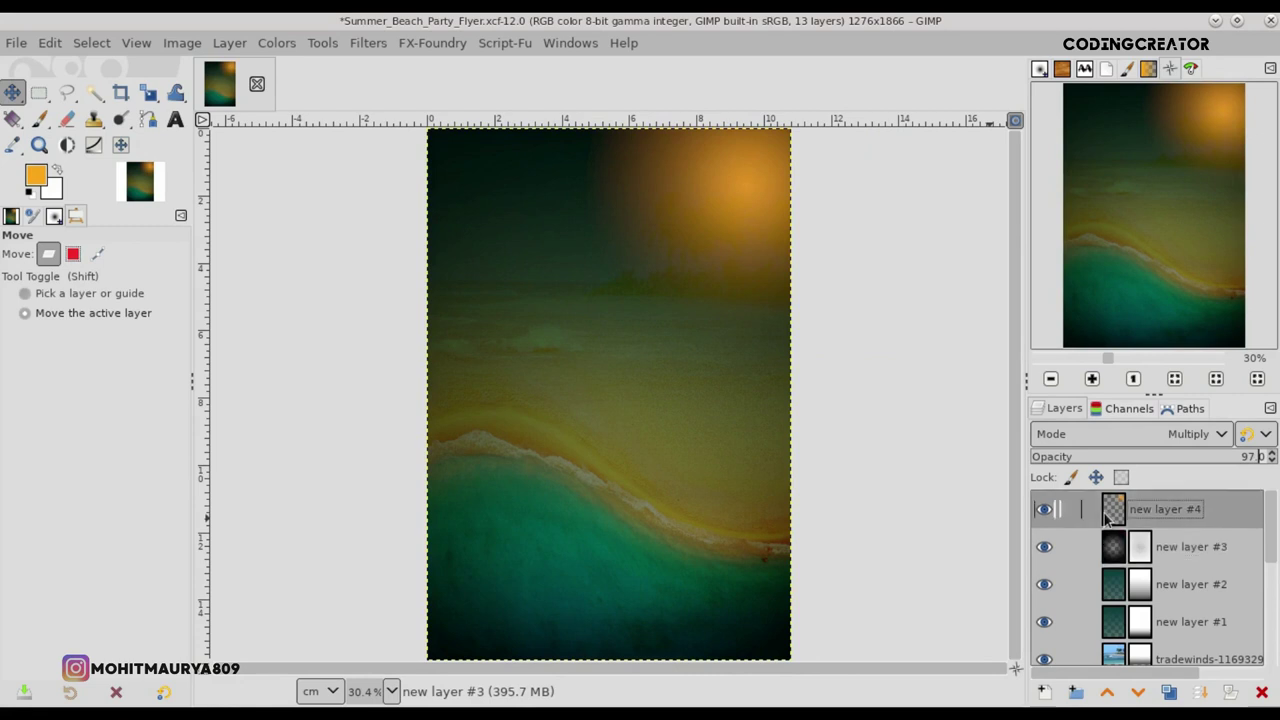
left_click(1208, 457)
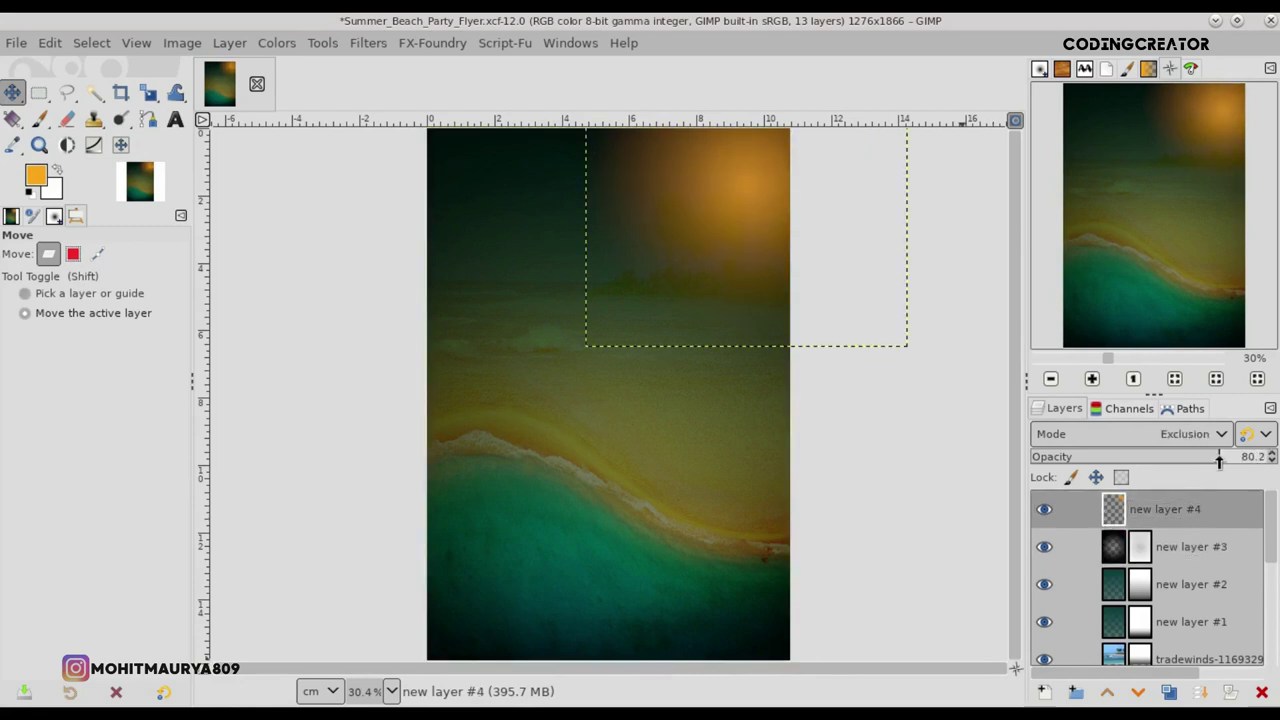
left_click(1043, 692)
left_click(1141, 679)
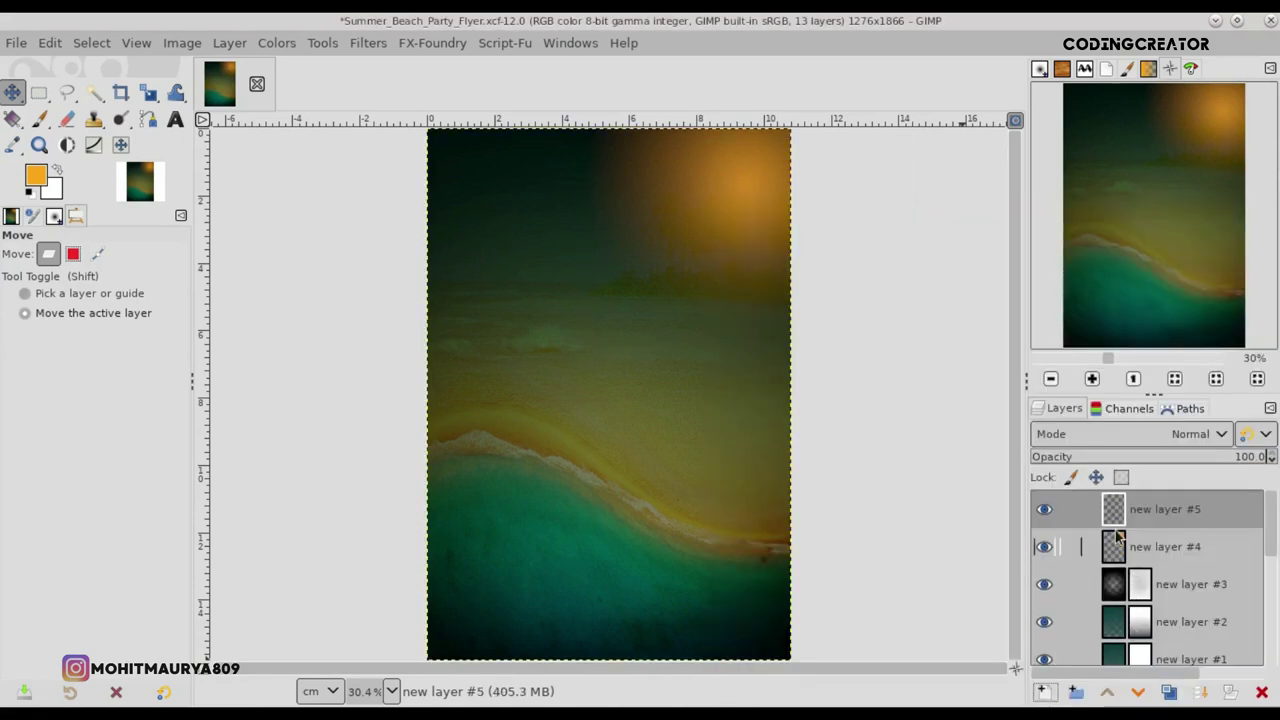
- Paint a soft crimson (cb2034) spot near the centre with brush force 38
left_click(39, 118)
left_click(40, 178)
left_click(351, 338)
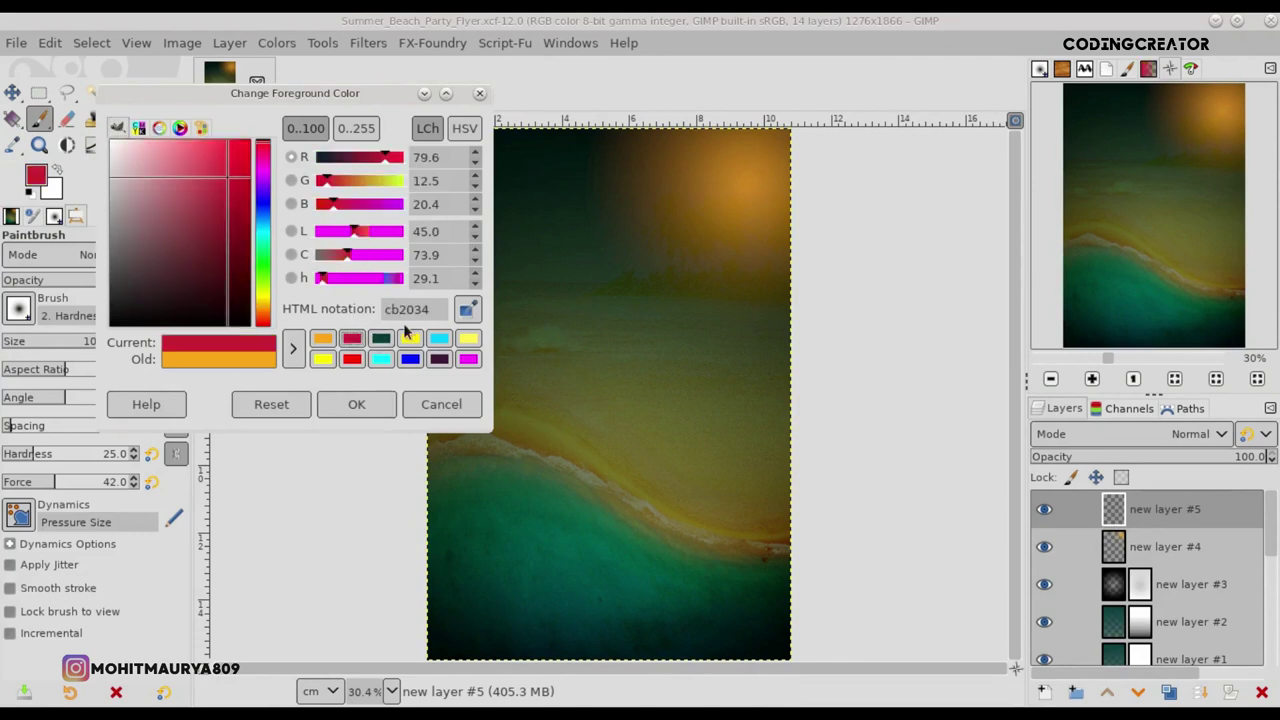
left_click(356, 404)
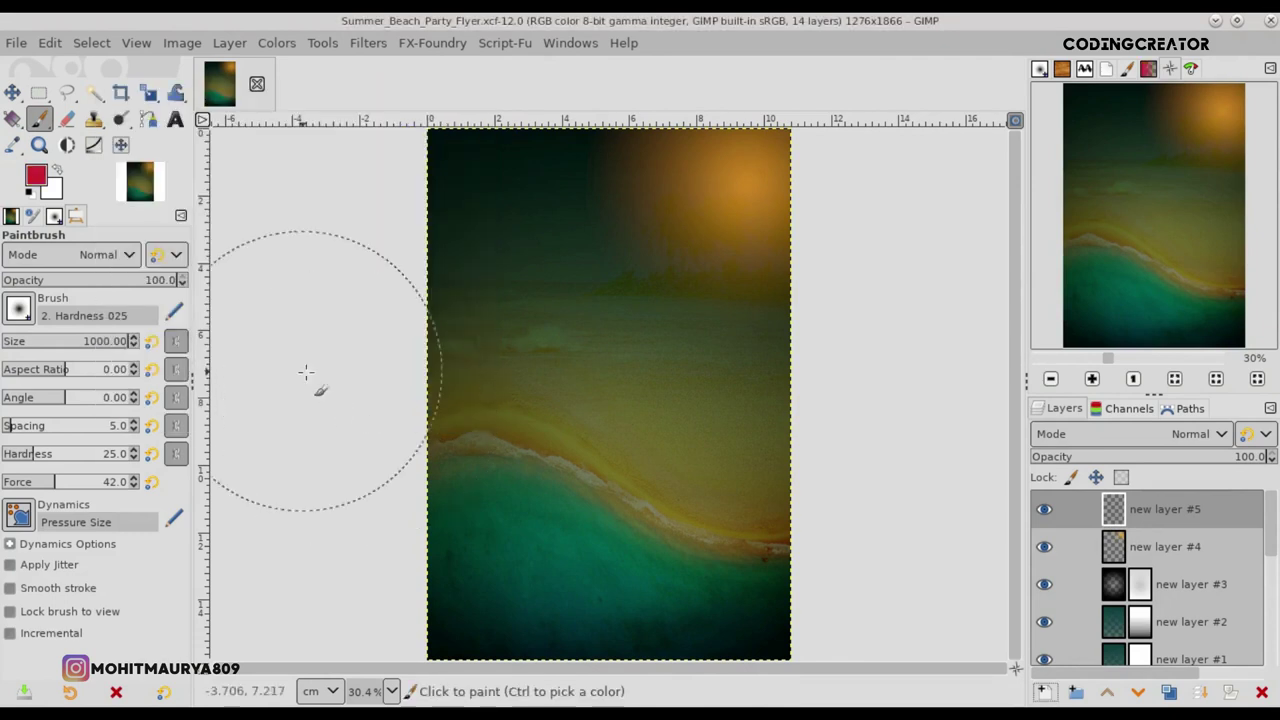
left_click(50, 482)
left_click(612, 416)
- Crop the layer to the red spot and move it onto the top-right sun
left_click(229, 42)
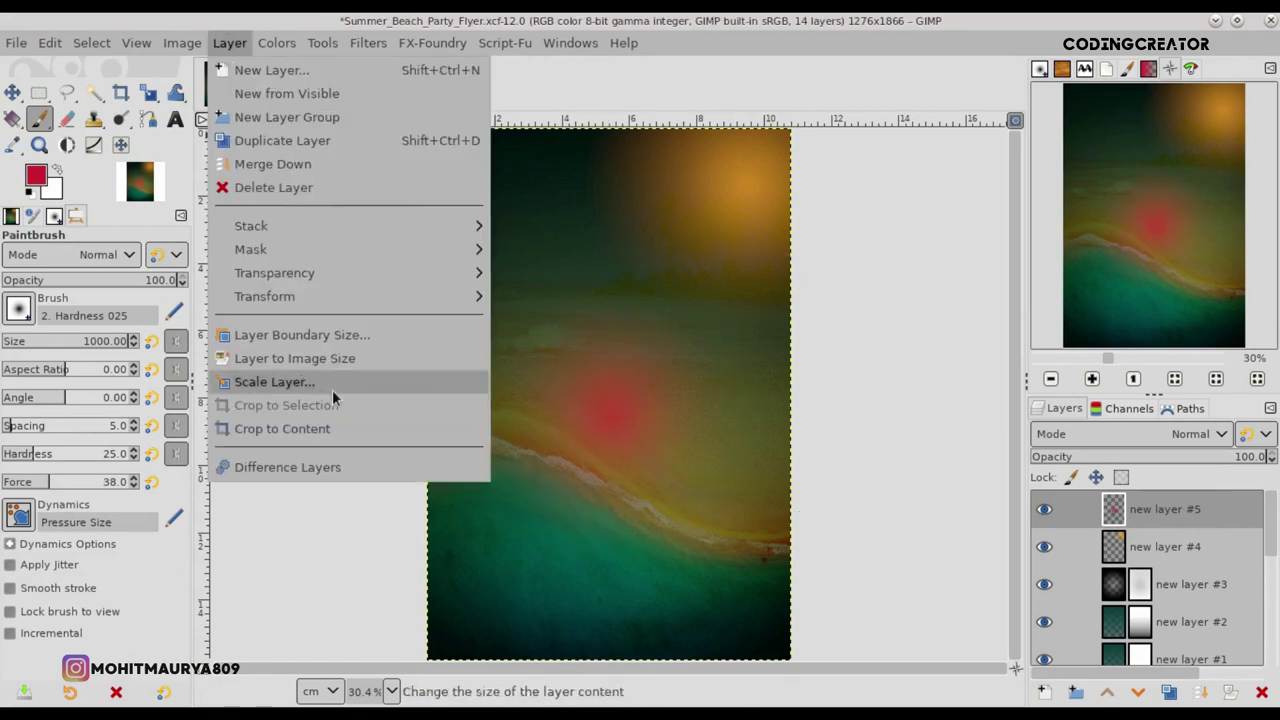
left_click(334, 430)
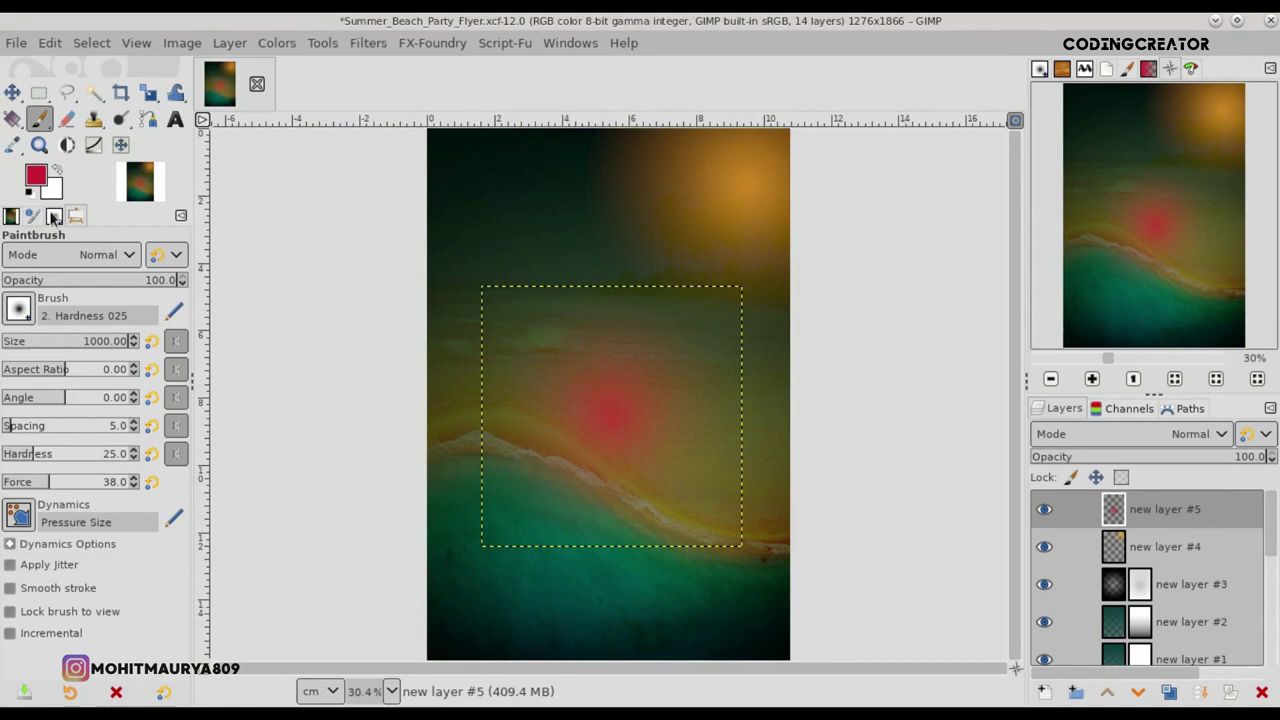
left_click(12, 91)
left_click_drag(653, 490, 785, 266)
- Set new layer #5 to Overlay, shift it up-right, and raise its opacity to about 73.4
left_click(1200, 434)
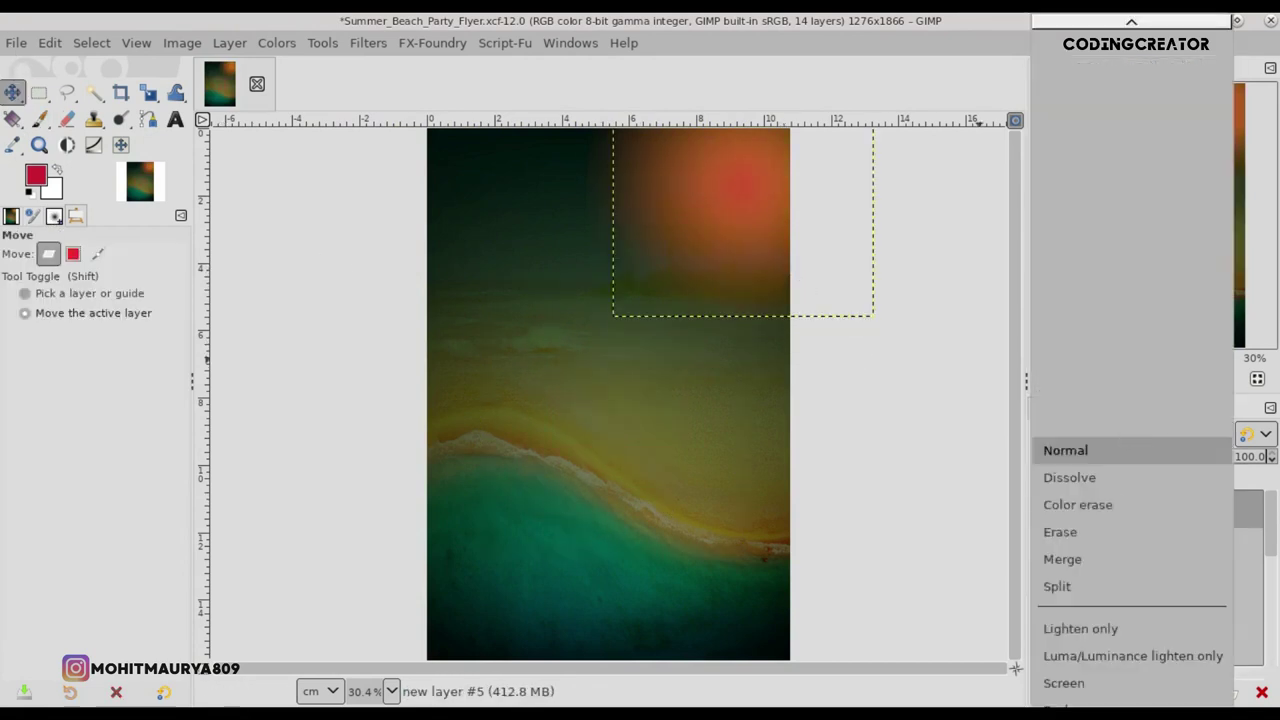
left_click(1109, 512)
left_click_drag(813, 258, 824, 241)
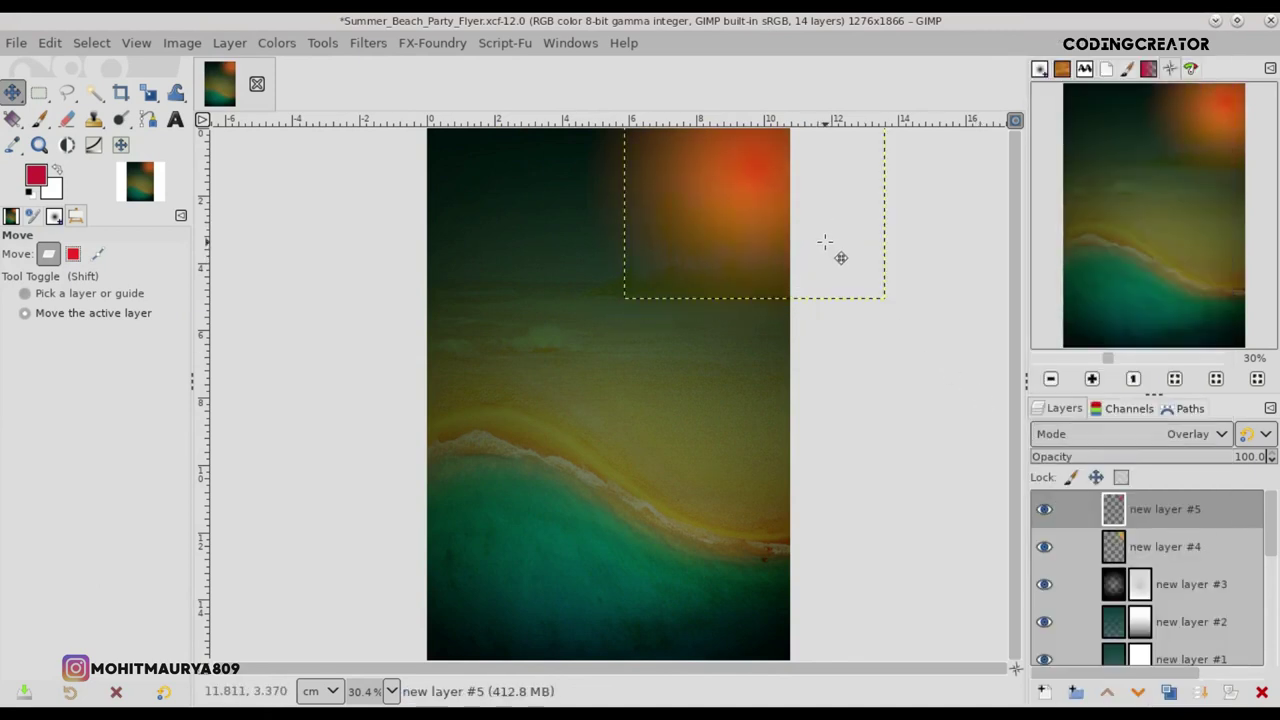
left_click(1195, 458)
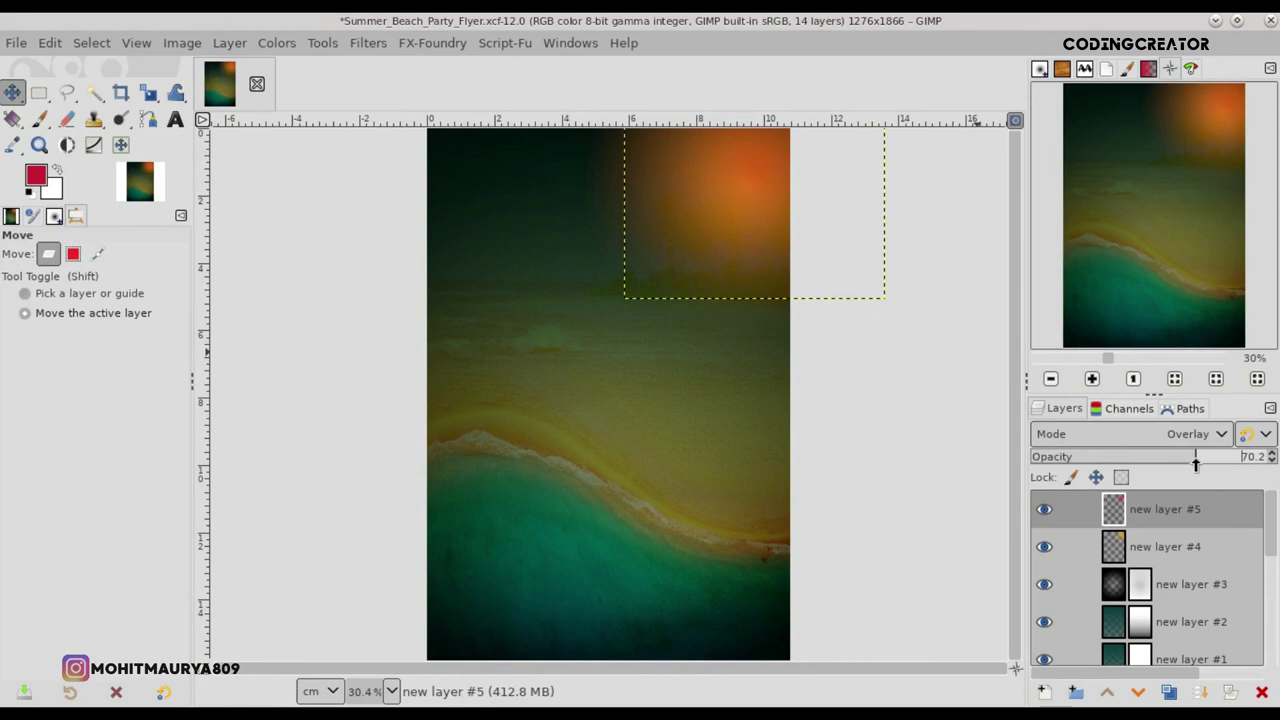
left_click(1157, 582)
scroll(1273, 463, "down", 3)
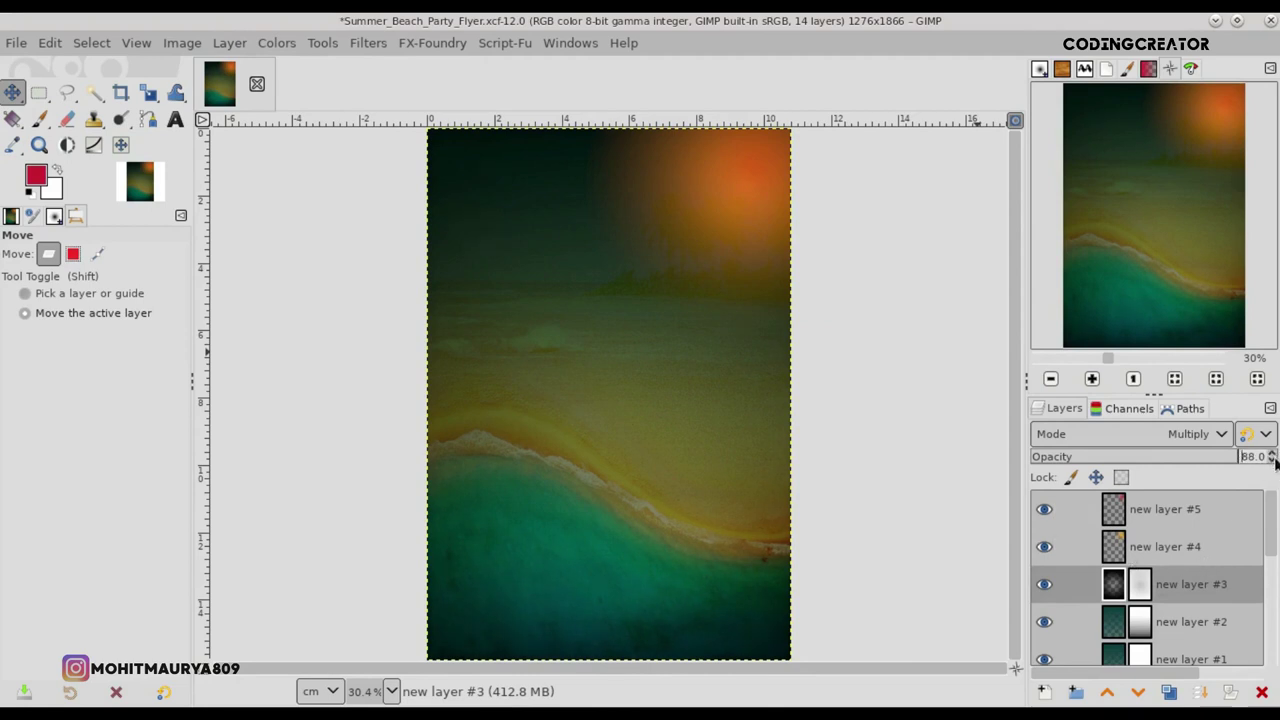
left_click(1112, 512)
left_click(1044, 510)
left_click(1044, 510)
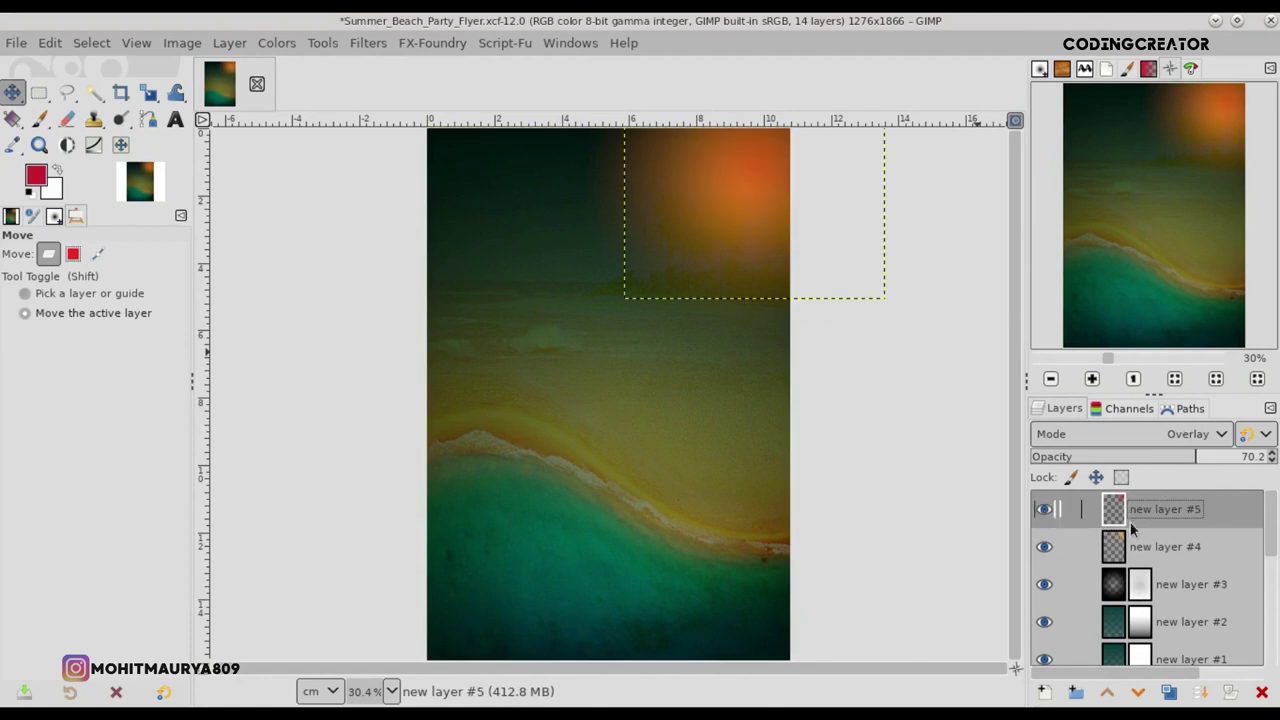
left_click_drag(1193, 462, 1206, 462)
- Lower new layer #4's opacity to about 46
left_click(1108, 548)
left_click(1216, 458)
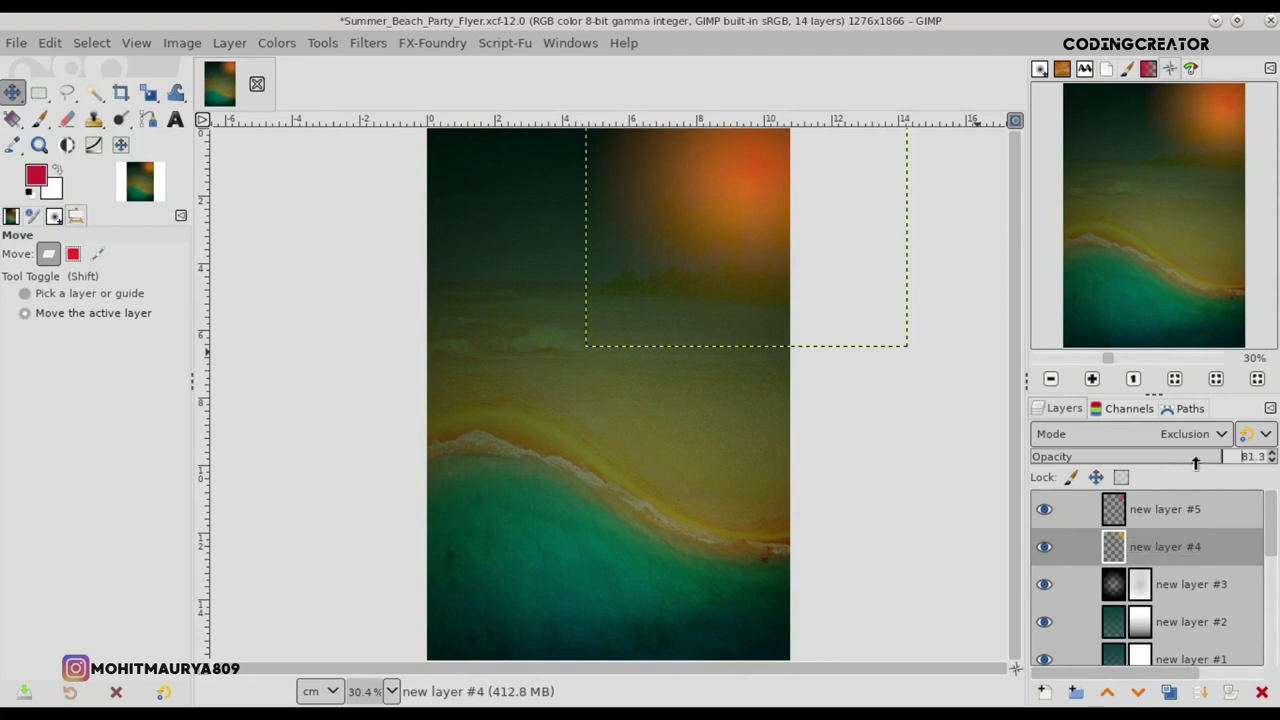
left_click_drag(1166, 464, 1132, 470)
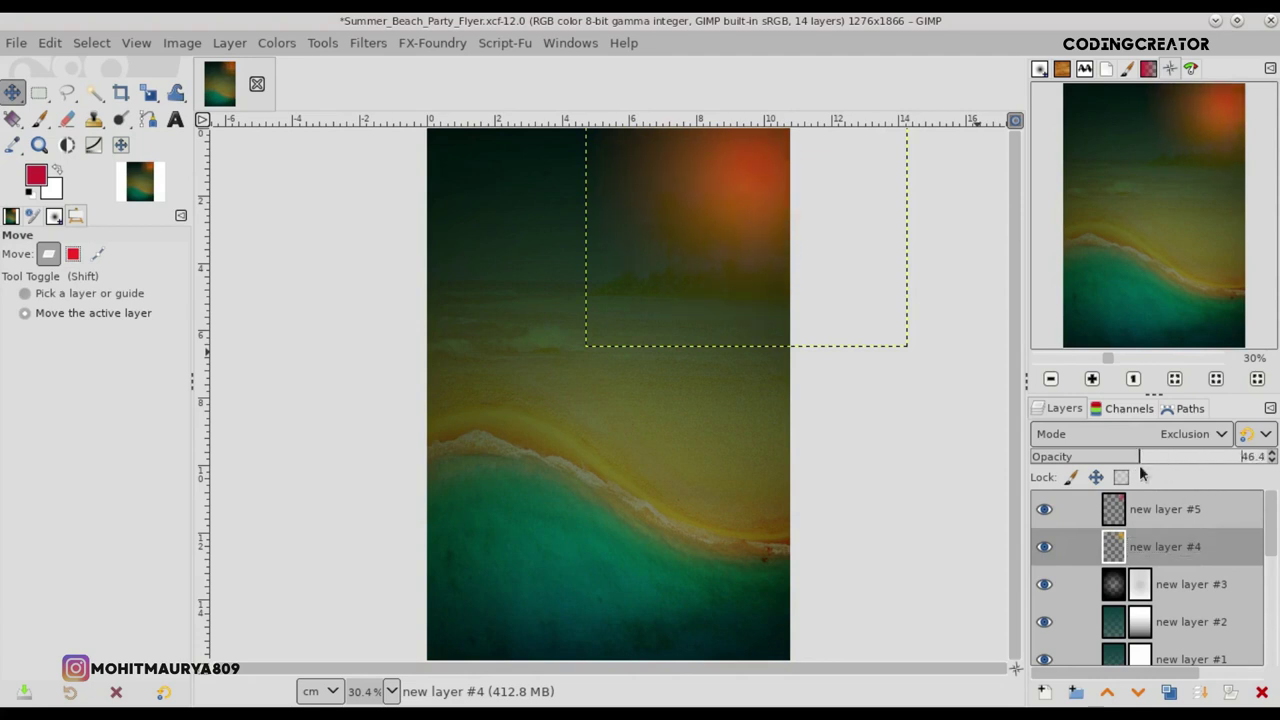
left_click(1110, 524)
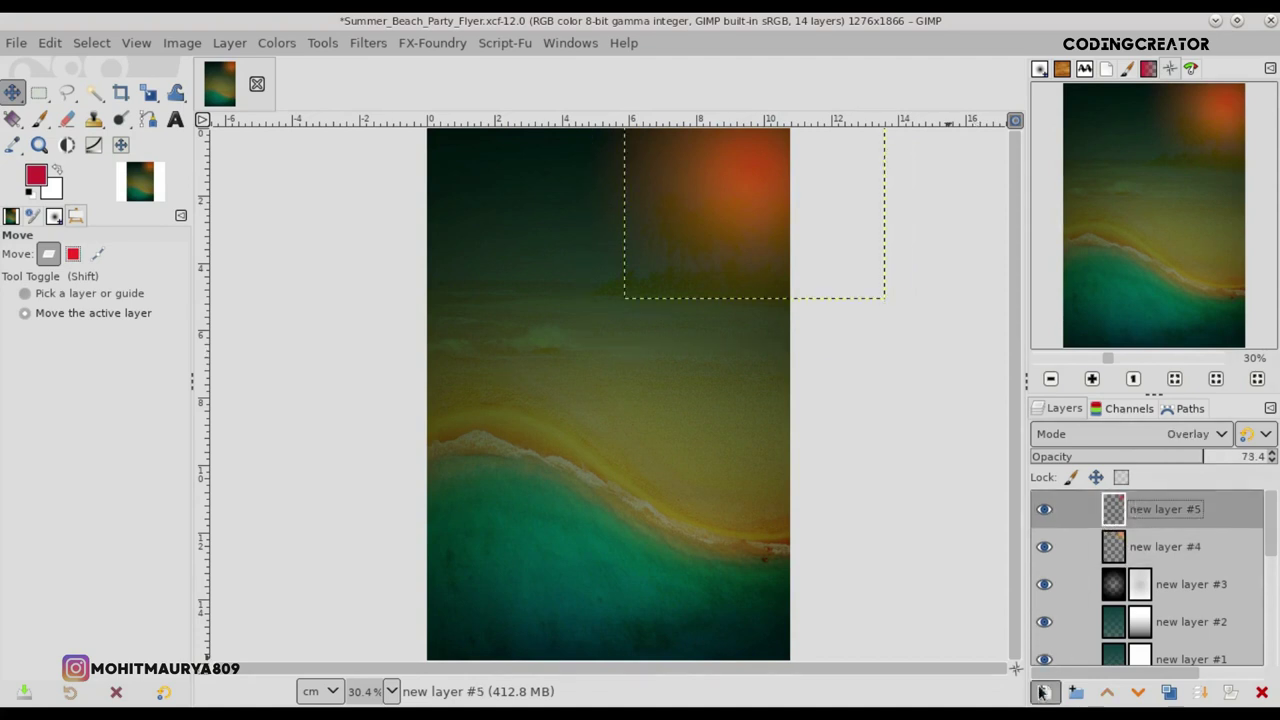
- Add new layer #6 and paint a soft peach glow over the shoreline
left_click(1043, 692)
left_click(1140, 677)
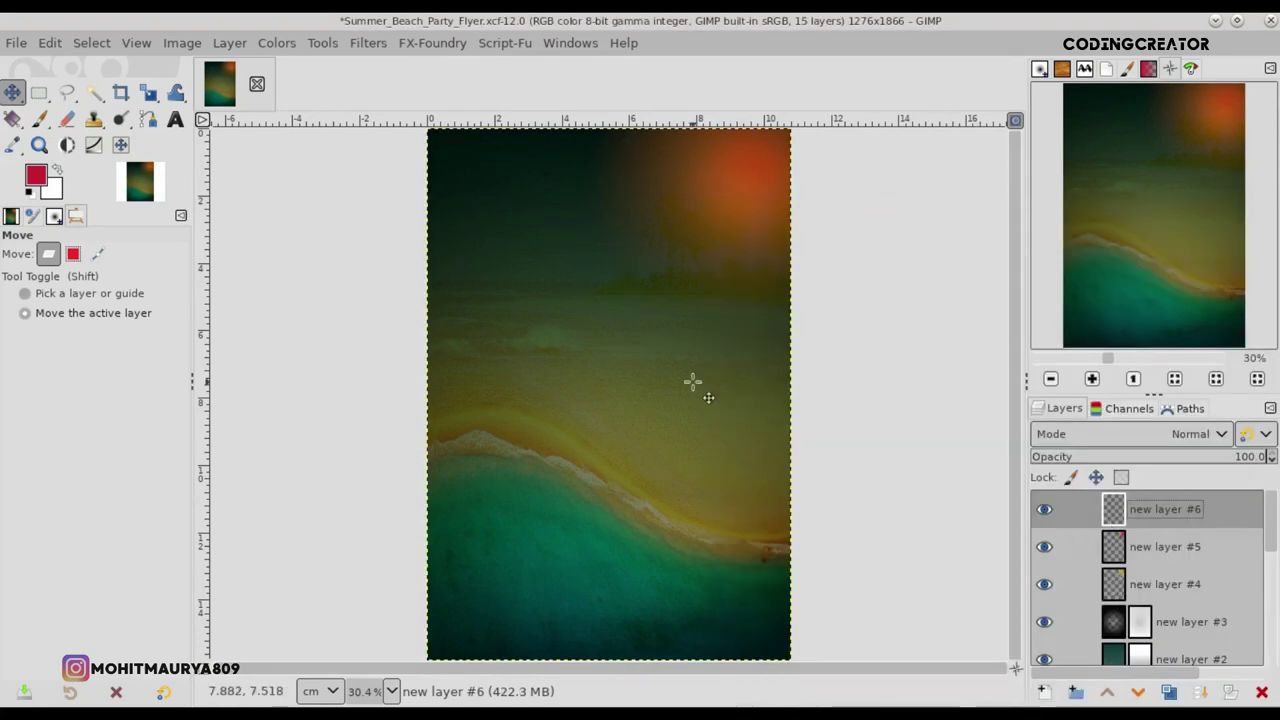
left_click(37, 176)
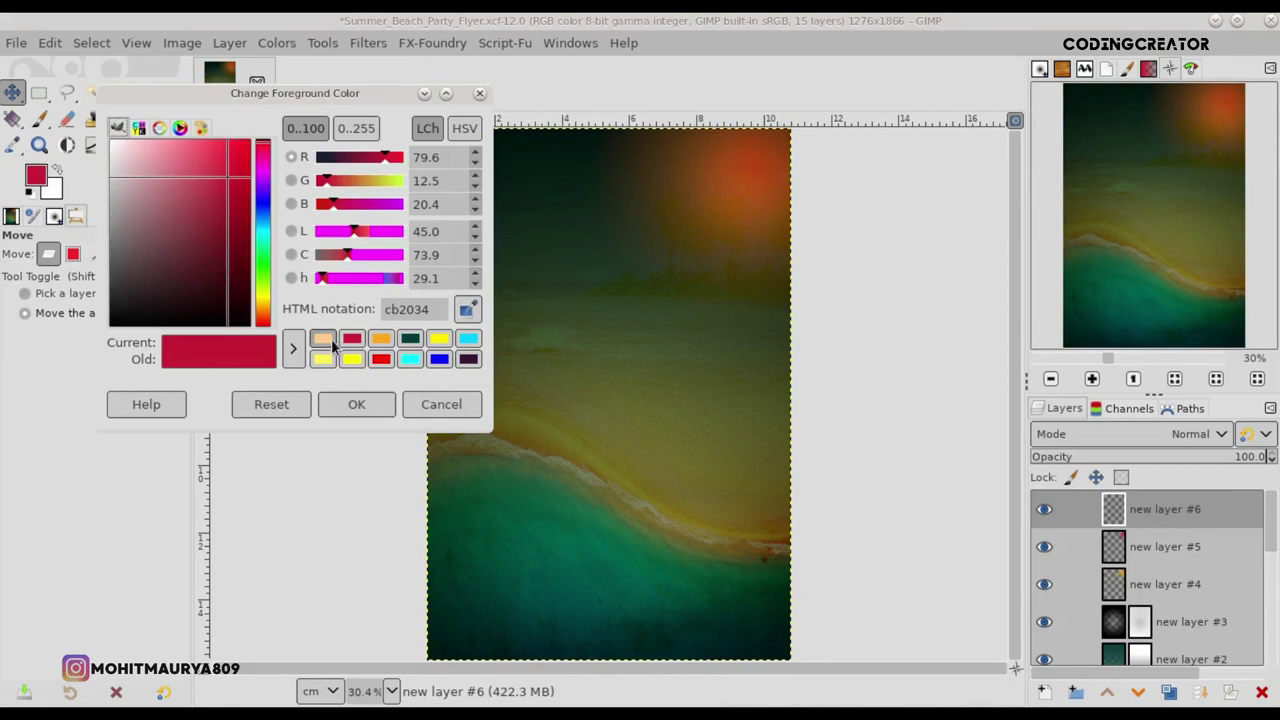
left_click(331, 343)
left_click(356, 404)
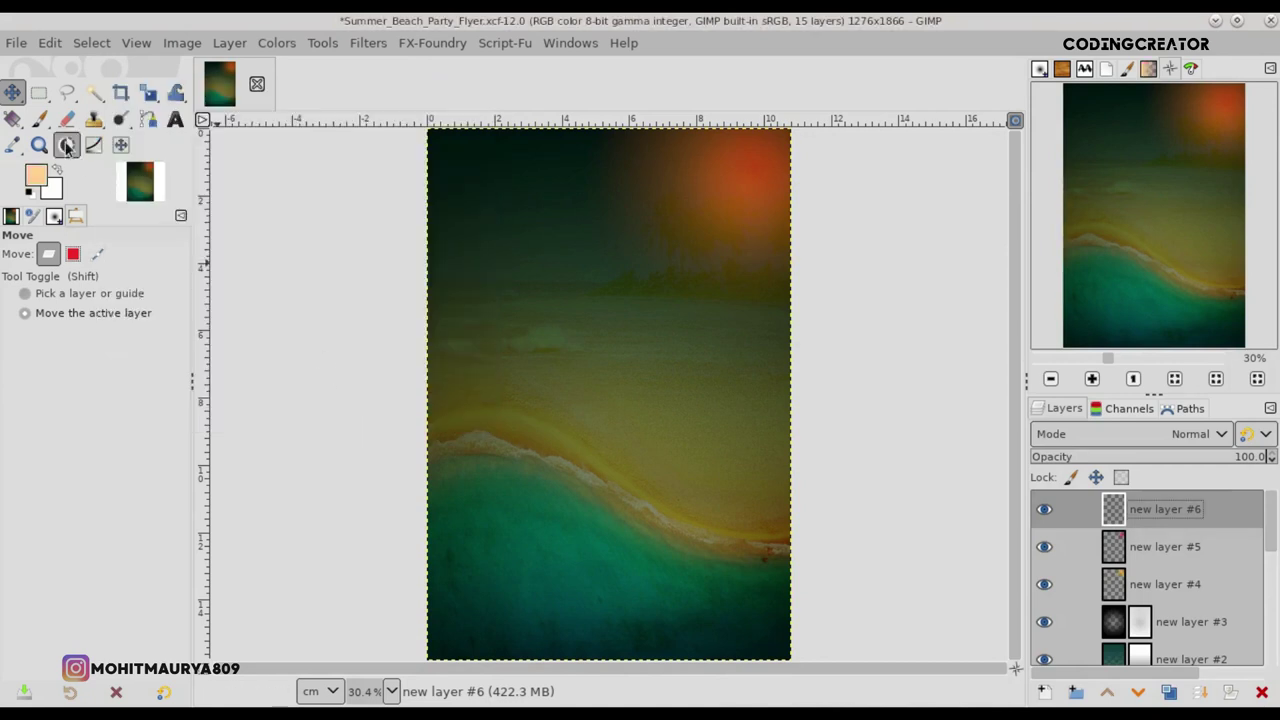
left_click(39, 118)
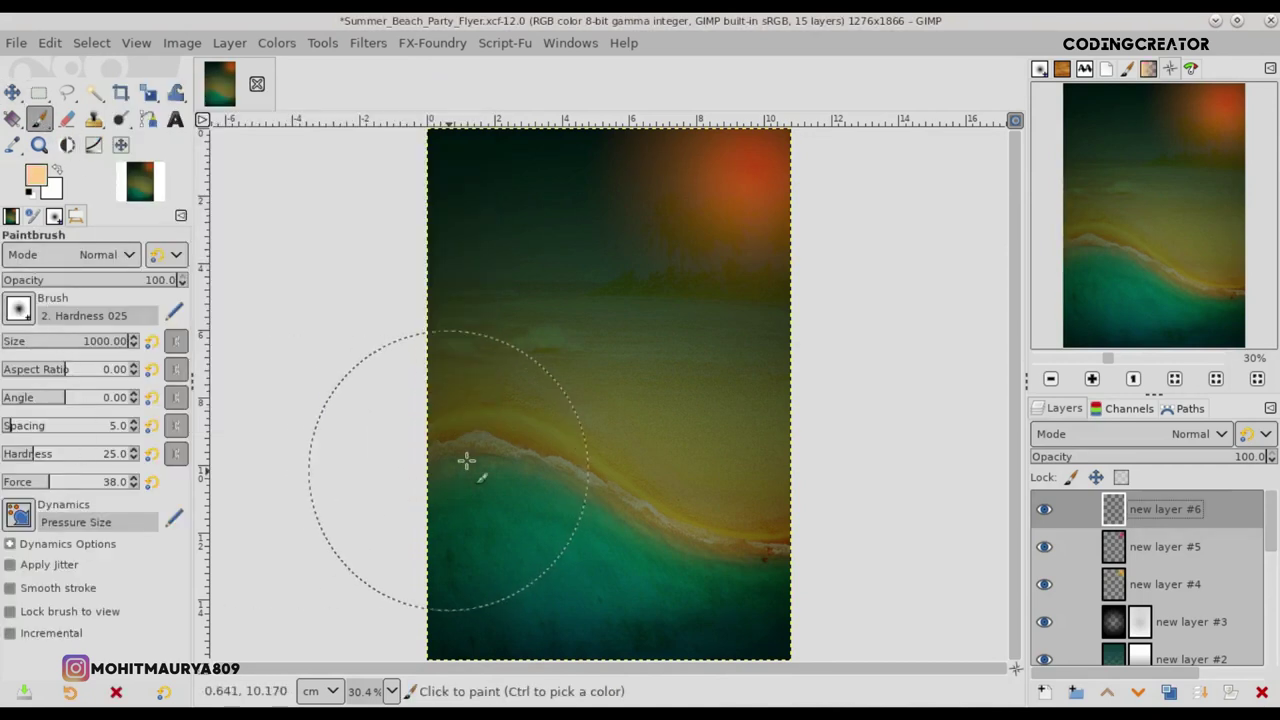
left_click(575, 433)
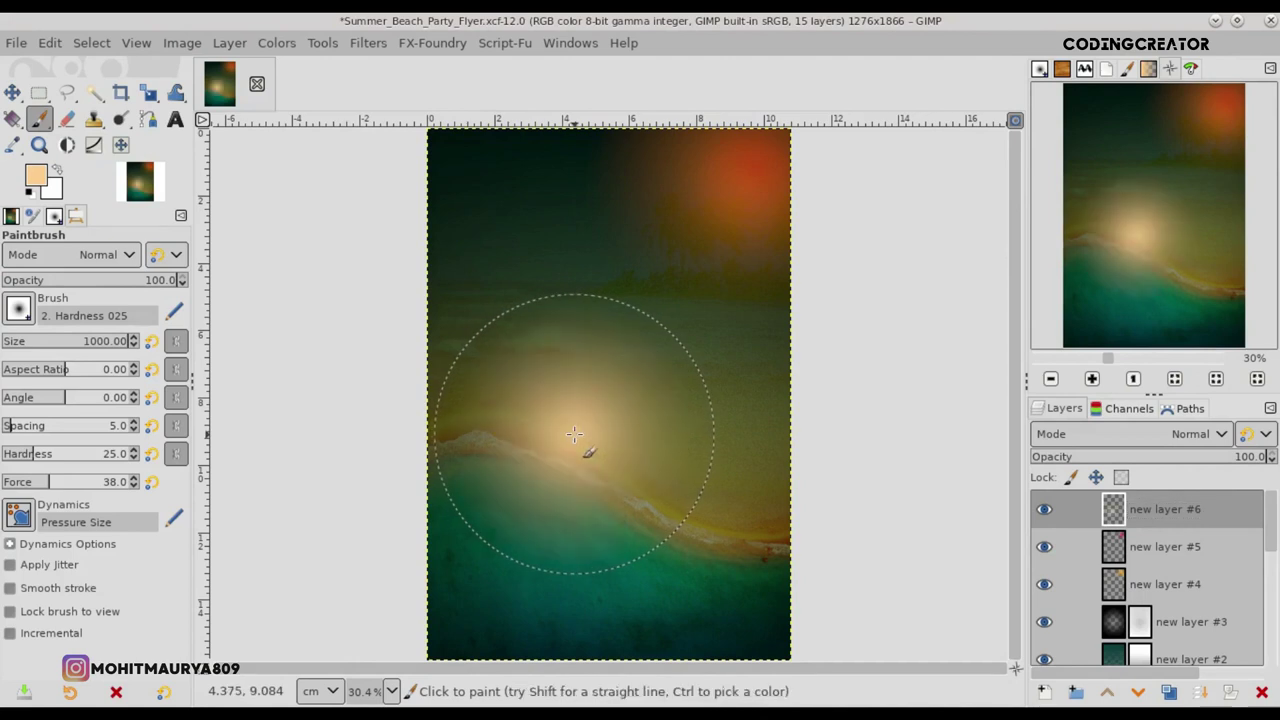
- Crop the layer to the peach glow and nudge it slightly right and down
left_click(229, 43)
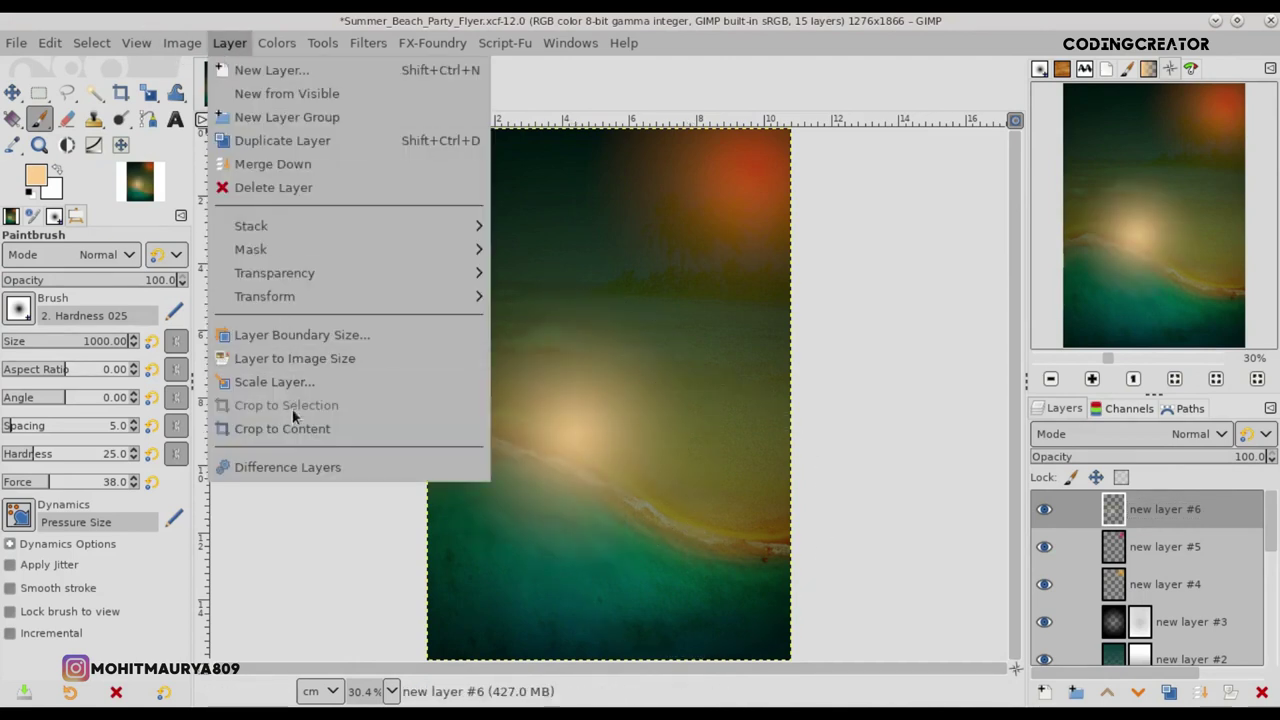
left_click(257, 431)
key("m")
left_click_drag(593, 466, 597, 469)
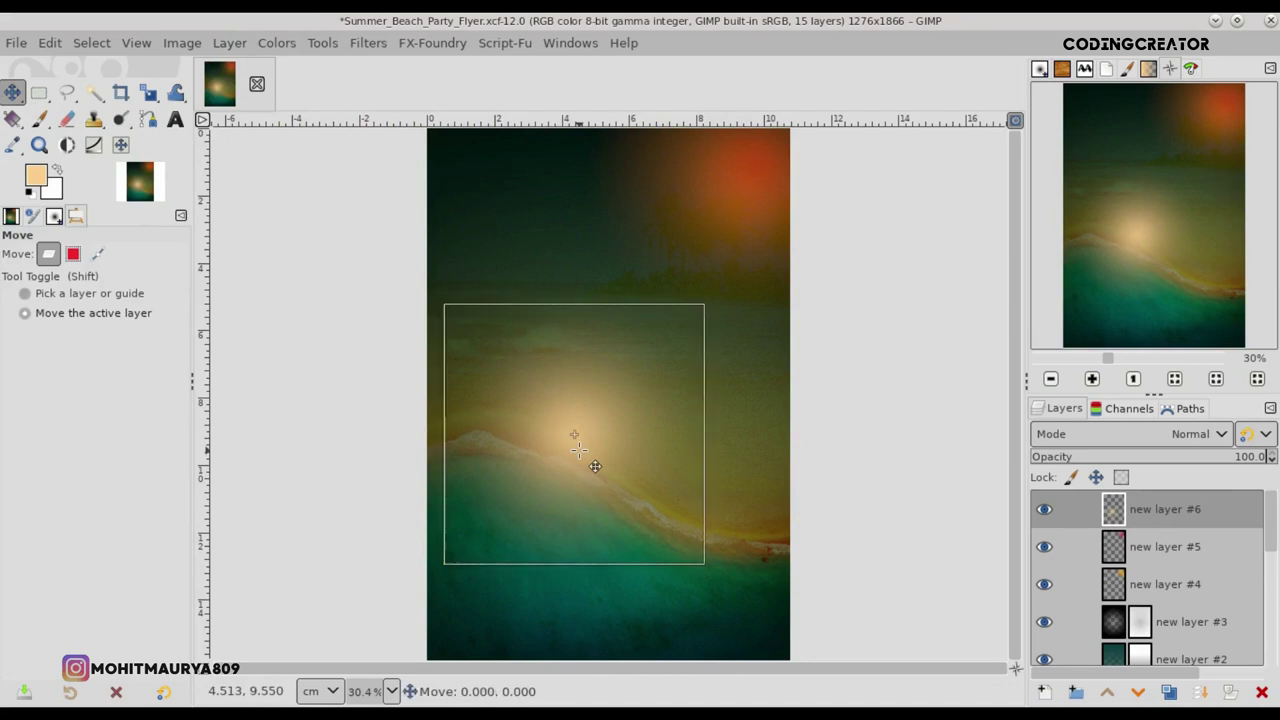
- Set the peach glow layer to Overlay and scale it up to about 14.8 cm
left_click(1060, 436)
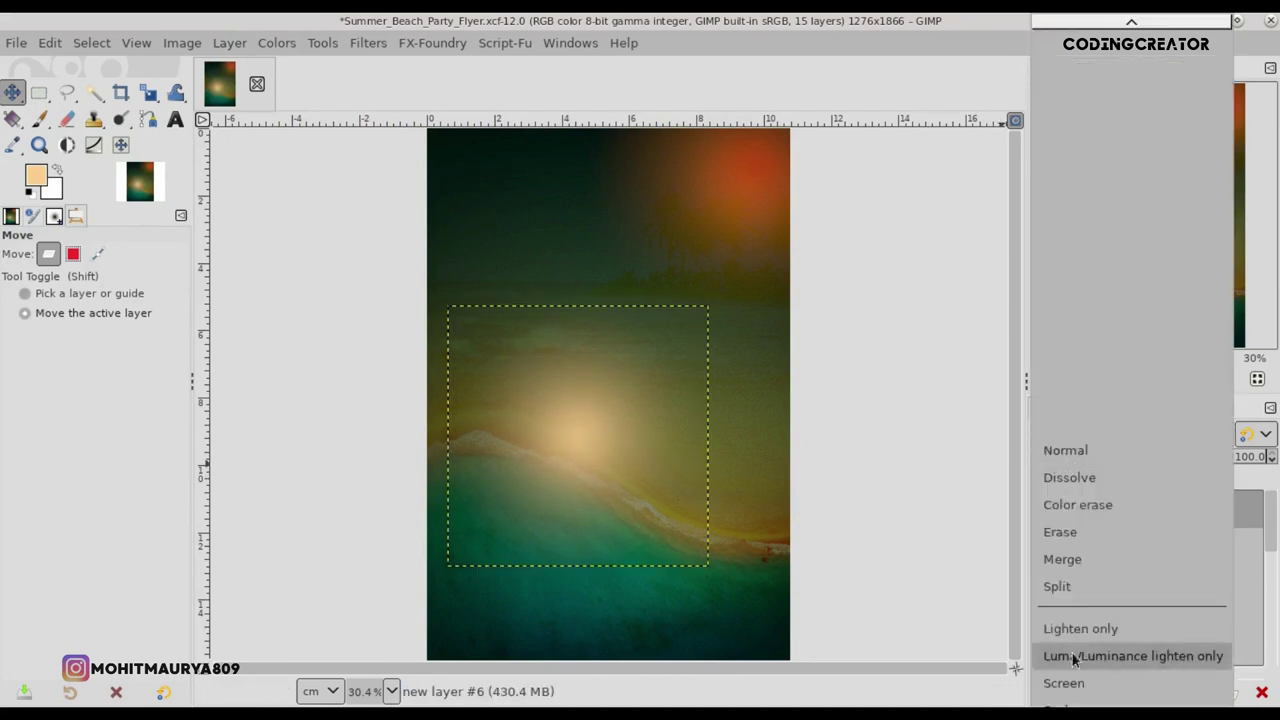
left_click(1116, 540)
left_click_drag(663, 463, 663, 452)
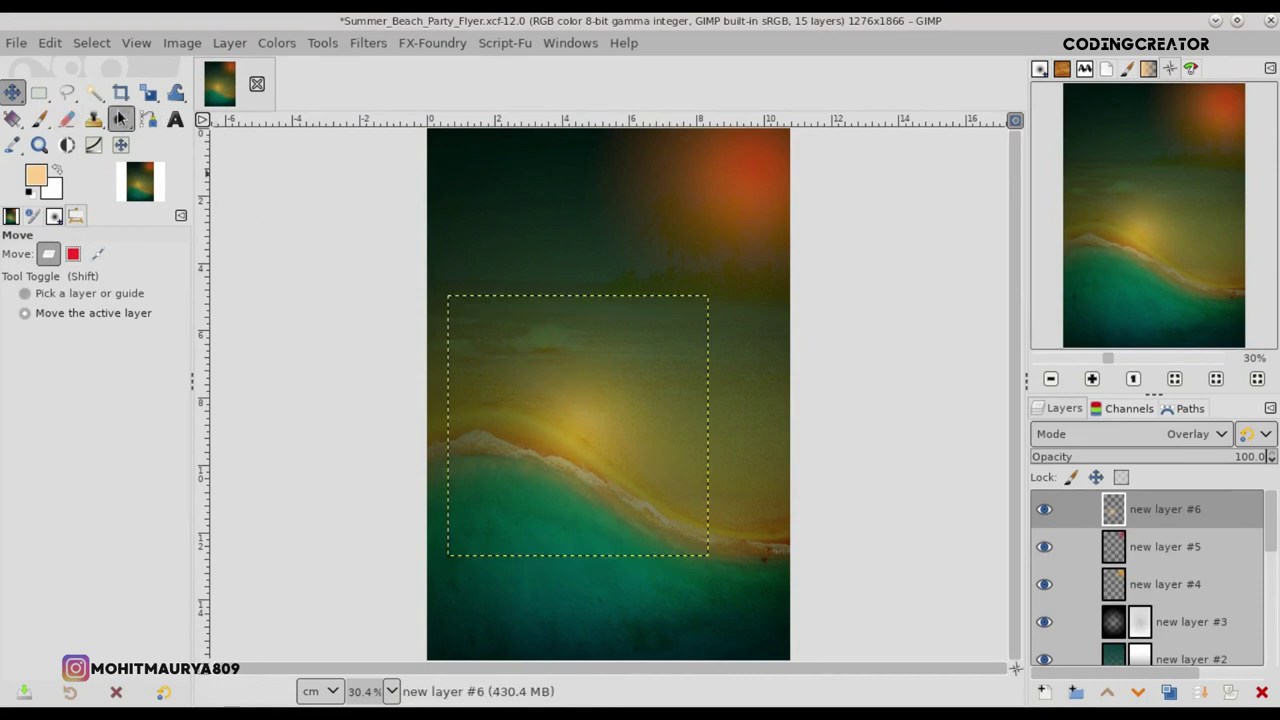
left_click(148, 92)
left_click(594, 482)
left_click_drag(467, 320, 340, 196)
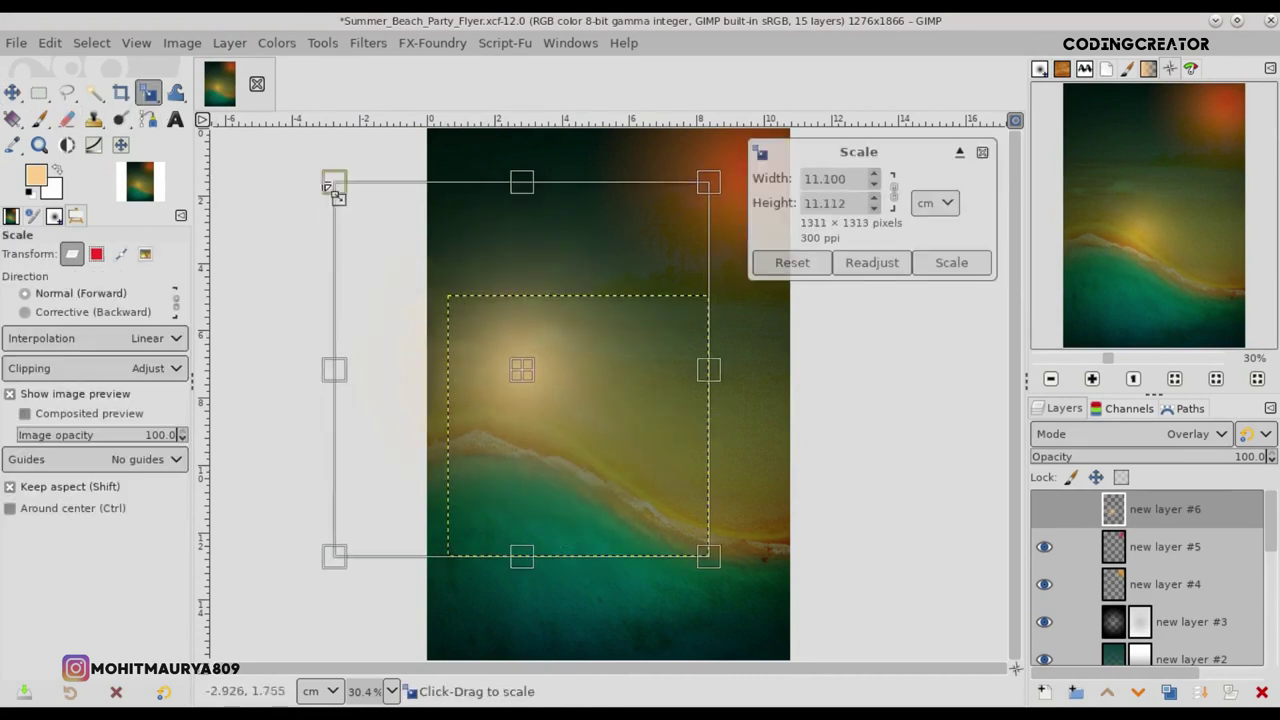
left_click_drag(706, 580, 828, 655)
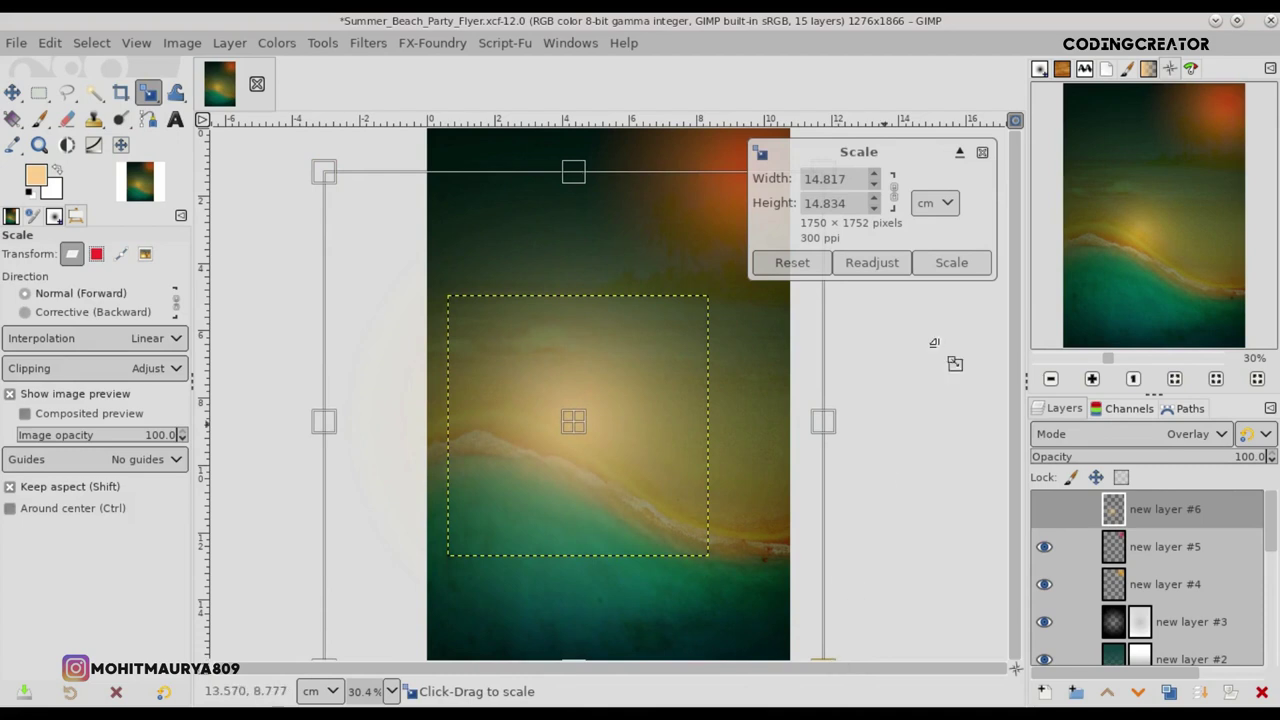
left_click(952, 263)
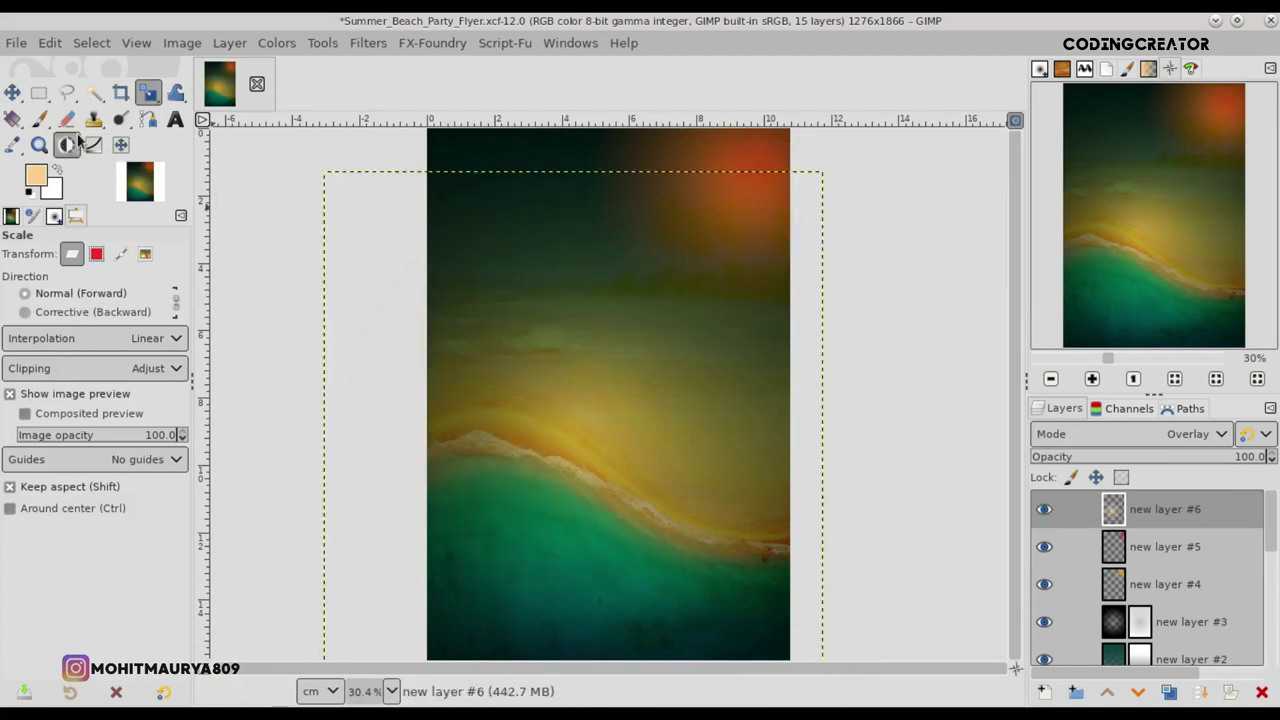
key("m")
left_click_drag(651, 400, 659, 398)
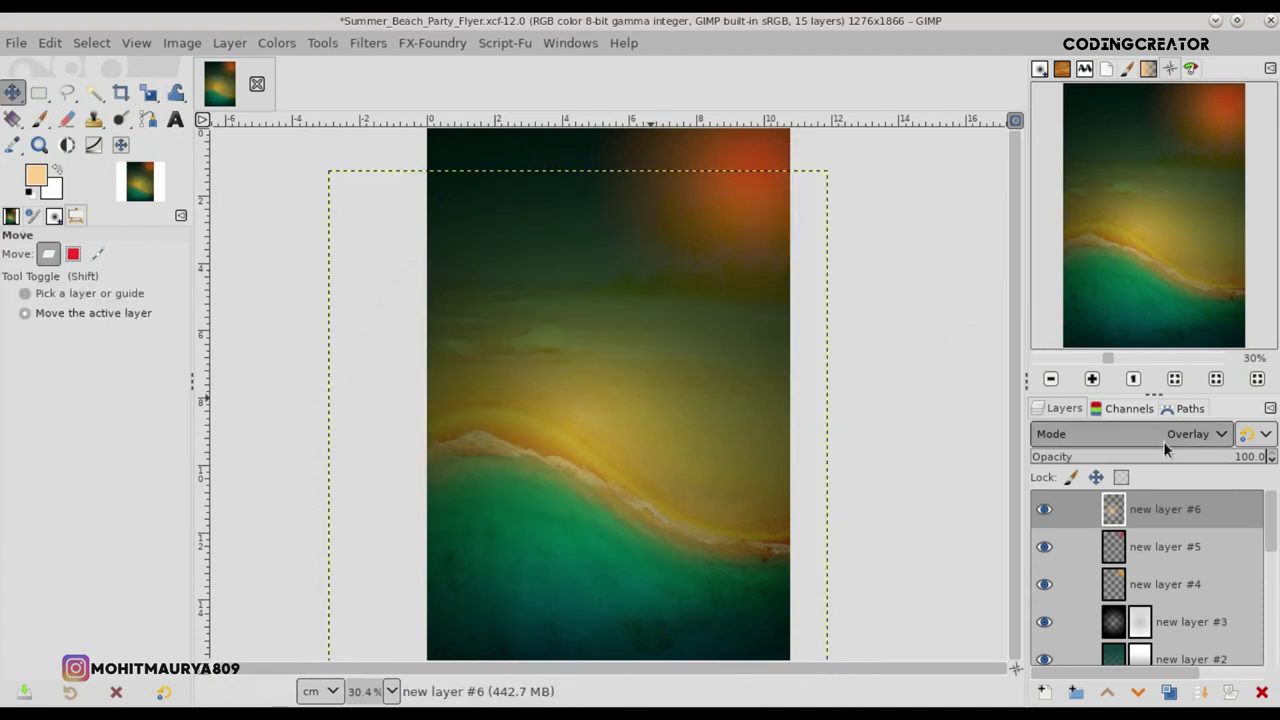
- Compare the glow layer hidden and shown, then set its opacity to 100
left_click(1193, 456)
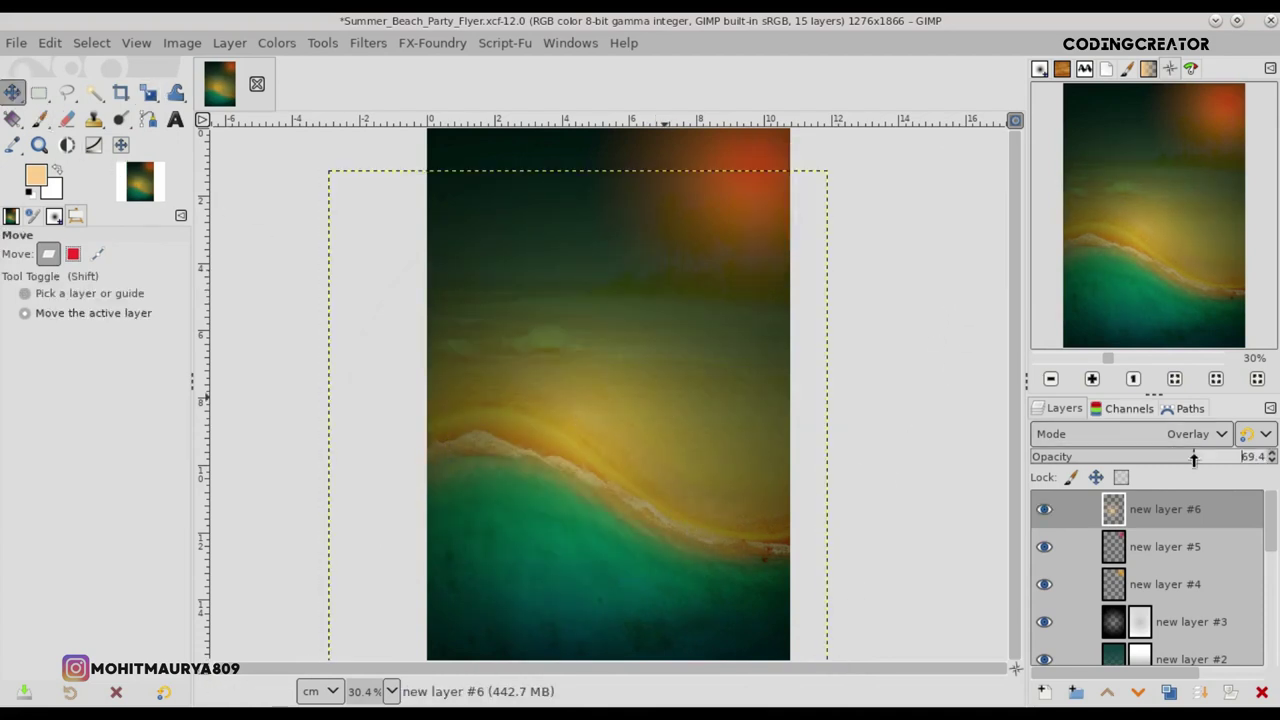
left_click(1044, 510)
left_click(1044, 510)
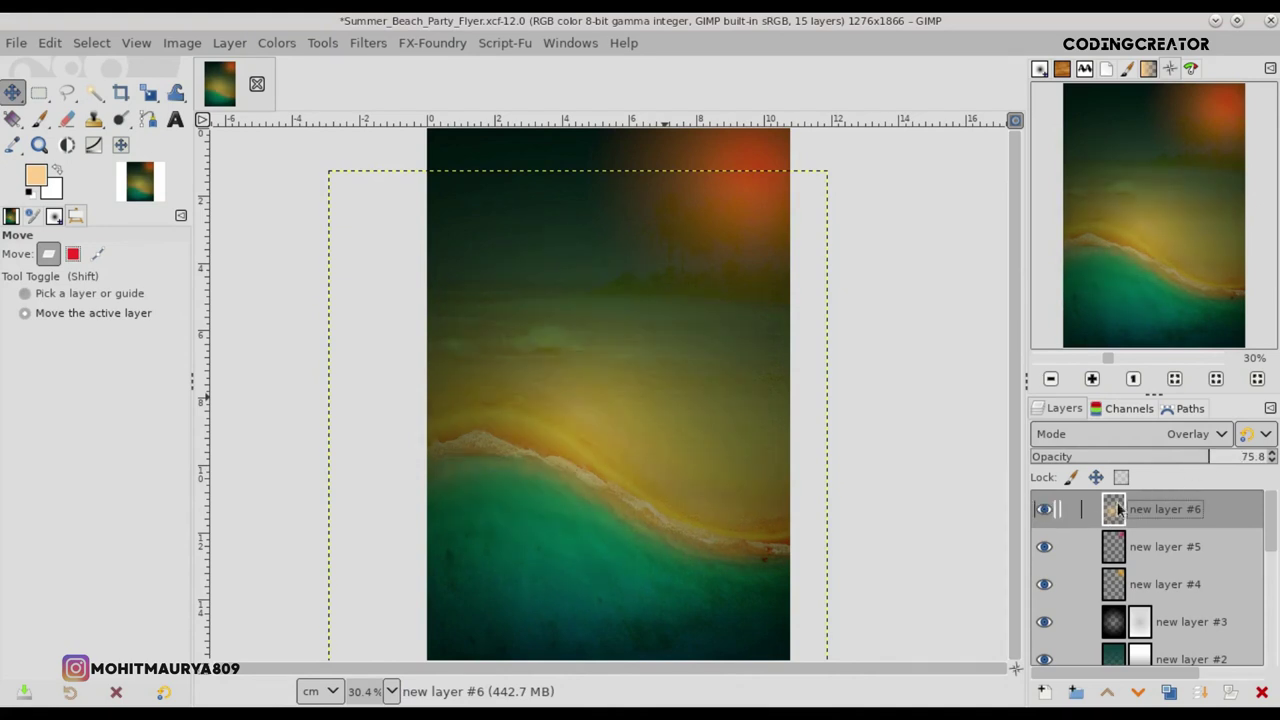
left_click_drag(681, 486, 705, 455)
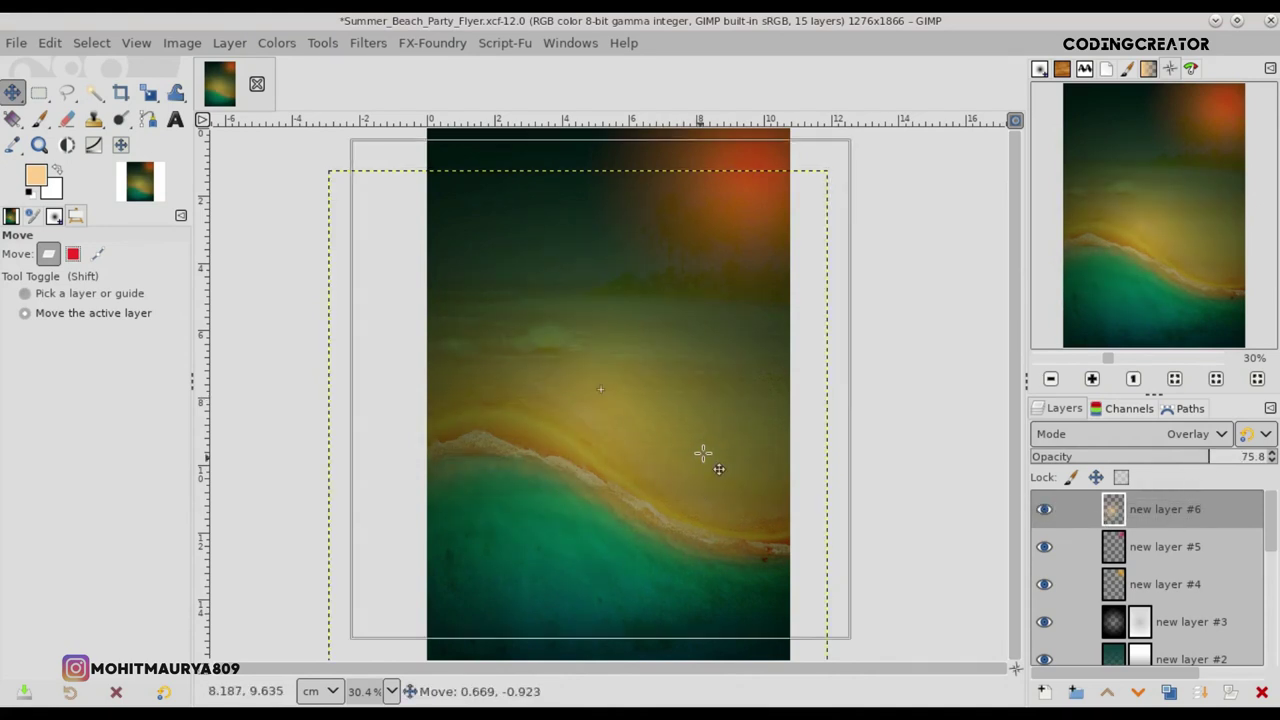
key("Escape")
left_click(705, 455)
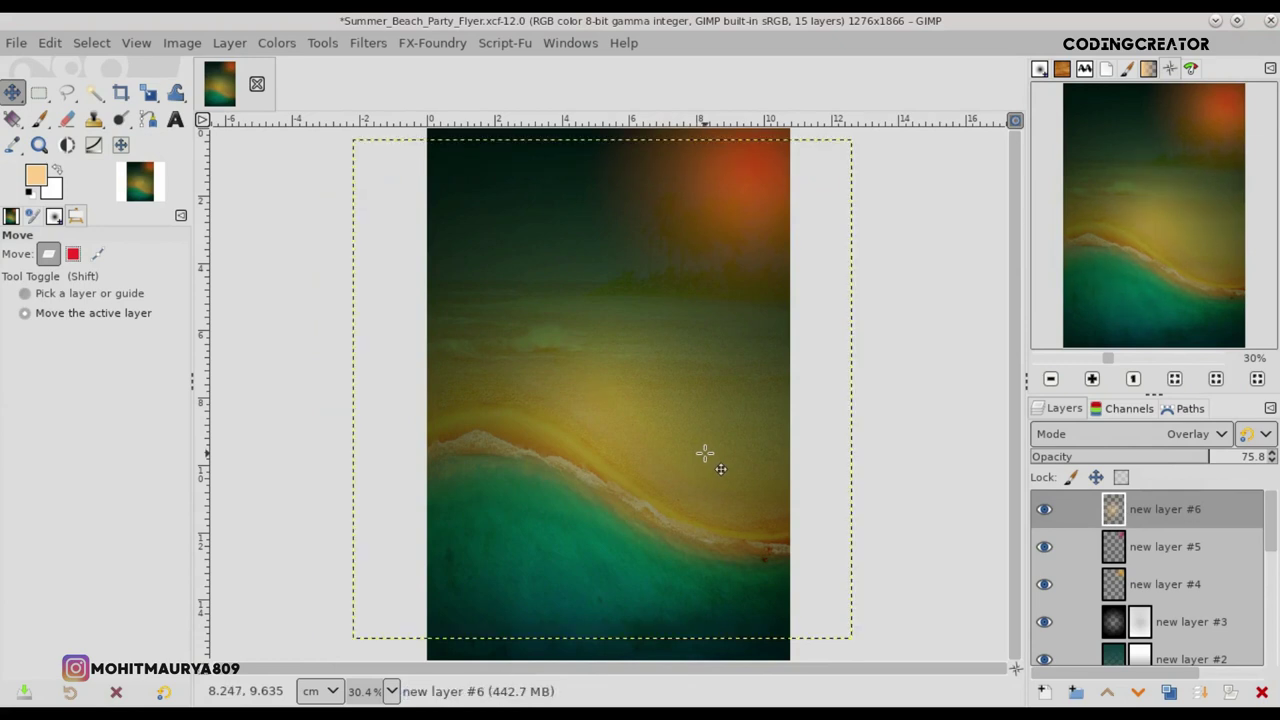
left_click(1276, 458)
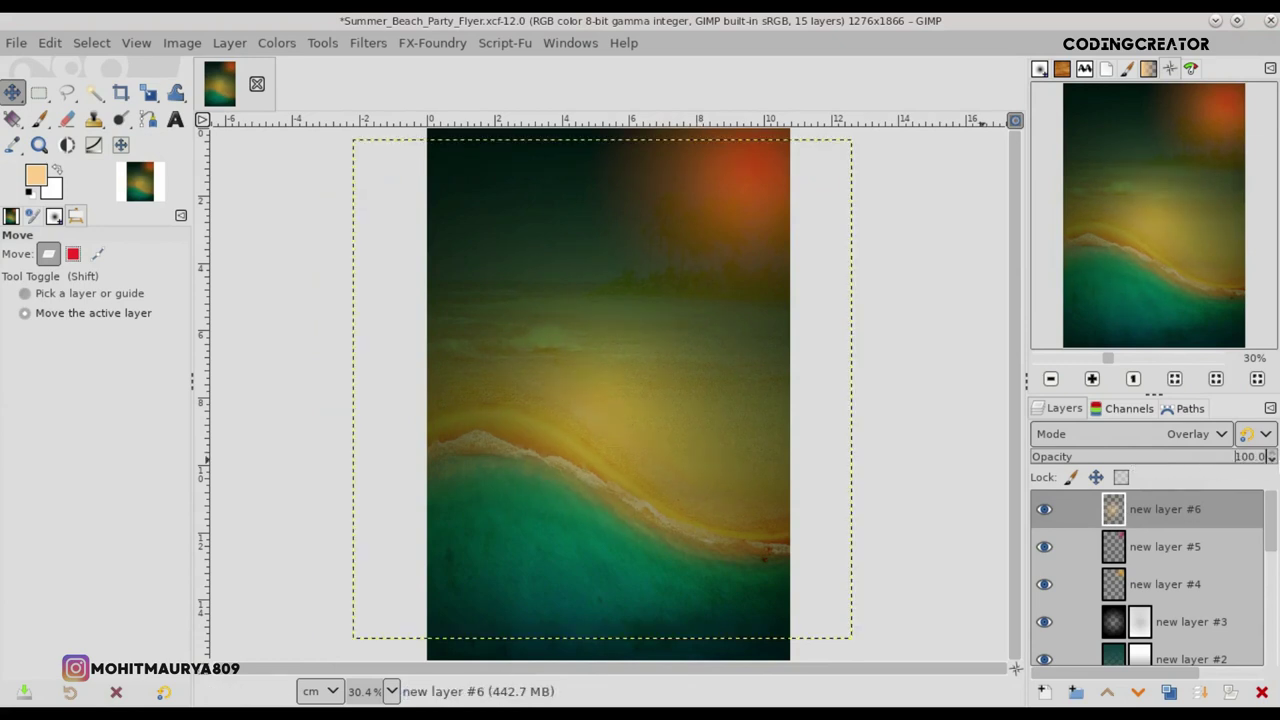
- Enlarge the glow further to about 17.9 cm and nudge it right and down
left_click(148, 92)
left_click(760, 487)
left_click_drag(760, 487, 465, 272)
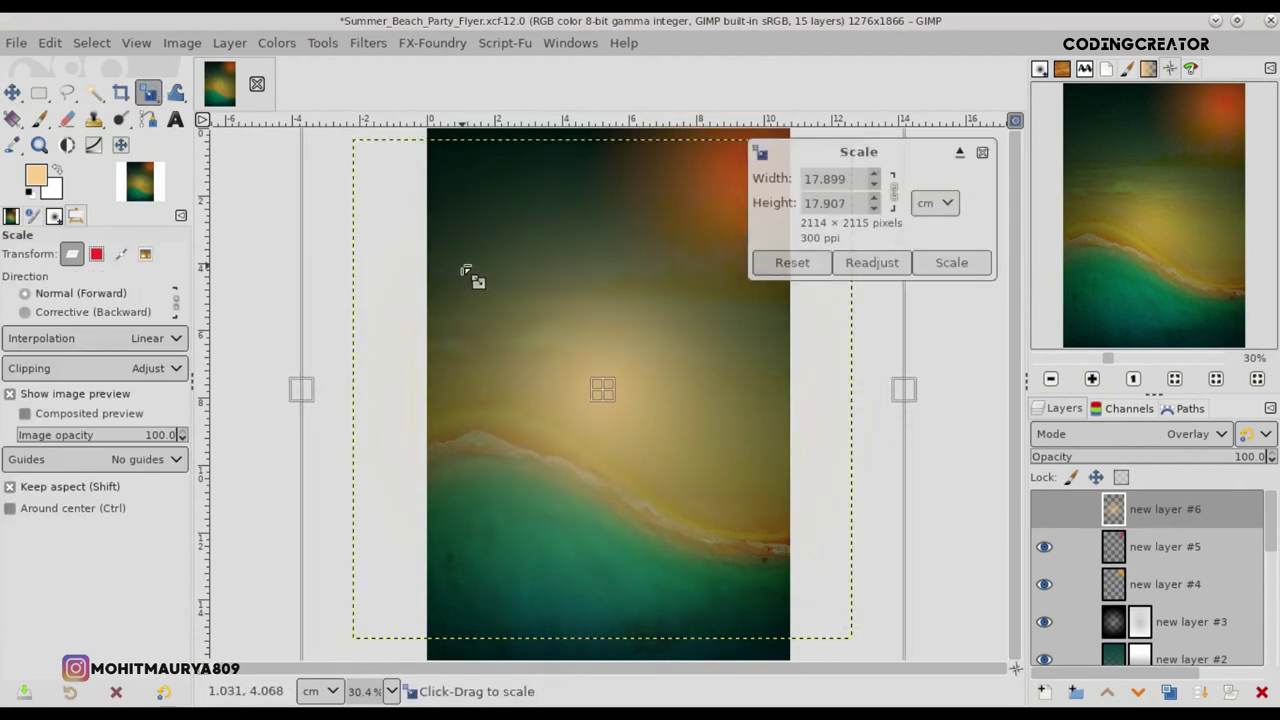
left_click(955, 264)
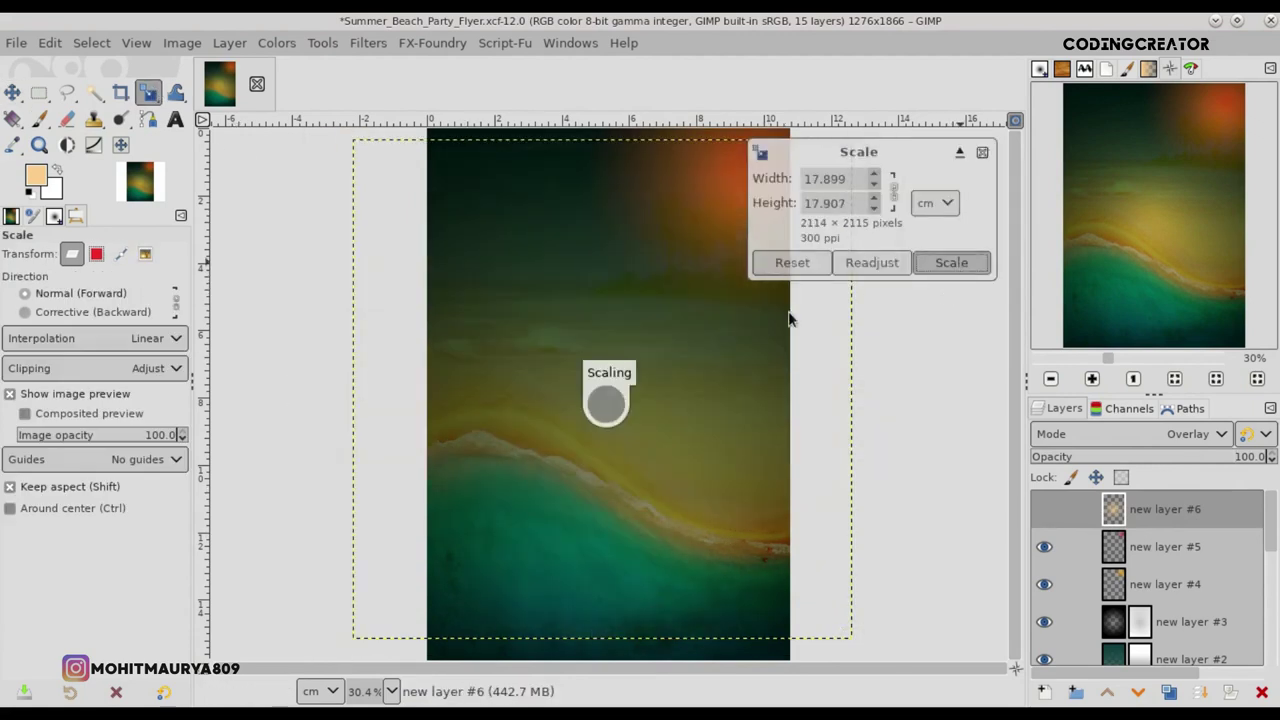
left_click(12, 92)
left_click_drag(677, 484, 684, 488)
- Show guides with snapping, nudge the glow layer, then hide guides and turn snapping off
left_click(137, 43)
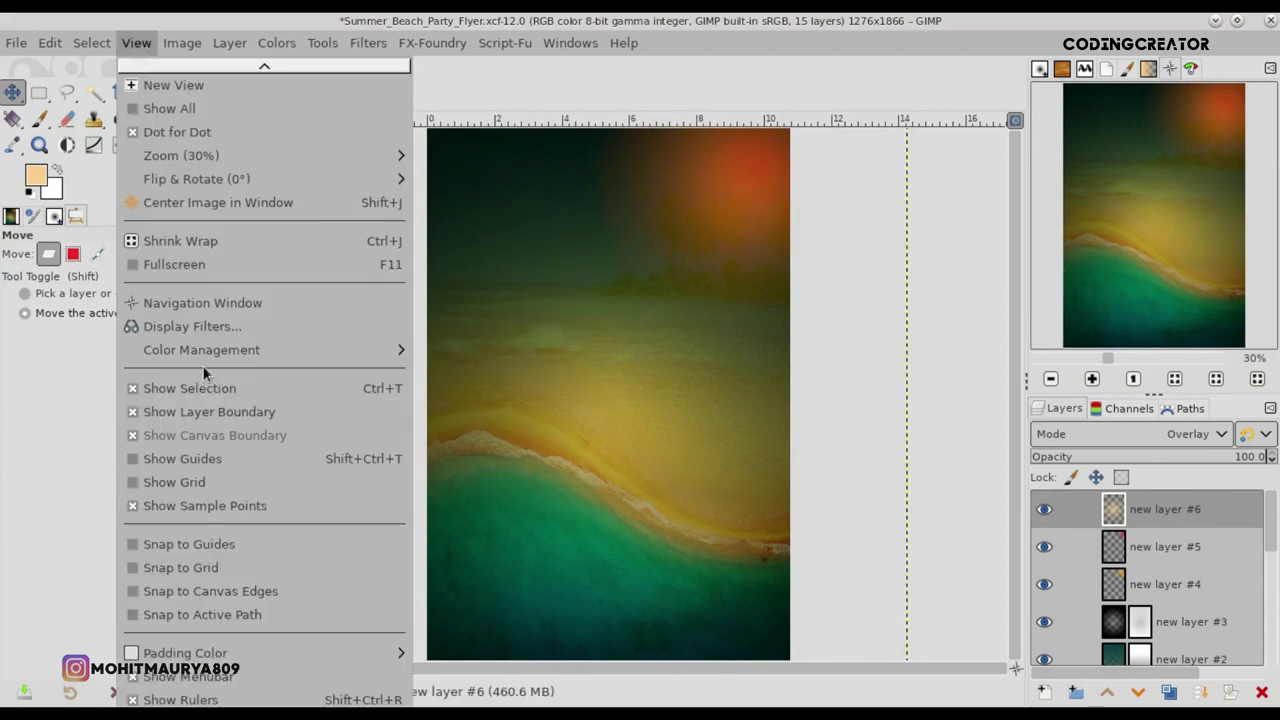
left_click(208, 455)
left_click(139, 52)
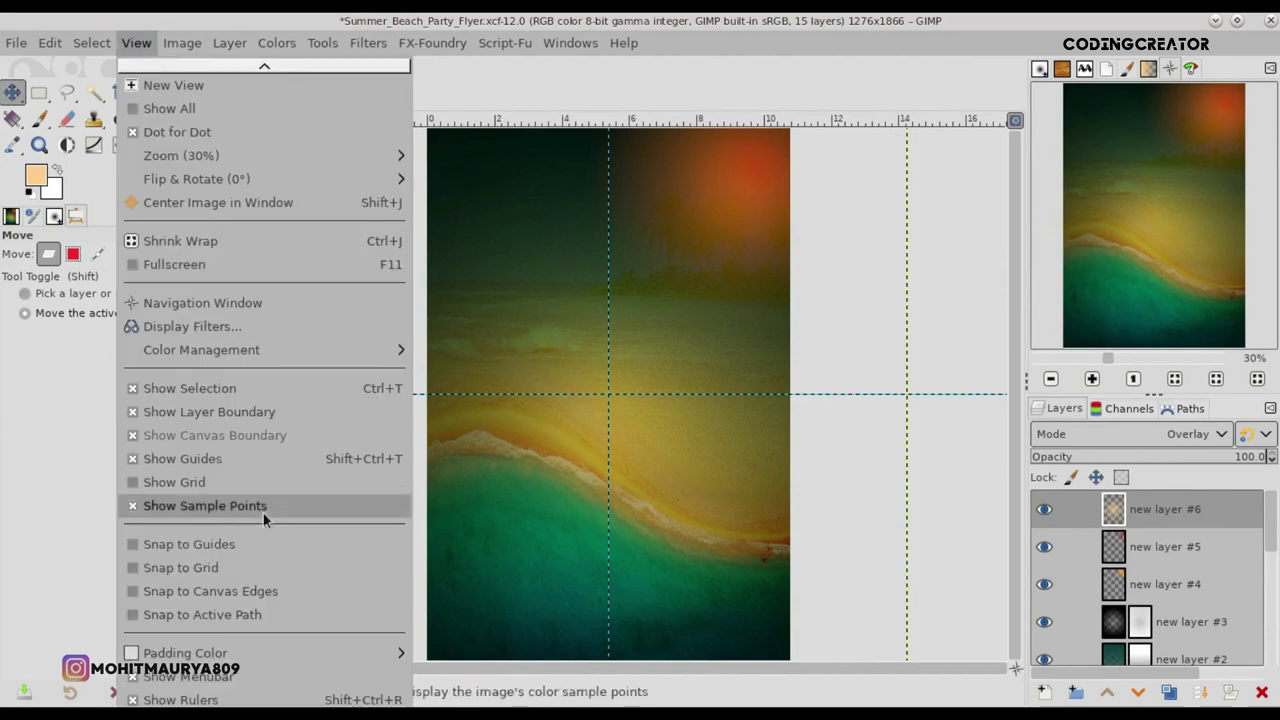
left_click(264, 545)
left_click_drag(633, 494, 638, 497)
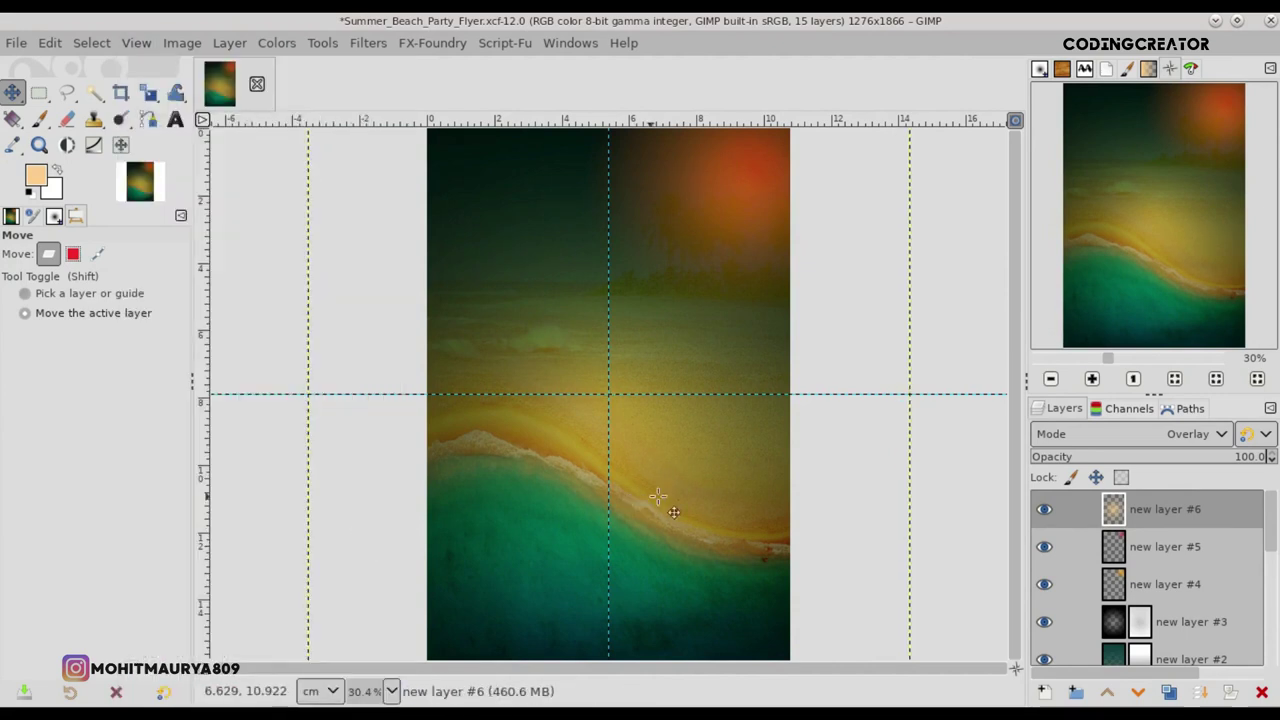
left_click(137, 43)
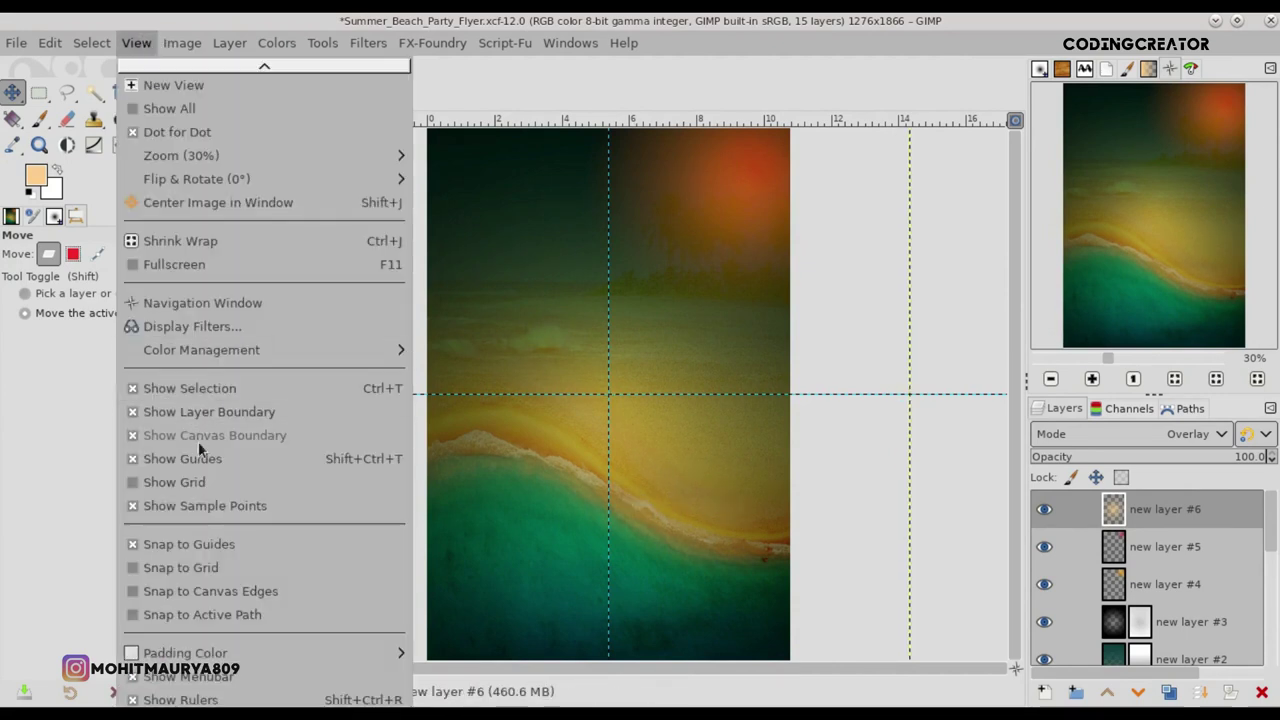
left_click(200, 459)
left_click(137, 43)
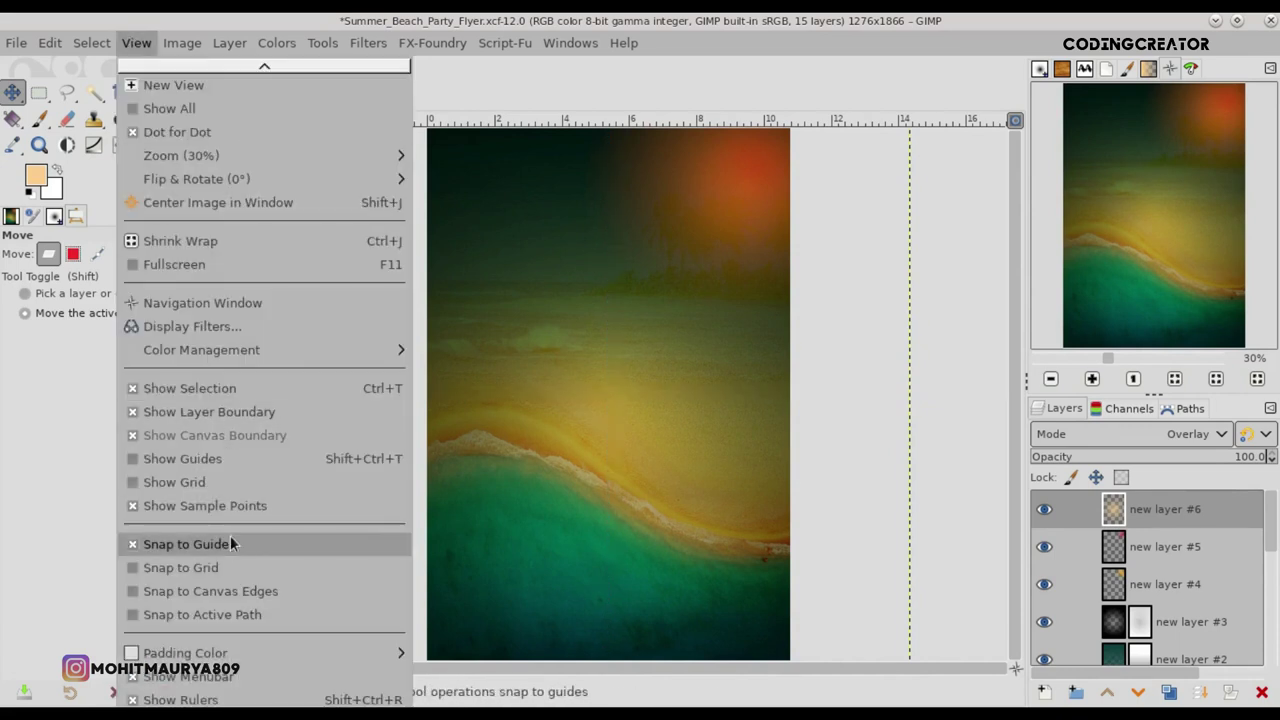
left_click(234, 544)
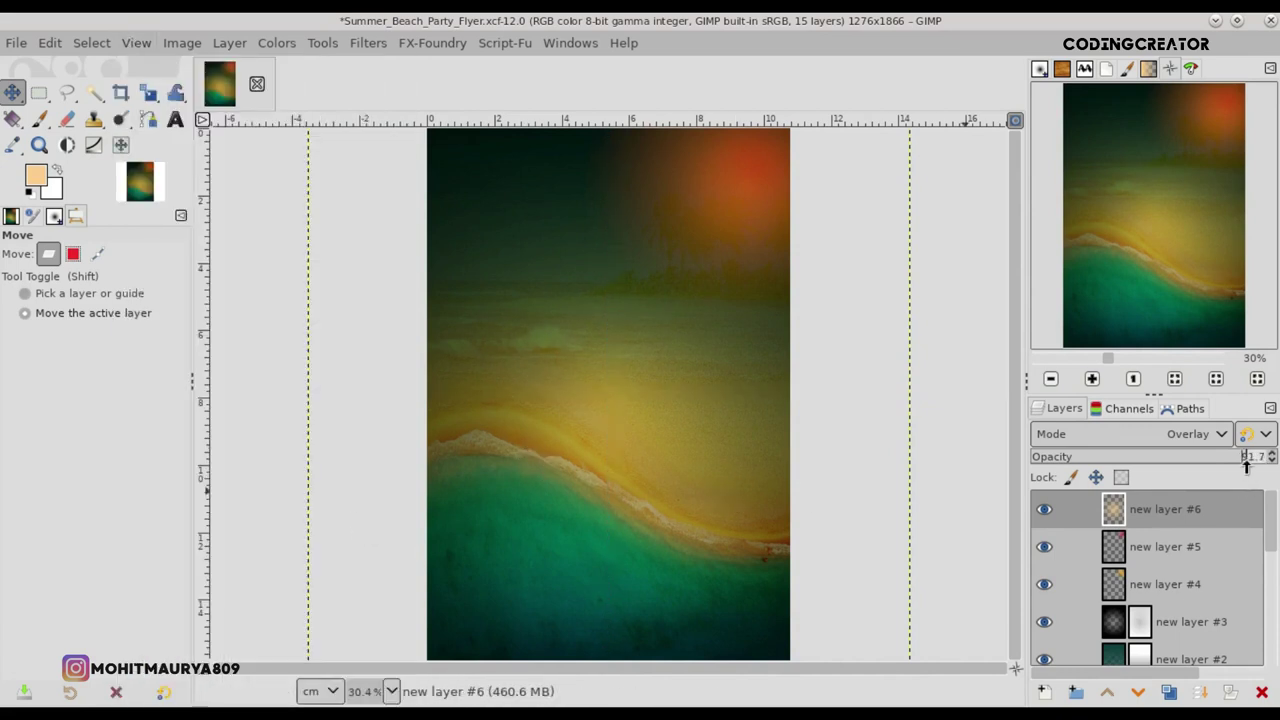
- Toggle new layer #6's visibility twice to judge its softened effect
left_click(1044, 509)
left_click(1044, 509)
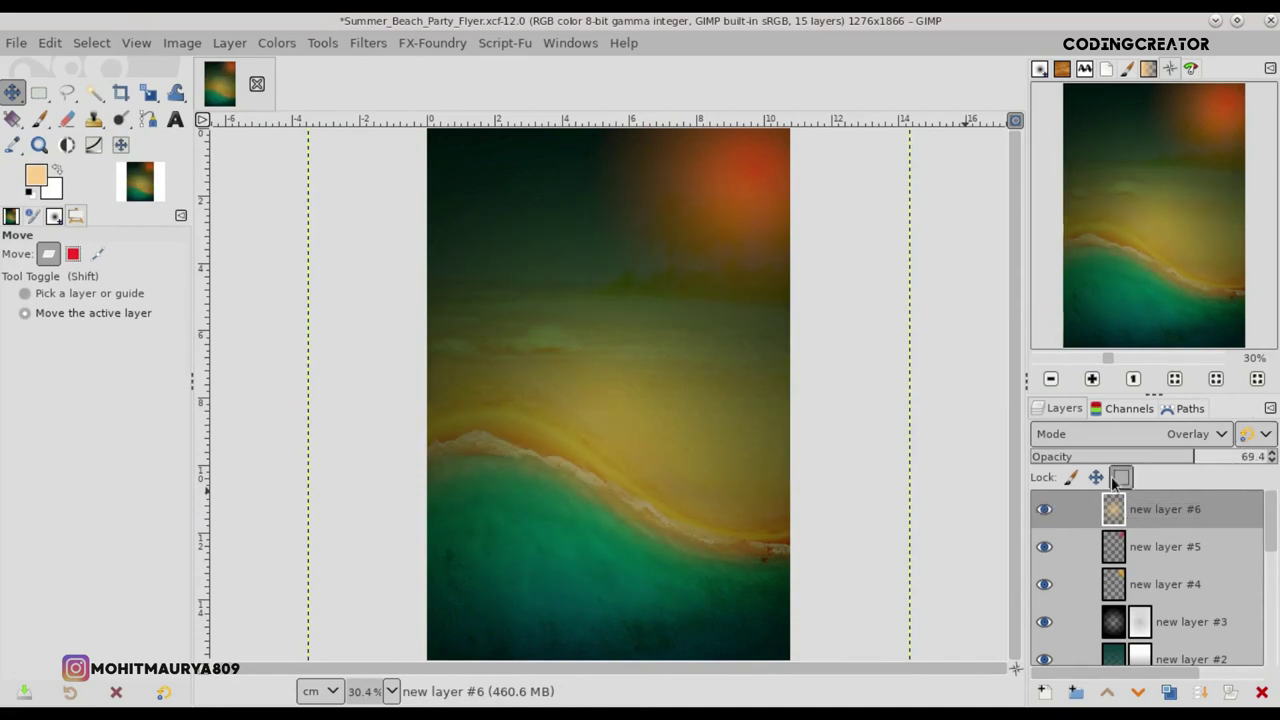
left_click(1044, 510)
left_click(1044, 510)
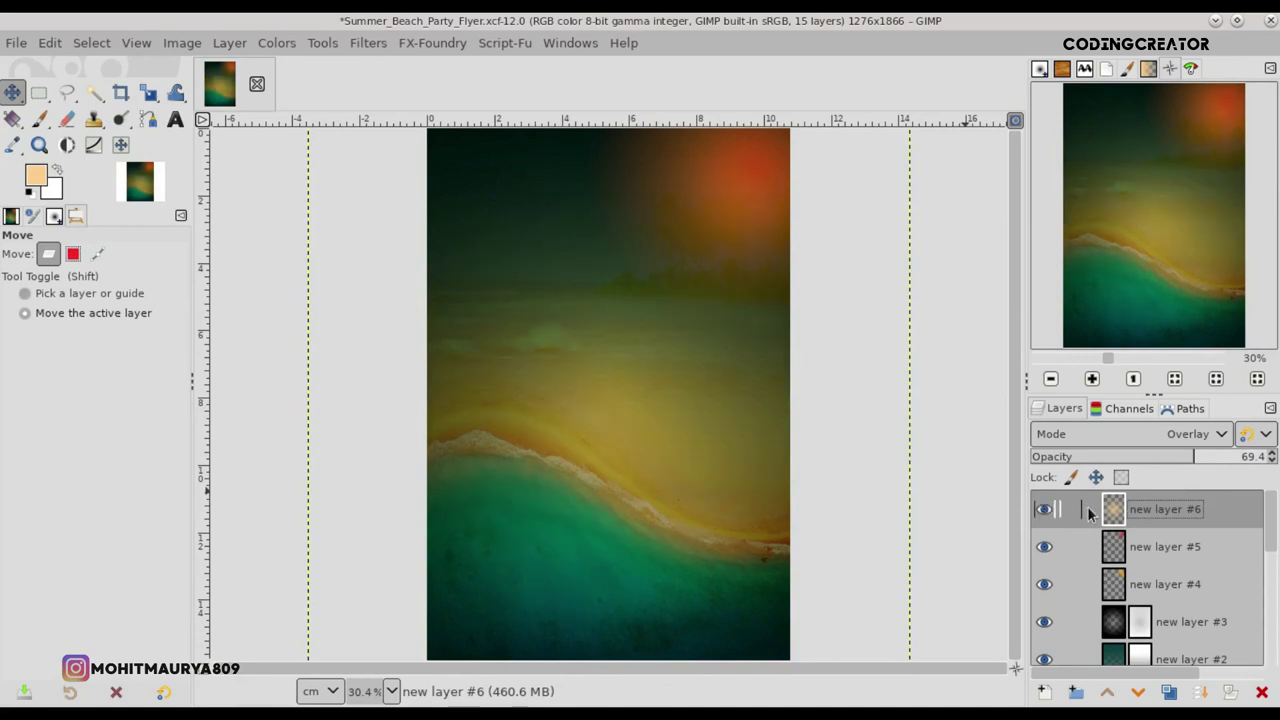
- Add new layer #7 and set the Paintbrush to PsPro_Cloud_Brushes_Vol1.abr-004 with Track Direction dynamics
left_click(1044, 692)
left_click(1122, 682)
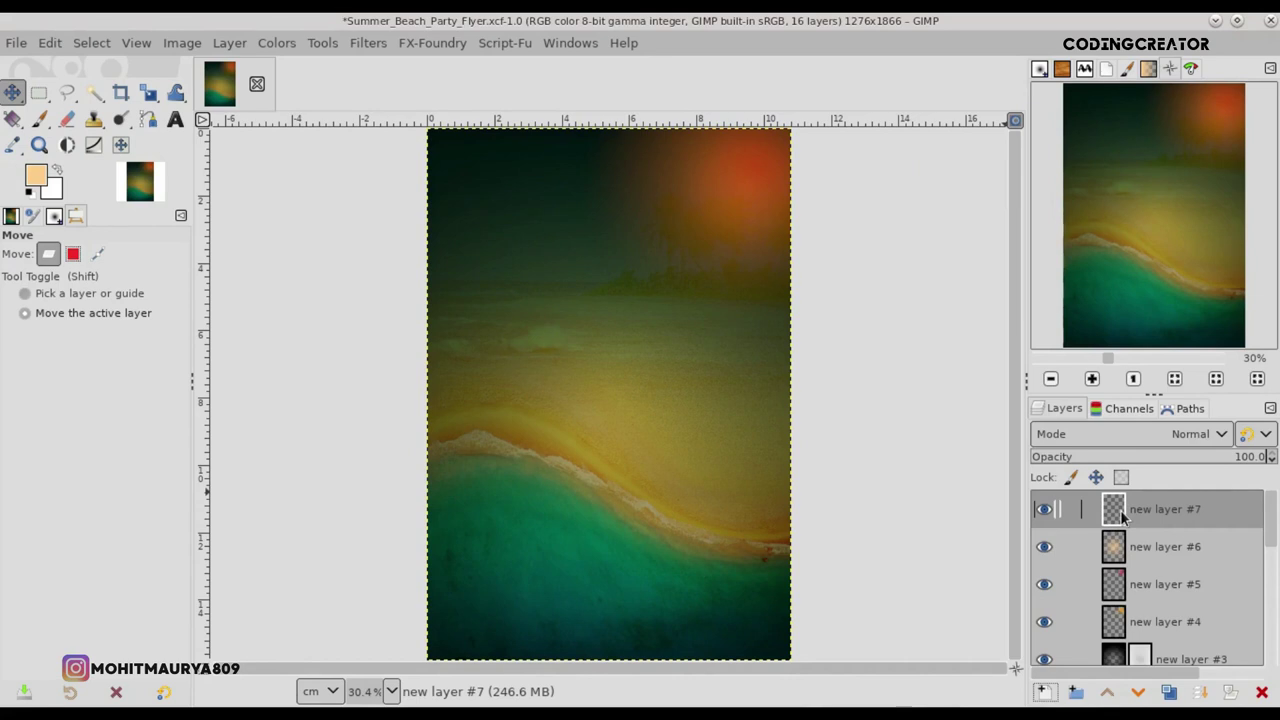
left_click(40, 118)
left_click(134, 310)
key("ctrl+a")
type("ps")
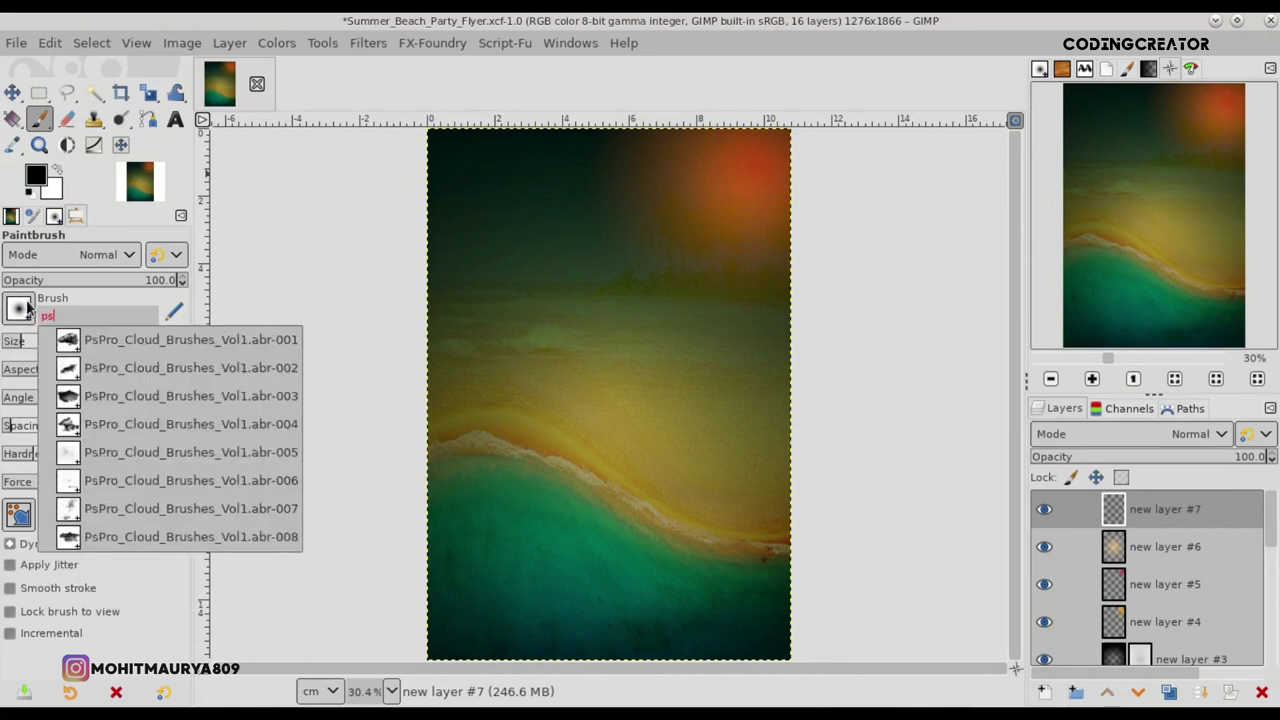
left_click(195, 430)
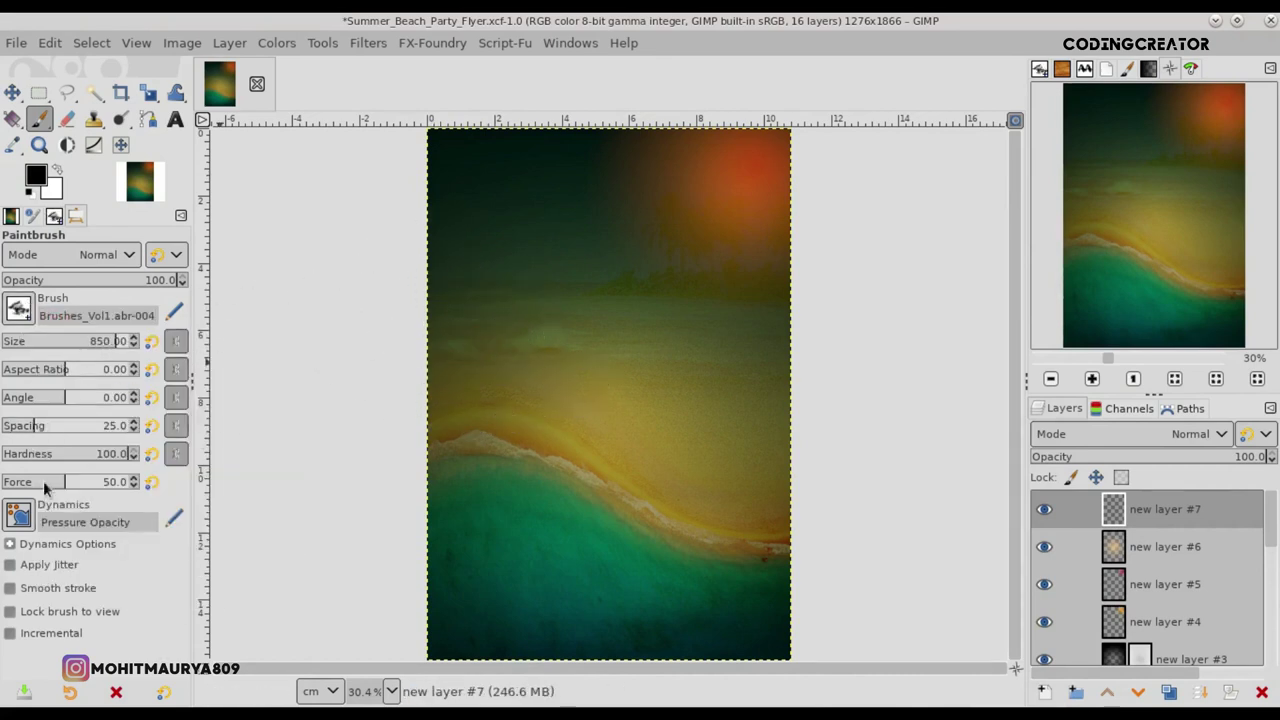
left_click(20, 512)
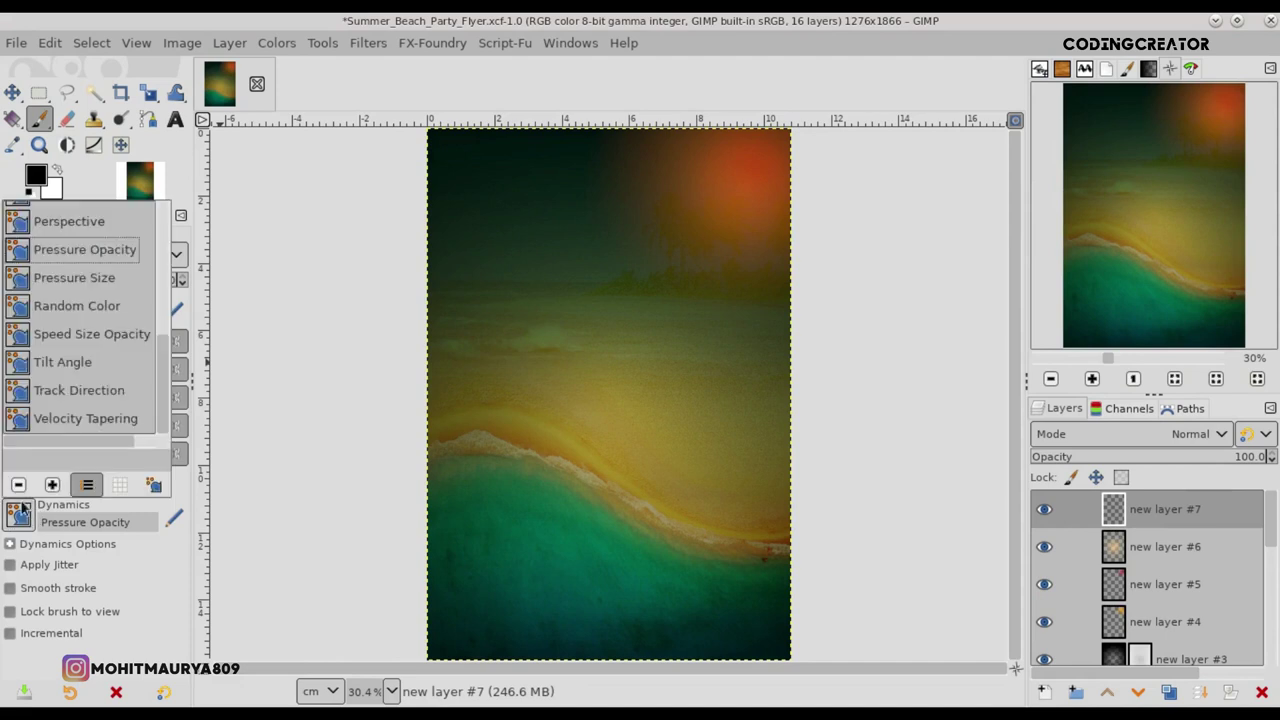
left_click(67, 390)
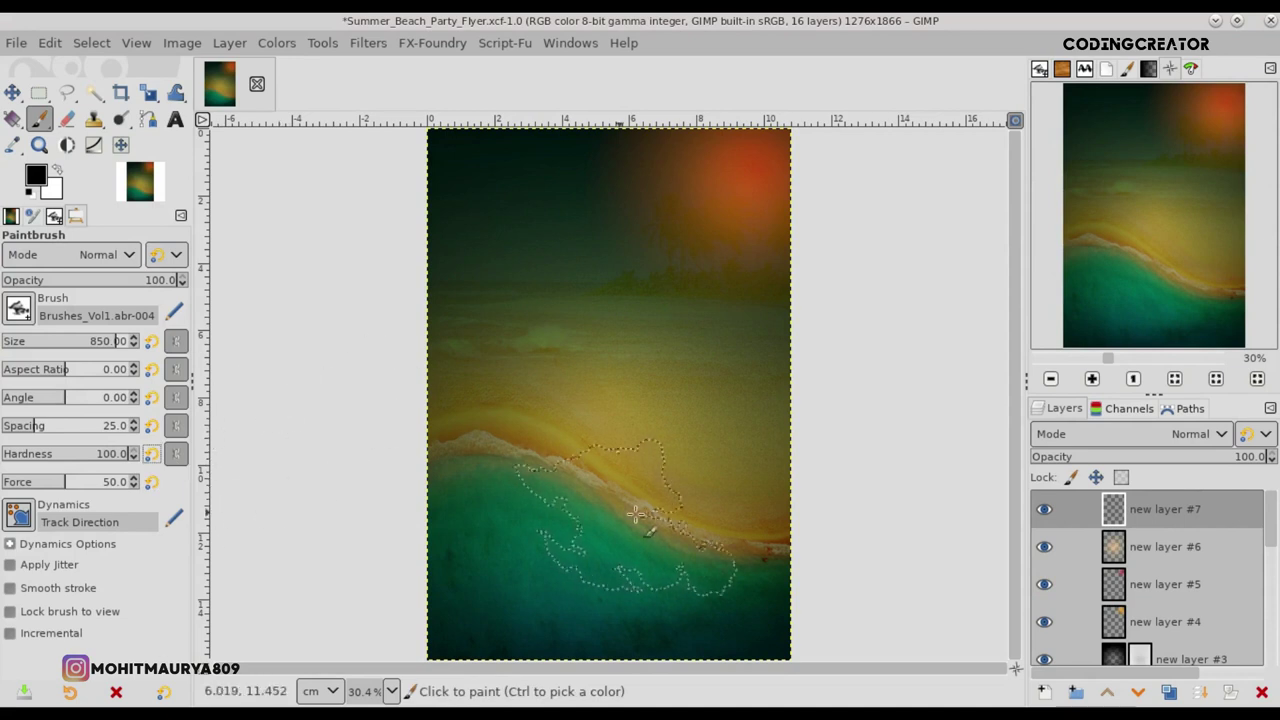
- Paint black clouds down the flyer's edges, then fainter clouds at 22.5 opacity near the top
mouse_move(407, 180)
left_mouse_down()
mouse_move(440, 390)
mouse_move(451, 594)
mouse_move(510, 648)
mouse_move(528, 623)
mouse_move(663, 643)
mouse_move(674, 609)
mouse_move(770, 585)
mouse_move(785, 430)
mouse_move(440, 140)
mouse_move(571, 166)
mouse_move(479, 246)
mouse_move(430, 400)
mouse_move(443, 557)
mouse_move(470, 650)
left_mouse_up()
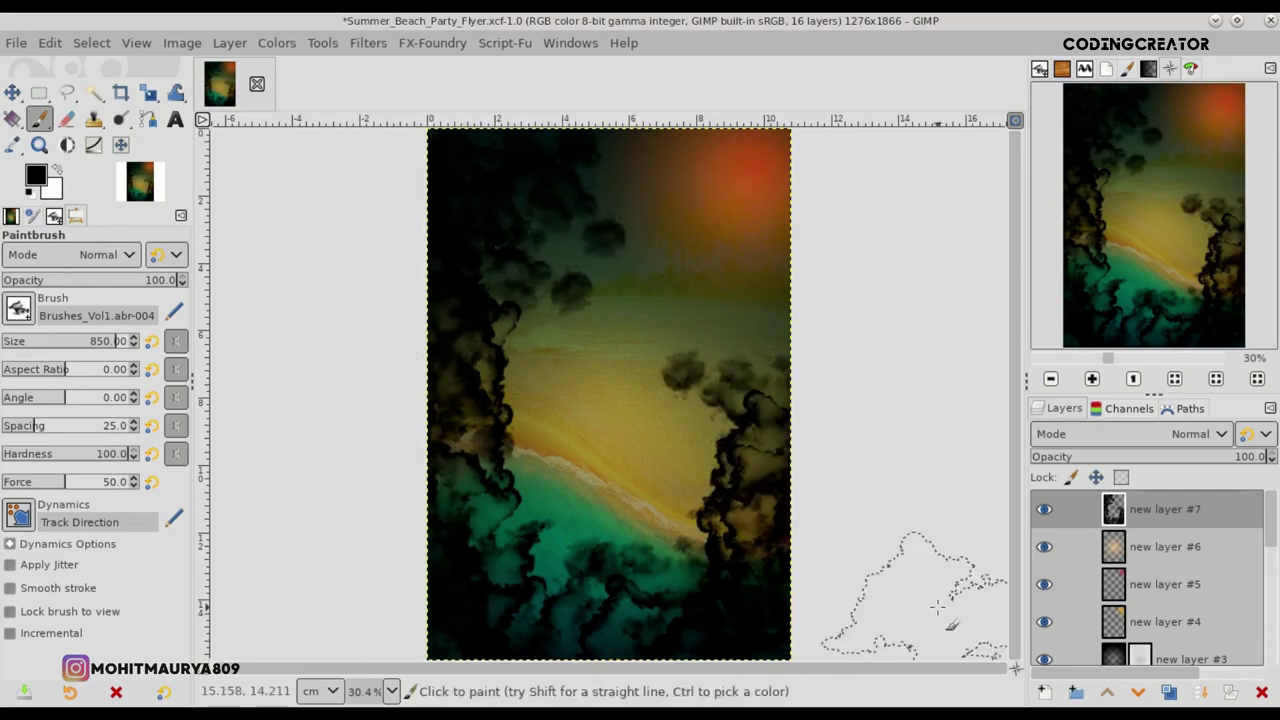
left_click_drag(1015, 668, 1019, 678)
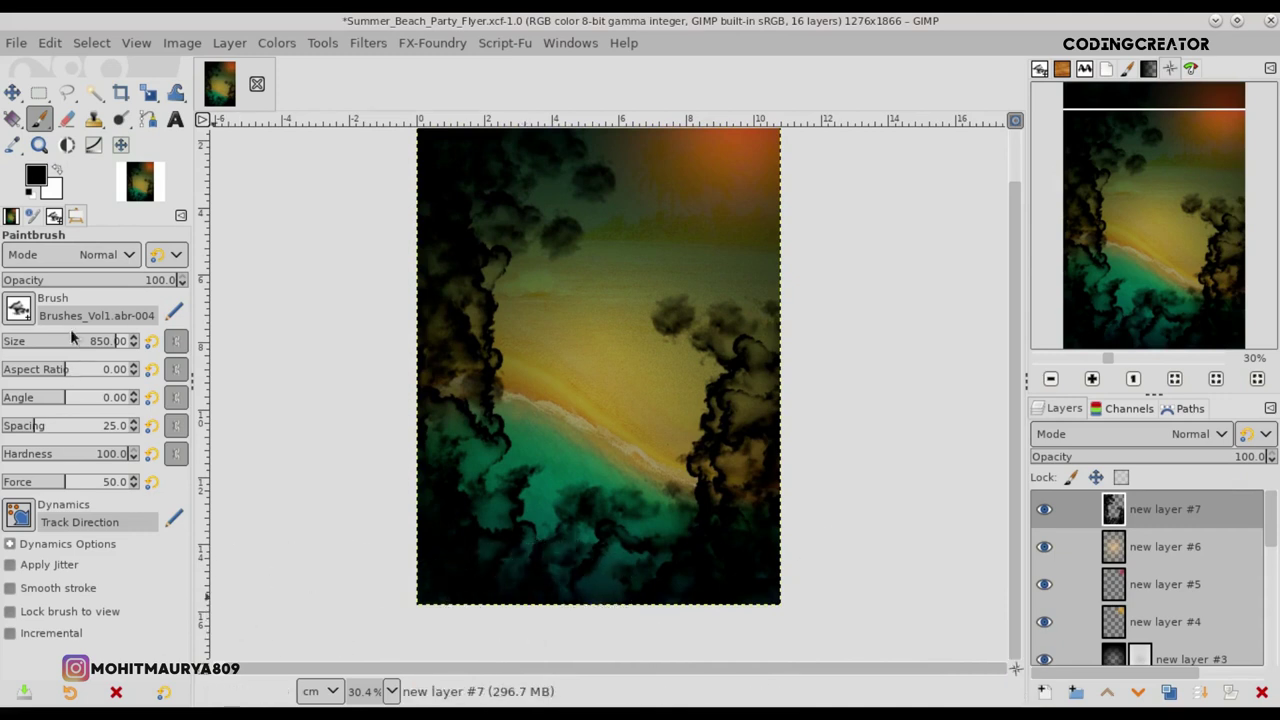
left_click_drag(62, 283, 42, 283)
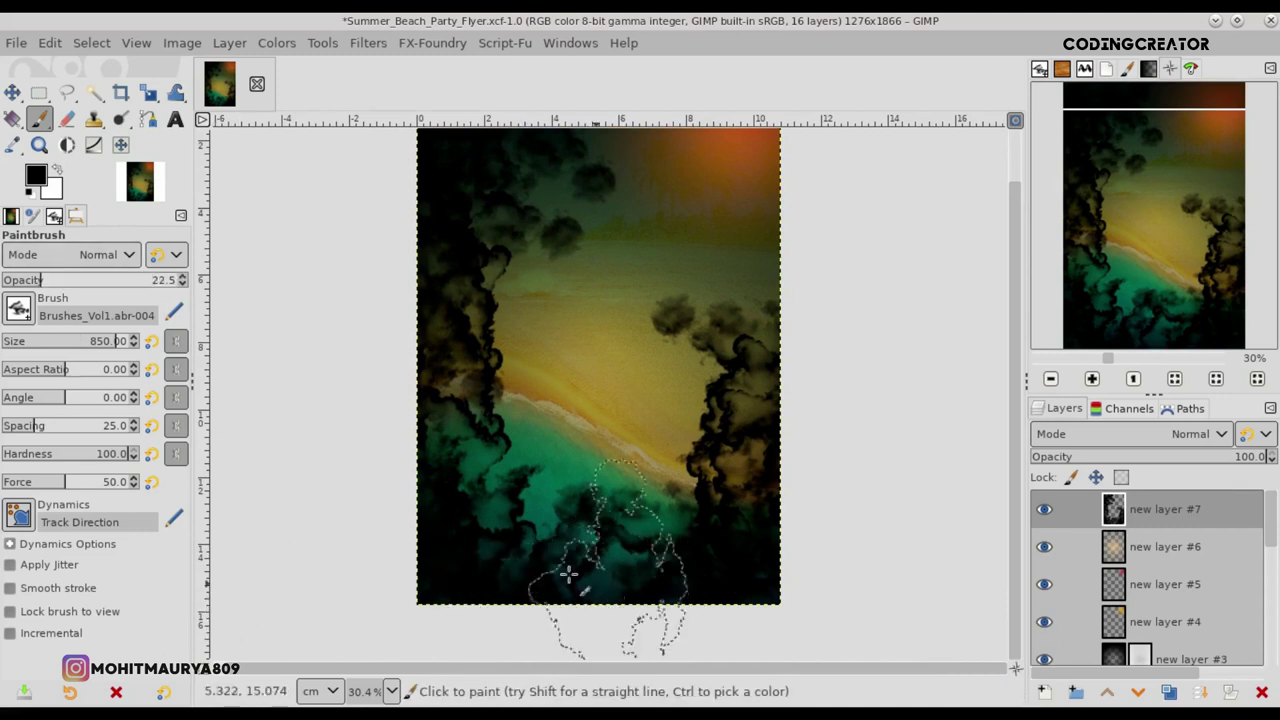
mouse_move(397, 537)
left_mouse_down()
mouse_move(363, 371)
mouse_move(357, 428)
mouse_move(450, 480)
left_mouse_up()
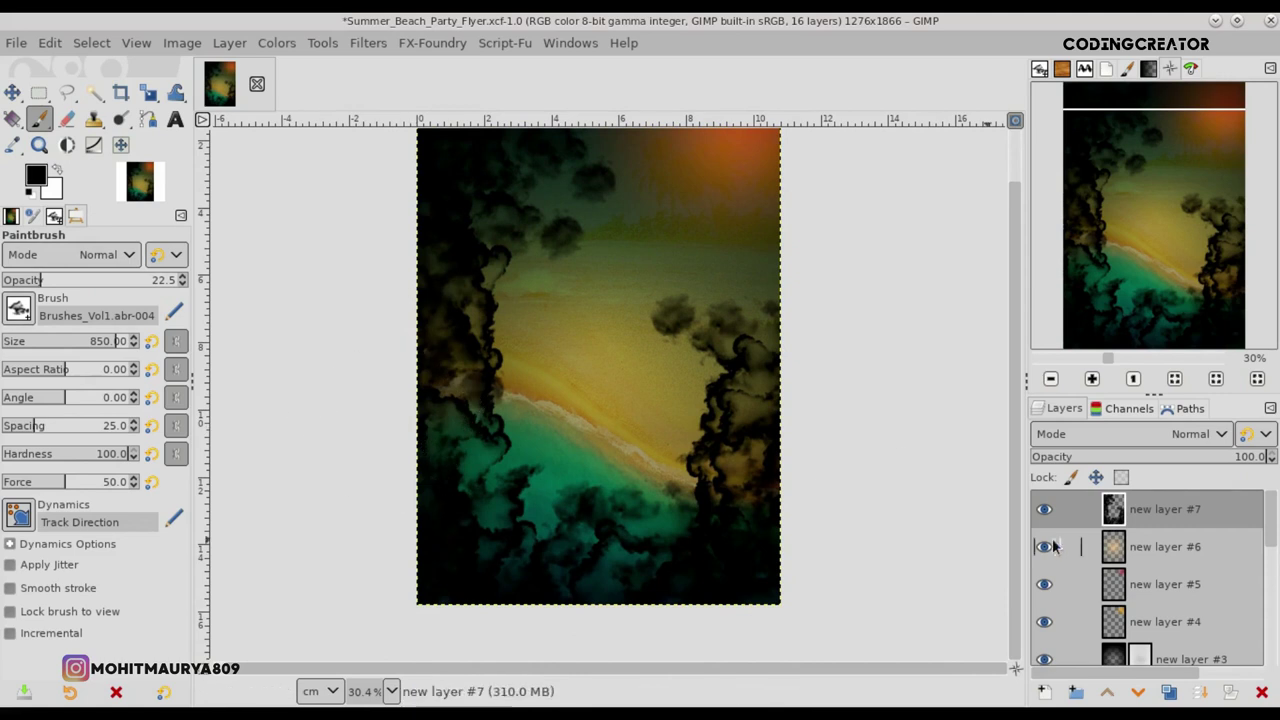
left_click(563, 157)
left_click(12, 92)
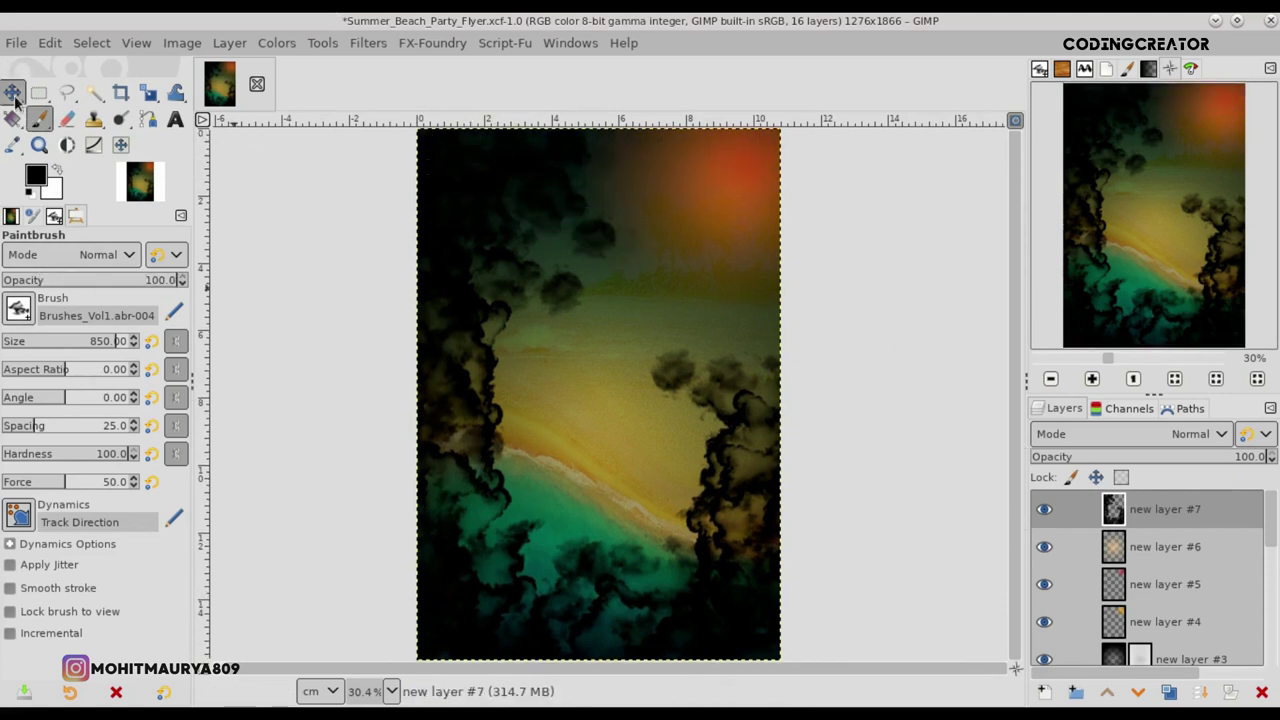
mouse_move(1113, 509)
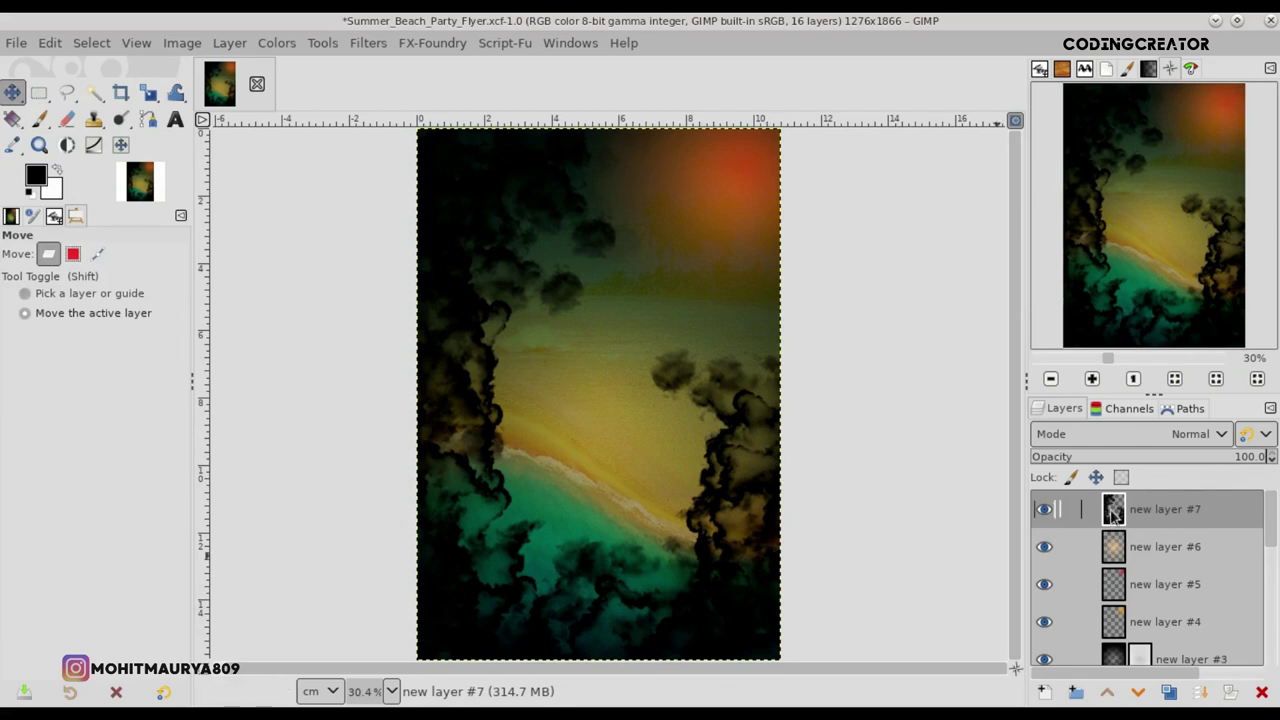
- Apply a heavy Gaussian Blur of about 56 to the cloud layer
left_click(367, 43)
mouse_move(384, 155)
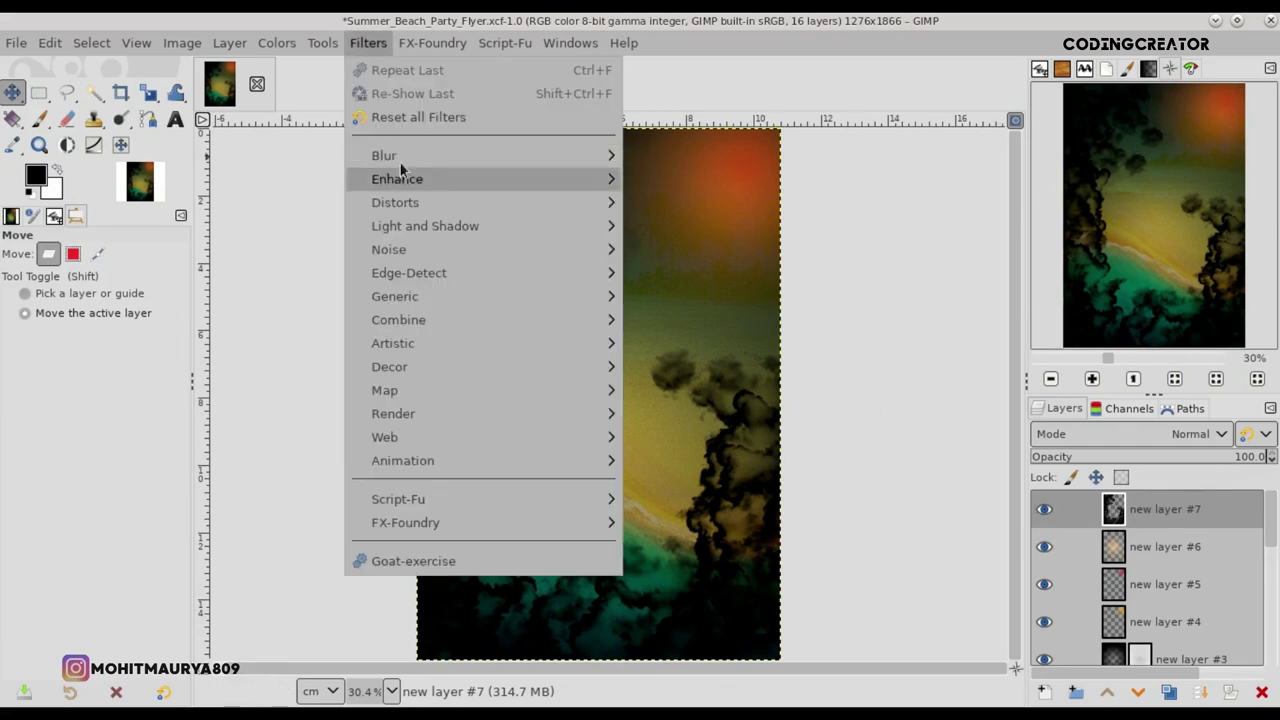
left_click(697, 181)
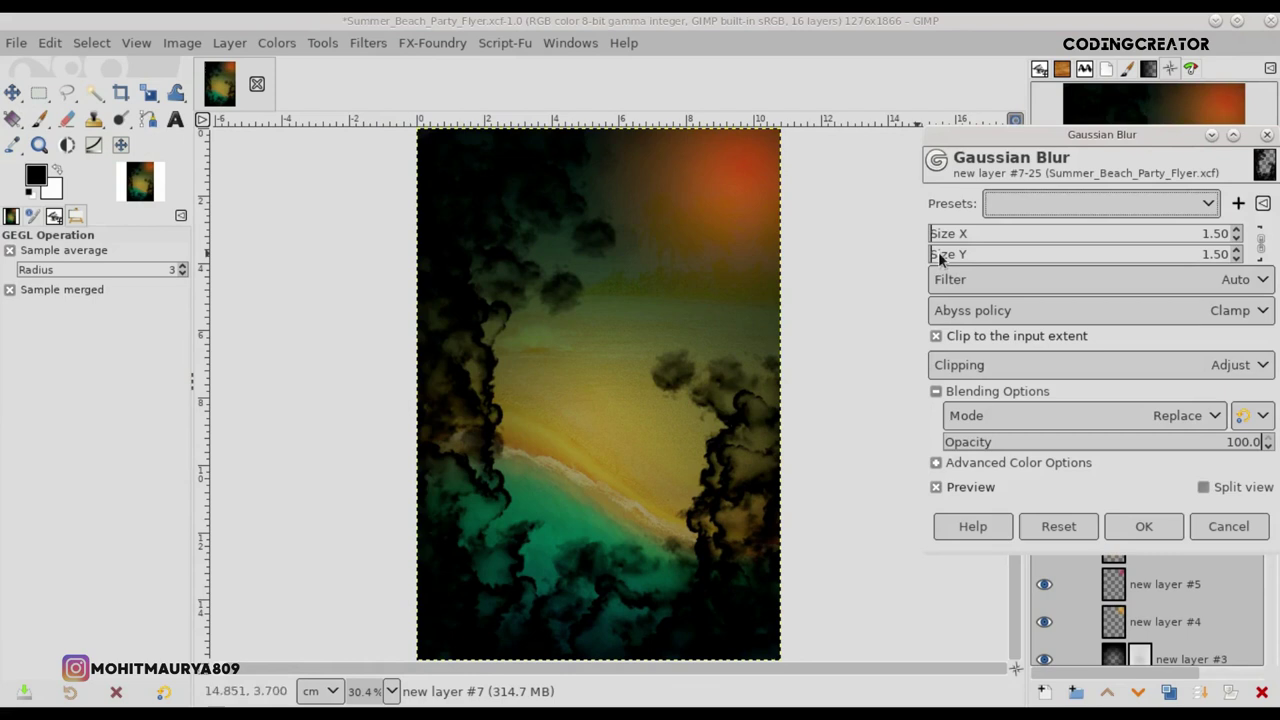
mouse_move(950, 240)
left_mouse_down()
mouse_move(1085, 240)
mouse_move(1060, 252)
mouse_move(1081, 252)
left_mouse_up()
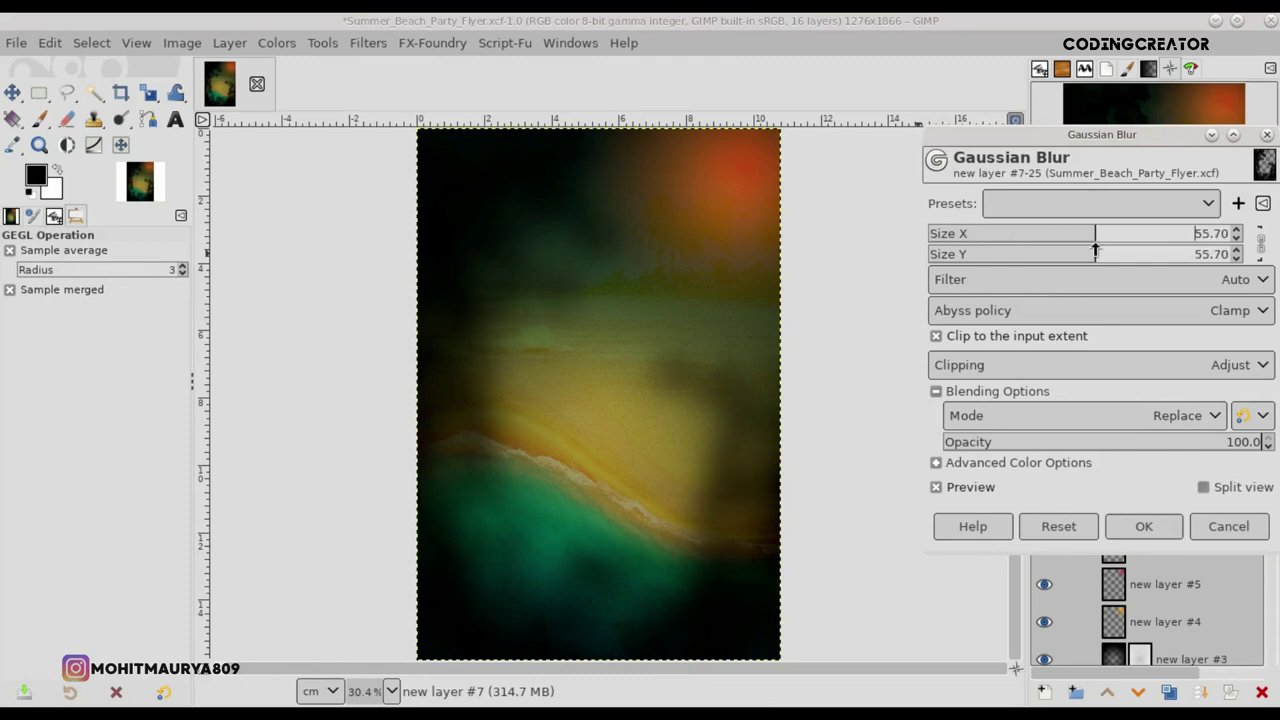
left_click(1144, 526)
- Blend the cloud layer in Soft light at 45.4 opacity, toggling visibility to compare
left_click(1157, 440)
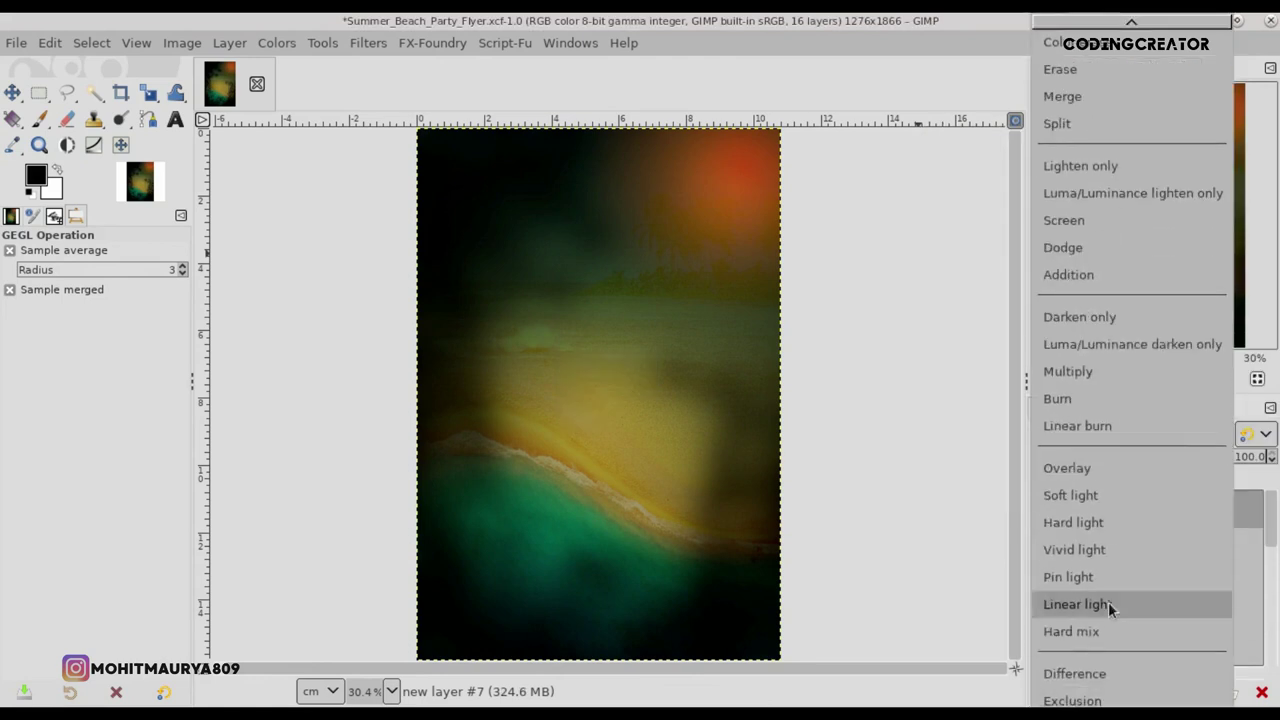
left_click(1104, 496)
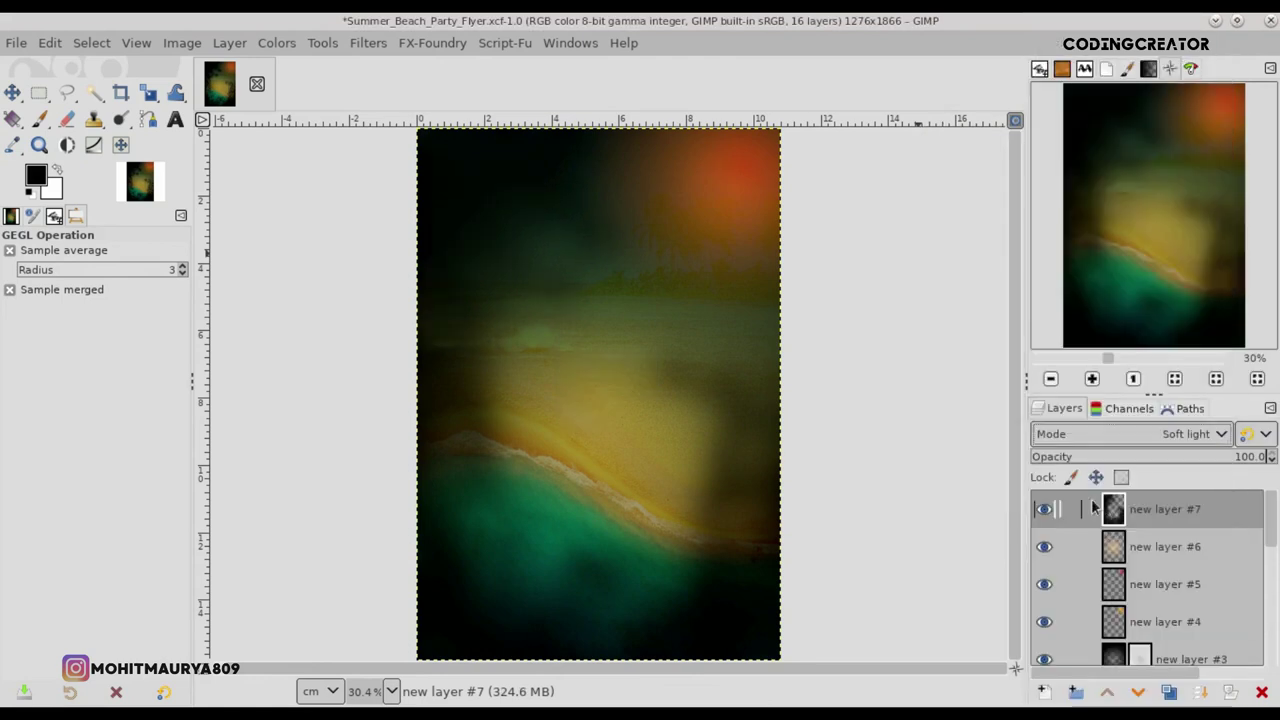
left_click(1143, 461)
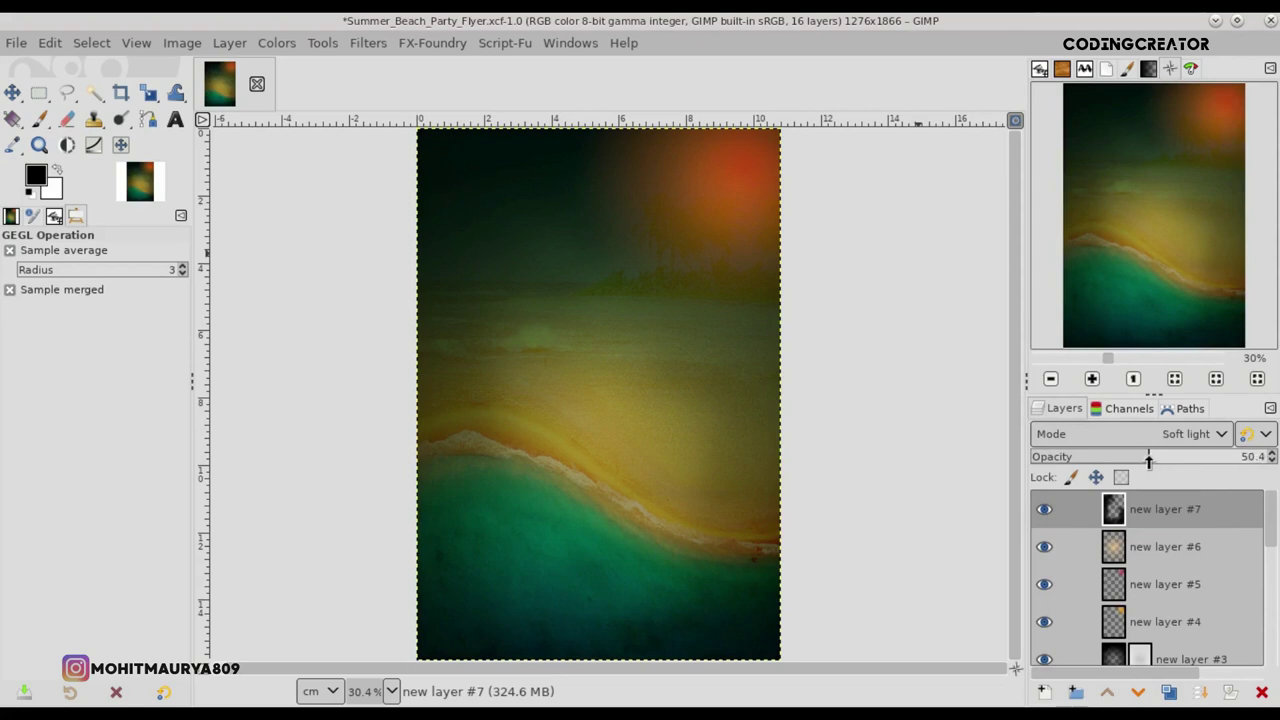
left_click(1044, 509)
left_click(1044, 509)
left_click(1044, 509)
left_click(1044, 509)
scroll(923, 666, "left", 1)
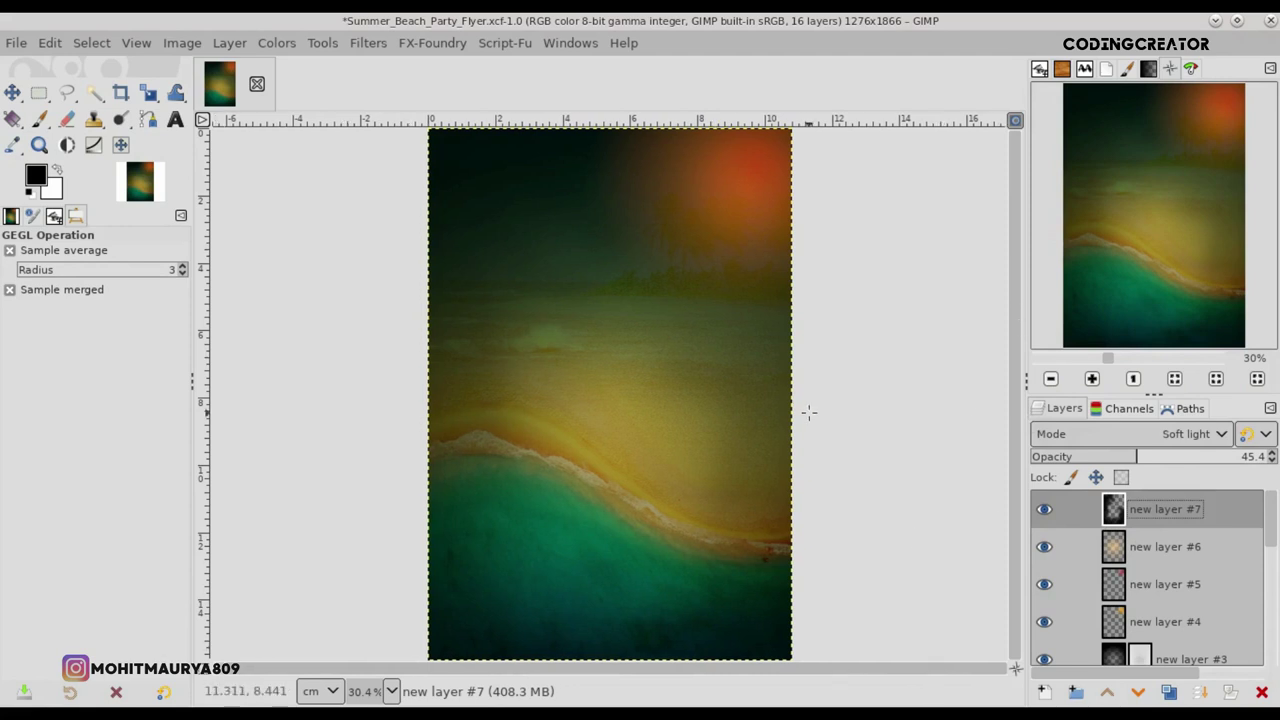
scroll(807, 411, "down", 1, "ctrl")
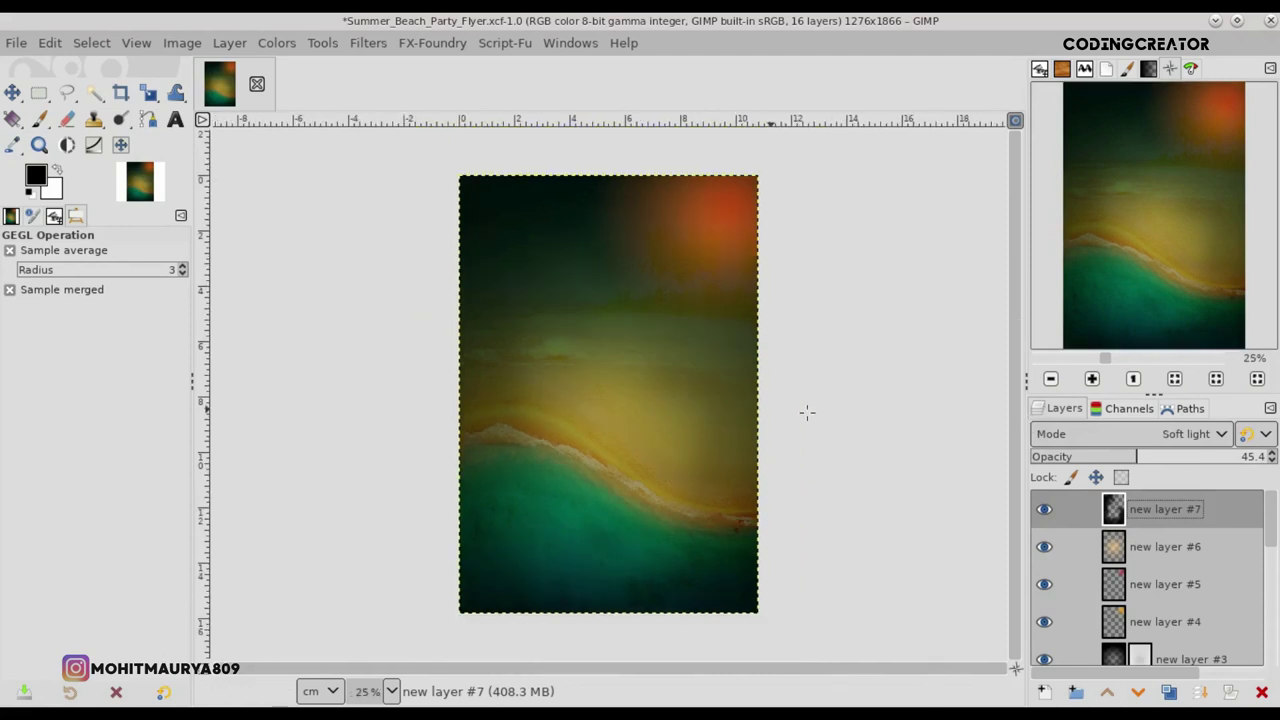
- Fit the image to the window and create a Visible #1 layer via New from Visible
left_click(1016, 121)
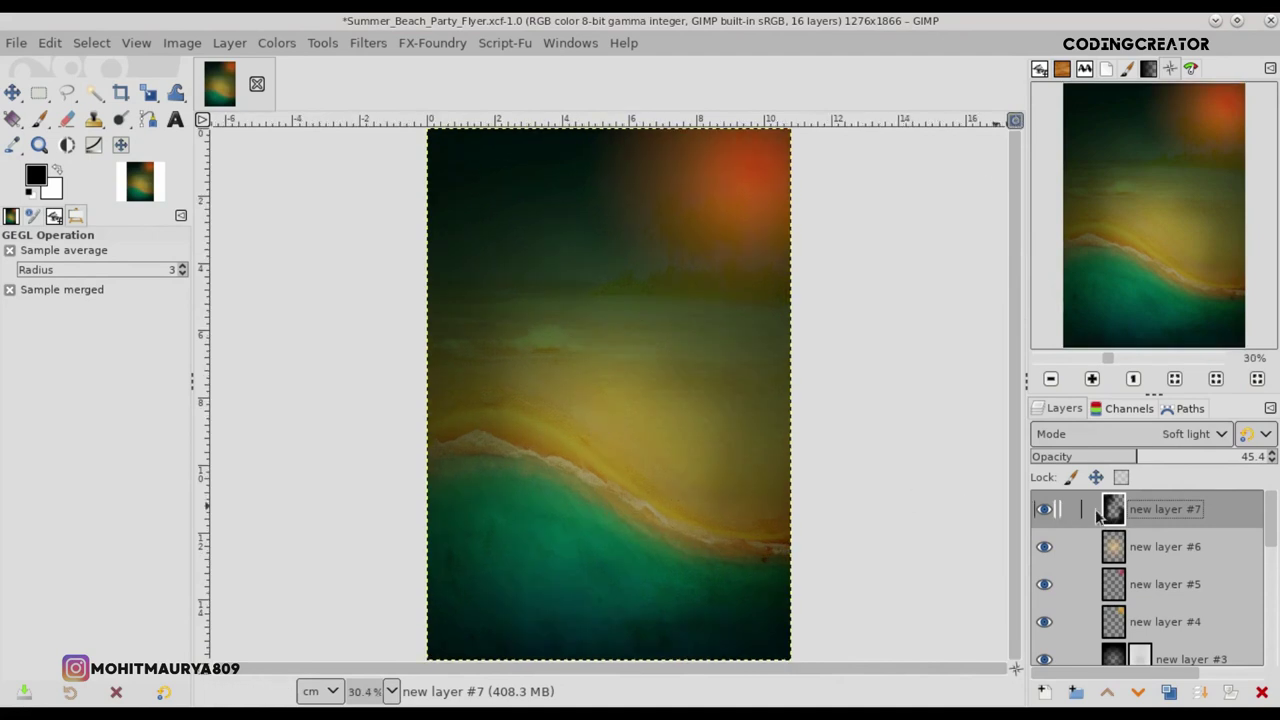
right_click(1128, 514)
left_click(992, 185)
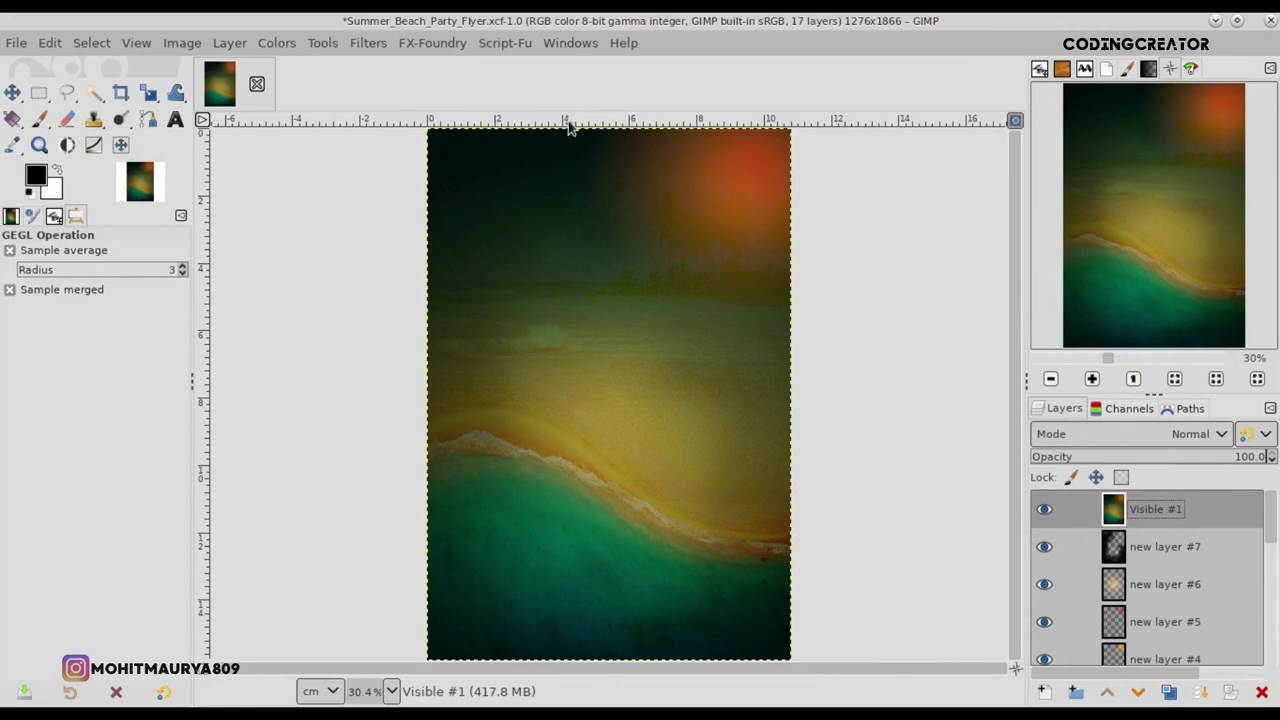
left_click(351, 46)
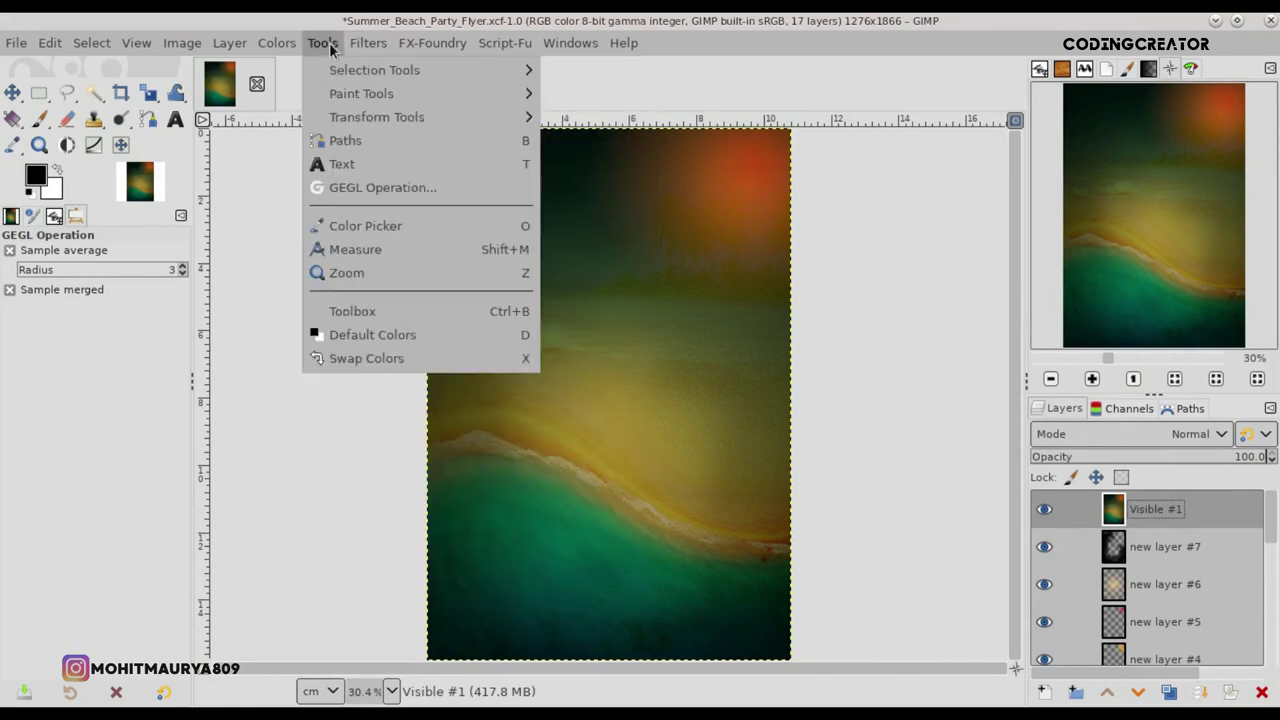
mouse_move(318, 444)
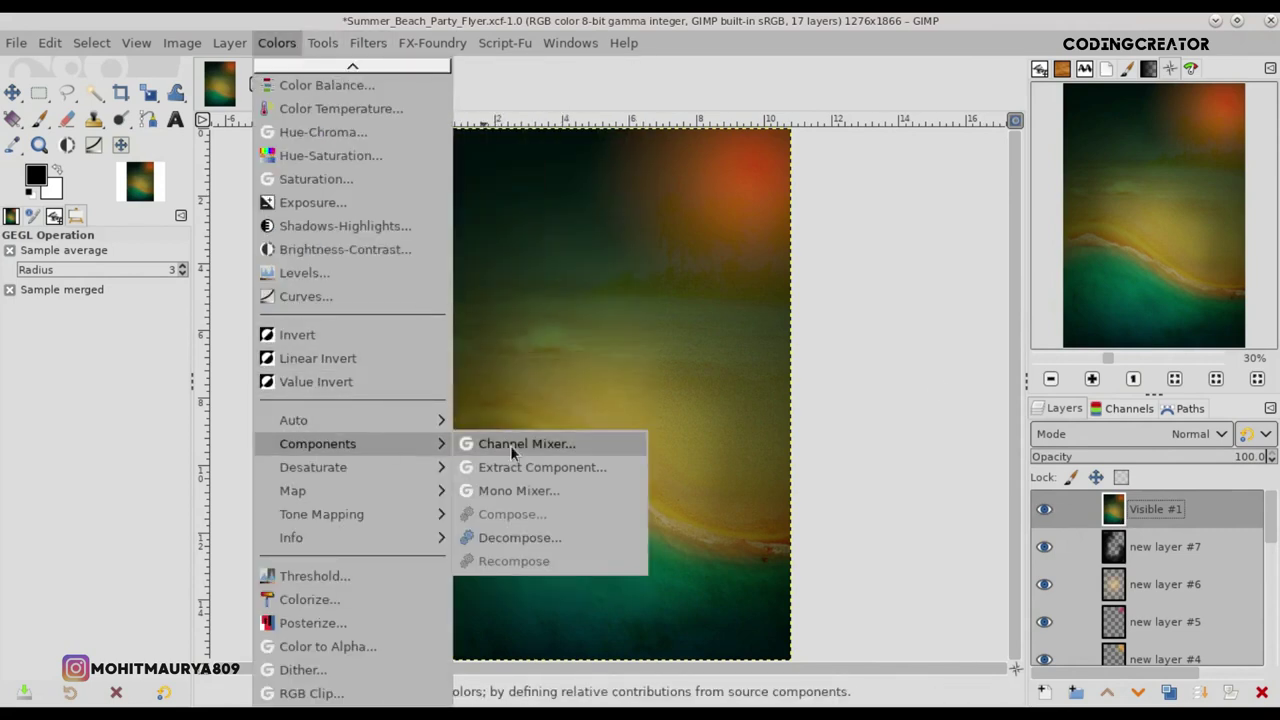
- In Channel Mixer, set Red in Red to 1.235 and Green in Red to 0.153
left_click(512, 447)
mouse_move(1172, 259)
left_mouse_down()
mouse_move(1186, 255)
mouse_move(1129, 293)
left_mouse_up()
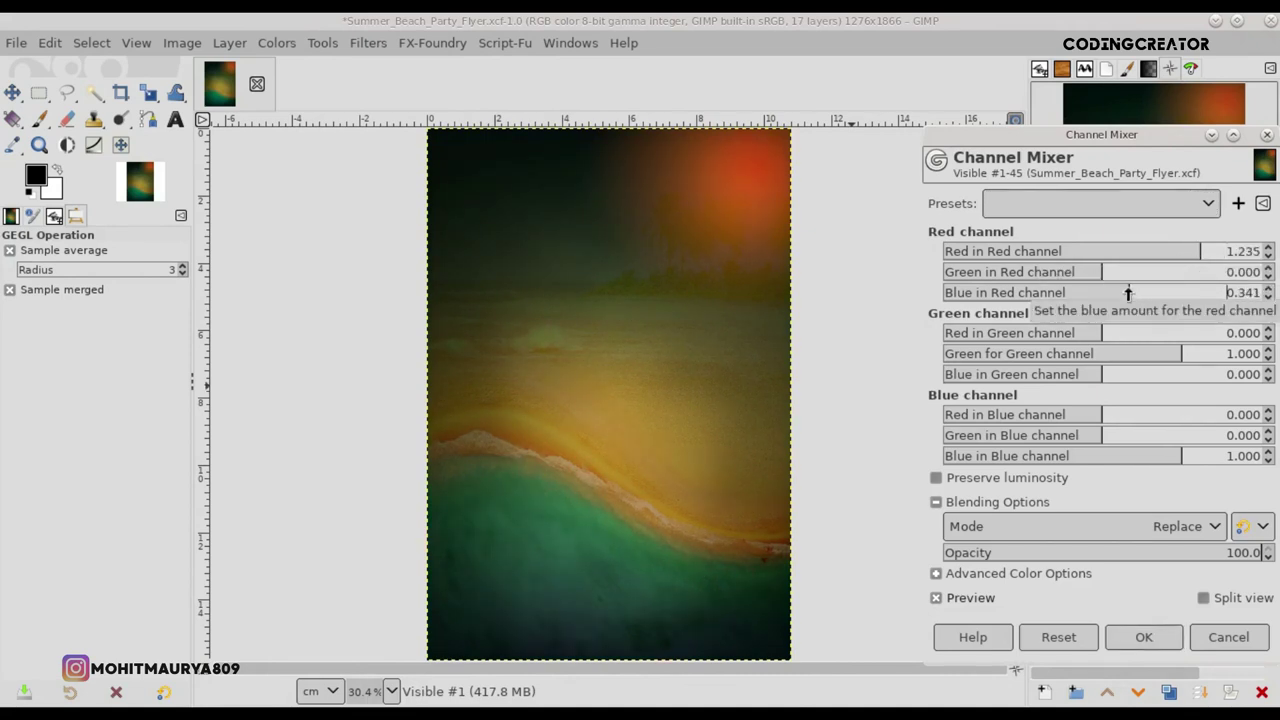
mouse_move(1146, 293)
left_mouse_down()
mouse_move(1114, 293)
mouse_move(1120, 274)
mouse_move(1170, 273)
left_mouse_up()
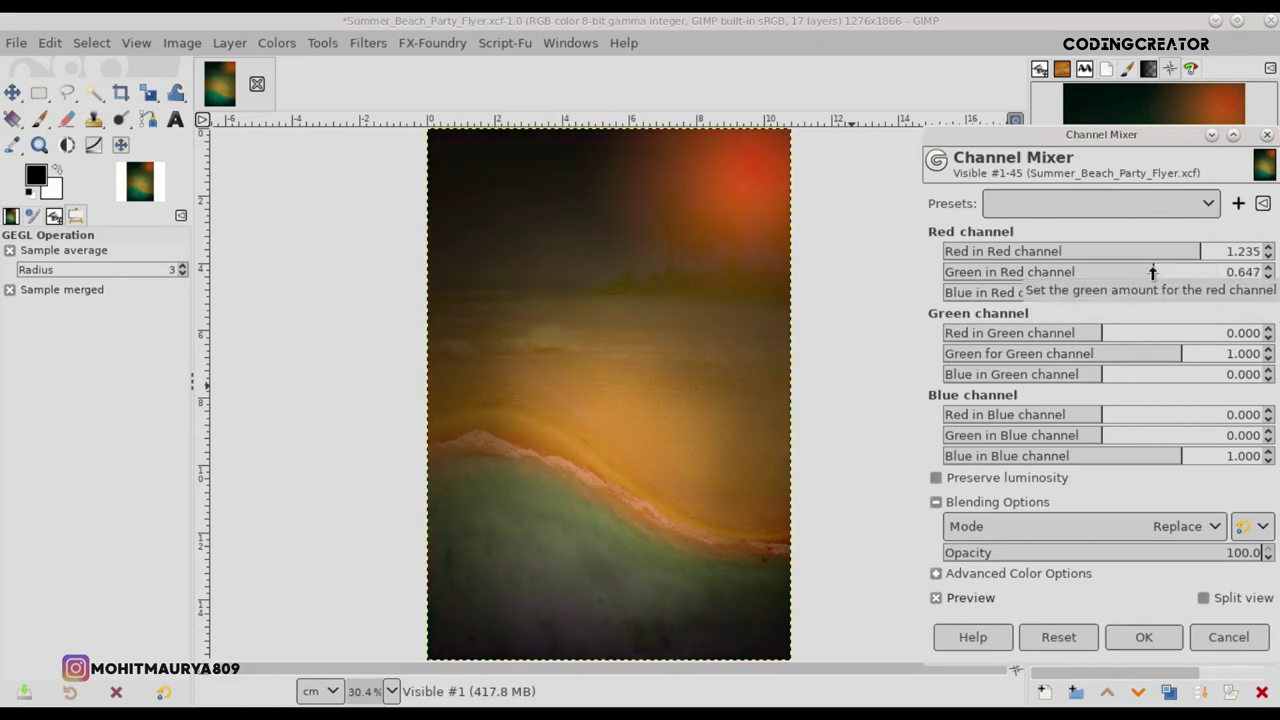
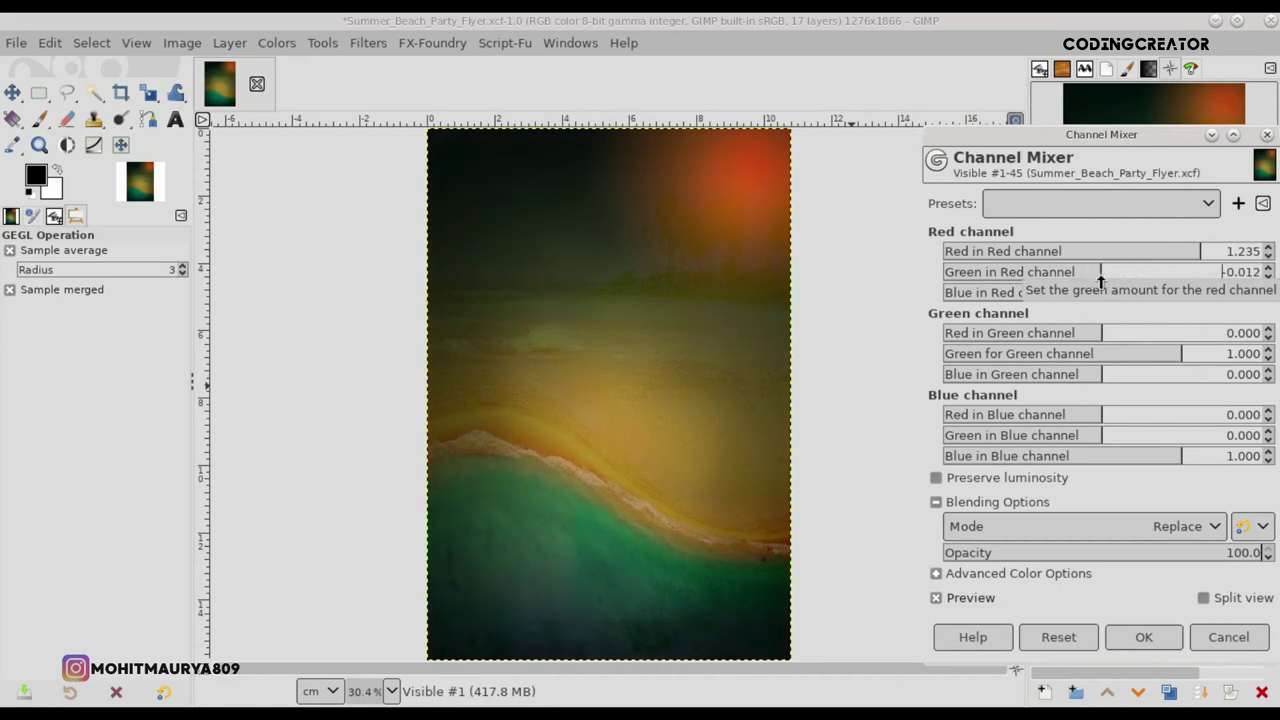
- Apply a Channel Mixer to Visible #1 with red output 1.235 red, 0.059 green, 0.518 blue
left_click(962, 598)
left_click_drag(1090, 274, 1121, 274)
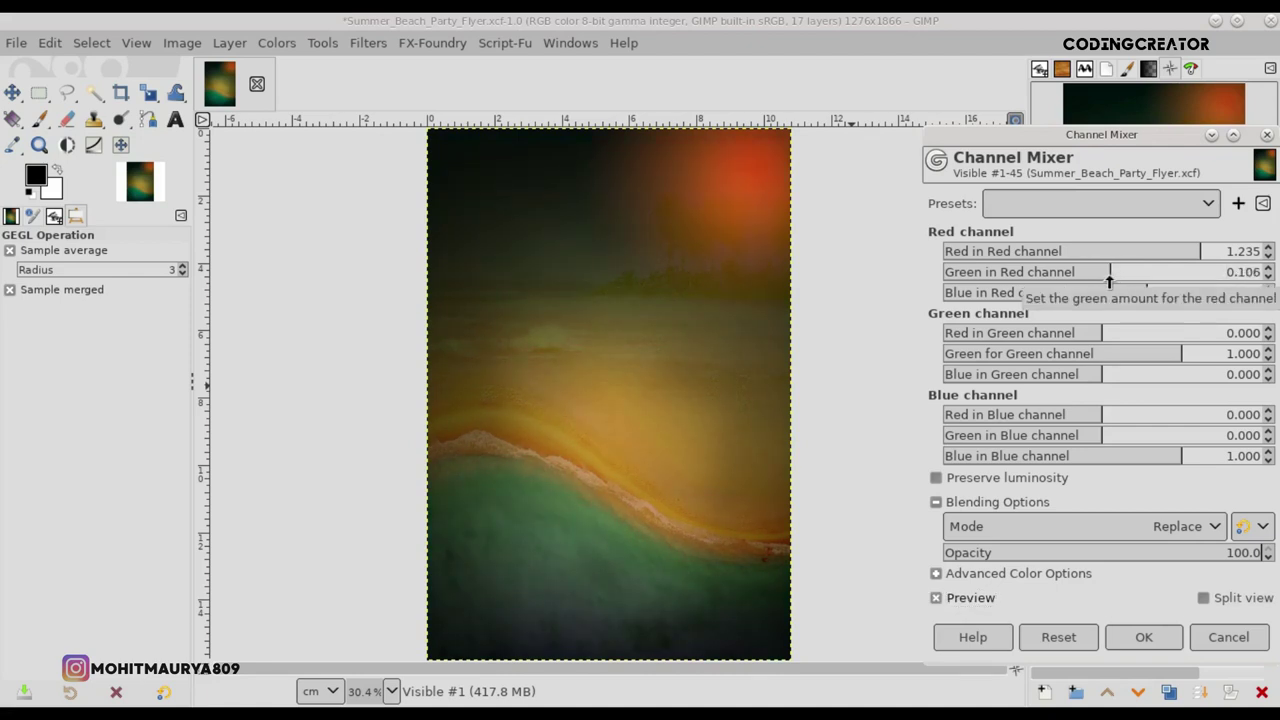
left_click(955, 598)
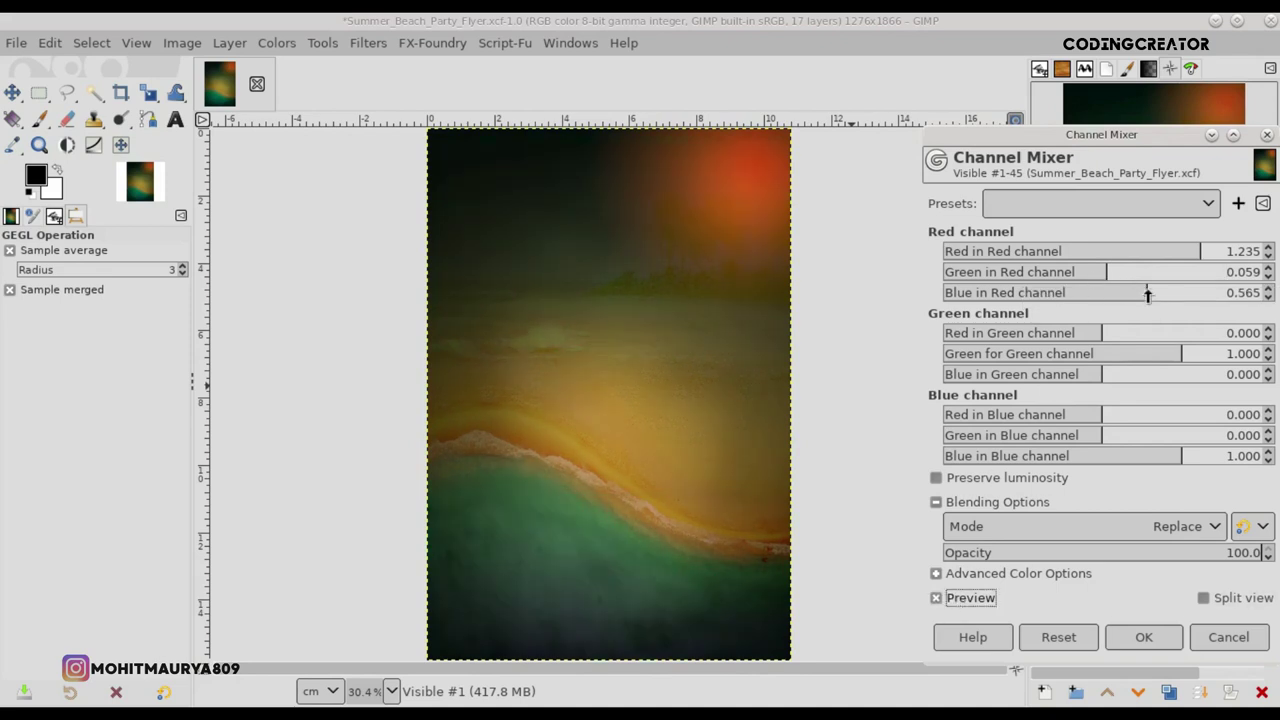
left_click(1141, 293)
left_click(955, 598)
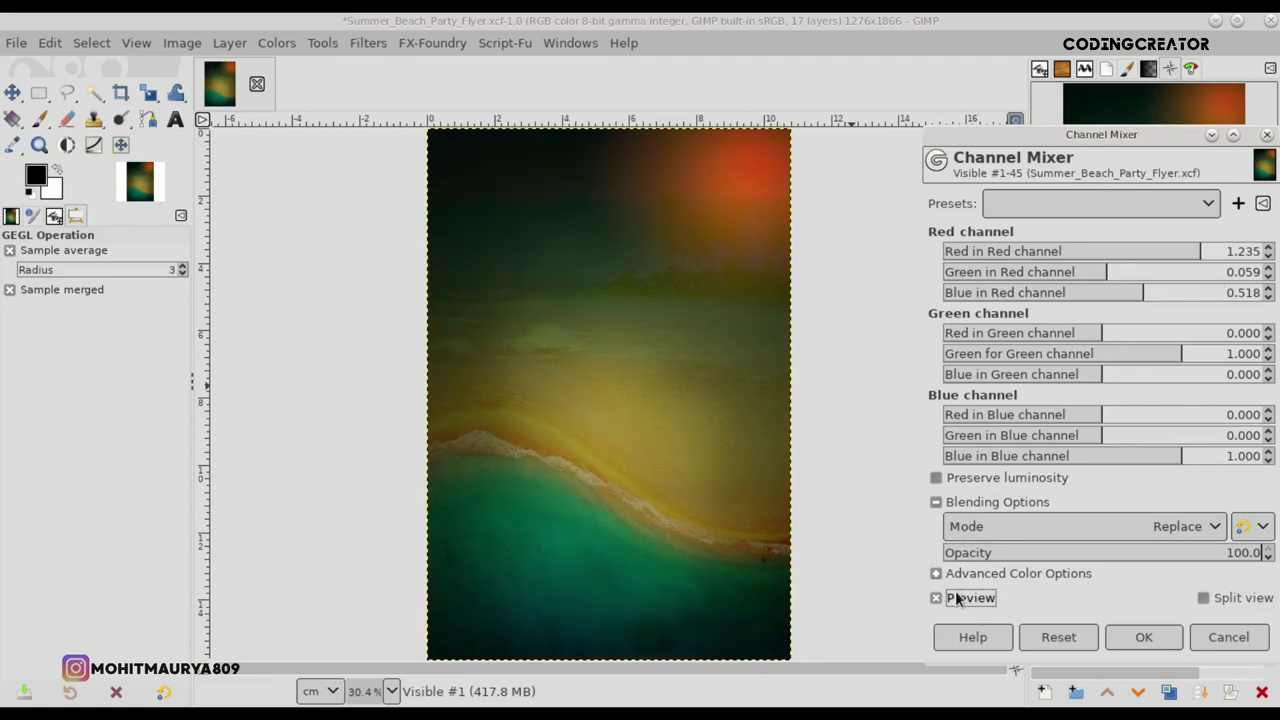
left_click(936, 478)
left_click(936, 478)
left_click(1145, 637)
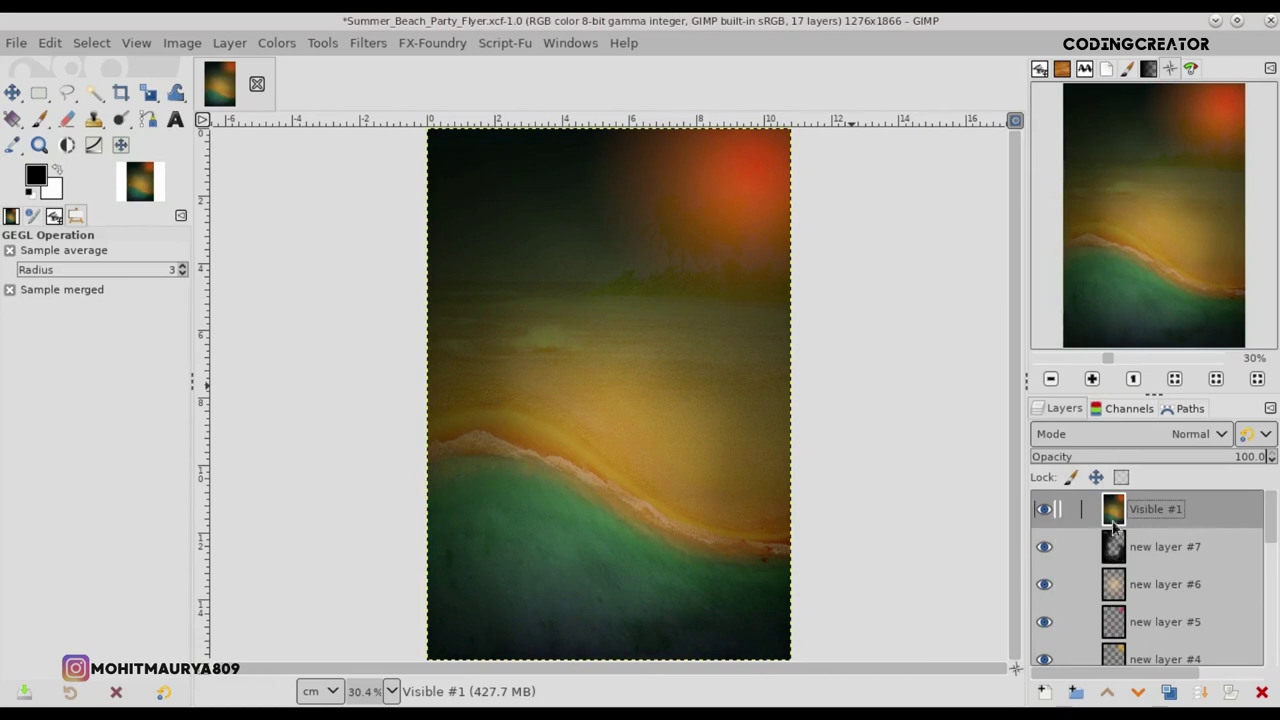
- Add a new transparent layer and make white the foreground colour
left_click(1043, 692)
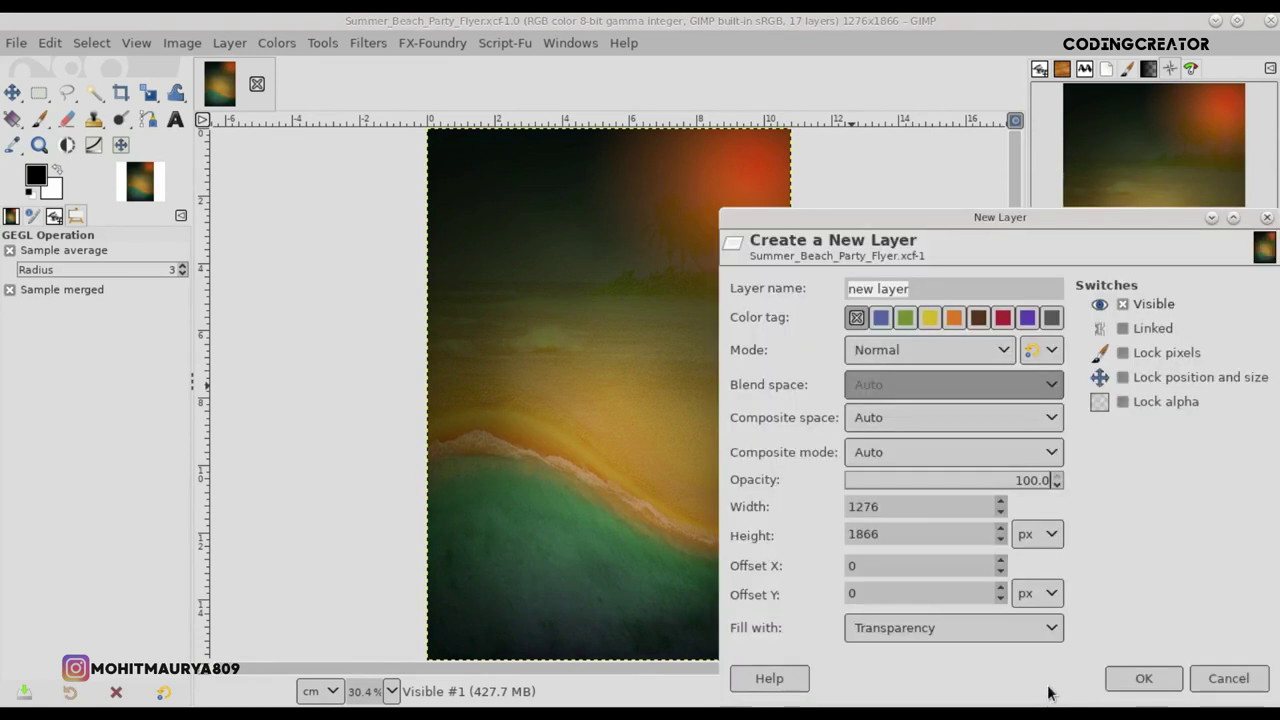
left_click(1120, 682)
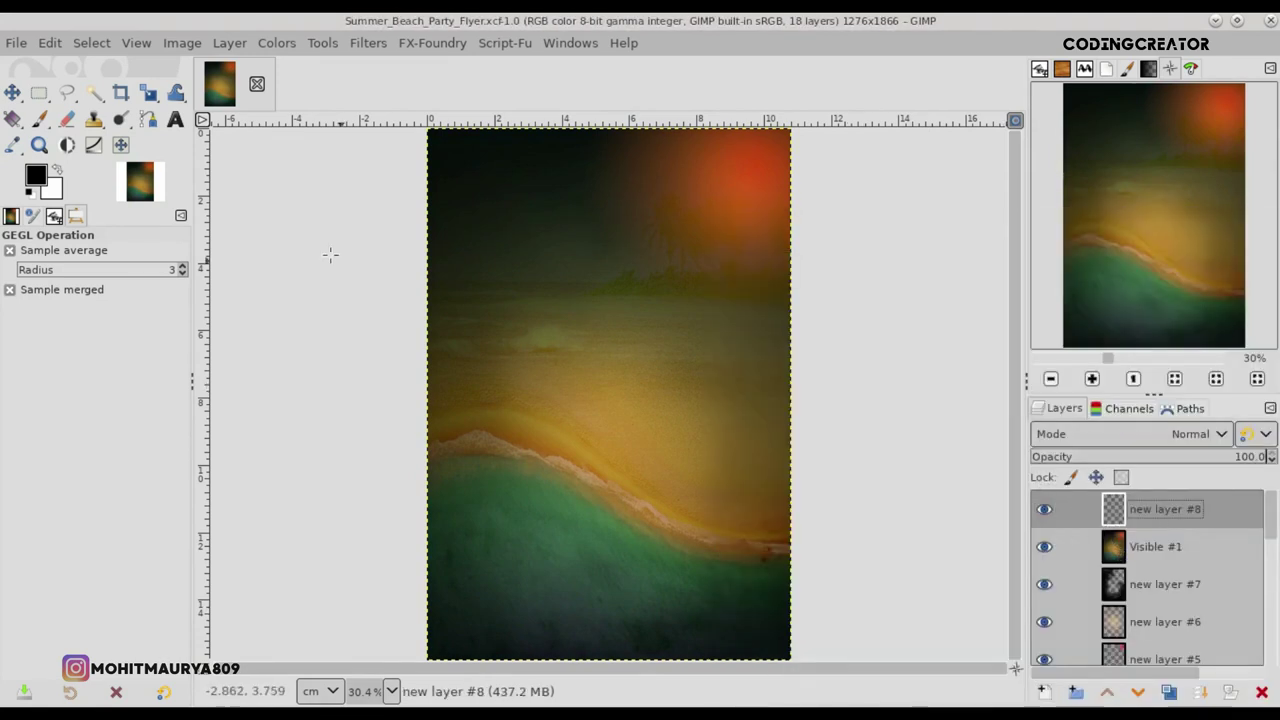
left_click(58, 174)
left_click(58, 174)
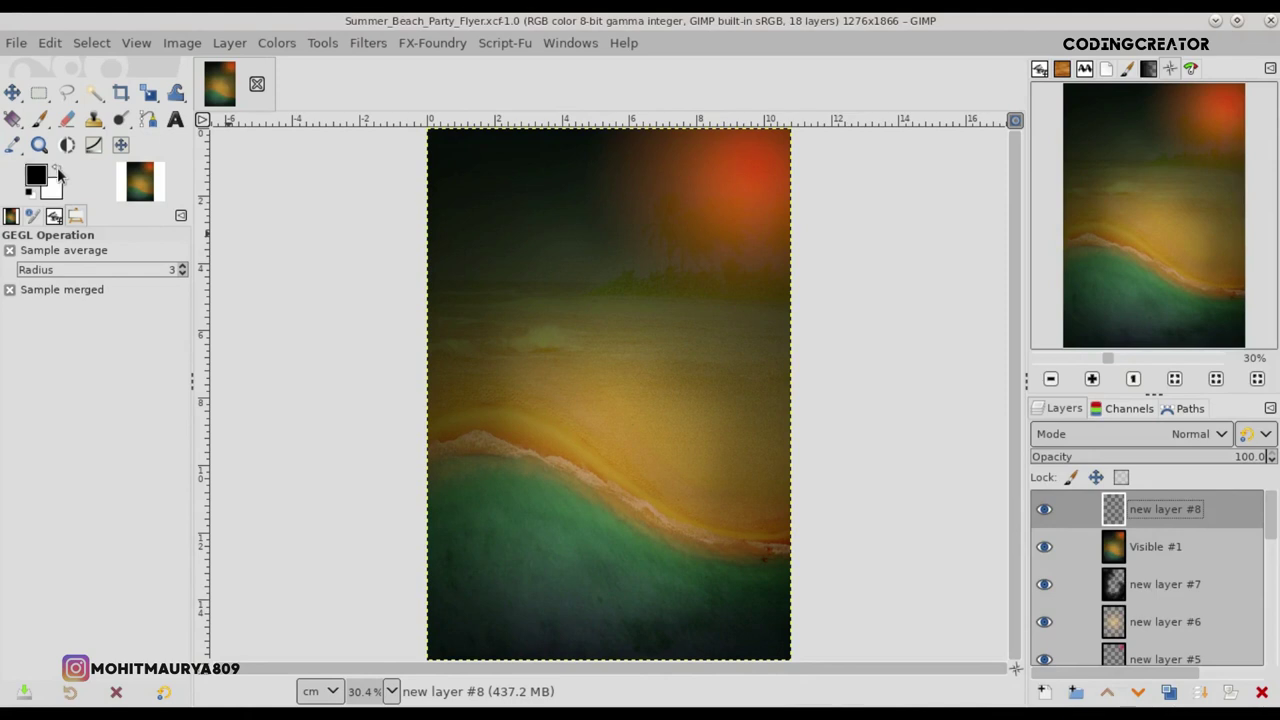
left_click(58, 174)
- Select the Text tool with the Alisandra Demo font
left_click(176, 119)
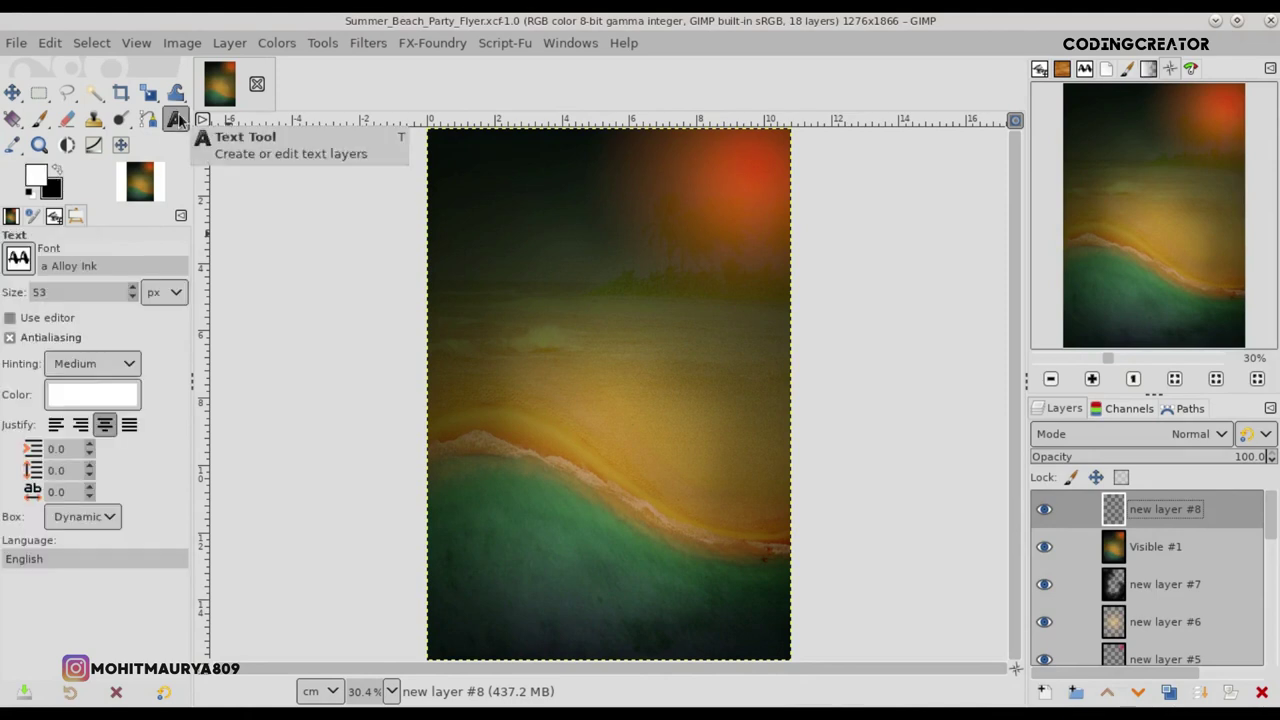
left_click(16, 260)
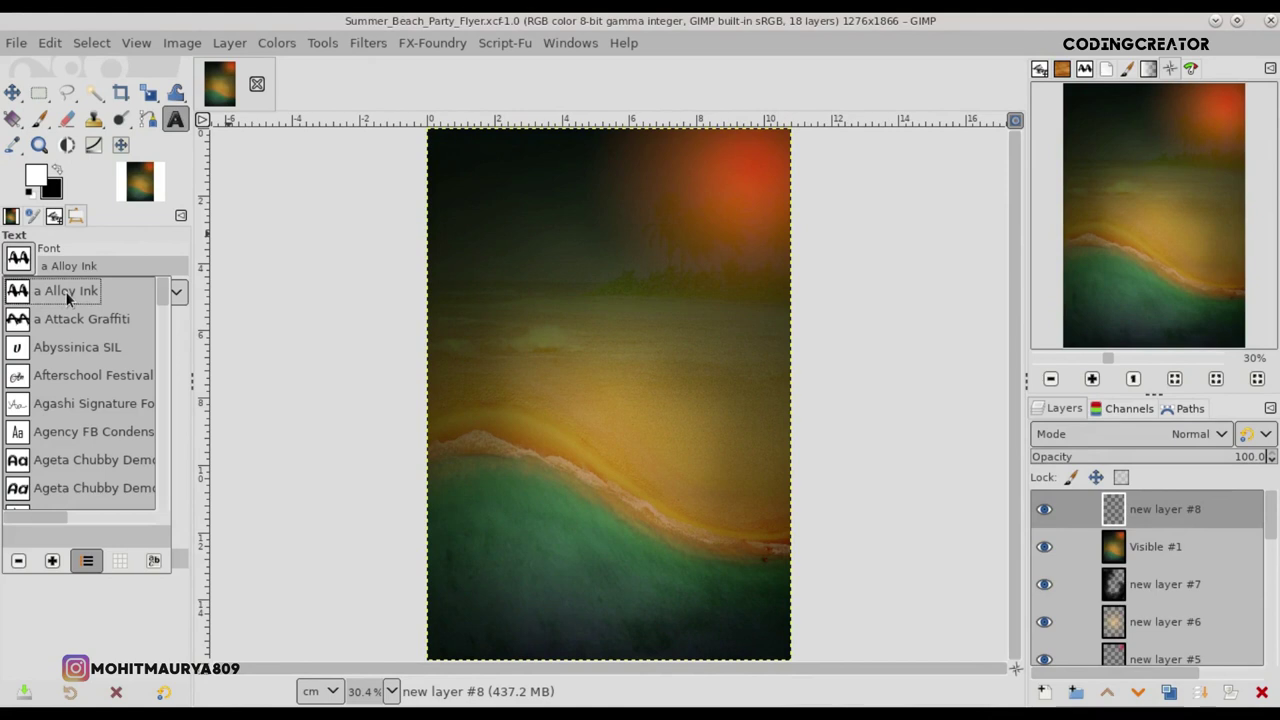
key("Down")
key("Down")
key("Down")
key("Down")
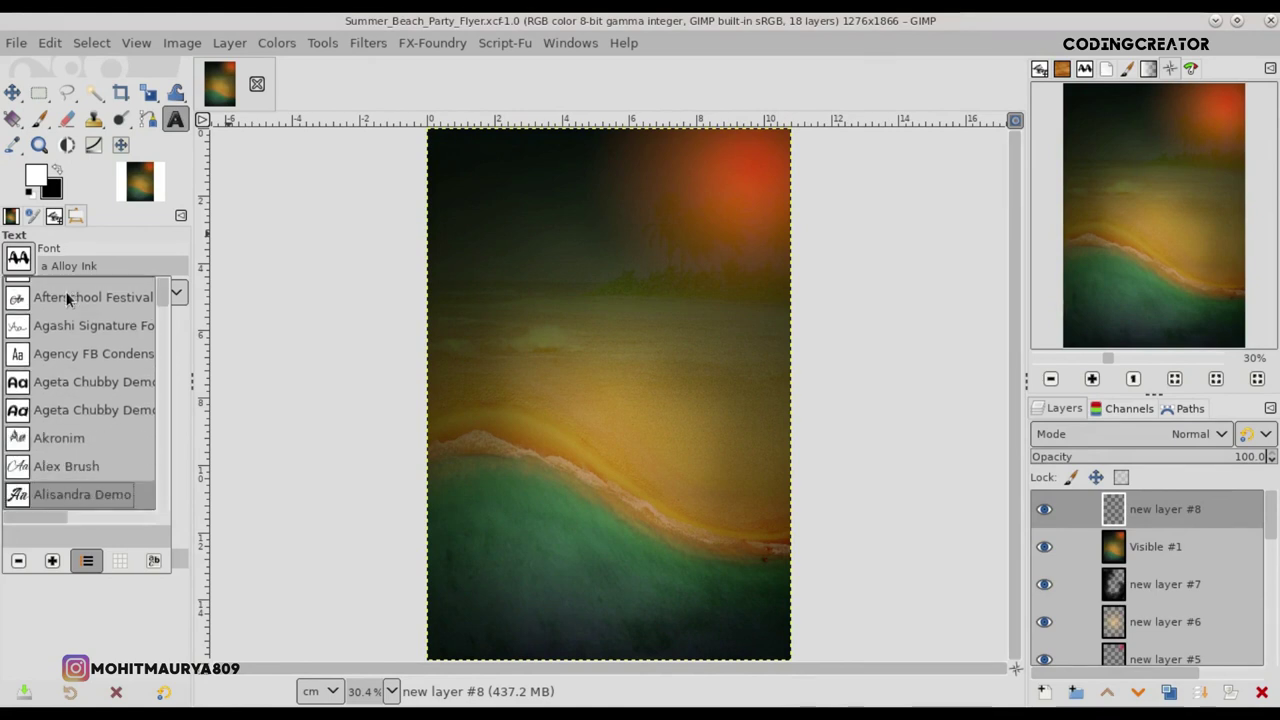
key("Return")
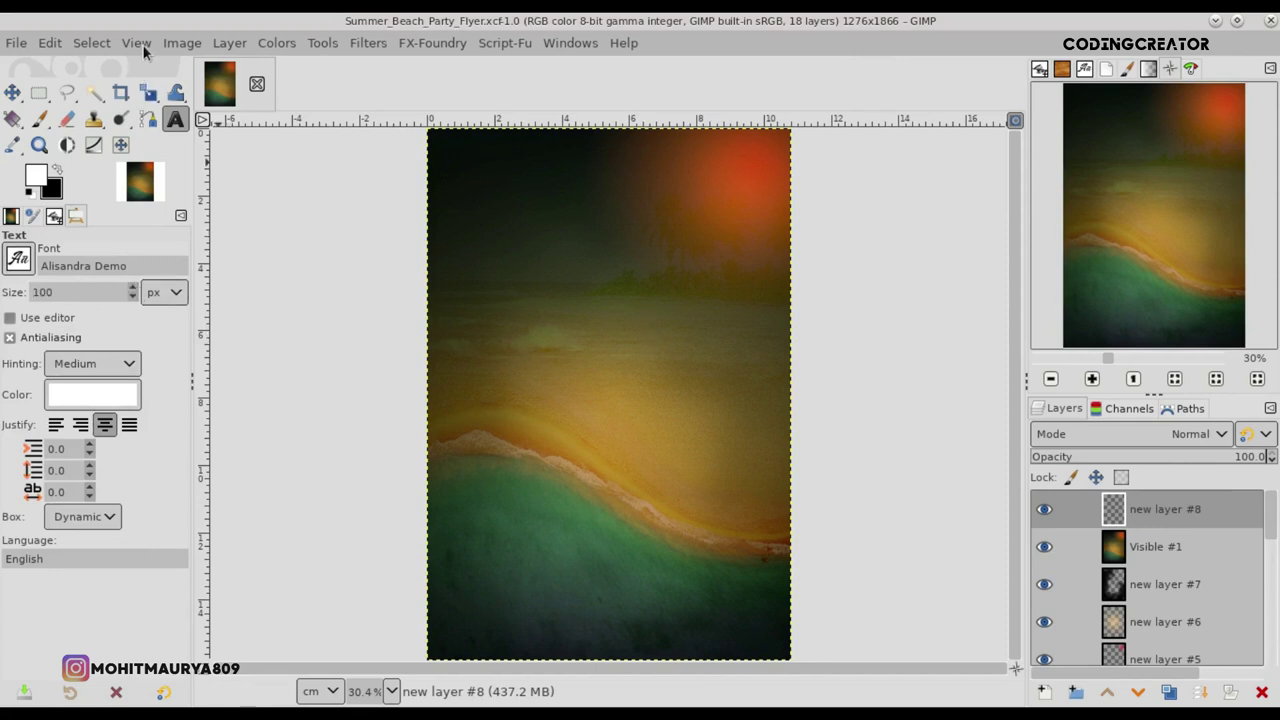
- Turn on View > Show Guides
left_click(138, 43)
left_click(180, 458)
left_click(136, 43)
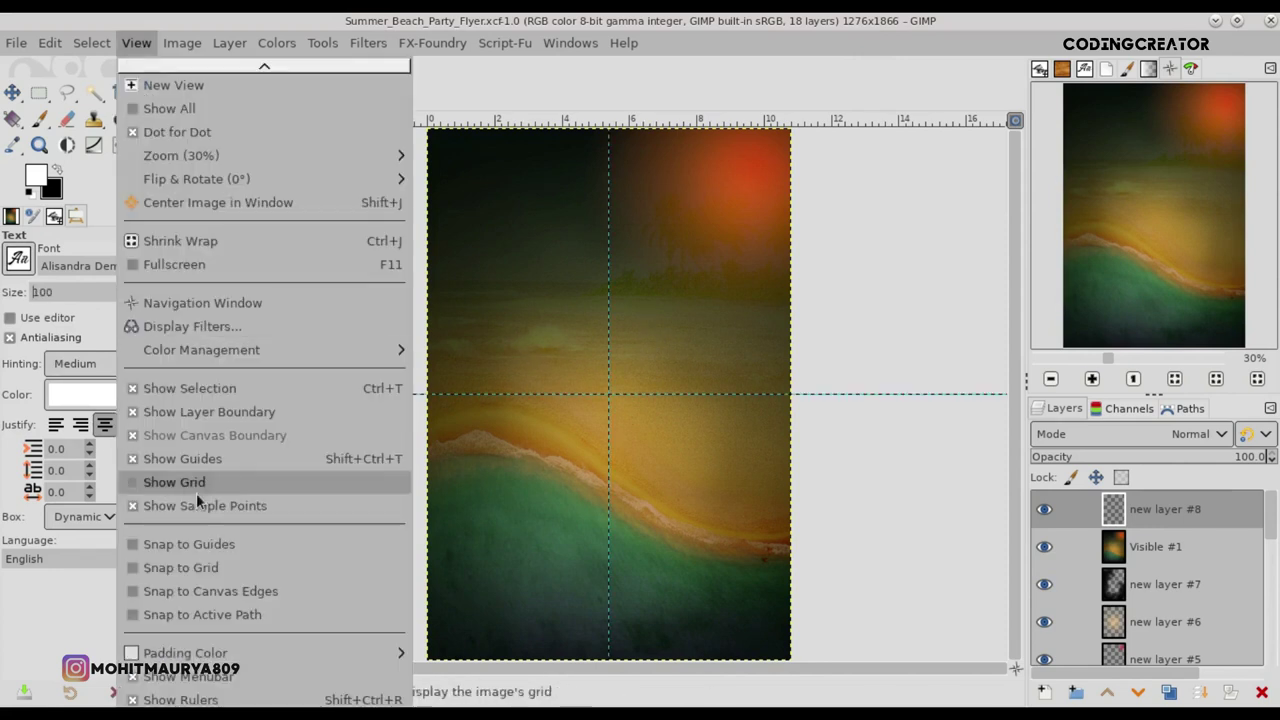
left_click(189, 544)
- Type 'Beach' at size 300 and centre it on the vertical guide near the top
left_click(545, 349)
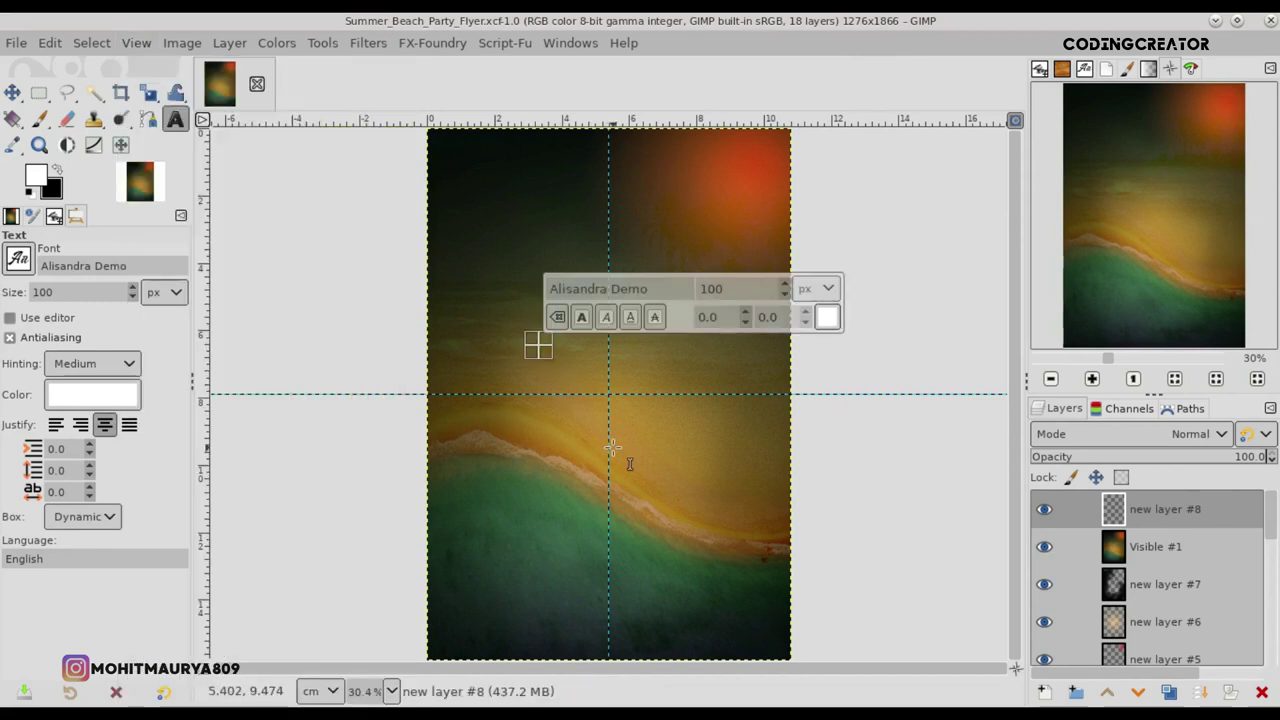
type("BEACH")
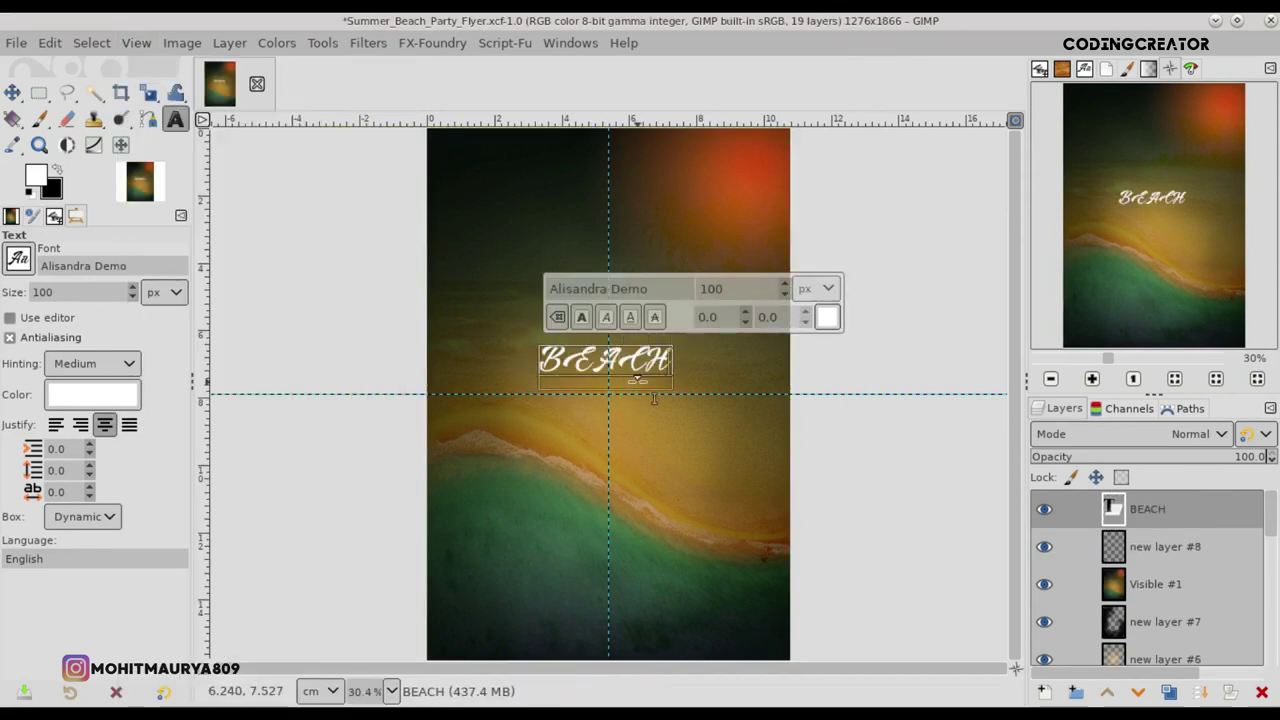
key("BackSpace")
key("BackSpace")
key("BackSpace")
key("BackSpace")
type("each")
left_click(132, 288)
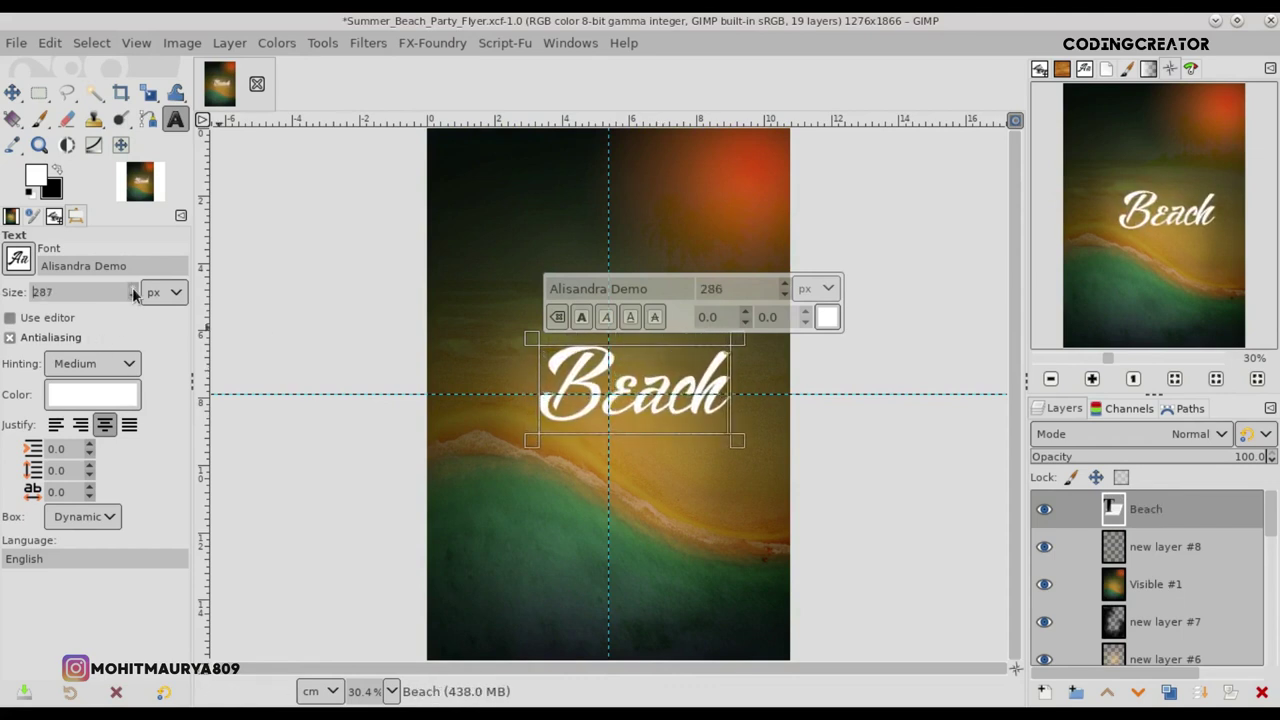
left_click(12, 95)
left_click_drag(697, 448, 645, 391)
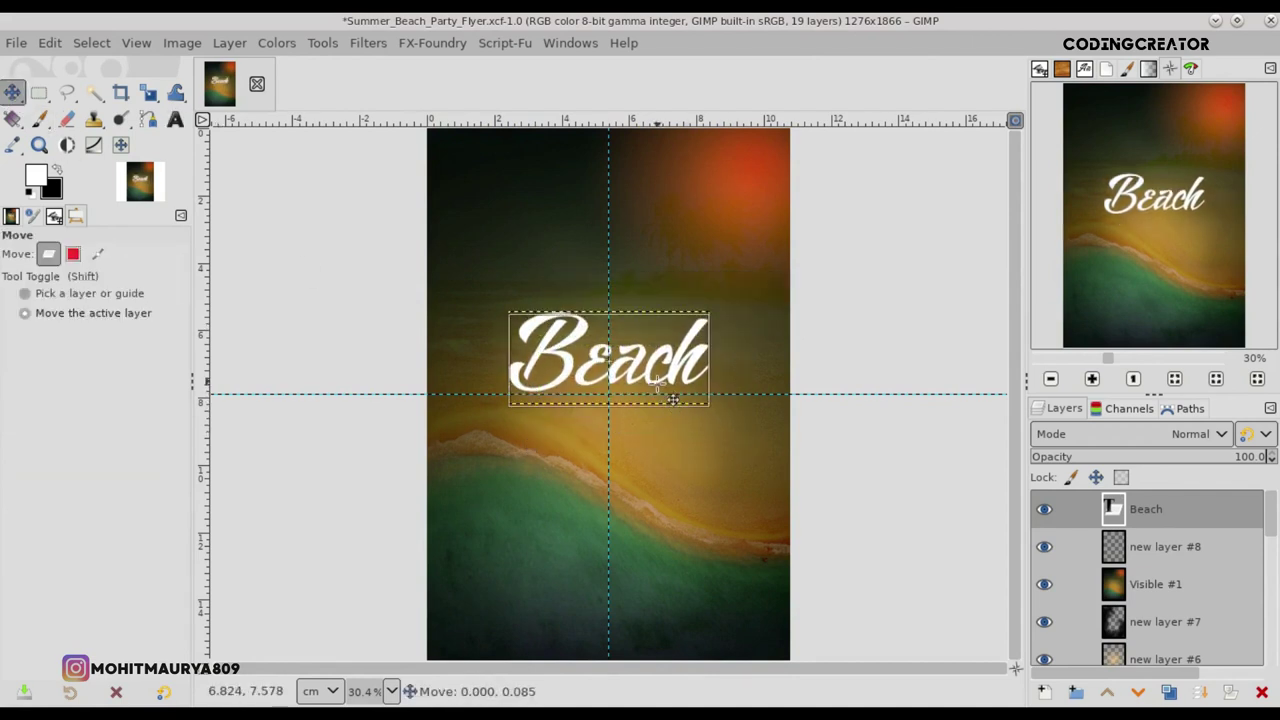
- Fine-tune the Beach text size and set its letter spacing to 15
key("t")
left_click(674, 355)
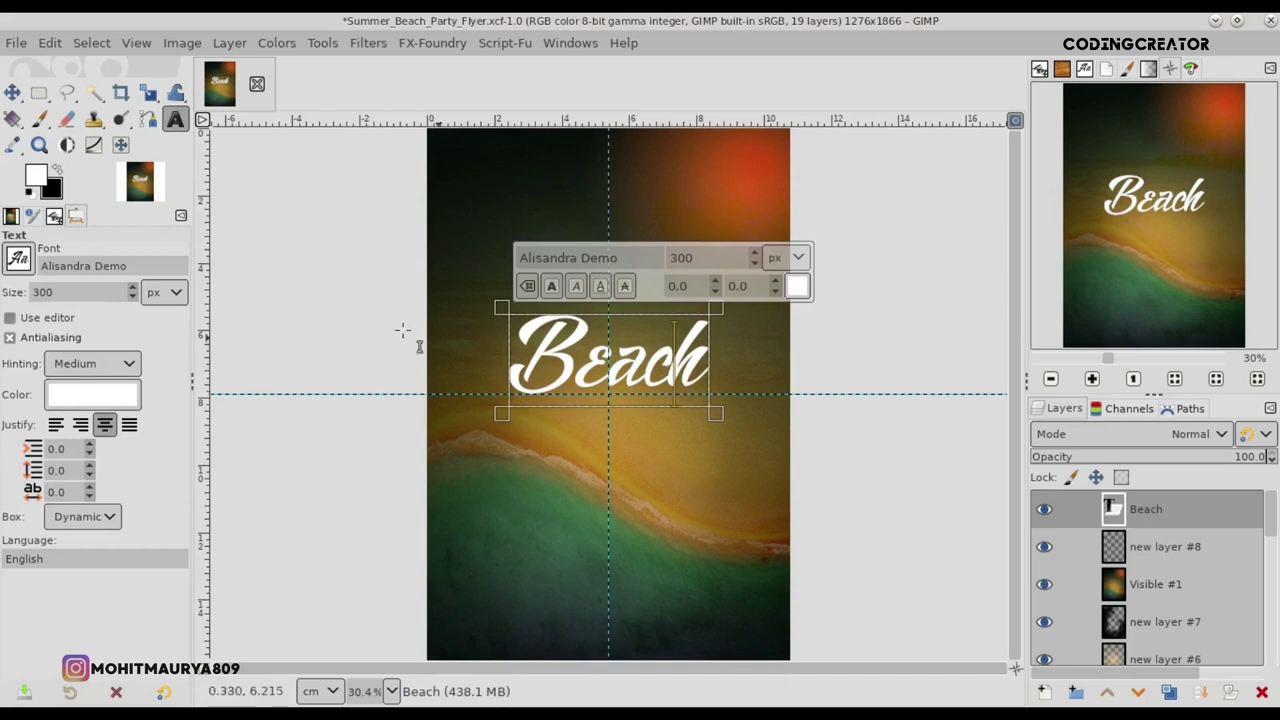
left_click(132, 288)
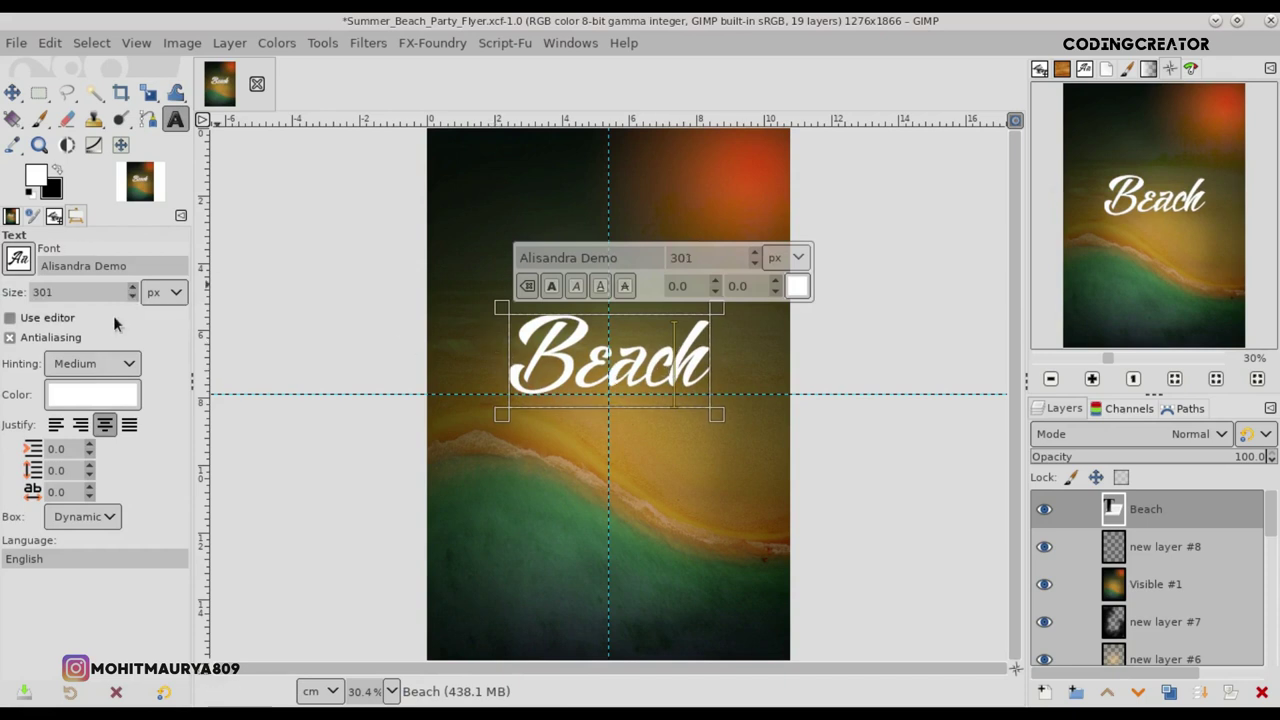
left_click(90, 488)
left_click(90, 488)
left_click(90, 488)
left_click(90, 488)
left_click(90, 488)
left_click(90, 488)
left_click(90, 488)
left_click(90, 488)
left_click(90, 488)
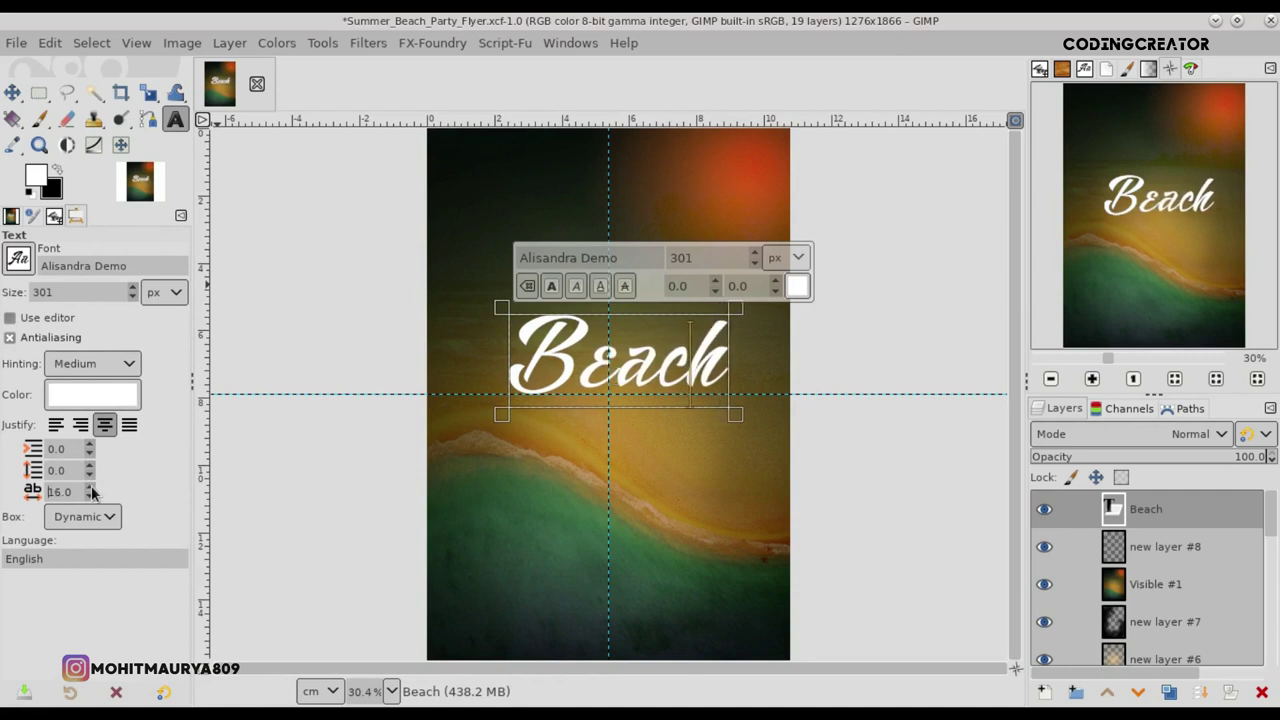
left_click(90, 496)
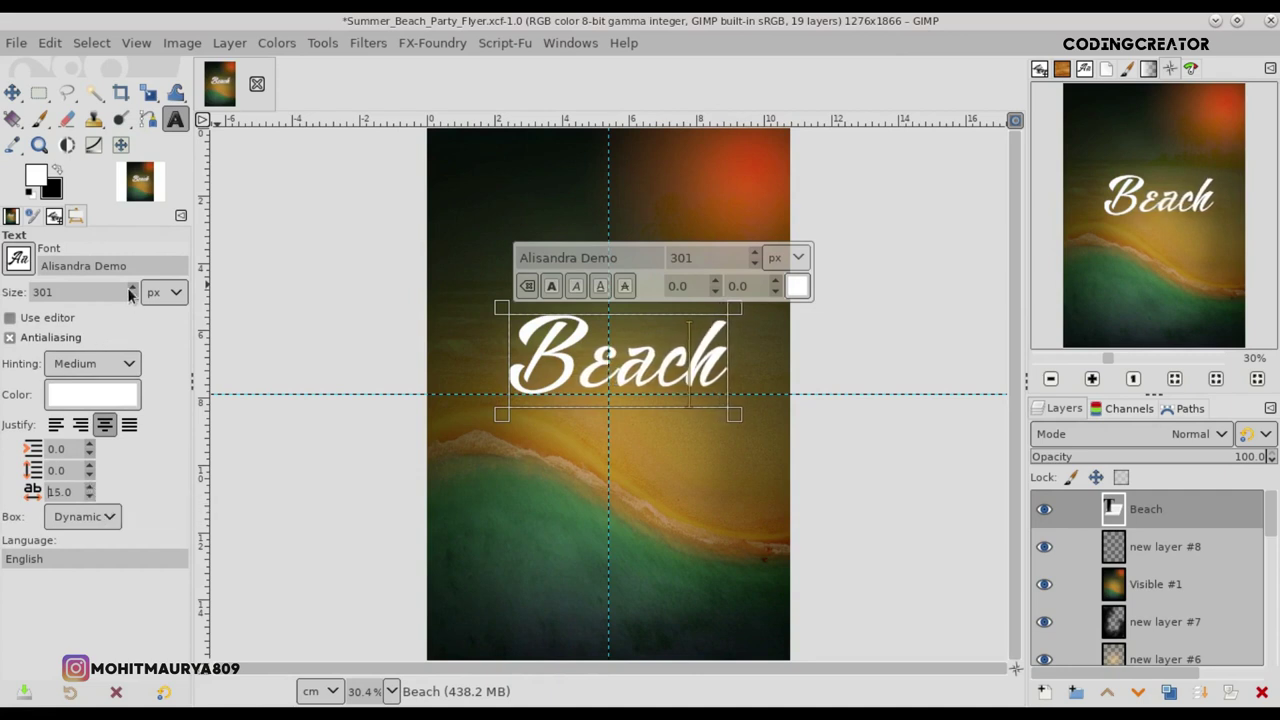
left_click(12, 92)
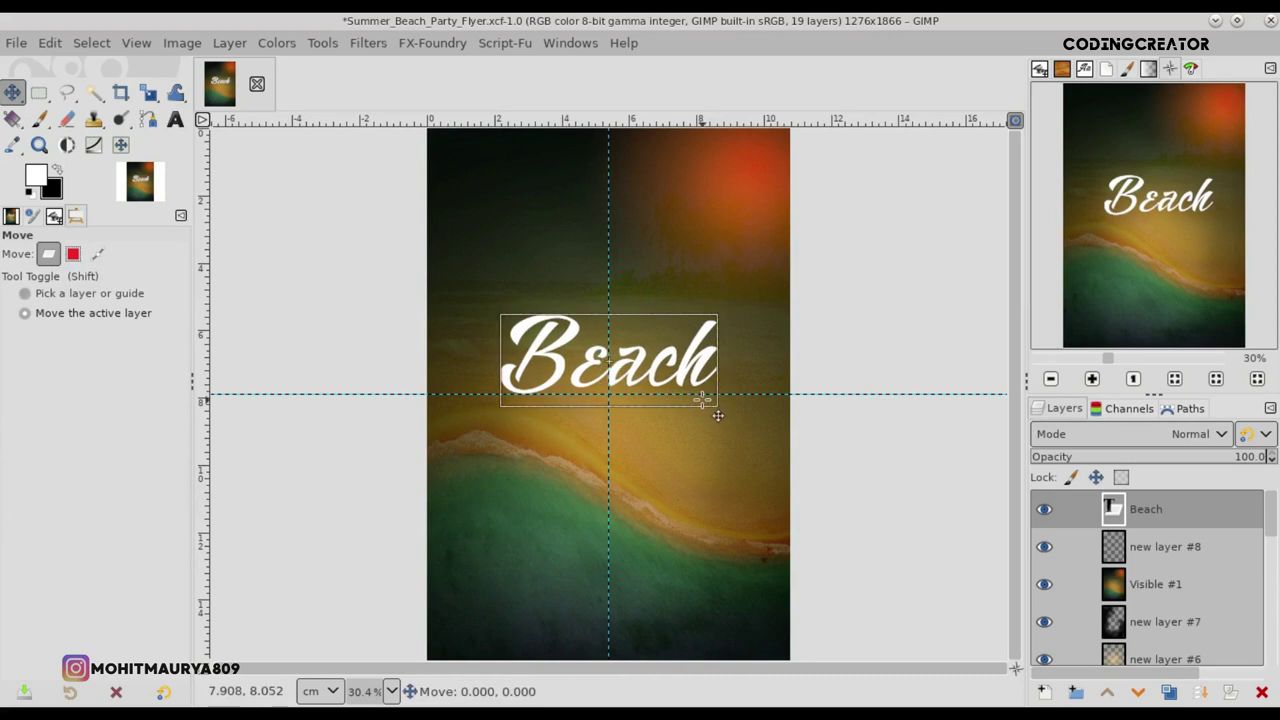
- Add white 'Party' text below Beach and shrink it to about 107 px
key("t")
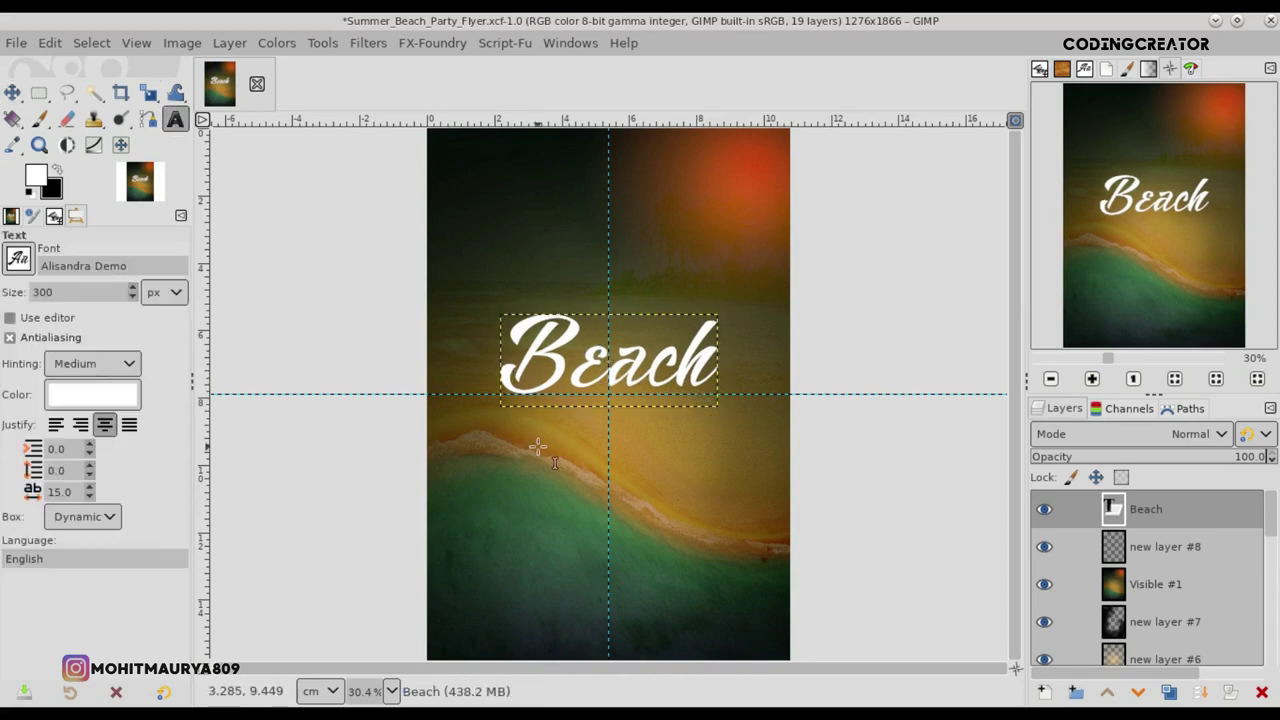
left_click(538, 447)
type("Pae")
key("BackSpace")
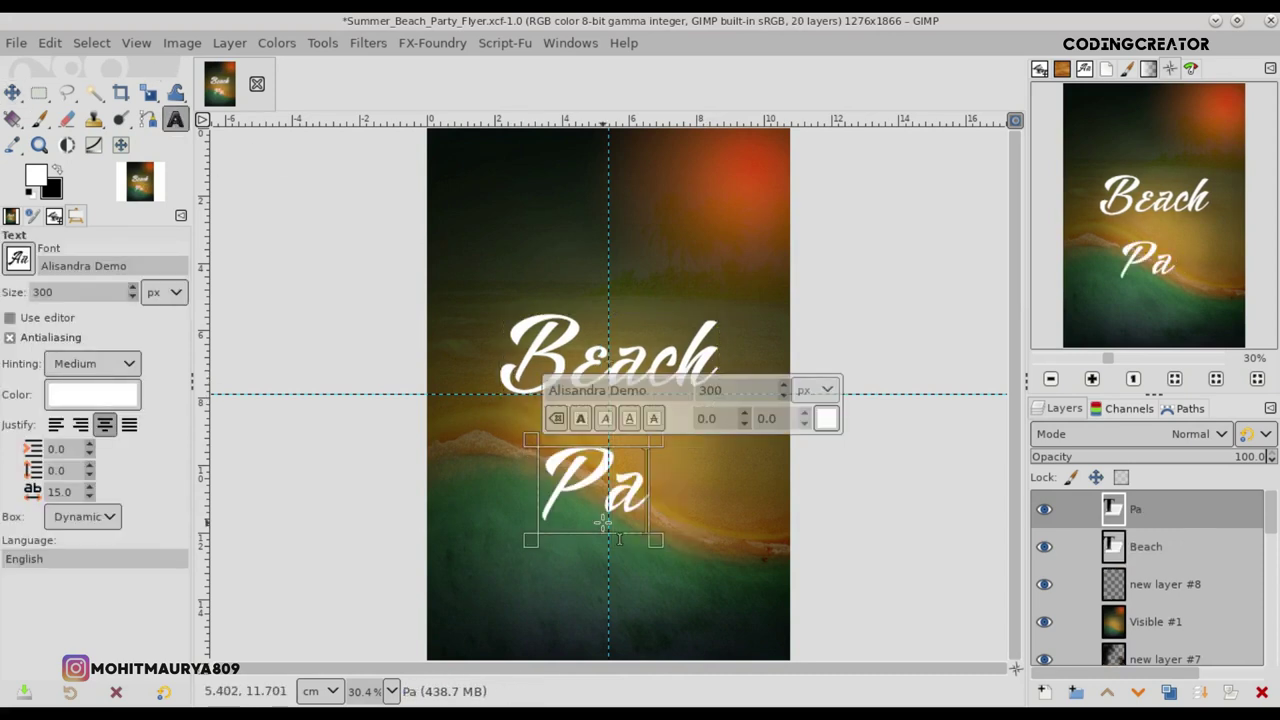
type("rty")
left_click(133, 297)
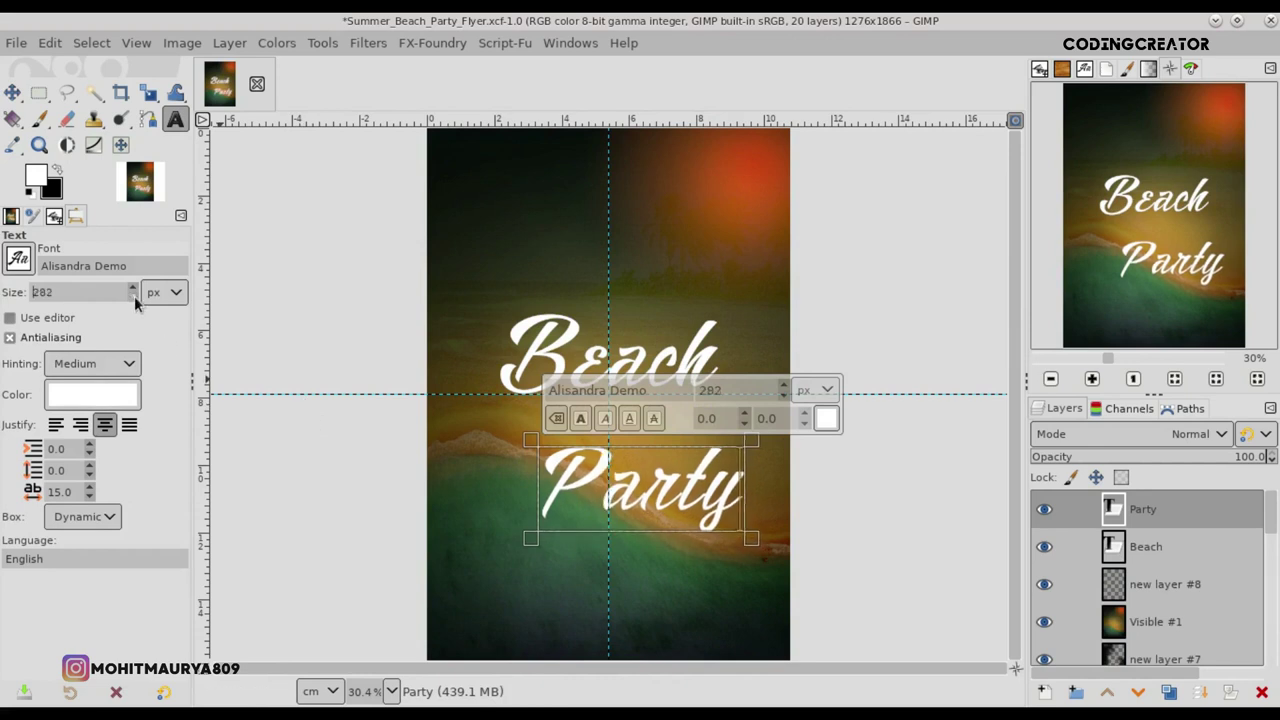
left_click(133, 297)
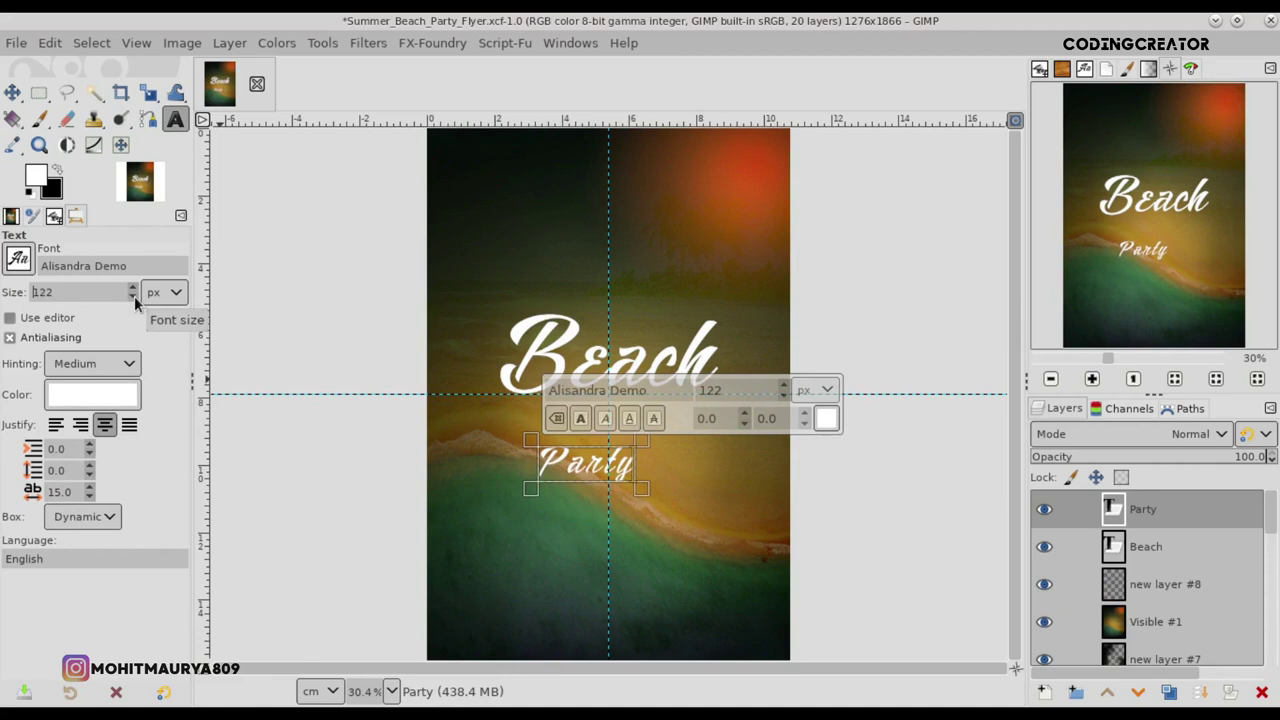
- Move Party under the right half of Beach and set its letter spacing to 3
left_click(12, 92)
left_click_drag(586, 463, 658, 411)
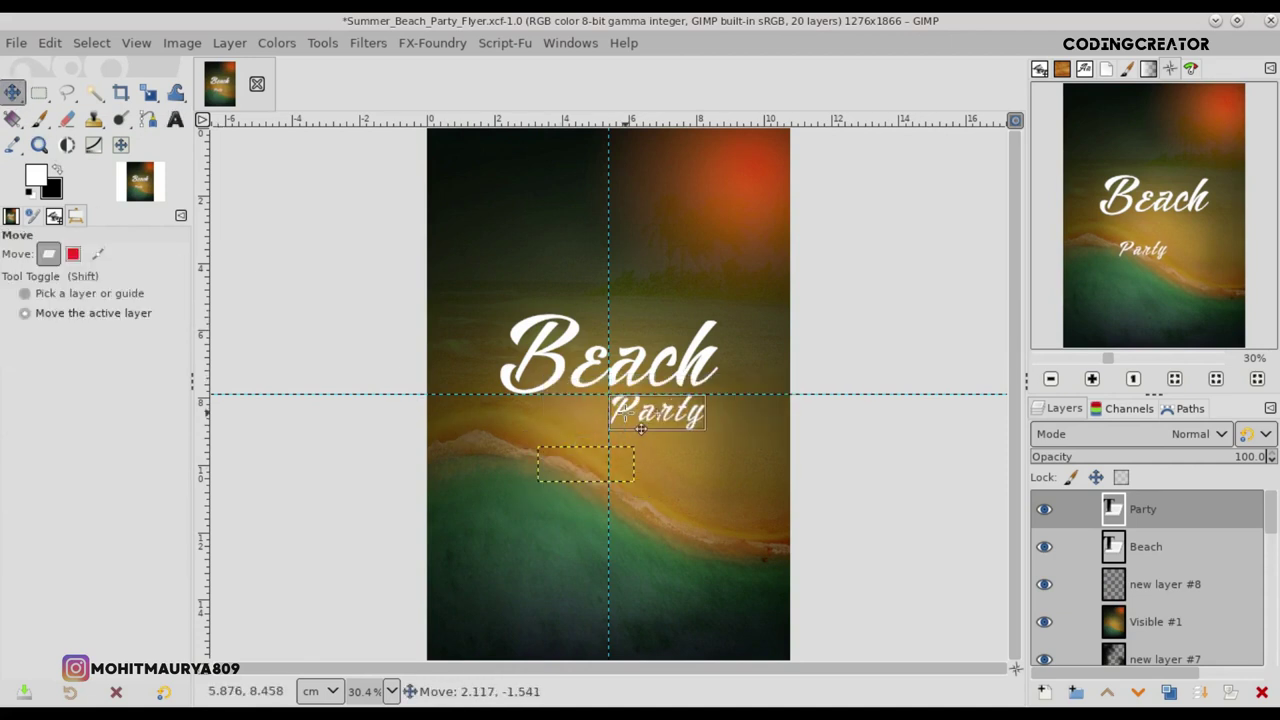
left_click(175, 119)
left_click(656, 410)
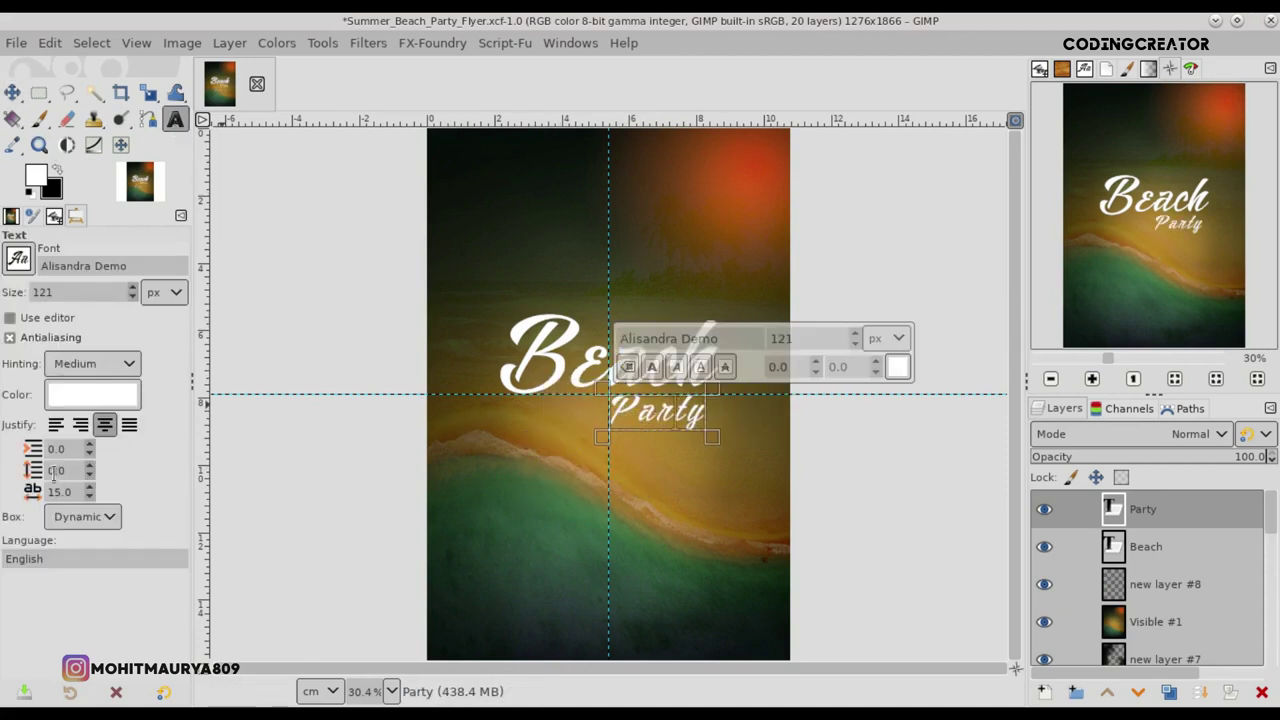
scroll(89, 497, "down", 11)
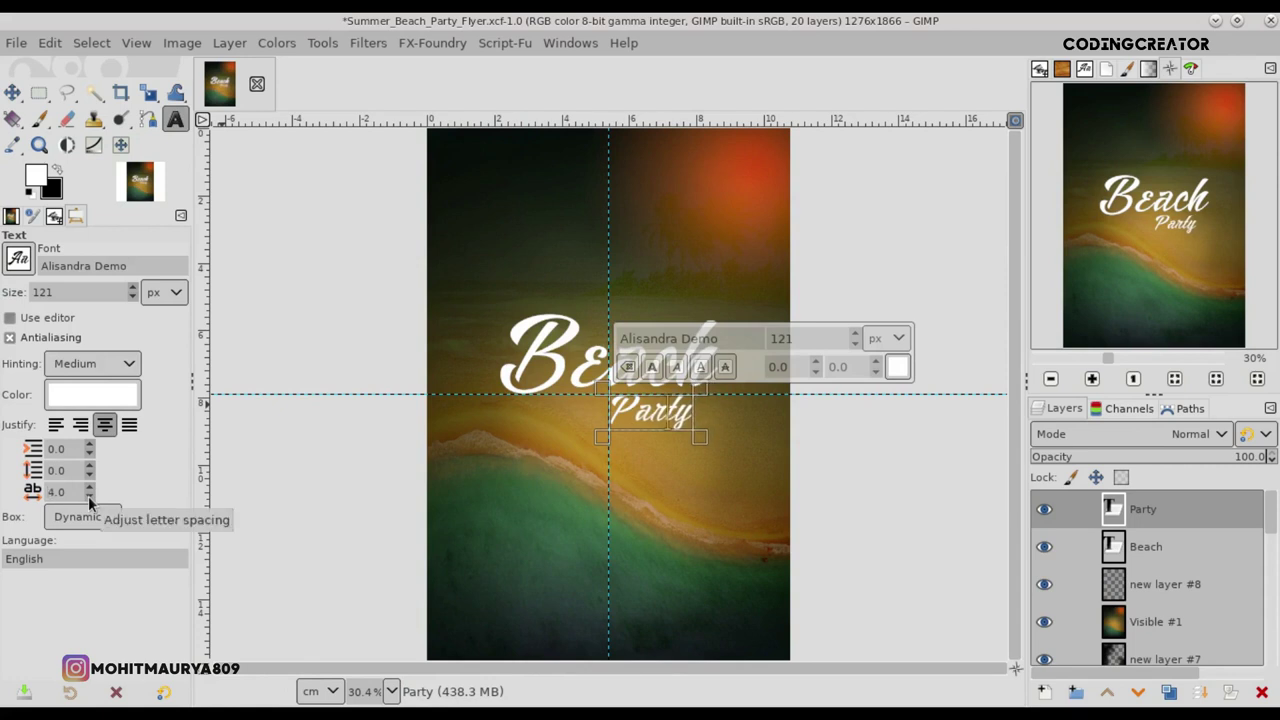
scroll(89, 500, "down", 1)
scroll(129, 298, "down", 5)
scroll(129, 298, "down", 3)
scroll(129, 298, "down", 4)
scroll(129, 298, "down", 1)
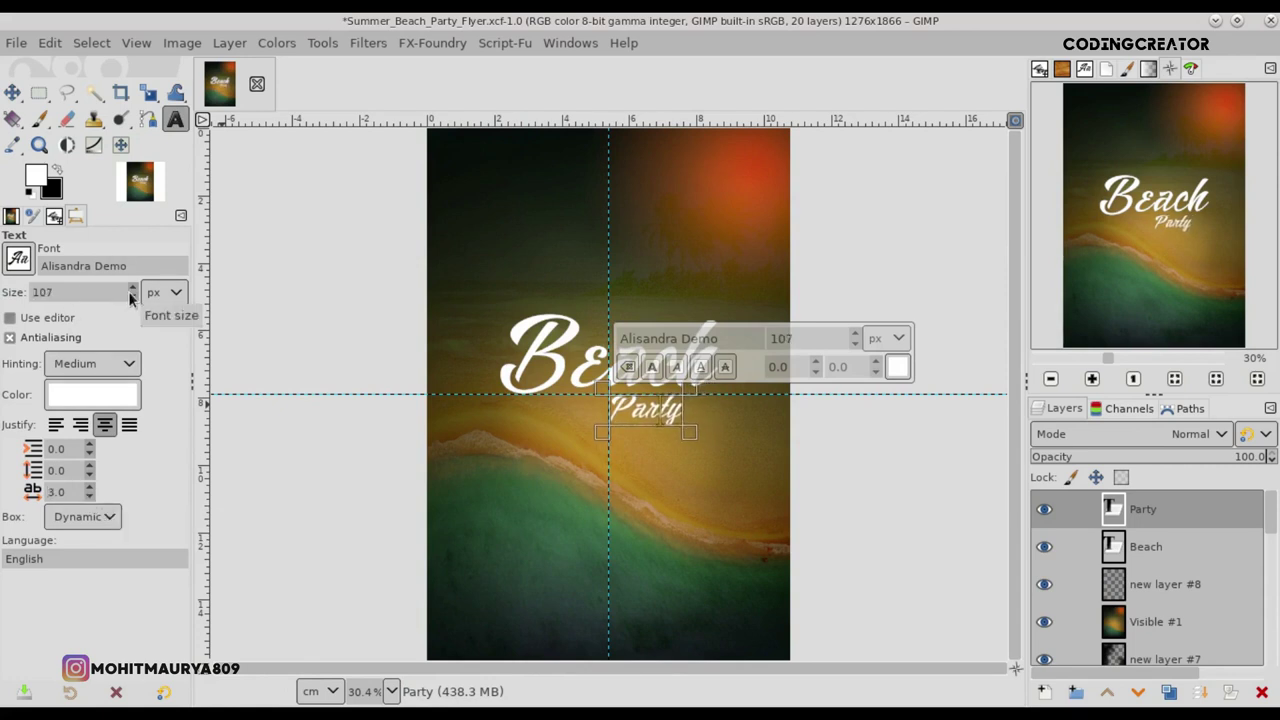
- Zoom to 100% and nudge Party slightly upward
left_click(12, 92)
key("1")
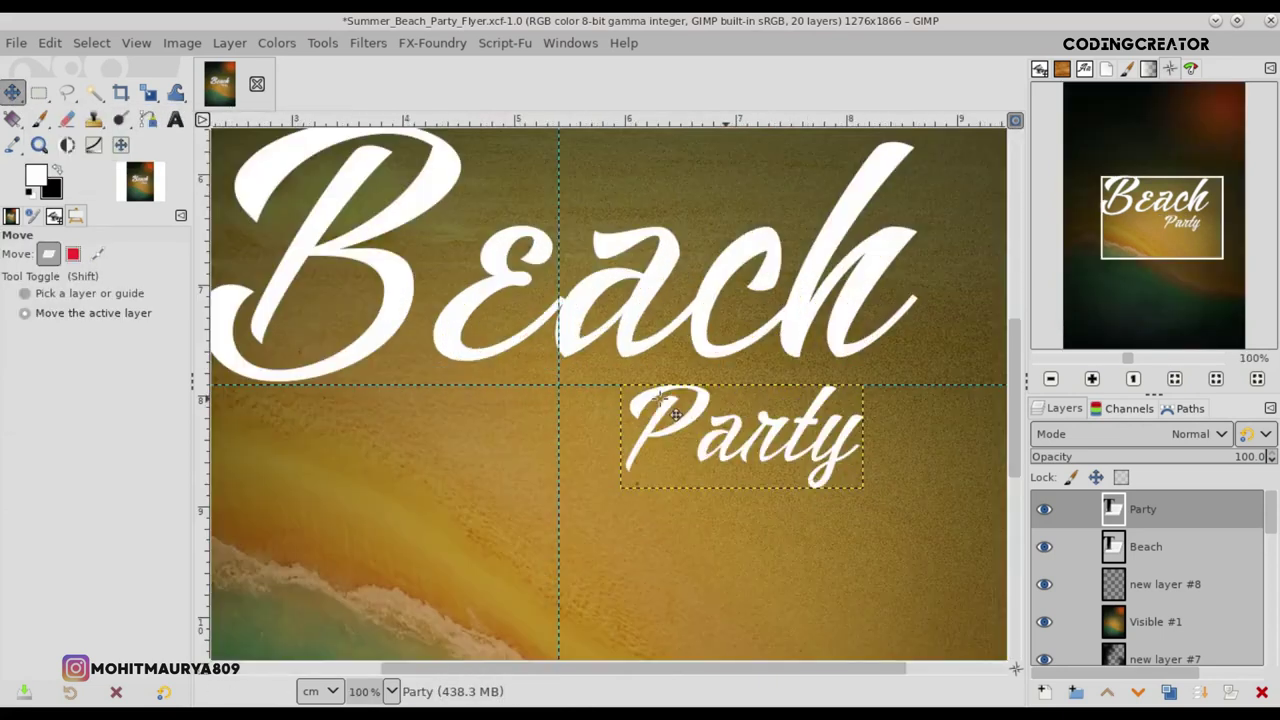
scroll(697, 422, "down", 3)
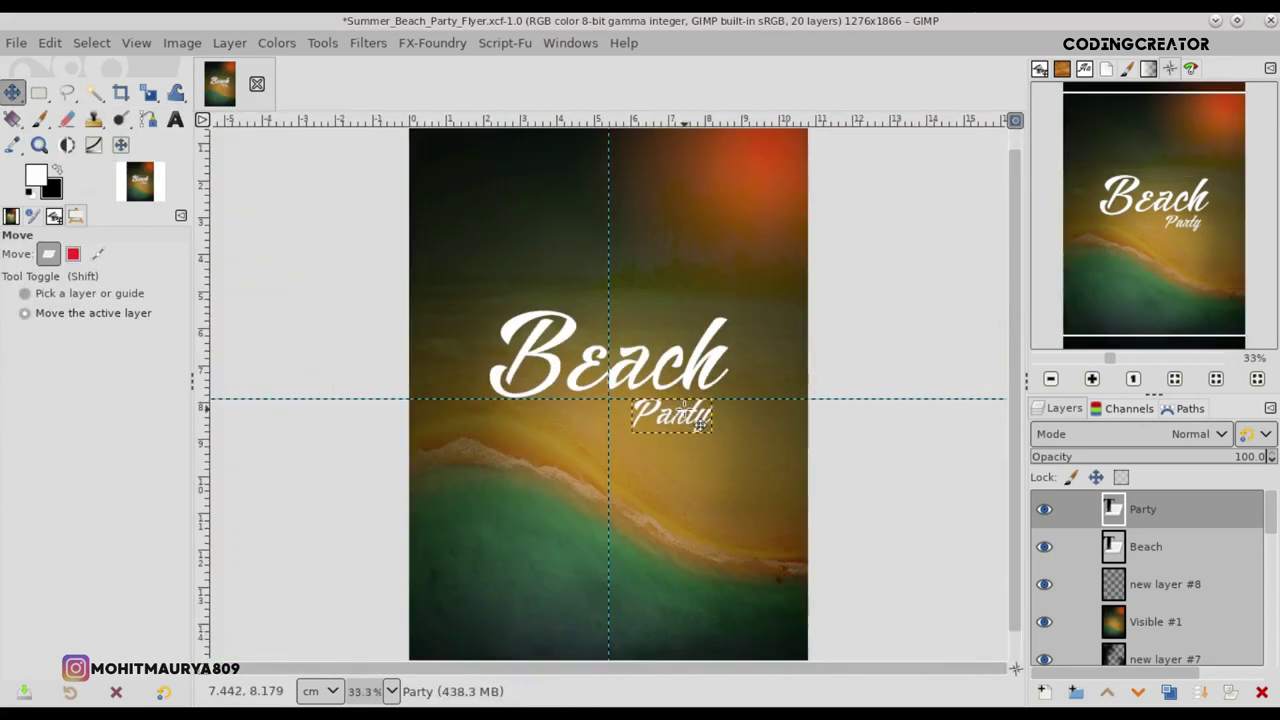
left_click_drag(699, 426, 700, 423)
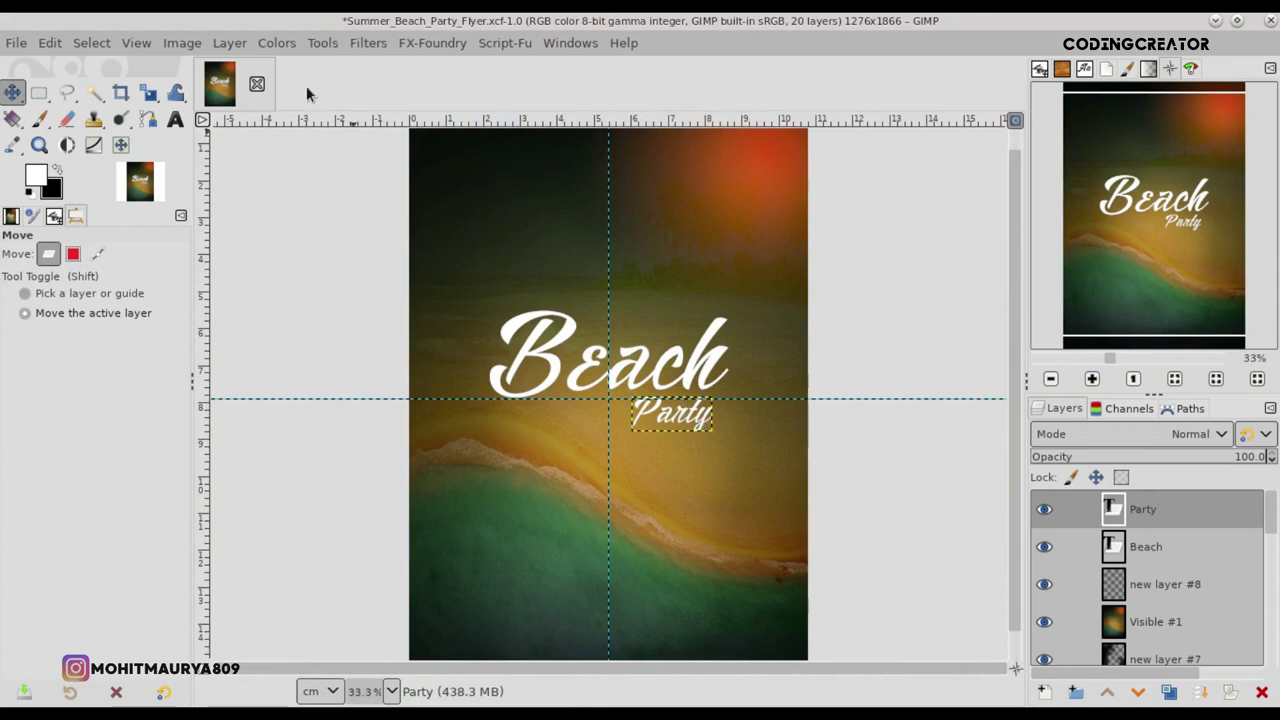
left_click(140, 45)
- Turn off guide snapping, hide the guides, and reselect the Party layer
left_click(215, 545)
left_click(136, 45)
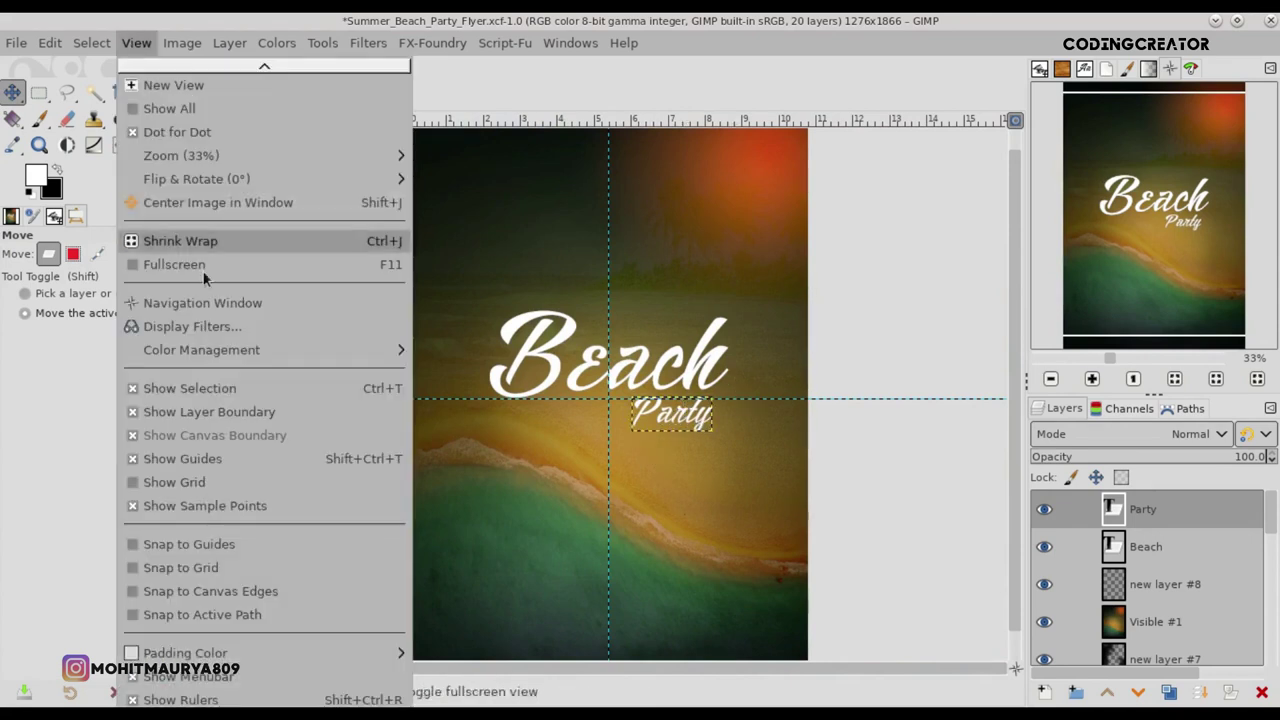
left_click(229, 456)
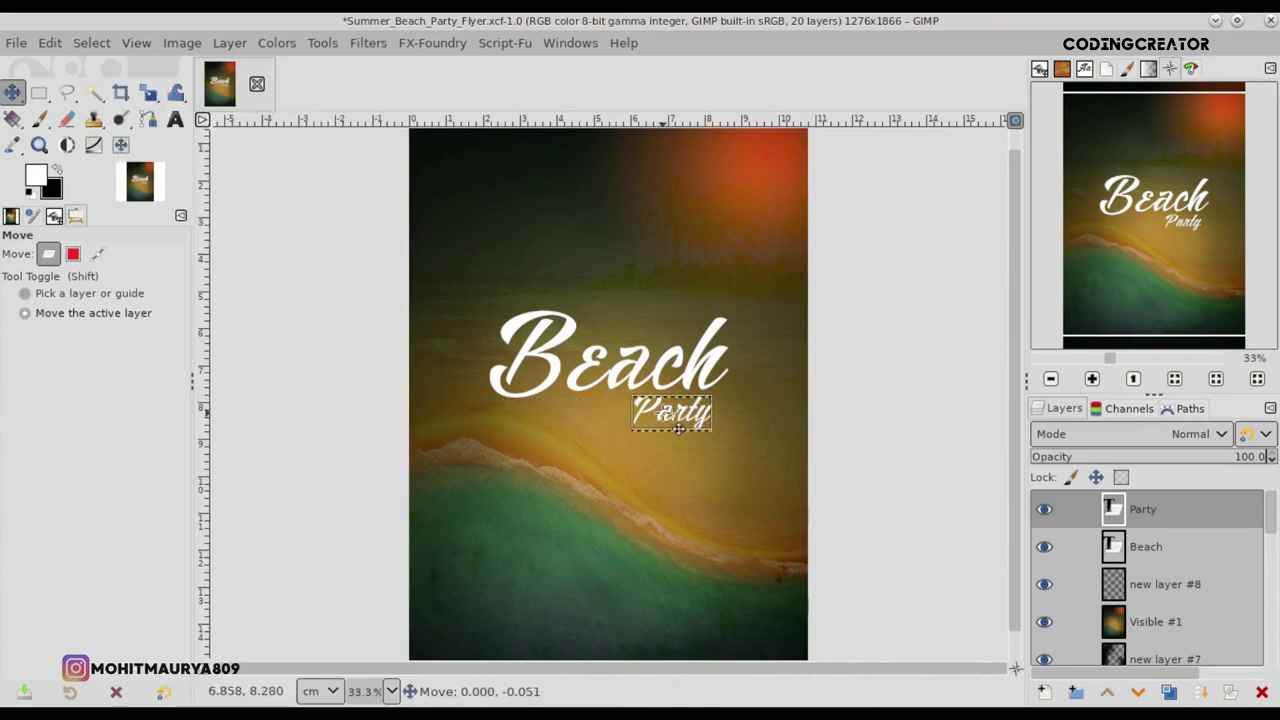
left_click(1150, 592)
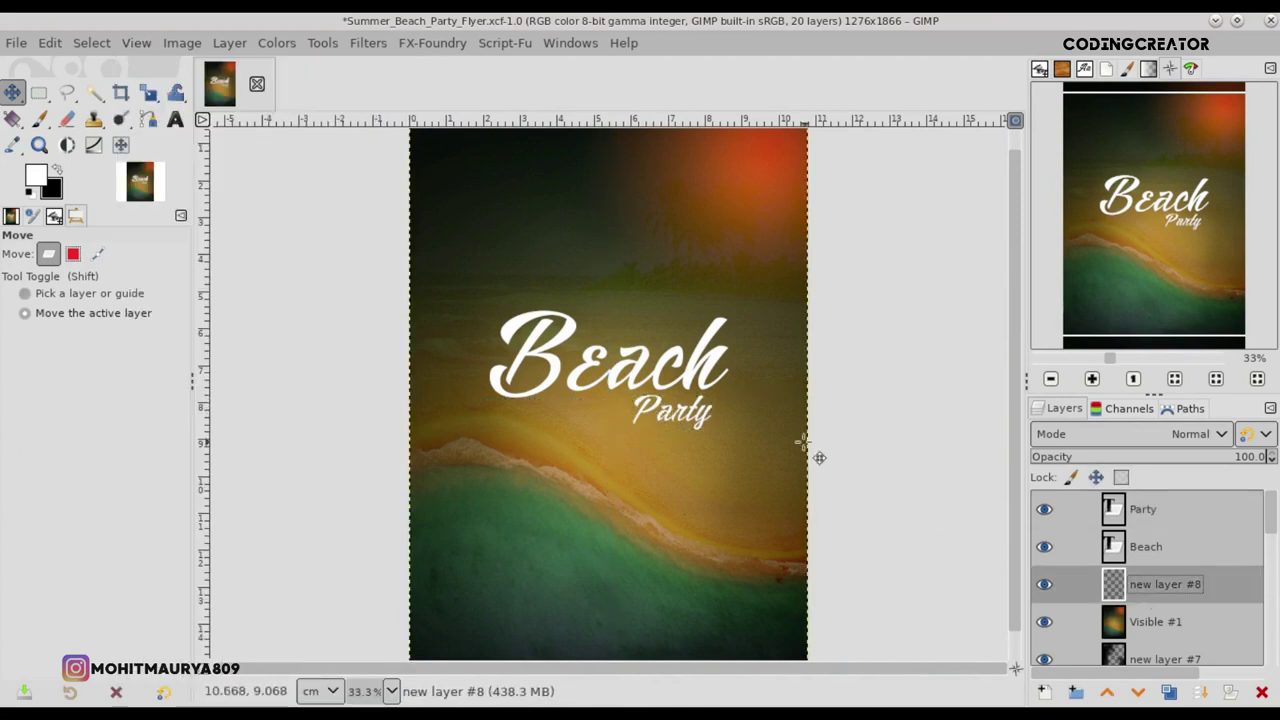
left_click(1113, 512)
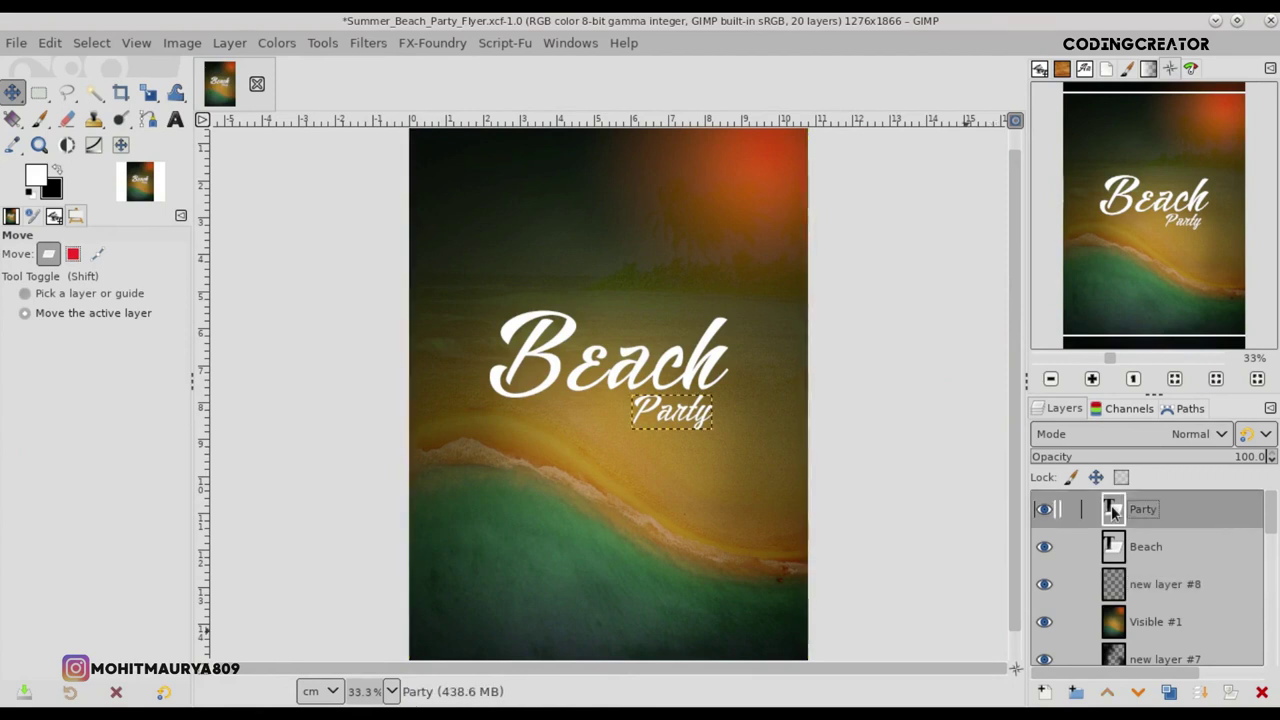
- Nudge Party at 100% zoom into its final spot beneath Beach
left_click(178, 124)
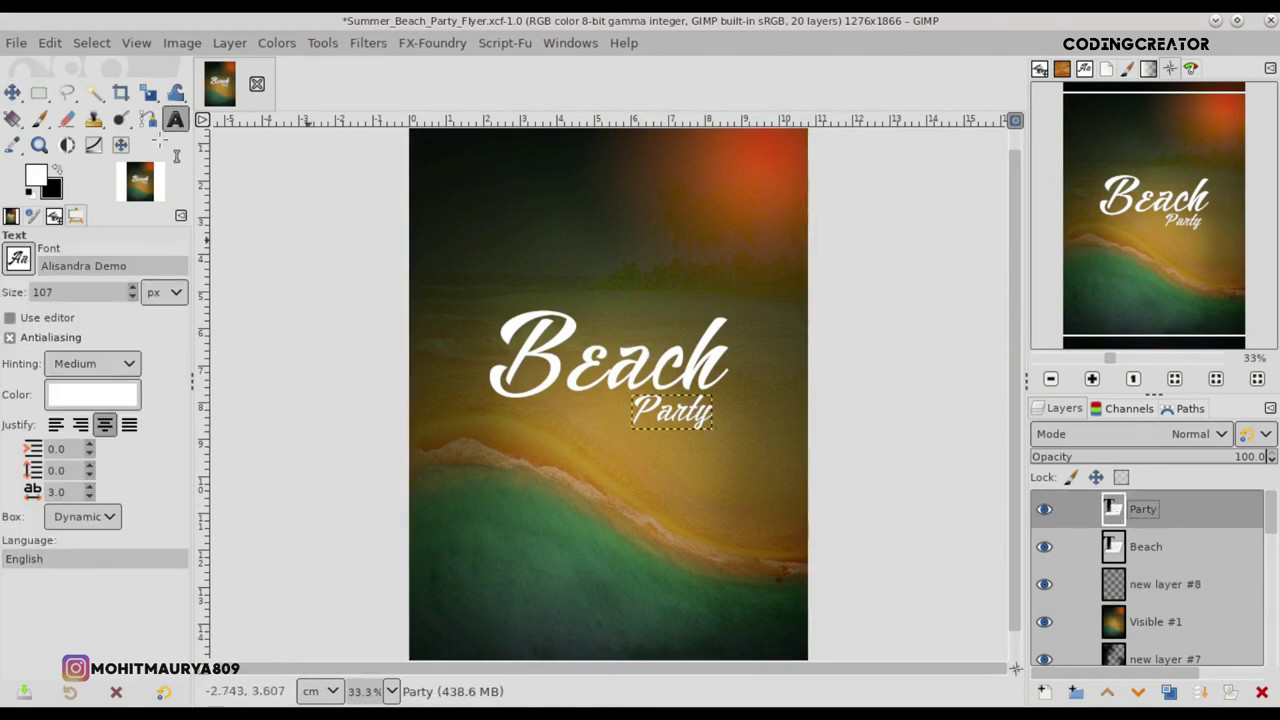
left_click(12, 92)
left_click_drag(683, 432, 727, 428)
key("1")
key("t")
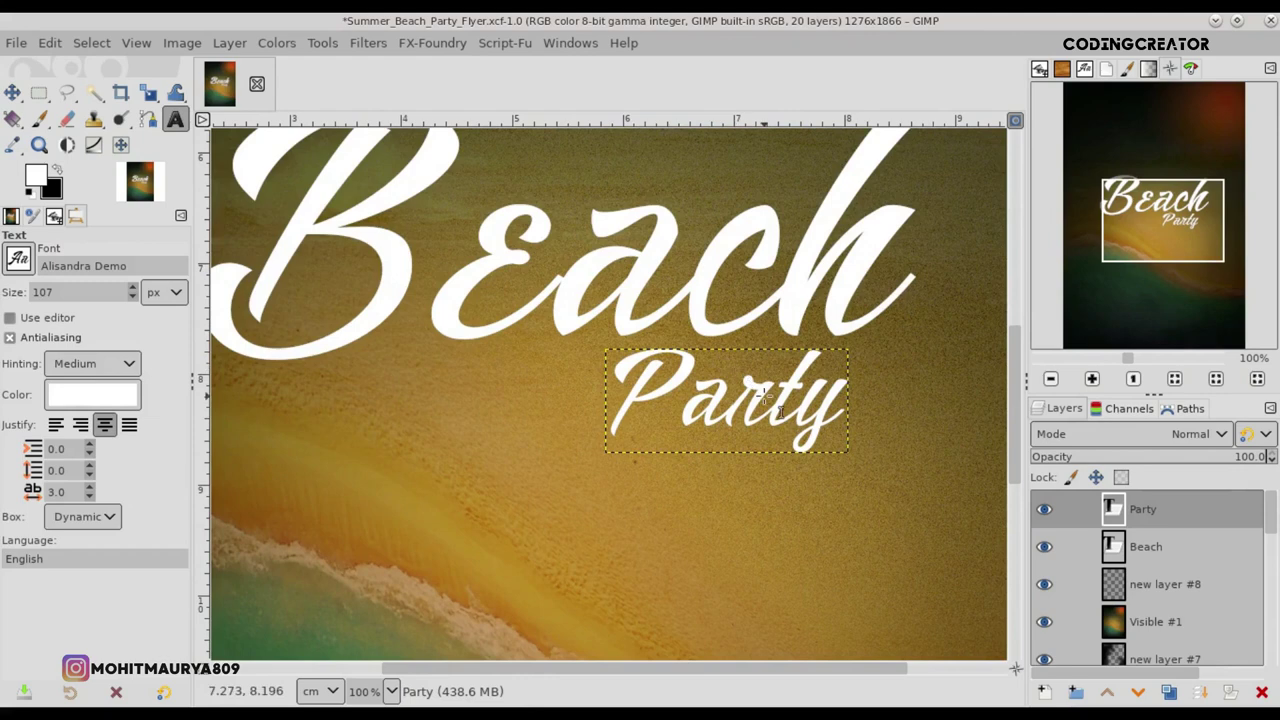
left_click(765, 396)
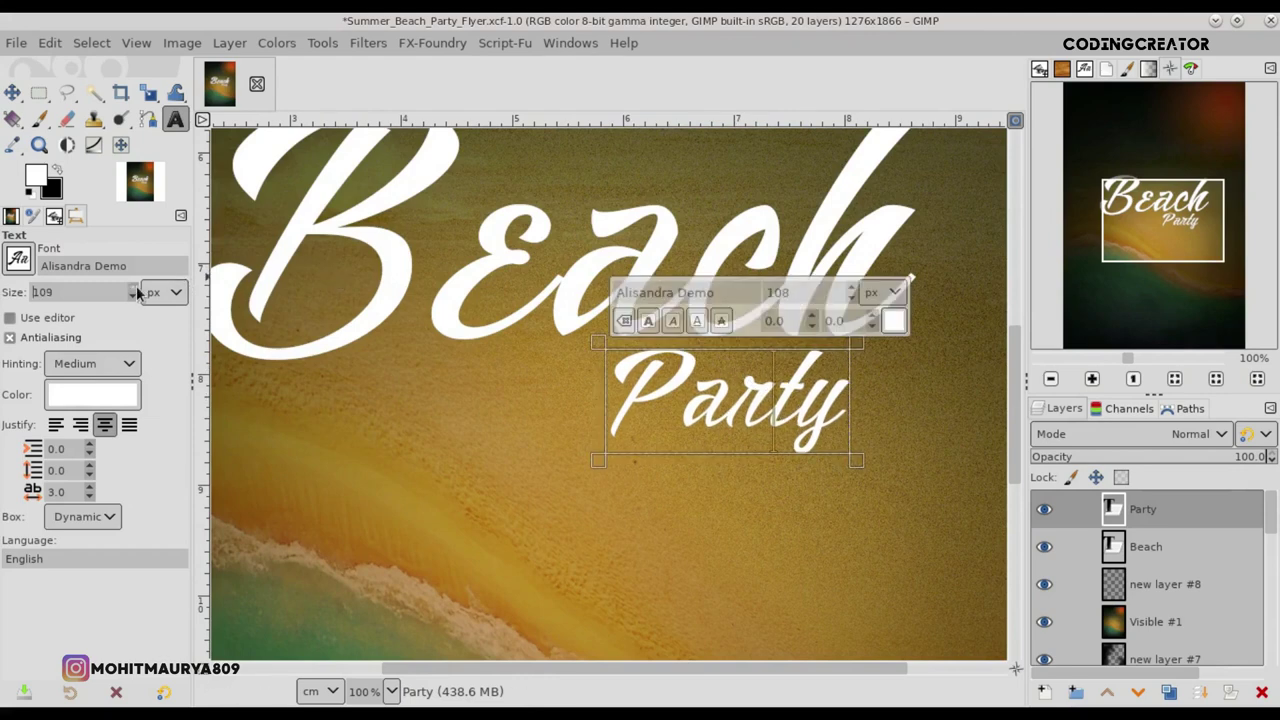
left_click(12, 92)
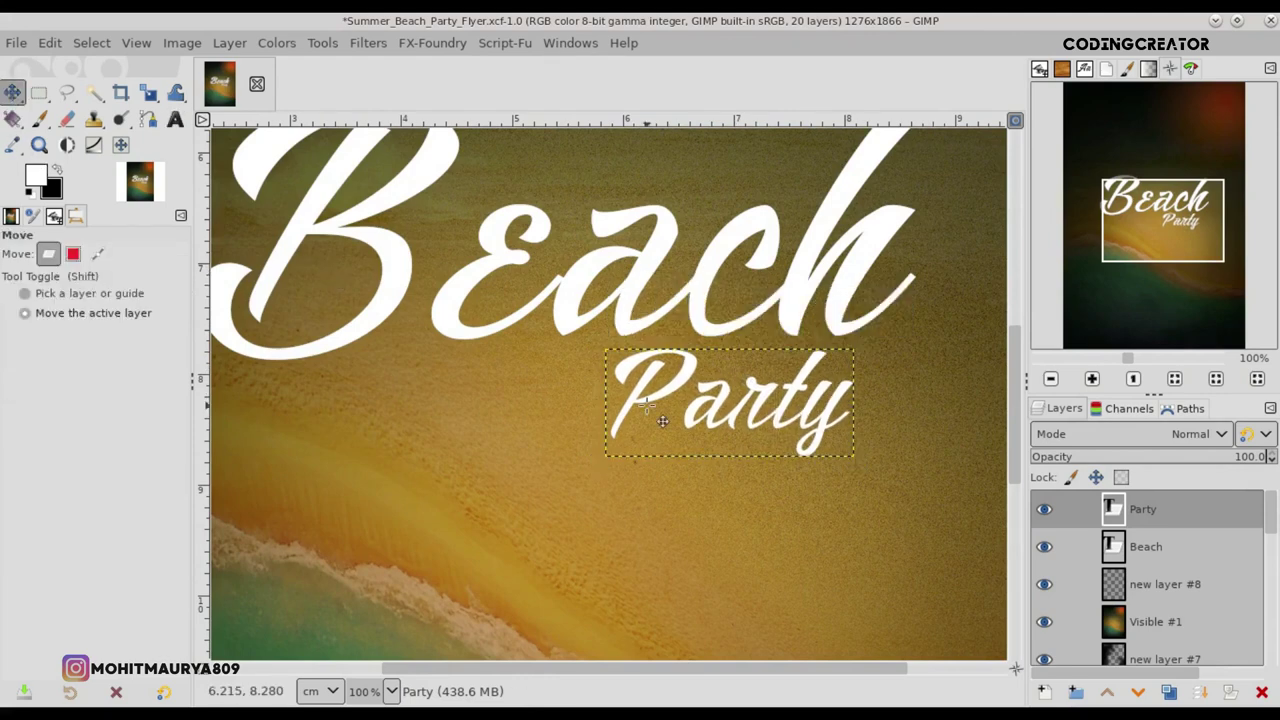
scroll(662, 421, "down", 4)
scroll(666, 421, "up", 3)
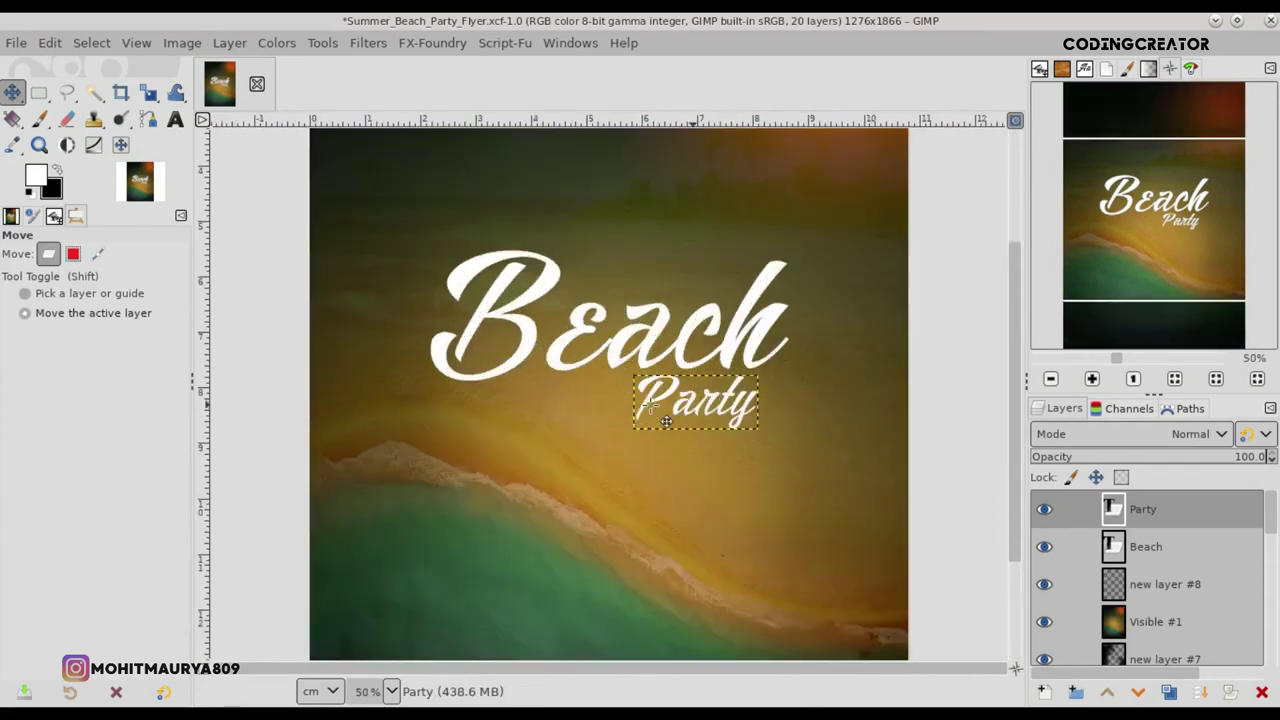
left_click_drag(704, 415, 701, 410)
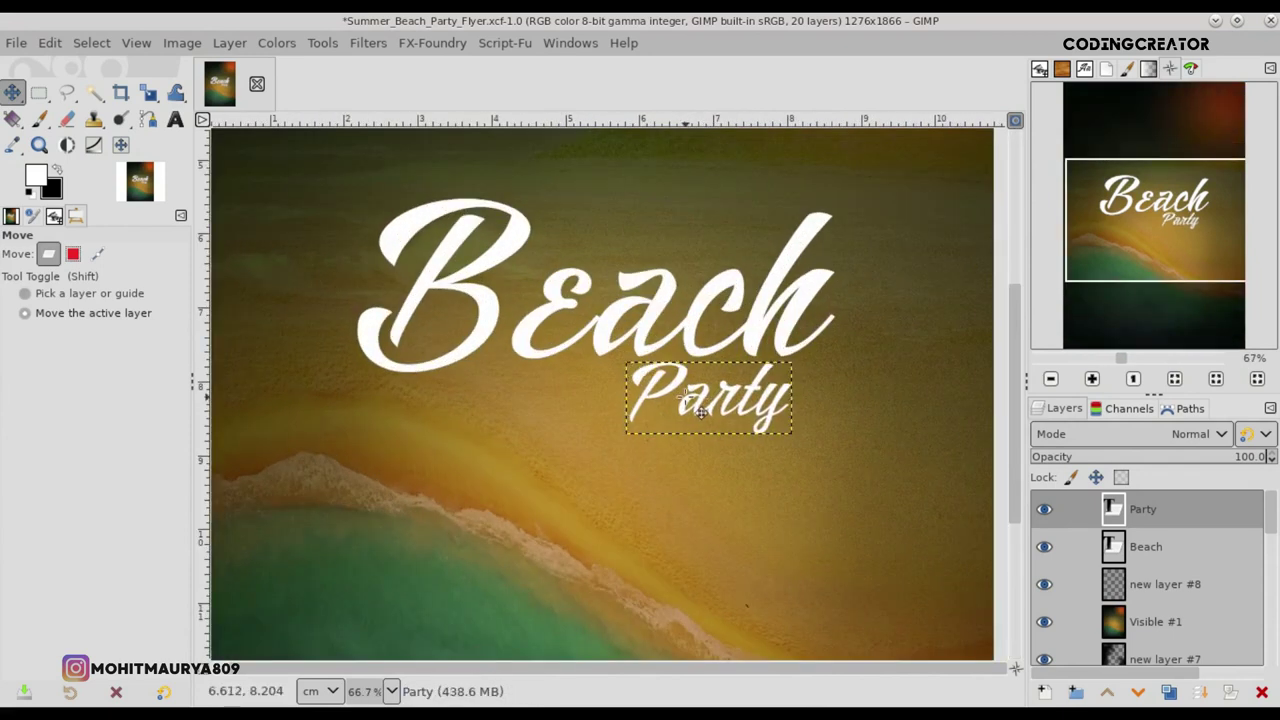
scroll(701, 410, "down", 3)
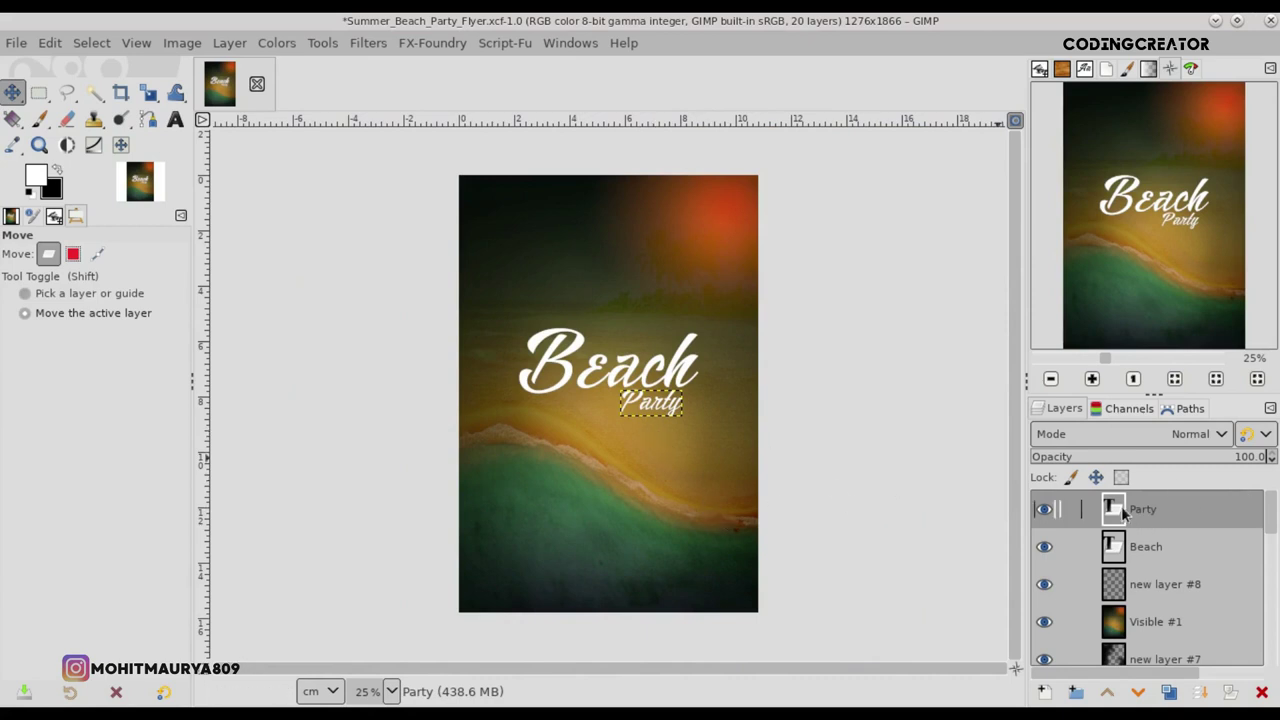
- Type 'SUMMER' above Beach in Agency FB Condensed and shift it slightly right
left_click(176, 120)
left_click(566, 304)
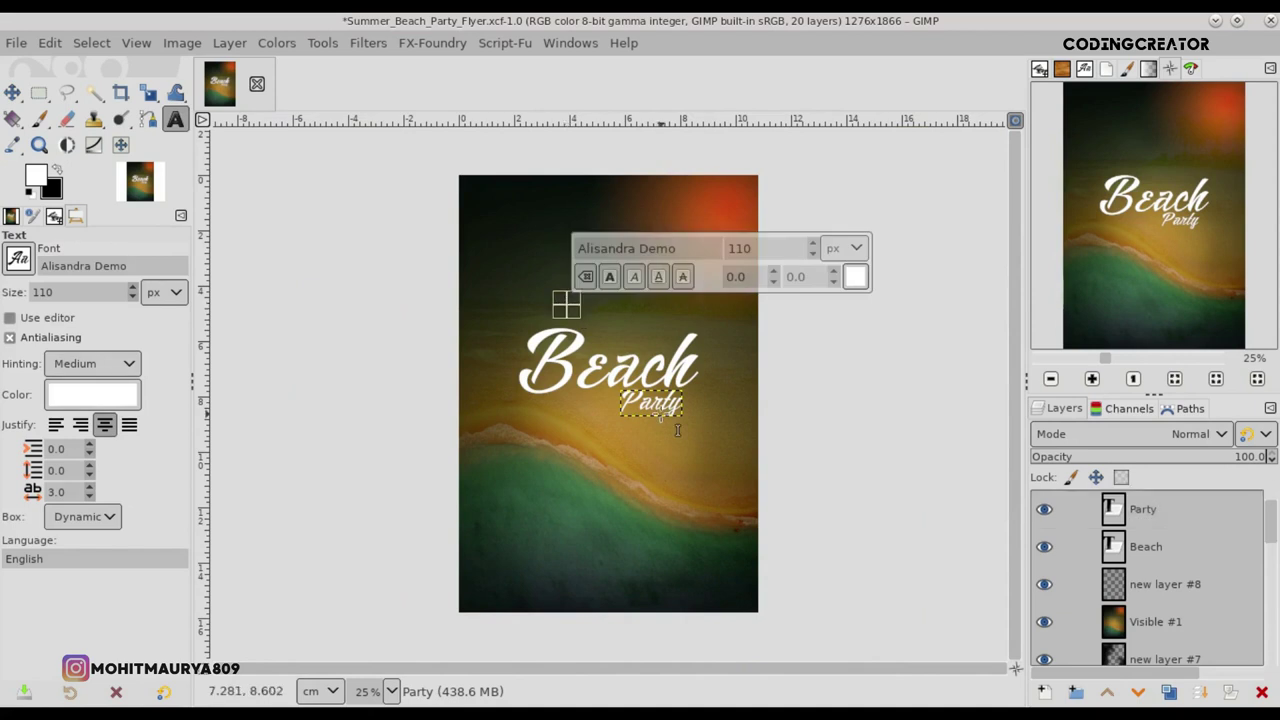
type("SUMMER")
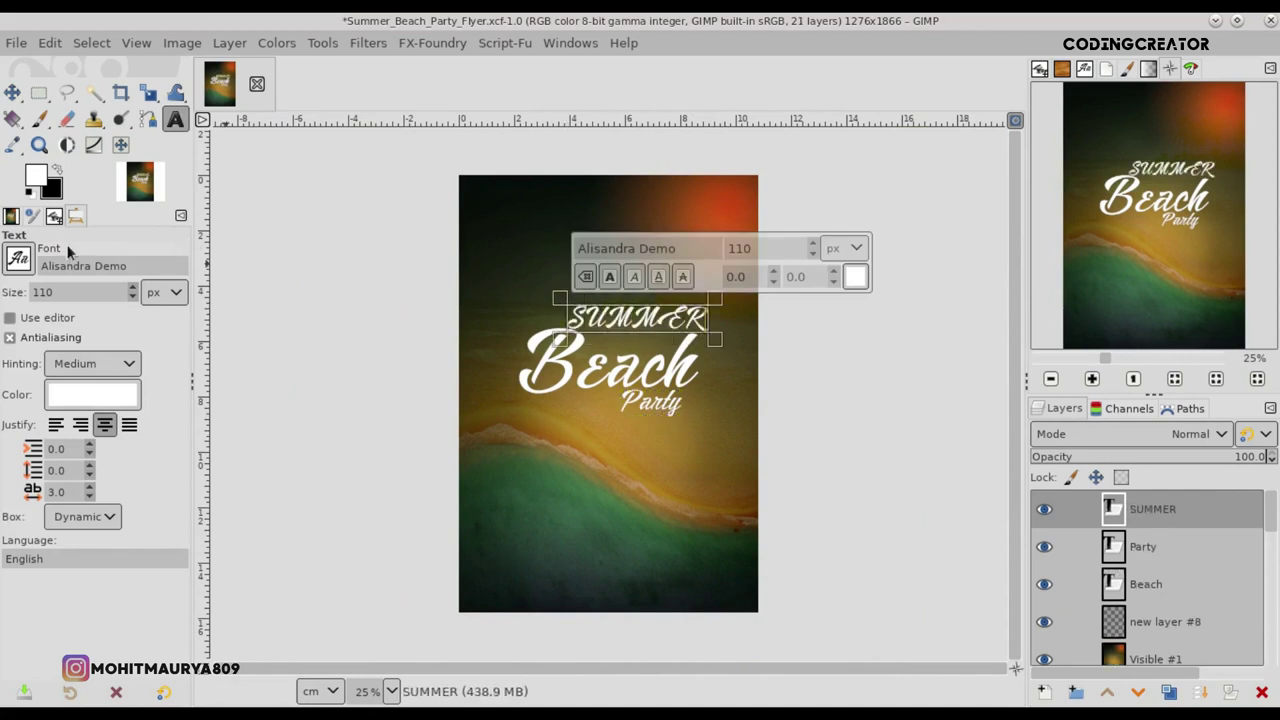
left_click(27, 262)
scroll(27, 262, "up", 5)
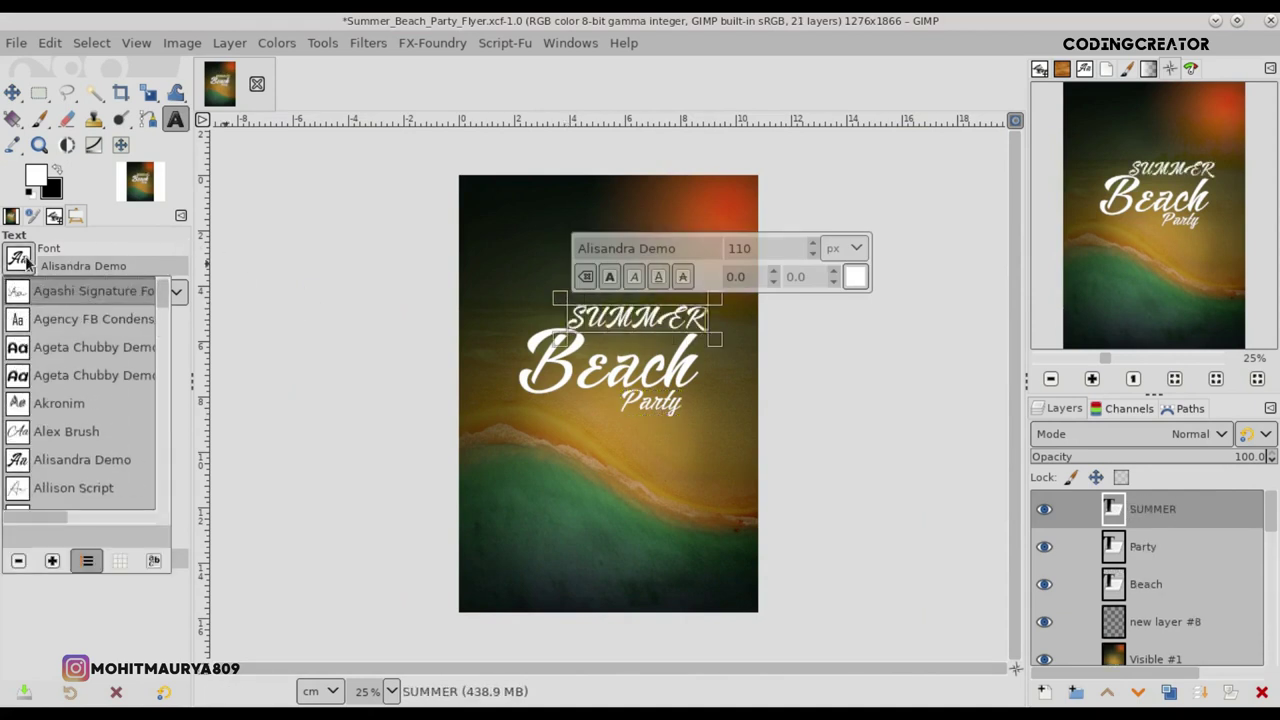
left_click(27, 262)
left_click(12, 93)
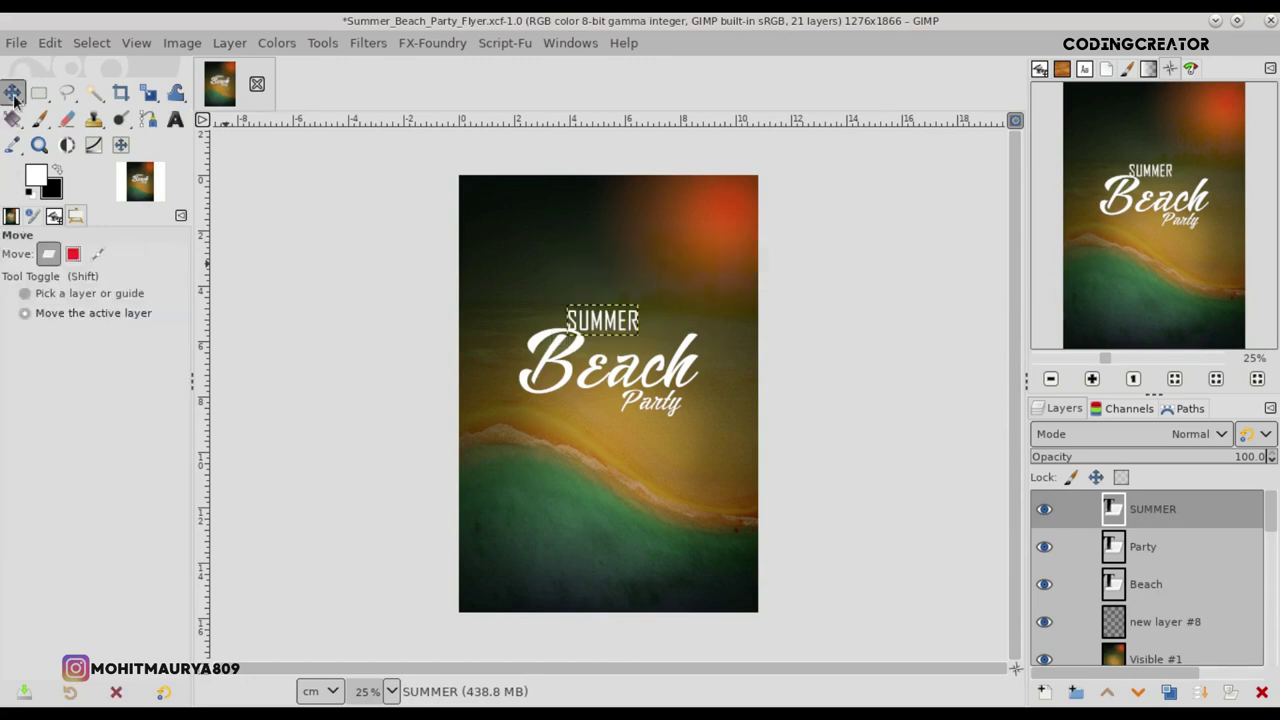
left_click_drag(606, 313, 627, 314)
scroll(612, 334, "up", 3)
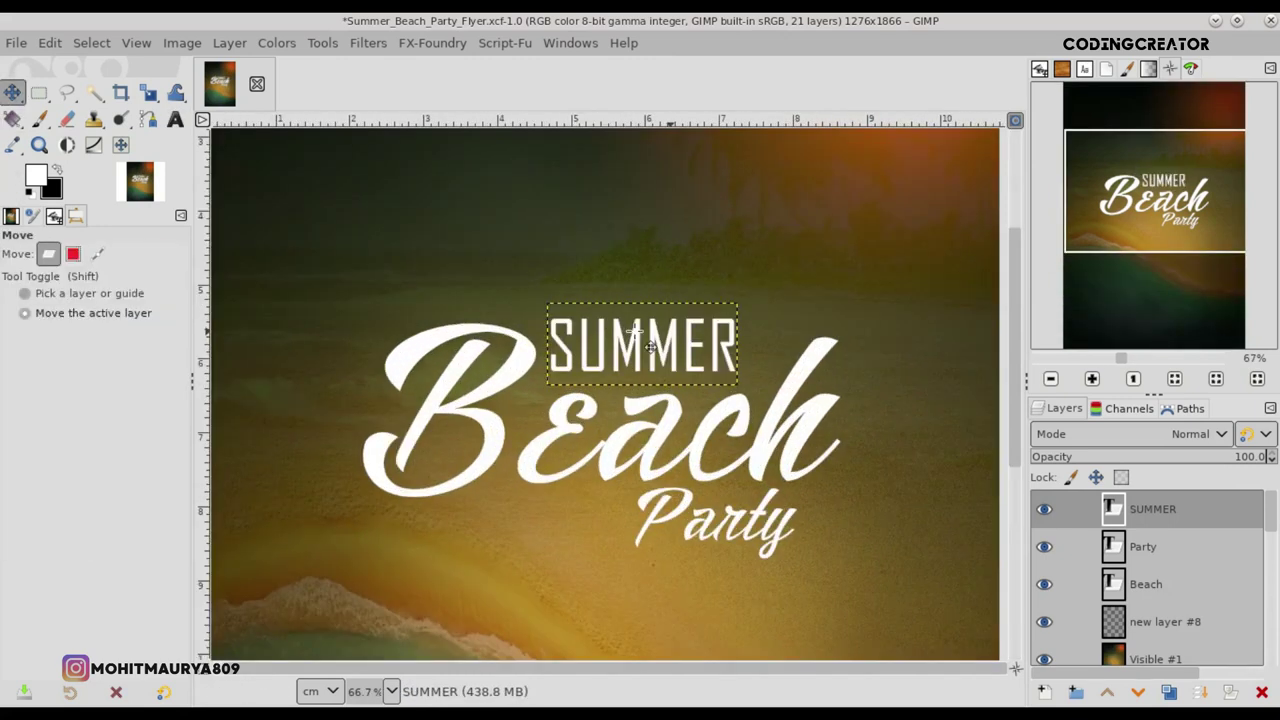
- Set SUMMER to size 82 with tightened letter spacing
left_click(175, 119)
left_click(590, 334)
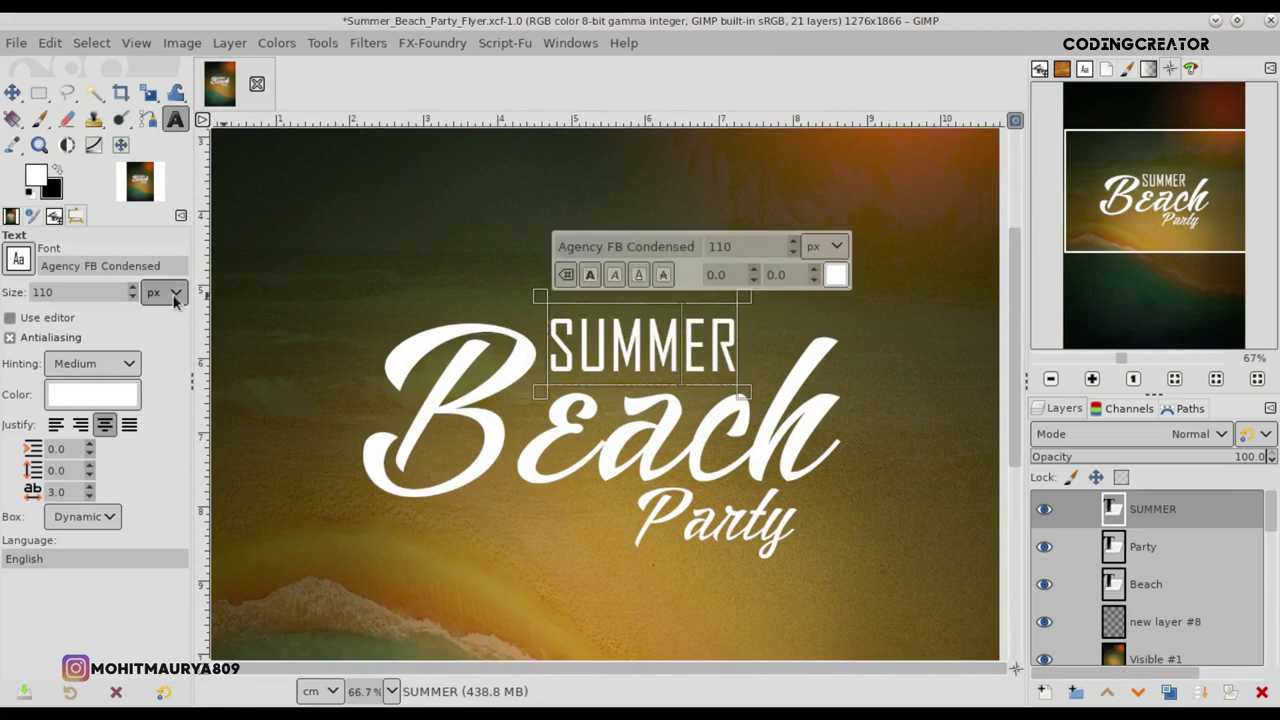
scroll(133, 296, "down", 4)
scroll(133, 296, "down", 4)
scroll(133, 296, "down", 3)
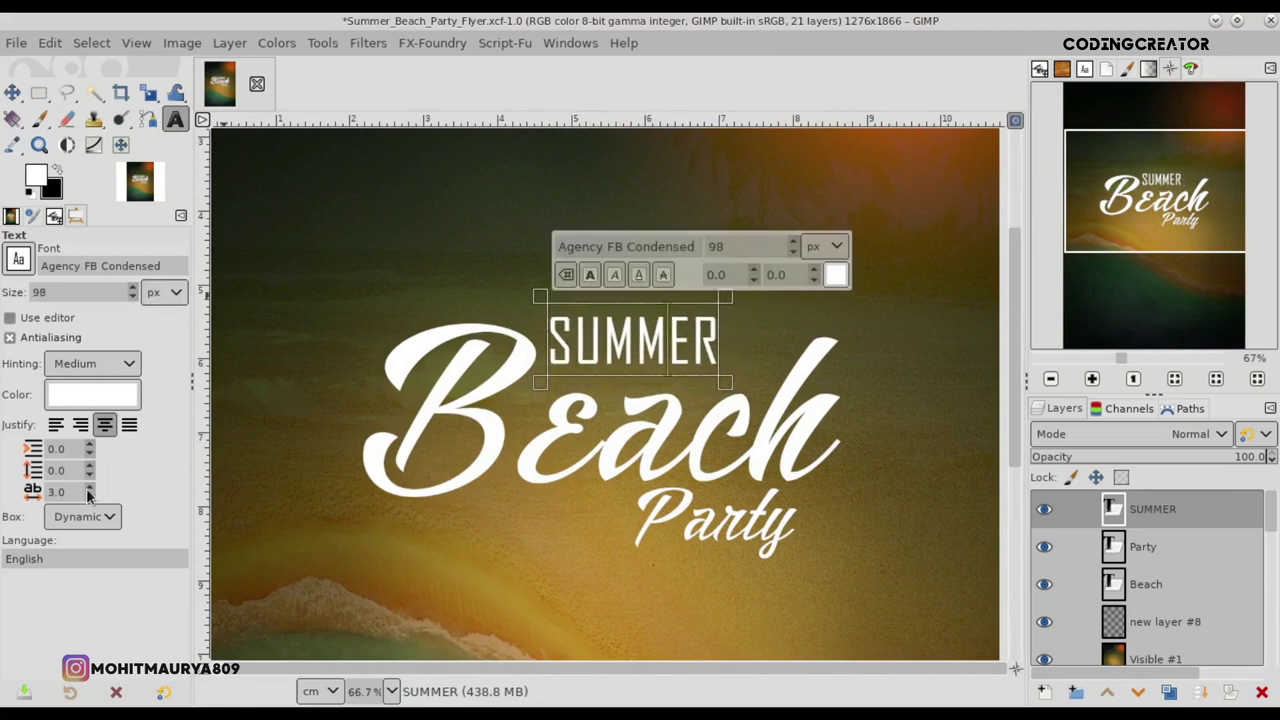
scroll(90, 500, "down", 5)
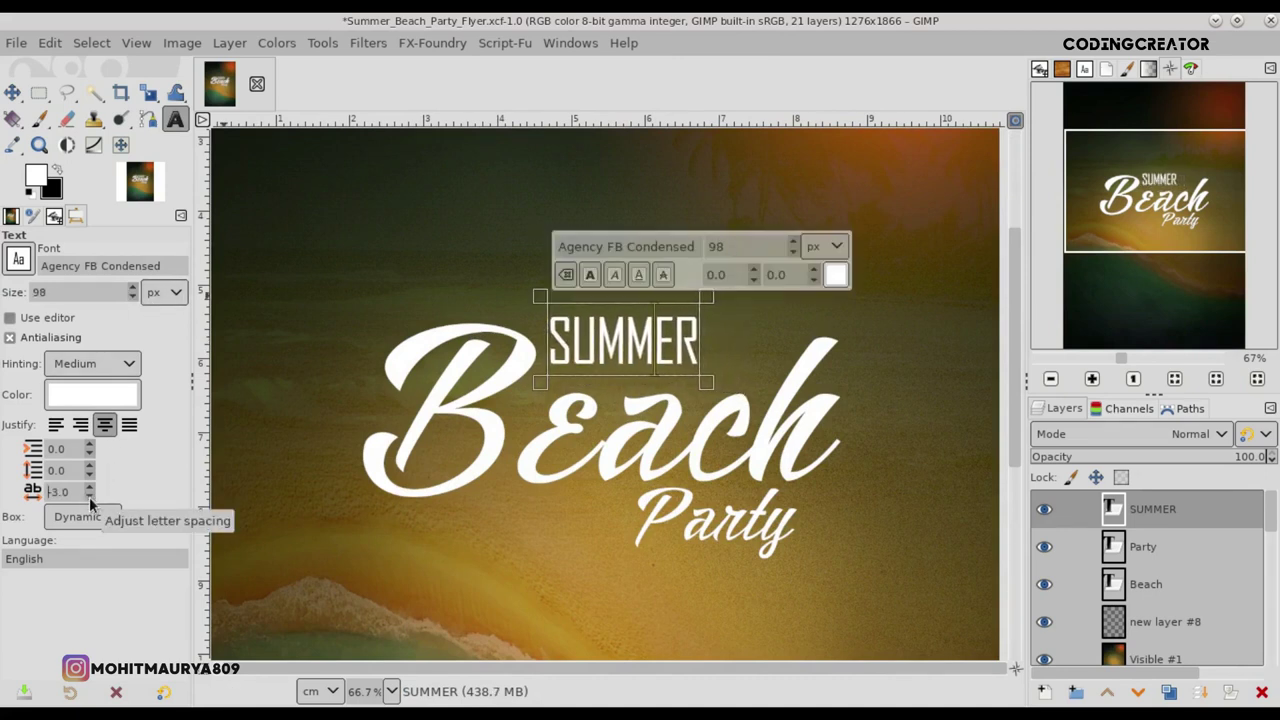
scroll(135, 307, "down", 6)
scroll(135, 307, "down", 5)
scroll(135, 307, "down", 5)
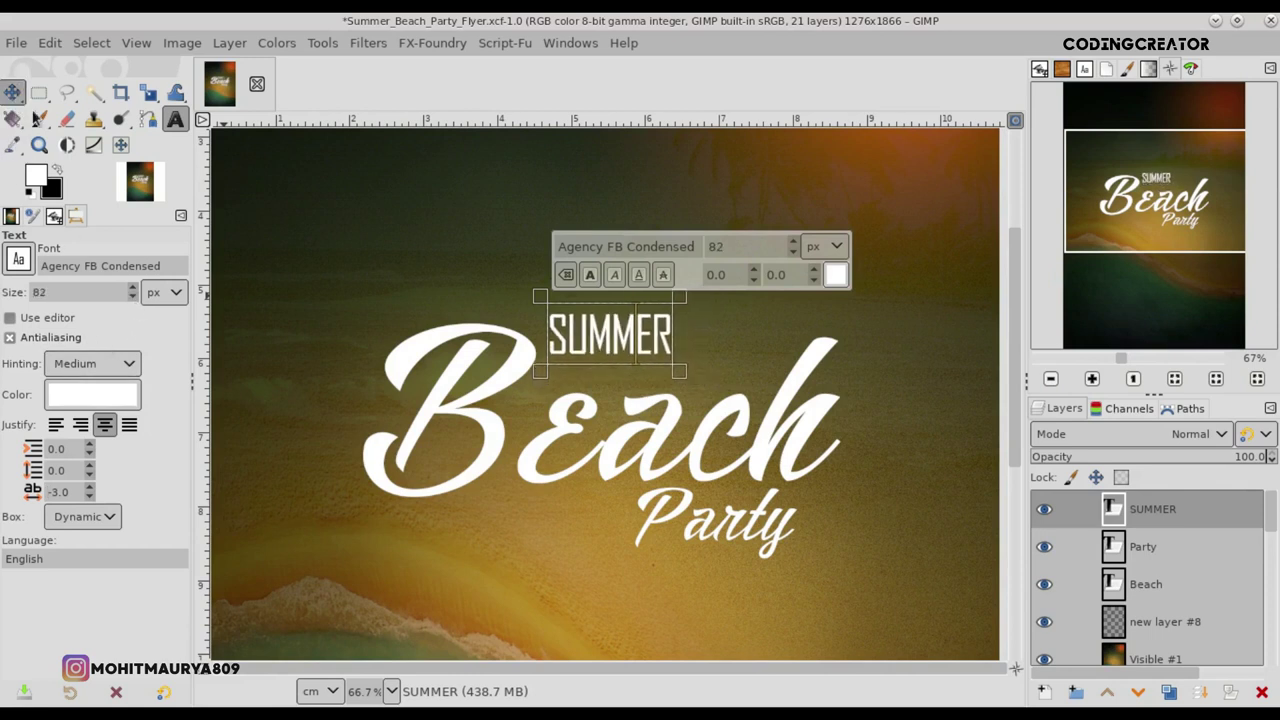
- Nudge SUMMER into position just above Beach
left_click(12, 92)
scroll(592, 388, "down", 2)
scroll(592, 388, "down", 1)
left_click_drag(603, 317, 604, 321)
scroll(616, 328, "up", 1)
left_click_drag(626, 363, 627, 365)
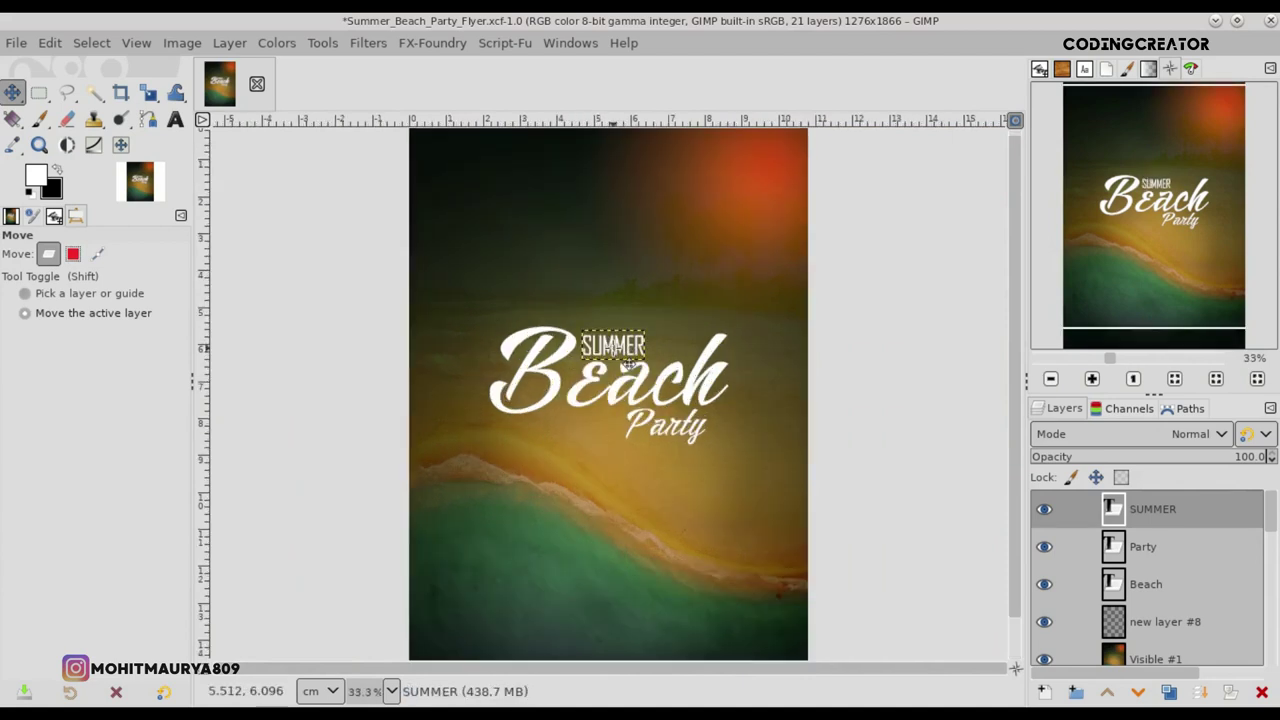
scroll(970, 373, "down", 1)
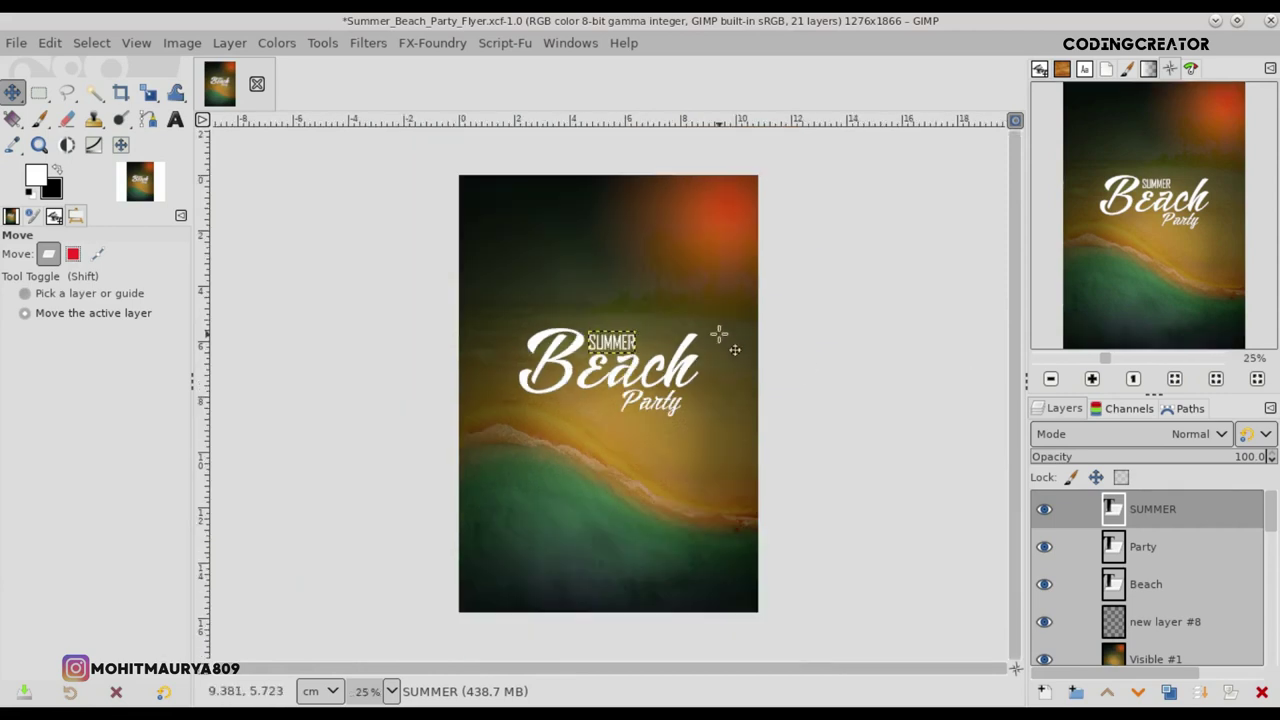
- Fit the whole flyer in the window and make new layer #8 active
left_click(1118, 620)
scroll(737, 429, "up", 1)
scroll(876, 428, "up", 1)
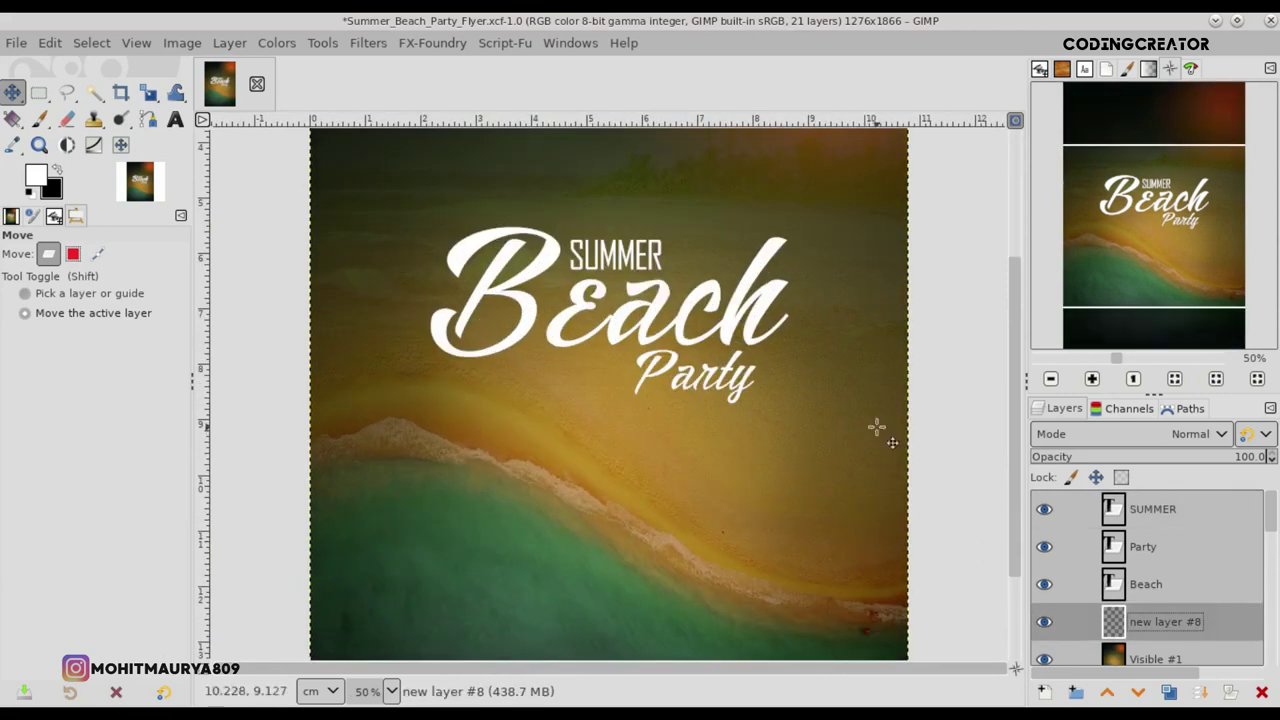
scroll(1011, 345, "up", 3)
scroll(1011, 345, "down", 5)
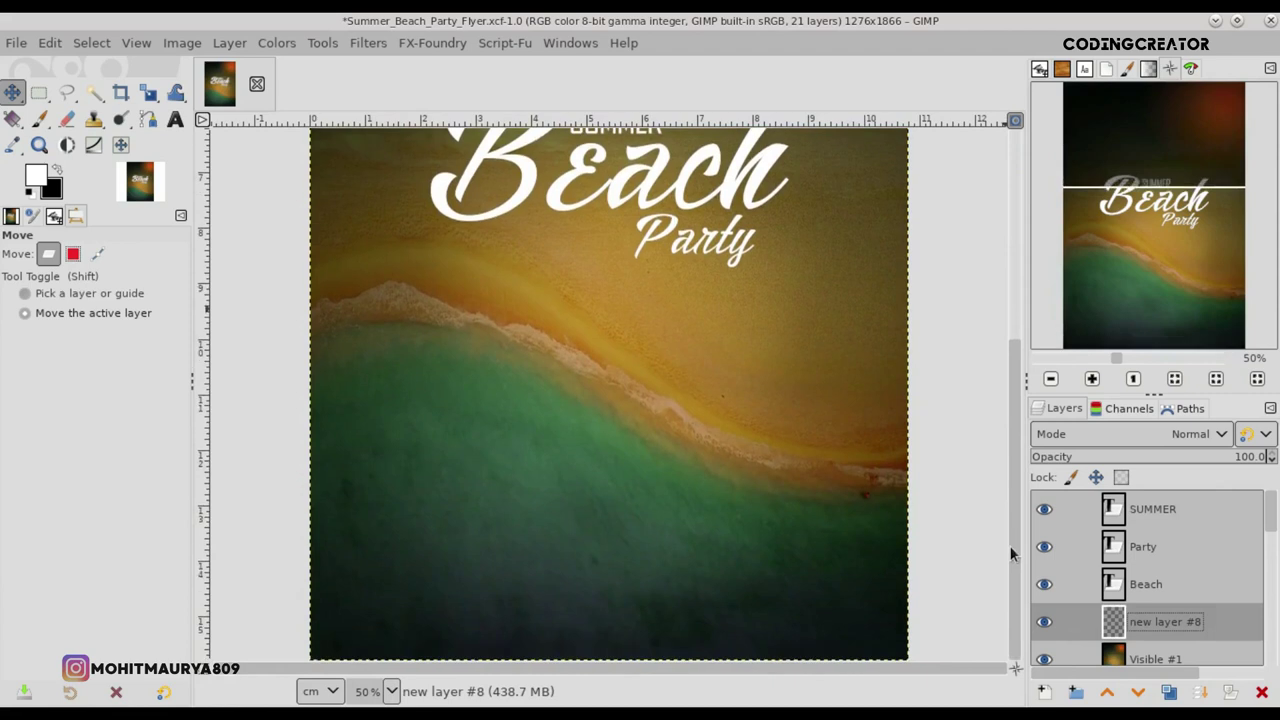
scroll(997, 394, "up", 3)
scroll(918, 378, "up", 1)
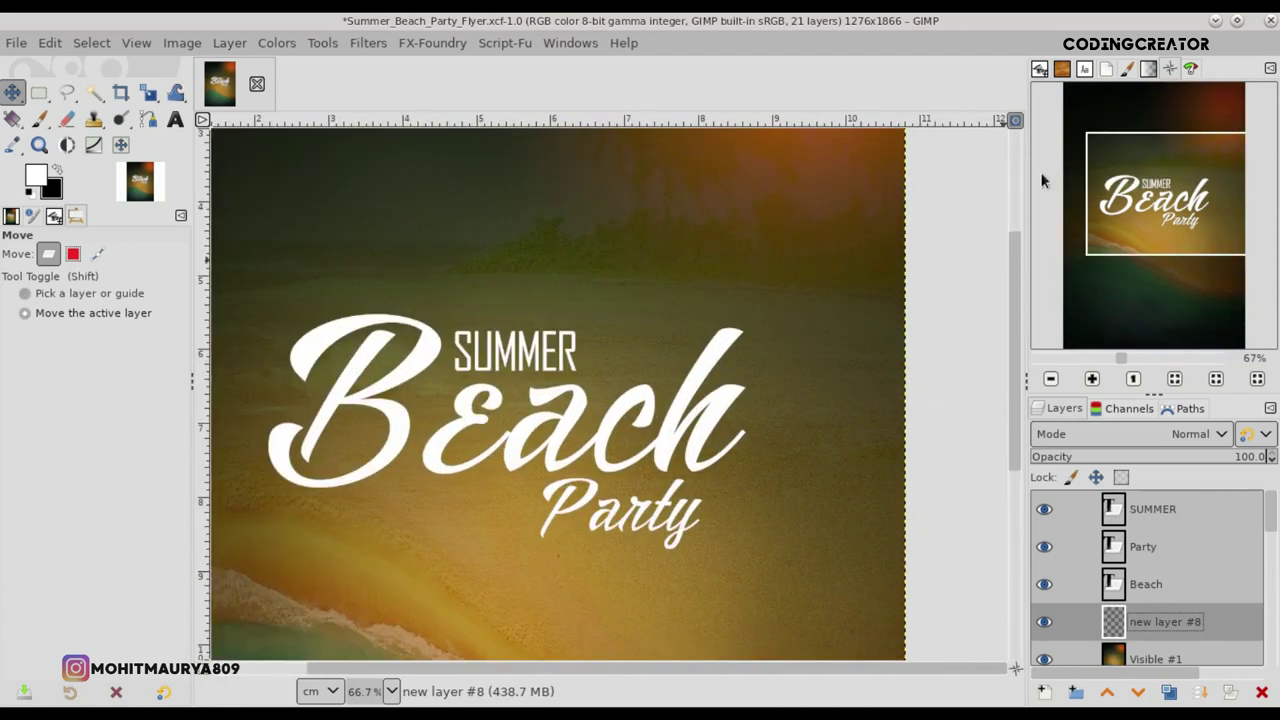
scroll(749, 304, "down", 1)
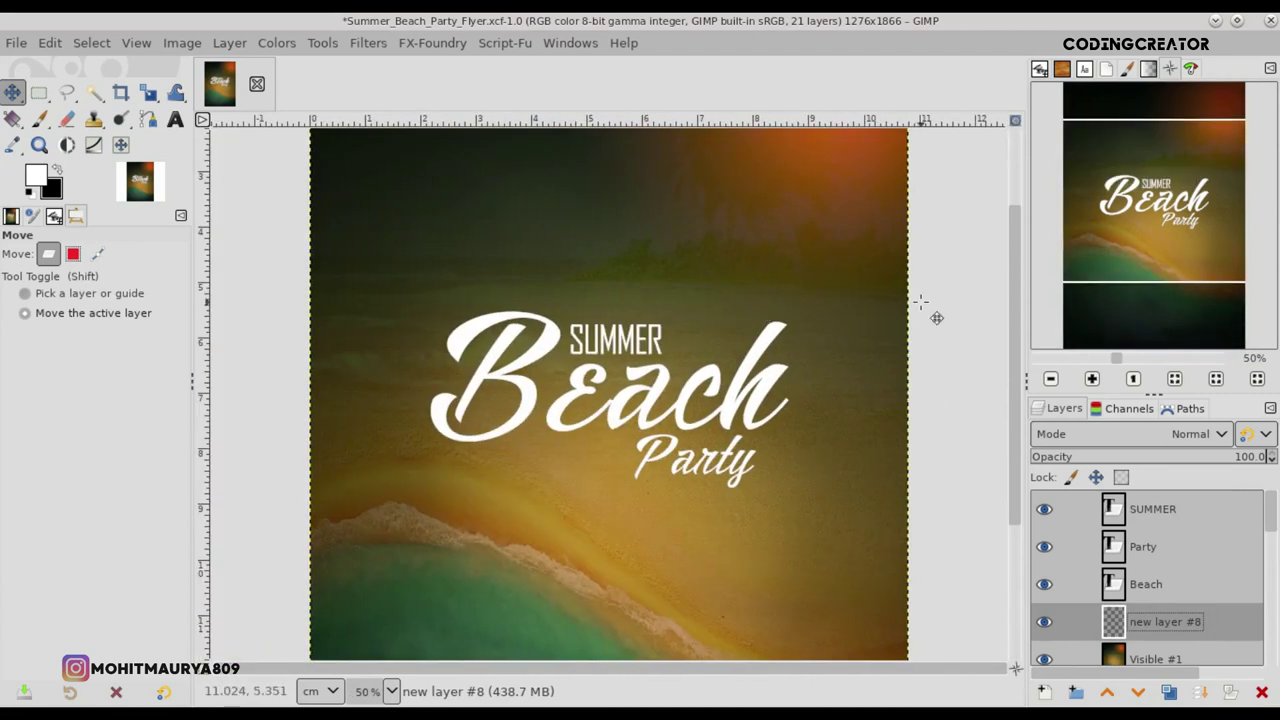
scroll(920, 301, "down", 2)
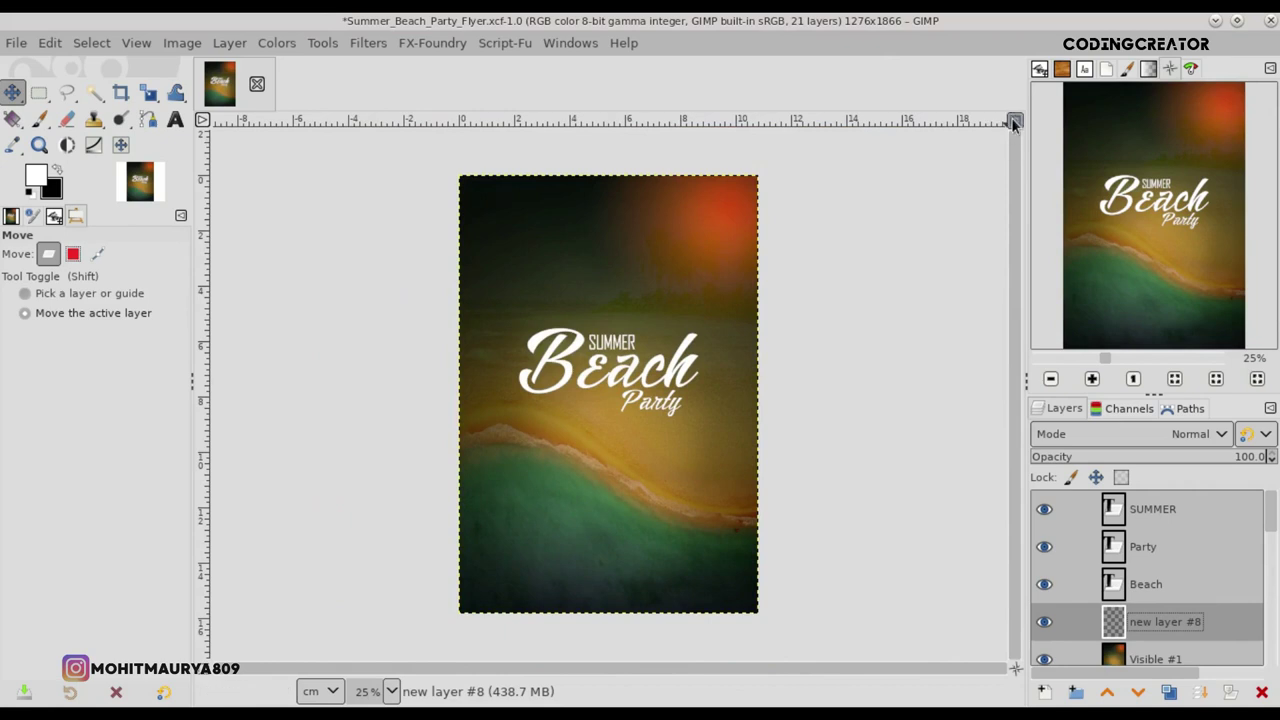
left_click(1013, 121)
left_click(1106, 515)
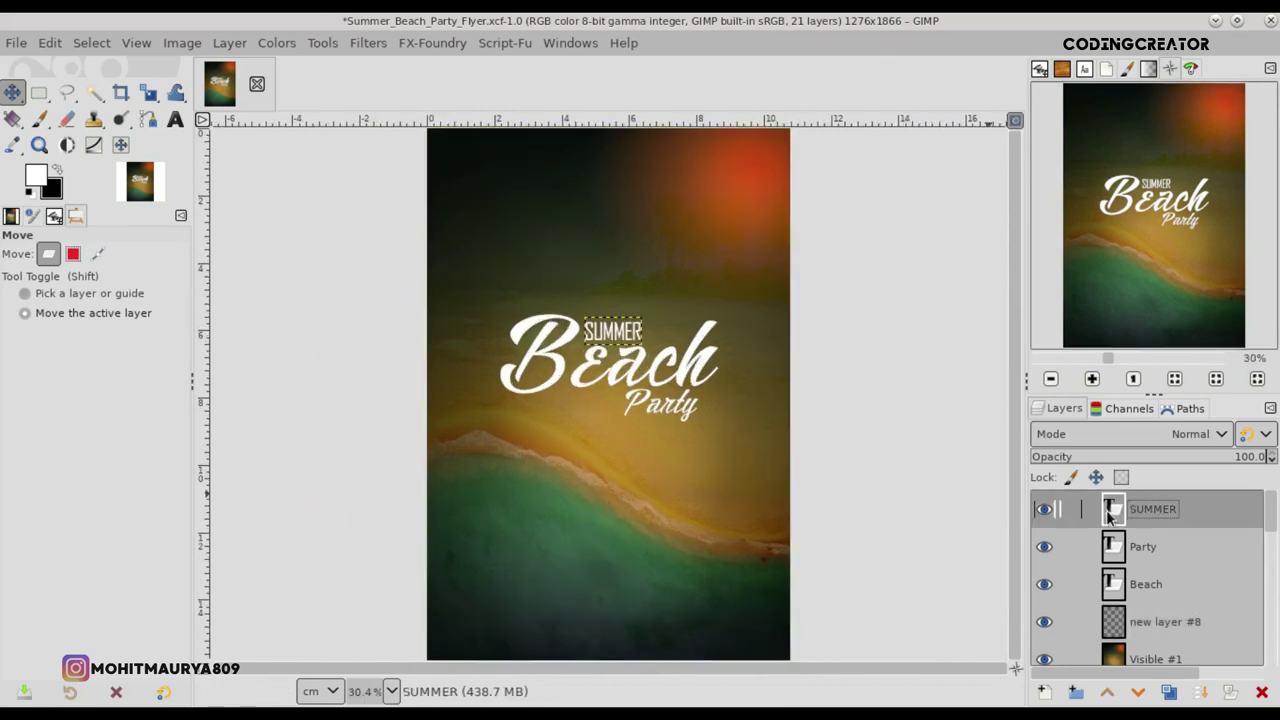
left_click(1110, 624)
- Open palm_1_by_owhl_stock_d6jpgwy.png as a layer, converting it to the flyer's colour profile
left_click(18, 43)
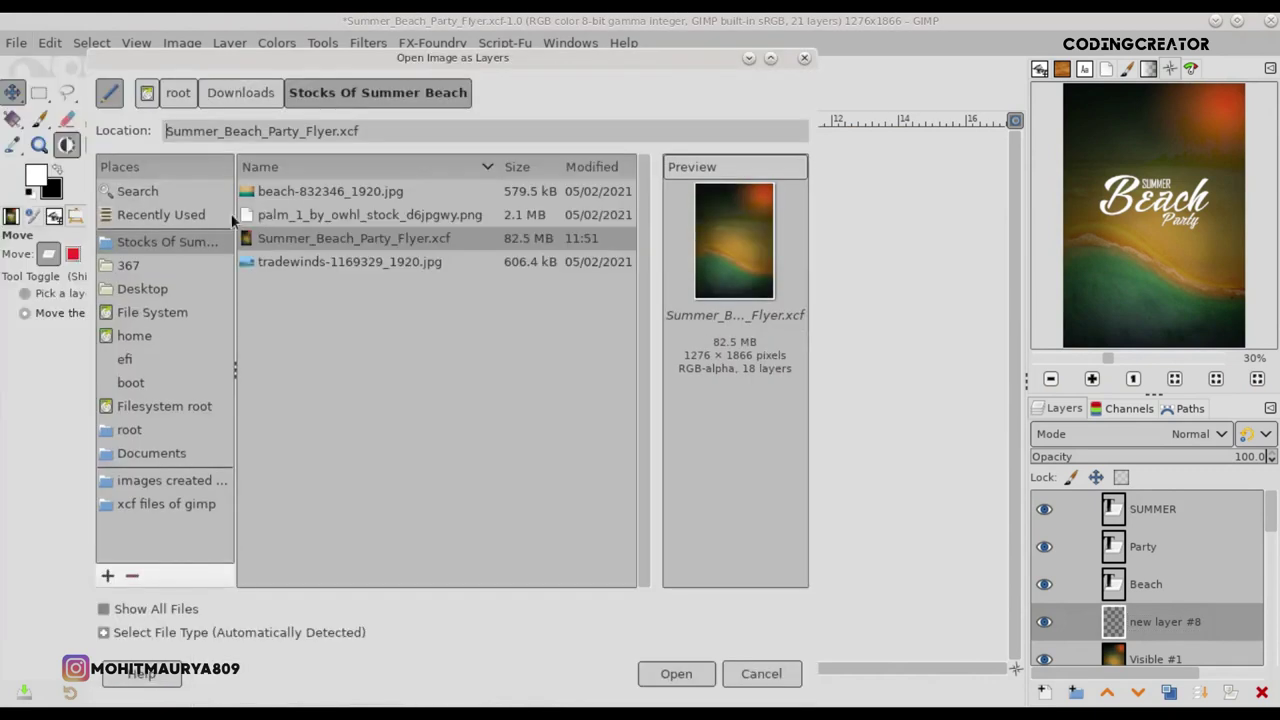
left_click(352, 216)
left_click(678, 675)
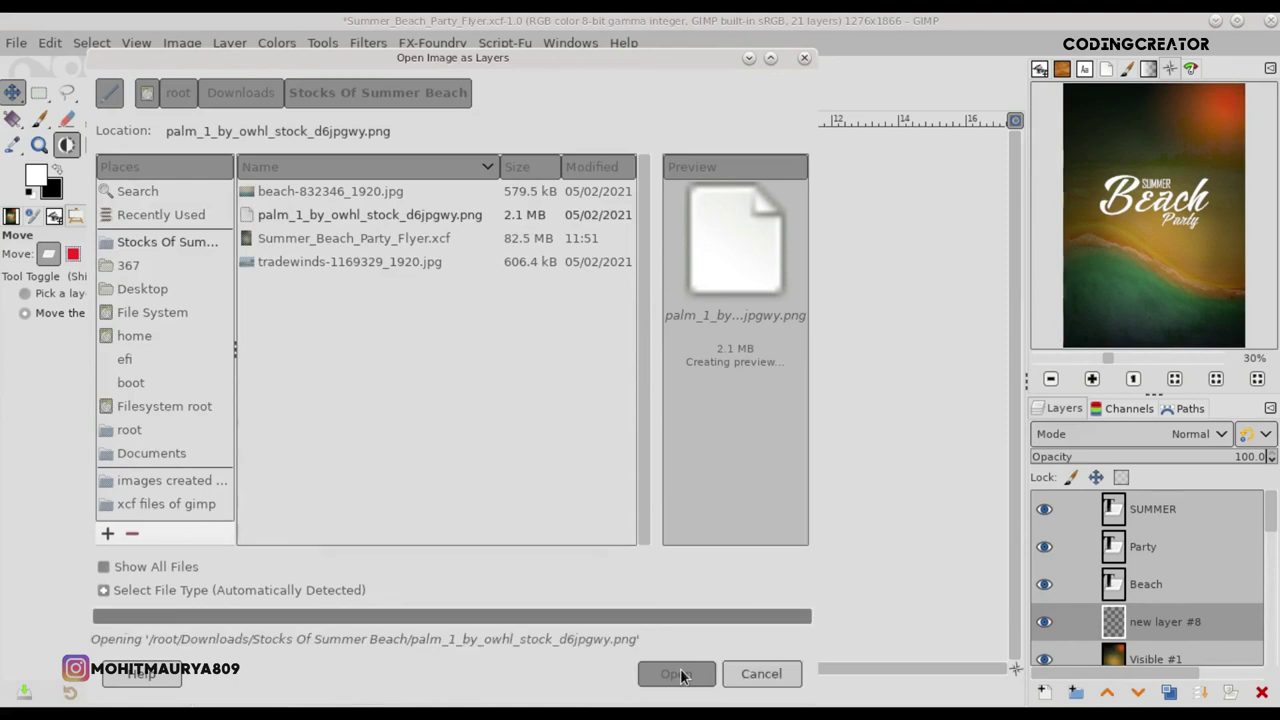
left_click(783, 493)
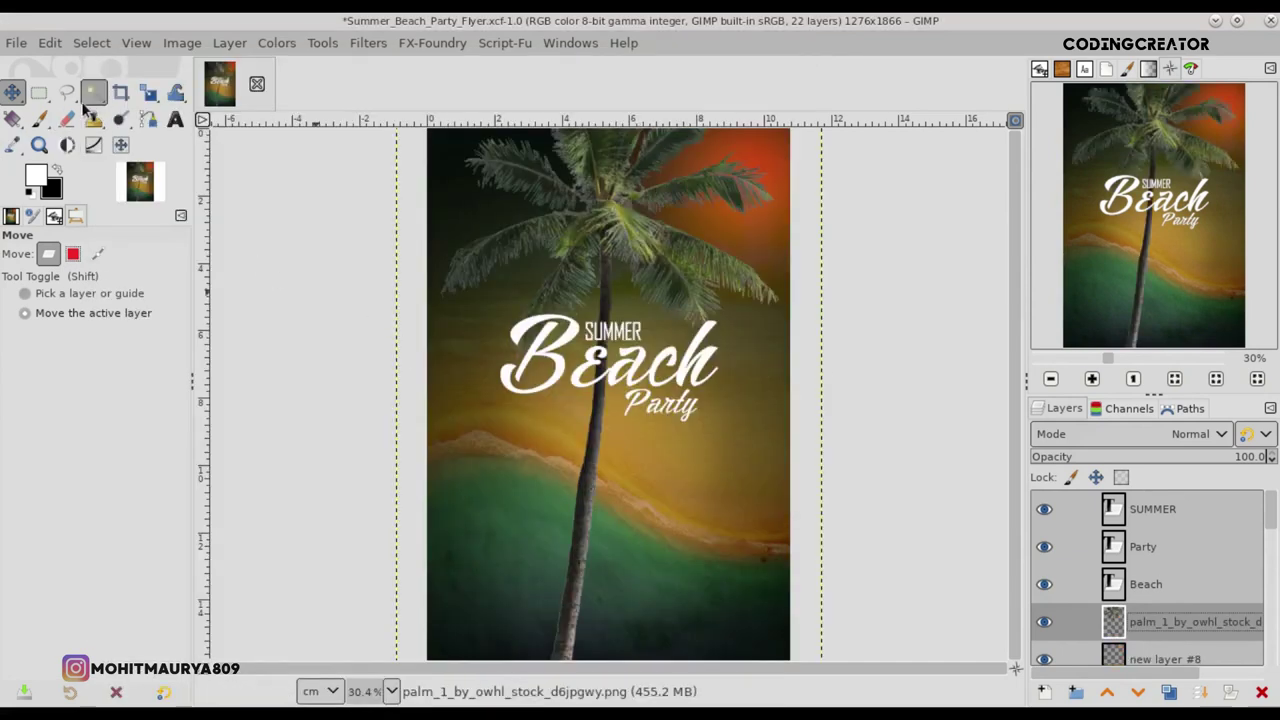
- Scale the palm tree layer down to roughly 5 × 9 cm, placed higher
left_click(148, 92)
left_click(527, 300)
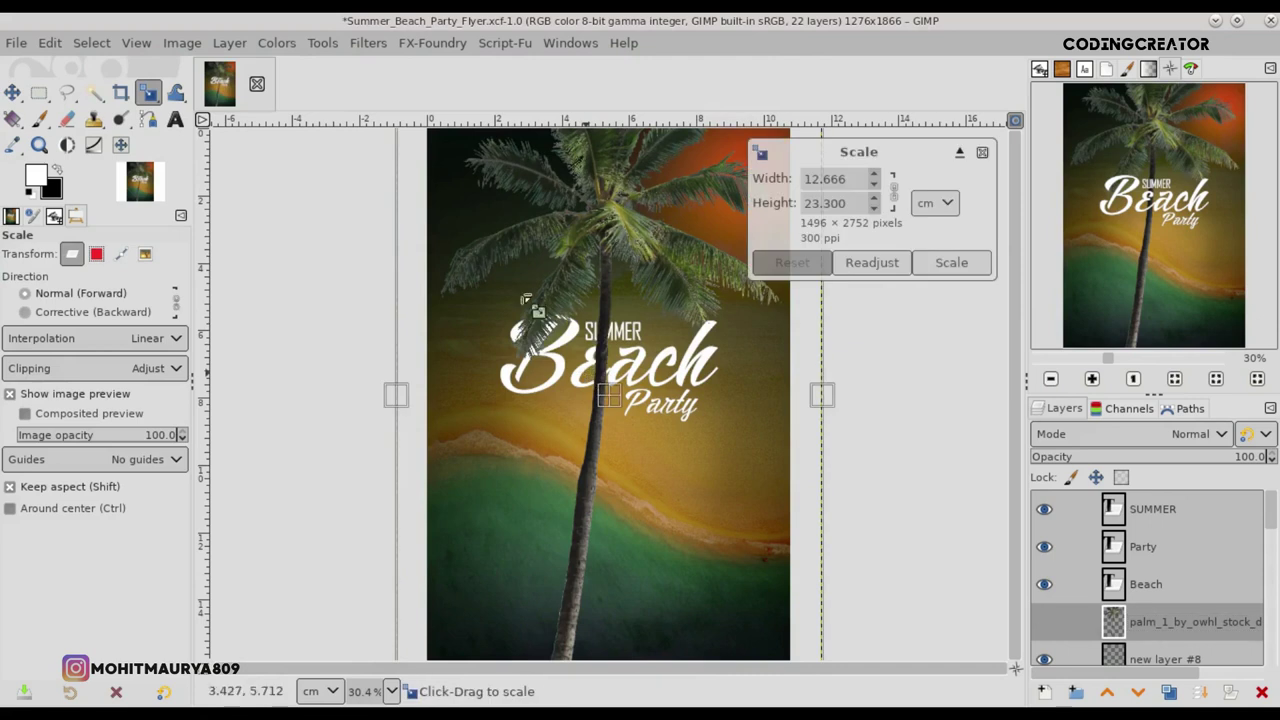
left_click_drag(477, 189, 611, 340)
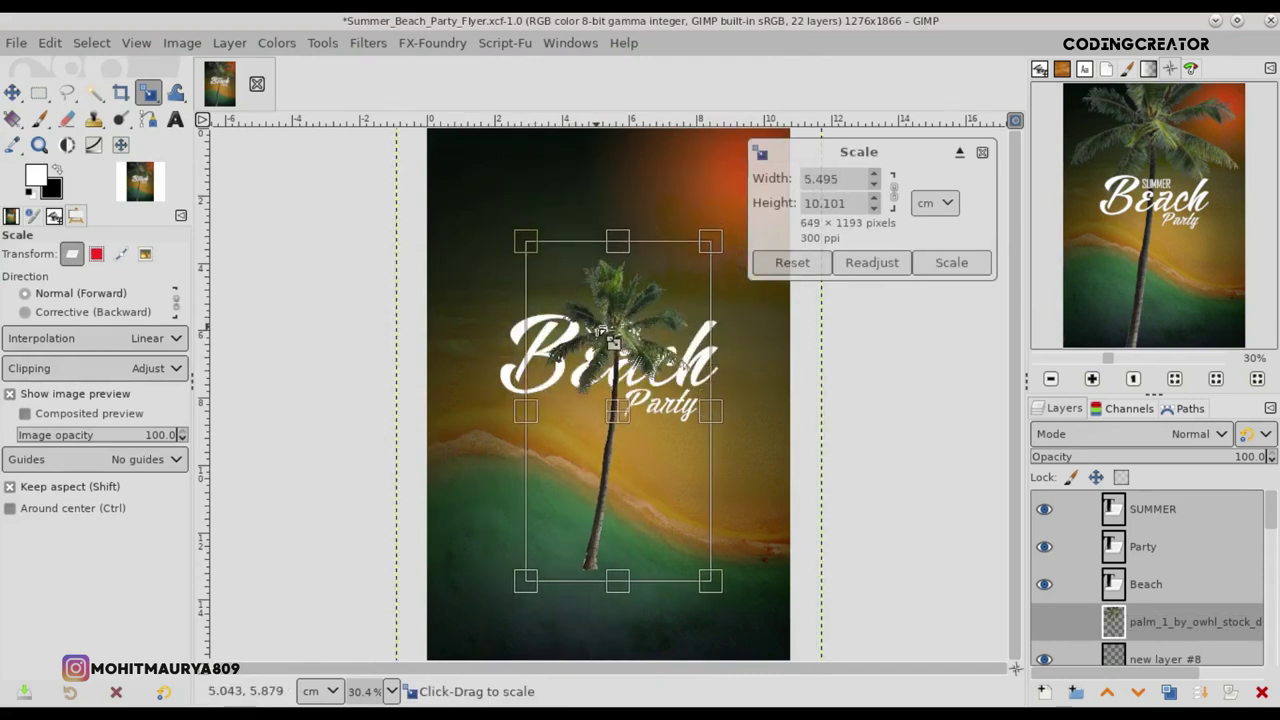
left_click_drag(625, 428, 625, 339)
left_click_drag(526, 152, 542, 184)
left_click(951, 263)
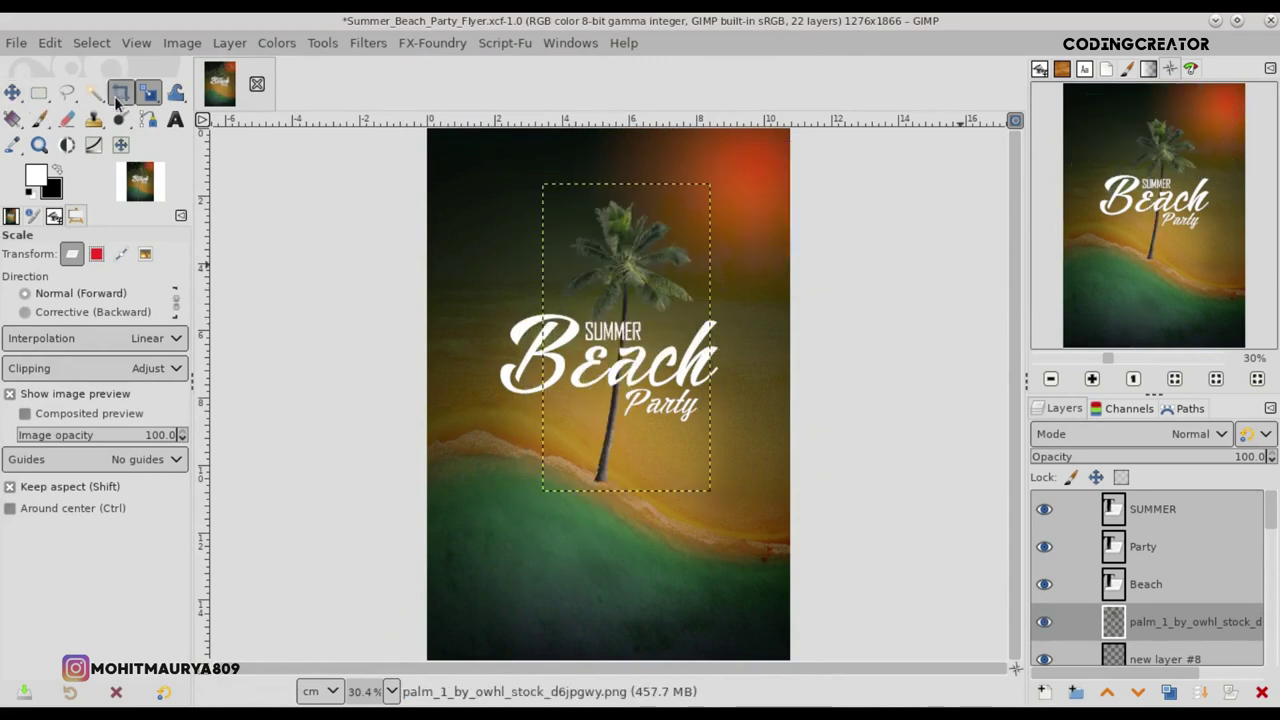
- Rotate the palm tree to tilt it slightly
left_click_drag(148, 92, 230, 114)
left_click(660, 272)
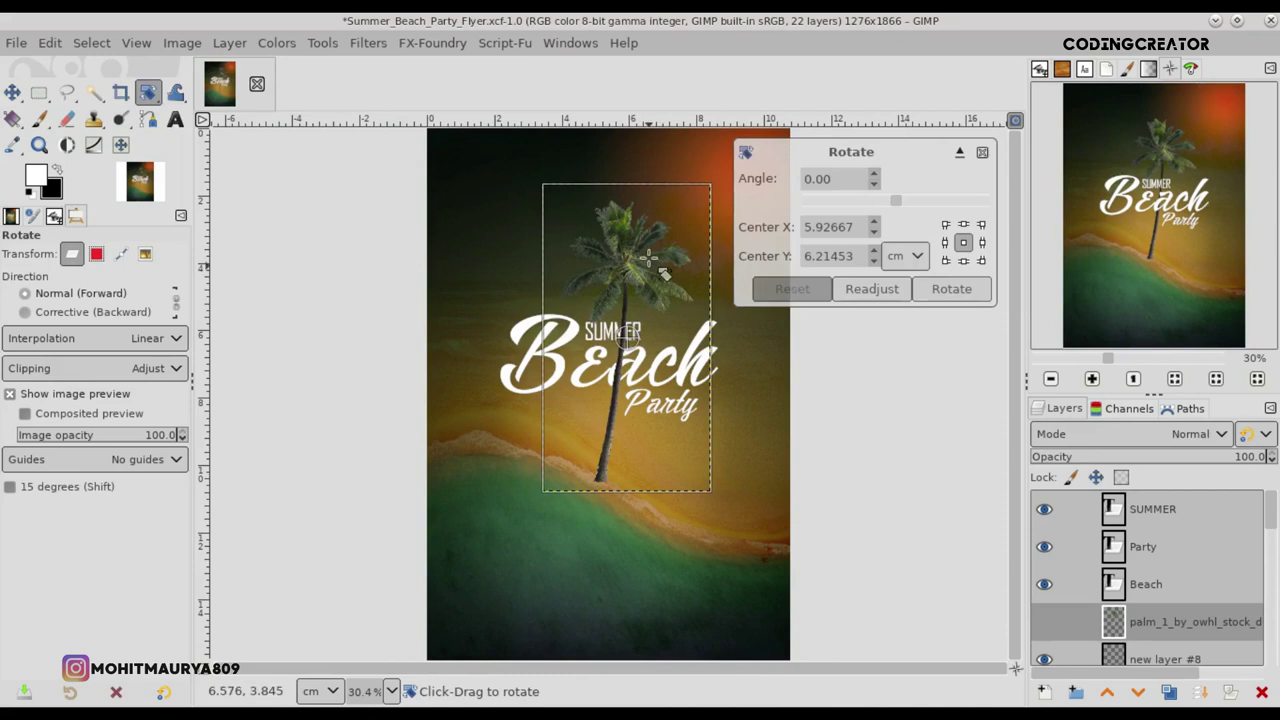
left_click_drag(660, 272, 675, 290)
left_click(945, 289)
- Move the palm up and right so its crown rises above the title
key("m")
left_click_drag(657, 372, 670, 384)
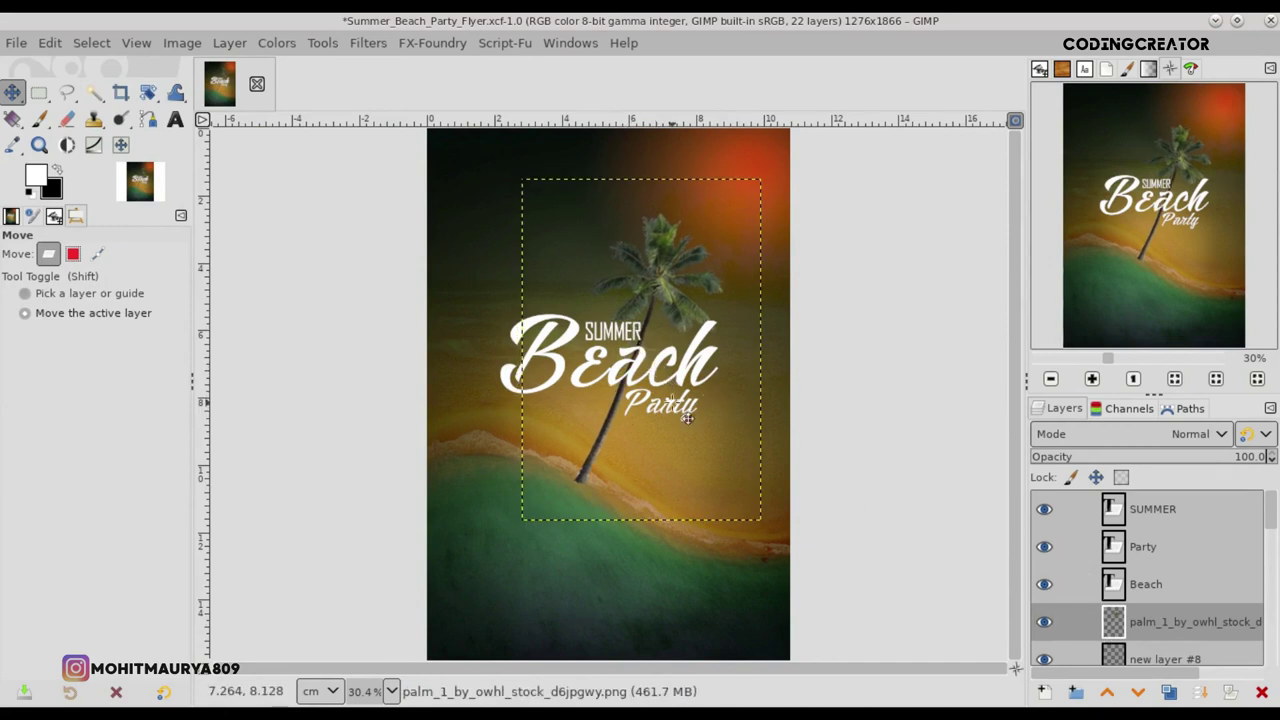
left_click_drag(688, 418, 688, 328)
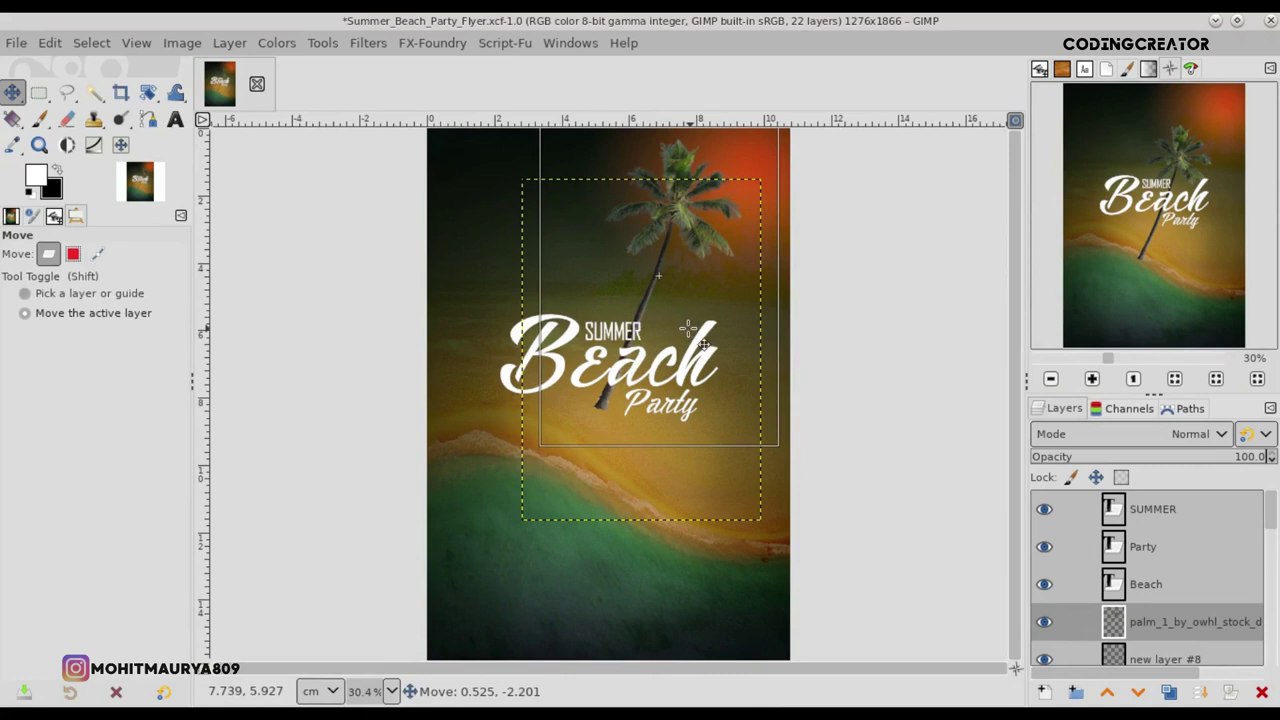
left_click_drag(688, 328, 689, 334)
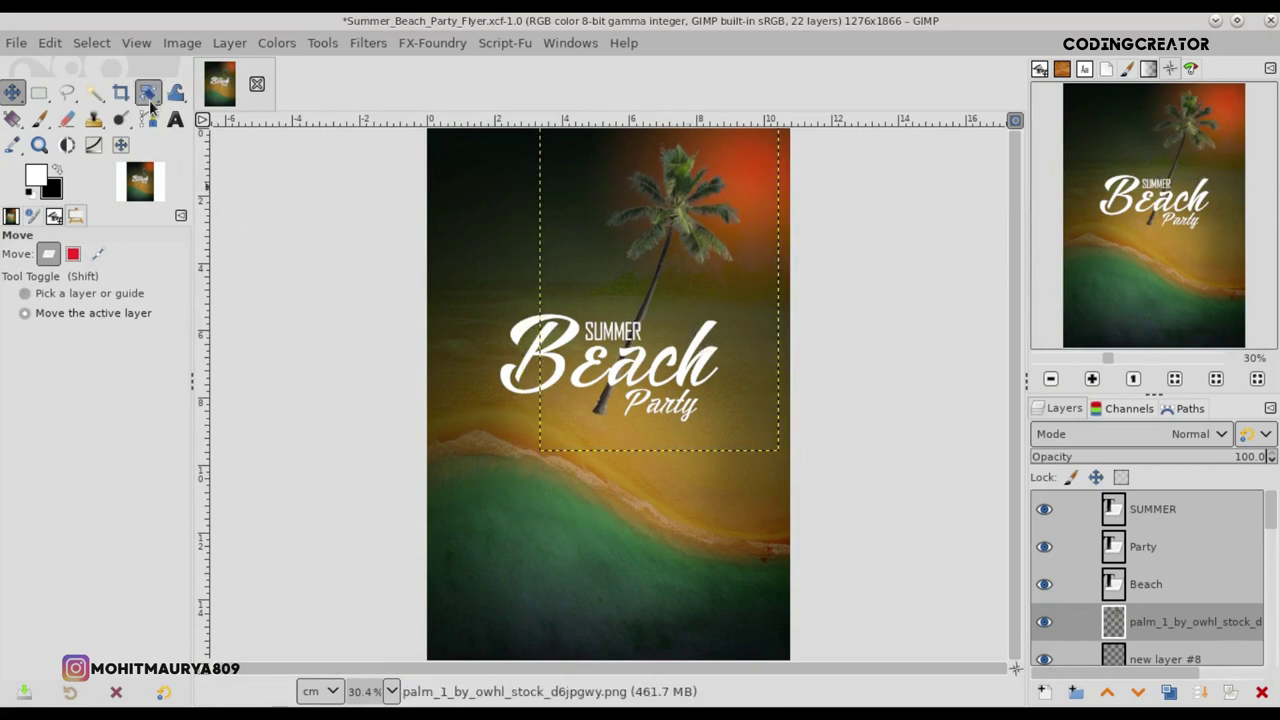
- Rotate the palm layer back by -1.69°
left_click(148, 93)
left_click_drag(657, 277, 572, 268)
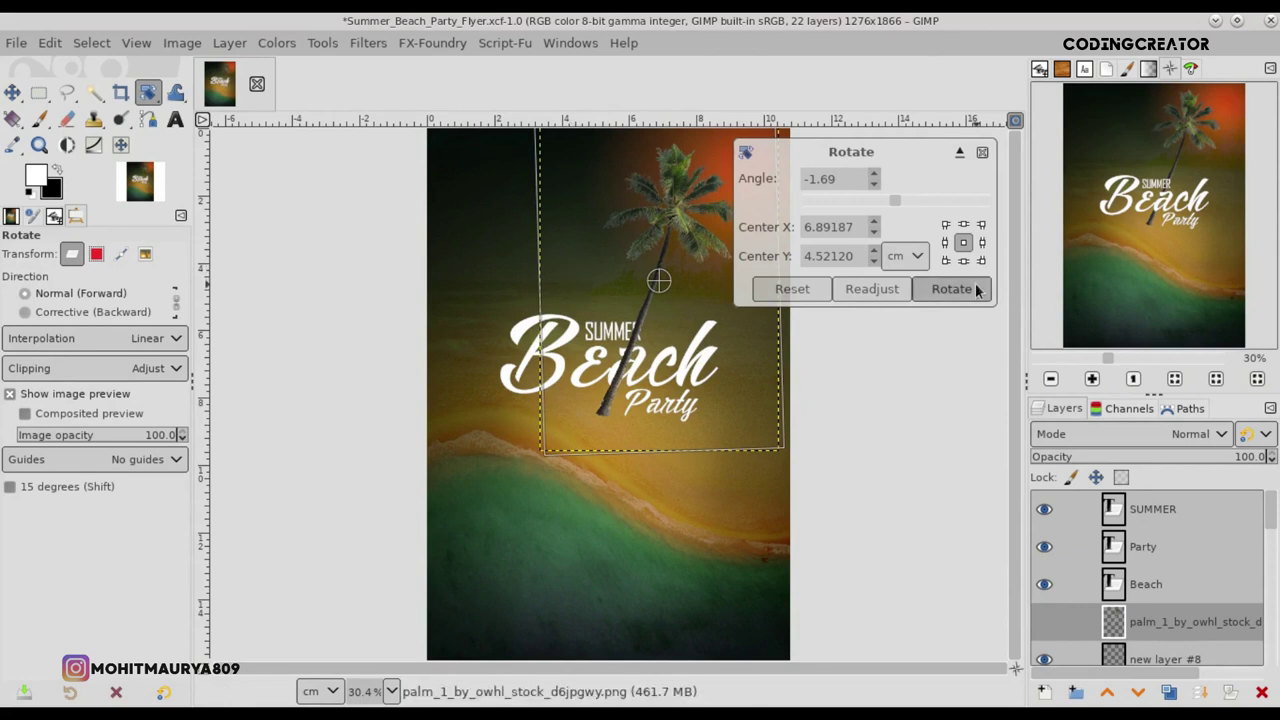
left_click(965, 289)
- Crop the palm layer to its content
left_click(148, 93)
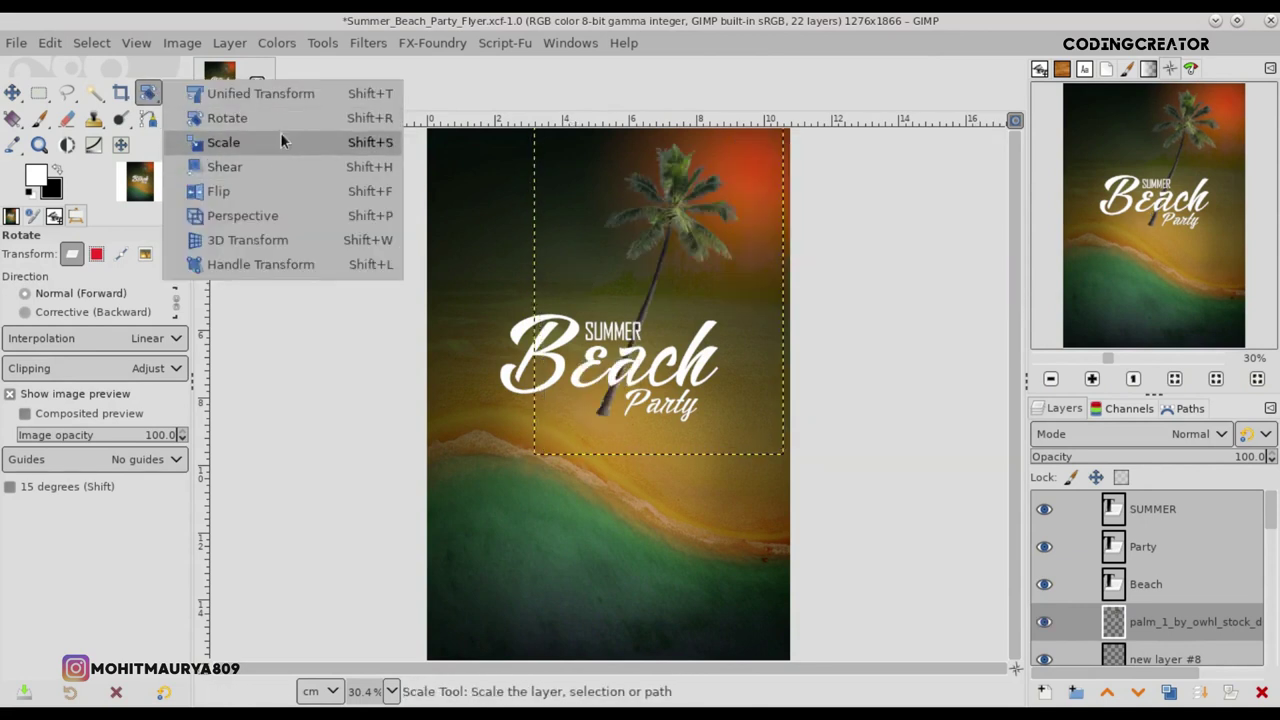
left_click(280, 132)
left_click(229, 45)
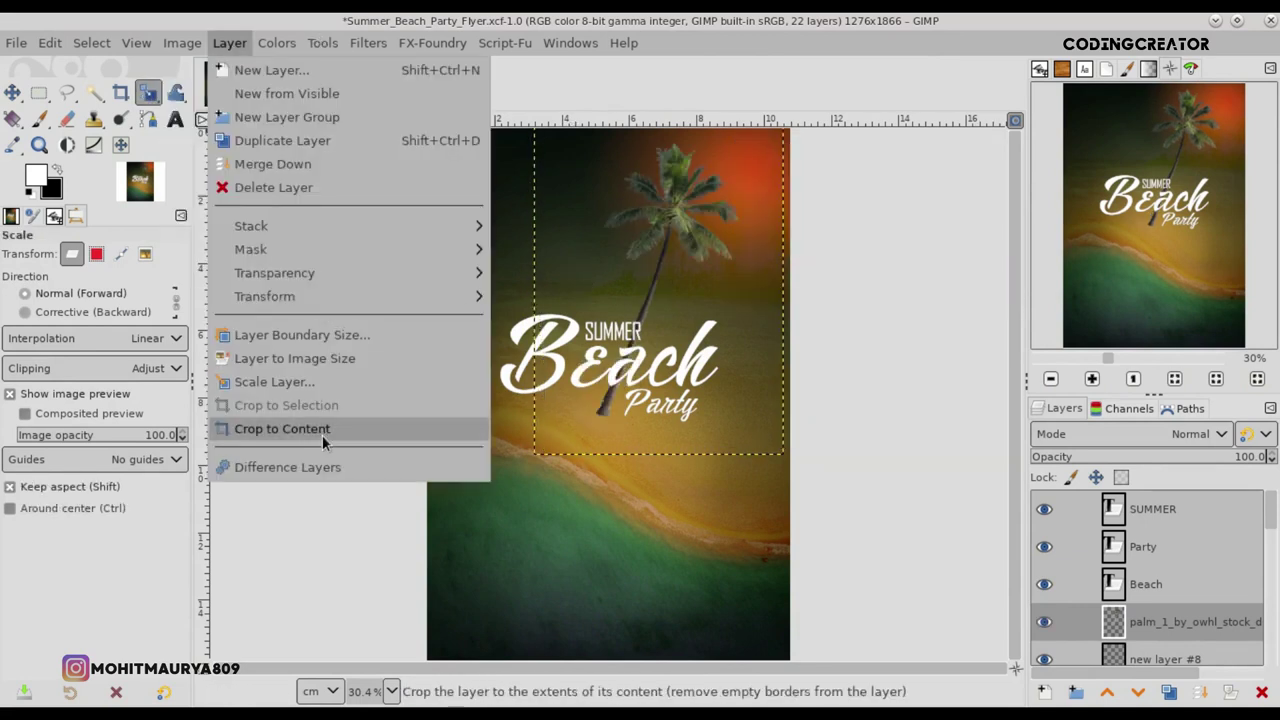
left_click(322, 428)
- Scale the palm down to about 3.5 × 6.7 cm
left_click(626, 344)
mouse_move(717, 240)
left_mouse_down()
mouse_move(662, 303)
mouse_move(673, 340)
left_mouse_up()
left_click_drag(601, 415, 605, 410)
left_click_drag(674, 345, 696, 355)
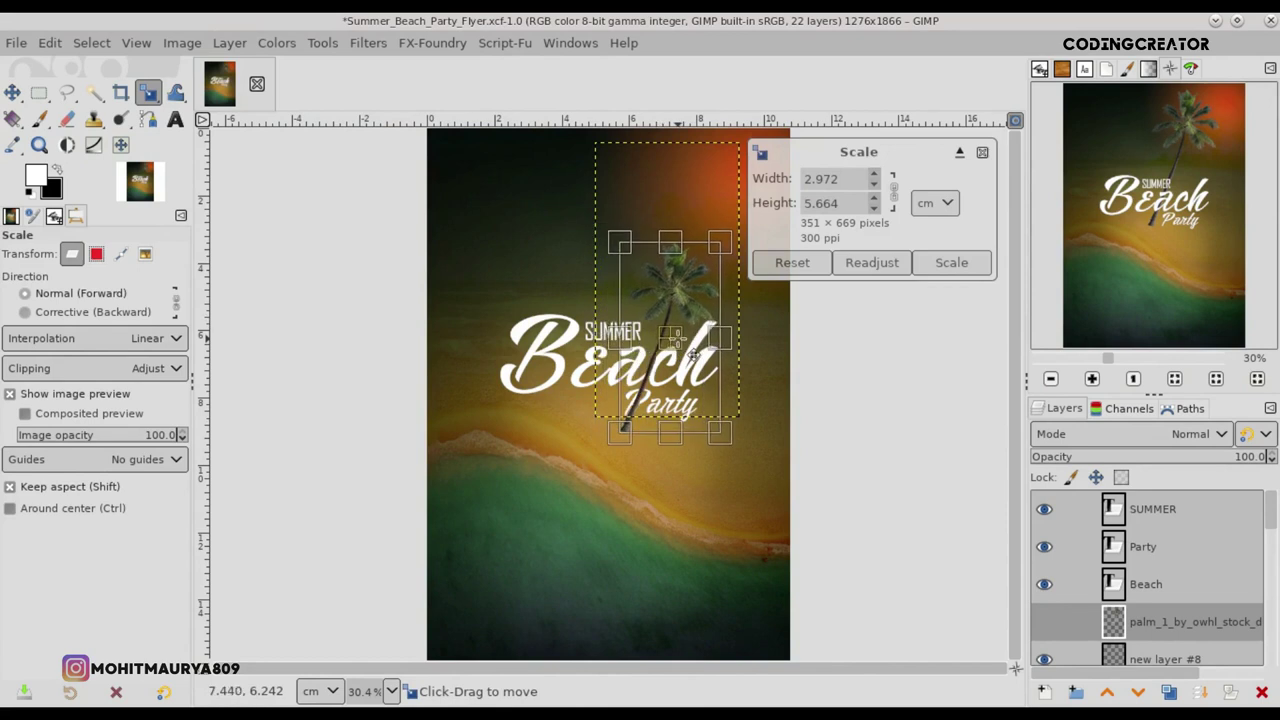
left_click_drag(619, 436, 596, 470)
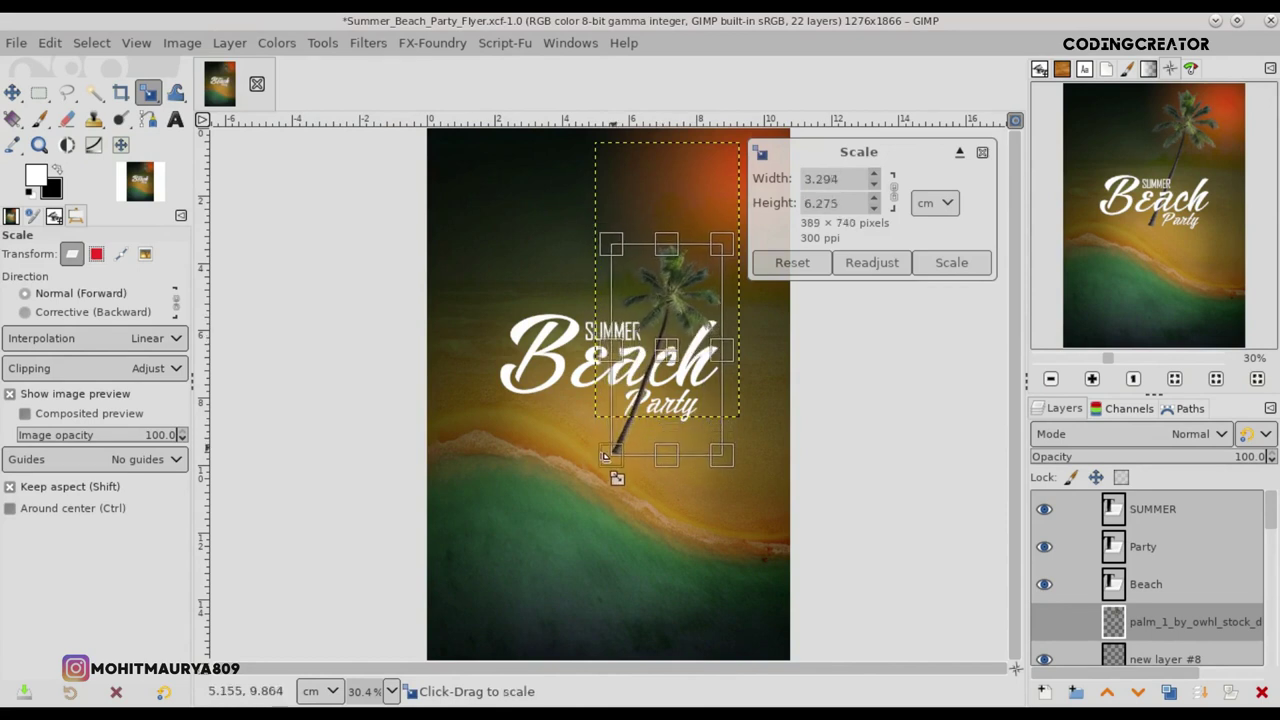
left_click_drag(686, 370, 701, 356)
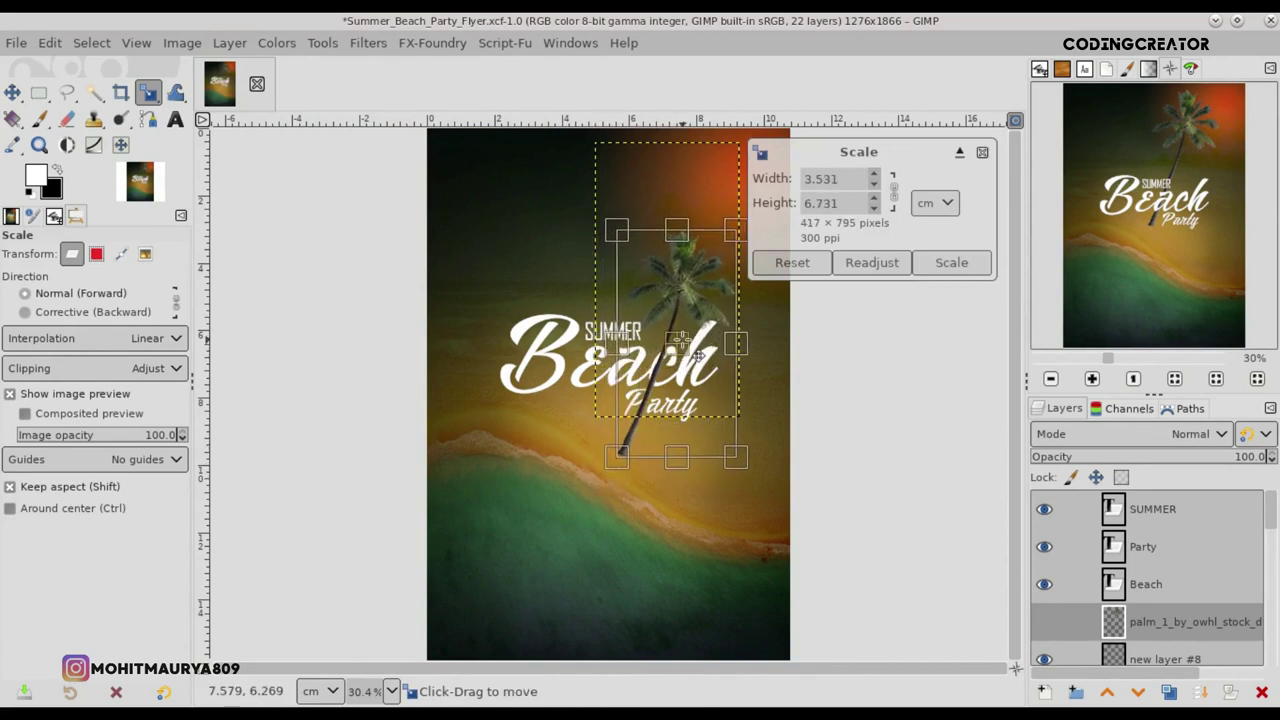
left_click(950, 262)
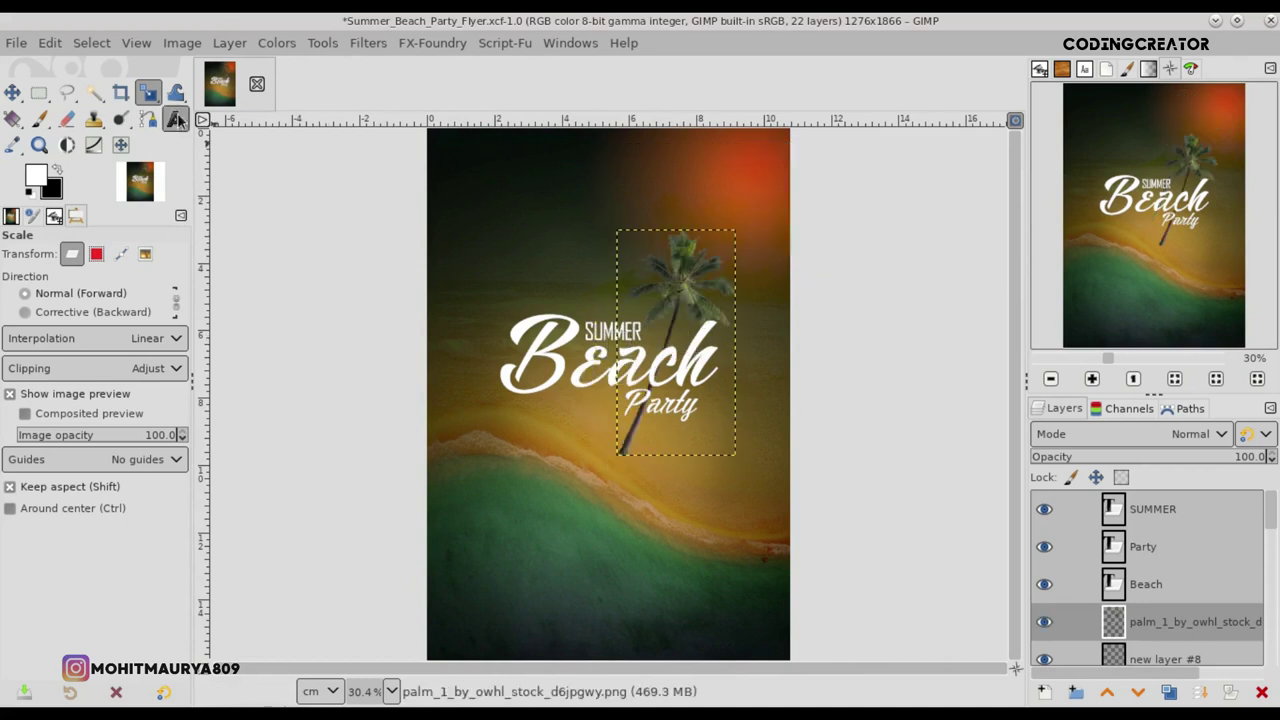
- Tilt the palm a further 1.01° and nudge it left beside Party
left_click(279, 120)
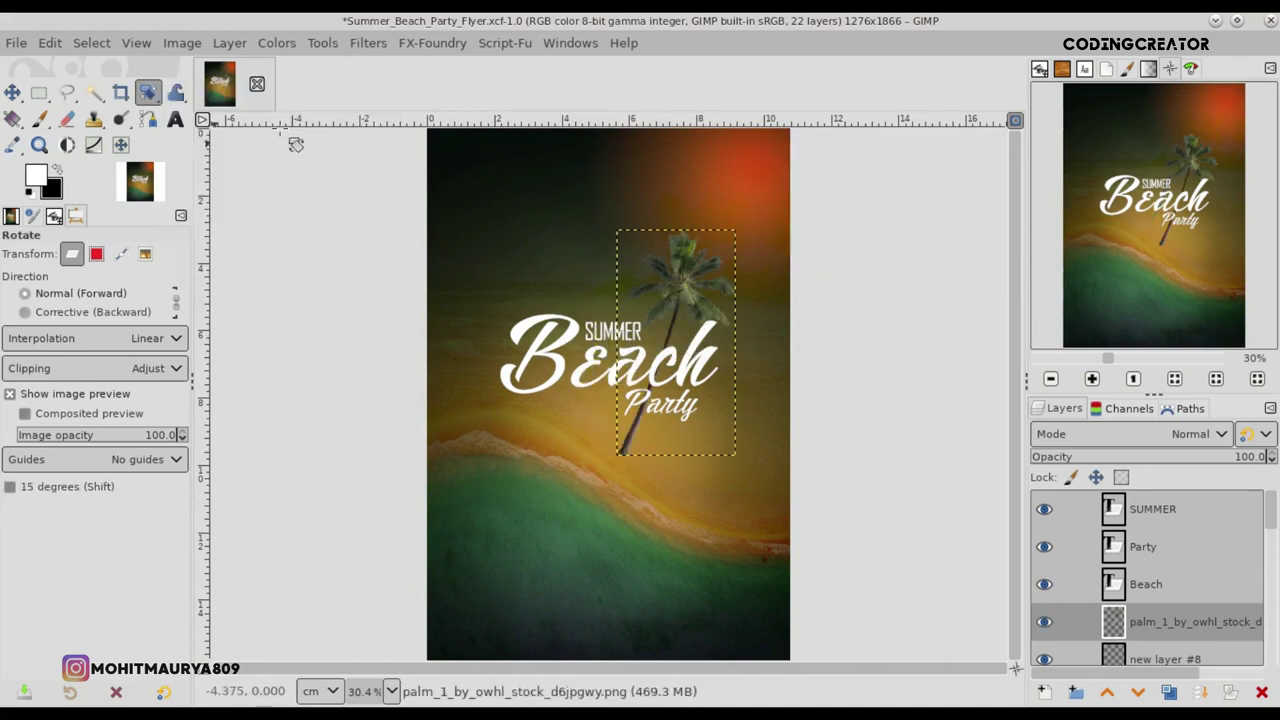
left_click(648, 443)
left_click_drag(648, 443, 654, 441)
key("m")
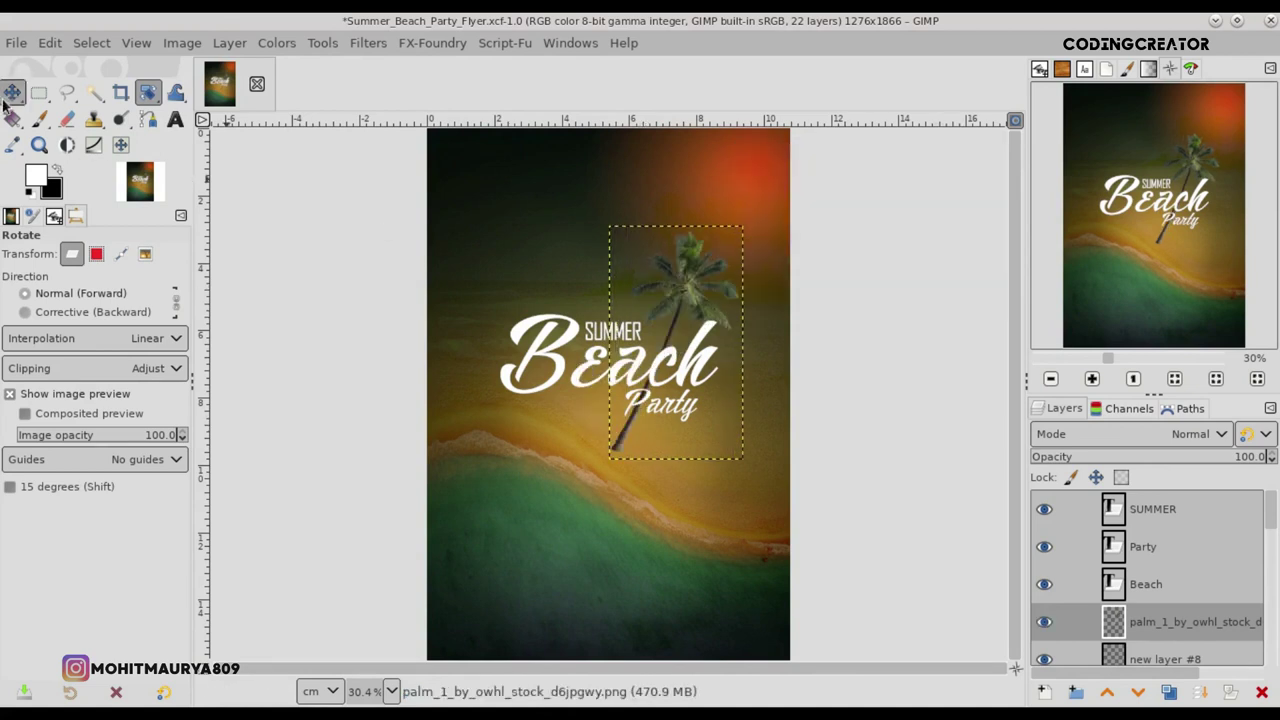
mouse_move(686, 392)
left_mouse_down()
mouse_move(668, 385)
mouse_move(689, 389)
left_mouse_up()
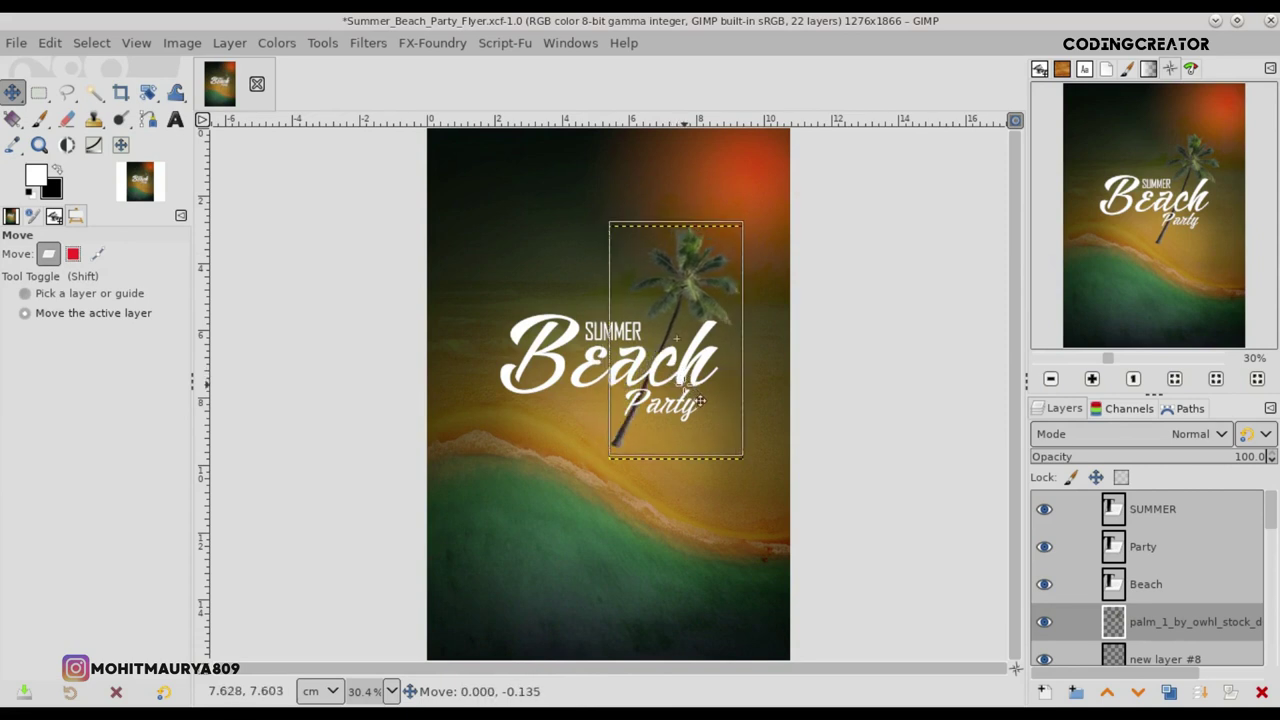
left_click_drag(701, 402, 691, 403)
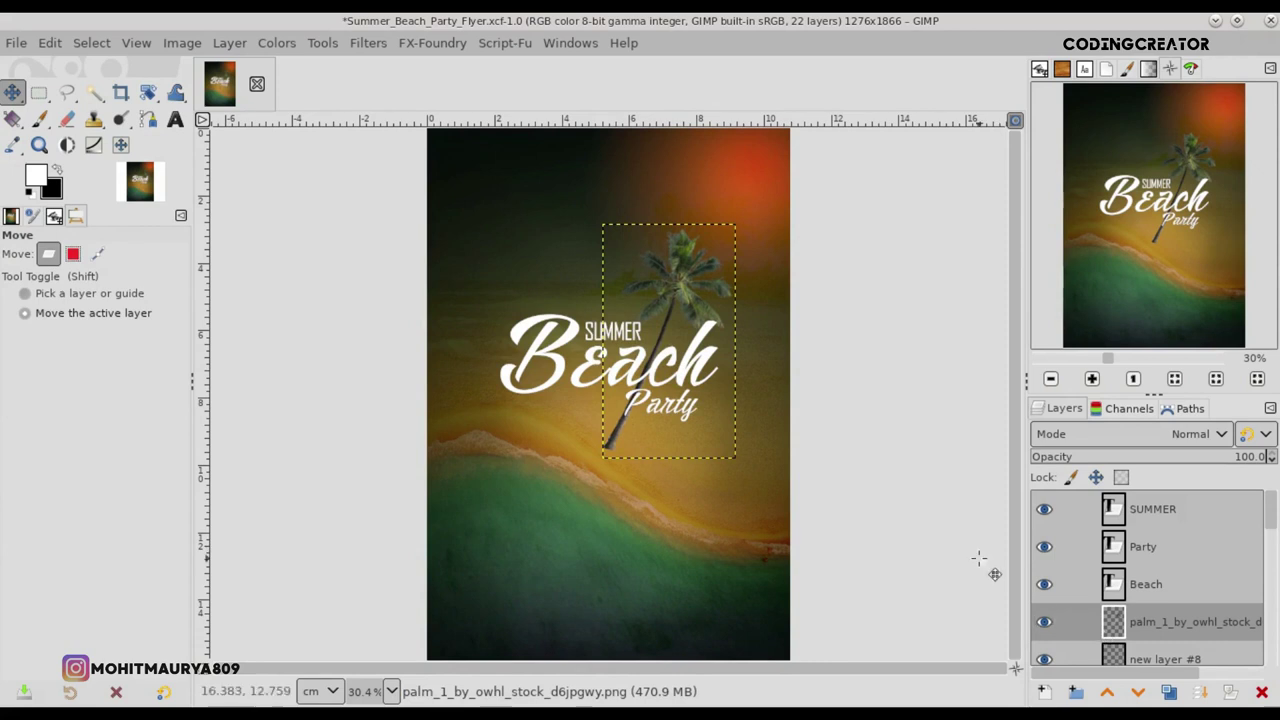
- Shrink the palm from its lower-left corner
scroll(694, 371, "up", 2)
scroll(900, 370, "up", 1)
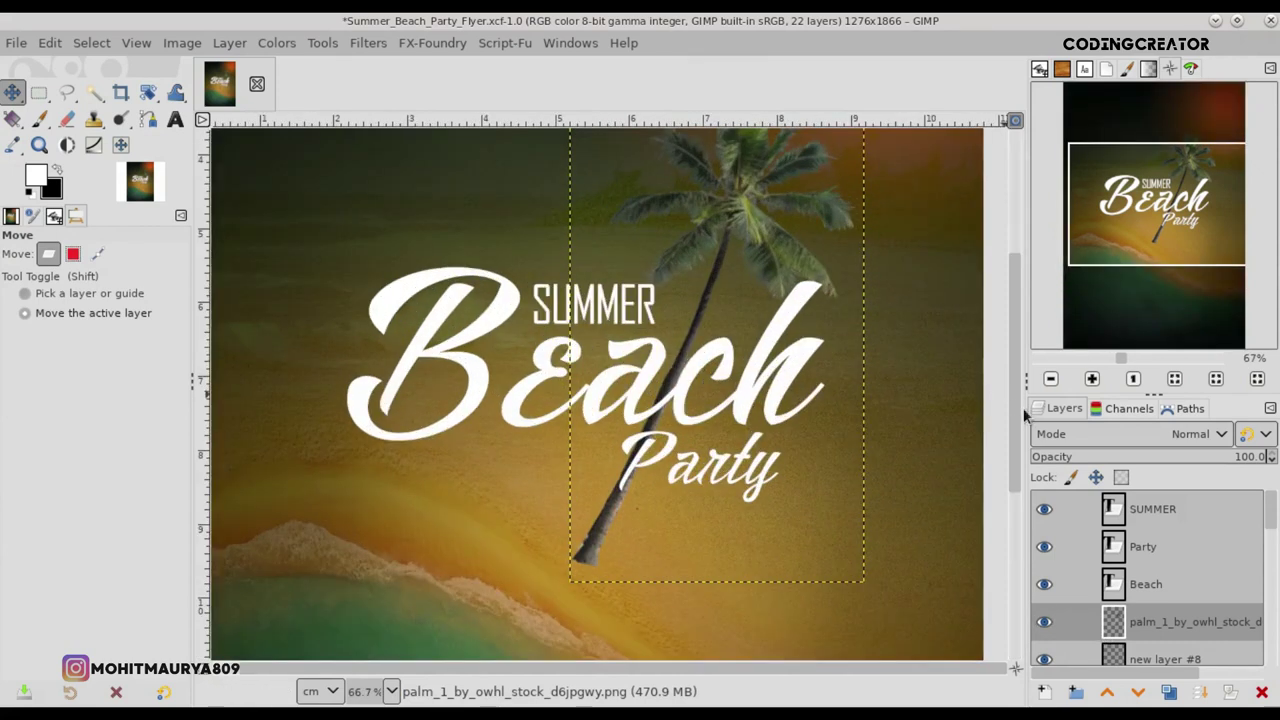
scroll(868, 514, "up", 1)
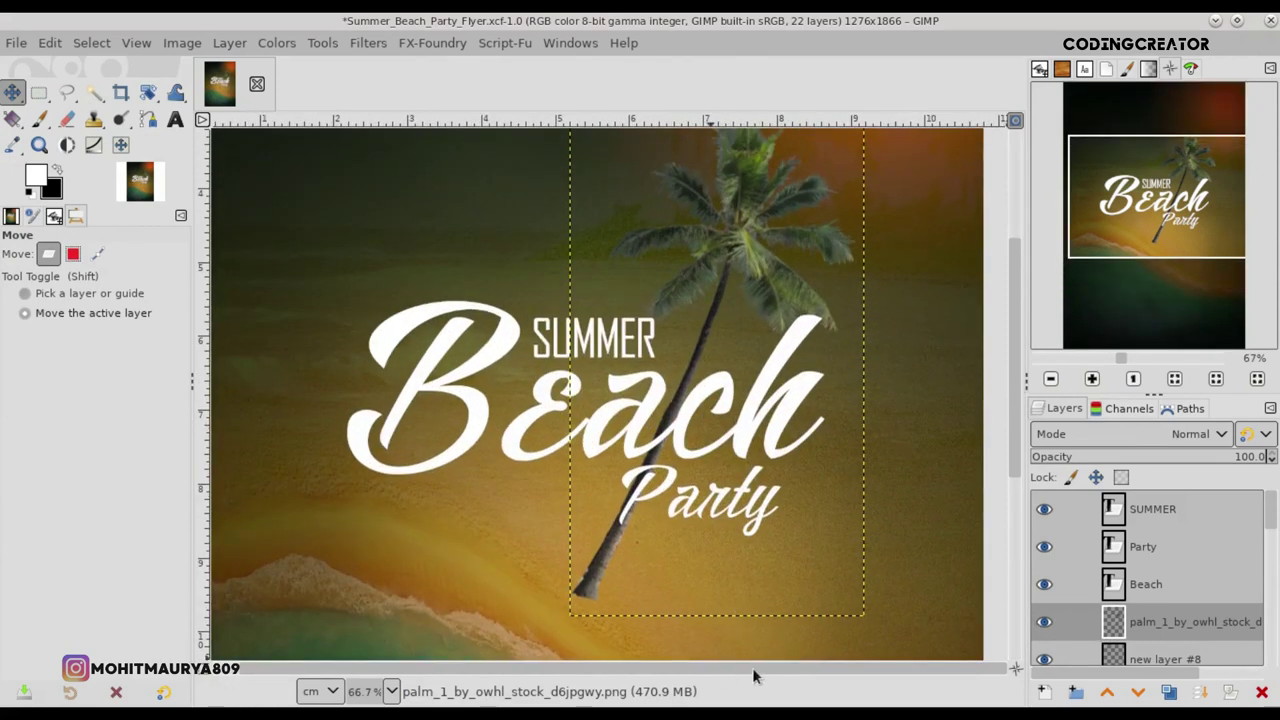
scroll(600, 300, "up", 1)
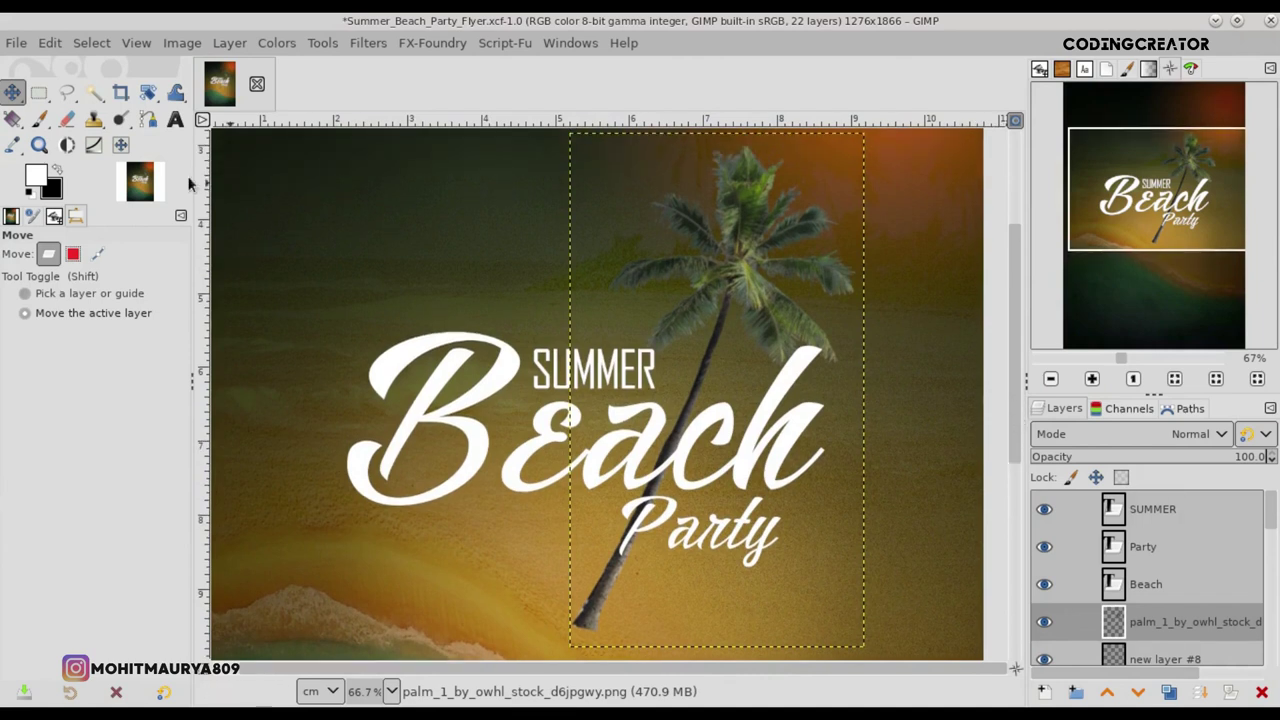
left_click_drag(148, 93, 224, 140)
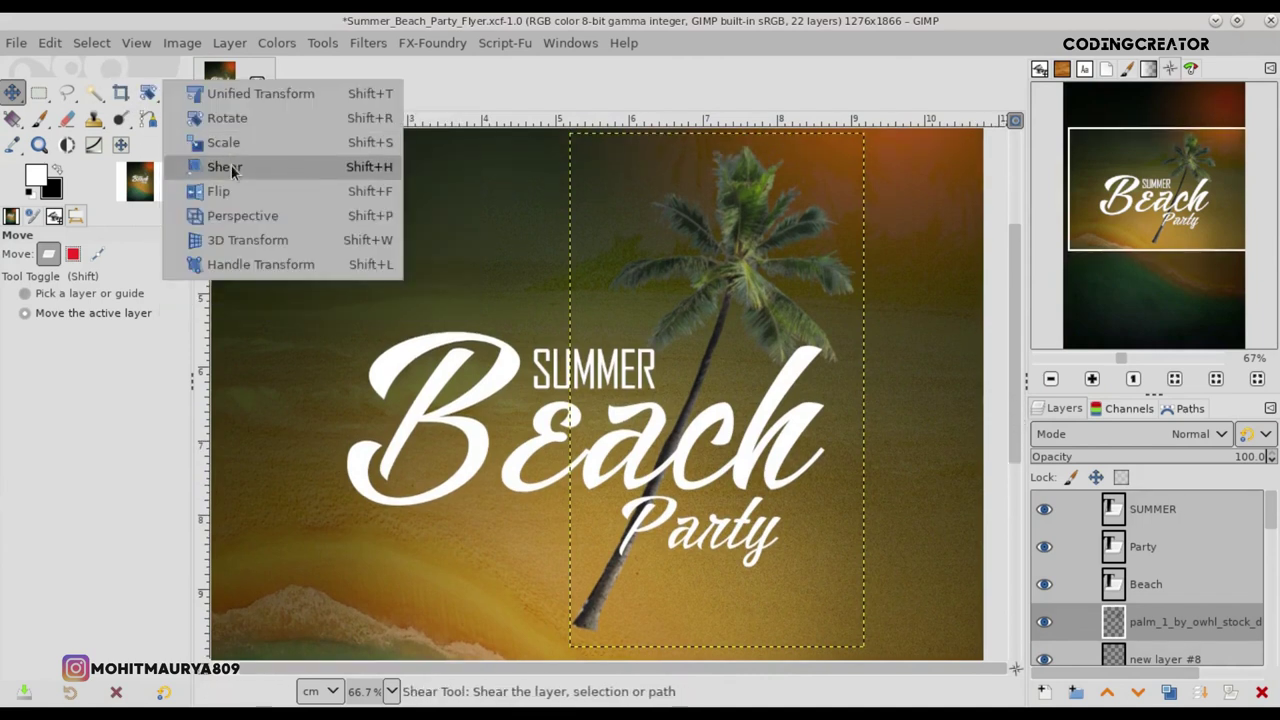
left_click(768, 487)
left_click_drag(577, 645, 615, 570)
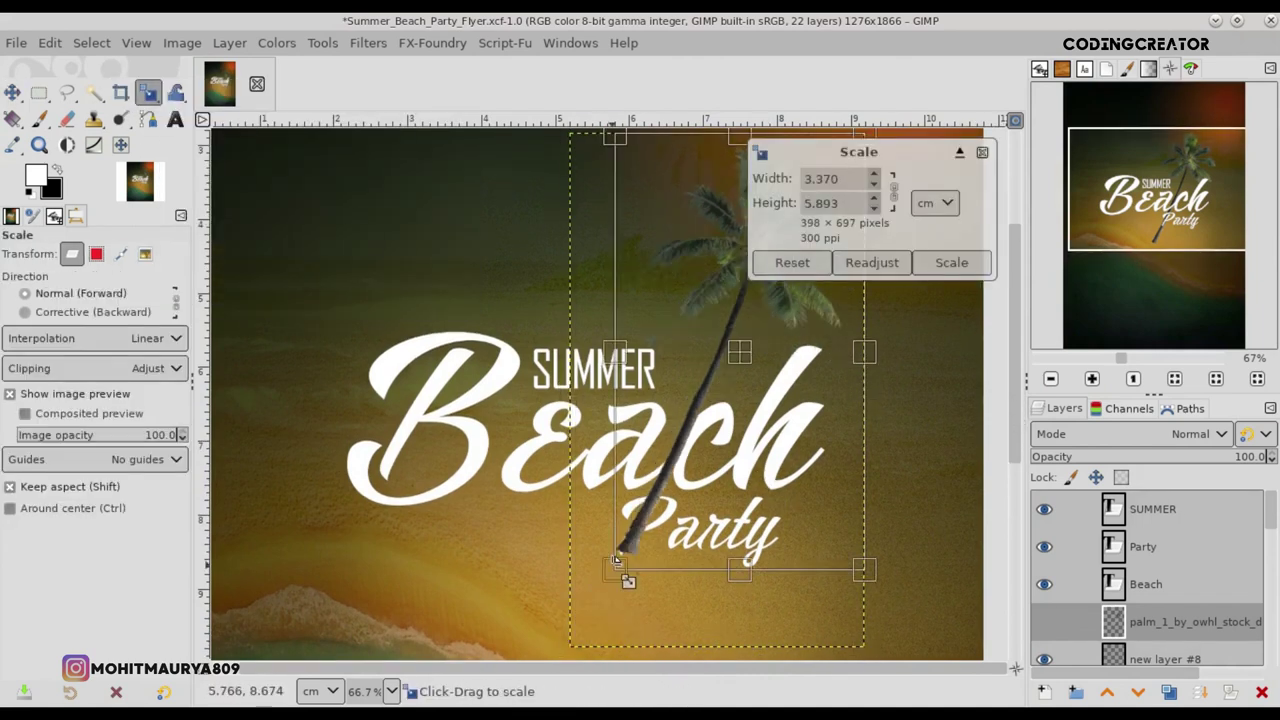
left_click(981, 275)
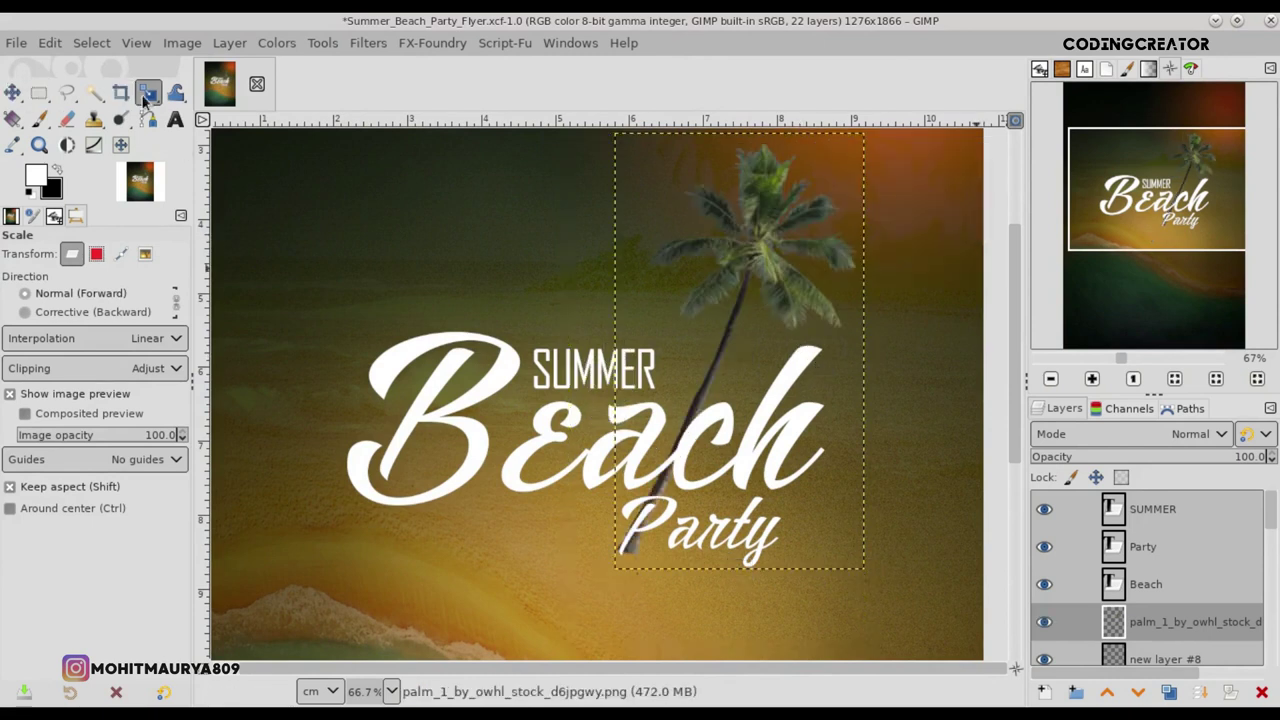
- Tilt the palm further and move it left and down
left_click(120, 145)
left_click_drag(148, 93, 229, 125)
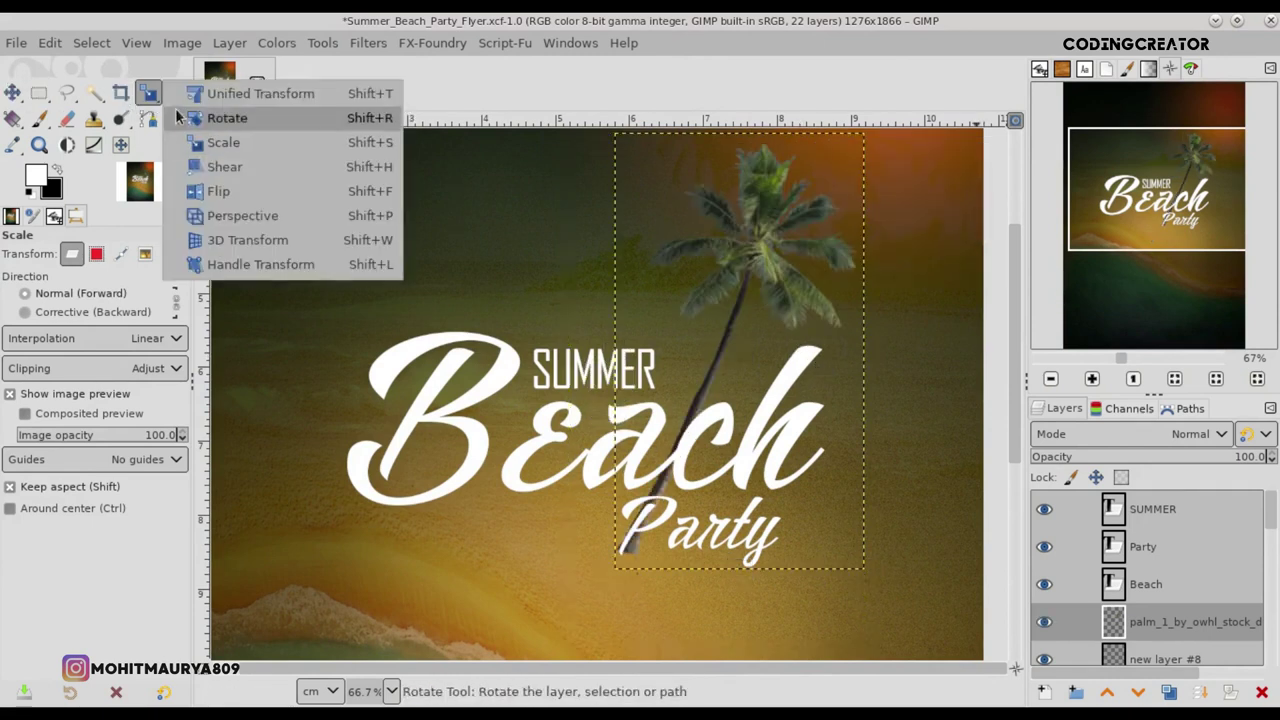
left_click(743, 328)
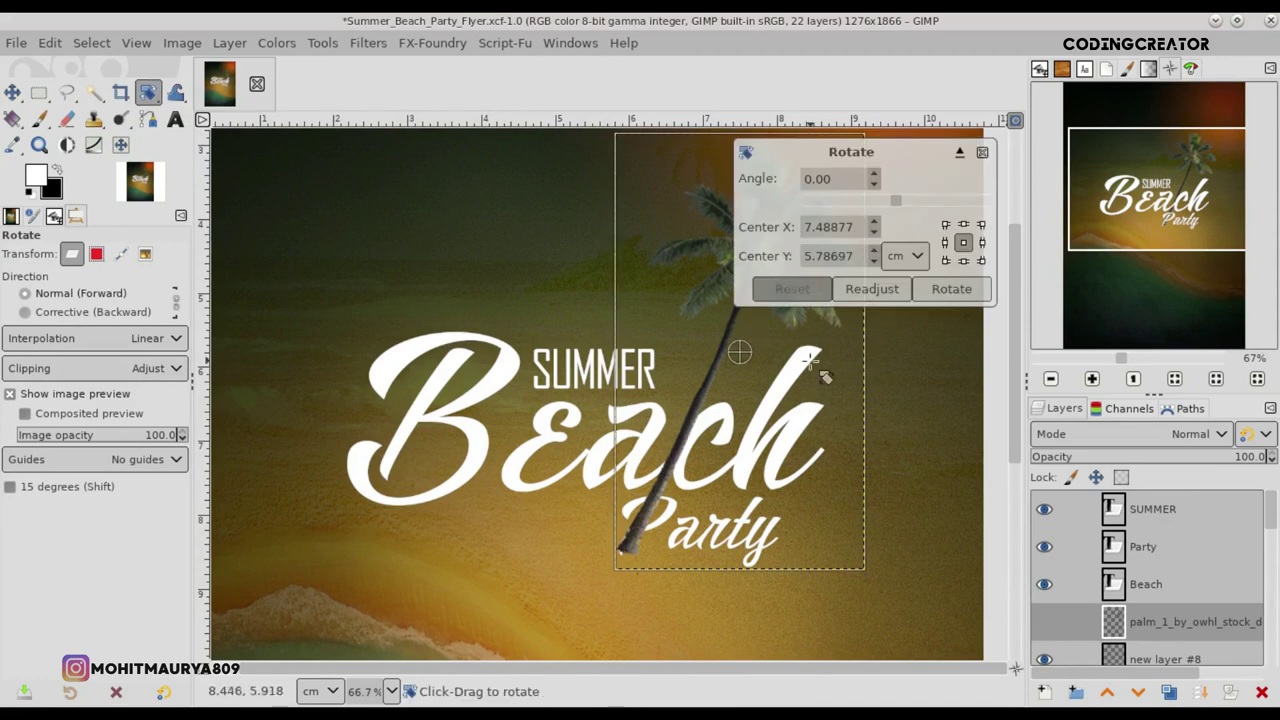
left_click_drag(812, 362, 812, 372)
left_click(951, 288)
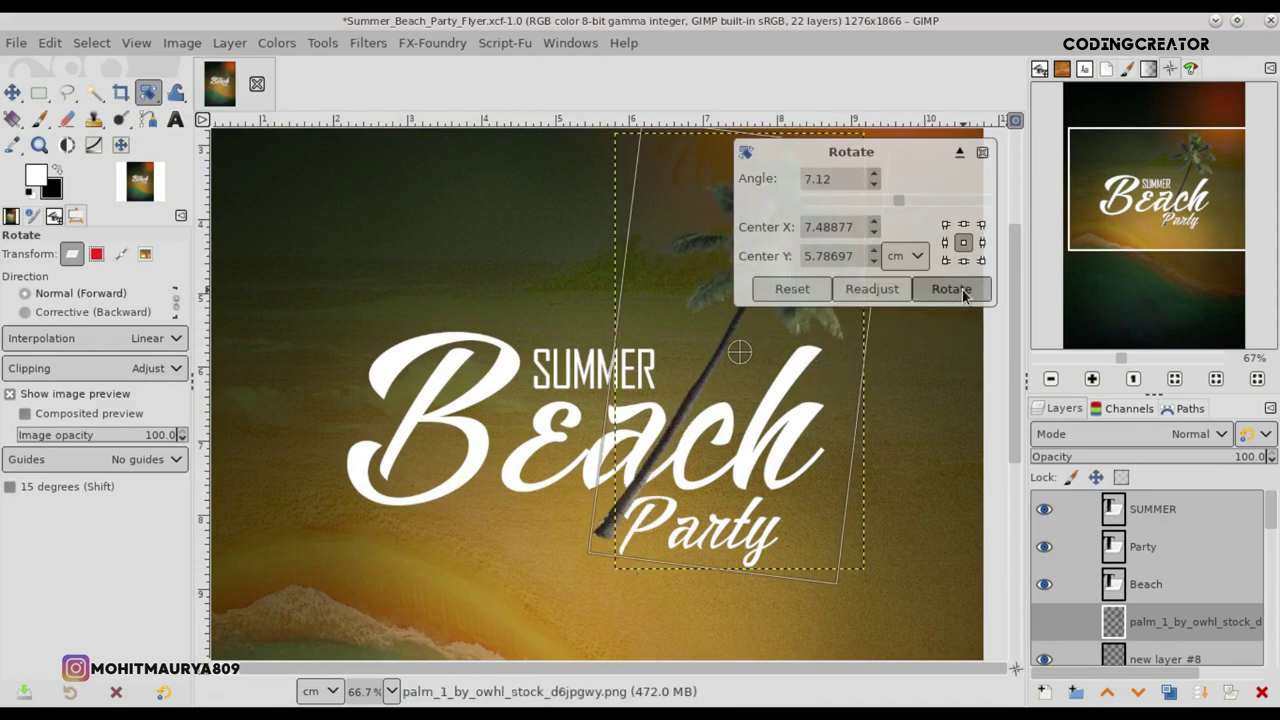
key("m")
mouse_move(636, 348)
left_mouse_down()
mouse_move(593, 397)
mouse_move(570, 369)
left_mouse_up()
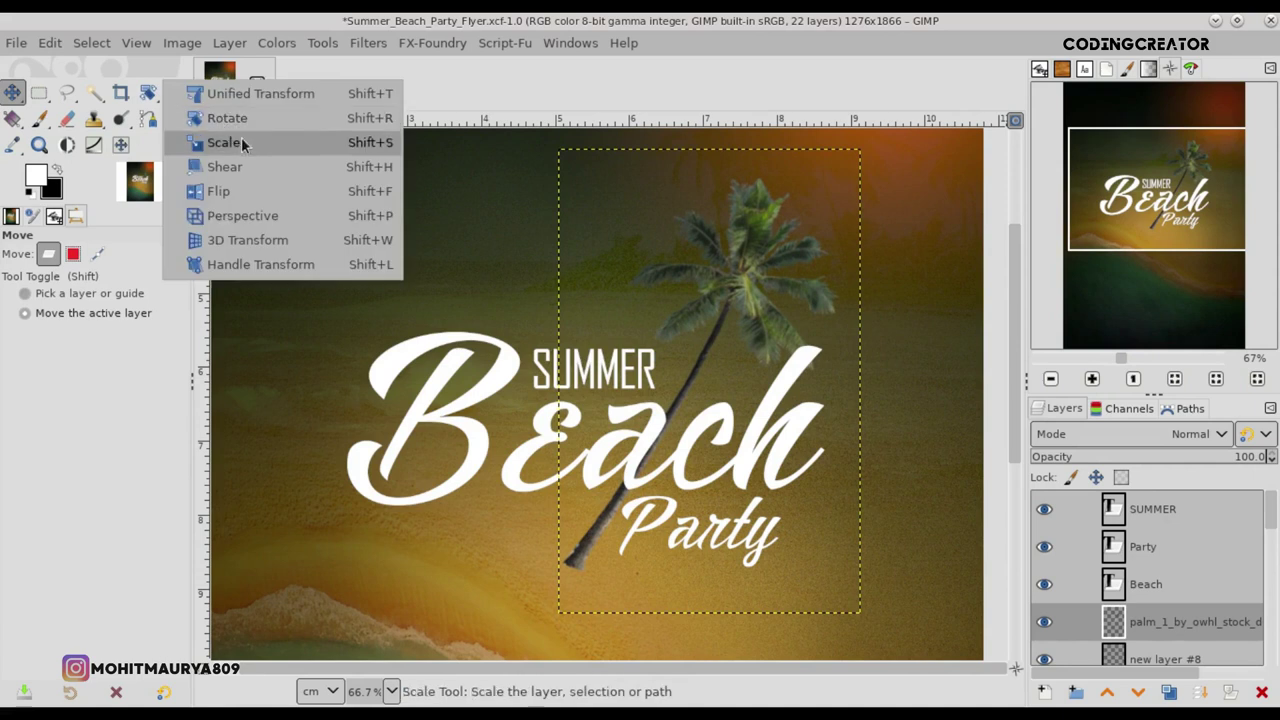
- Rescale the palm to 3.556 × 5.469 cm (420 × 646 px) and nudge it behind the title
left_click_drag(147, 92, 226, 143)
left_click(740, 286)
left_click_drag(860, 613, 808, 536)
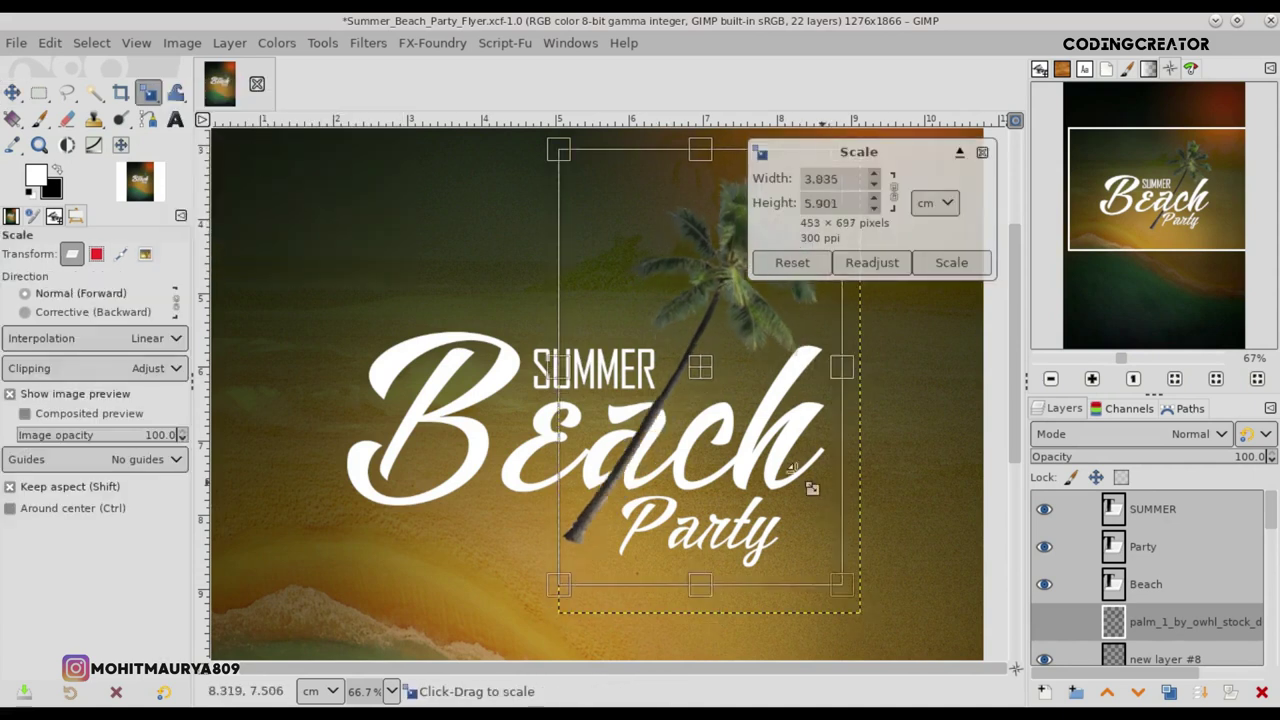
left_click_drag(704, 357, 724, 397)
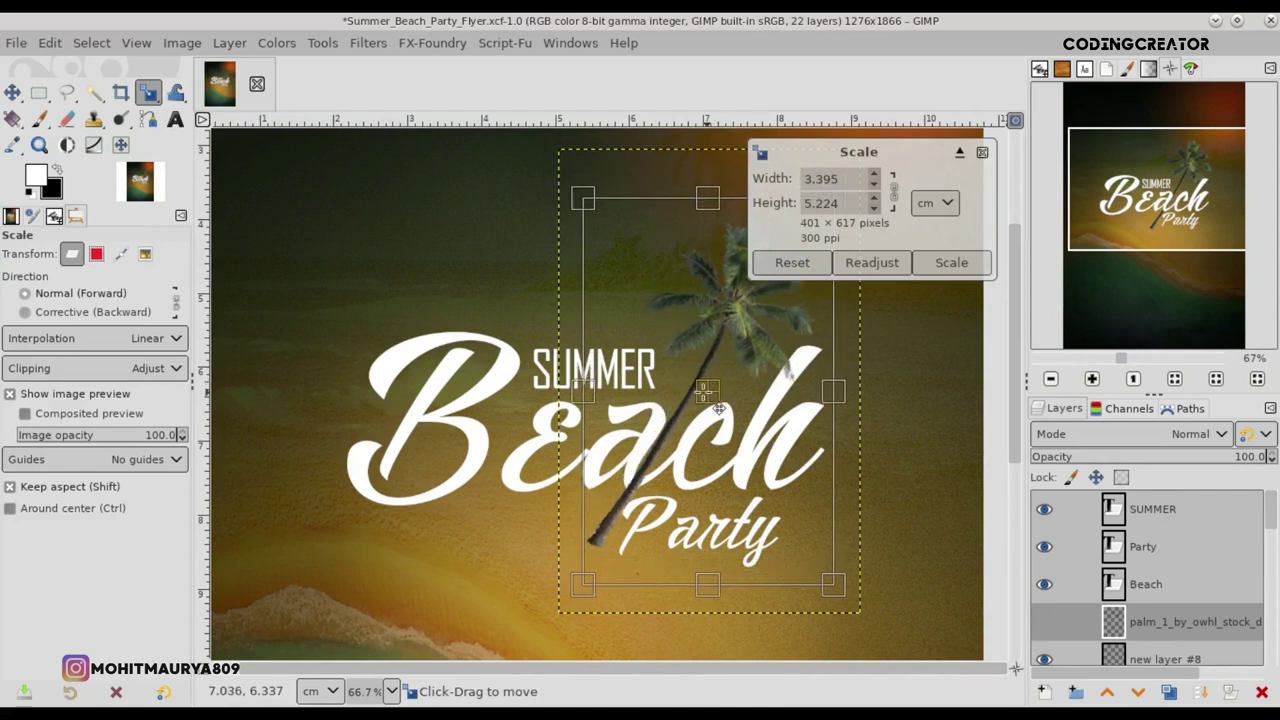
left_click_drag(724, 397, 717, 408)
left_click_drag(797, 595, 807, 610)
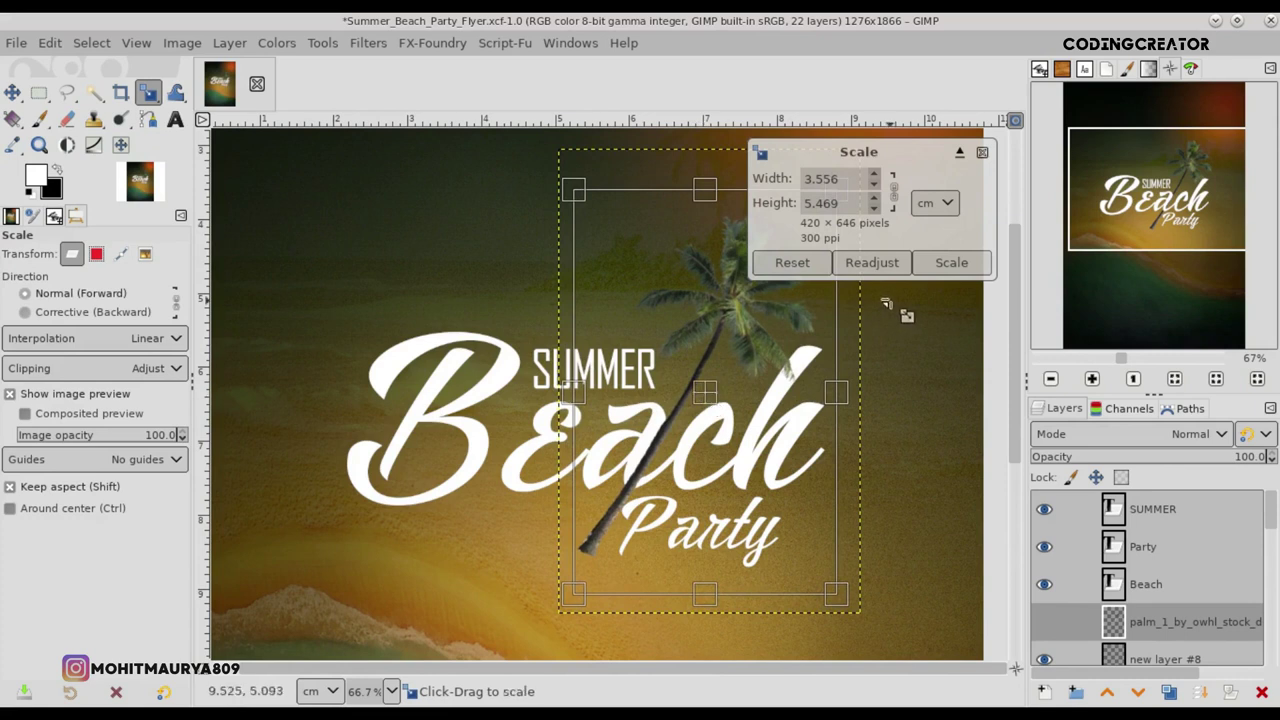
left_click(945, 264)
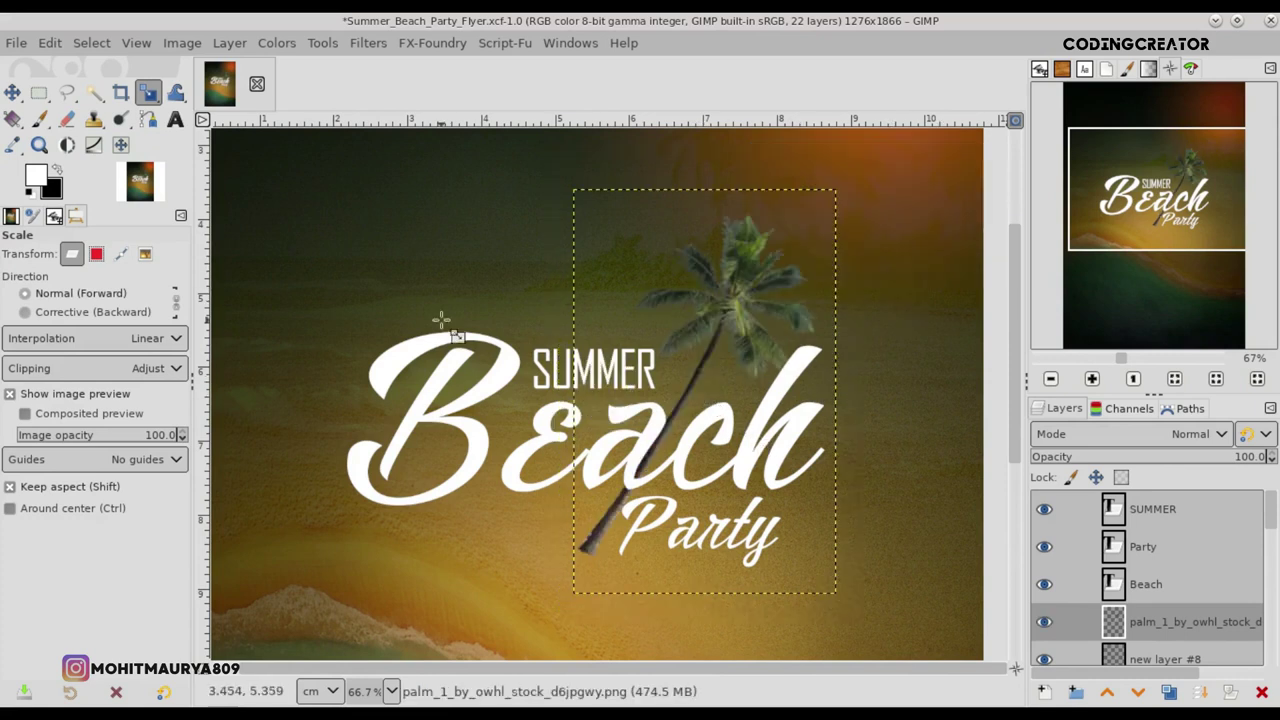
left_click(12, 92)
left_click_drag(701, 450, 693, 448)
key("minus")
key("minus")
key("minus")
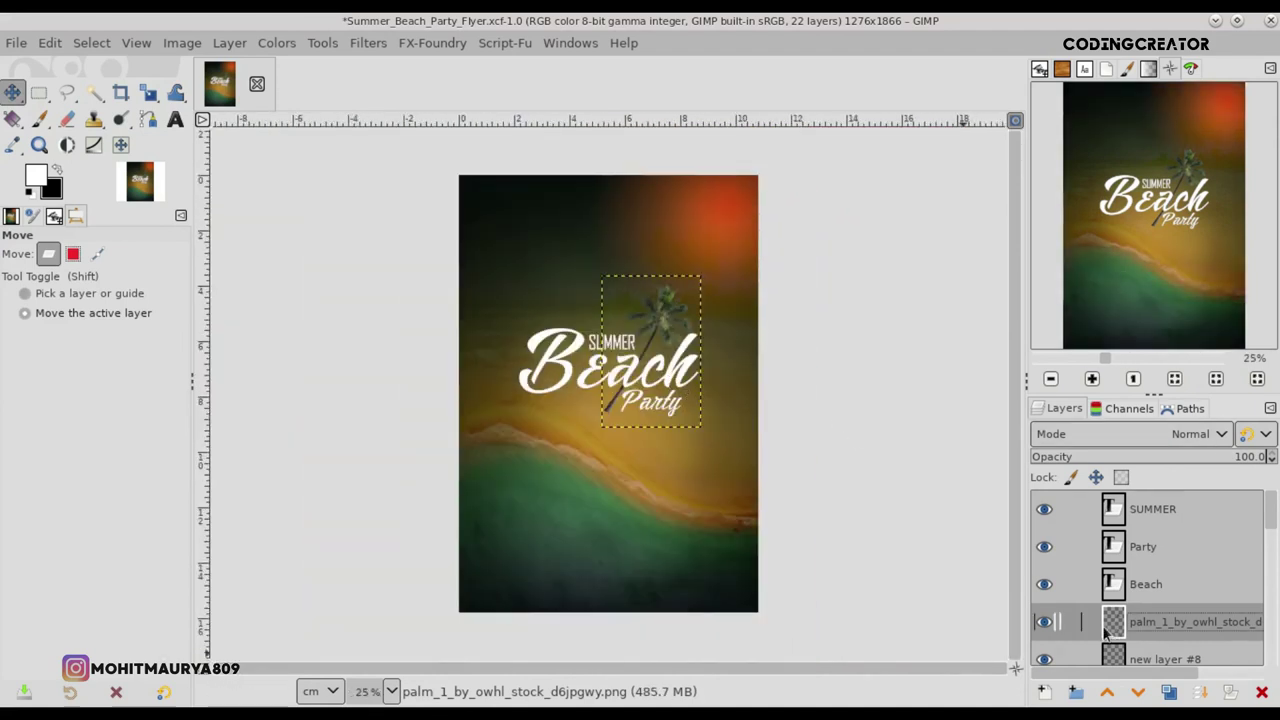
- Fill the palm's shape with white on a new transparent layer, then deselect
left_click(1046, 692)
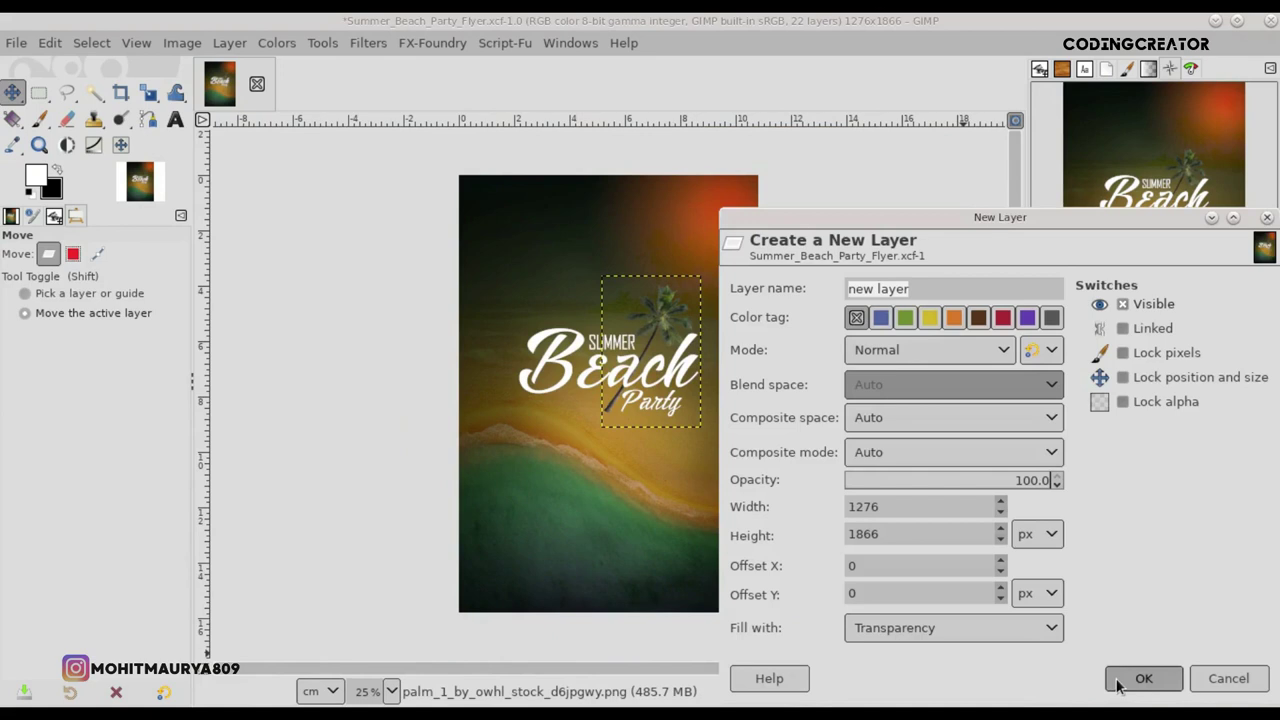
left_click(1117, 678)
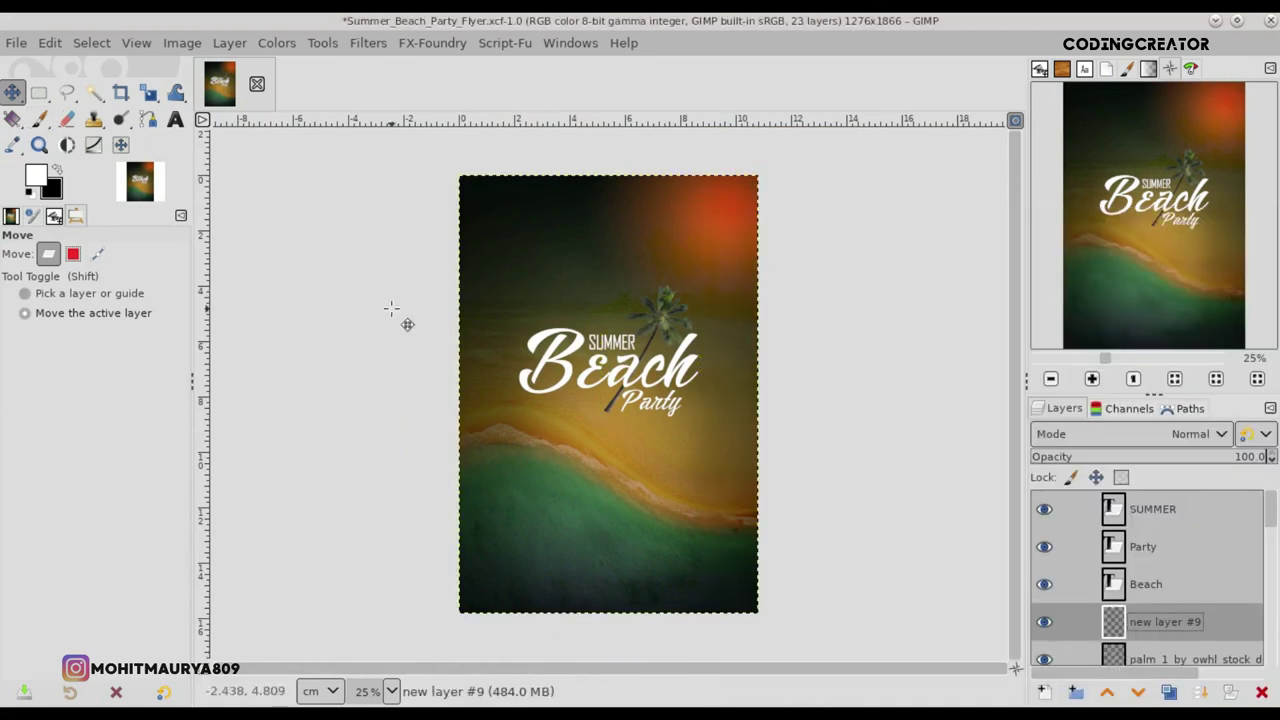
left_click(1155, 656)
right_click(1155, 656)
left_click(1103, 644)
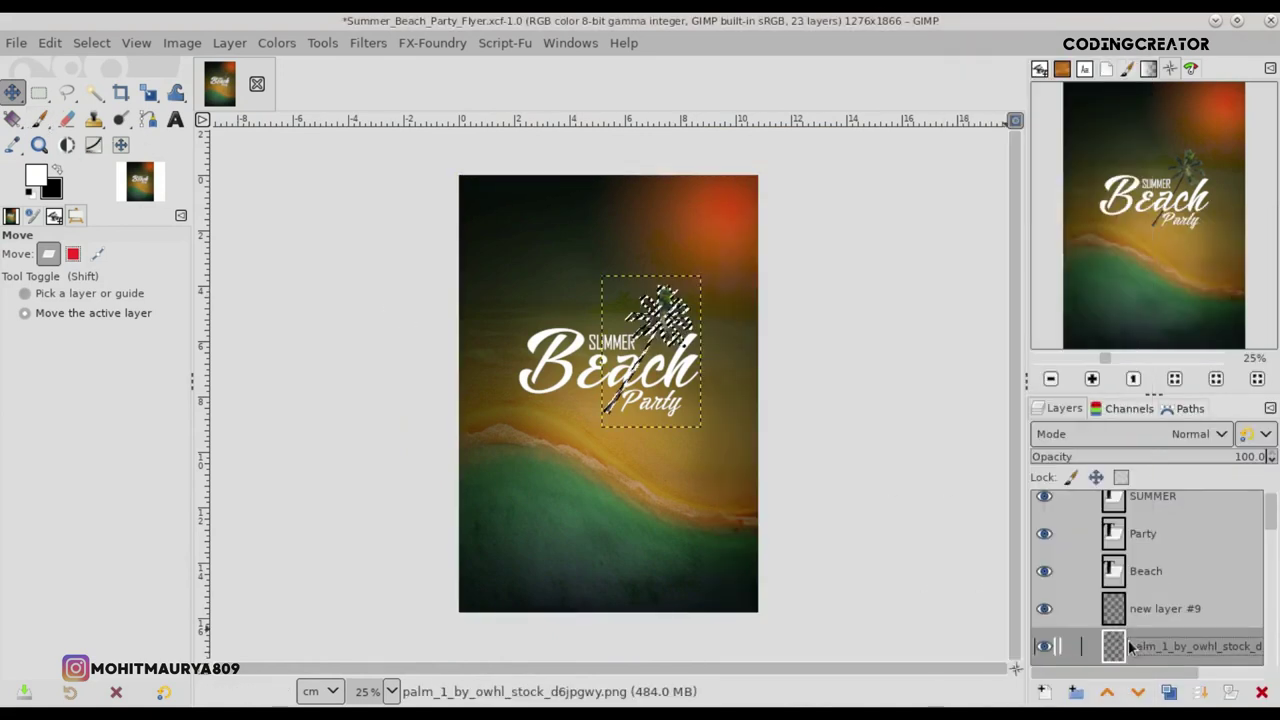
left_click(1170, 609)
left_click(91, 42)
mouse_move(50, 42)
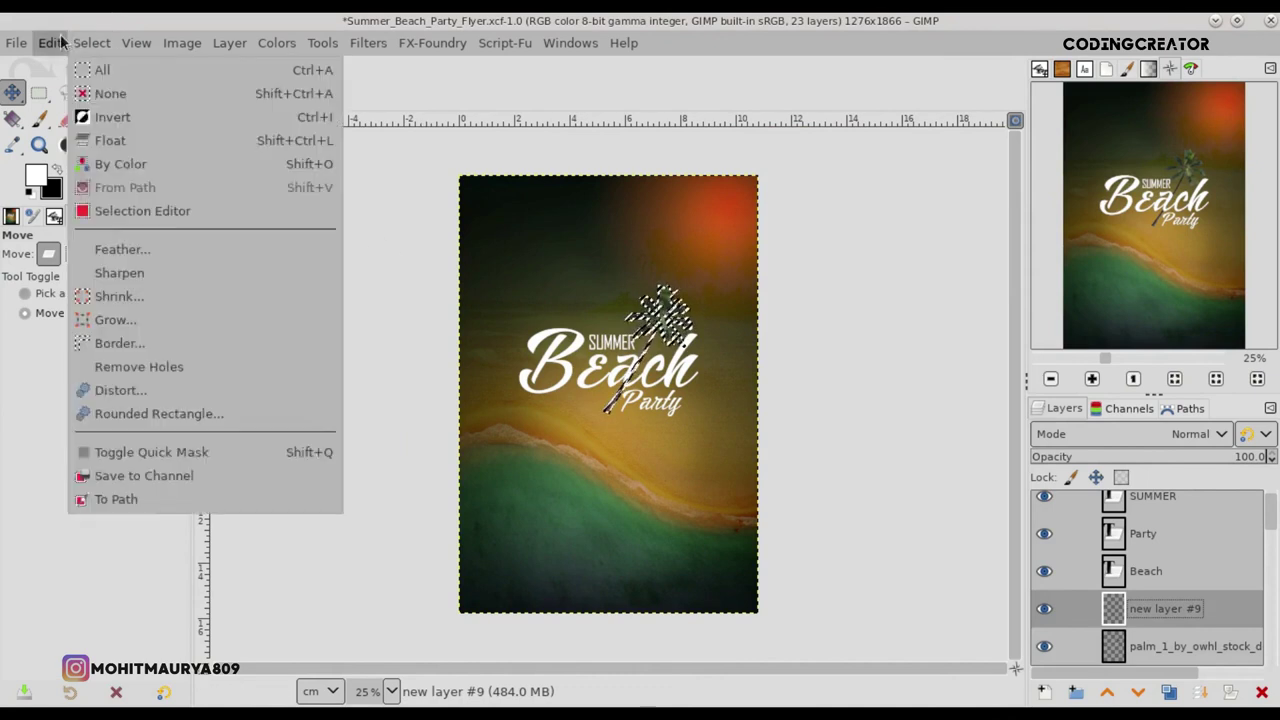
left_click(98, 437)
left_click(91, 42)
left_click(100, 91)
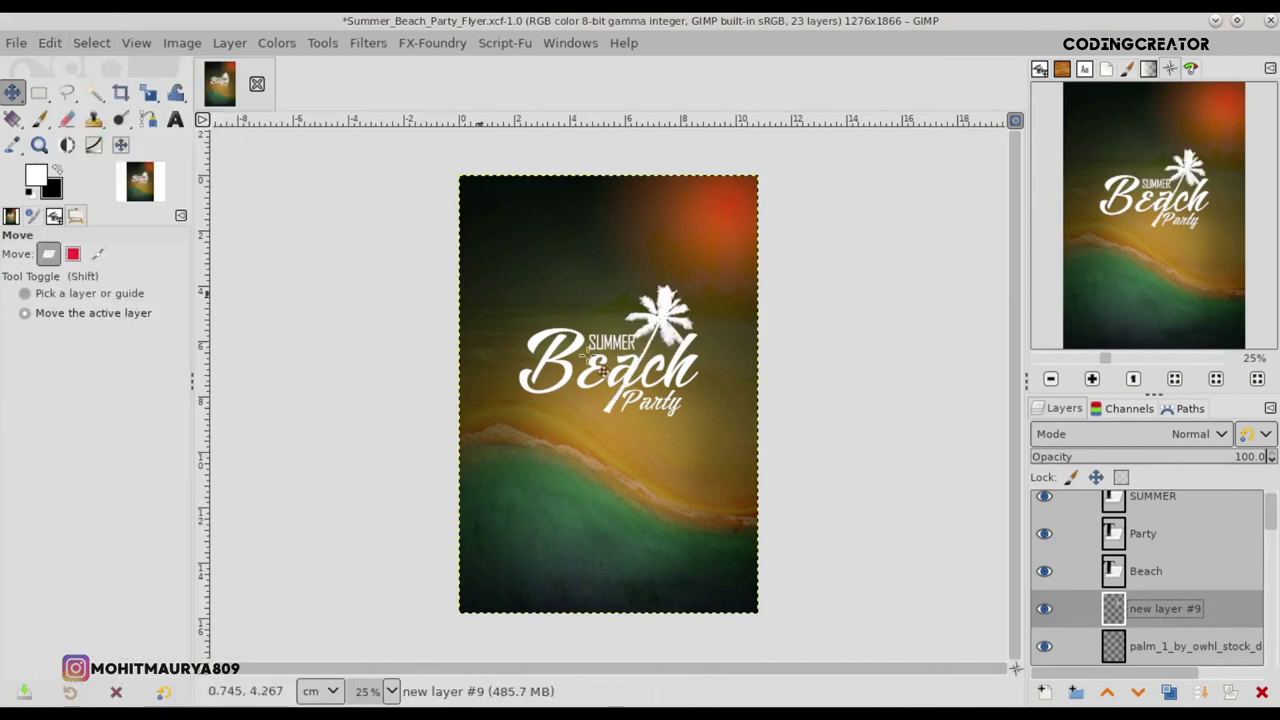
- Rename the white palm layer 'palm tree' and inspect it zoomed in
left_click(1134, 652)
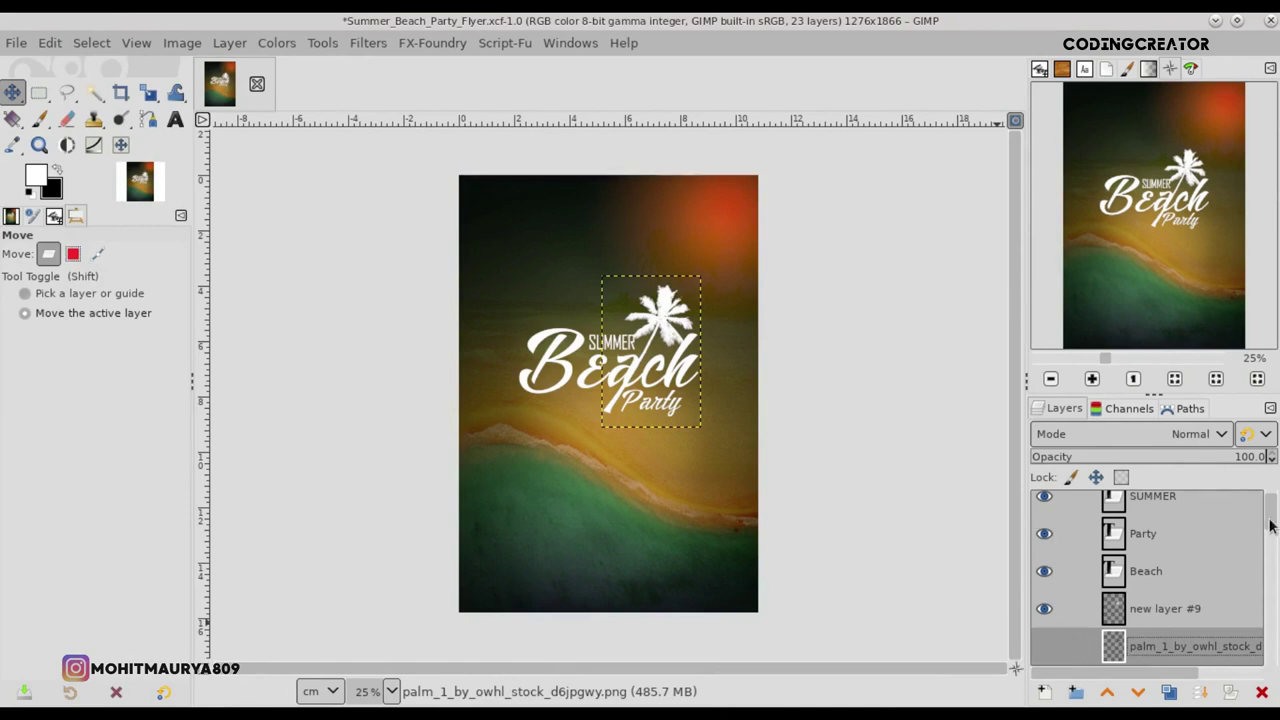
left_click_drag(1270, 526, 1272, 539)
left_click_drag(1205, 578, 1196, 664)
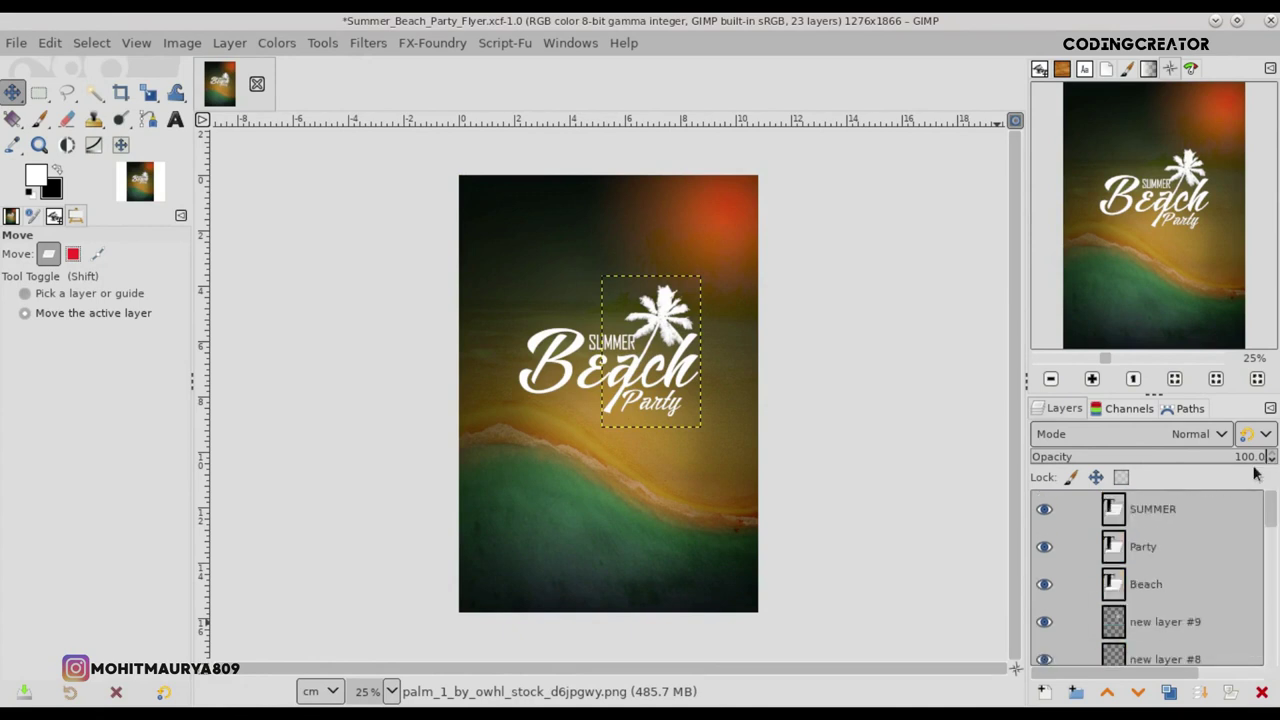
left_click(1124, 626)
double_click(1163, 623)
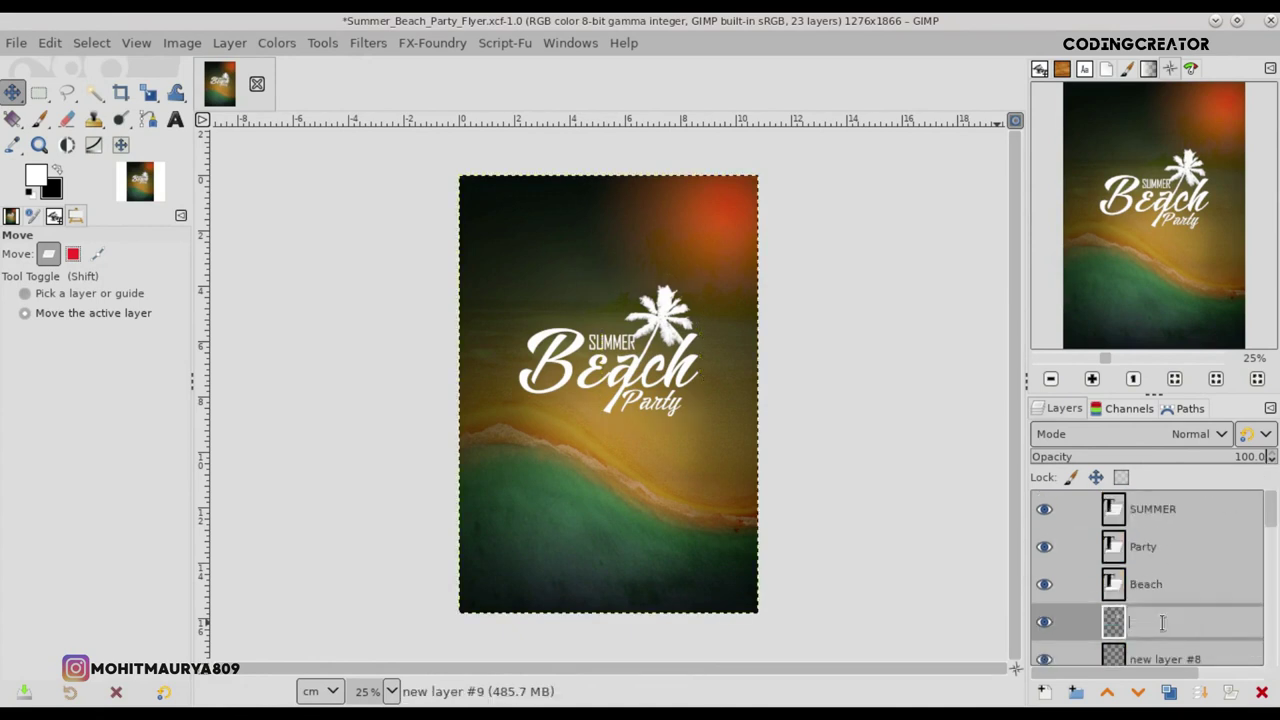
type("palm tree")
key("Return")
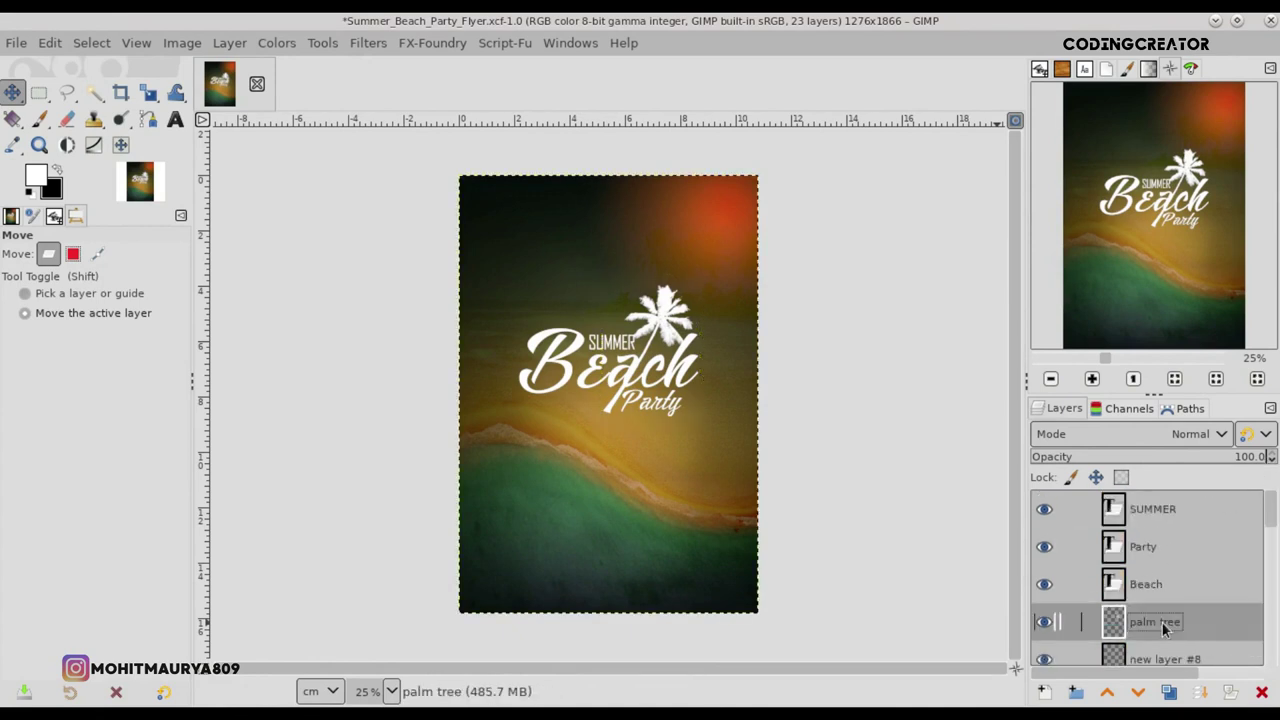
key("1")
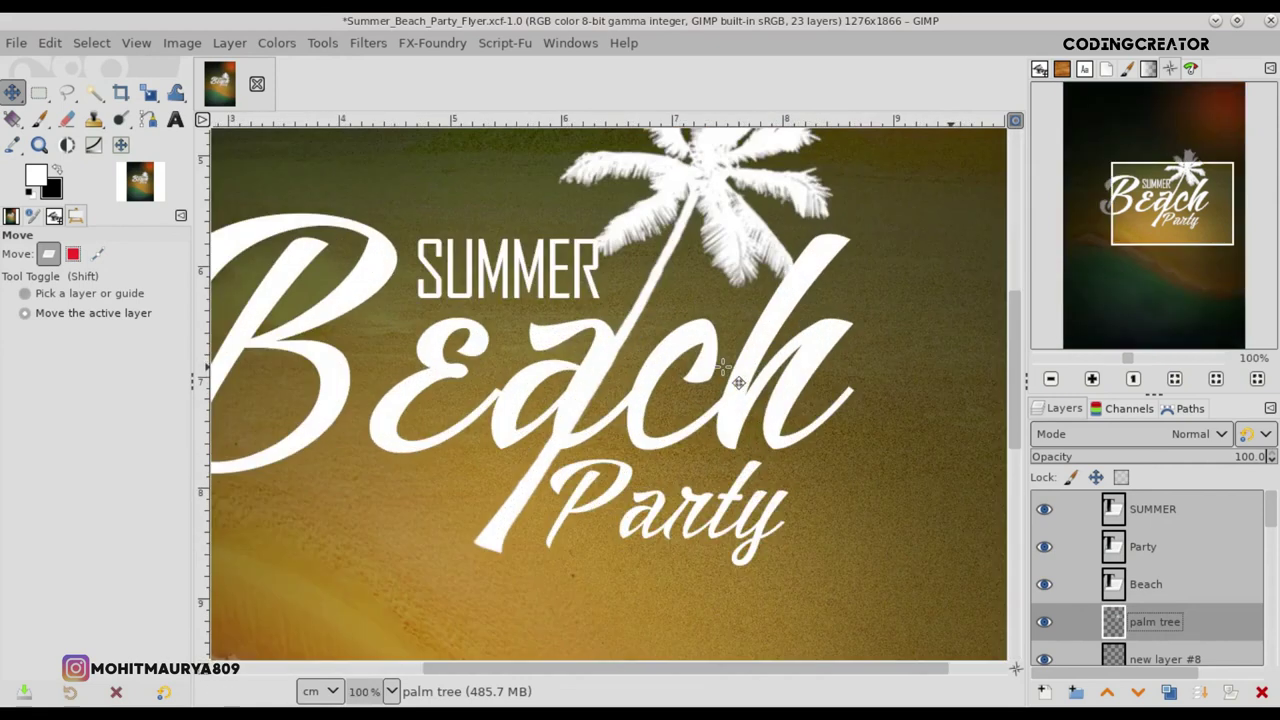
left_click_drag(1019, 418, 1022, 405)
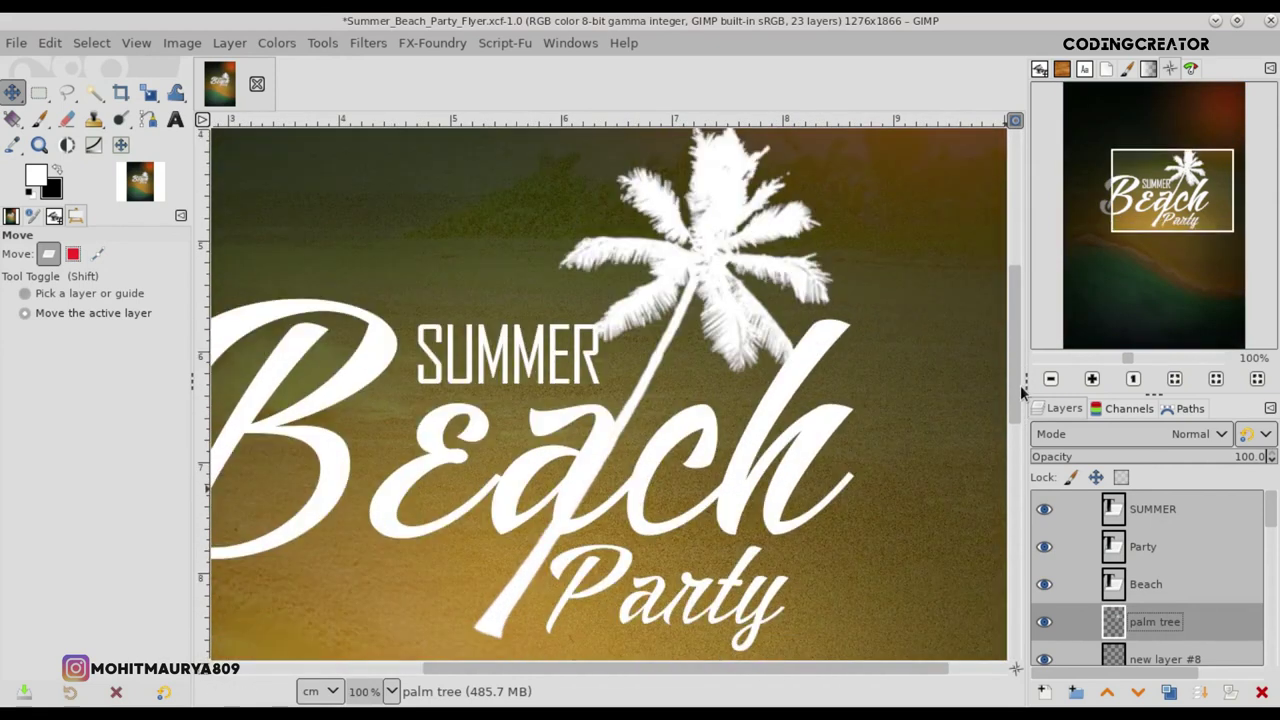
key("minus")
key("minus")
key("minus")
key("minus")
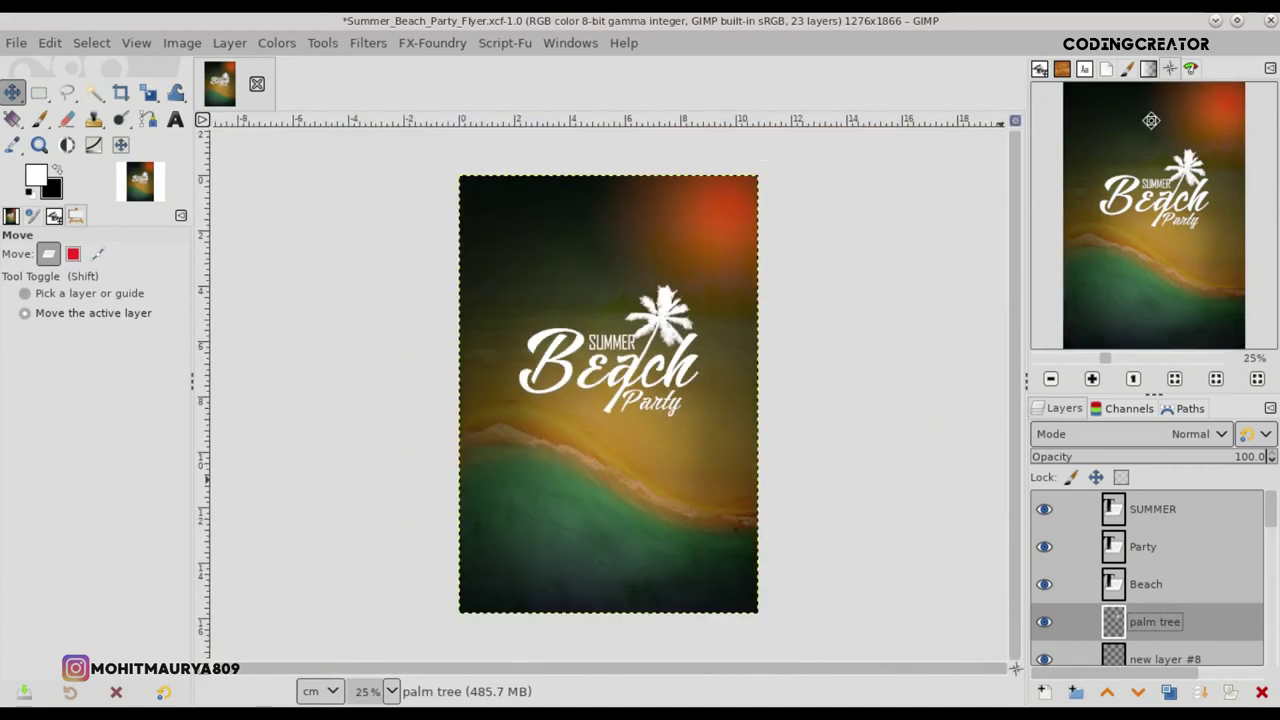
- Move the SUMMER, Party, Beach and palm tree layers into a new layer group
left_click(1106, 513)
left_click(1075, 692)
left_click_drag(1143, 548, 1150, 513)
left_click_drag(1143, 584, 1157, 563)
left_click_drag(1157, 637, 1157, 605)
scroll(1268, 525, "down", 2)
left_click_drag(1256, 566, 1252, 545)
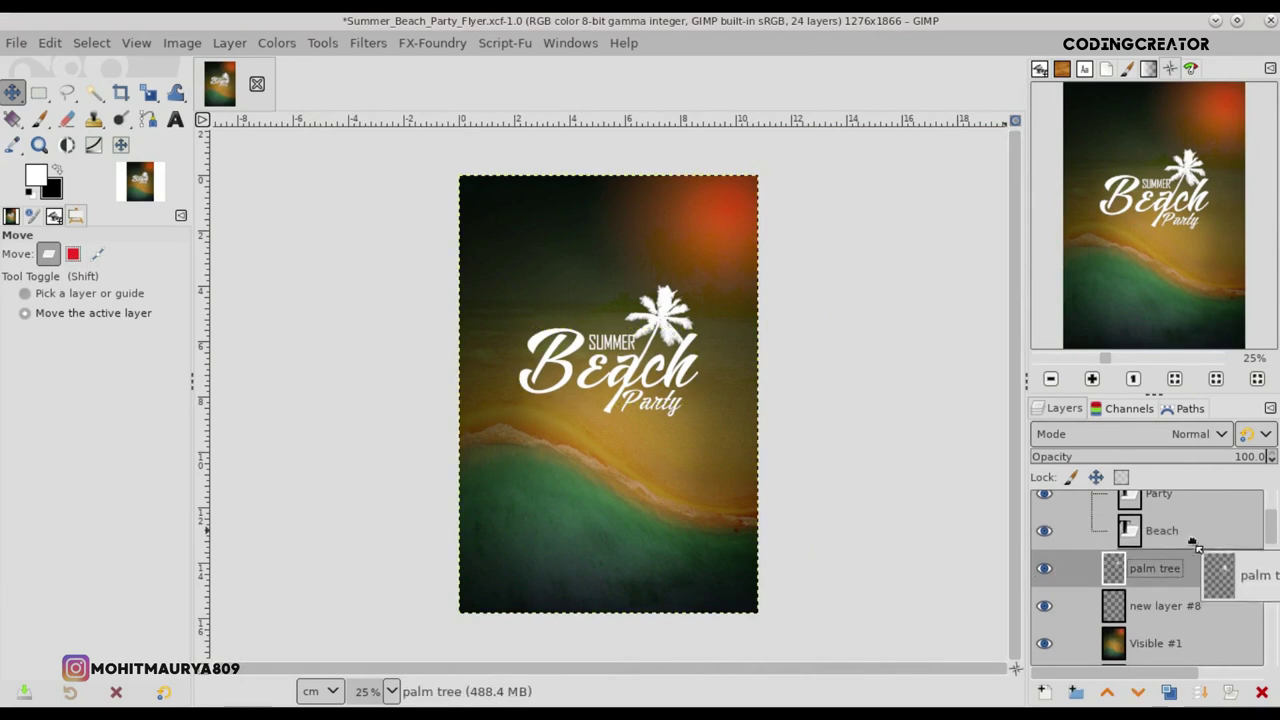
scroll(1268, 520, "up", 2)
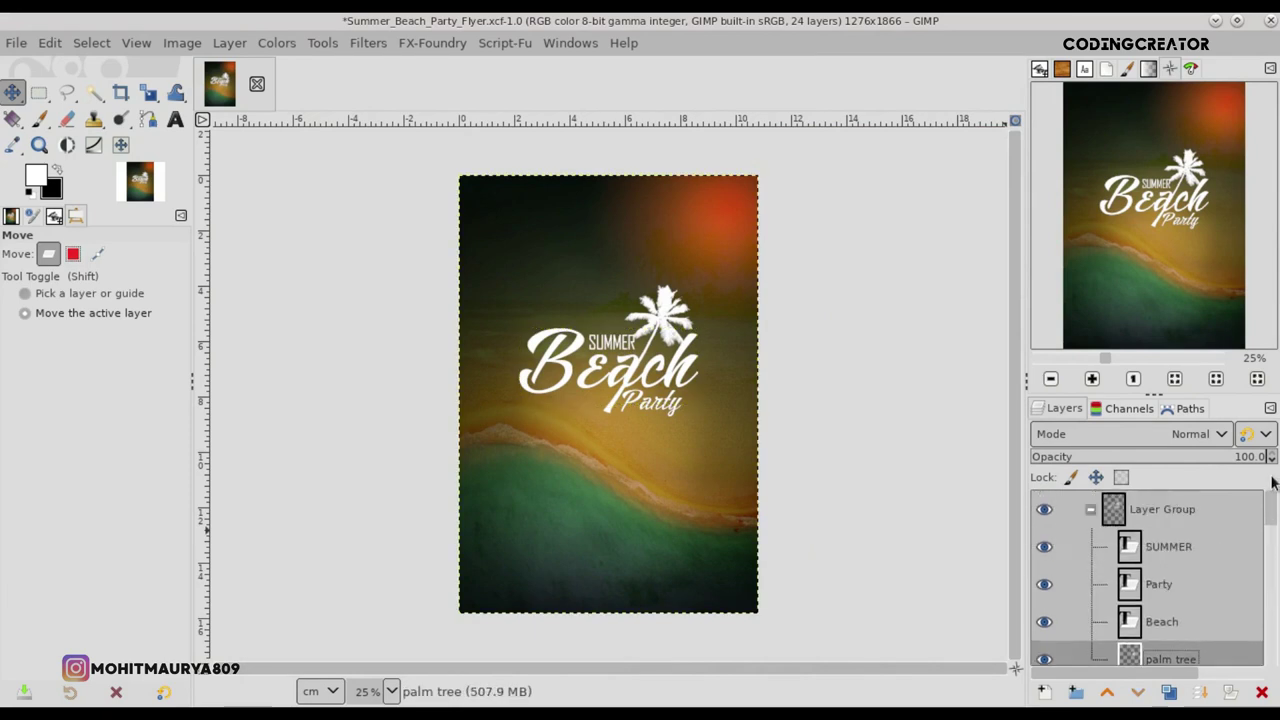
left_click(1092, 510)
left_click(1170, 512)
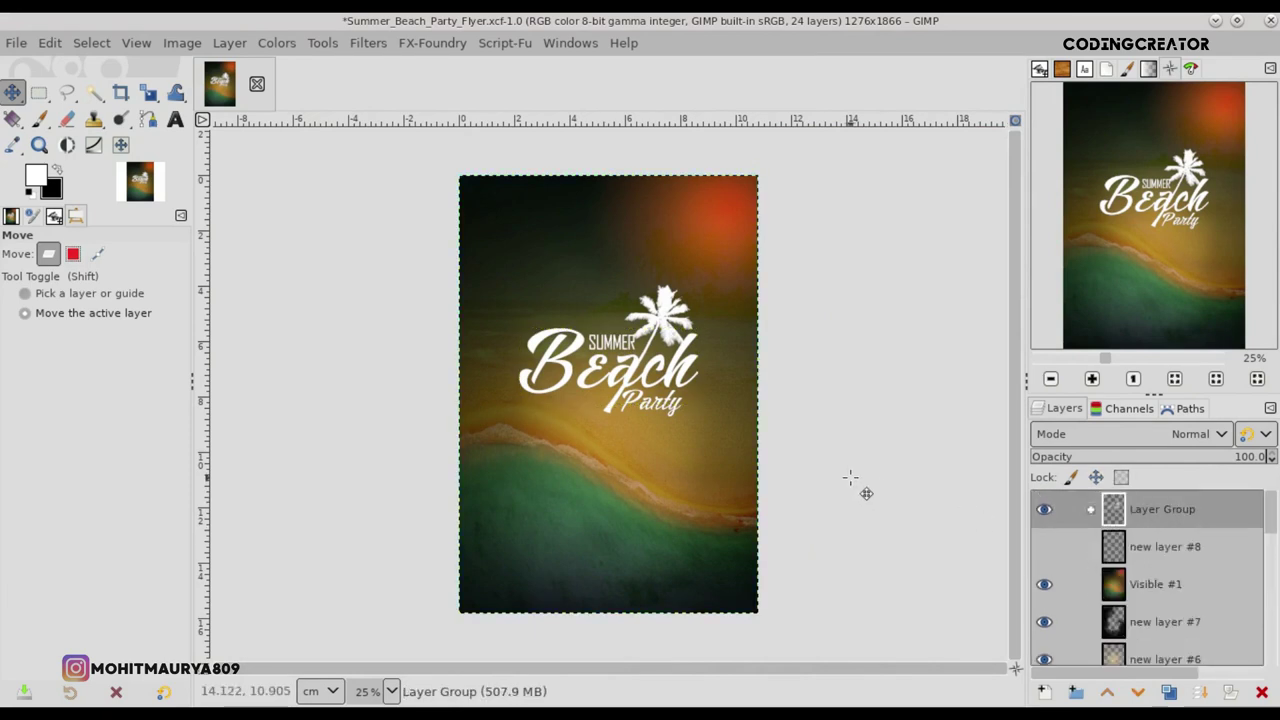
left_click(1093, 512)
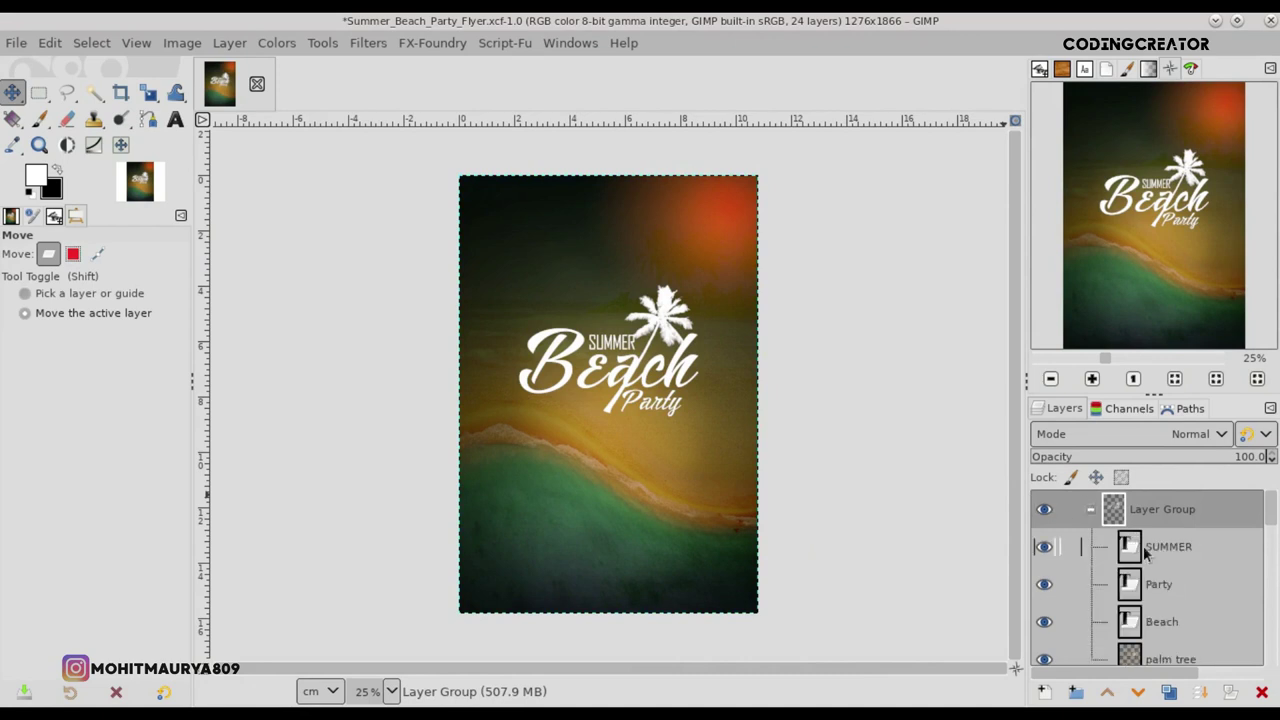
- Set SUMMER's font size to 75 and nudge it slightly lower
left_click(1160, 548)
left_click(175, 120)
scroll(766, 374, "up", 2)
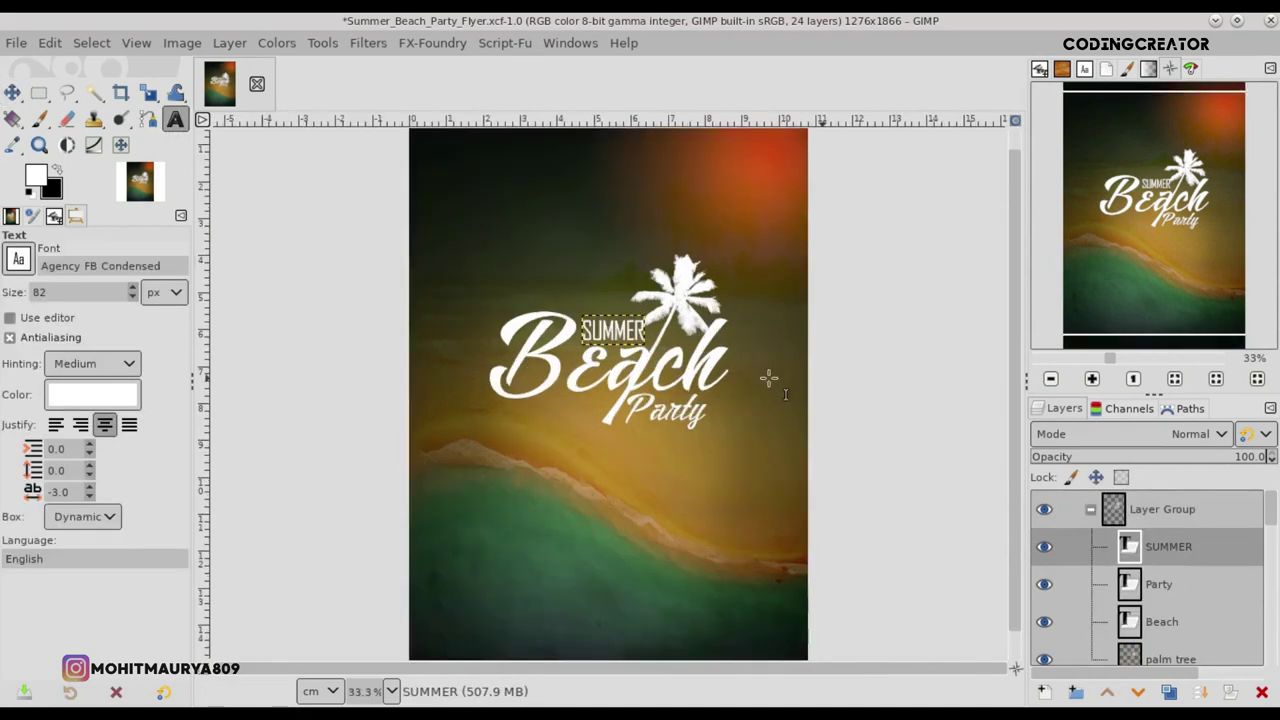
scroll(750, 370, "up", 1)
left_click(578, 262)
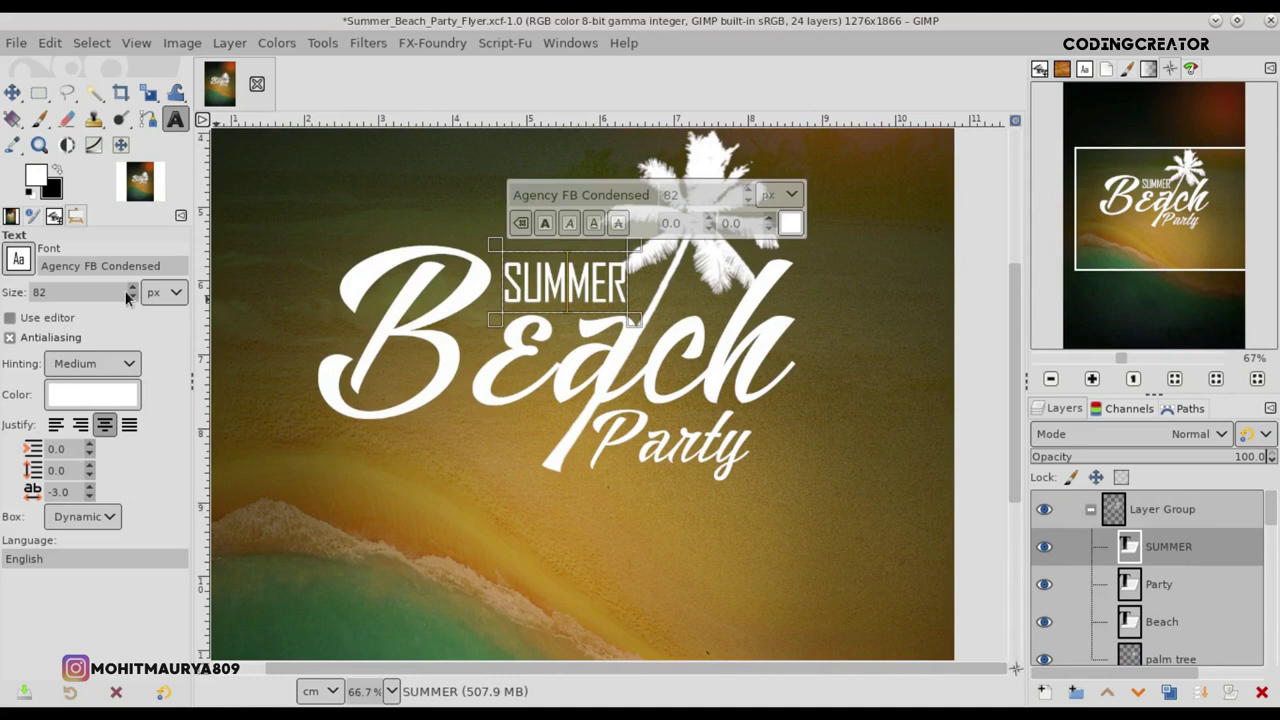
scroll(135, 295, "down", 2)
scroll(135, 295, "down", 2)
scroll(135, 295, "down", 2)
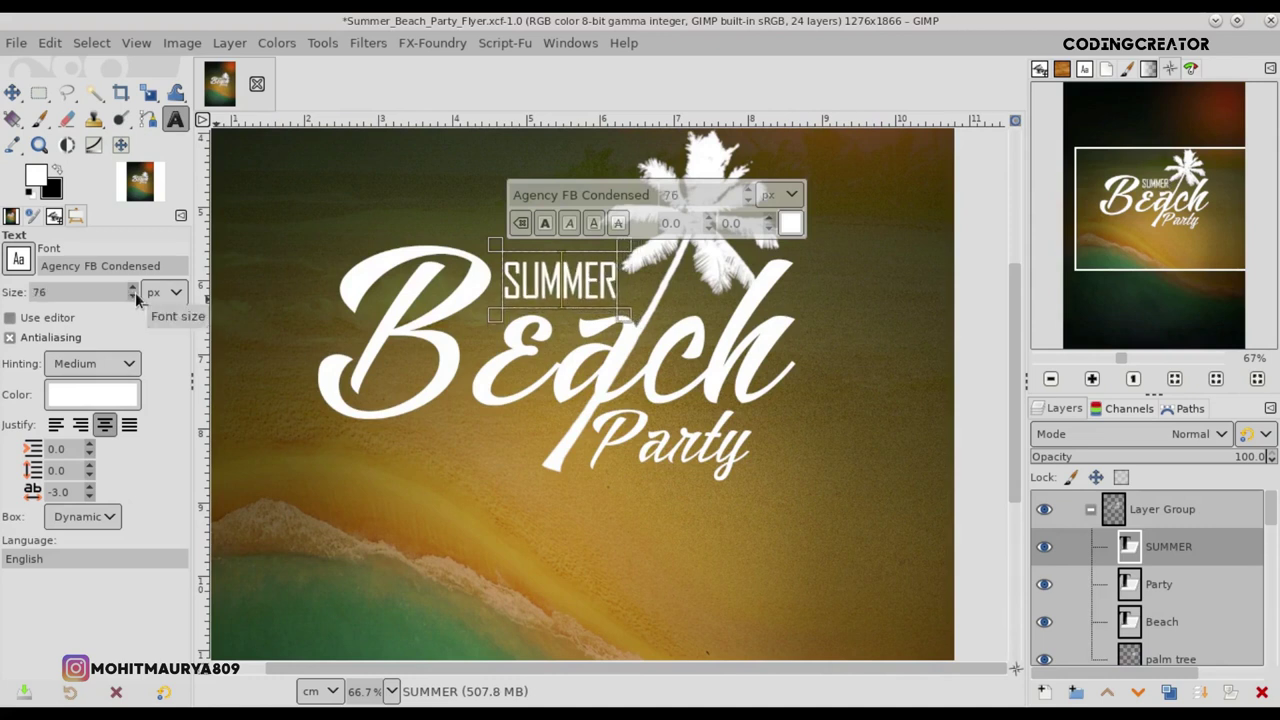
left_click(12, 92)
left_click_drag(576, 300, 577, 305)
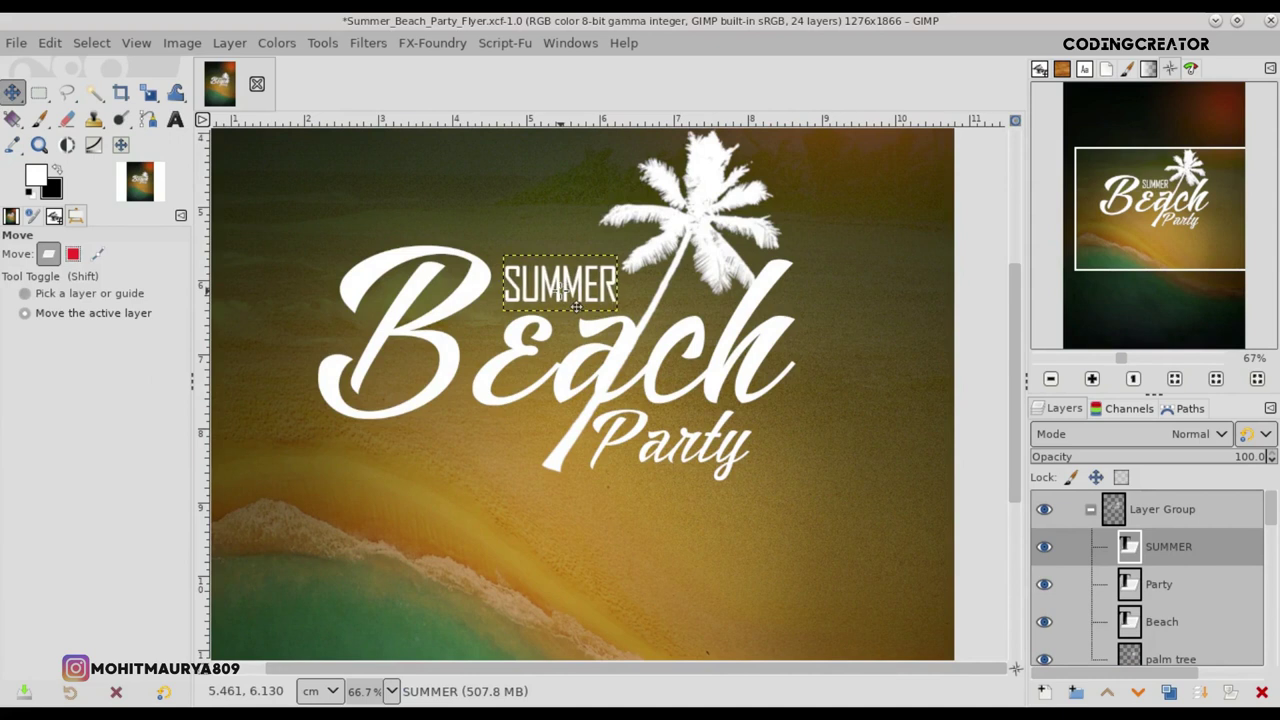
scroll(576, 306, "down", 3)
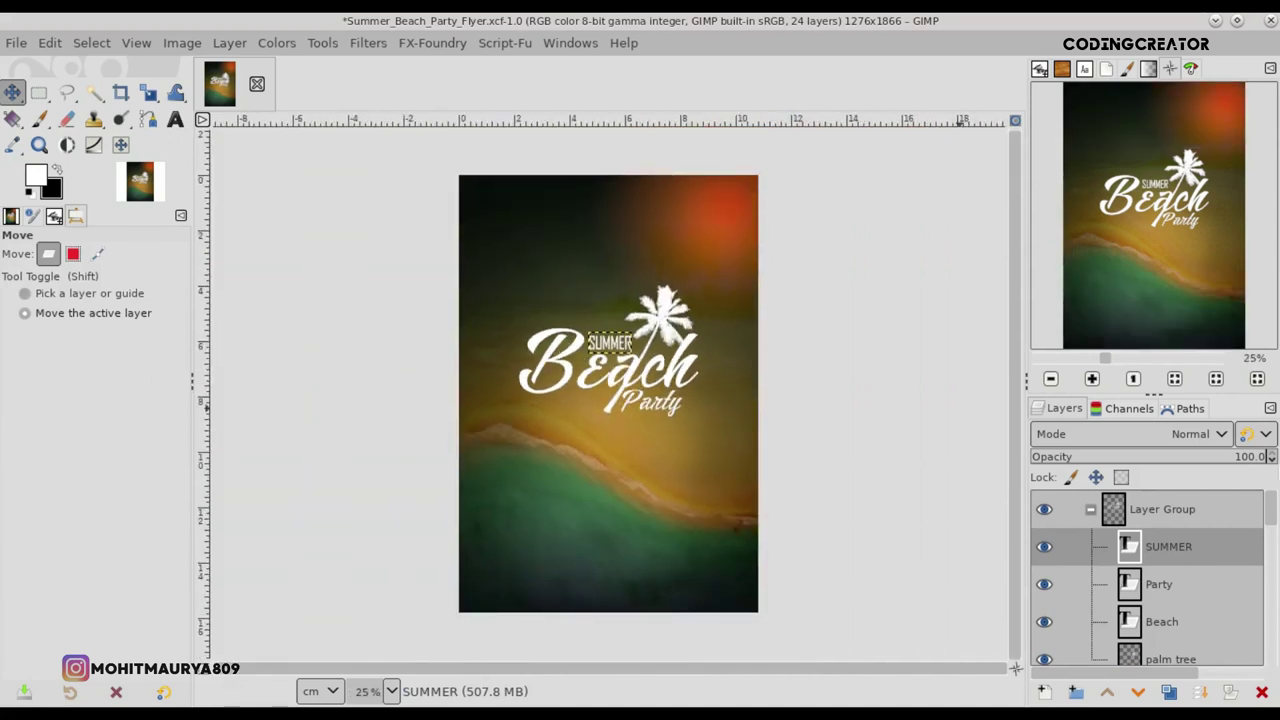
left_click(1092, 511)
left_click(1143, 513)
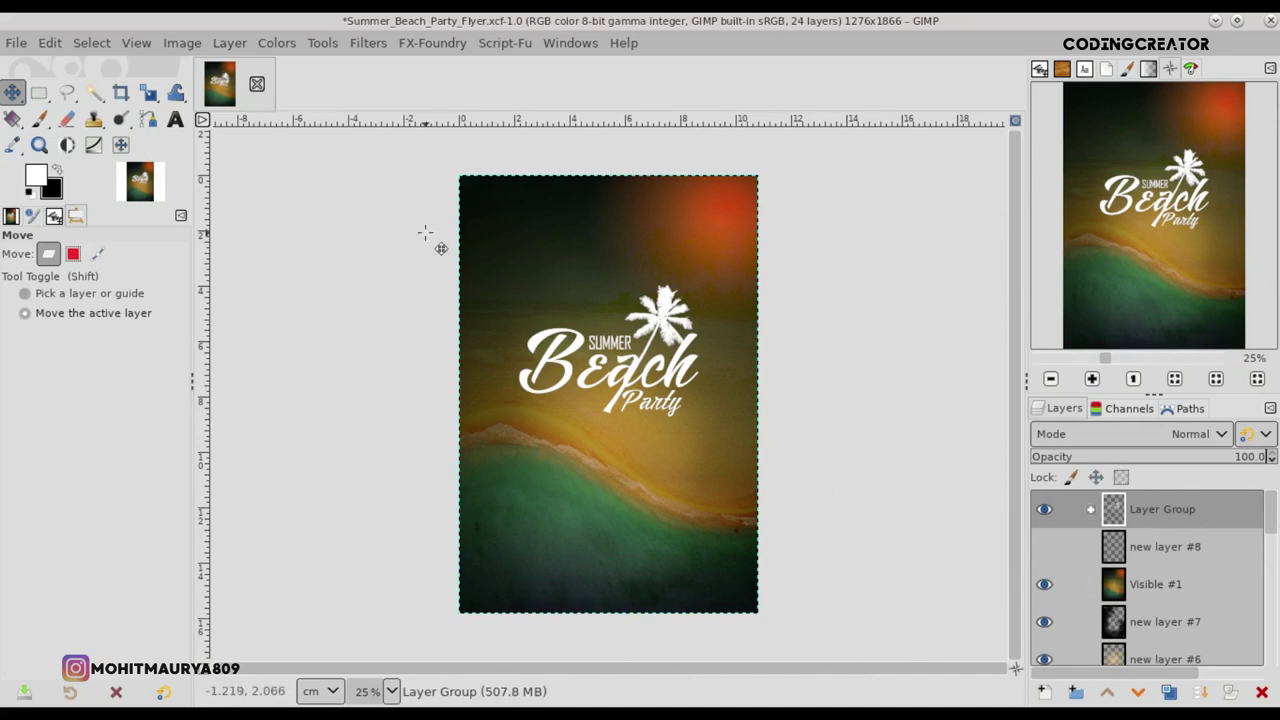
- Crop the title group to its content and rotate it -5.56°
left_click(231, 50)
left_click(320, 447)
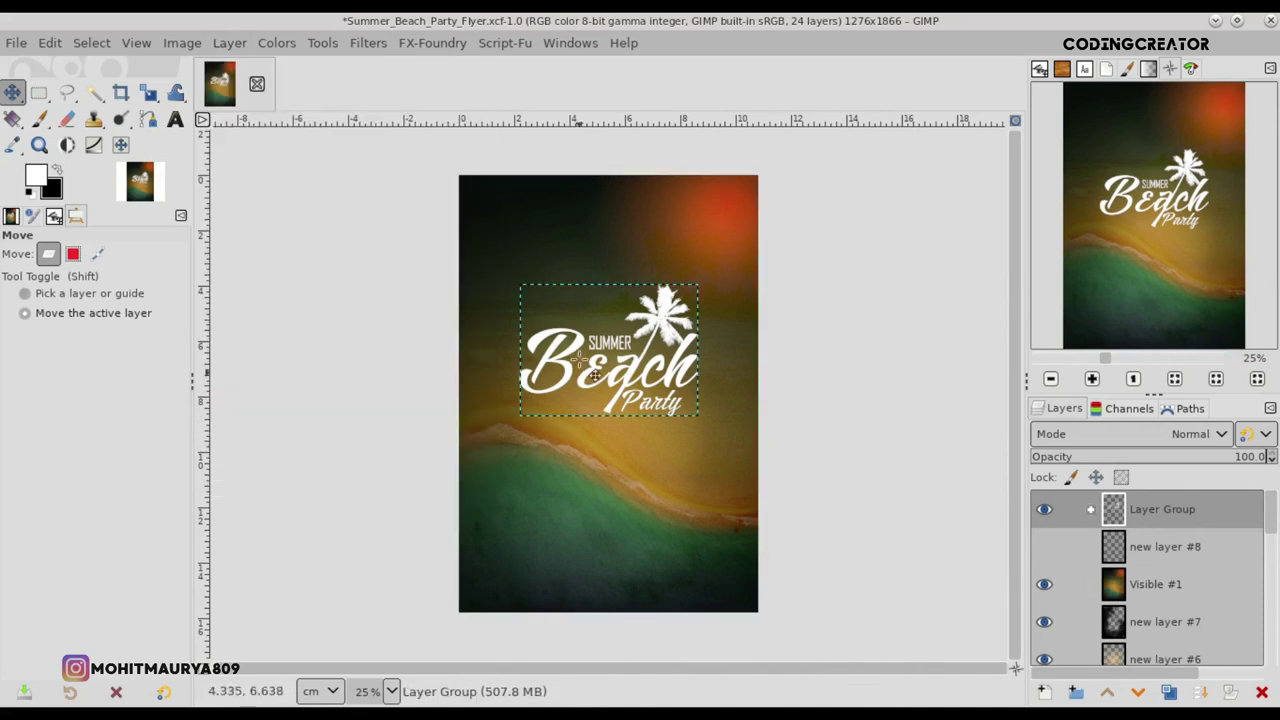
left_click(149, 95)
left_click(228, 118)
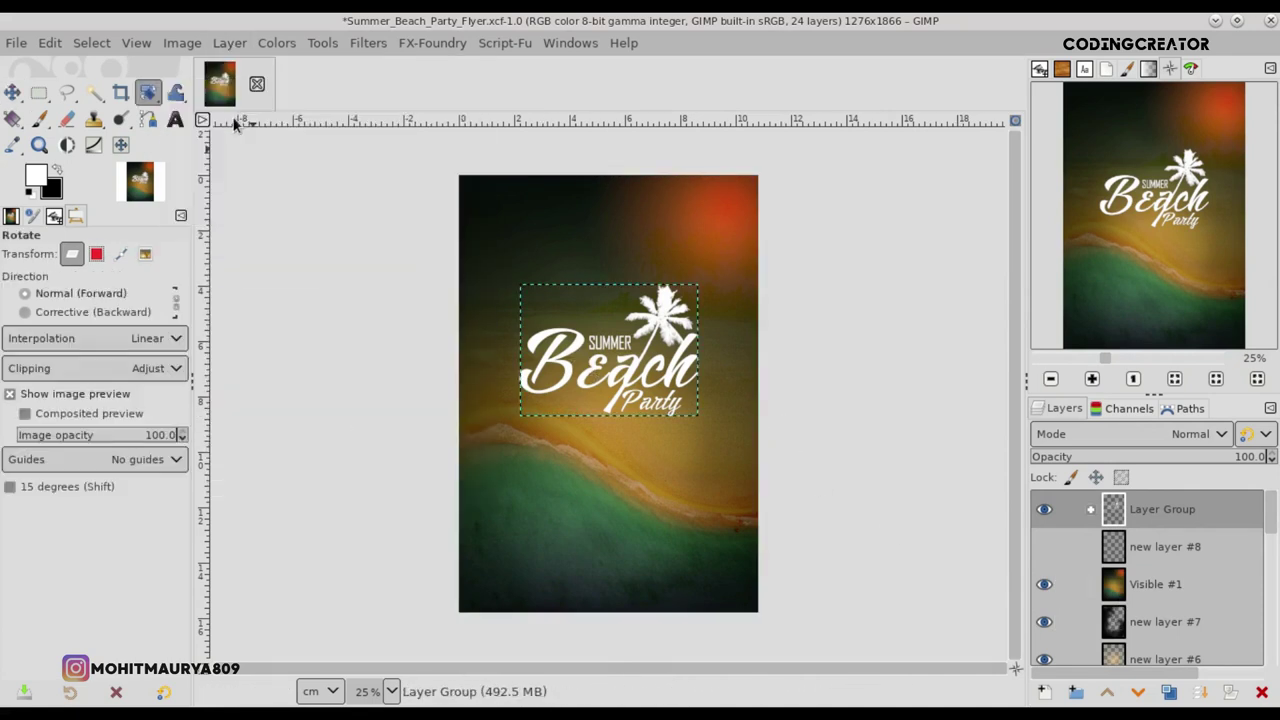
left_click(640, 370)
left_click_drag(562, 376, 565, 383)
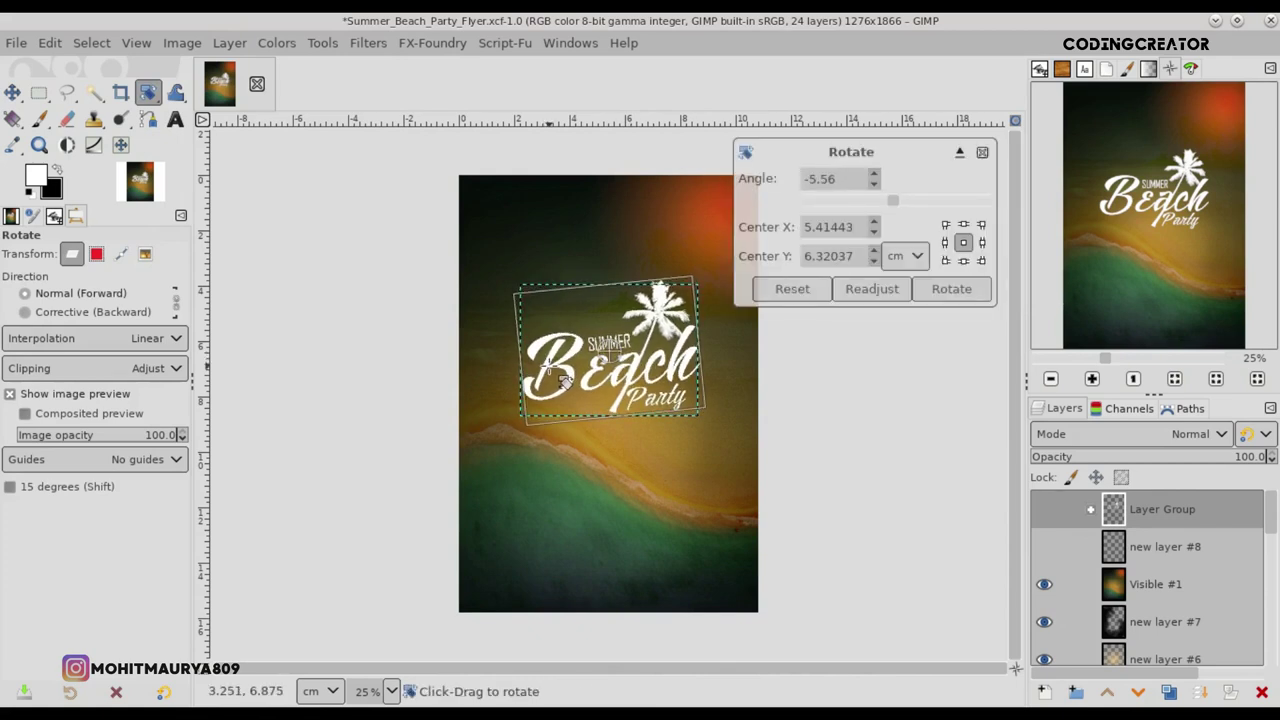
left_click(951, 289)
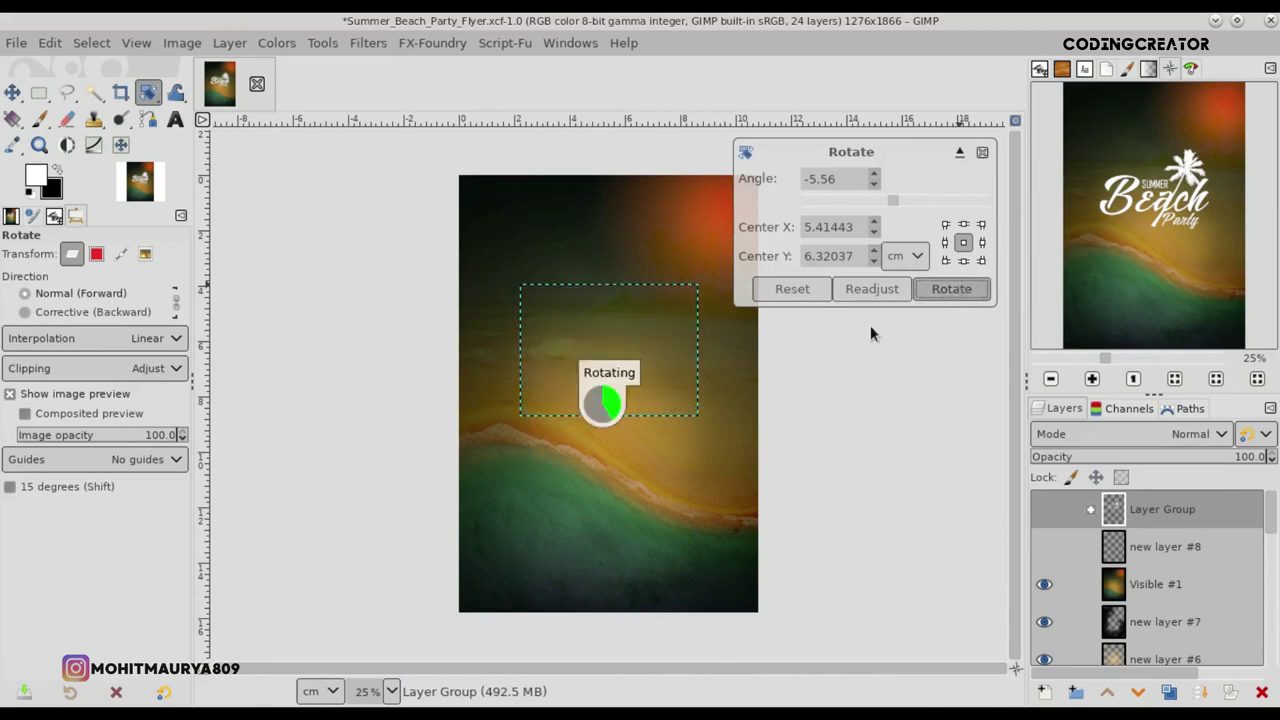
left_click(6, 94)
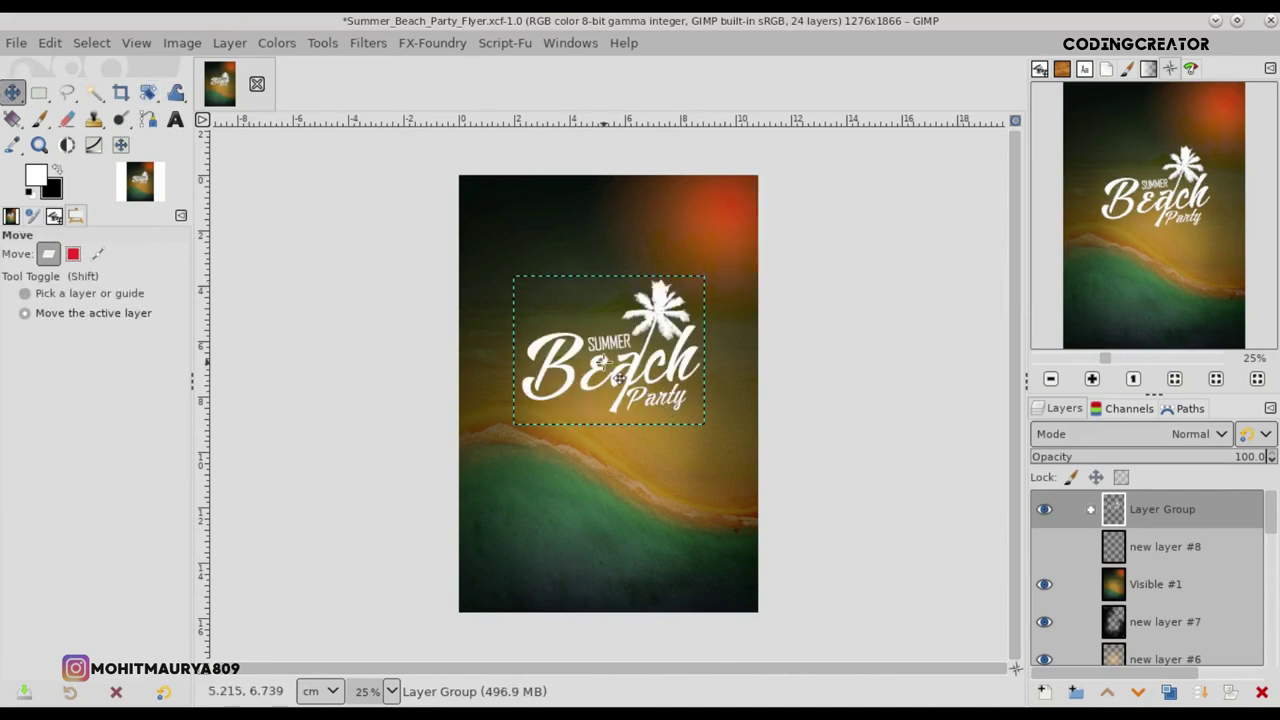
scroll(603, 362, "up", 3)
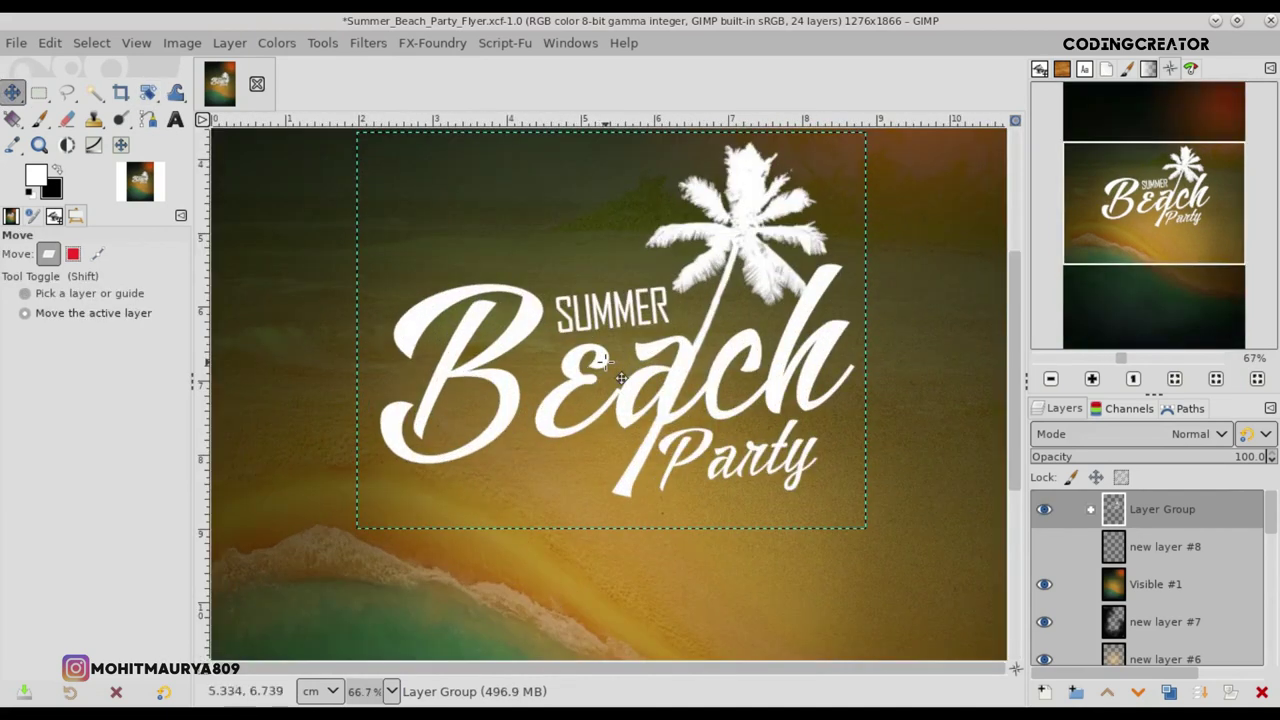
scroll(628, 374, "down", 3)
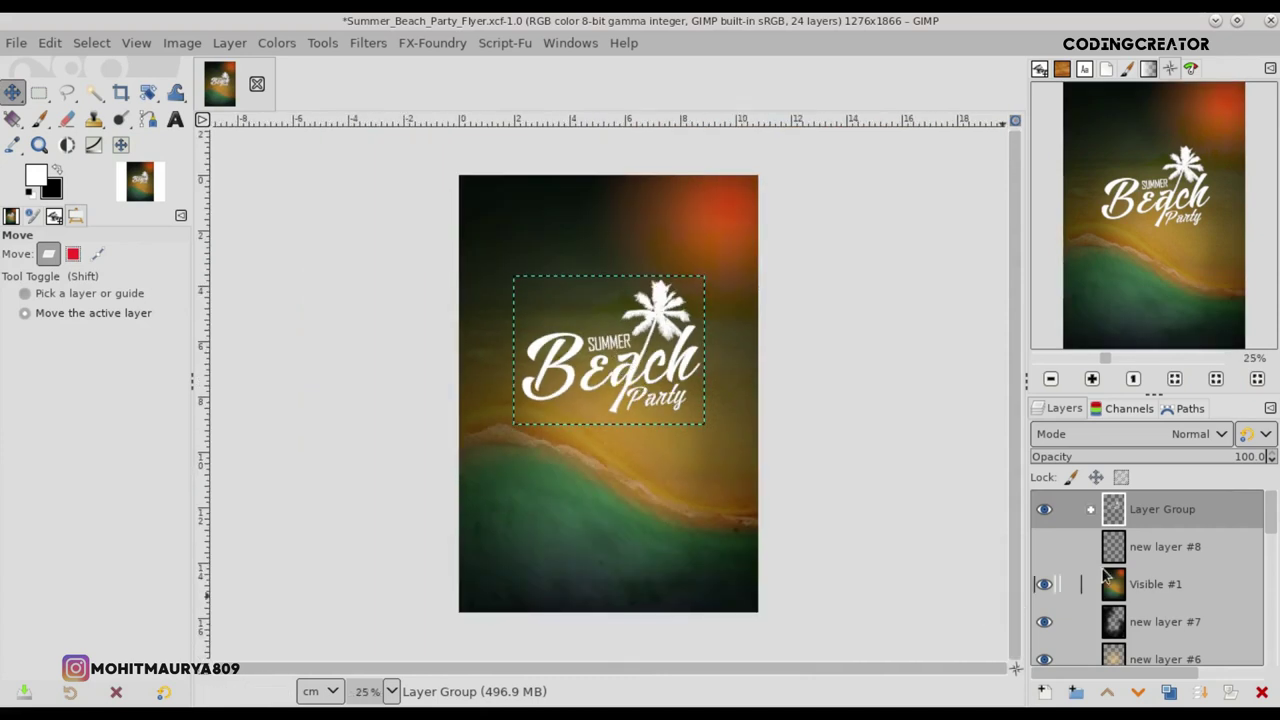
- Select the logo's shape, add a new top layer, and hide the white Layer Group
right_click(1118, 515)
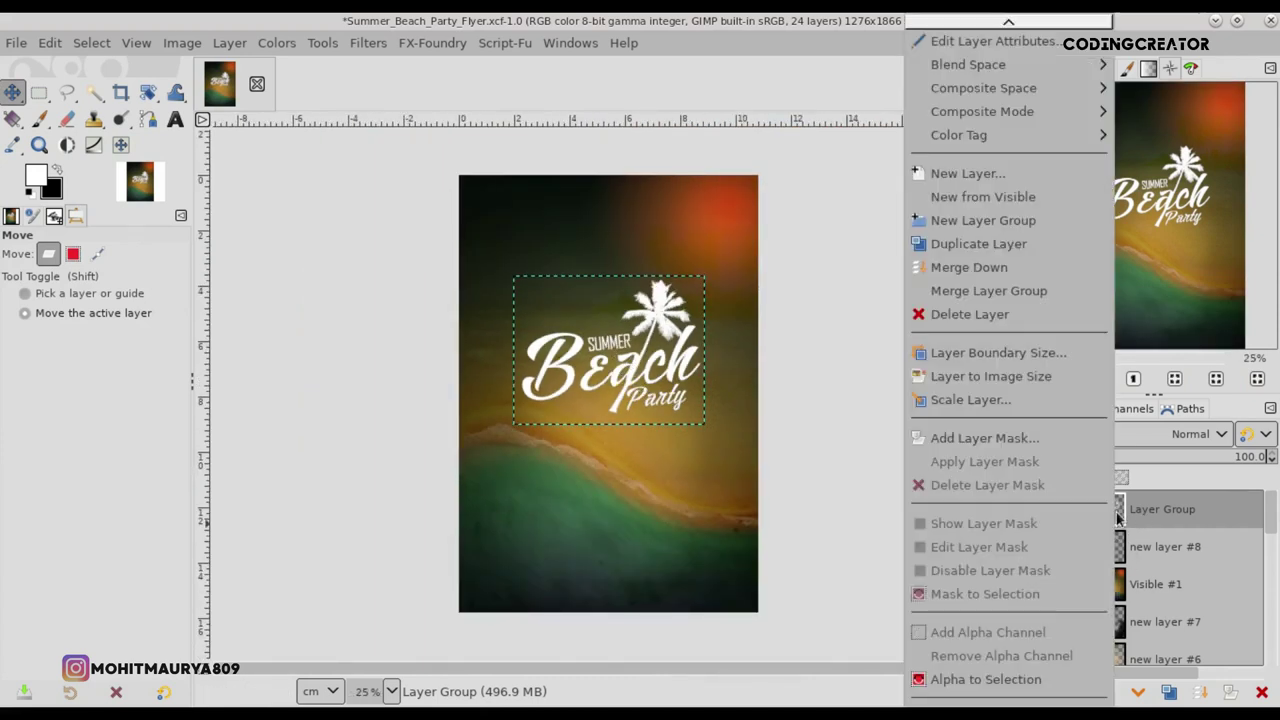
left_click(1012, 682)
left_click(1115, 553)
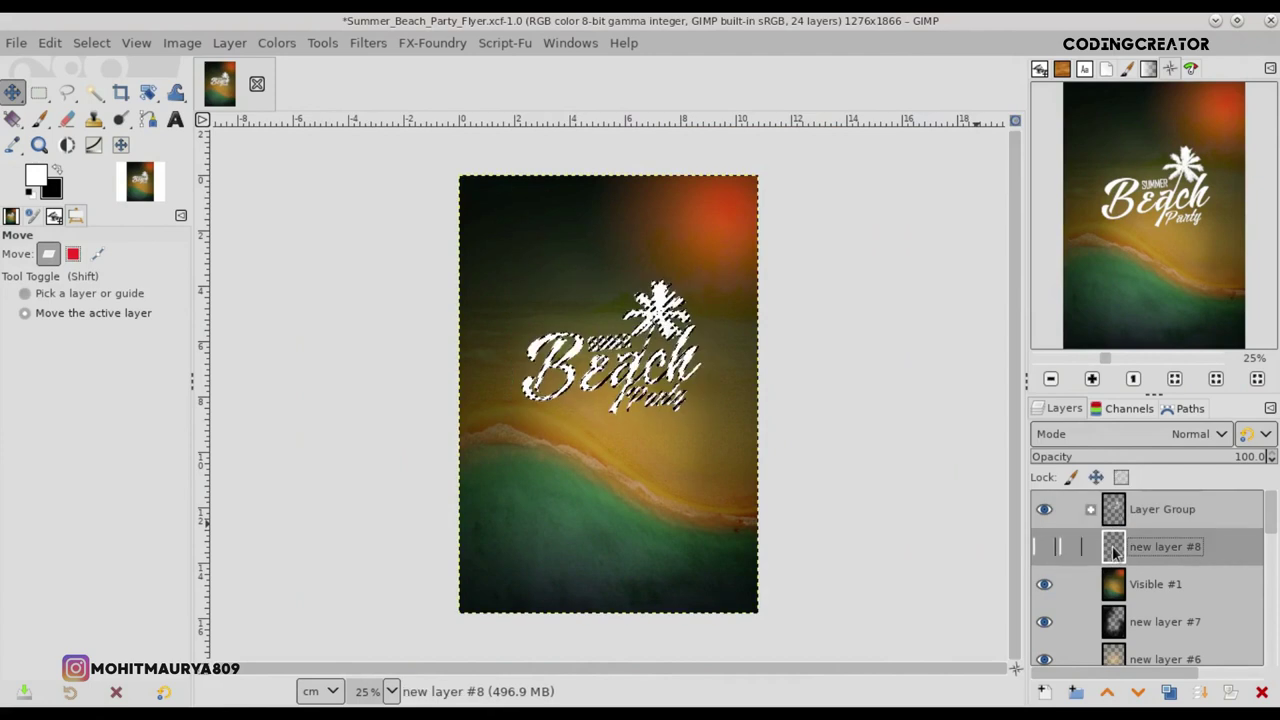
left_click(1045, 690)
left_click(1140, 678)
mouse_move(1115, 546)
left_mouse_down()
mouse_move(1118, 497)
mouse_move(1124, 514)
left_mouse_up()
left_click(1046, 550)
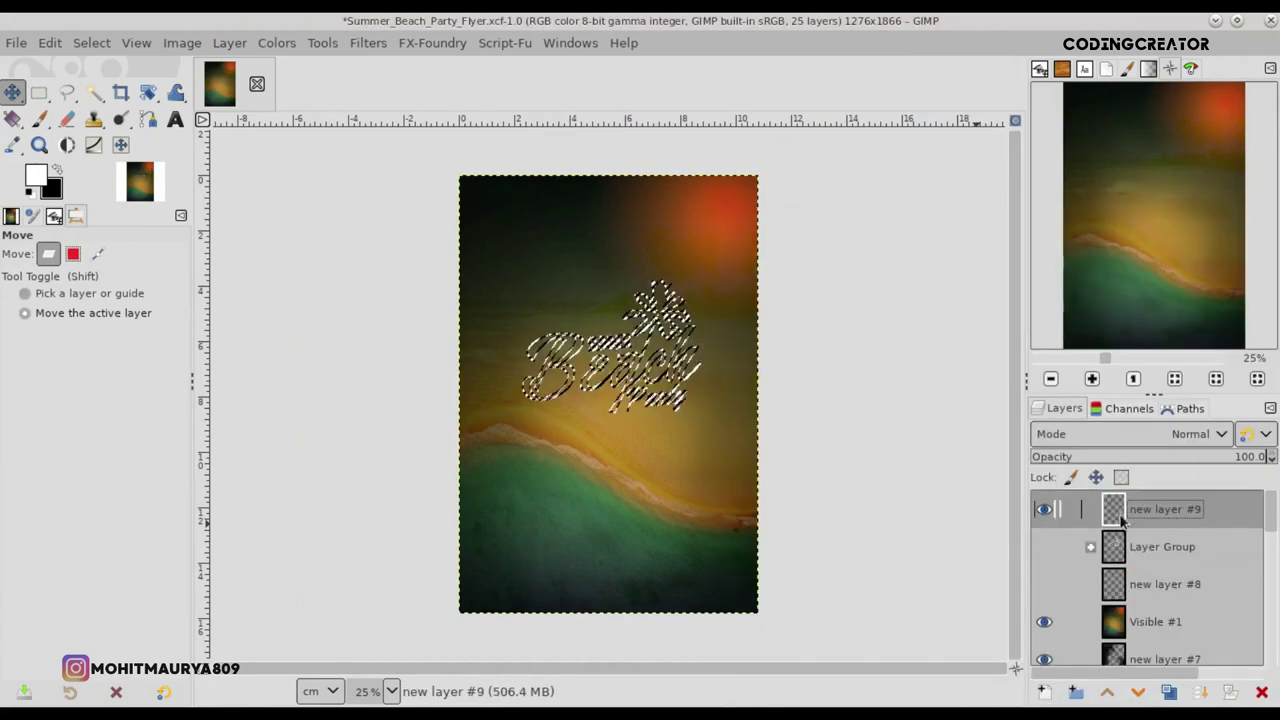
- Set the foreground colour to red and the background to yellow
left_click(38, 178)
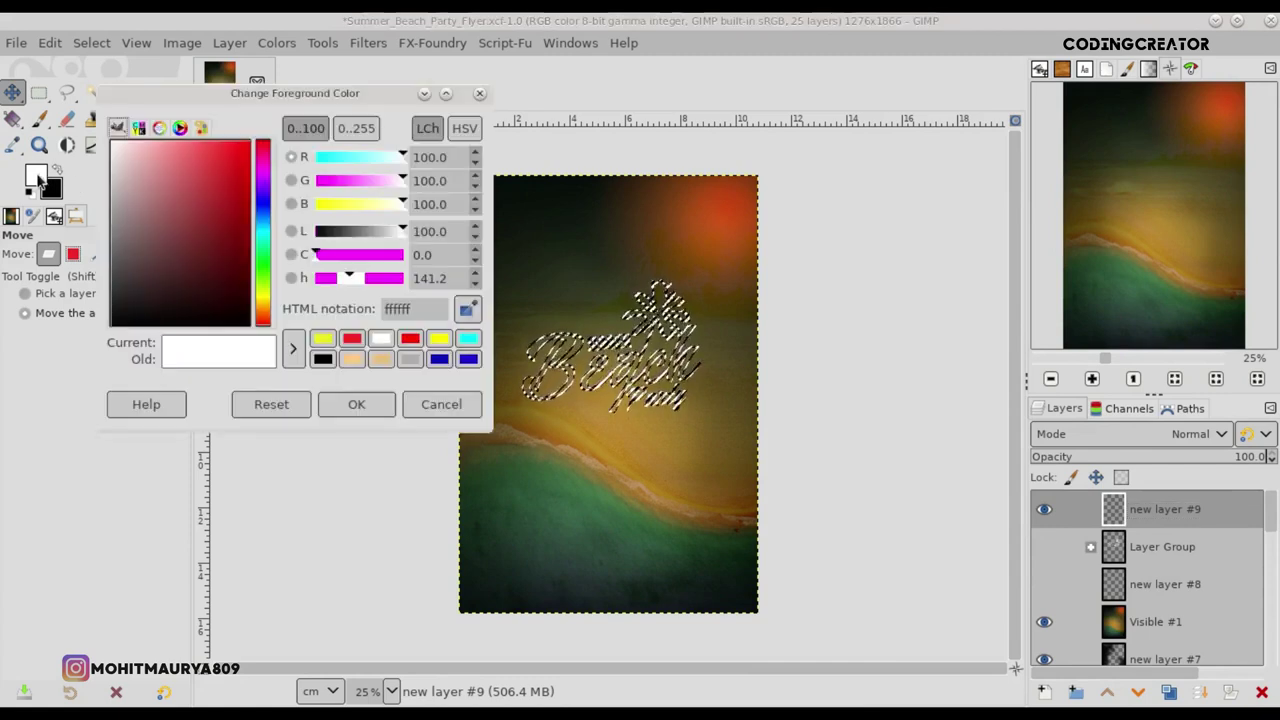
left_click(352, 339)
left_click(356, 404)
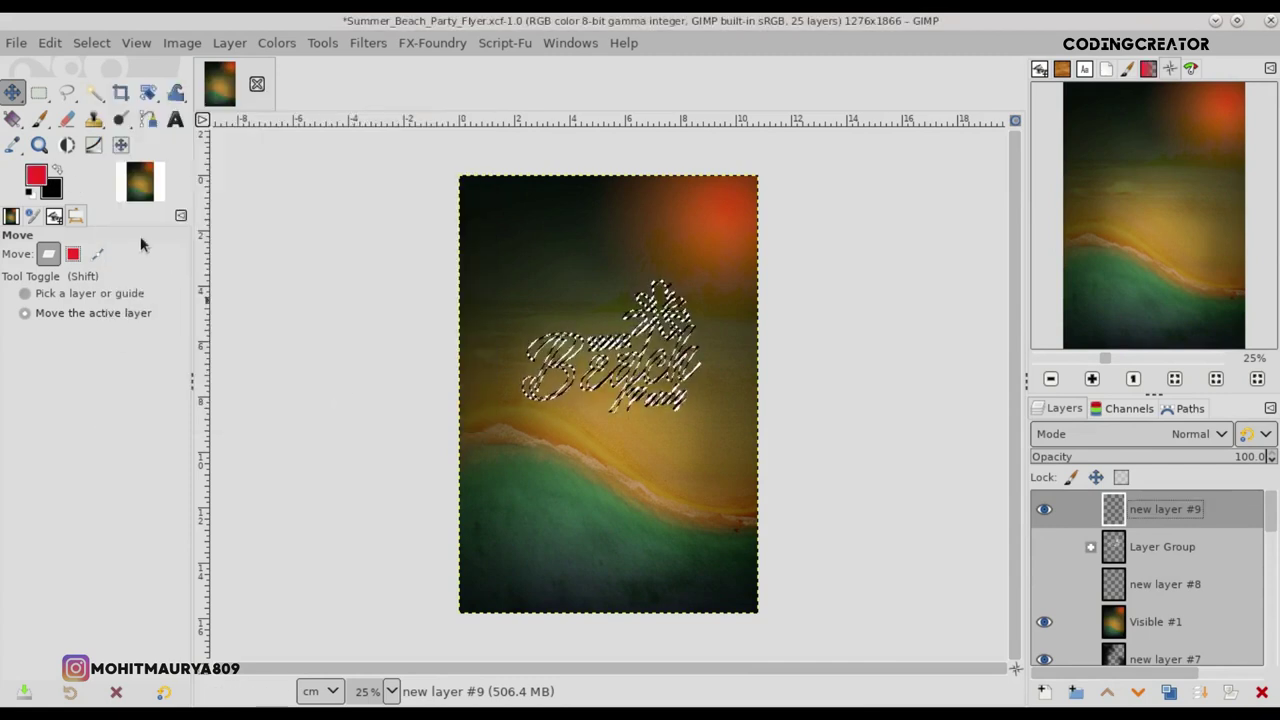
left_click(52, 188)
left_click(322, 338)
left_click(356, 404)
- Fill the logo selection with a radial FG to BG (RGB) gradient
left_click(12, 118)
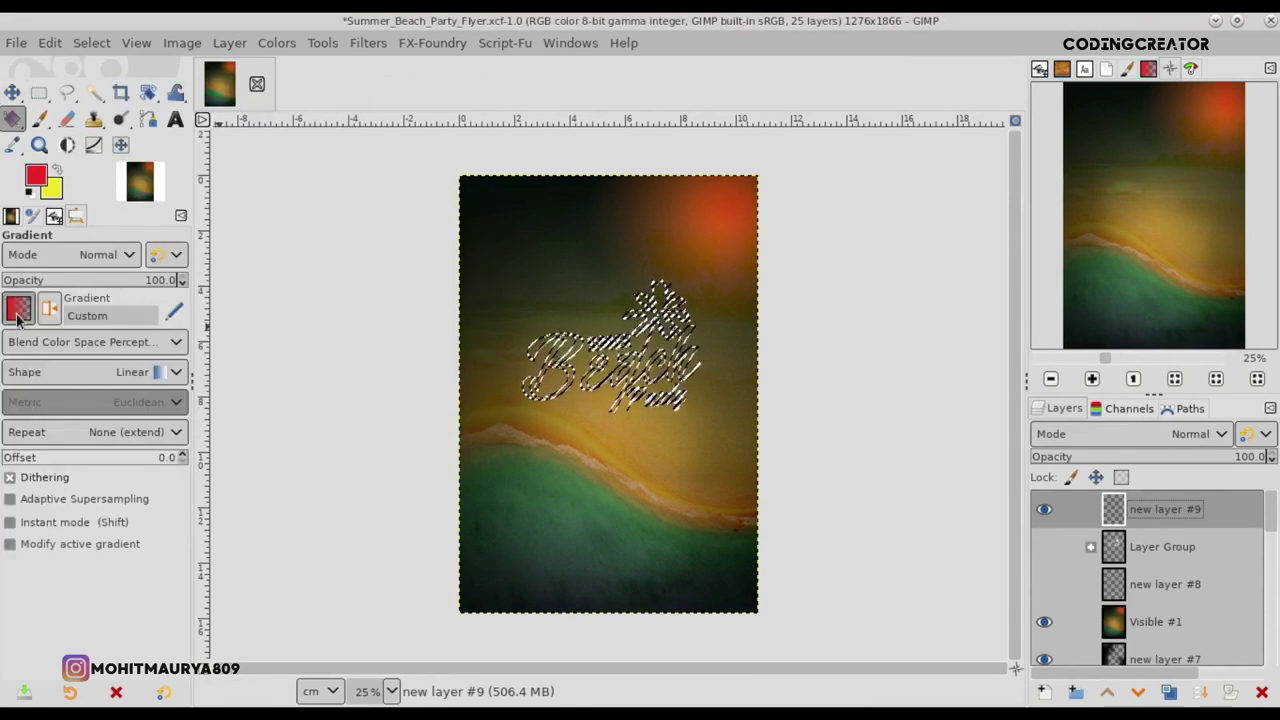
left_click(18, 310)
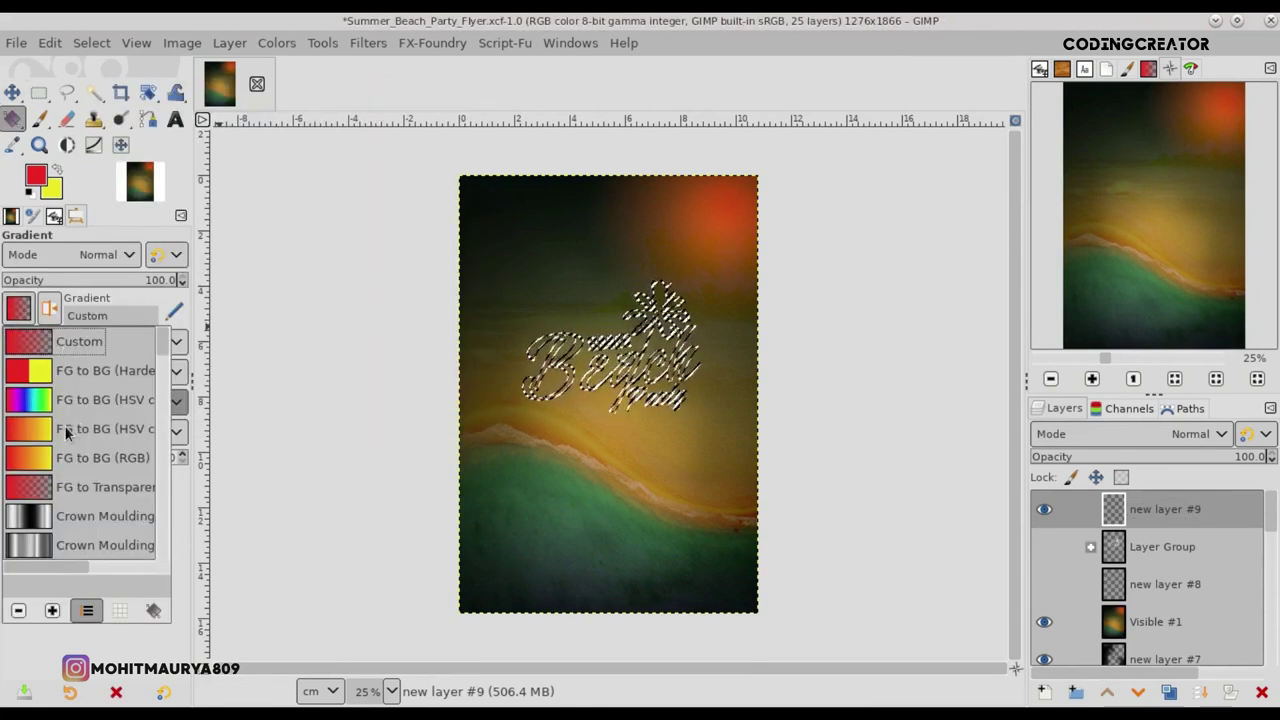
left_click(68, 458)
left_click(140, 370)
left_click(128, 424)
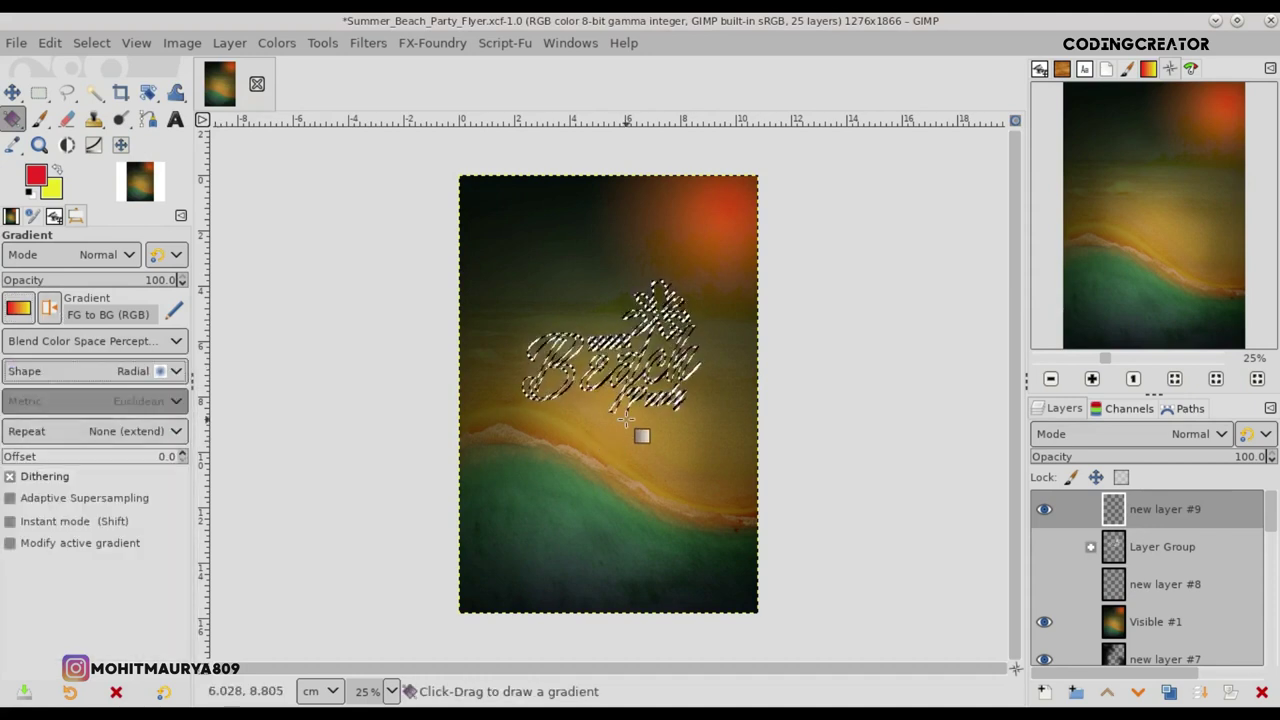
scroll(640, 430, "up", 2)
scroll(643, 434, "up", 1)
scroll(1016, 425, "up", 2)
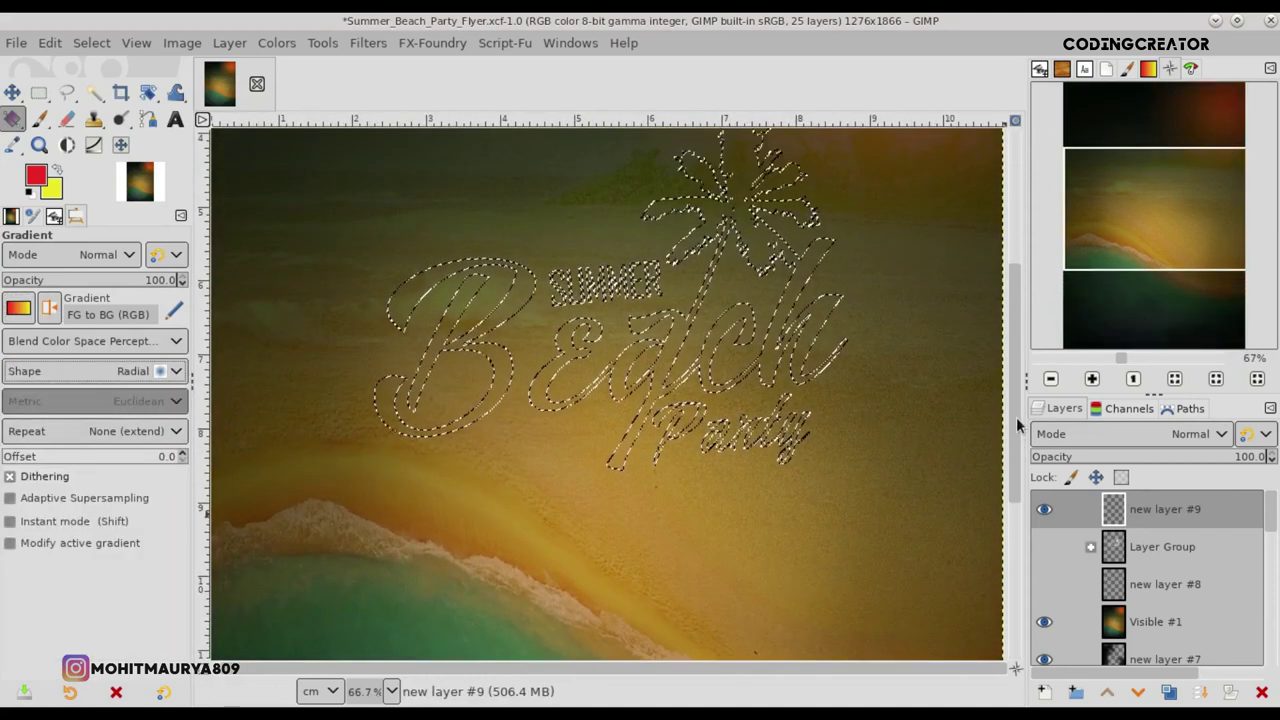
mouse_move(636, 475)
left_mouse_down()
mouse_move(690, 250)
mouse_move(765, 176)
mouse_move(712, 202)
left_mouse_up()
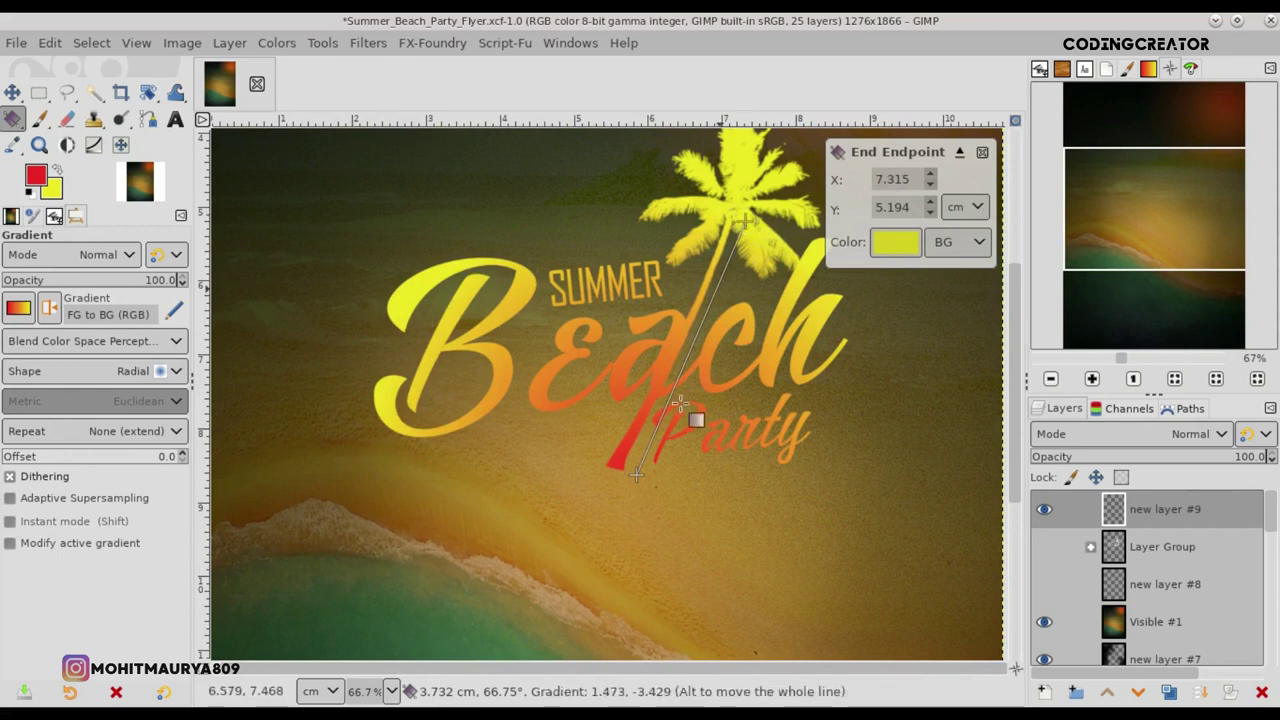
mouse_move(636, 475)
left_mouse_down()
mouse_move(598, 483)
mouse_move(592, 471)
left_mouse_up()
mouse_move(750, 223)
left_mouse_down()
mouse_move(838, 112)
mouse_move(808, 172)
left_mouse_up()
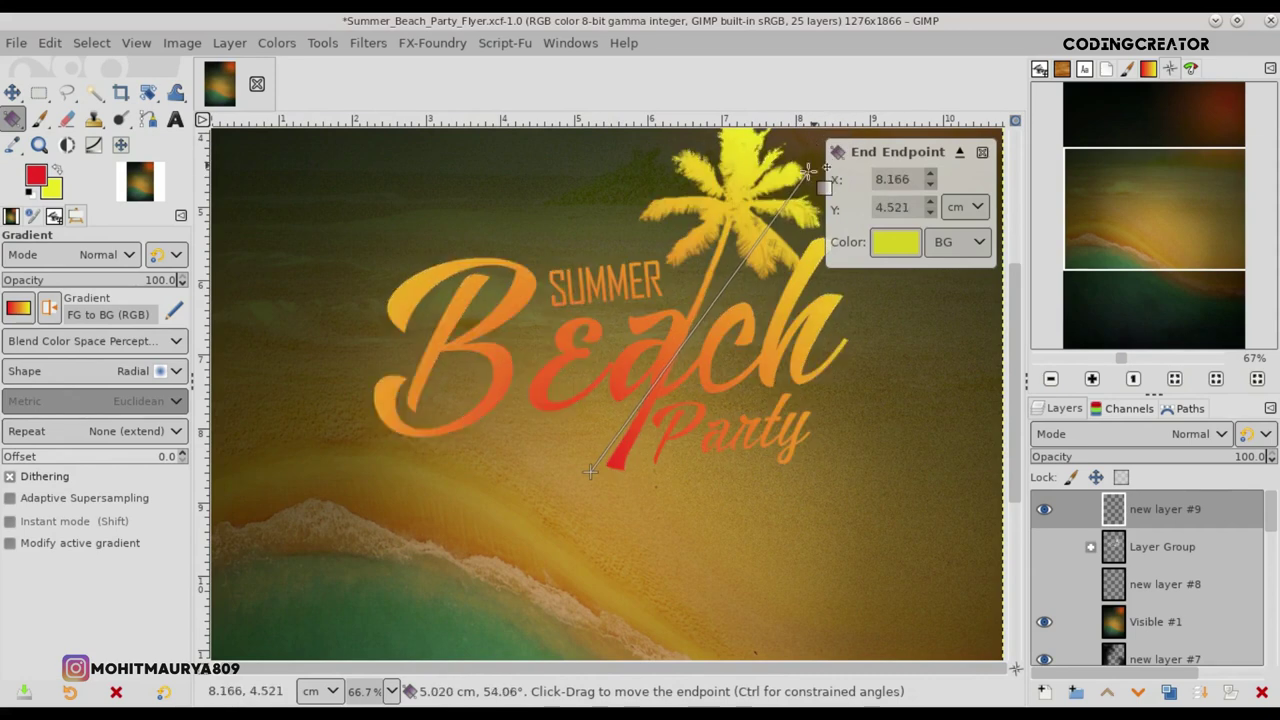
key("Return")
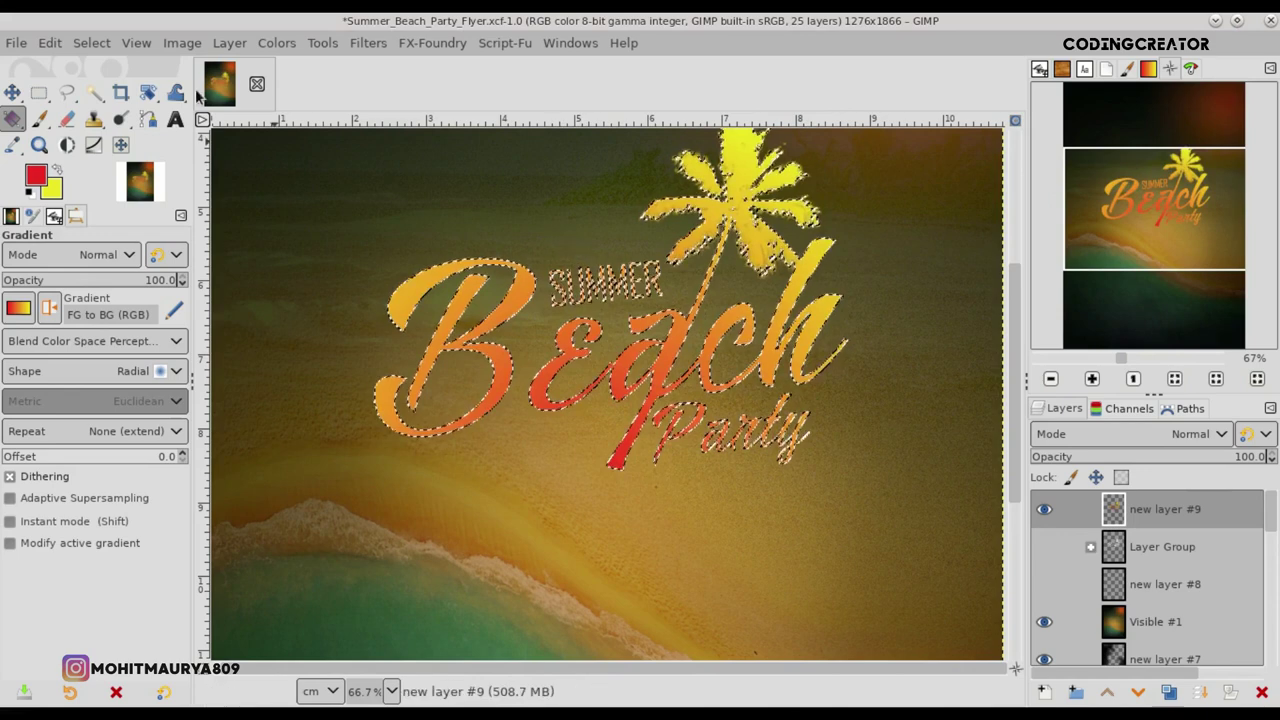
- Deselect and rename the gradient layer 'summer beach party'
left_click(91, 42)
left_click(110, 93)
left_click(8, 96)
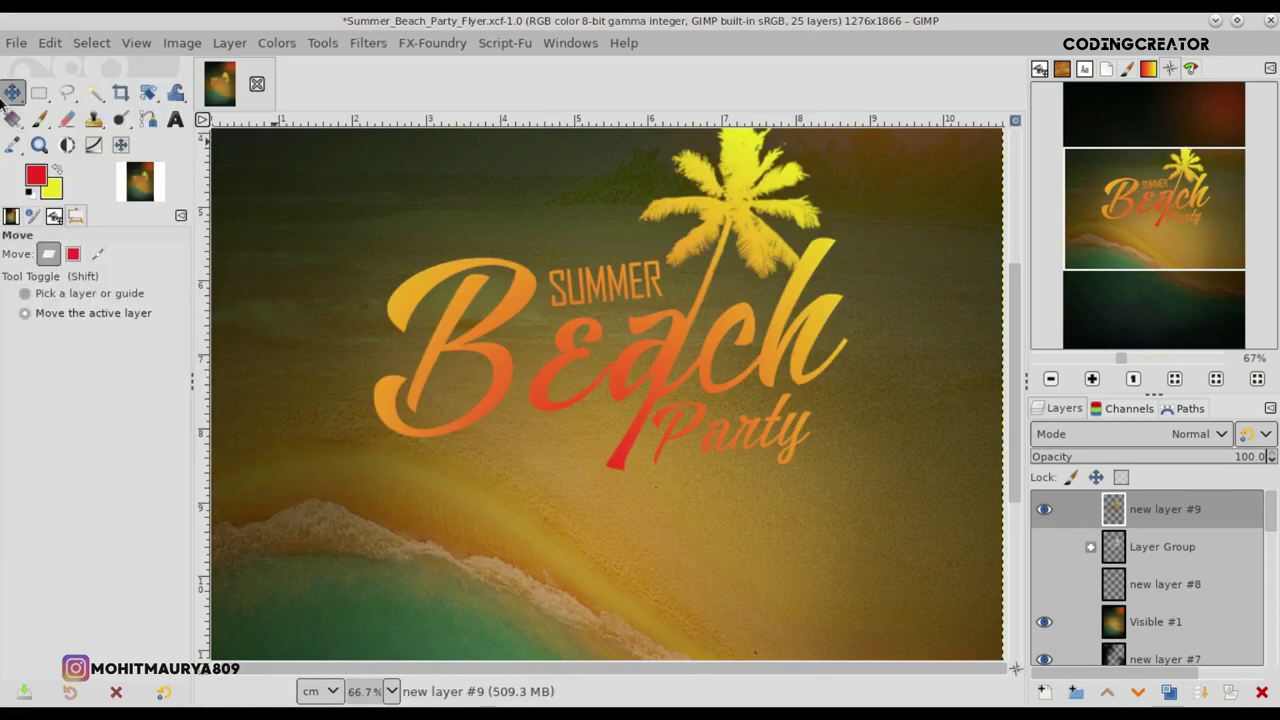
key("shift+ctrl+j")
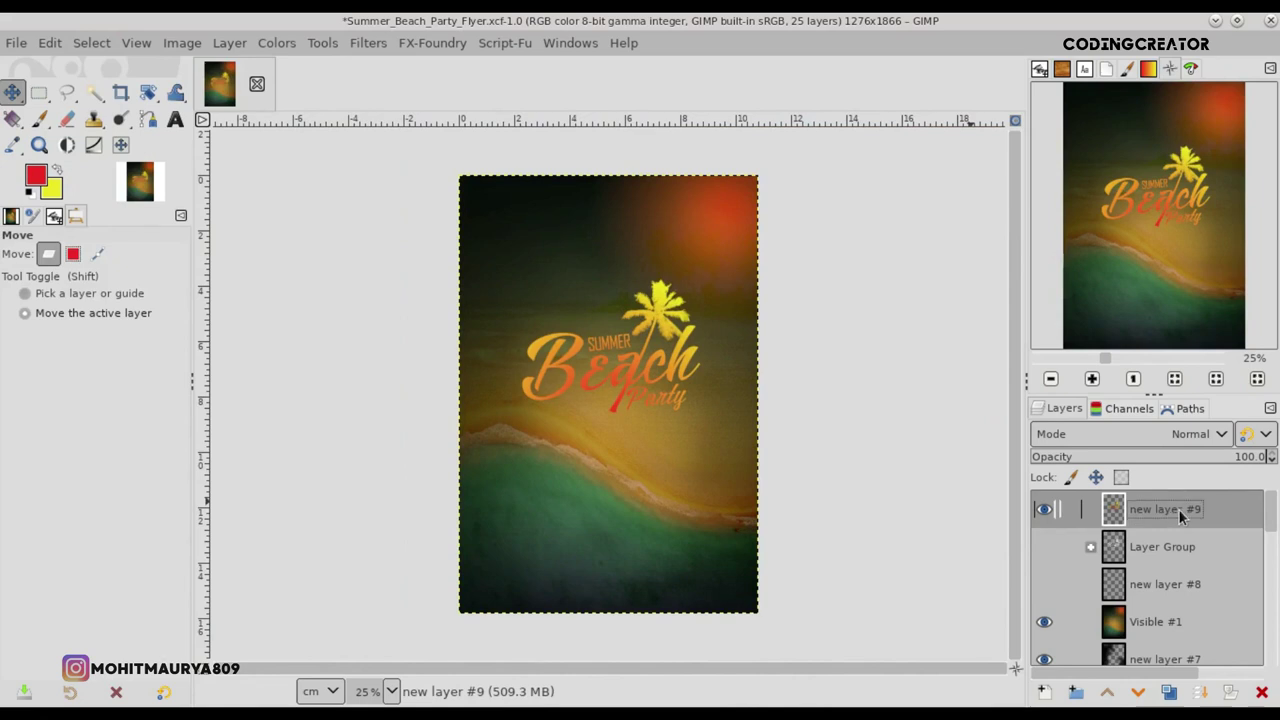
type("summer beach party")
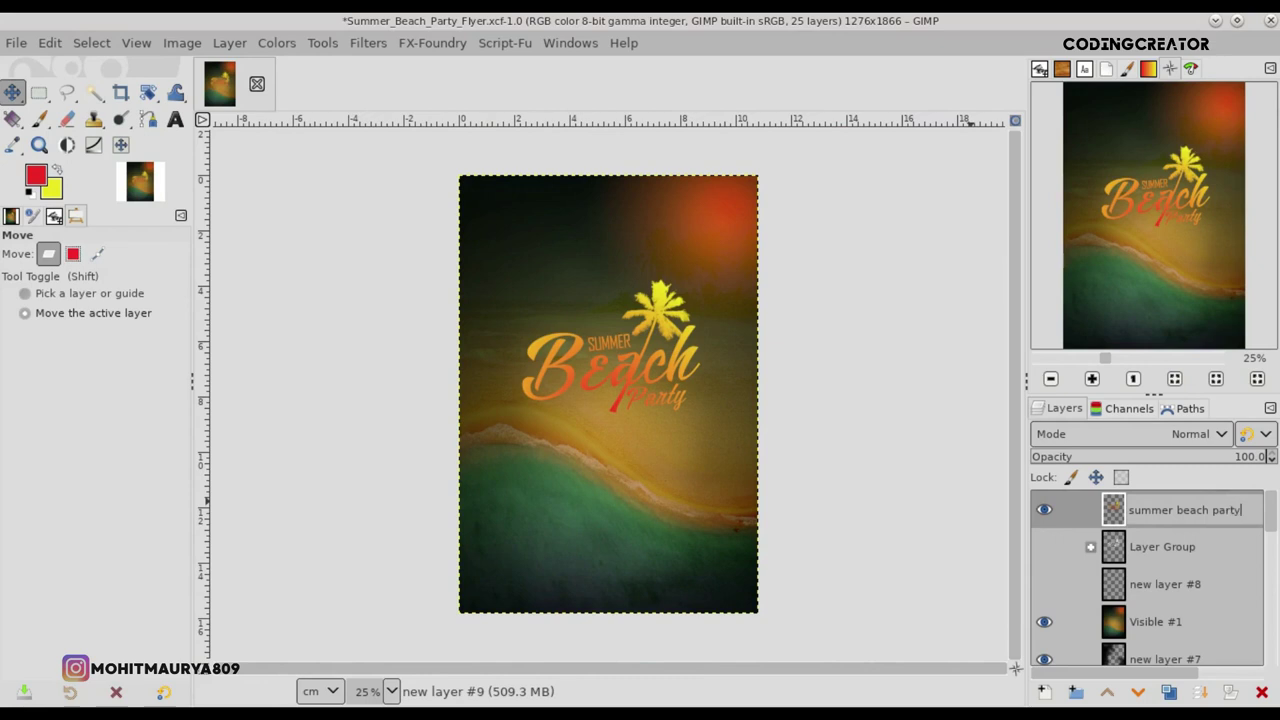
key("Return")
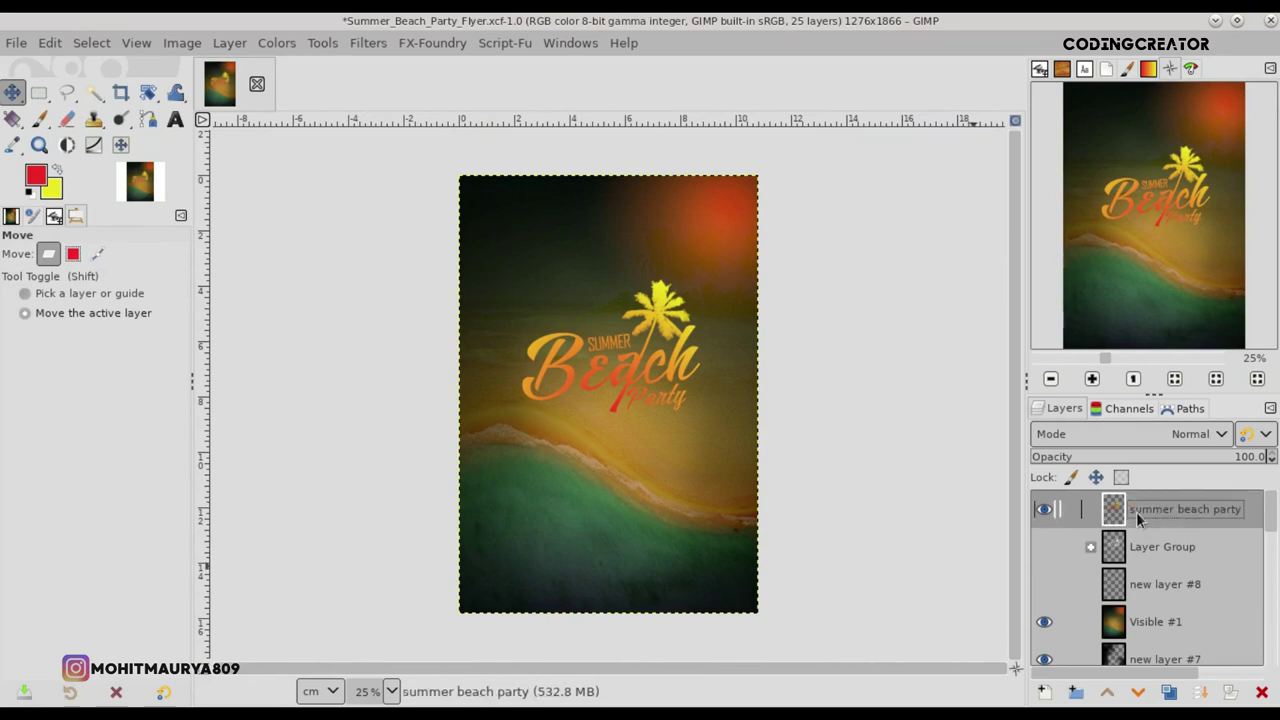
- Load the logo layer's alpha as a selection and add new empty layer #9
right_click(1121, 515)
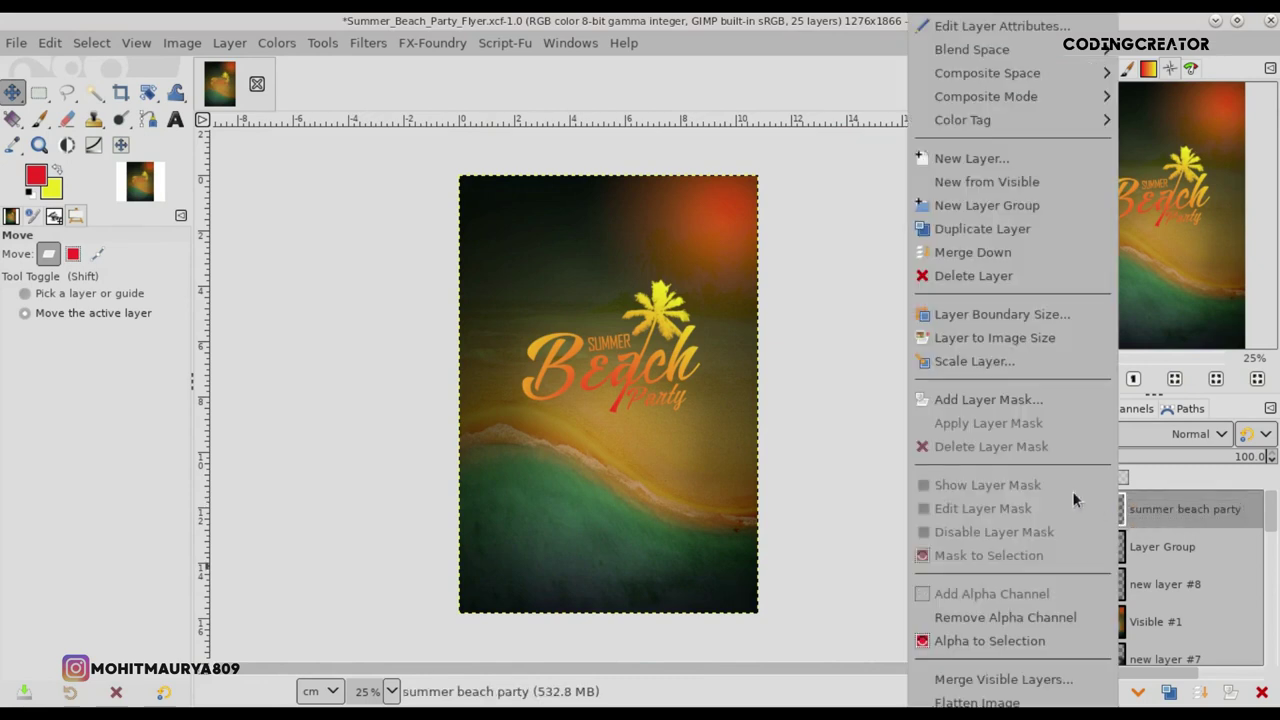
left_click(996, 640)
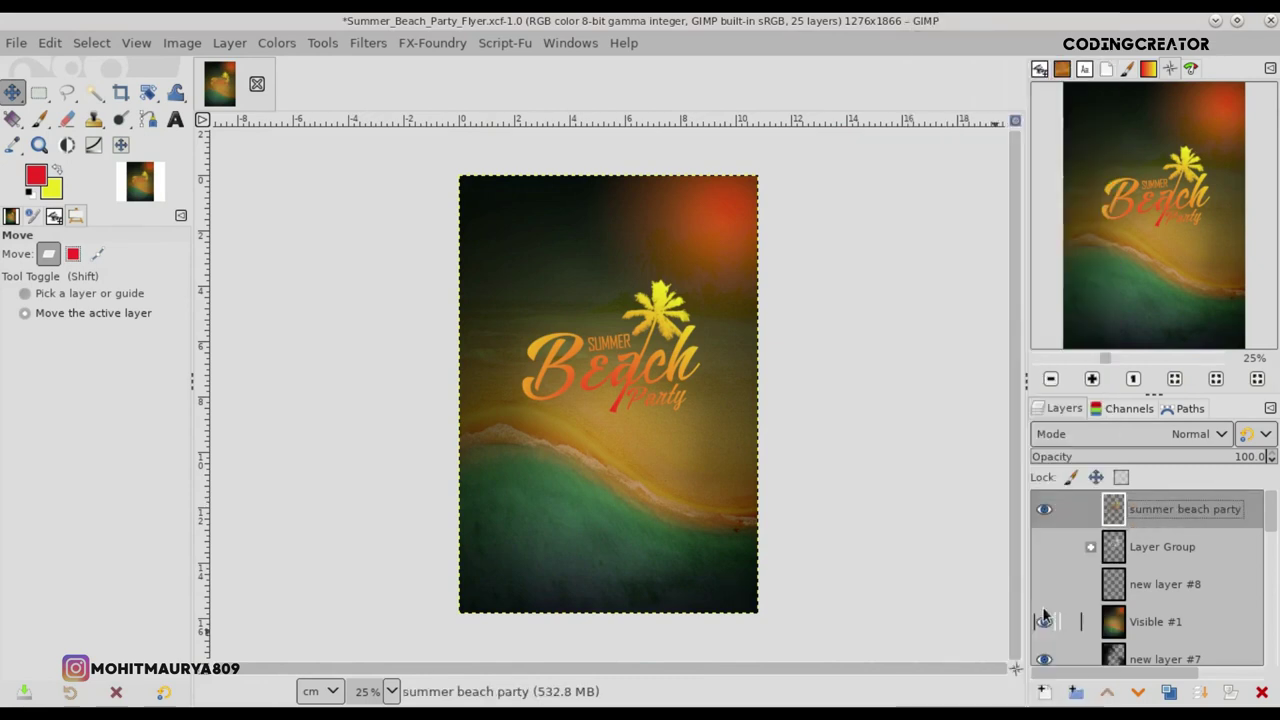
left_click(1045, 691)
left_click(1137, 677)
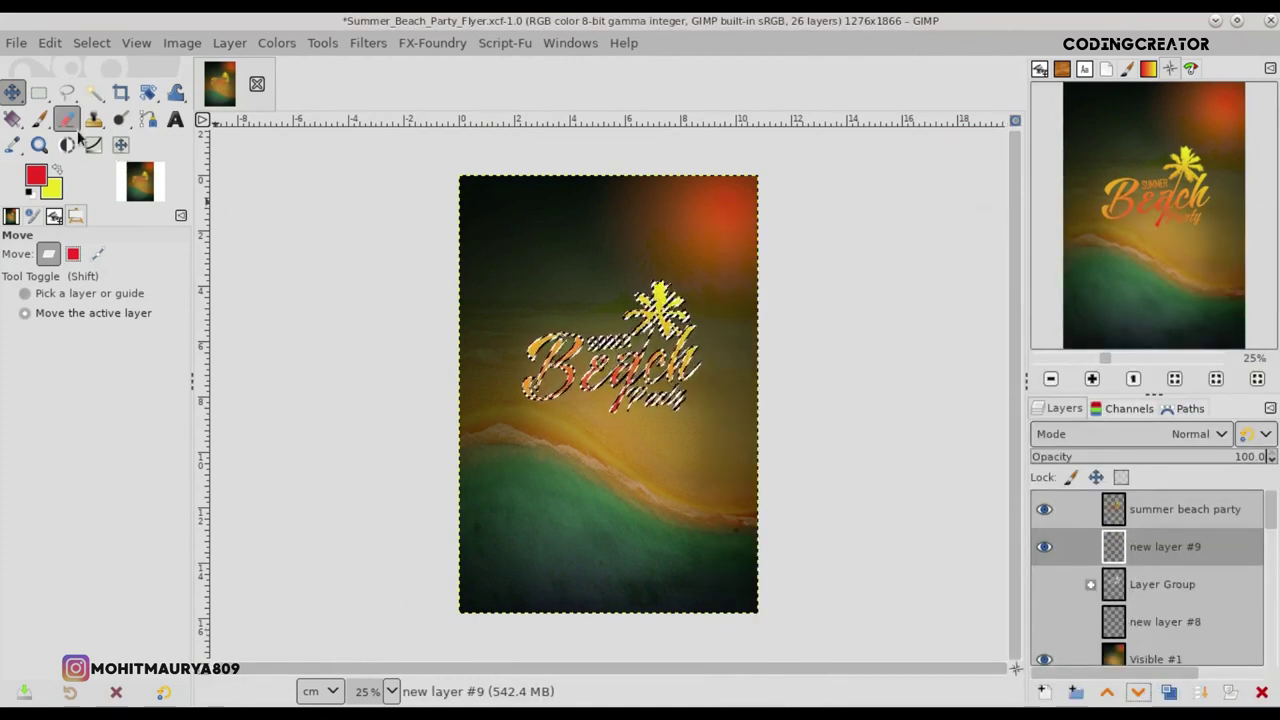
- Set the foreground colour to black and grow the logo selection by 28 px
left_click(37, 177)
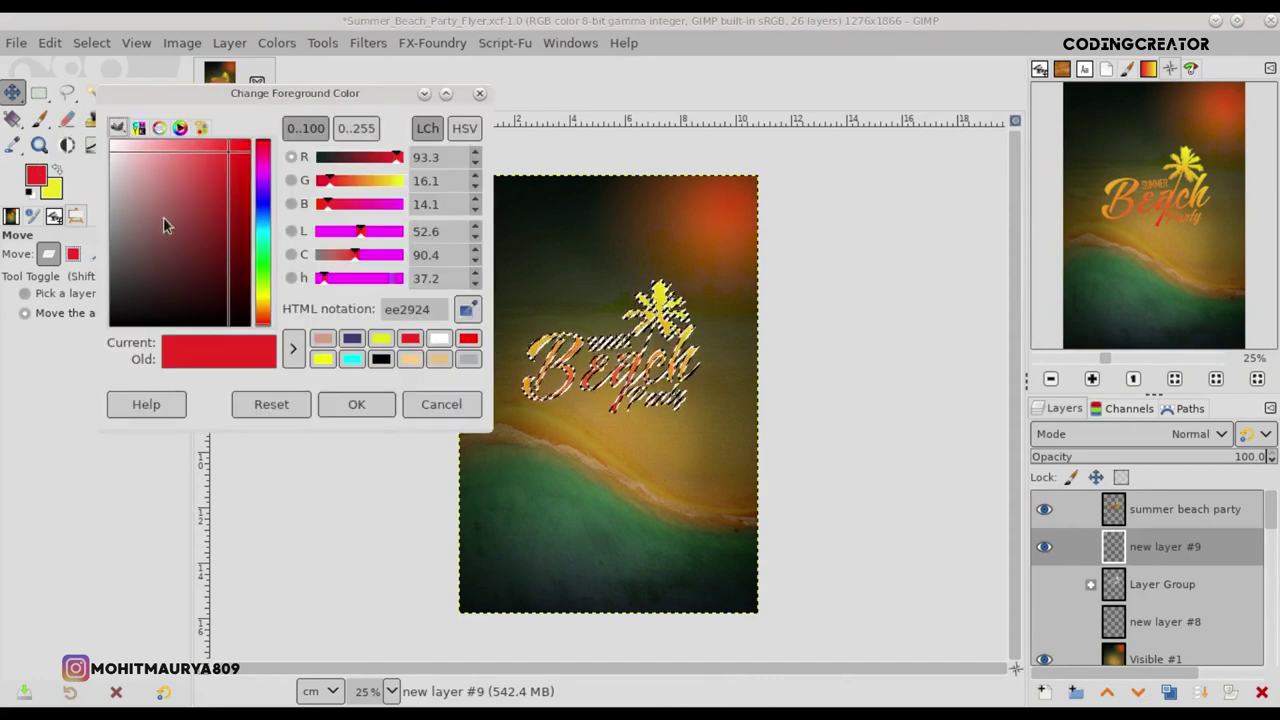
left_click_drag(163, 217, 77, 361)
left_click(343, 405)
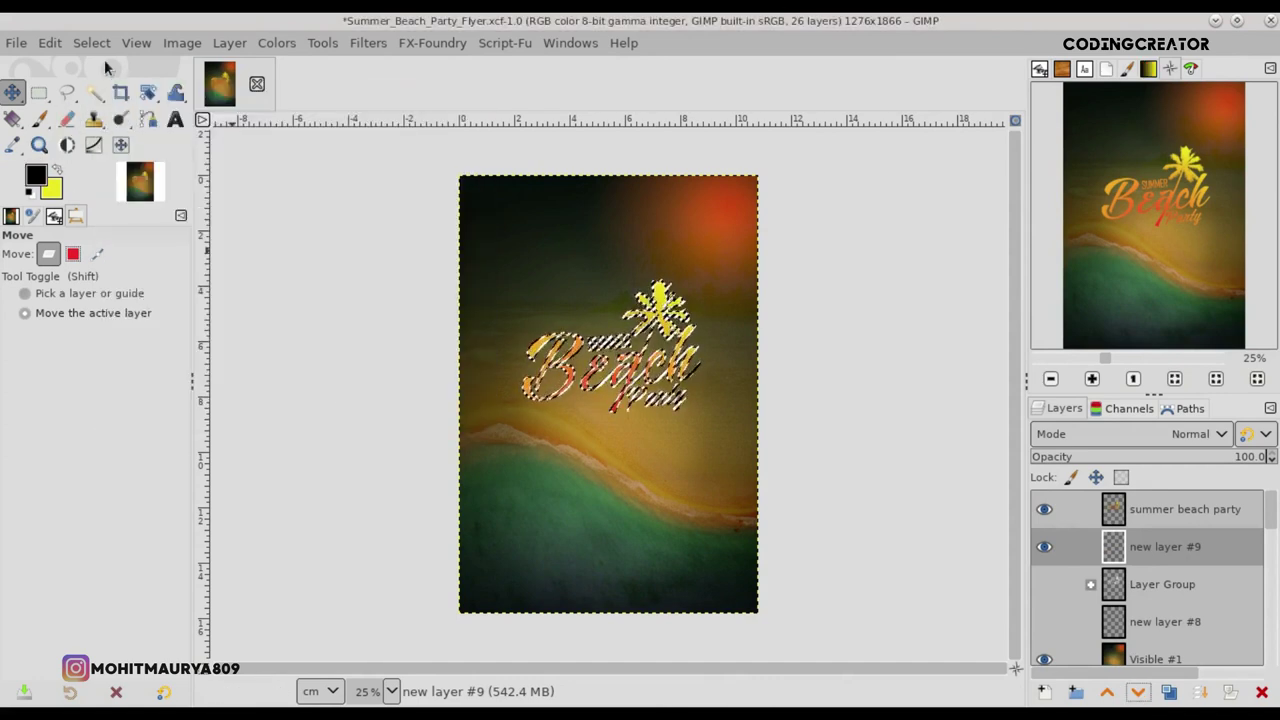
left_click(91, 43)
left_click(115, 320)
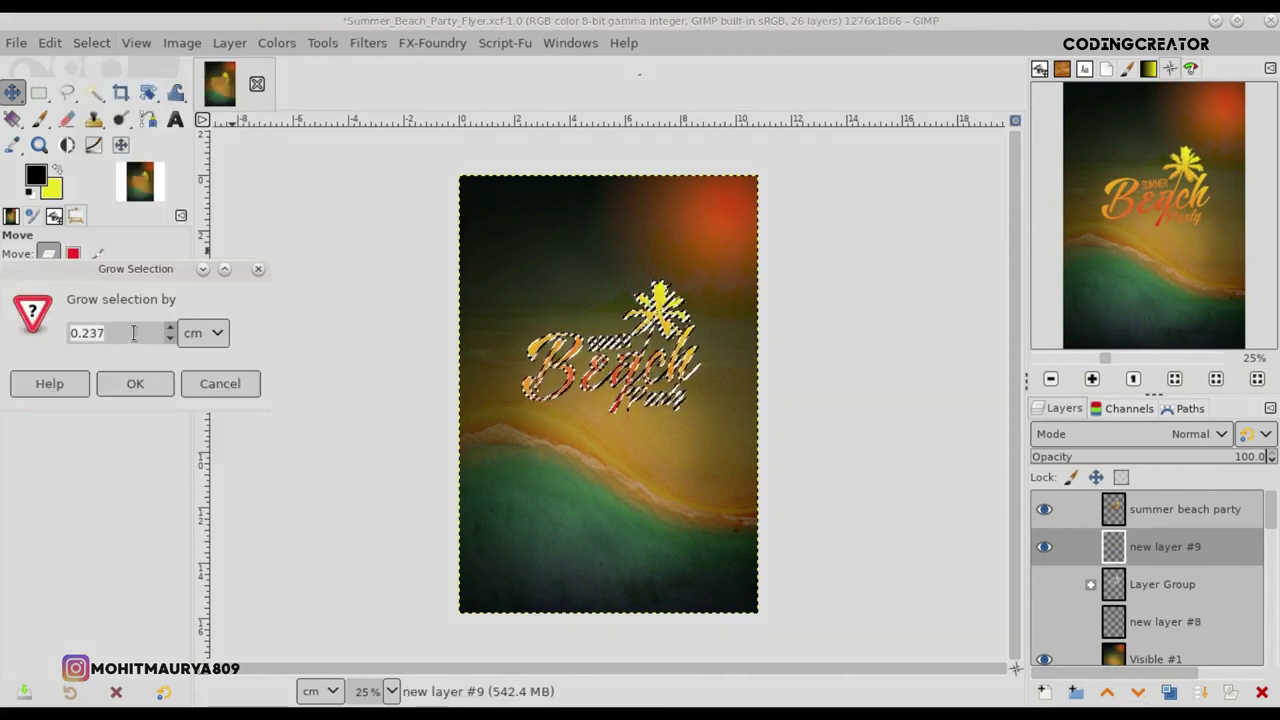
left_click(198, 340)
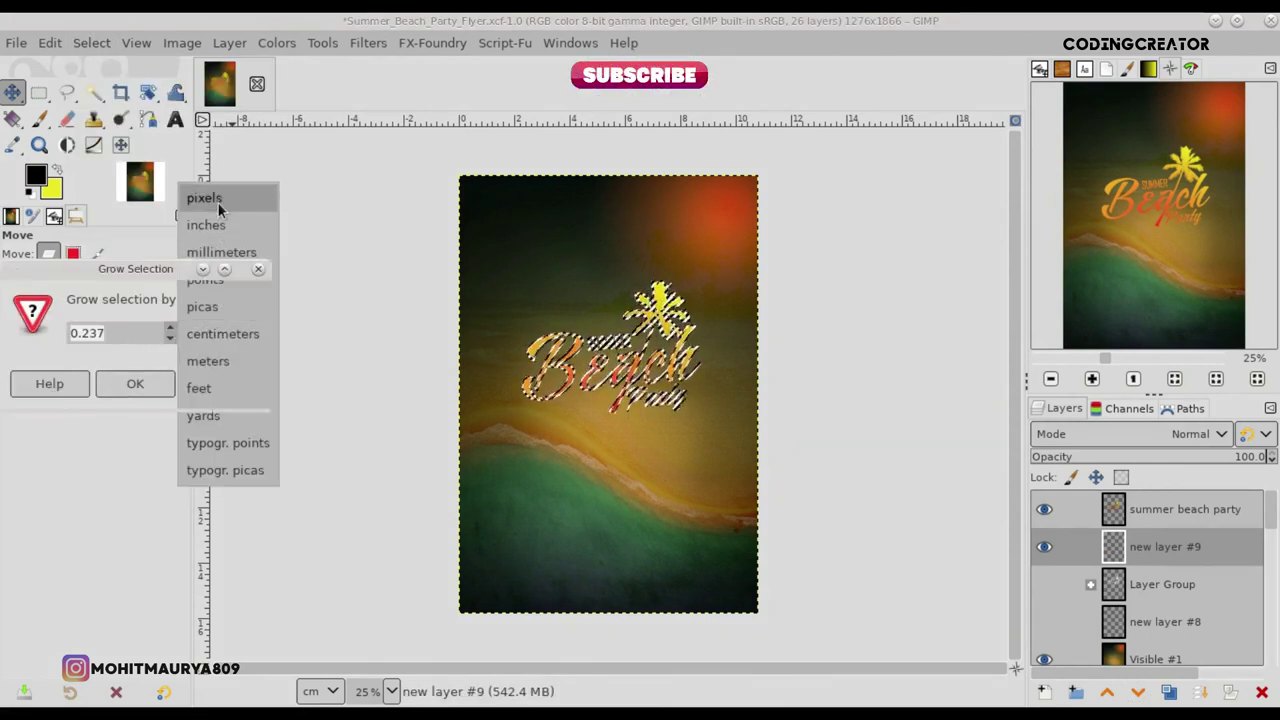
left_click(204, 197)
left_click(134, 385)
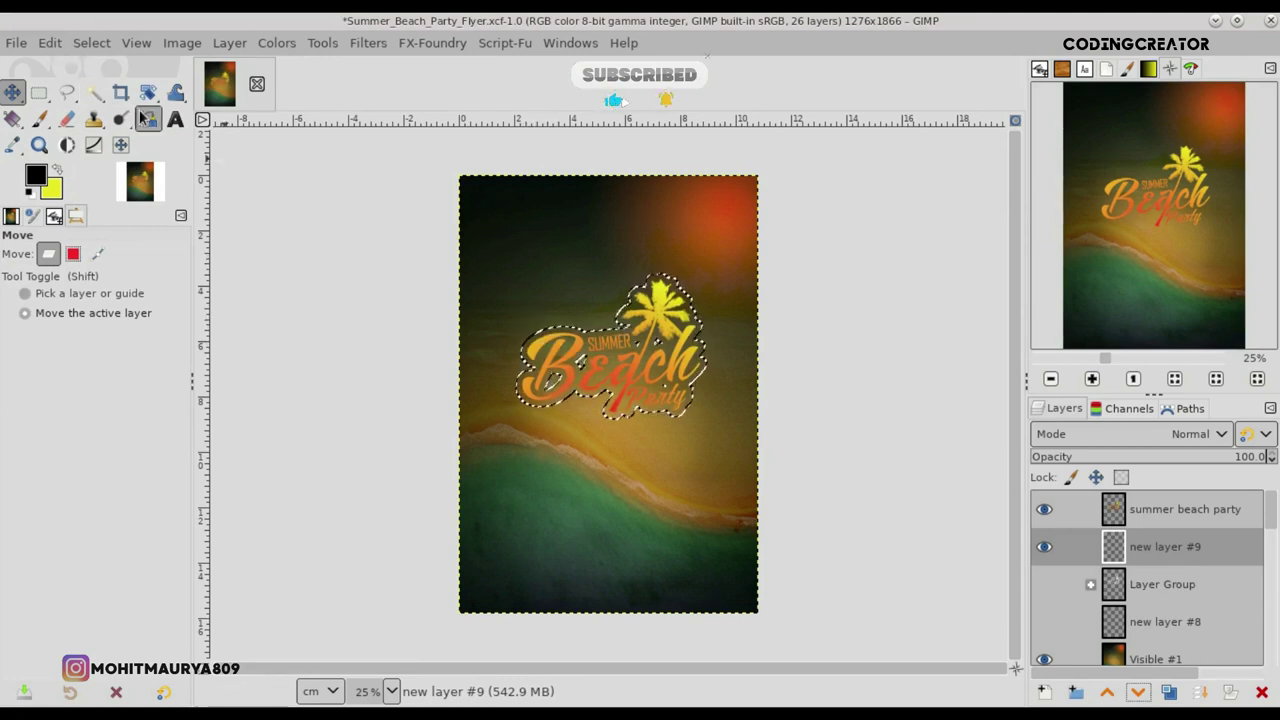
- Fill the grown selection black on layer #9, deselect, and check the outline
left_click(46, 43)
left_click(138, 426)
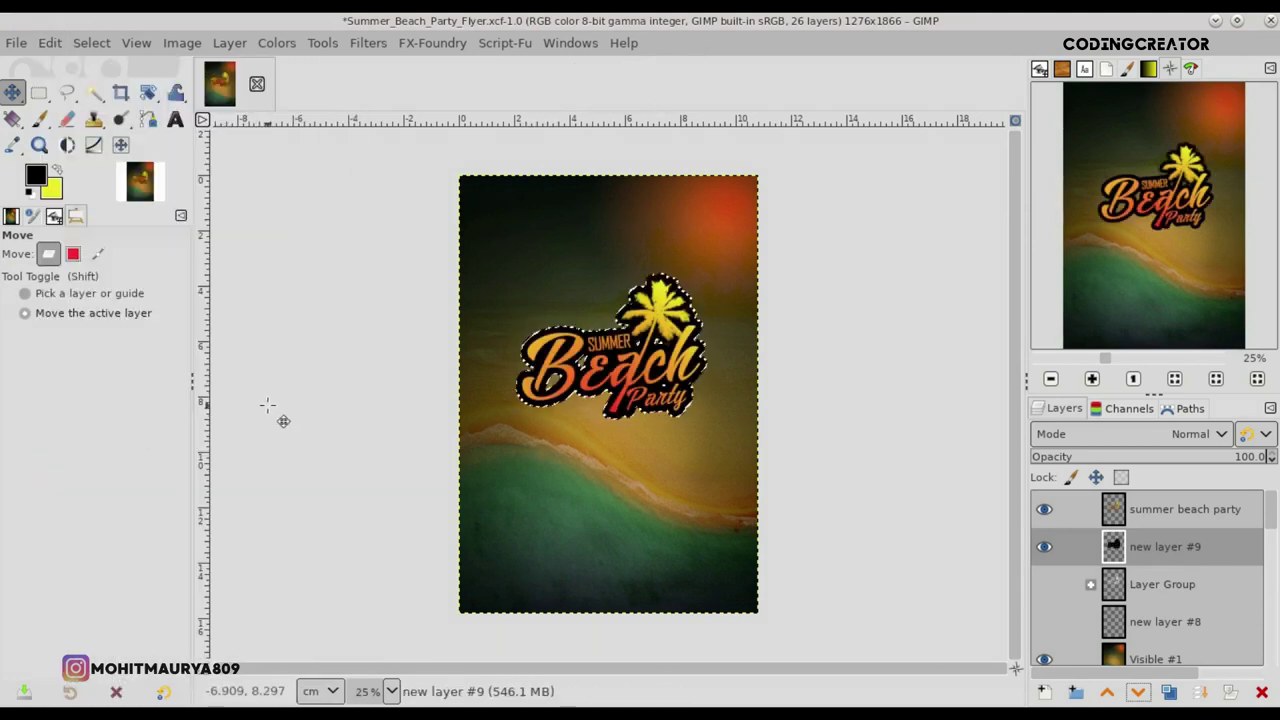
left_click(91, 43)
left_click(90, 91)
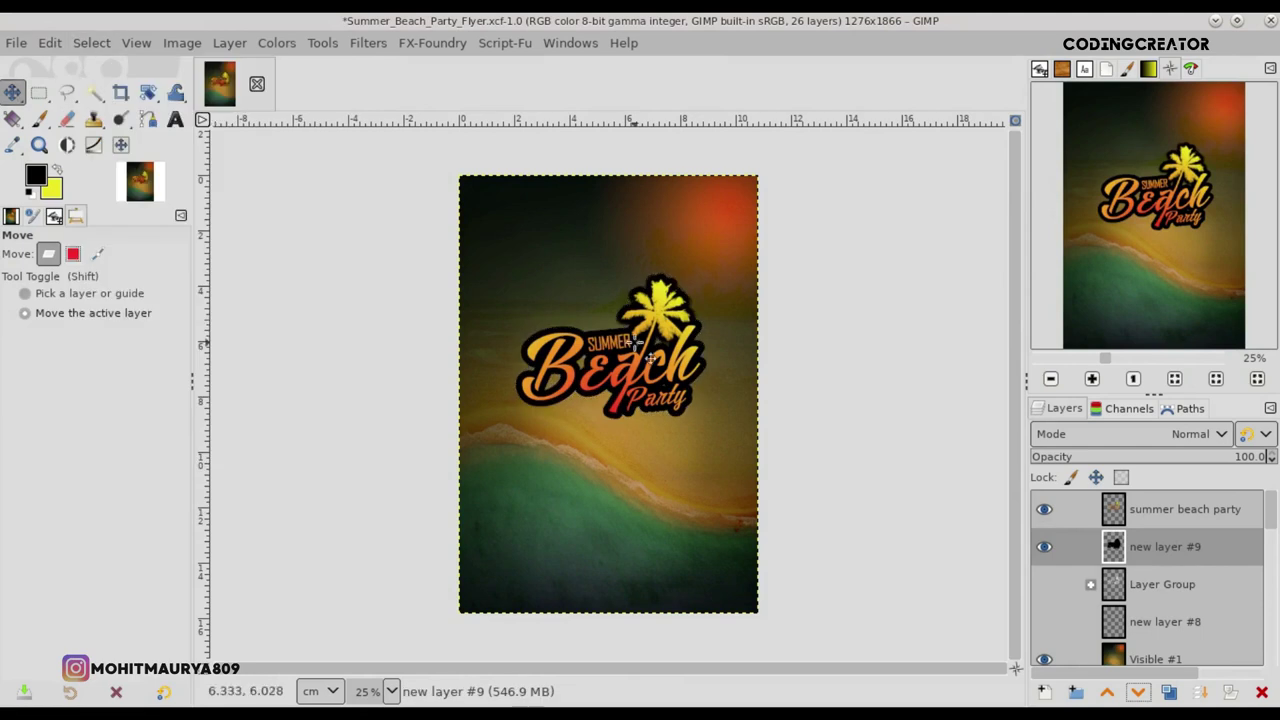
scroll(663, 352, "up", 2)
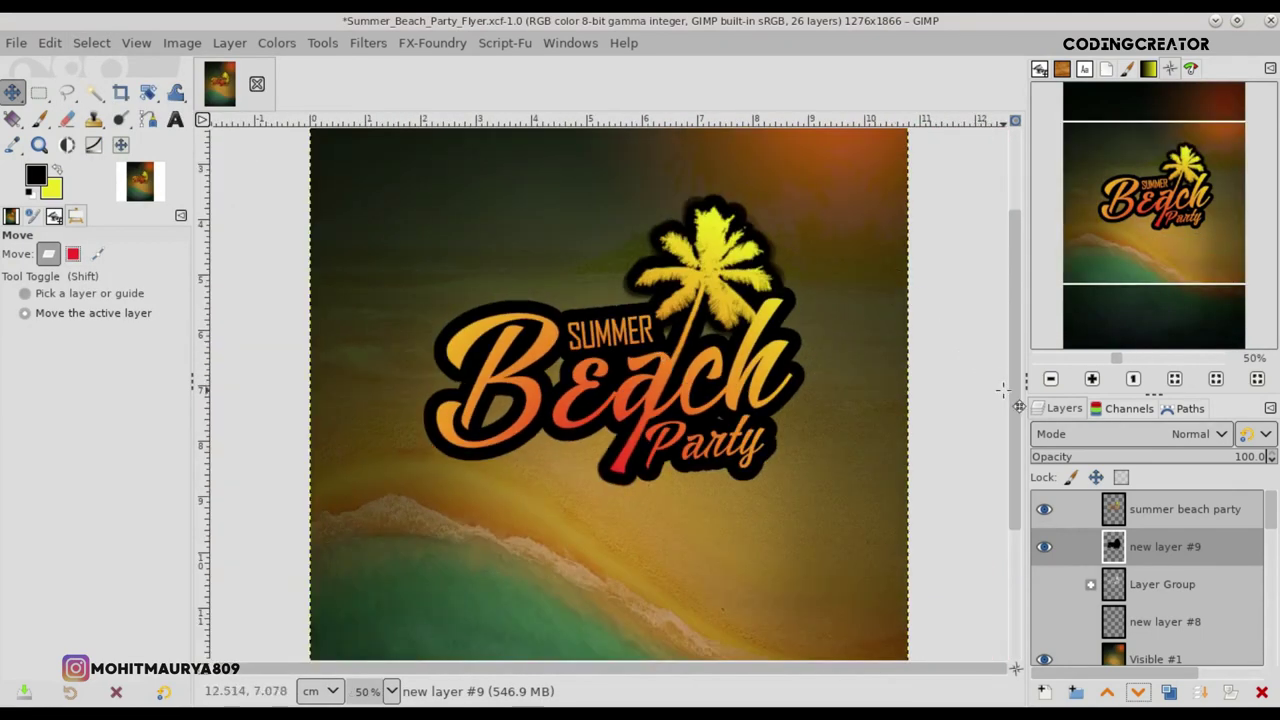
left_click(1043, 546)
left_click(1043, 546)
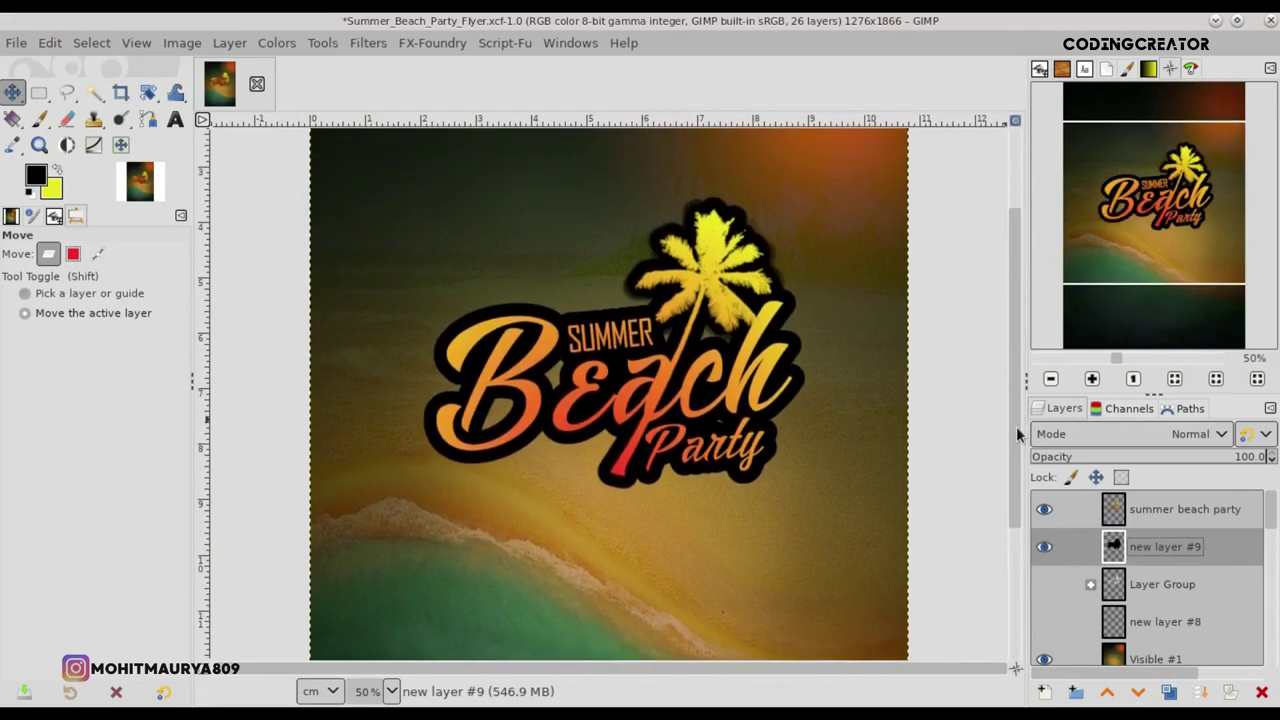
key("minus")
key("minus")
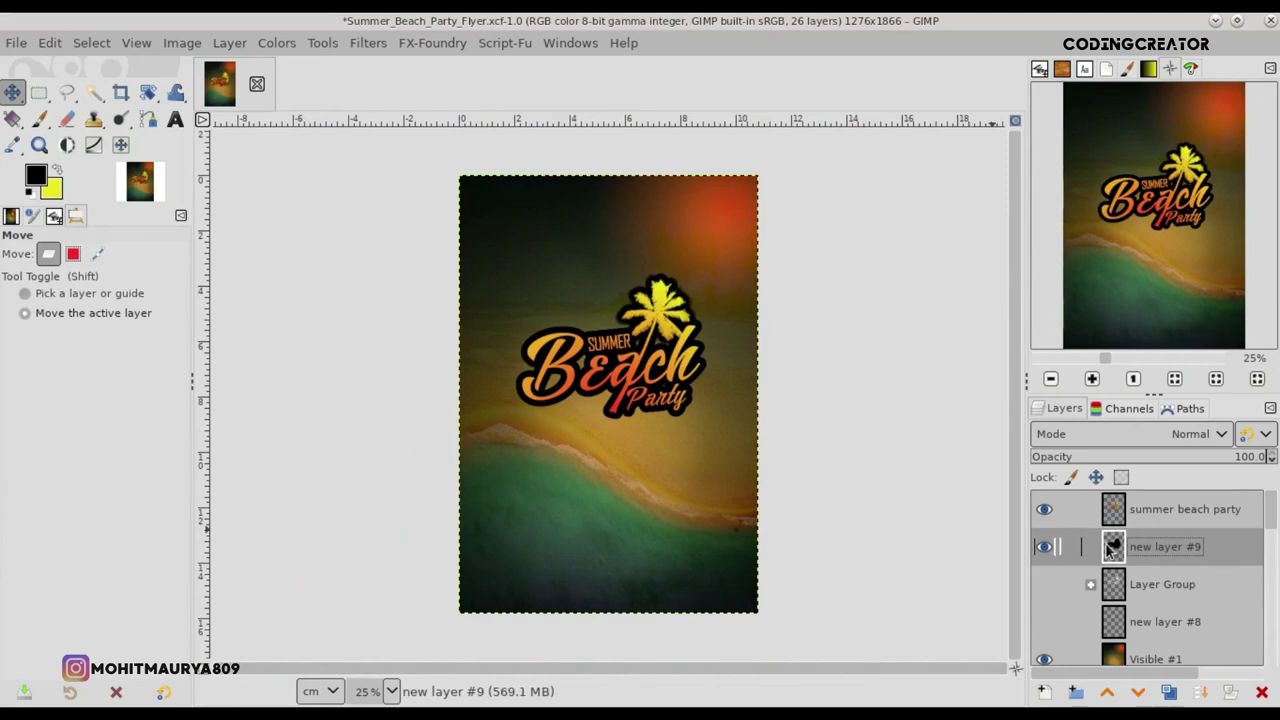
- Add new layer #10, load the logo's alpha as a selection, and make #10 active
left_click(1043, 692)
left_click(1134, 674)
left_click_drag(1130, 552, 1135, 600)
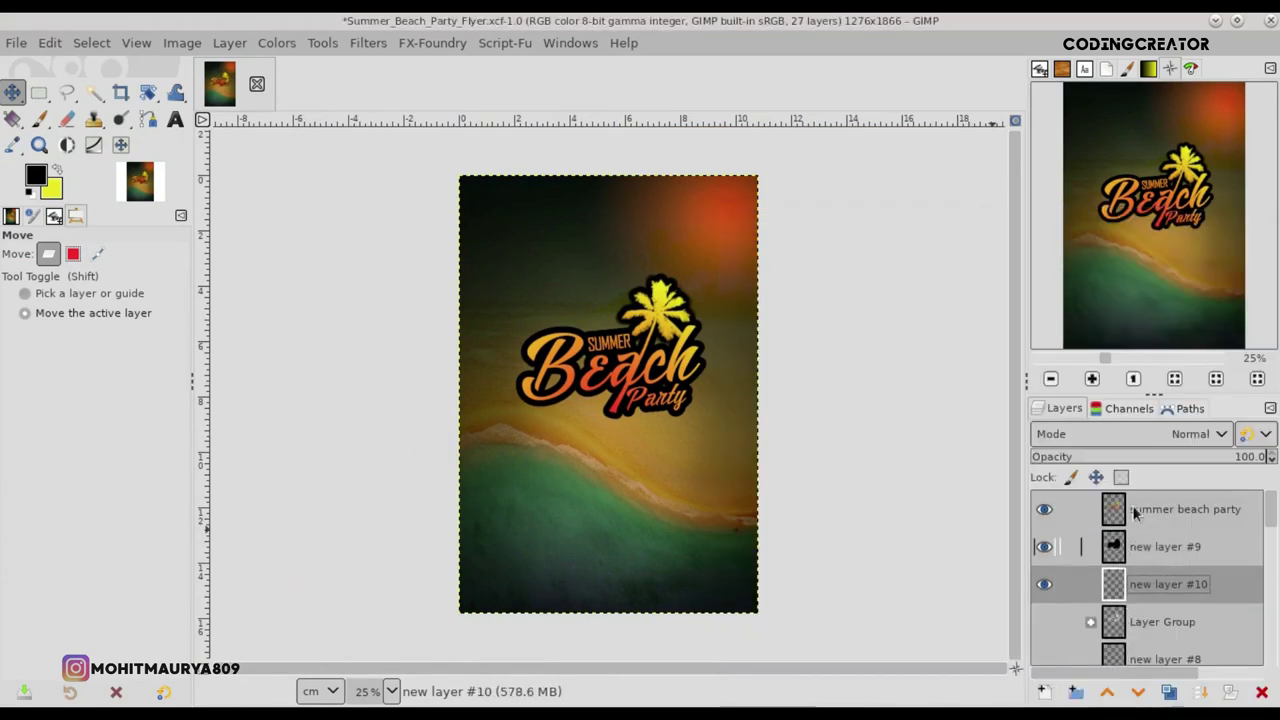
left_click(1134, 508)
right_click(1136, 509)
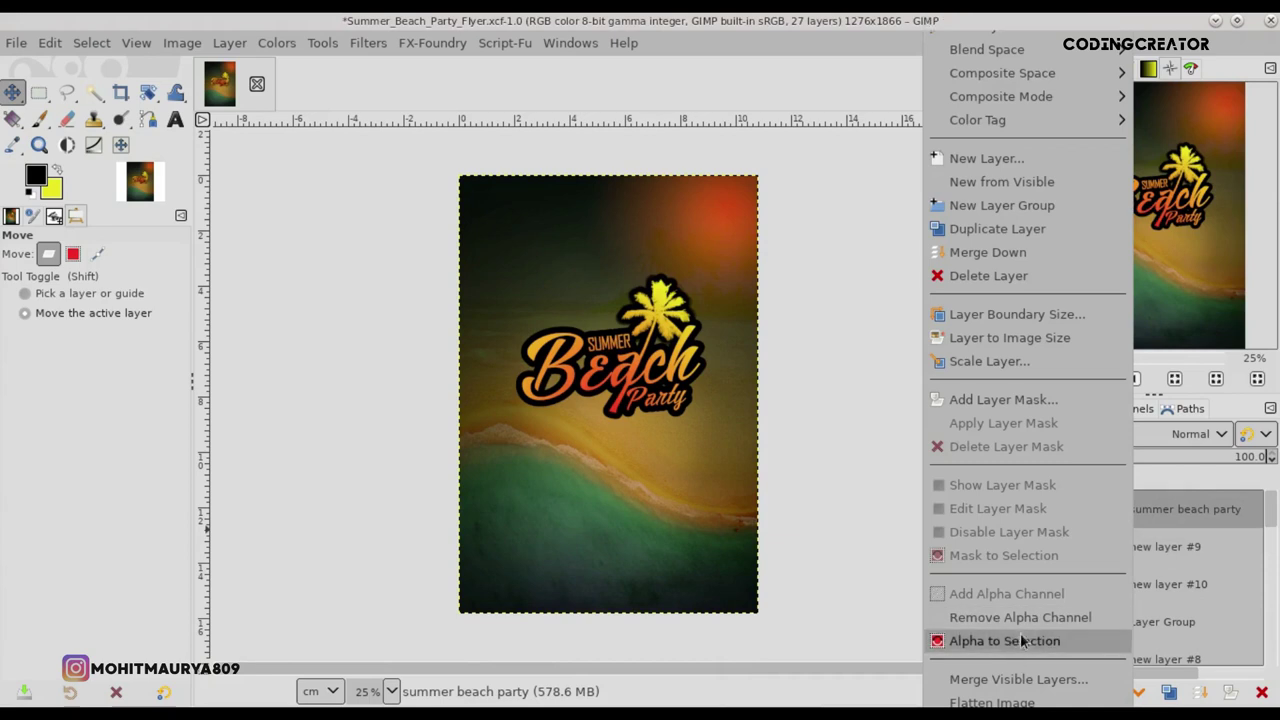
left_click(1018, 642)
left_click(1168, 584)
- Grow the logo selection by 28 pixels
left_click(90, 42)
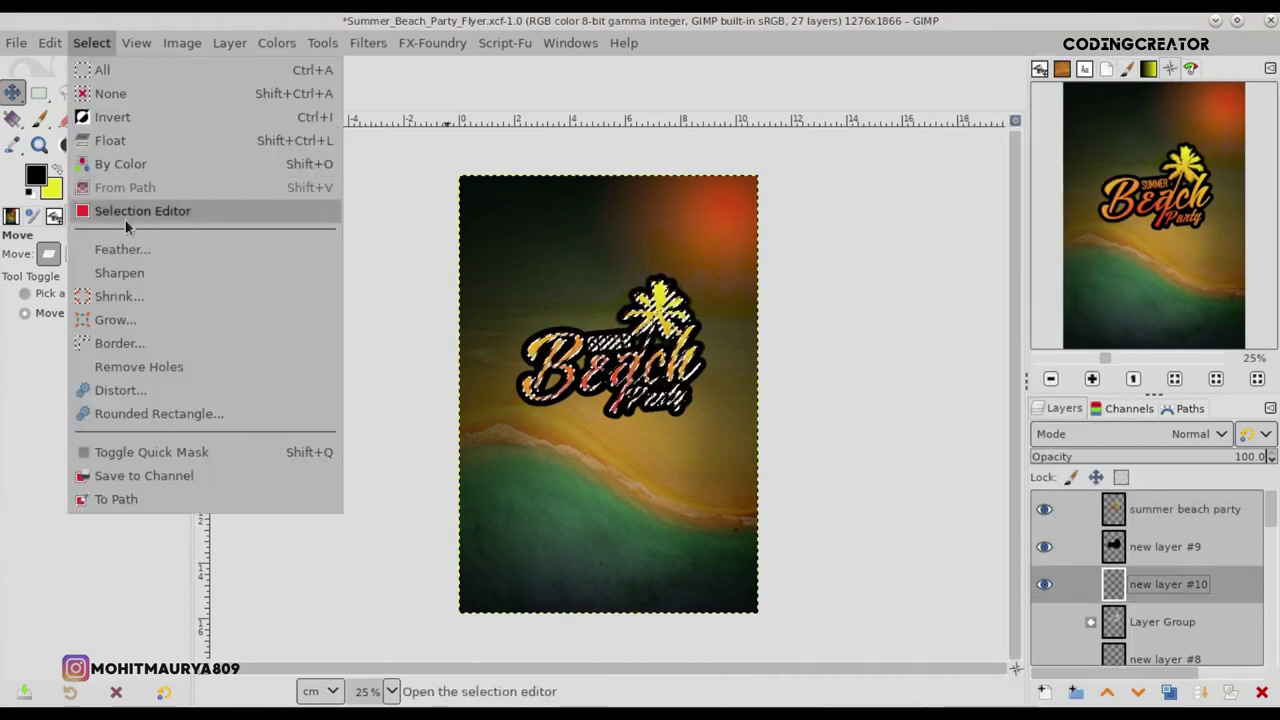
left_click(125, 320)
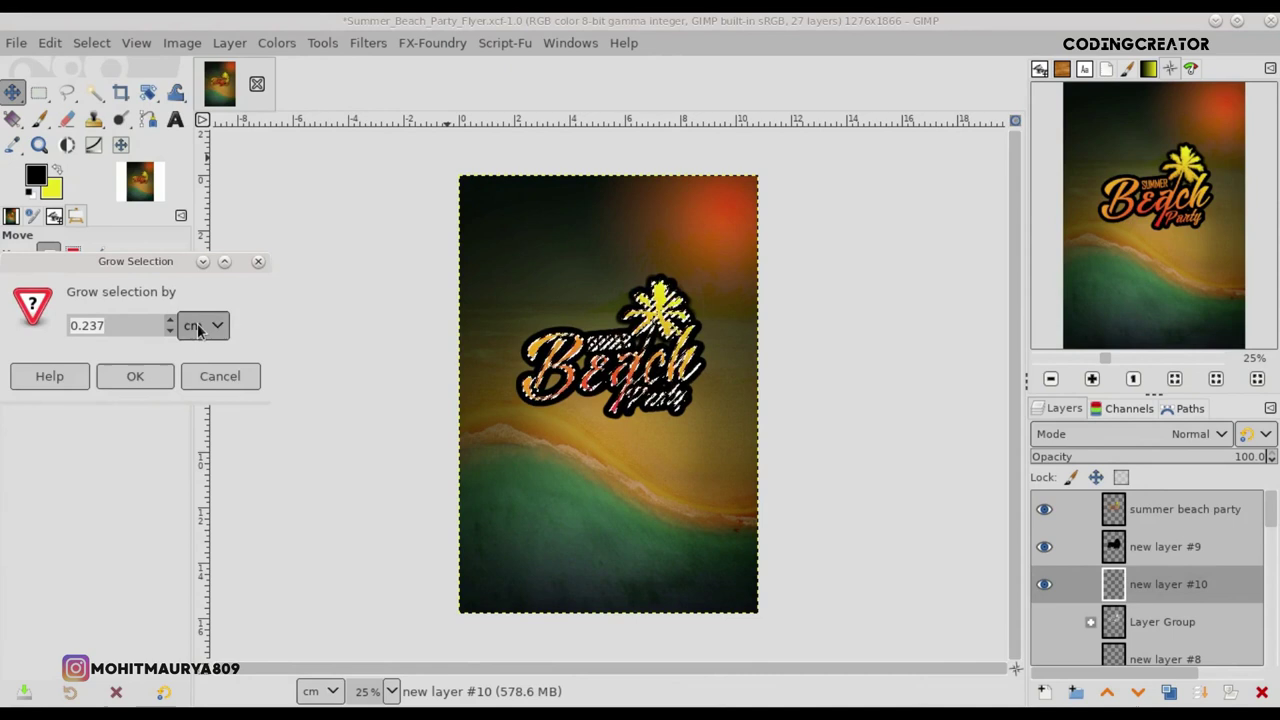
left_click(204, 325)
left_click(210, 191)
left_click(135, 376)
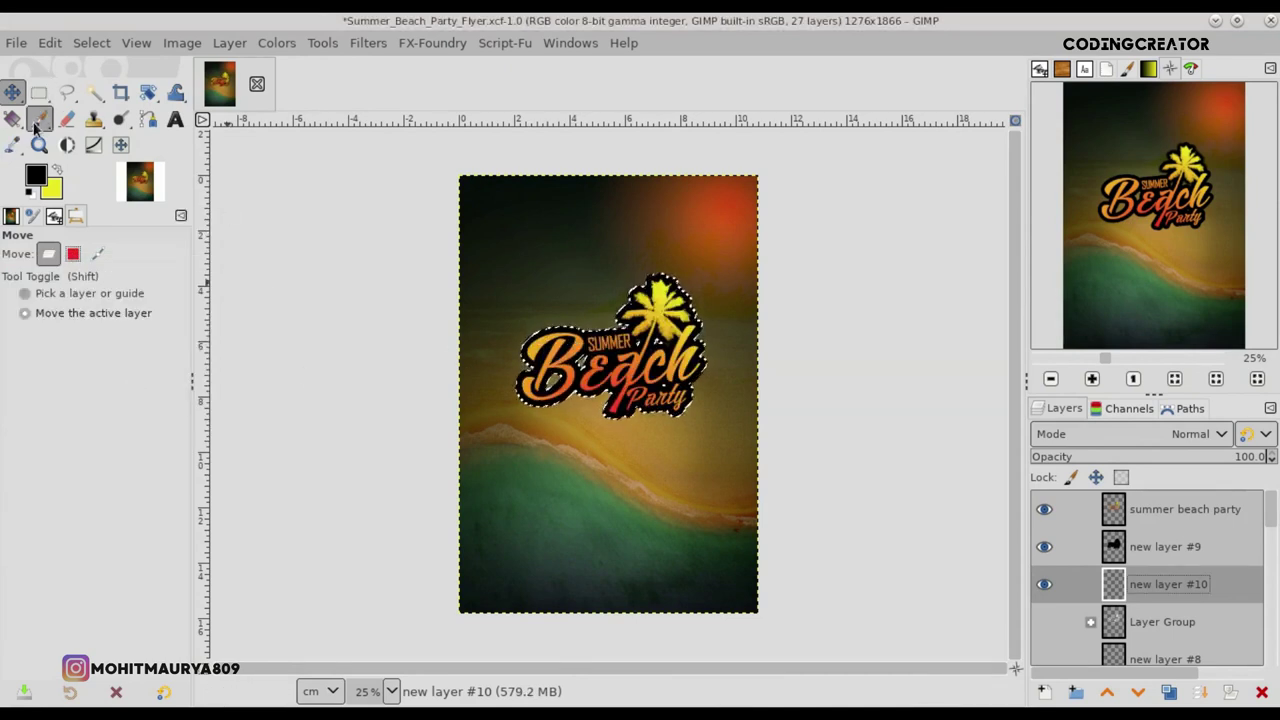
- Set up a radial gradient with a dark purple foreground and peach background
left_click(12, 118)
left_click(36, 178)
left_click(380, 338)
left_click(356, 404)
left_click(52, 188)
left_click(428, 338)
left_click(357, 404)
left_click(160, 375)
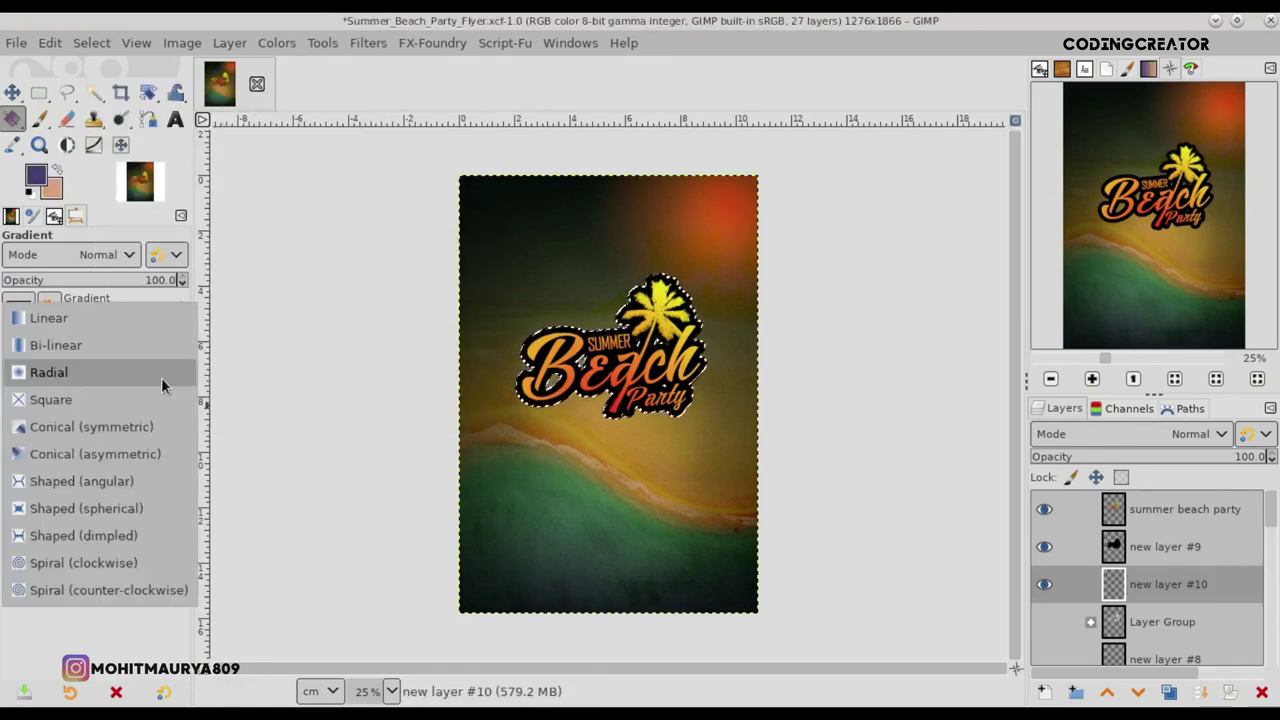
left_click(161, 377)
- Draw and apply the radial purple-to-peach gradient across the logo outline on layer #10
key("shift+2")
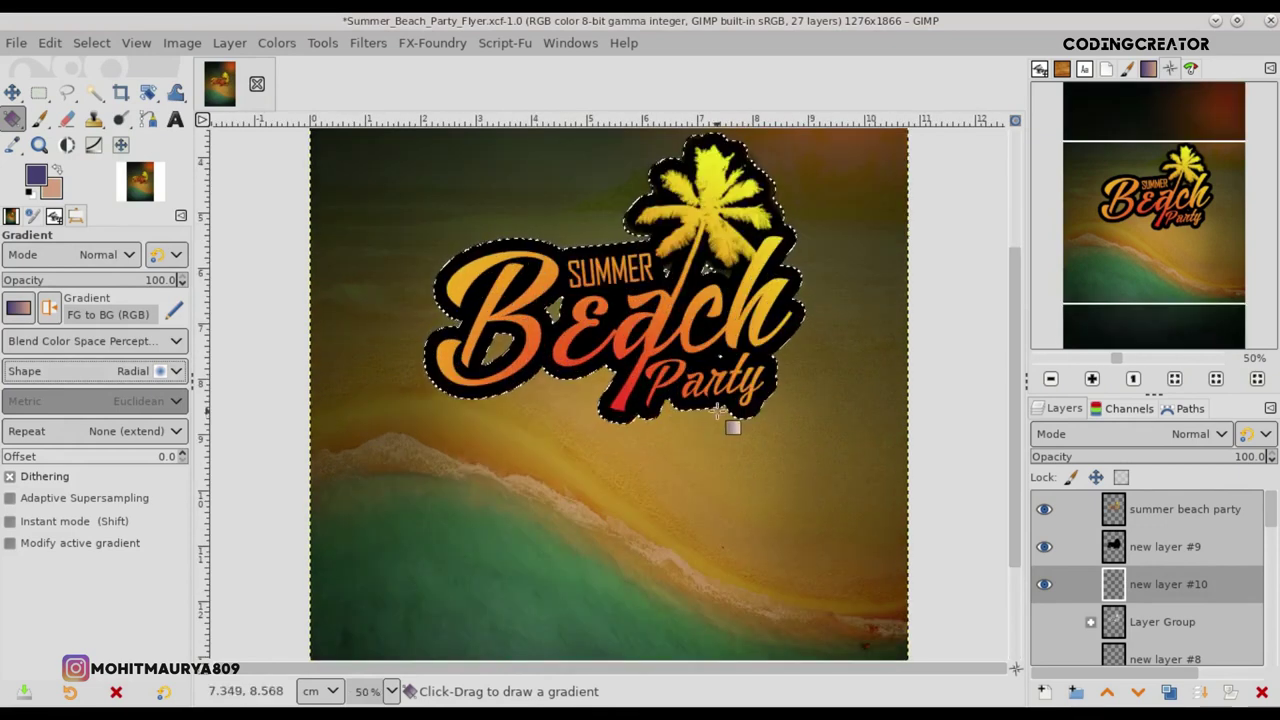
left_click_drag(1140, 545, 1140, 548)
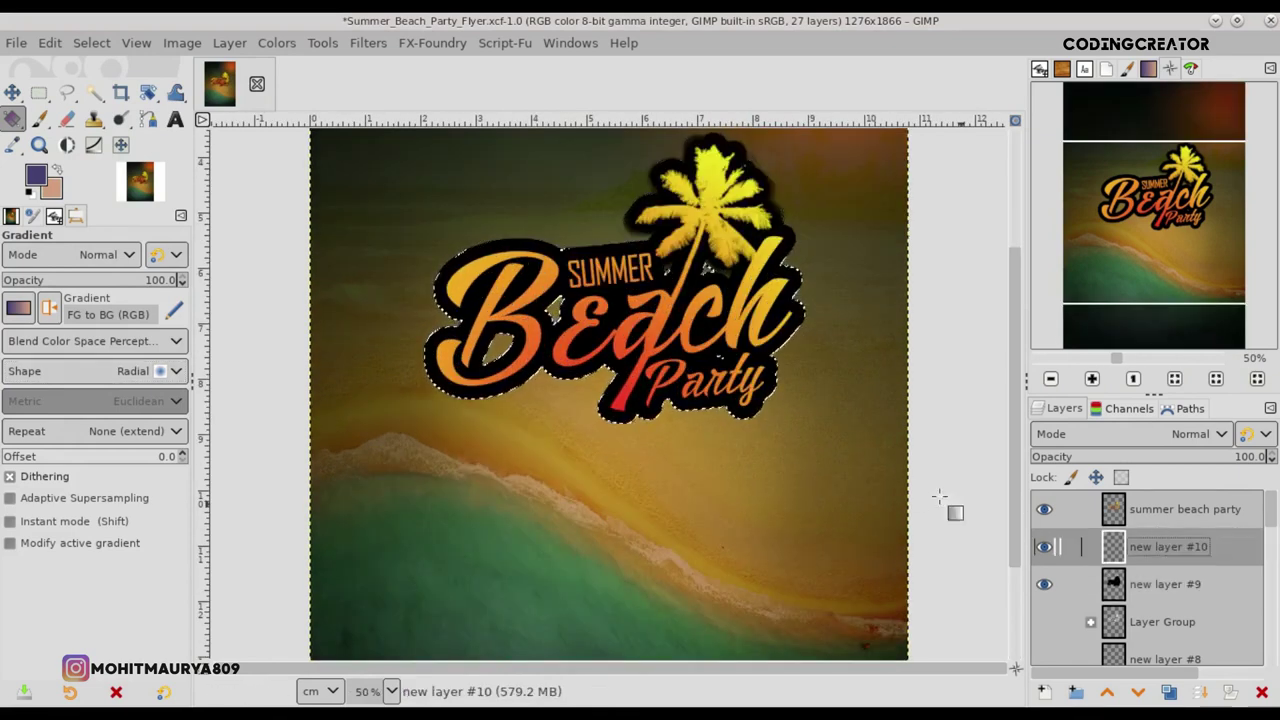
mouse_move(762, 423)
left_mouse_down()
mouse_move(542, 147)
mouse_move(491, 118)
left_mouse_up()
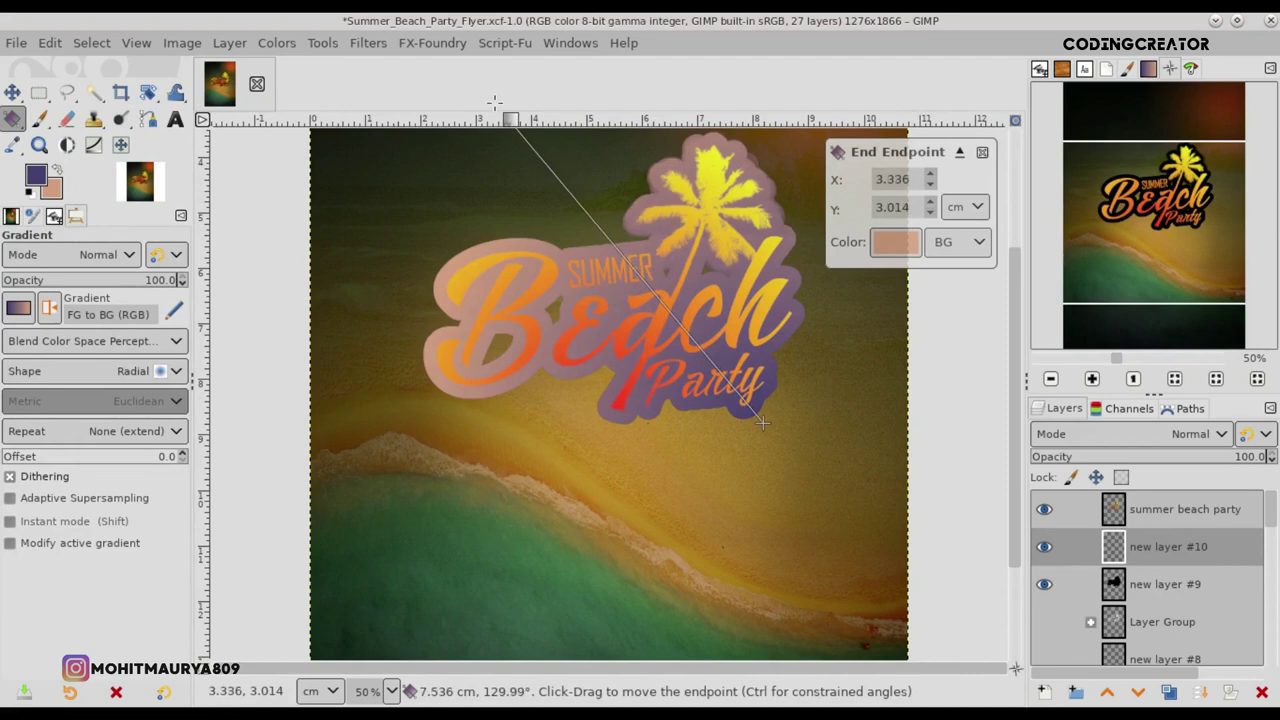
left_click_drag(764, 426, 754, 438)
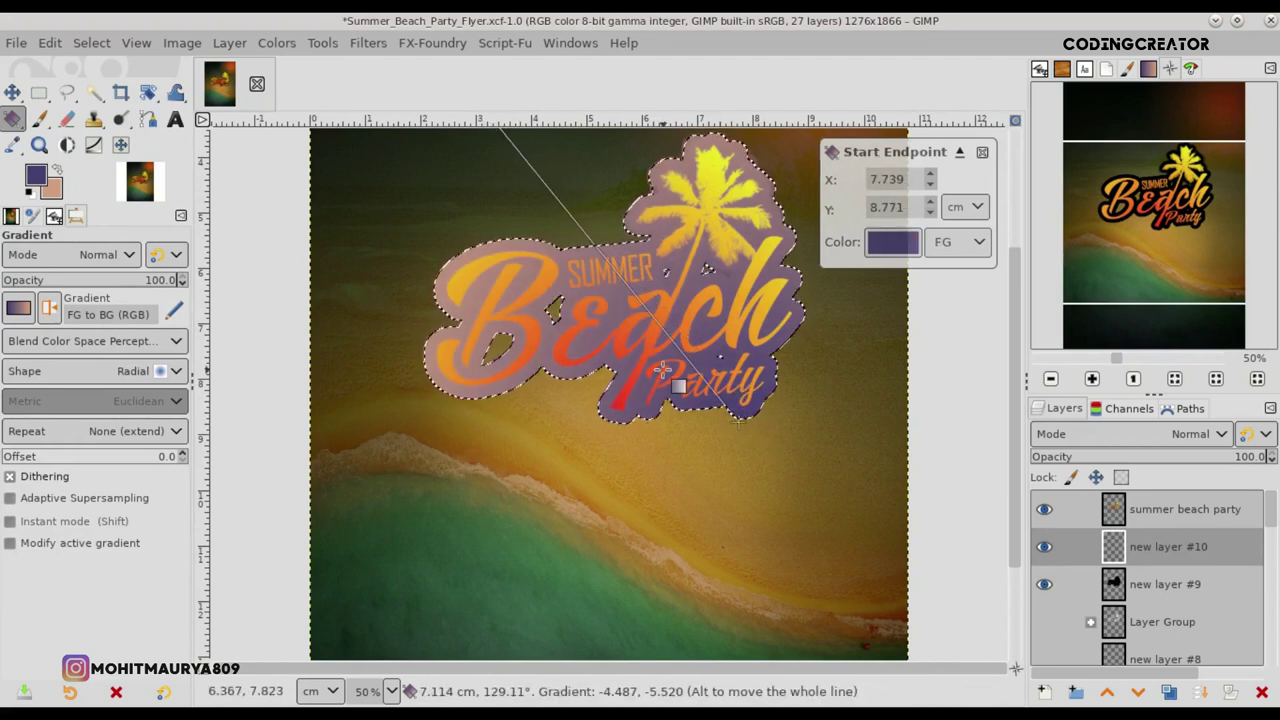
key("minus")
left_click_drag(529, 201, 542, 207)
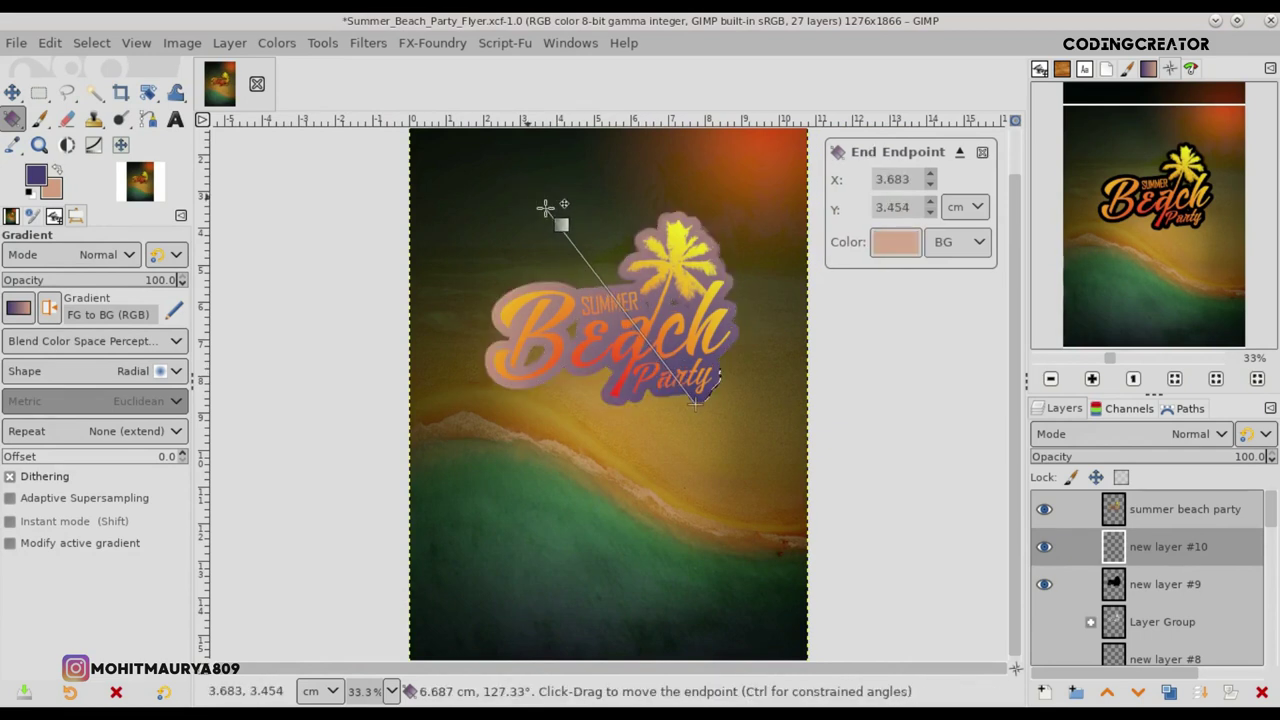
key("Return")
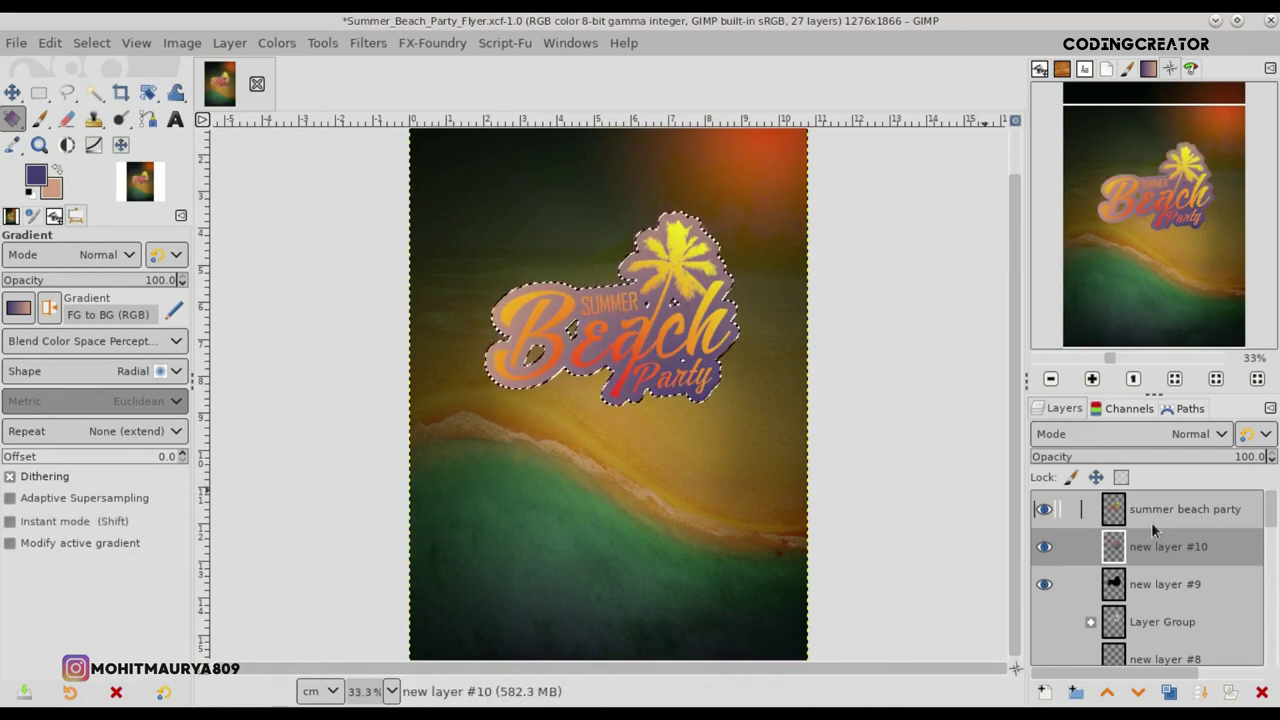
- Deselect, move layer #10 below #9, and lower #9's opacity to 75
left_click(106, 44)
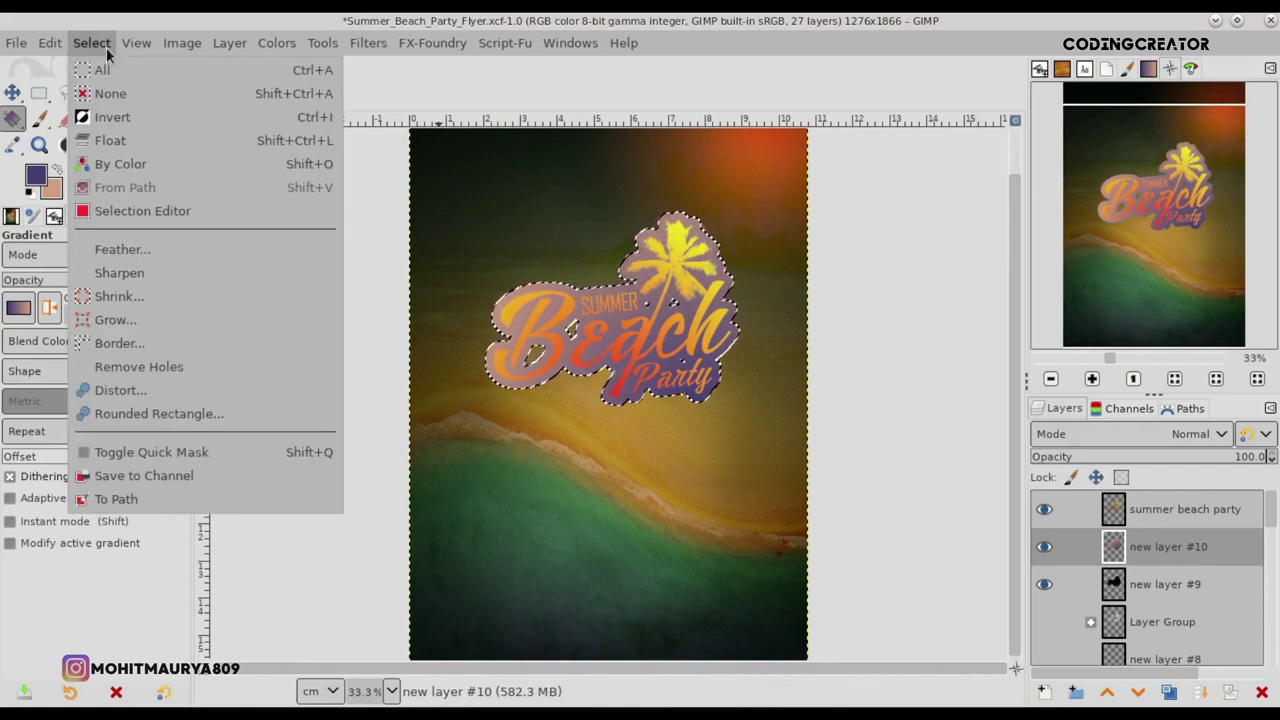
left_click(100, 89)
left_click(10, 93)
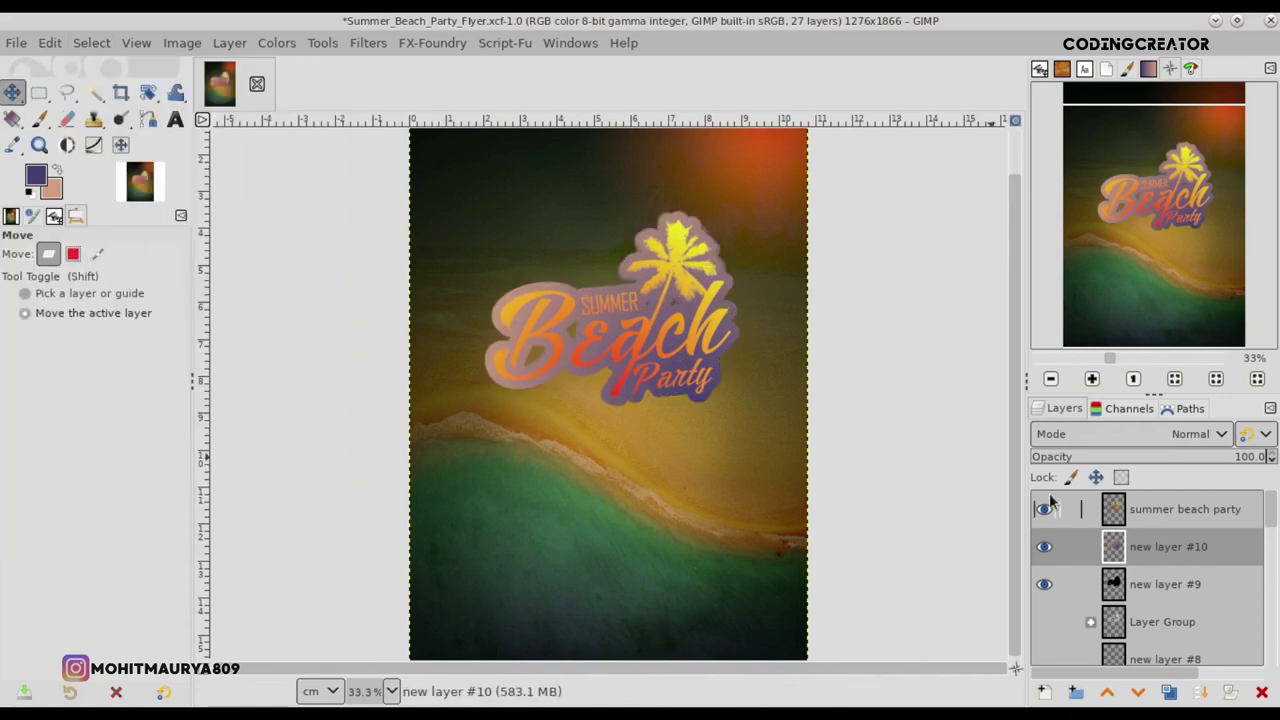
left_click_drag(1139, 547, 1150, 595)
left_click(1149, 555)
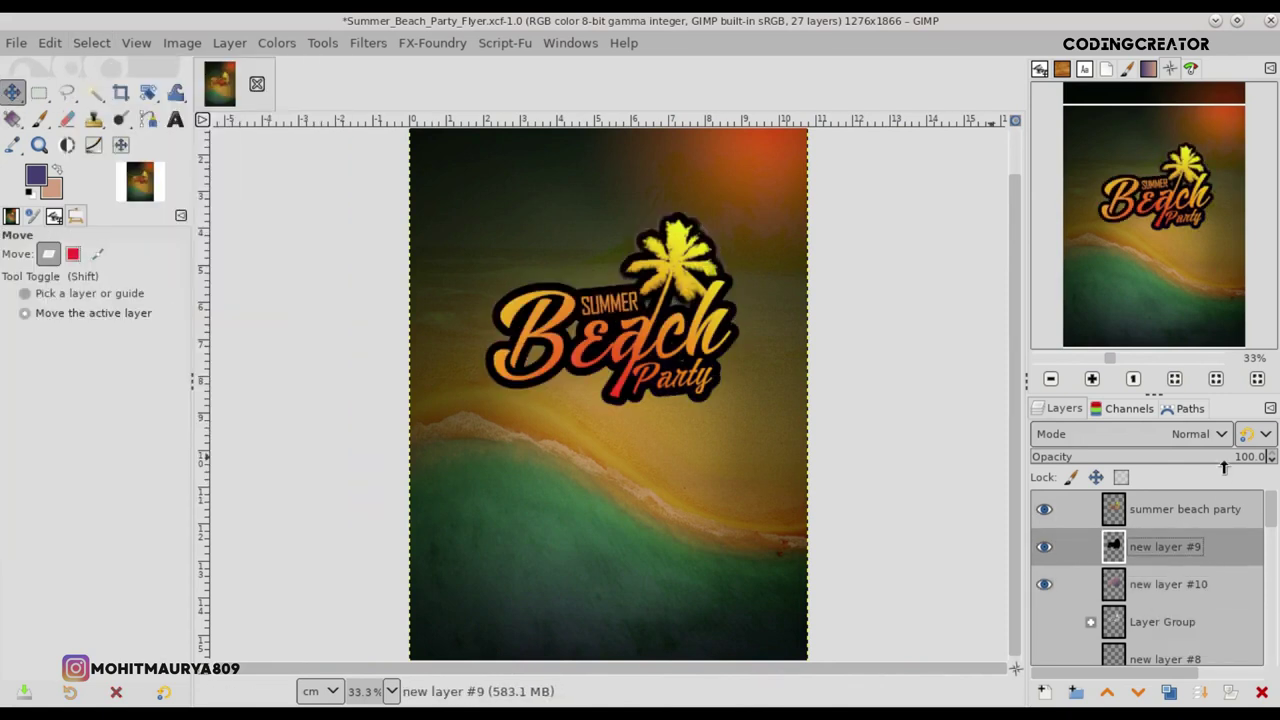
left_click_drag(1223, 467, 1201, 464)
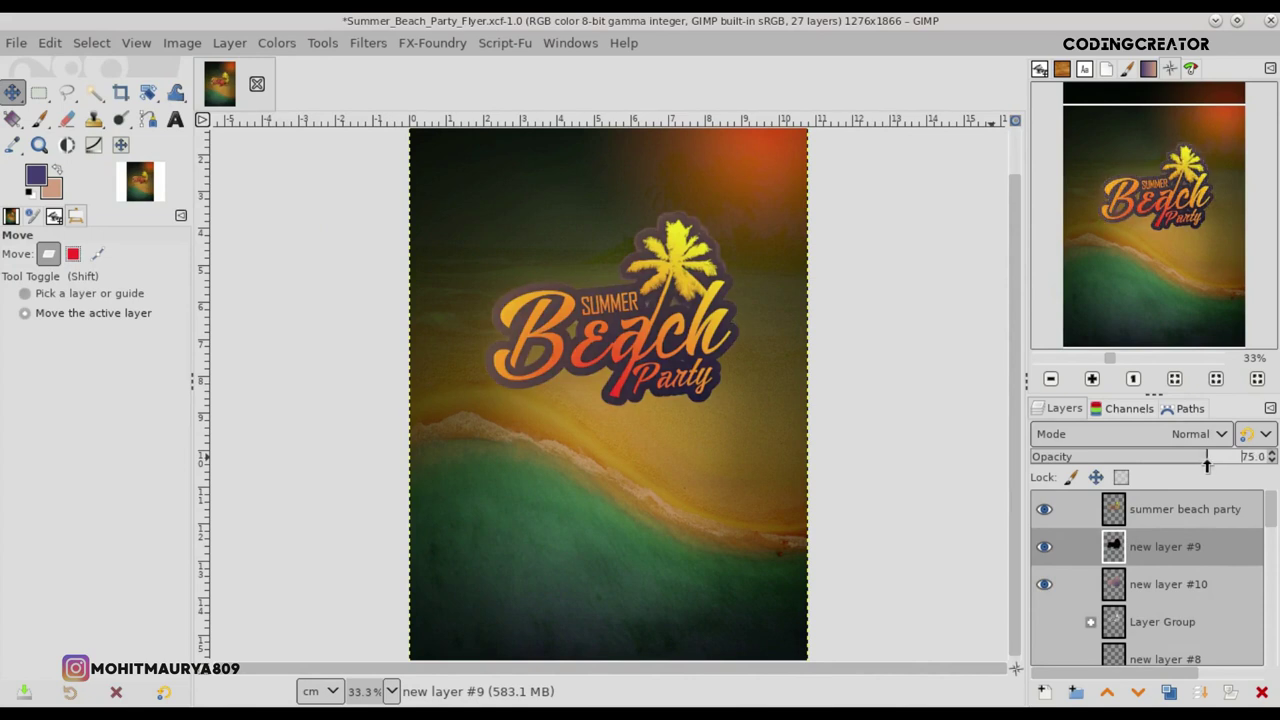
- Set layer #10's blend mode to HSL Color
left_click(1204, 580)
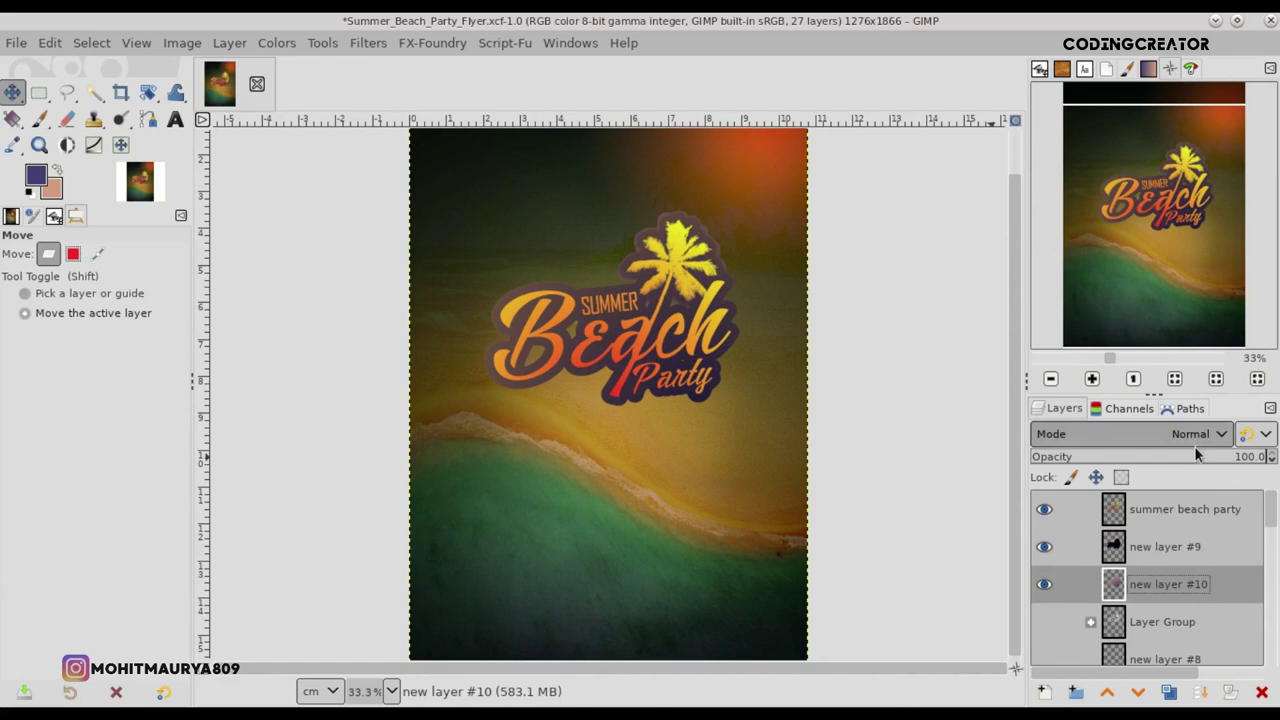
left_click(1194, 440)
scroll(1168, 570, "down", 5)
scroll(1168, 570, "down", 3)
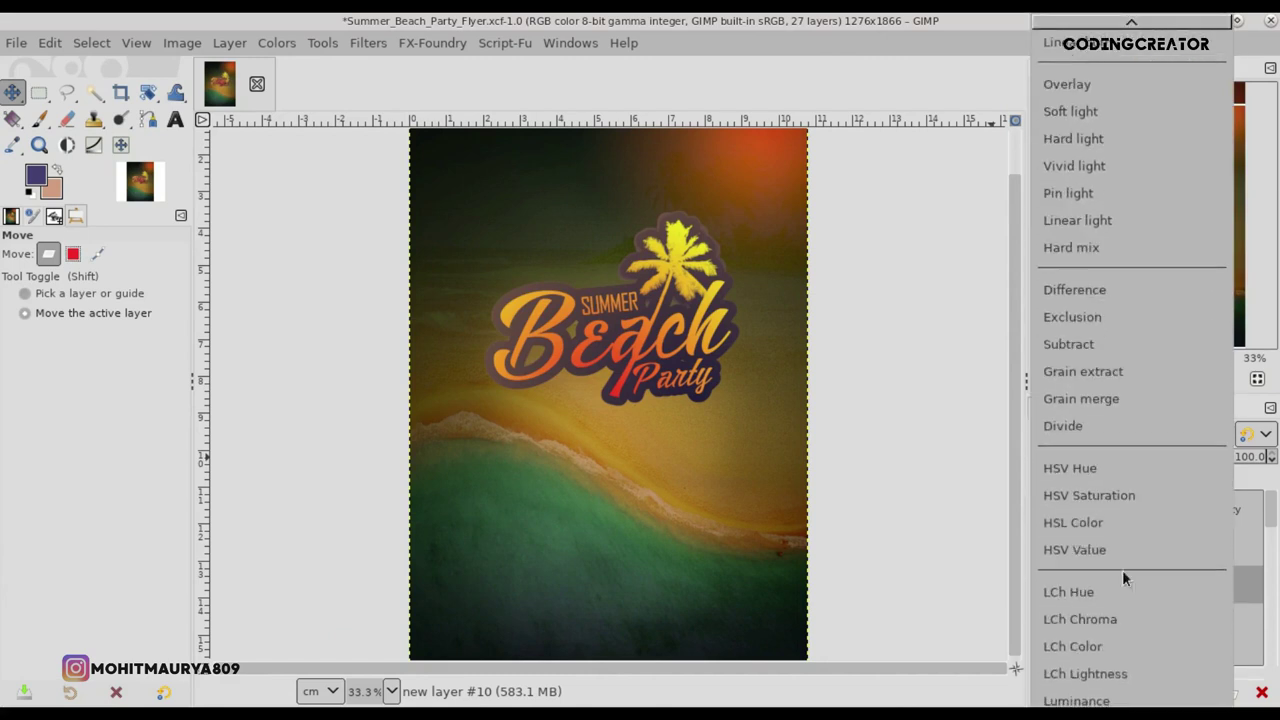
left_click(1114, 520)
scroll(903, 393, "down", 1)
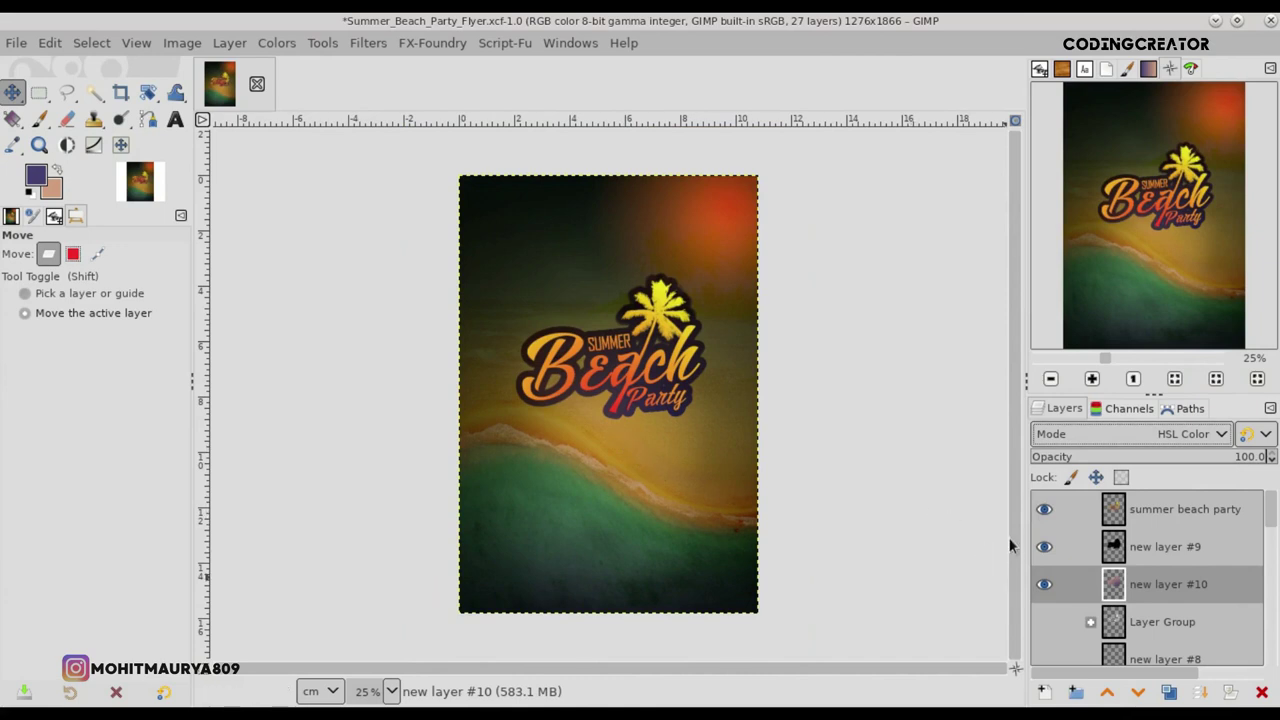
scroll(885, 658, "up", 1)
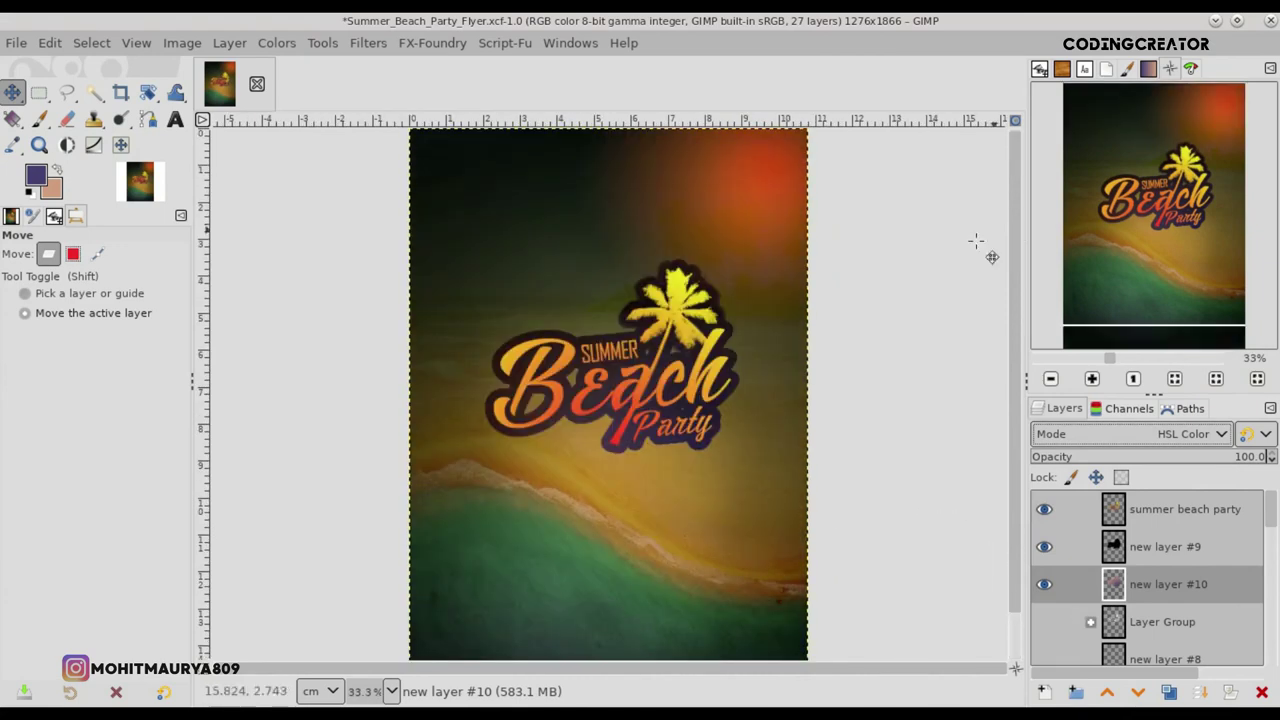
scroll(912, 292, "down", 1)
key("shift+ctrl+j")
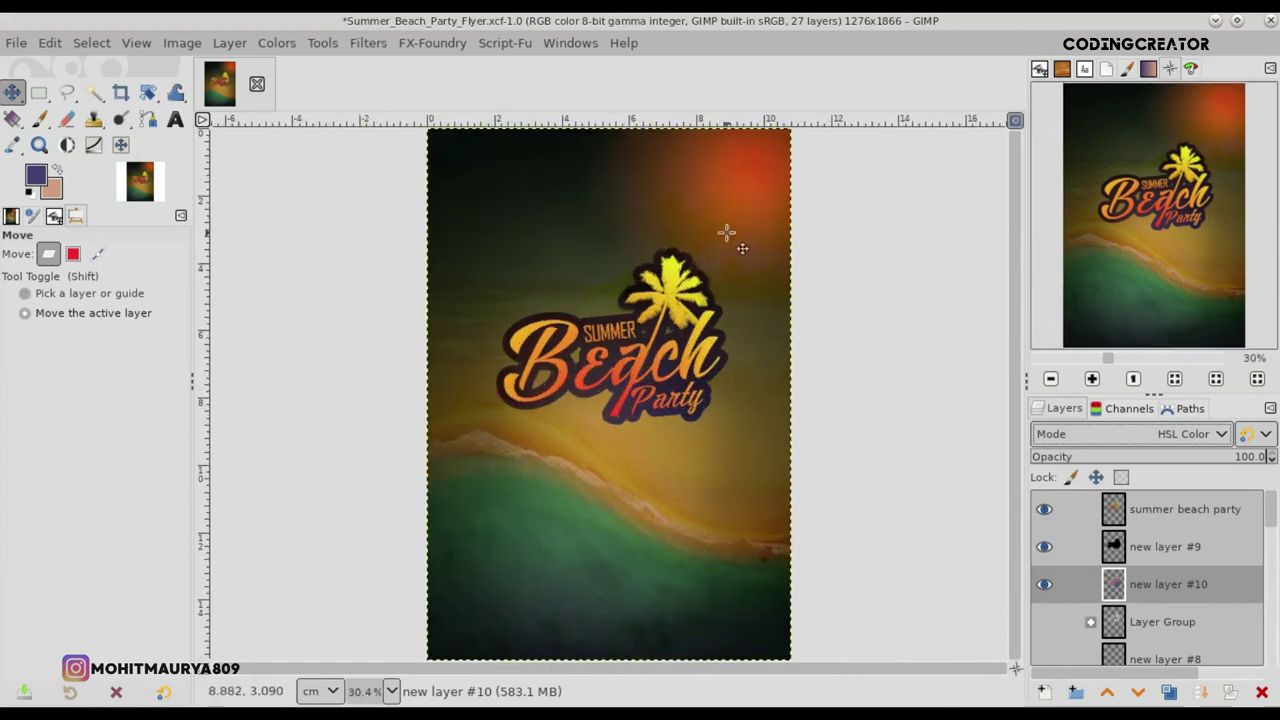
left_click(1110, 516)
- Load the logo's alpha as a selection and add new layer #11, deleting an accidental Visible layer
right_click(1110, 510)
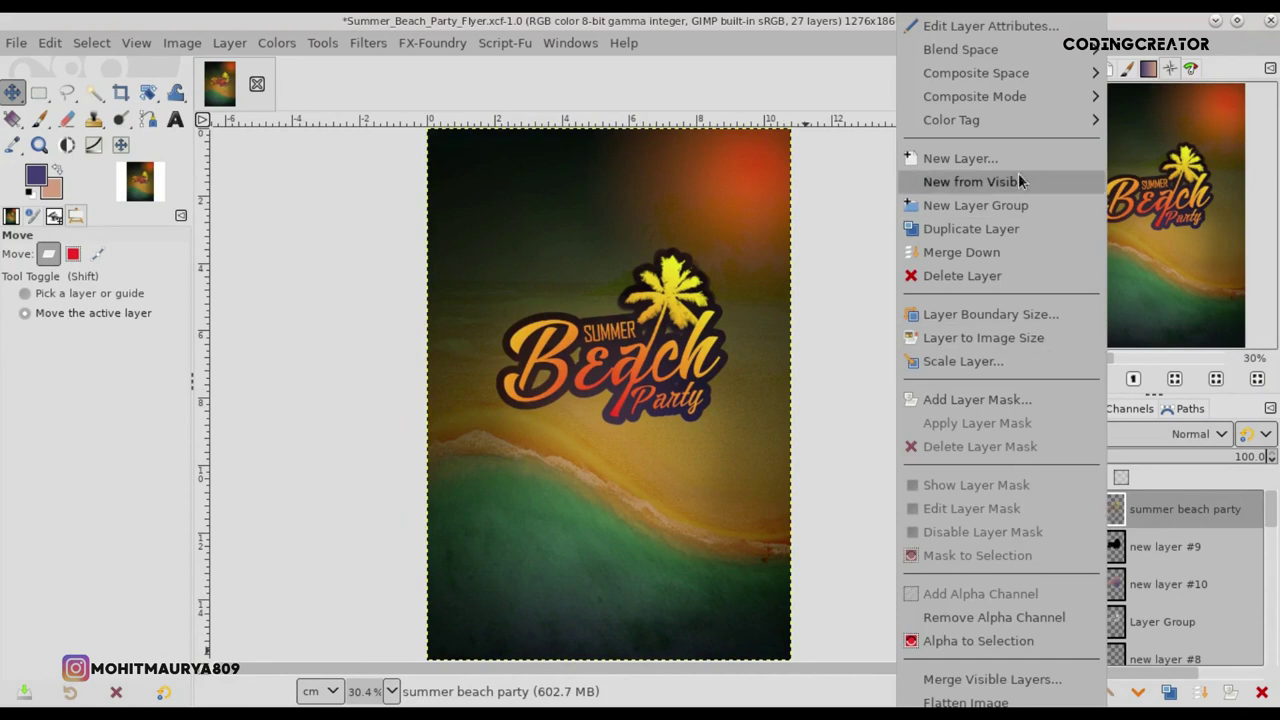
left_click(1023, 183)
left_click(1263, 692)
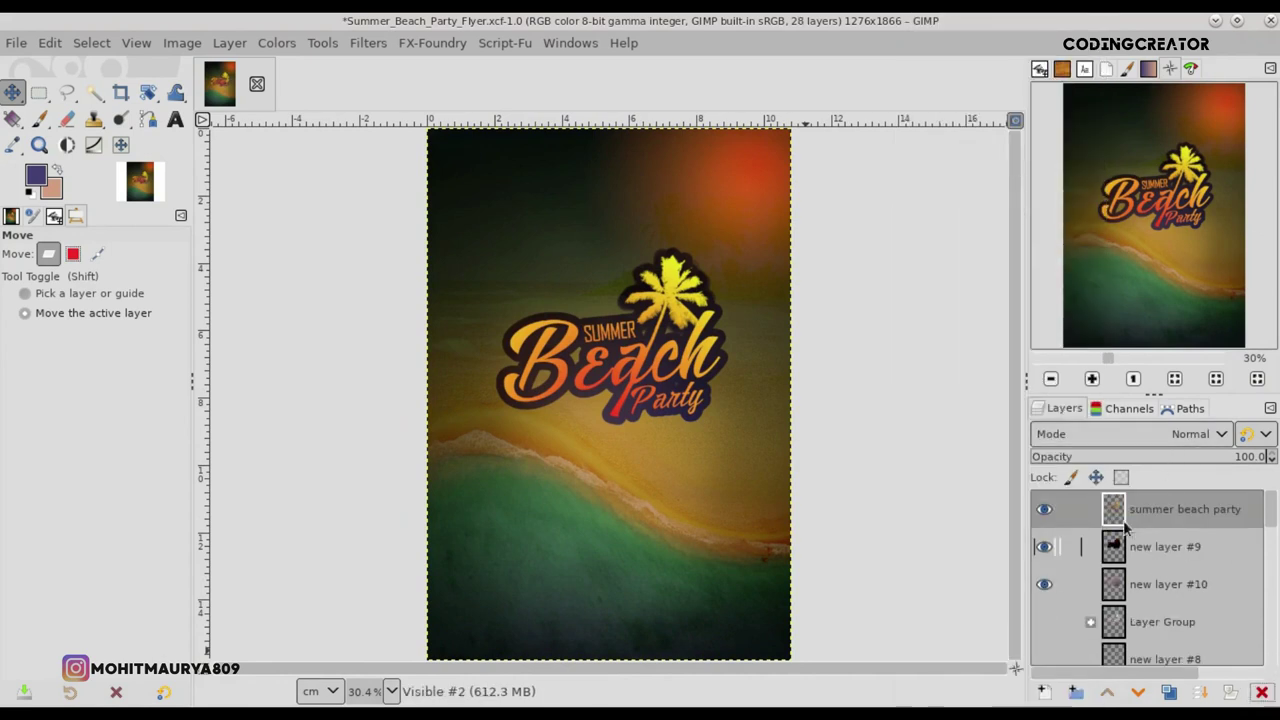
right_click(1118, 509)
left_click(1000, 641)
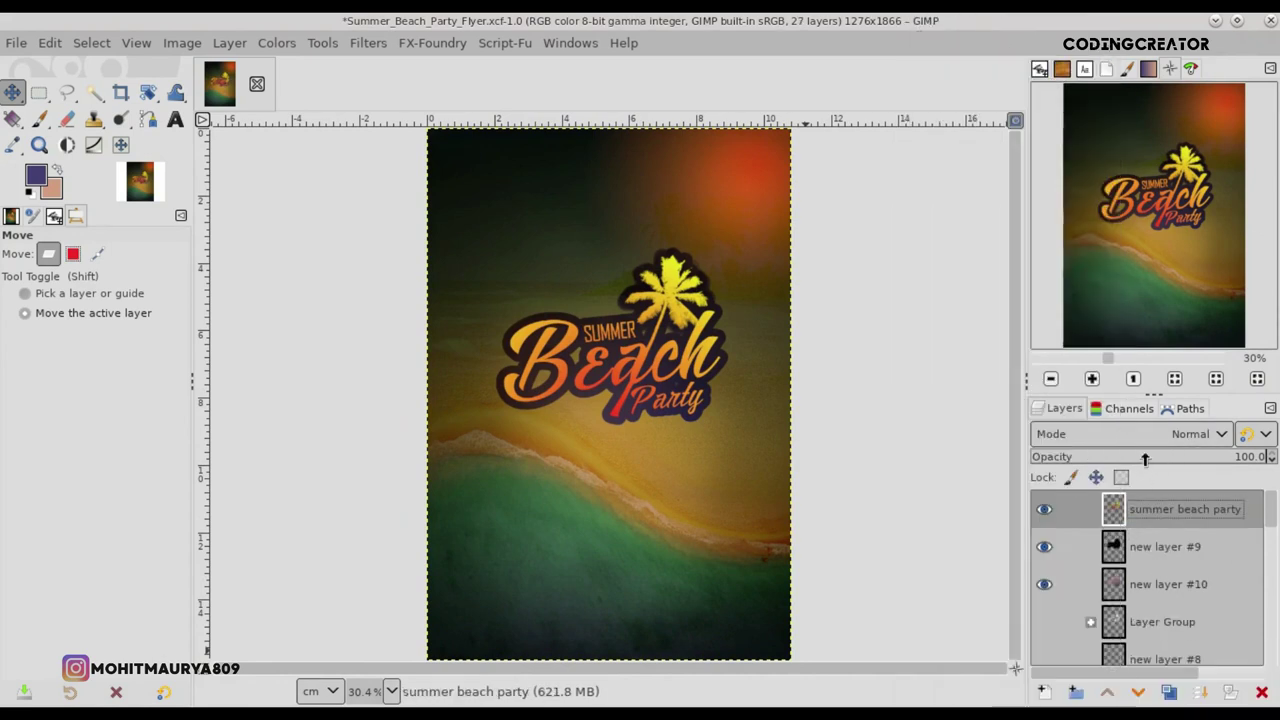
left_click(1165, 584)
left_click(1045, 690)
left_click(1143, 677)
- Move layer #11 above #9, reset colours, and fill the logo selection black
left_click_drag(1143, 600, 1140, 546)
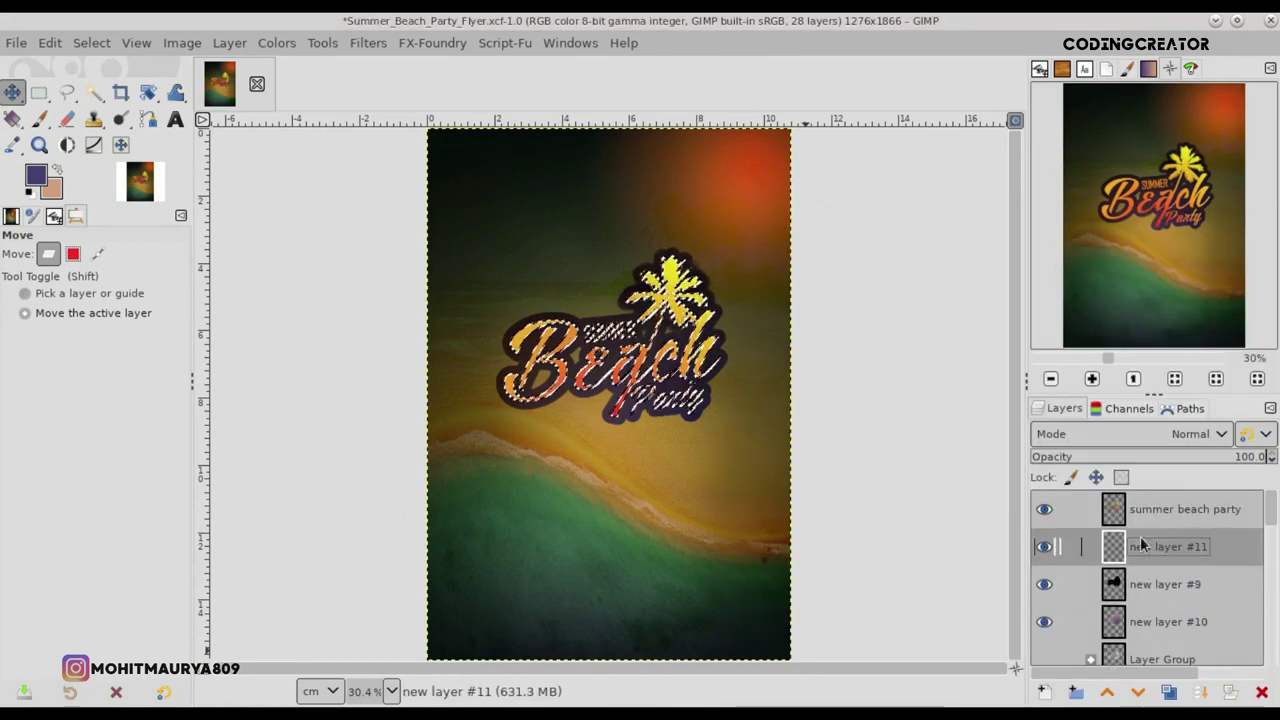
key("d")
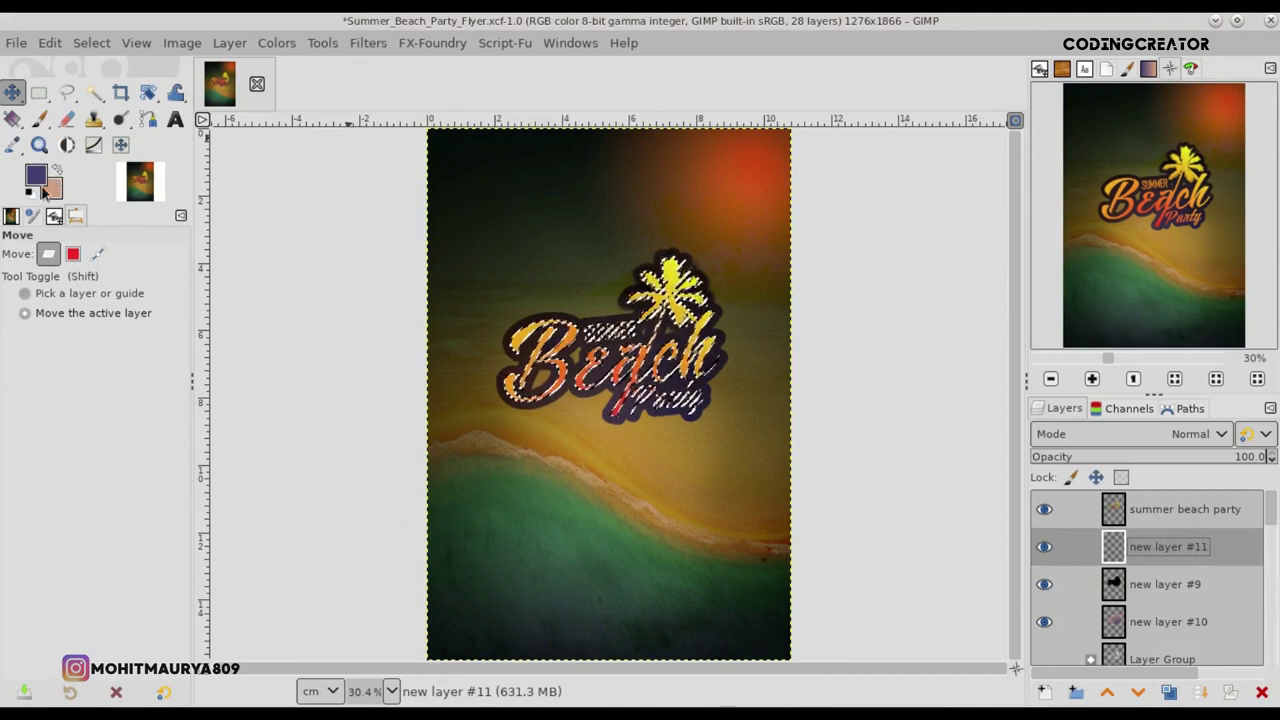
left_click(35, 175)
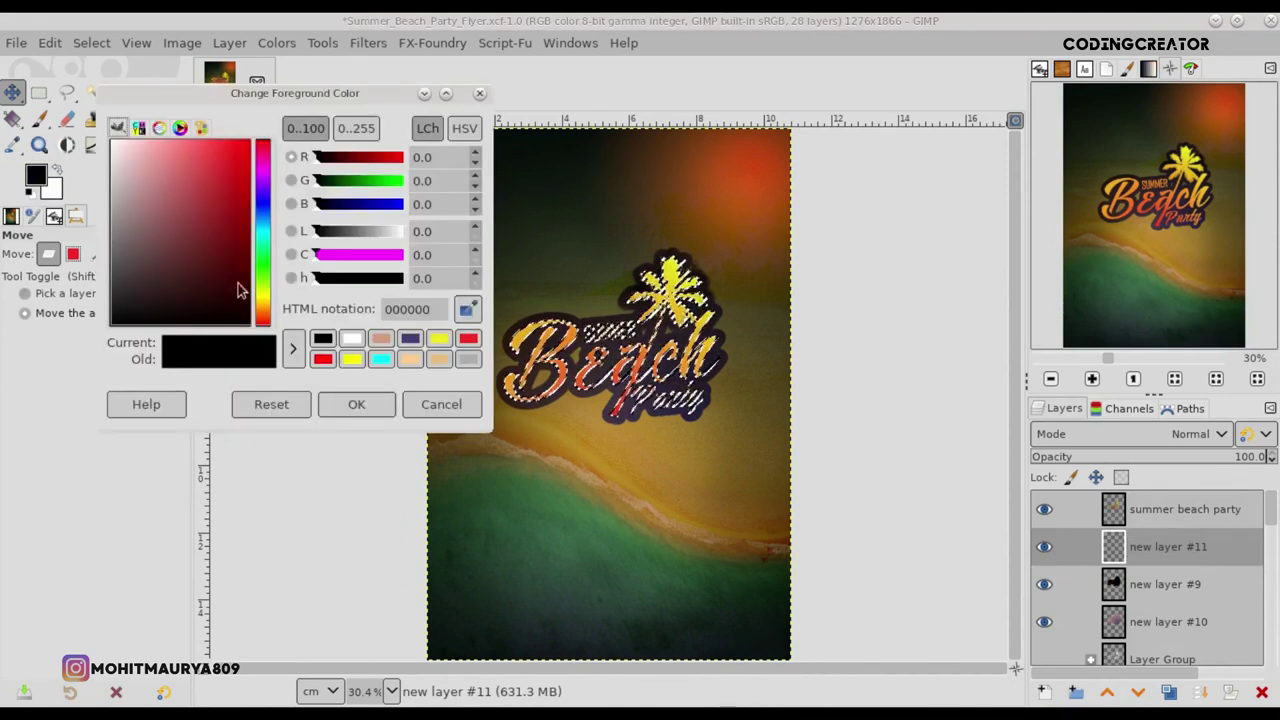
left_click(356, 404)
left_click(50, 42)
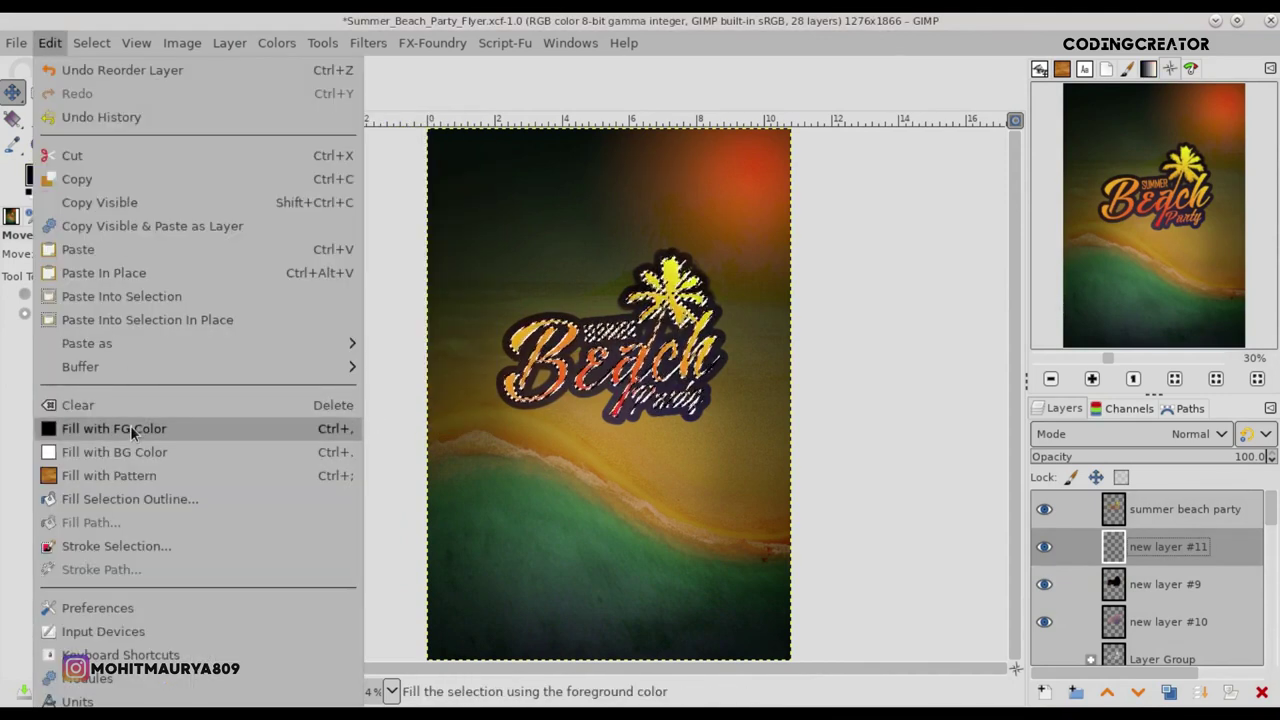
left_click(130, 428)
- Deselect and crop layer #11 to its content
left_click(94, 44)
left_click(116, 93)
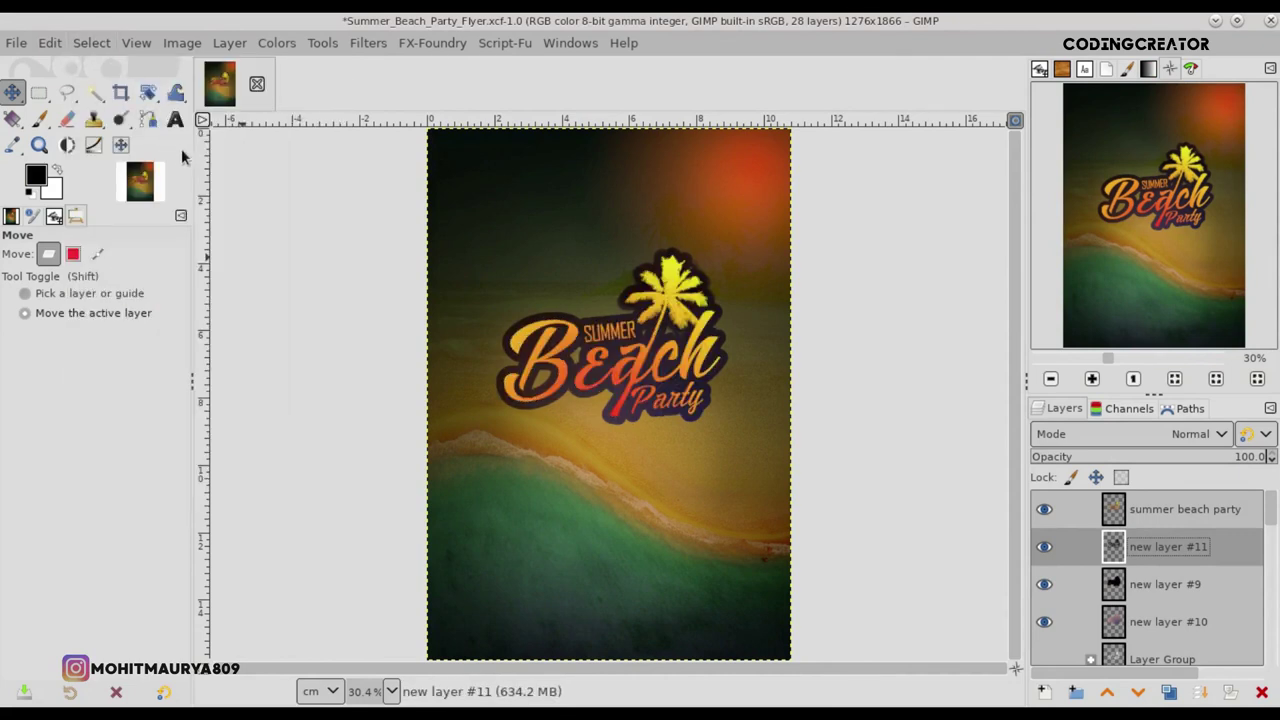
left_click(246, 43)
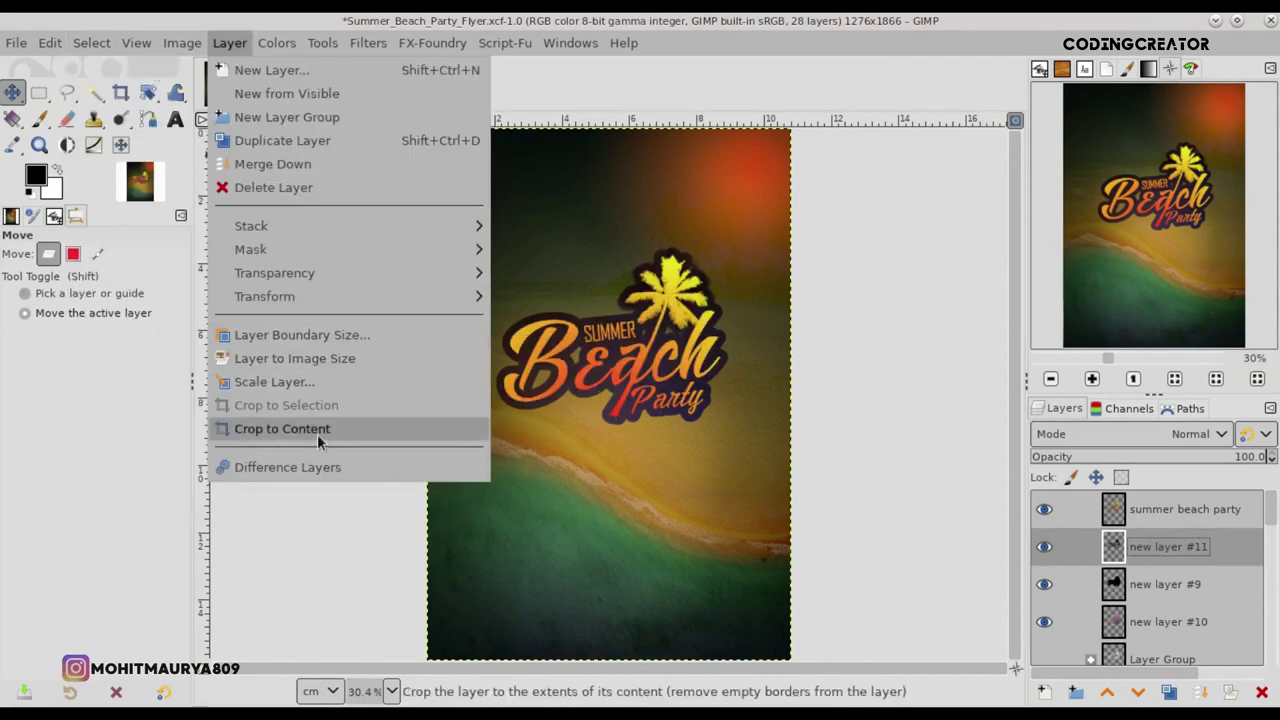
left_click(300, 431)
scroll(628, 392, "up", 3)
scroll(628, 392, "up", 1)
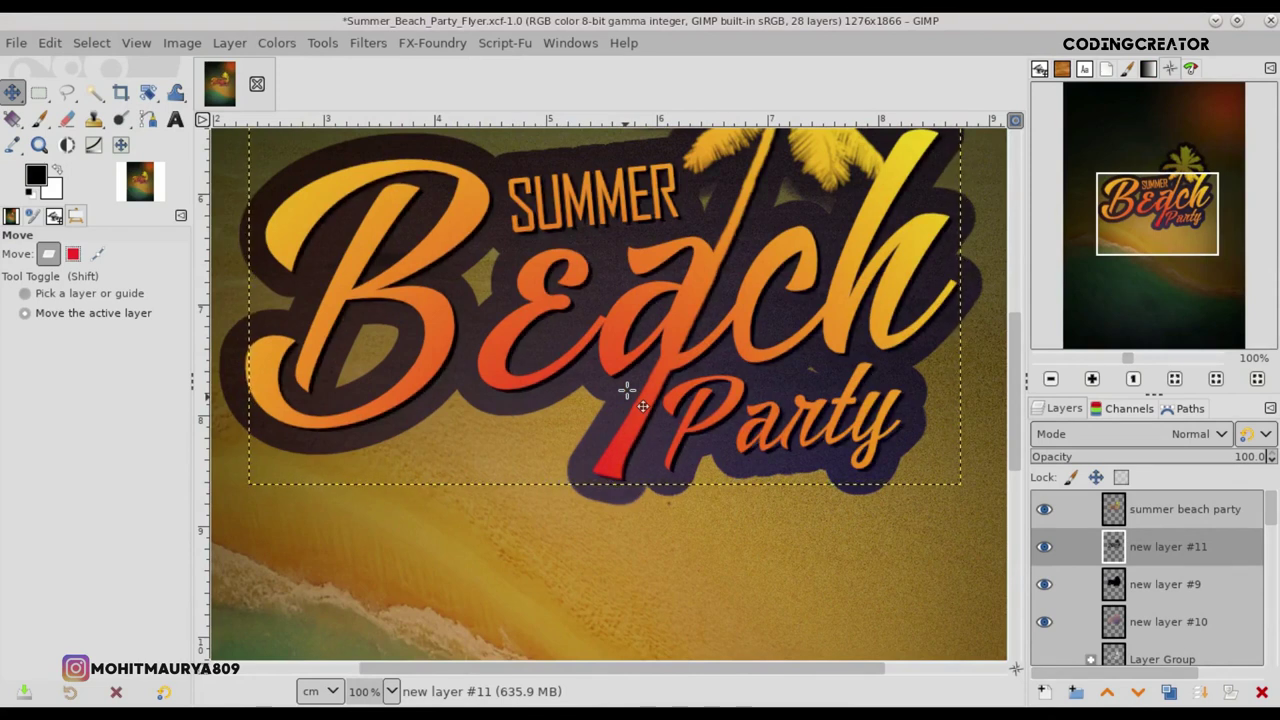
- Apply a size 1.5 Gaussian Blur to the black backing on layer #11
scroll(628, 392, "down", 2)
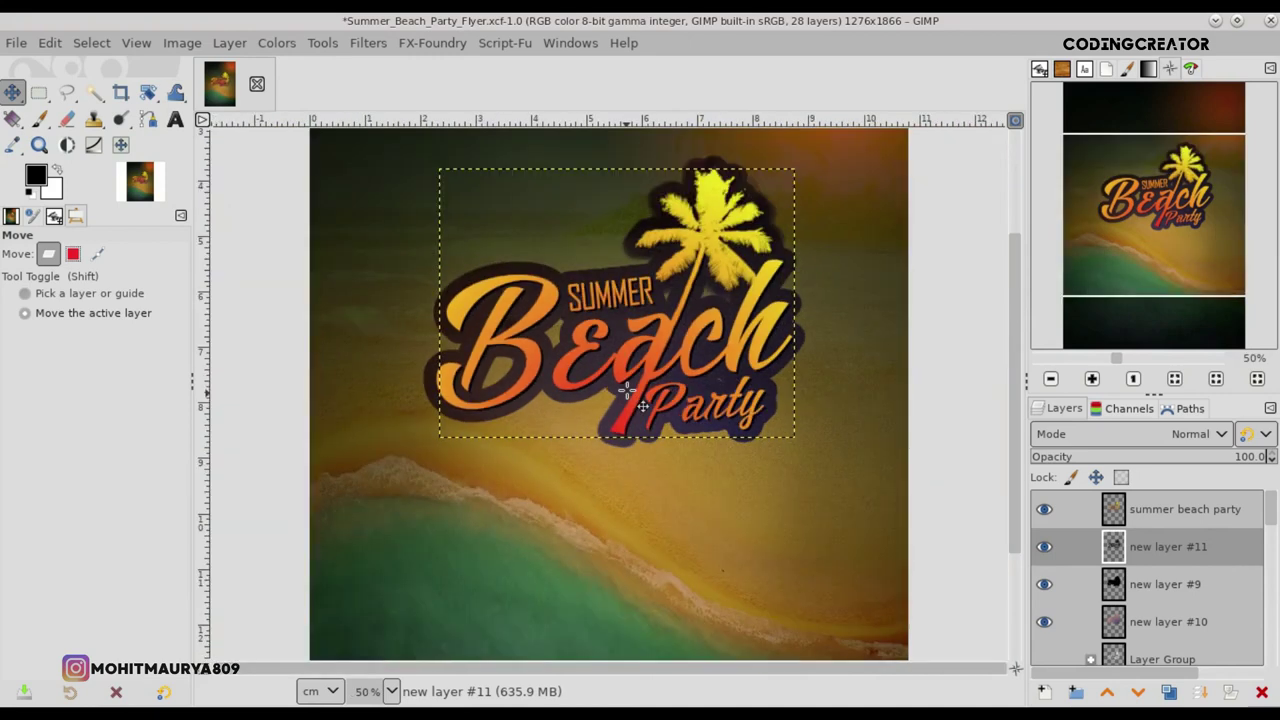
left_click(365, 43)
mouse_move(384, 179)
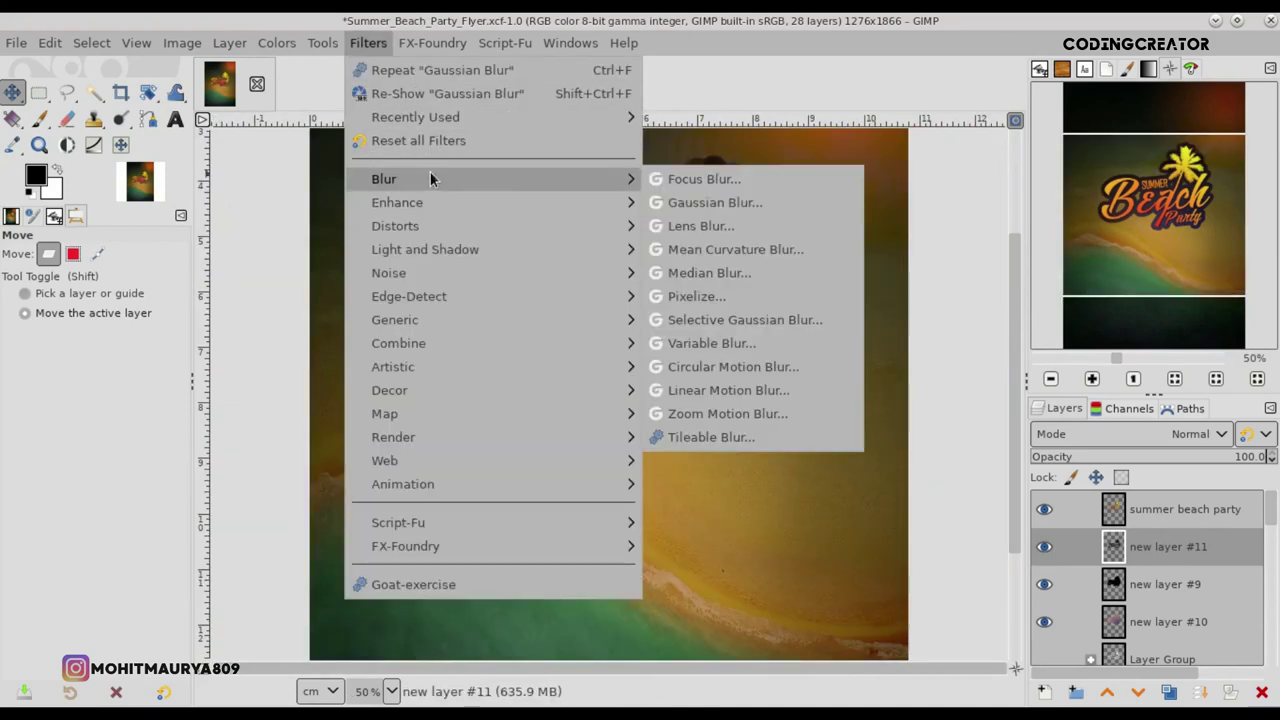
left_click(748, 210)
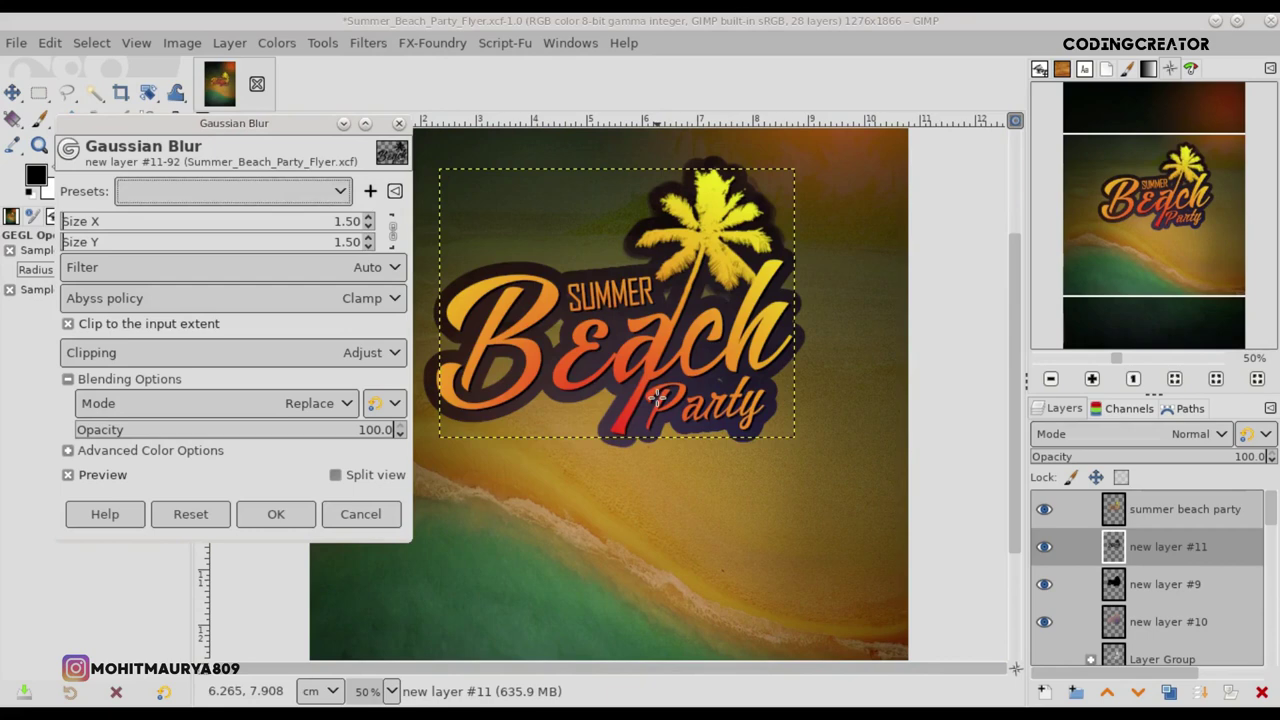
scroll(656, 398, "up", 2)
scroll(656, 398, "up", 2)
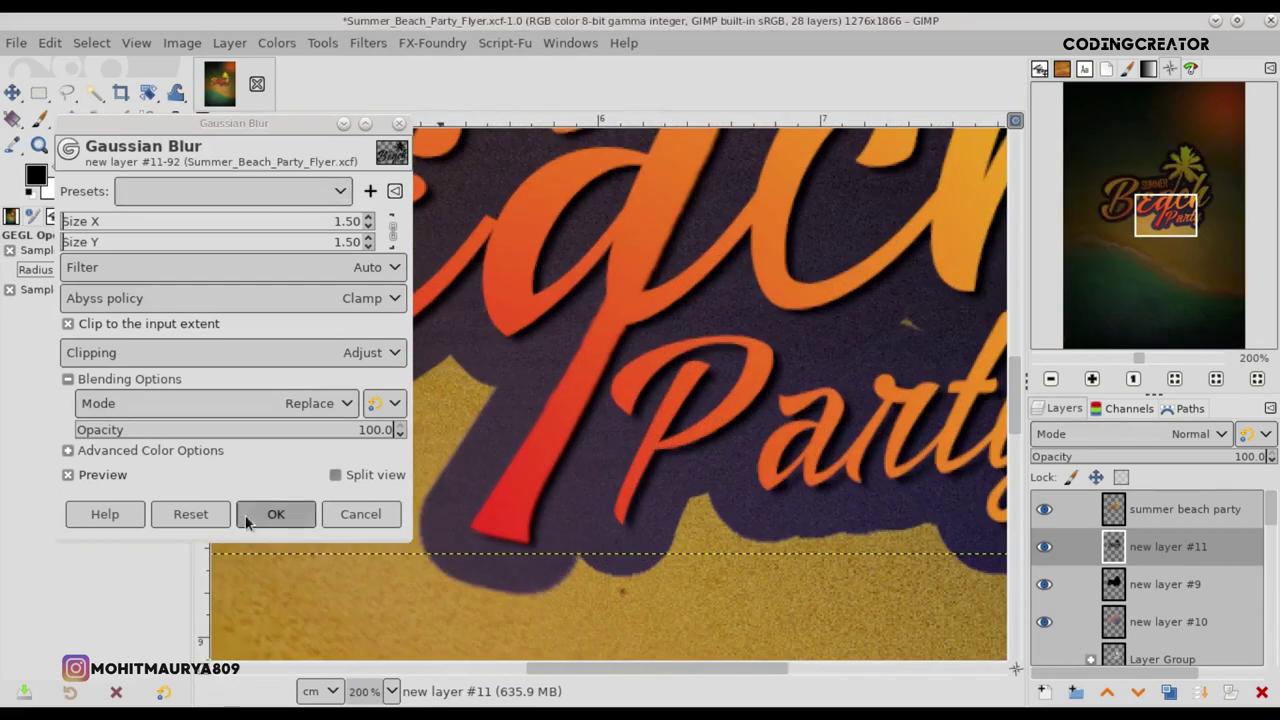
left_click(275, 514)
scroll(557, 451, "down", 3)
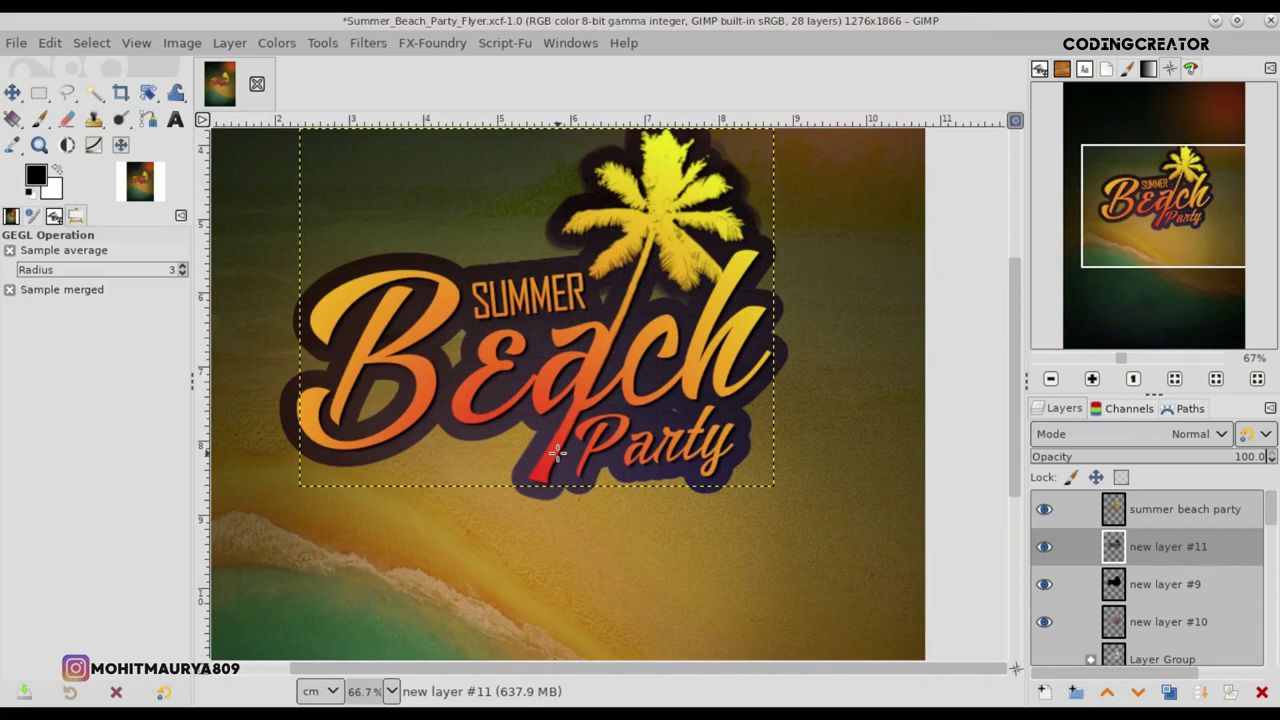
scroll(557, 451, "down", 3)
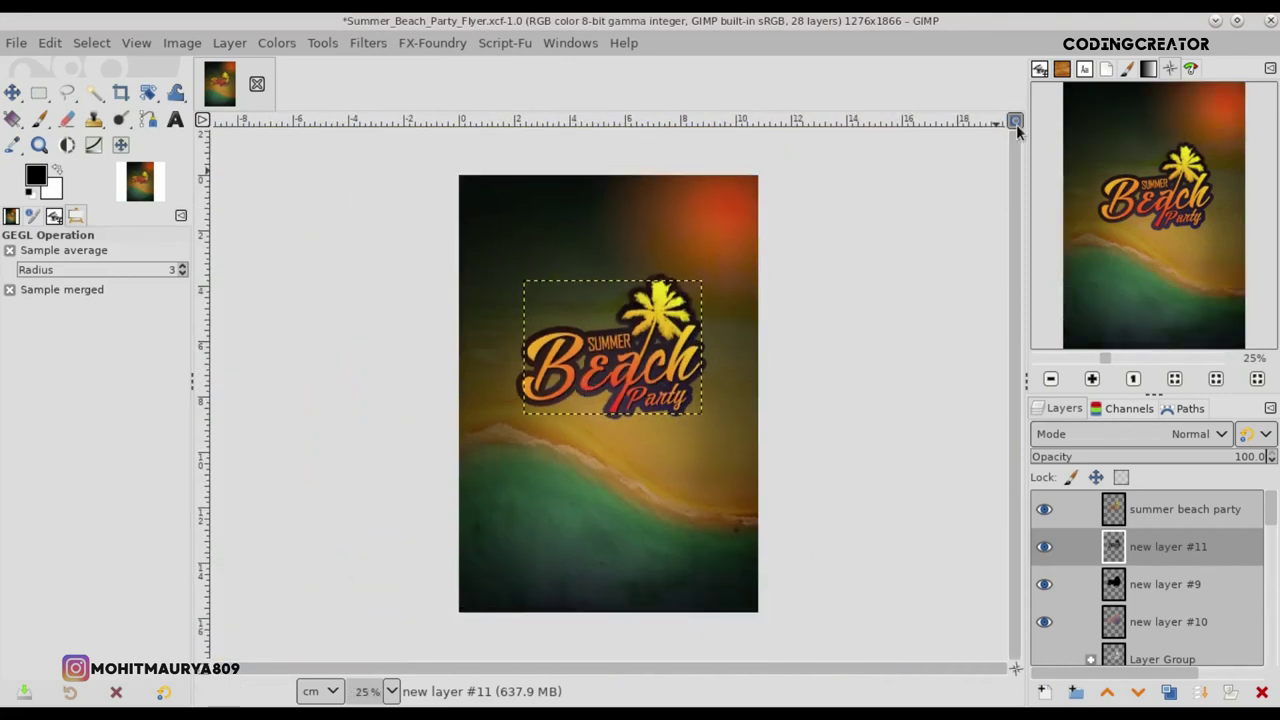
key("plus")
- Repeat the Gaussian Blur once more on layer #11
left_click(1130, 588)
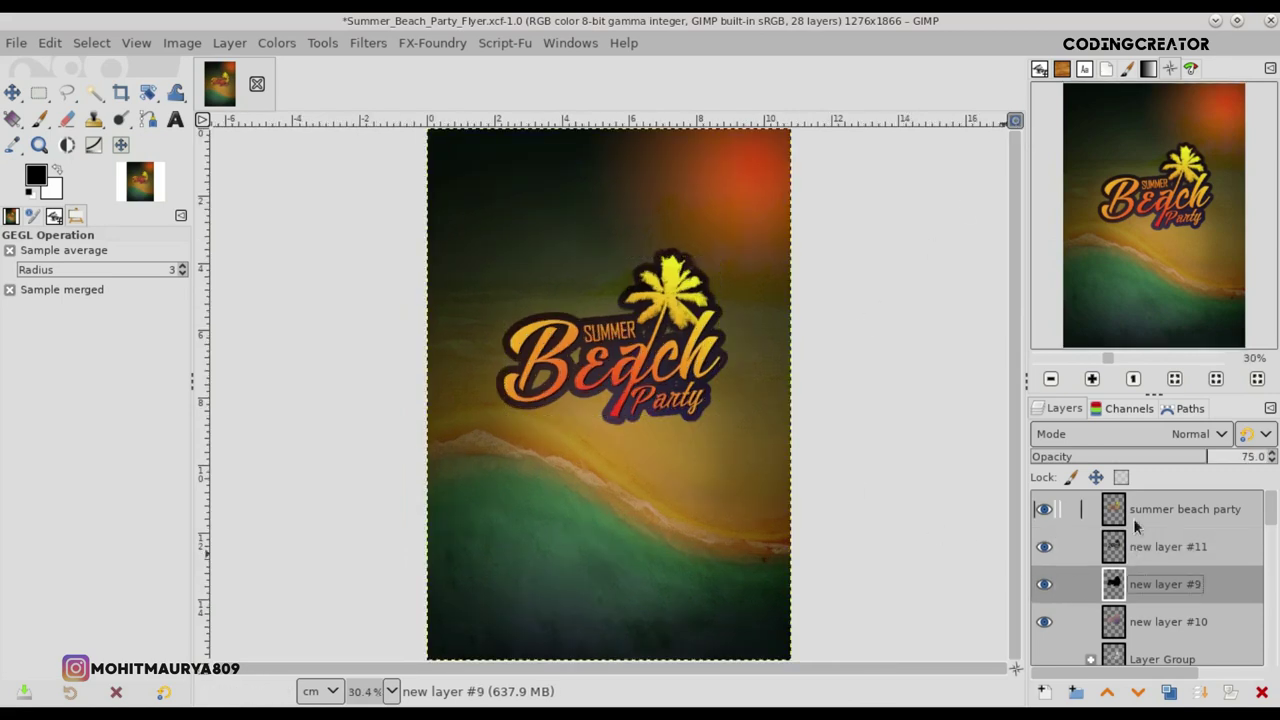
left_click(1105, 518)
left_click(1155, 557)
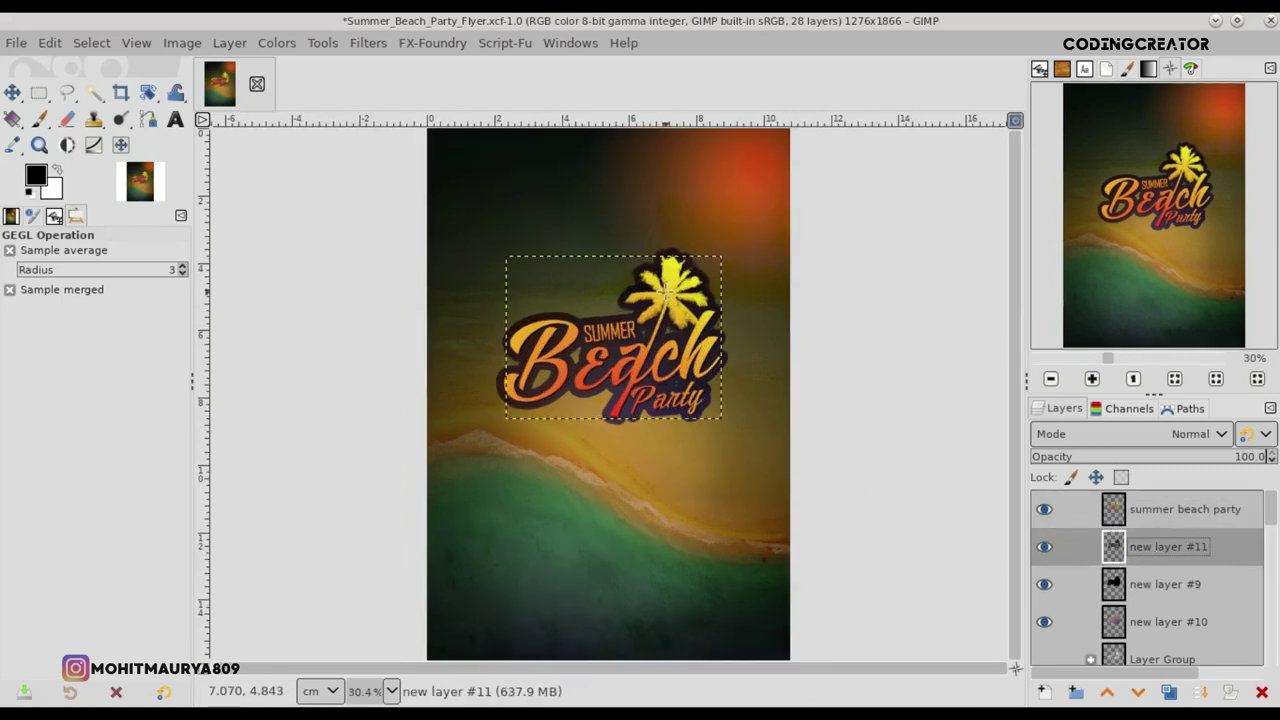
scroll(651, 327, "up", 2)
scroll(651, 327, "up", 2)
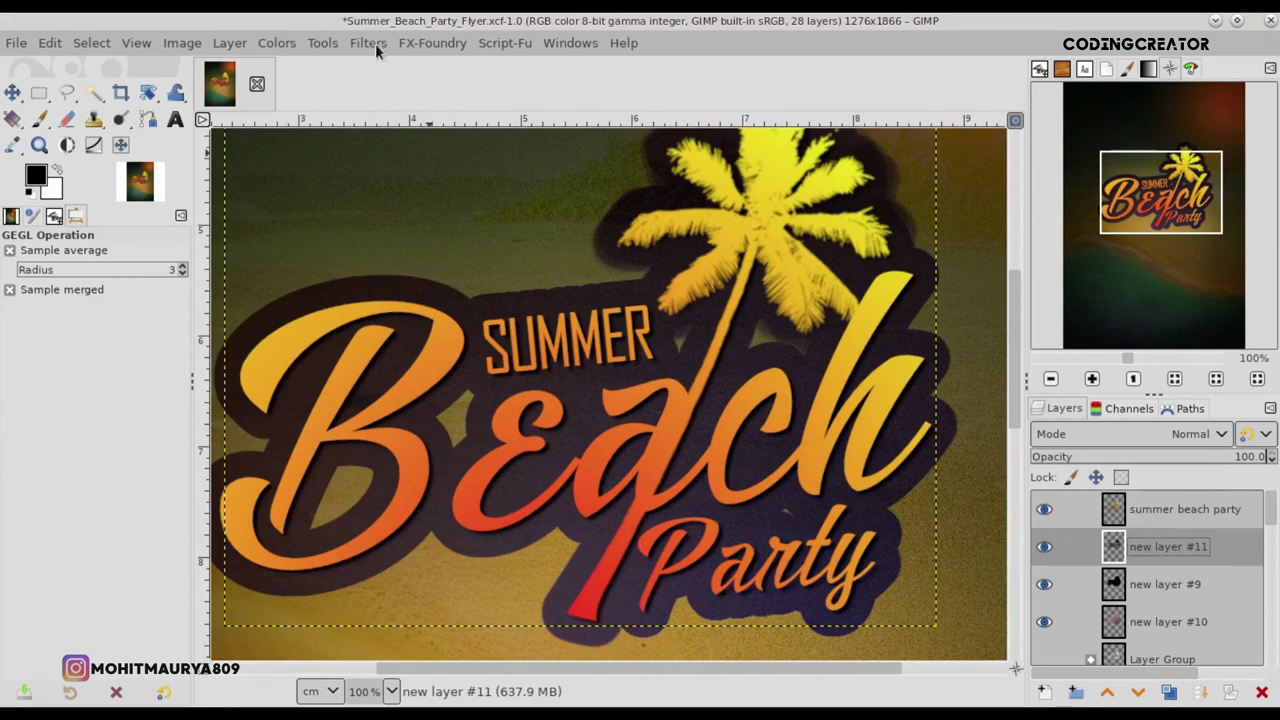
left_click(368, 43)
left_click(463, 72)
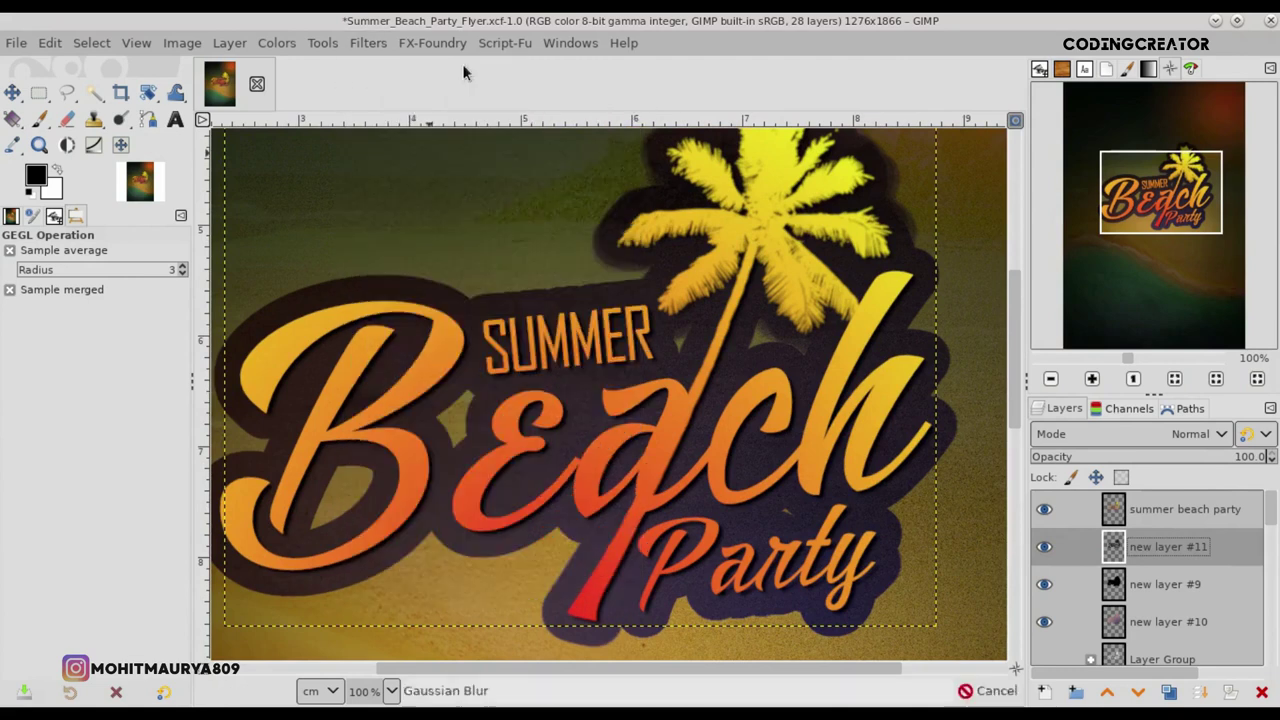
key("m")
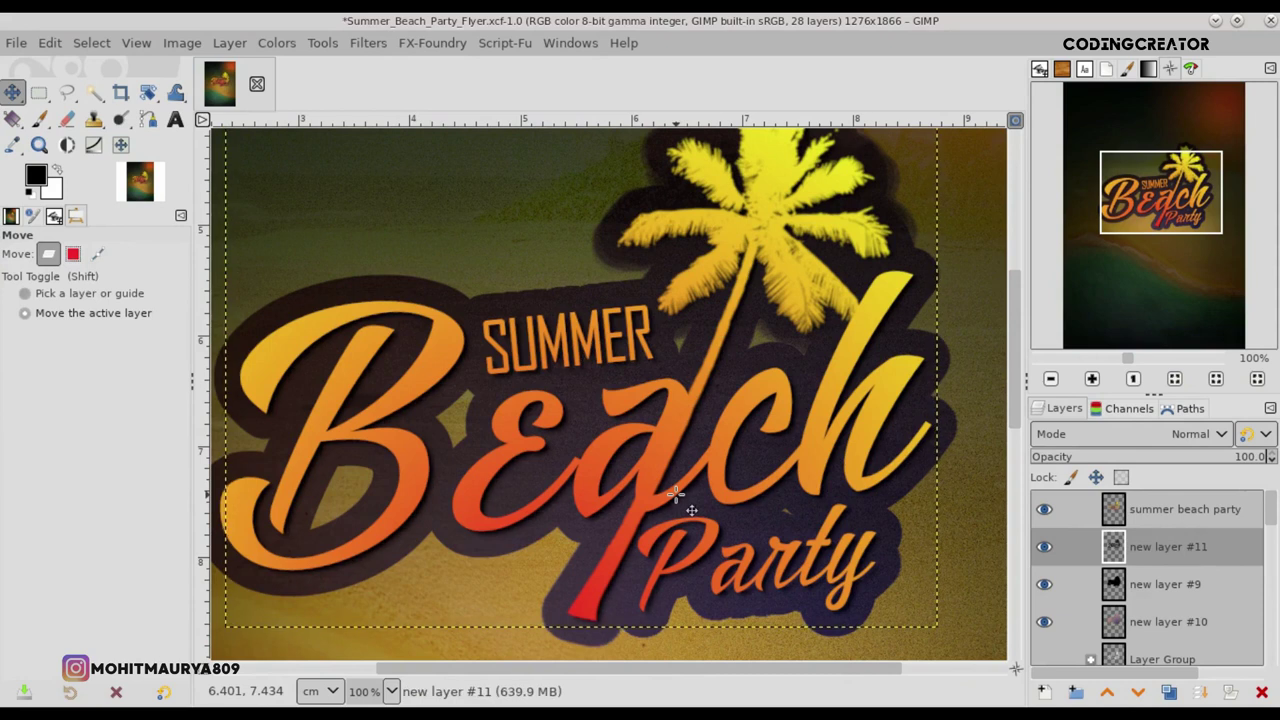
scroll(676, 493, "down", 2)
scroll(676, 493, "down", 1)
scroll(676, 493, "down", 1)
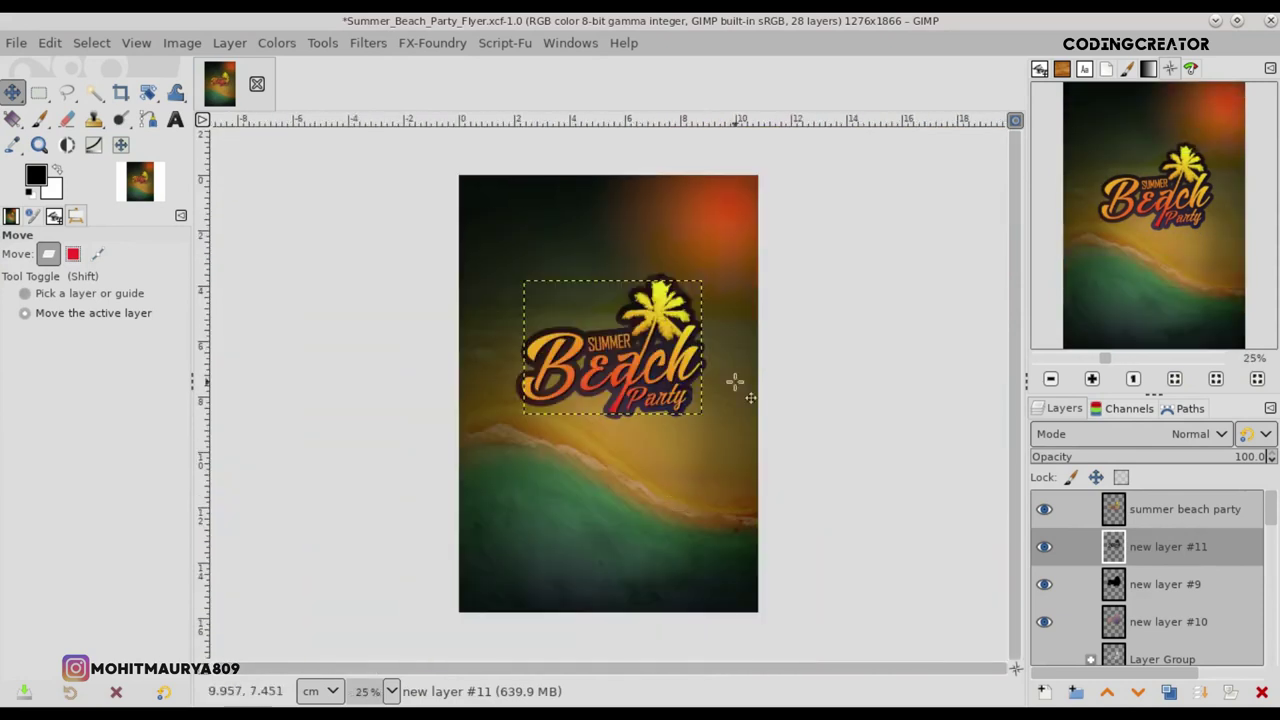
- Make layer #10 active and load its alpha as a selection
left_click(1015, 121)
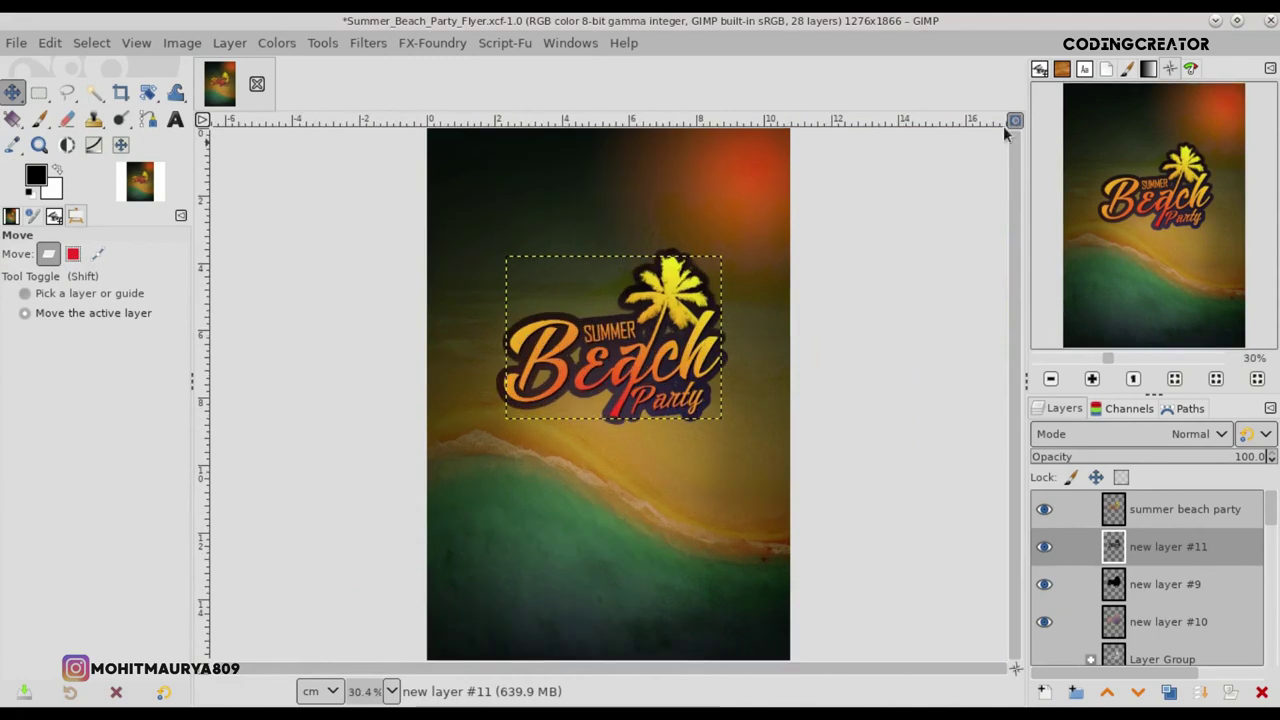
left_click(1100, 512)
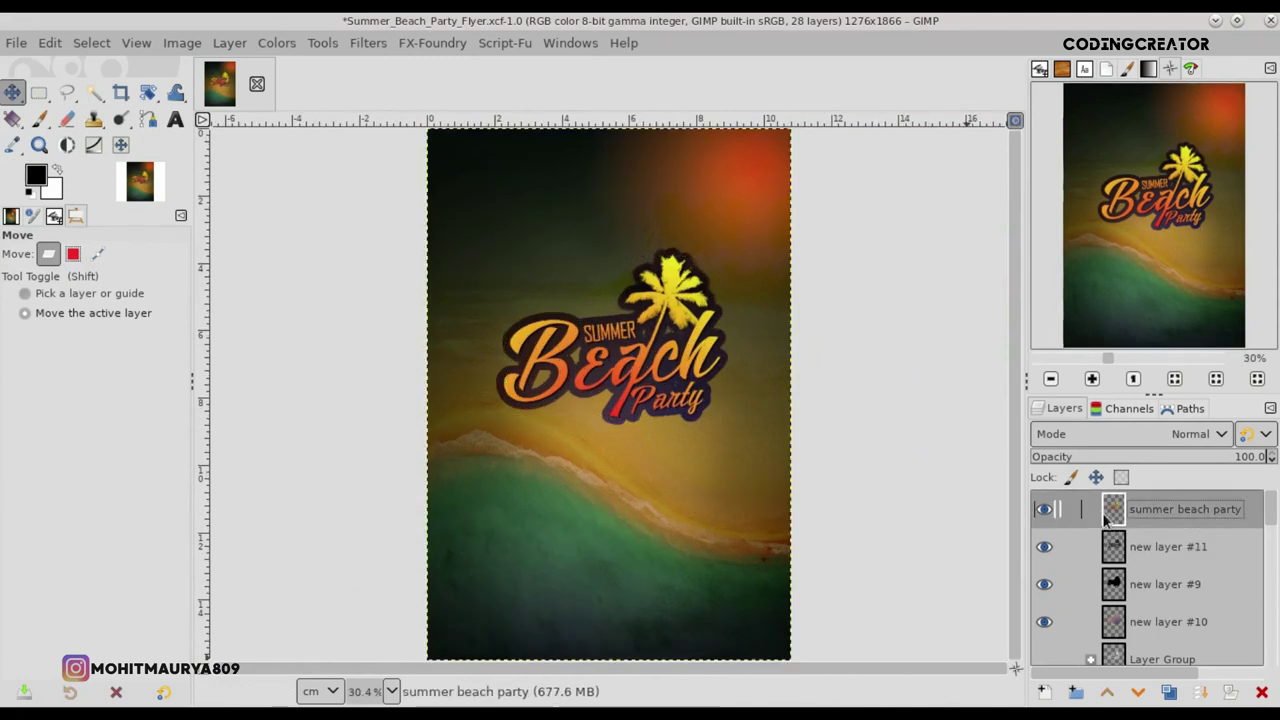
right_click(1147, 514)
left_click(1187, 510)
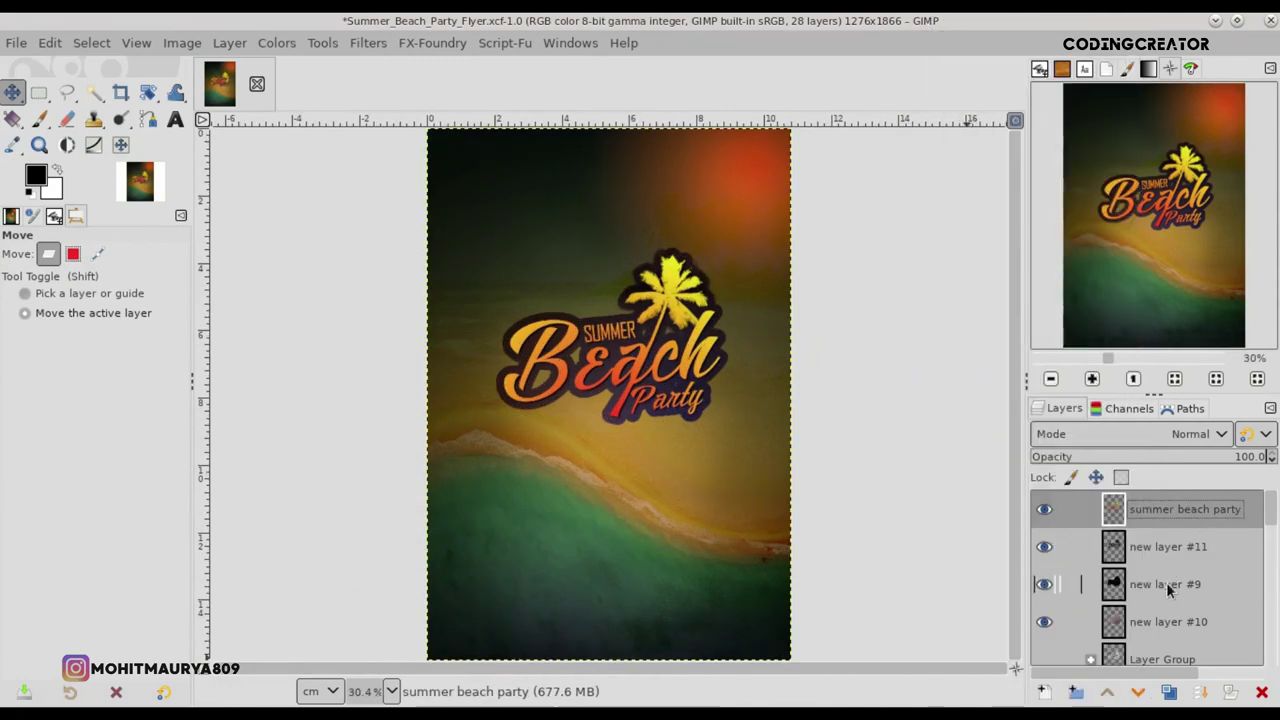
left_click(1160, 621)
right_click(1160, 621)
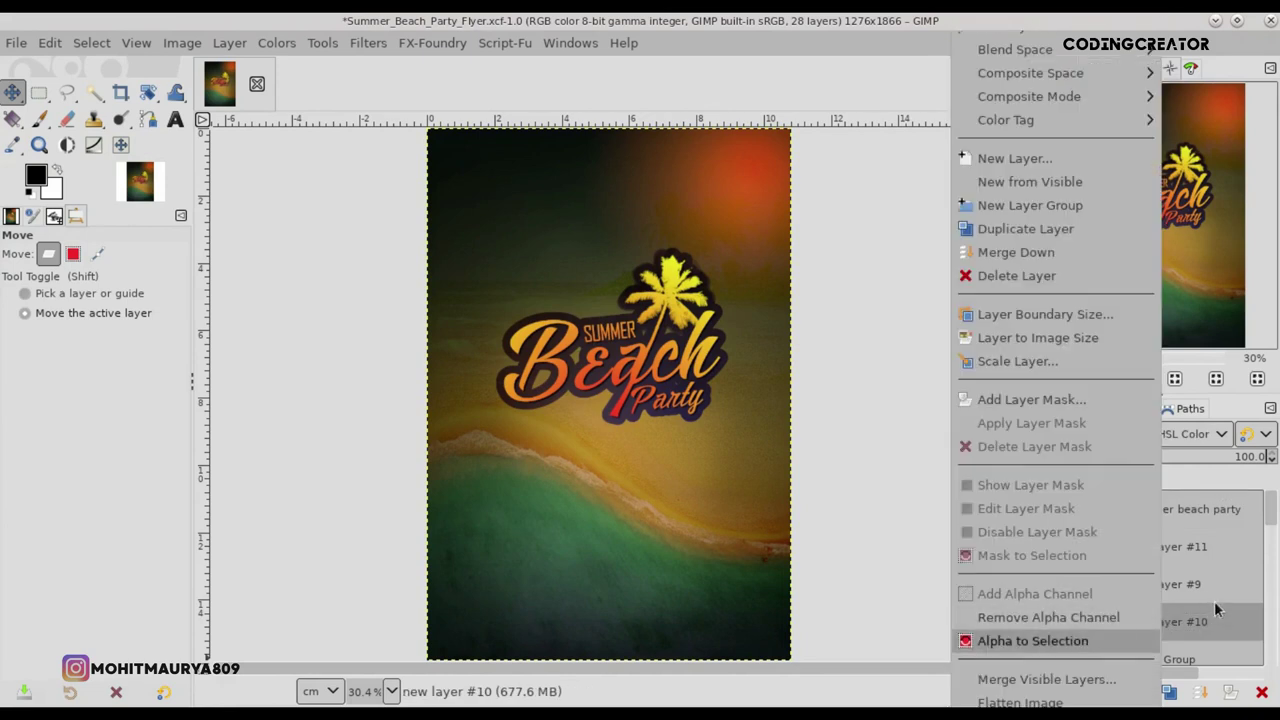
left_click(1083, 641)
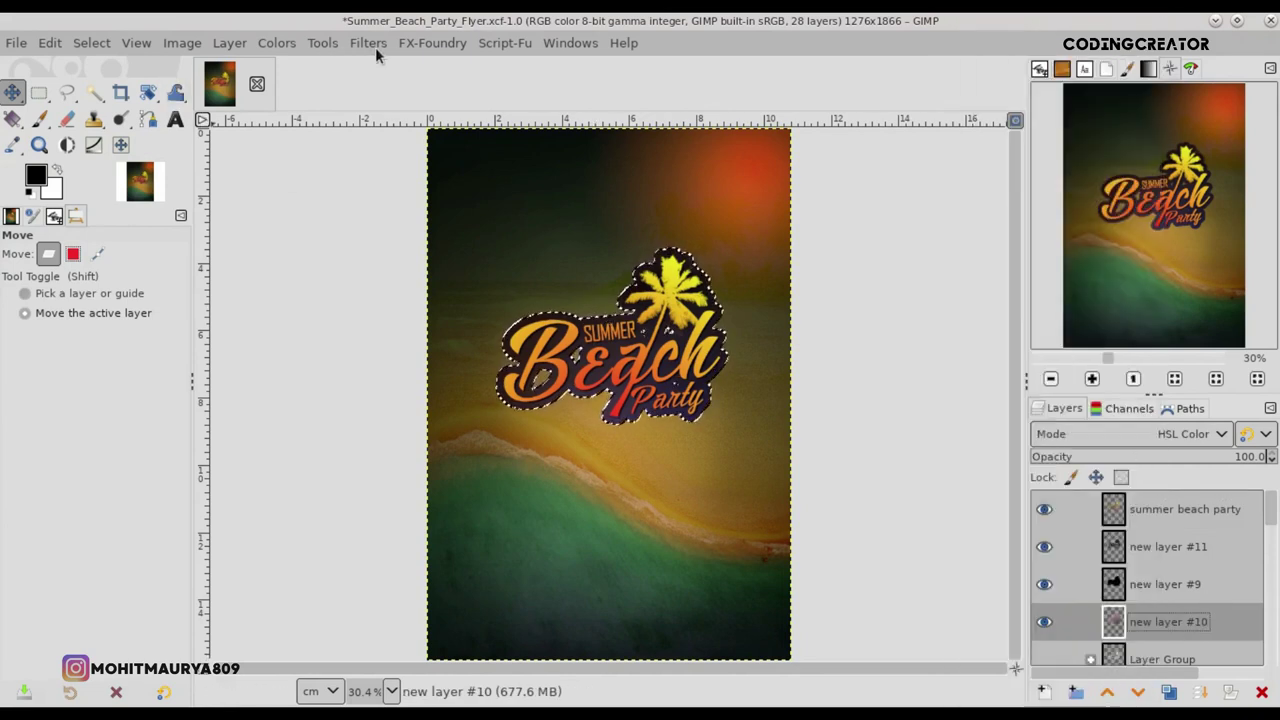
- Add a legacy Drop Shadow at opacity 74 behind the sticker, then deselect
left_click(368, 43)
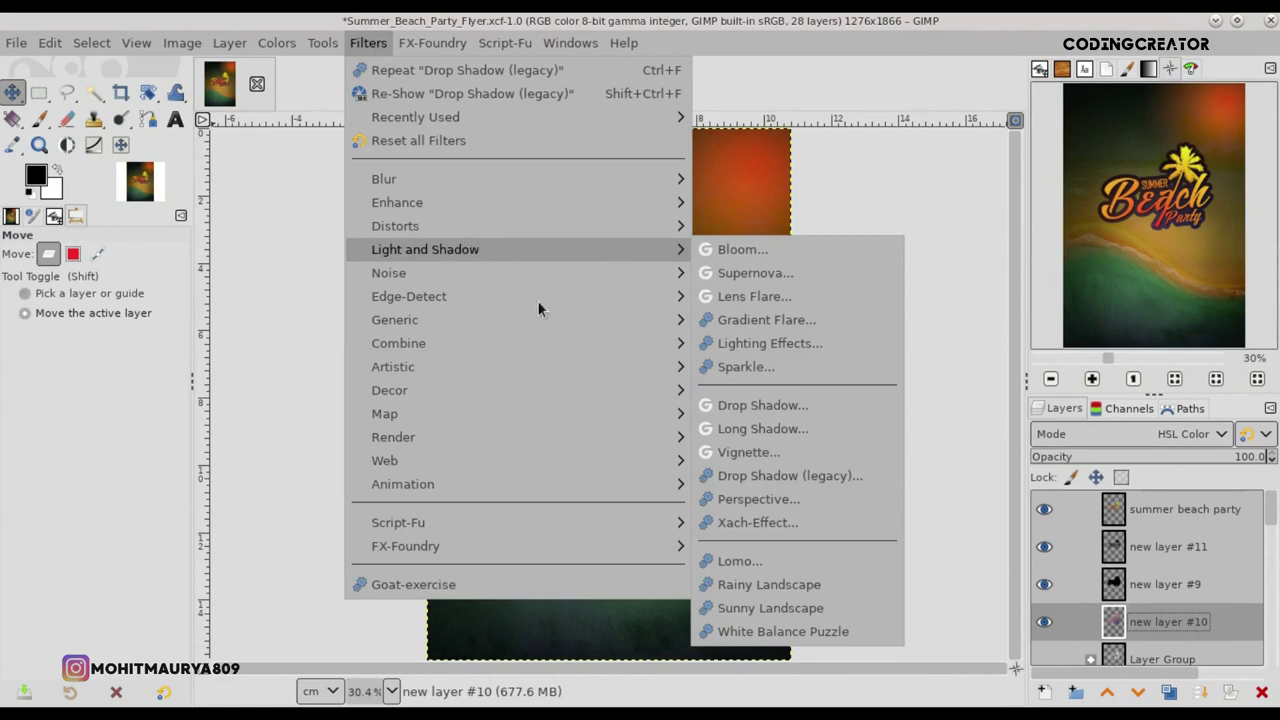
left_click(760, 476)
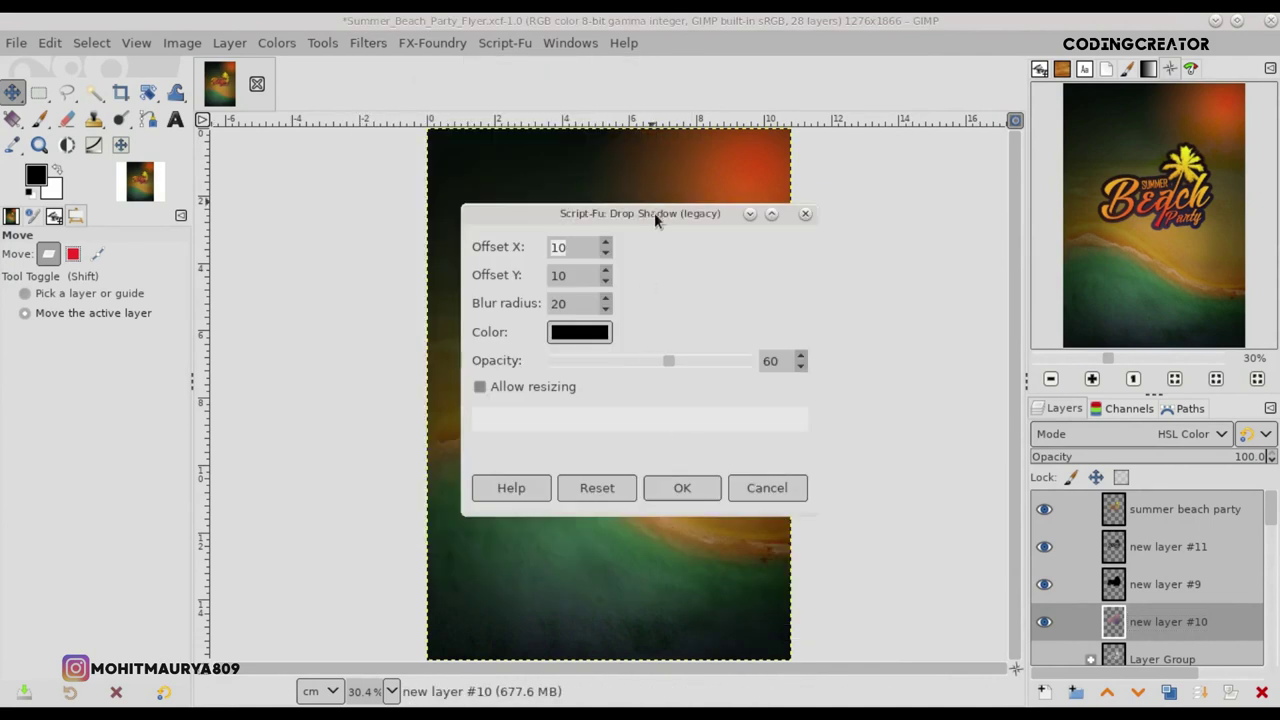
left_click_drag(654, 212, 298, 212)
left_click_drag(326, 360, 334, 362)
left_click(326, 487)
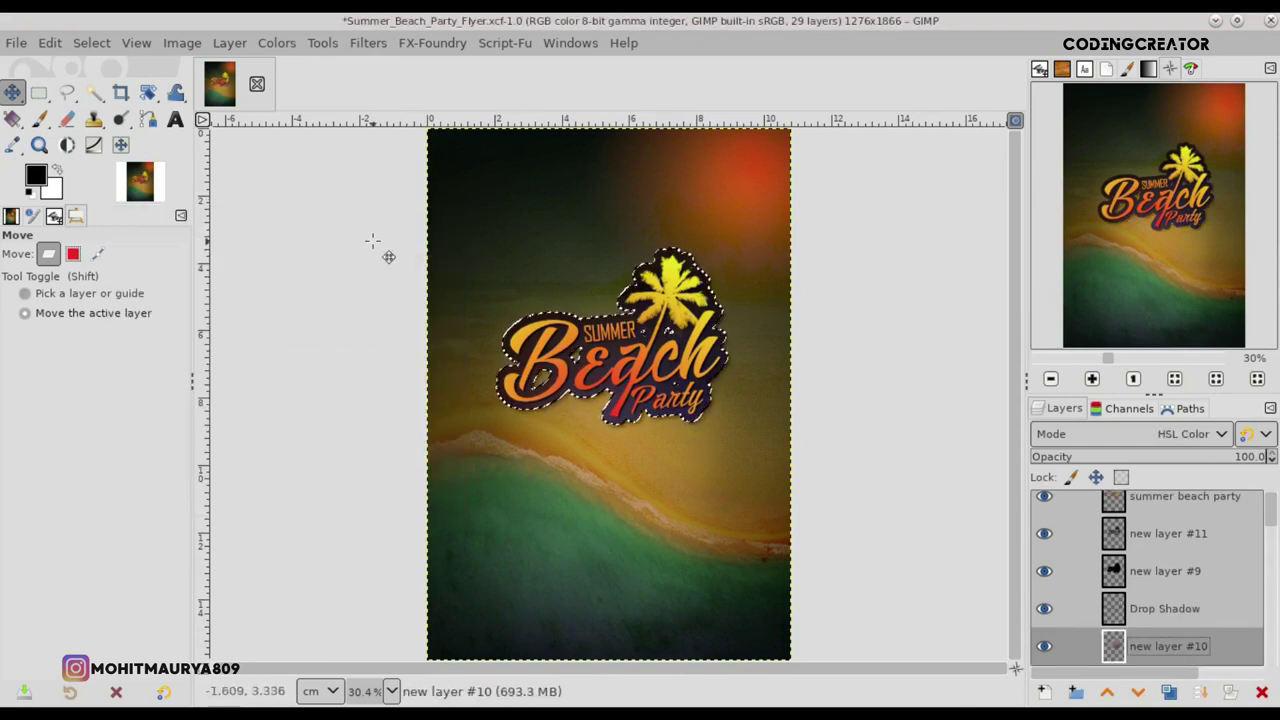
left_click(91, 42)
left_click(100, 90)
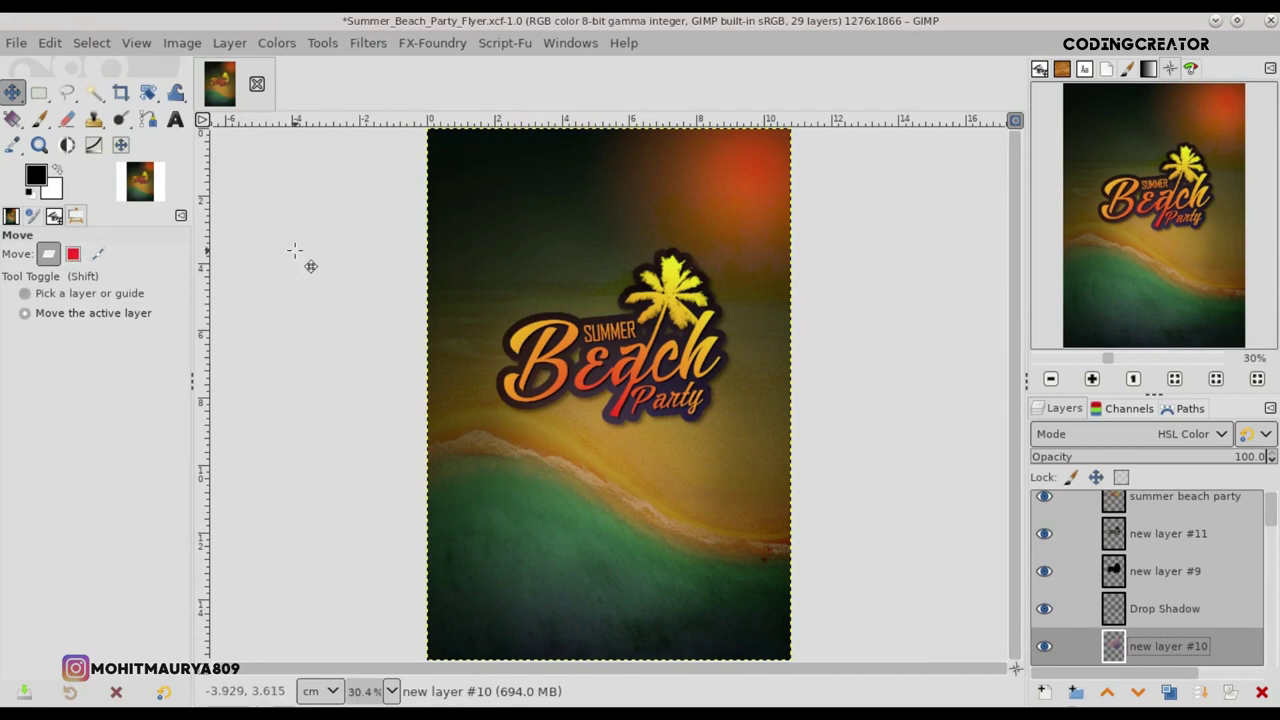
- Toggle the Drop Shadow layer on and off to compare the result
key("1")
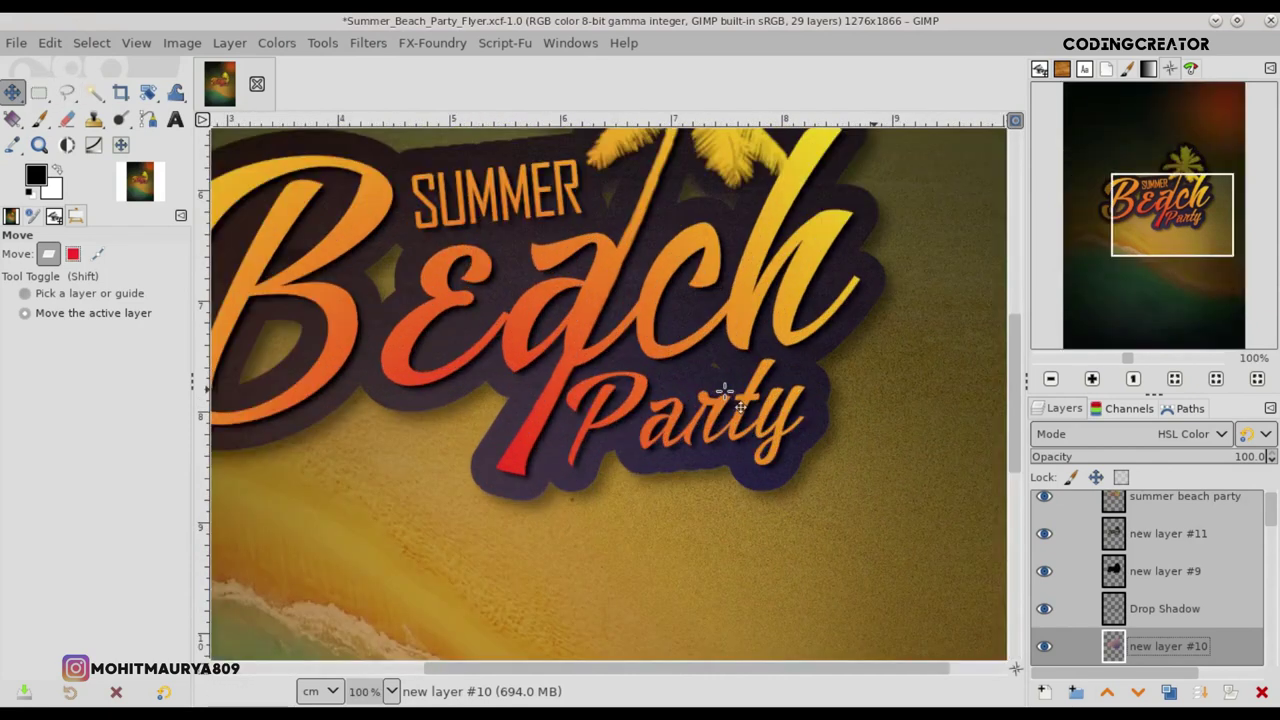
left_click(1044, 608)
left_click(1044, 608)
key("shift+3")
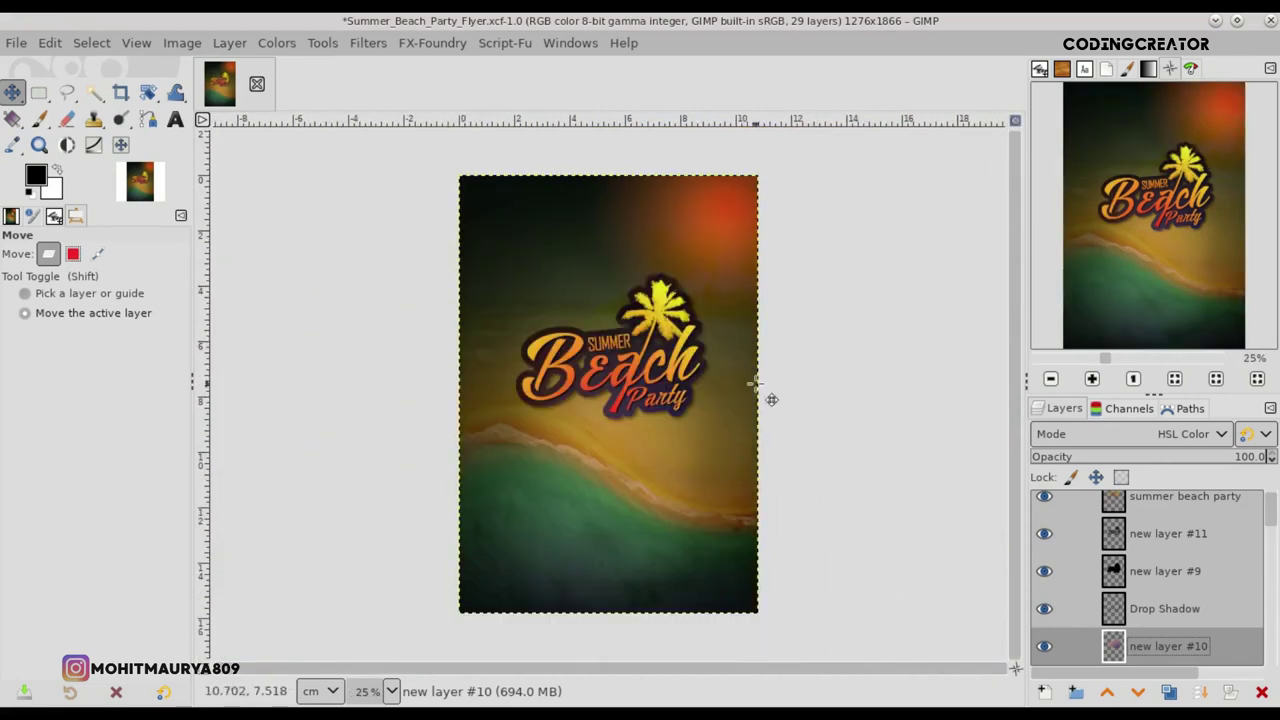
left_click(1044, 608)
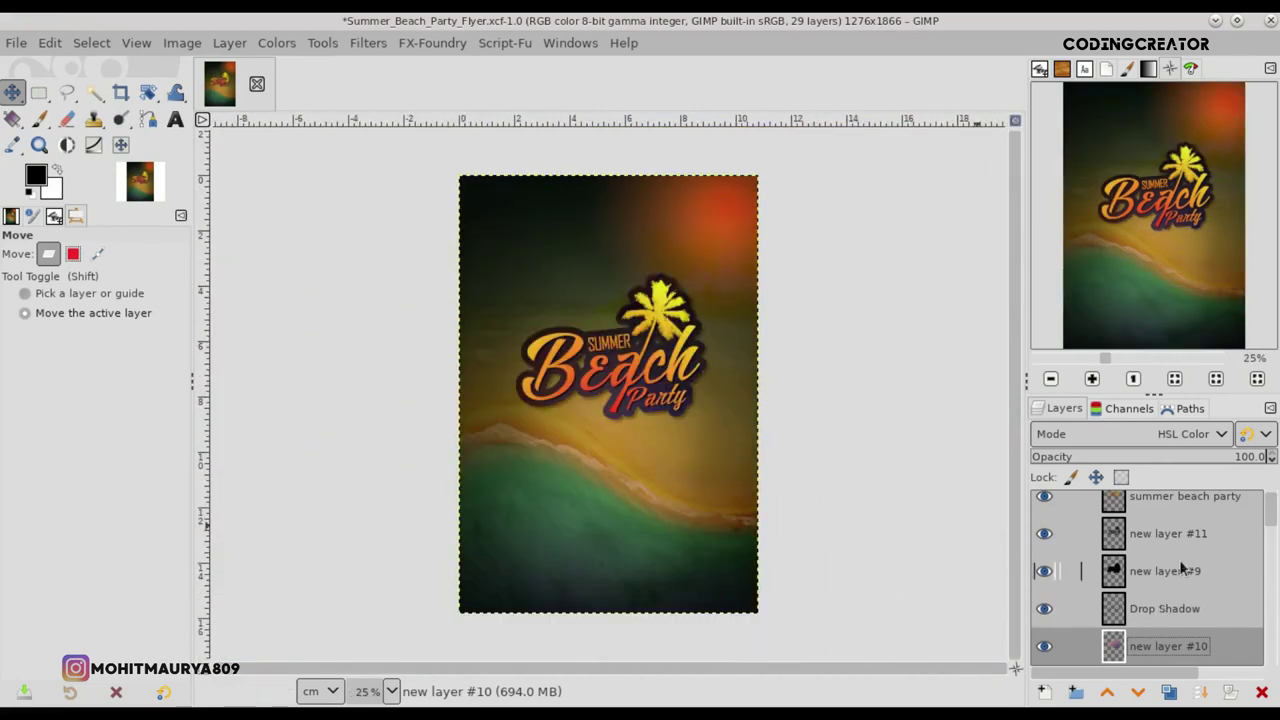
left_click(1178, 605)
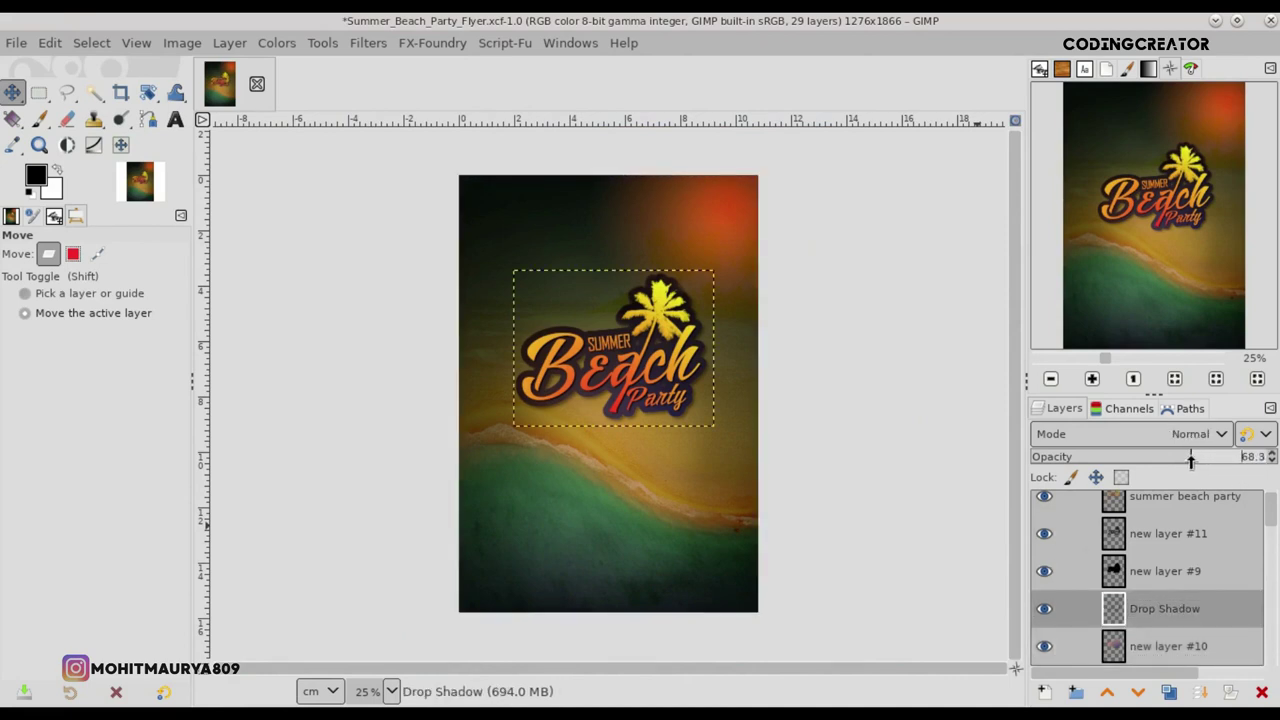
left_click(1108, 505)
left_click(1043, 693)
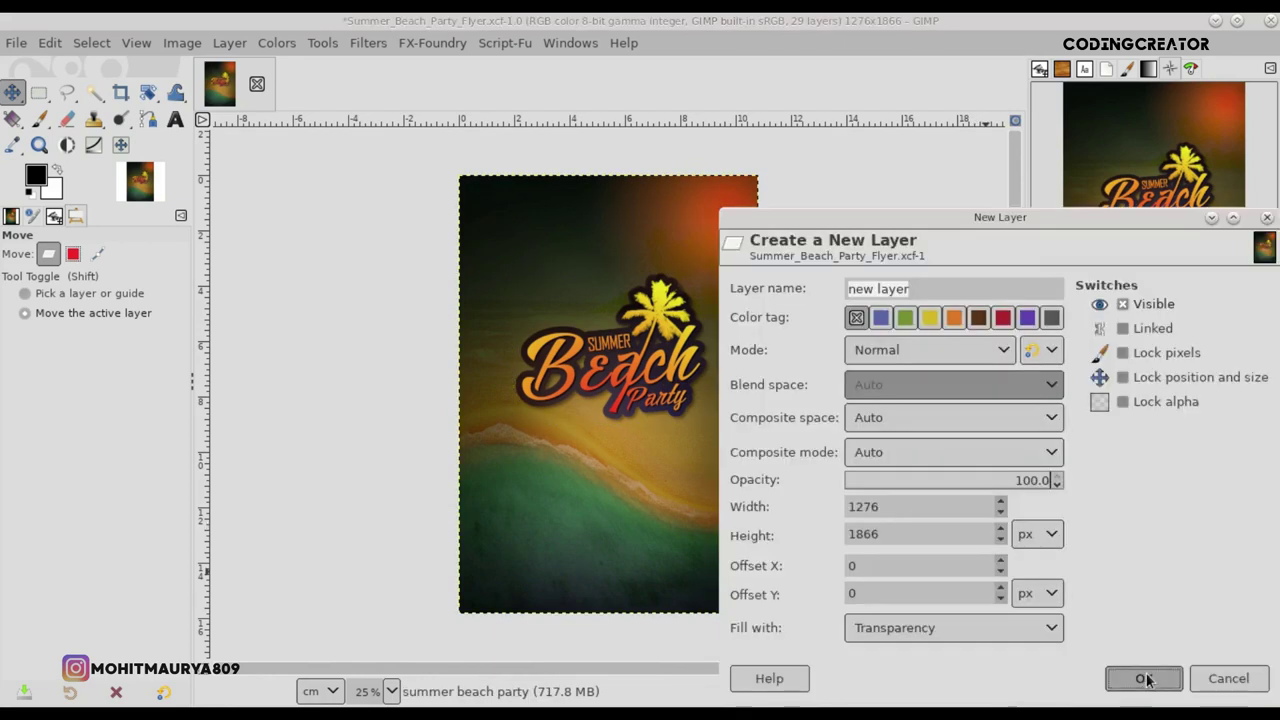
- Create transparent layer #12 and pick the 2. Hardness 025 paintbrush at size 500
left_click(1140, 677)
key("p")
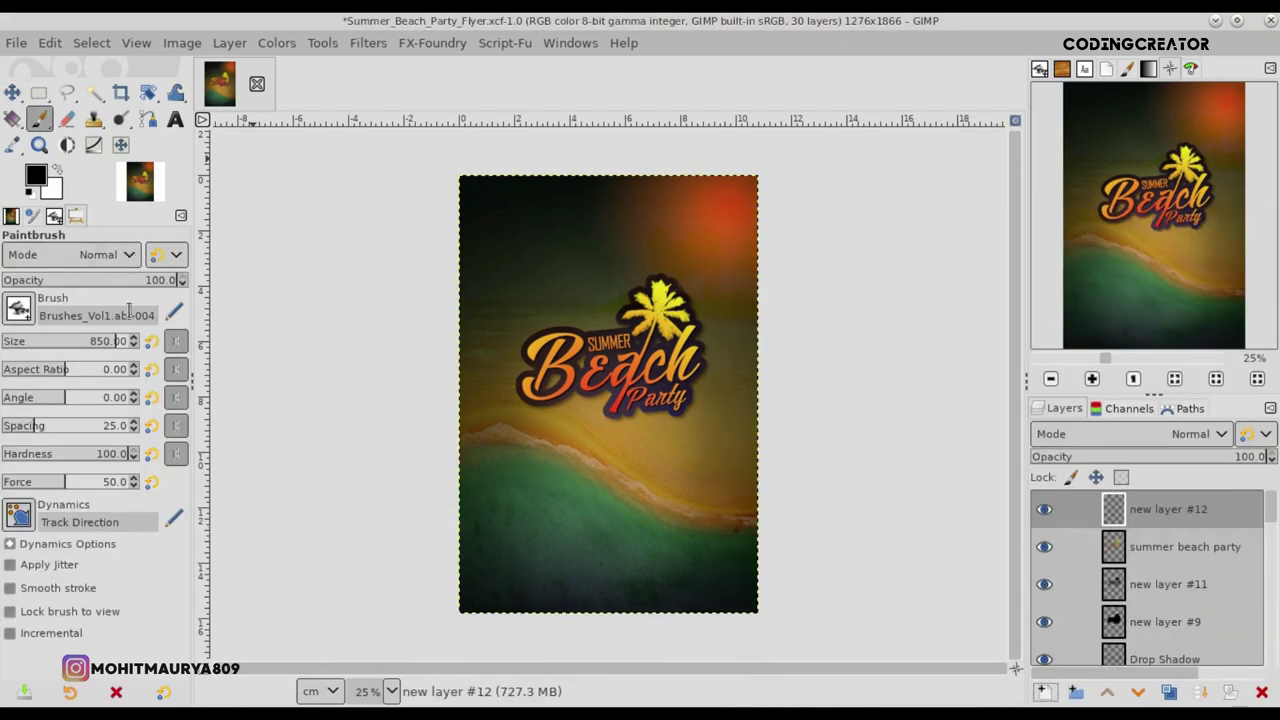
triple_click(150, 315)
type("2")
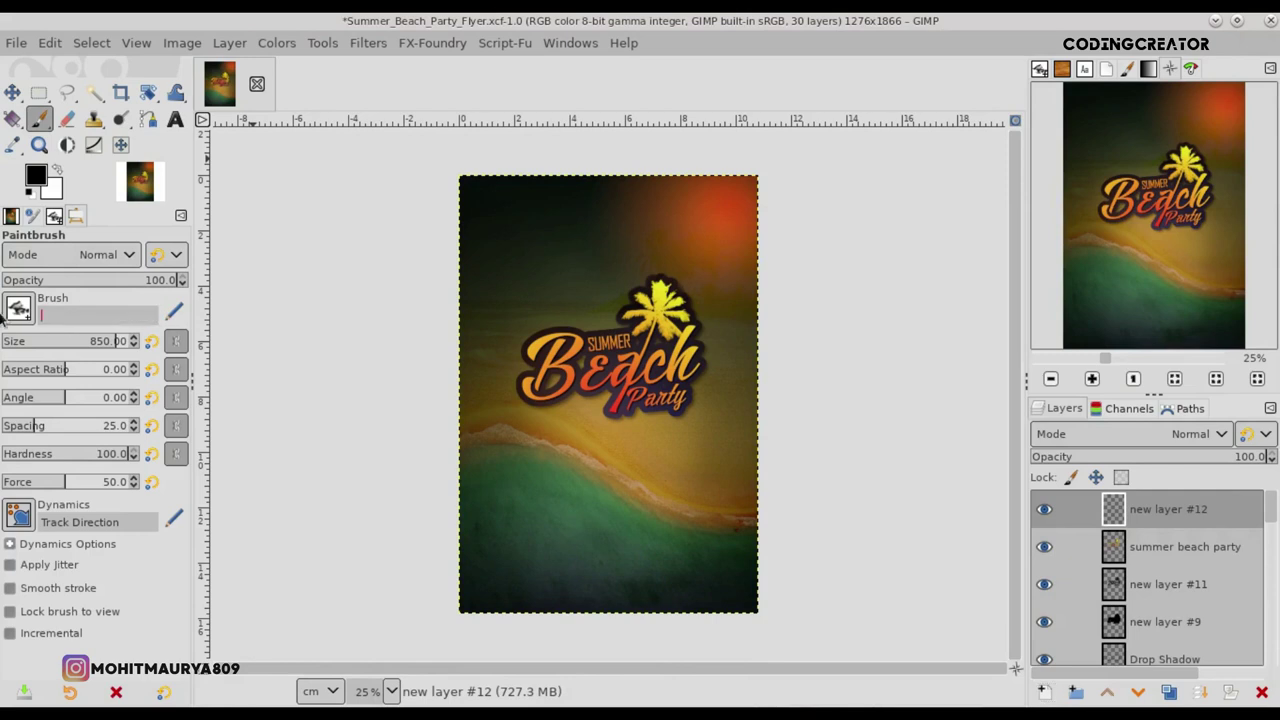
left_click(105, 424)
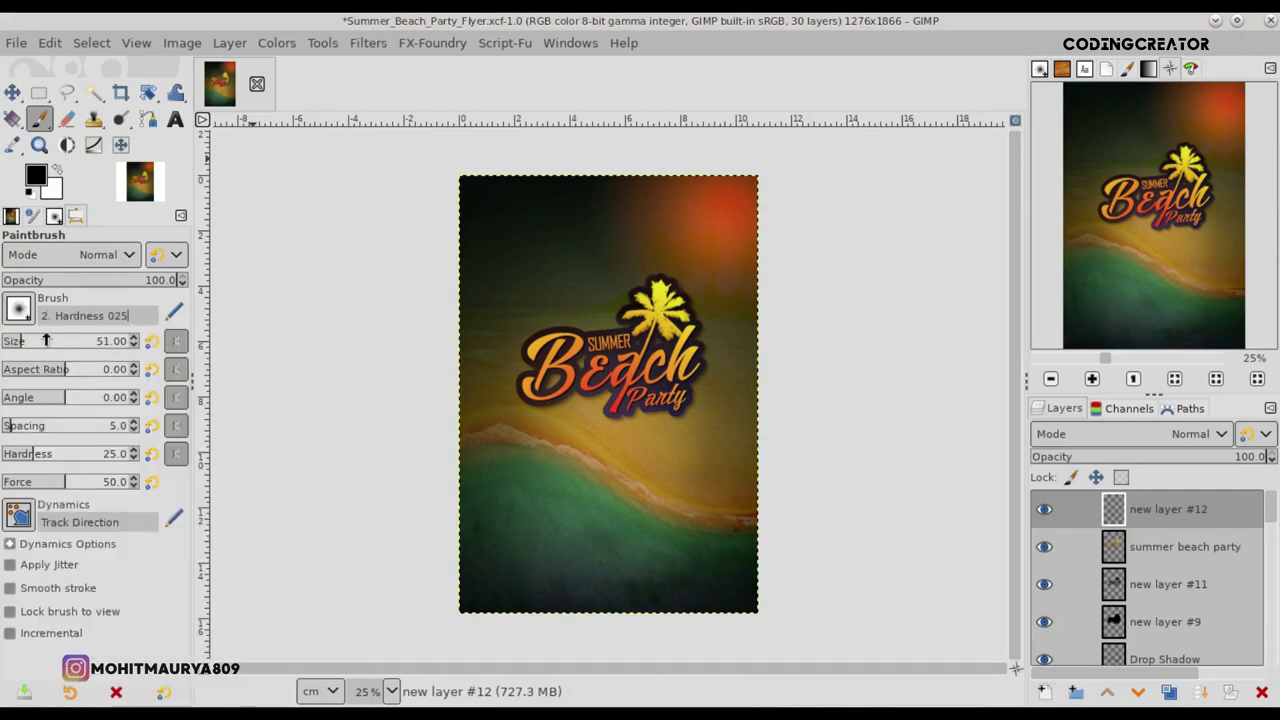
left_click_drag(85, 357, 86, 358)
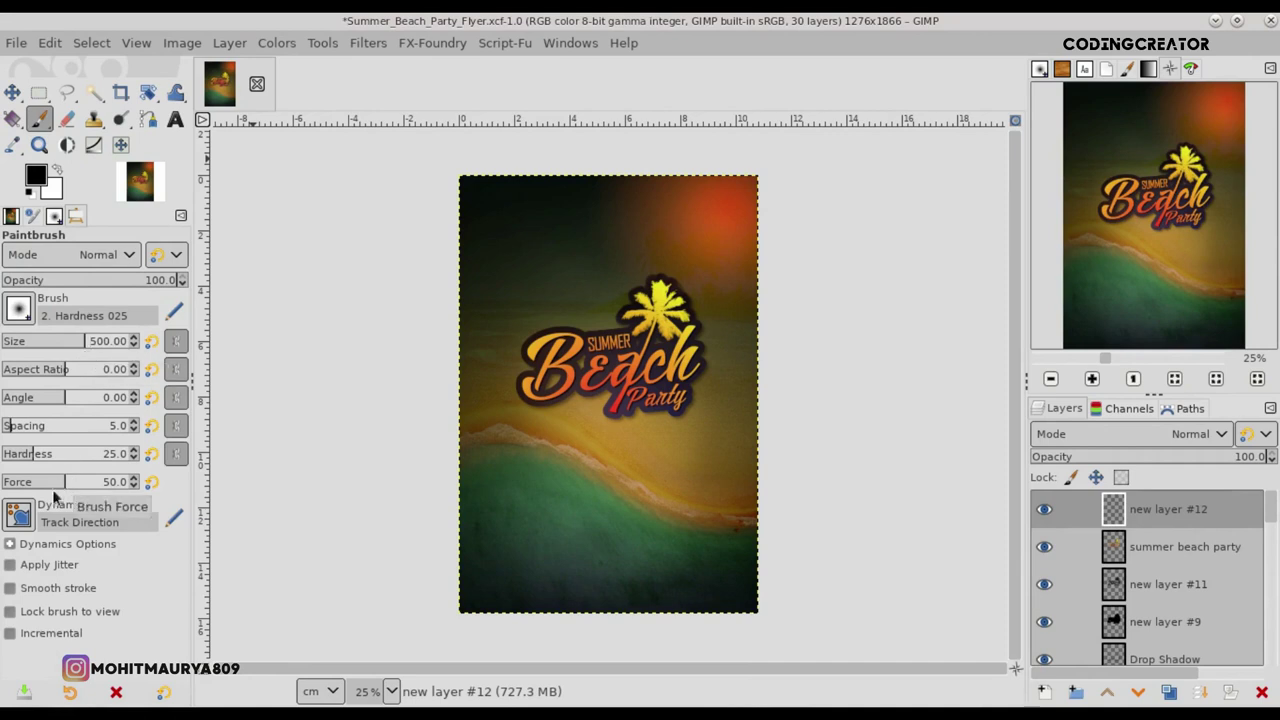
- Set the brush dynamics to Pressure Opacity and zoom the flyer to 50%
left_click(18, 515)
left_click(72, 278)
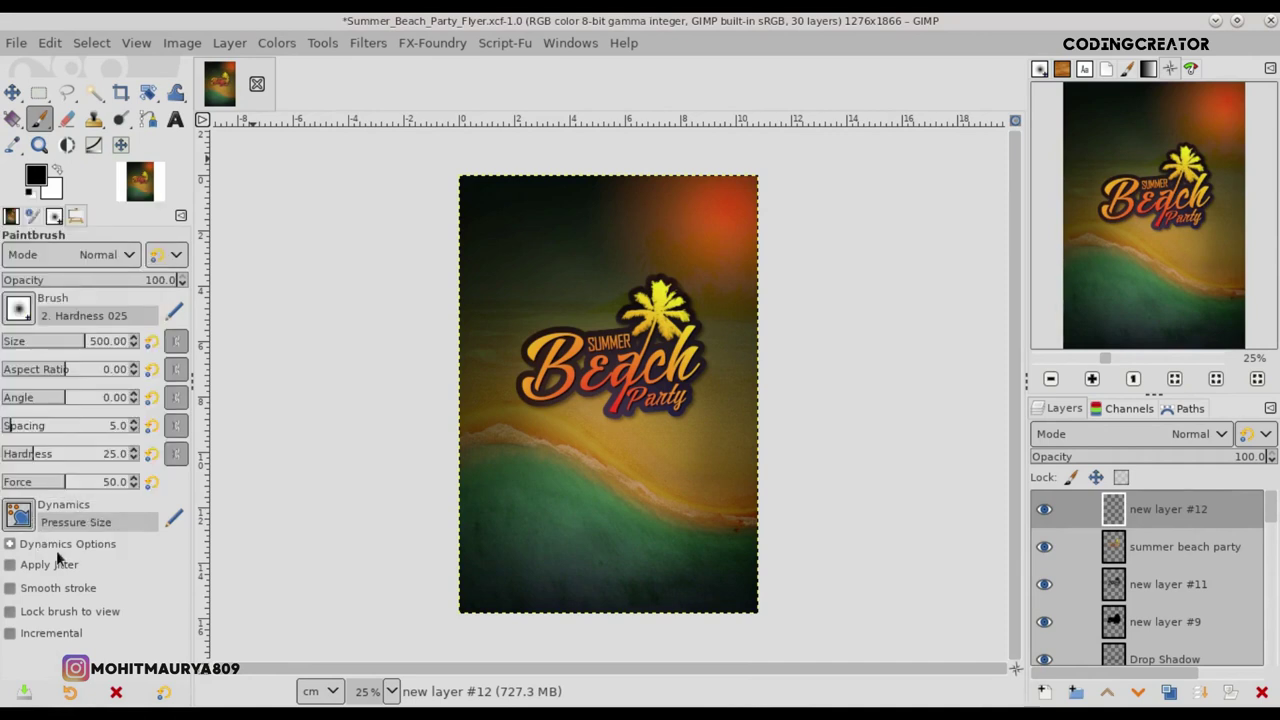
left_click(18, 515)
left_click(90, 252)
key("shift+2")
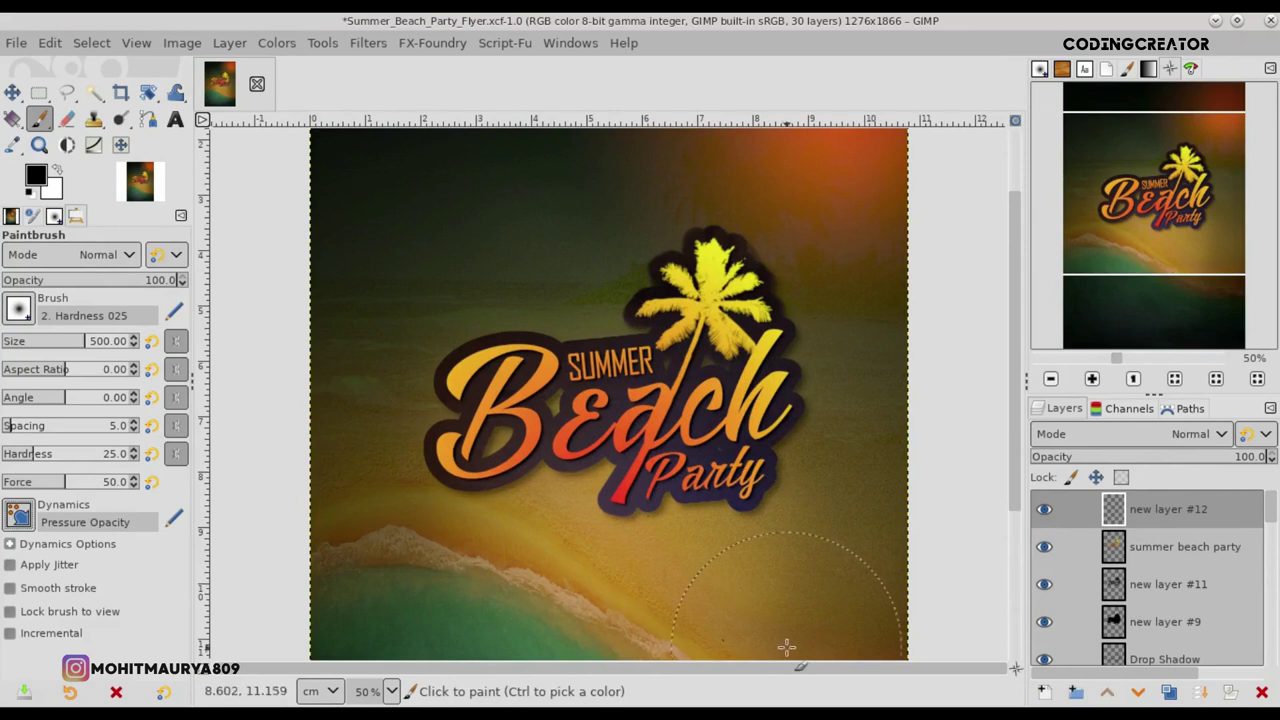
scroll(1013, 475, "up", 2)
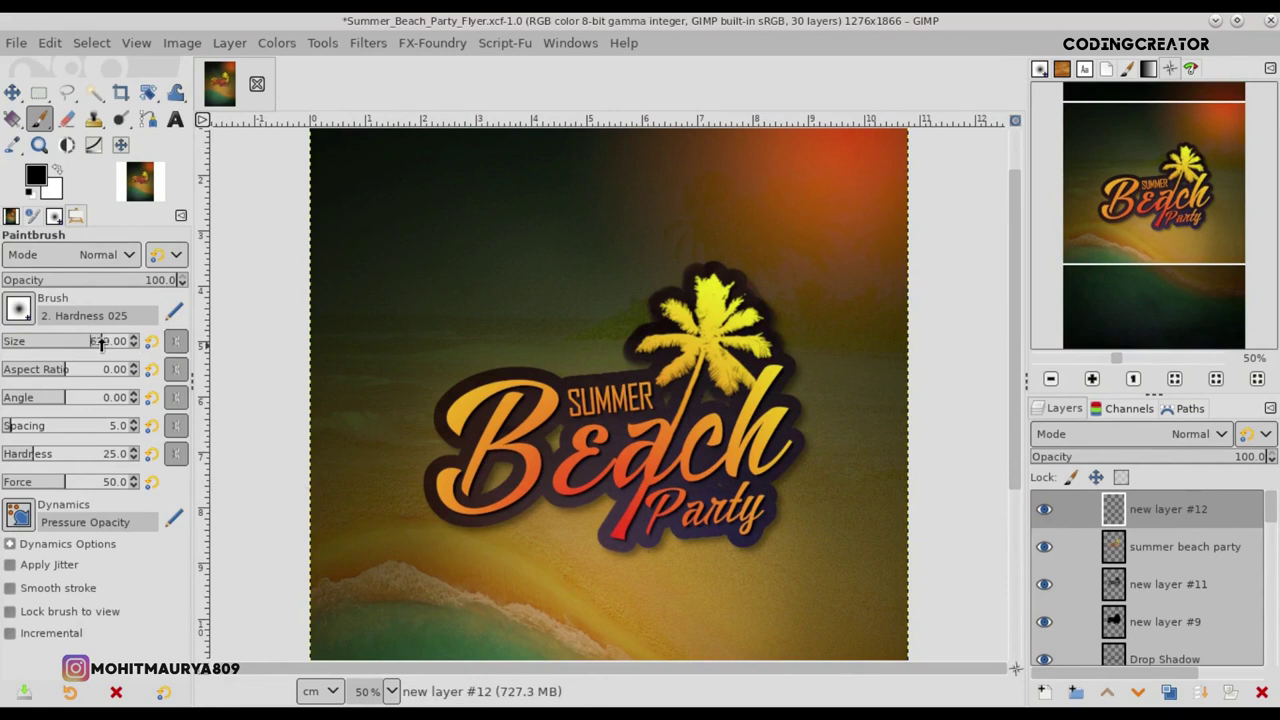
- Paint a soft white glow over the palm tree, replacing an accidental dark dab
left_click(752, 360)
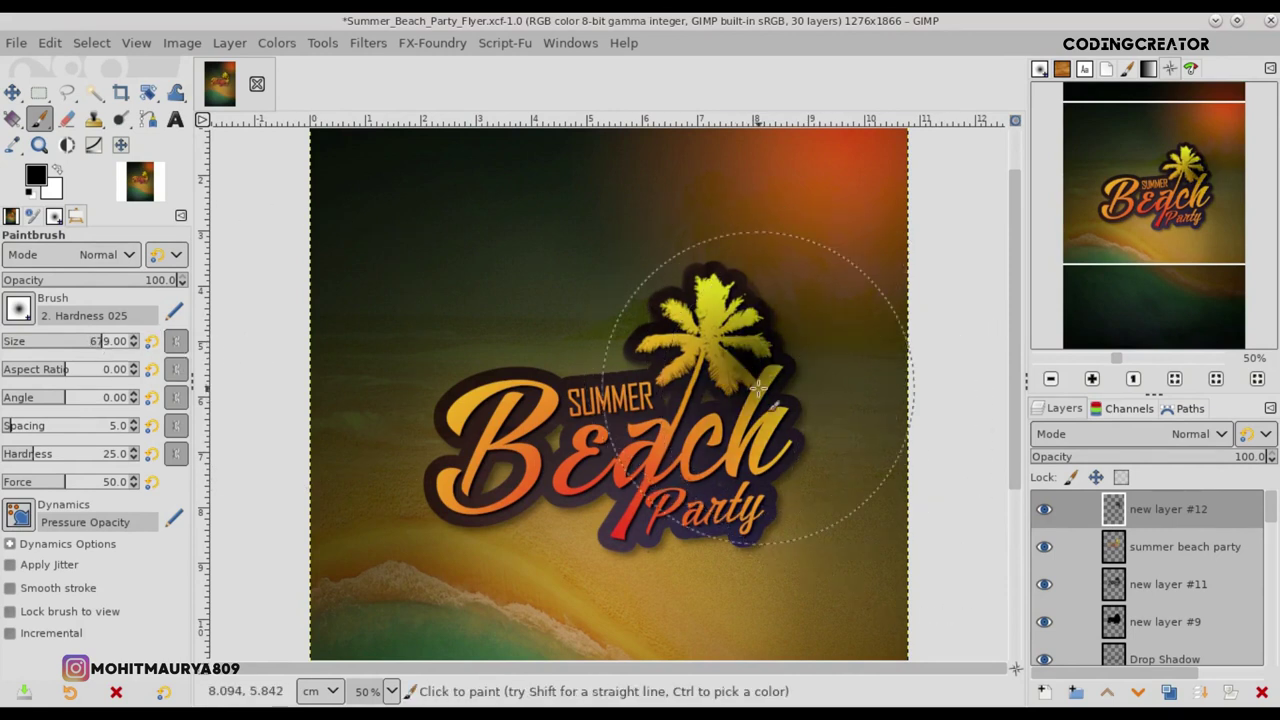
key("ctrl+z")
left_click(55, 172)
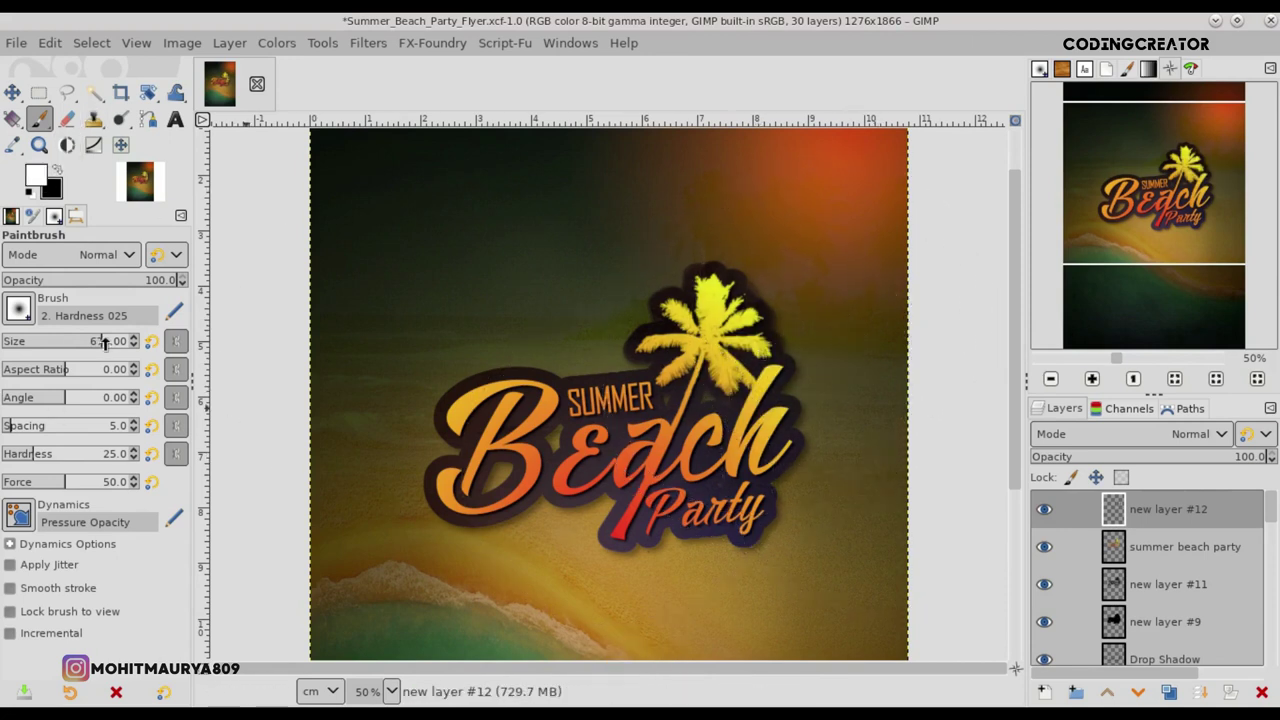
left_click(103, 341)
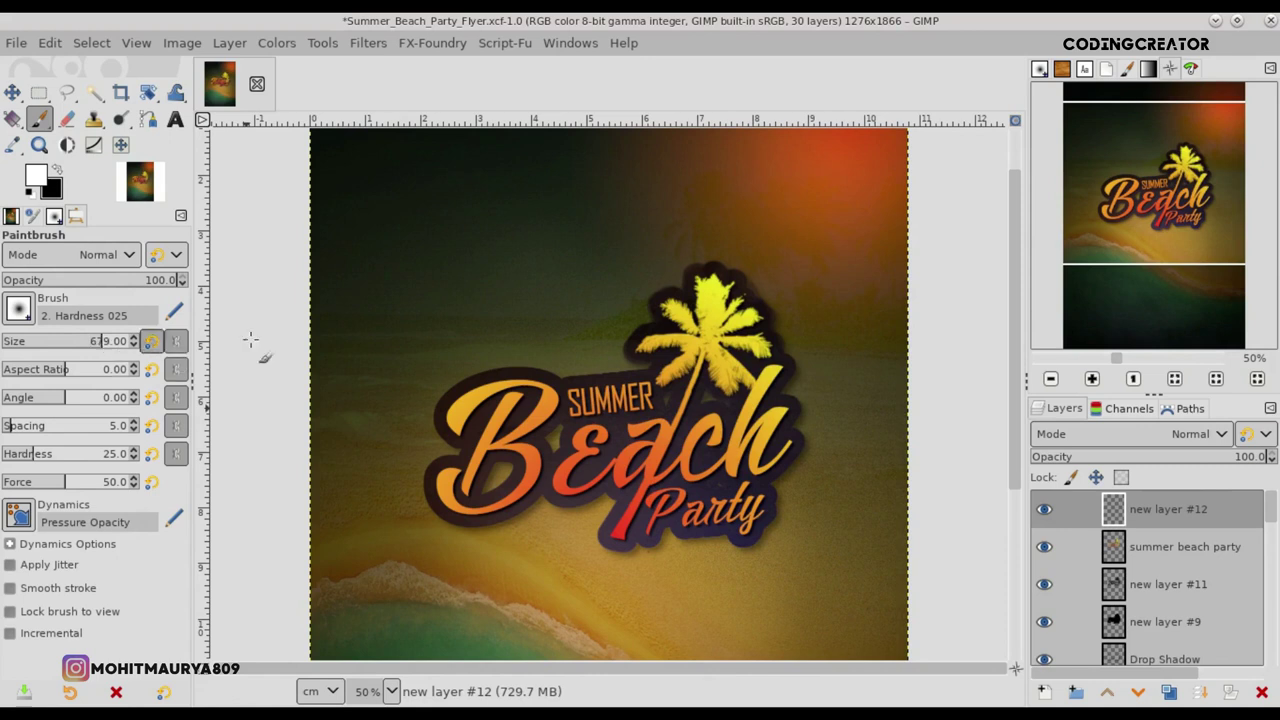
left_click(750, 352)
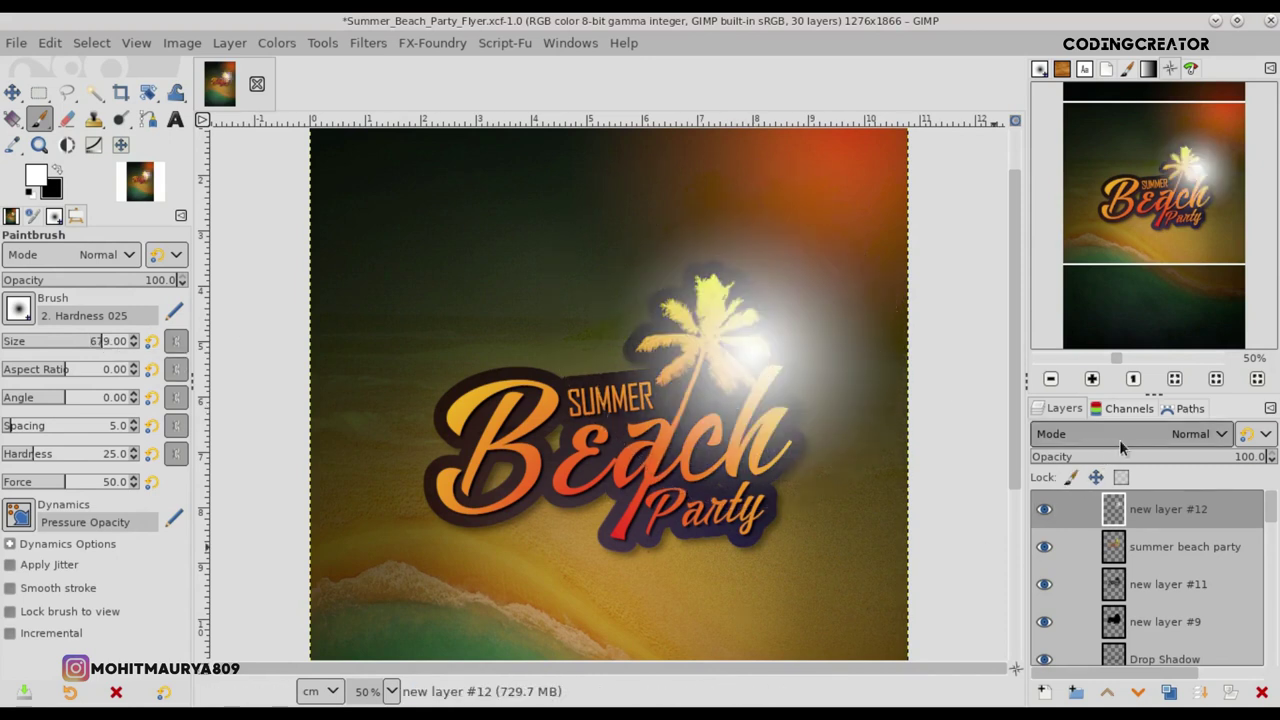
- Set the glow layer's blend mode to Overlay and crop it to its content
left_click(1119, 439)
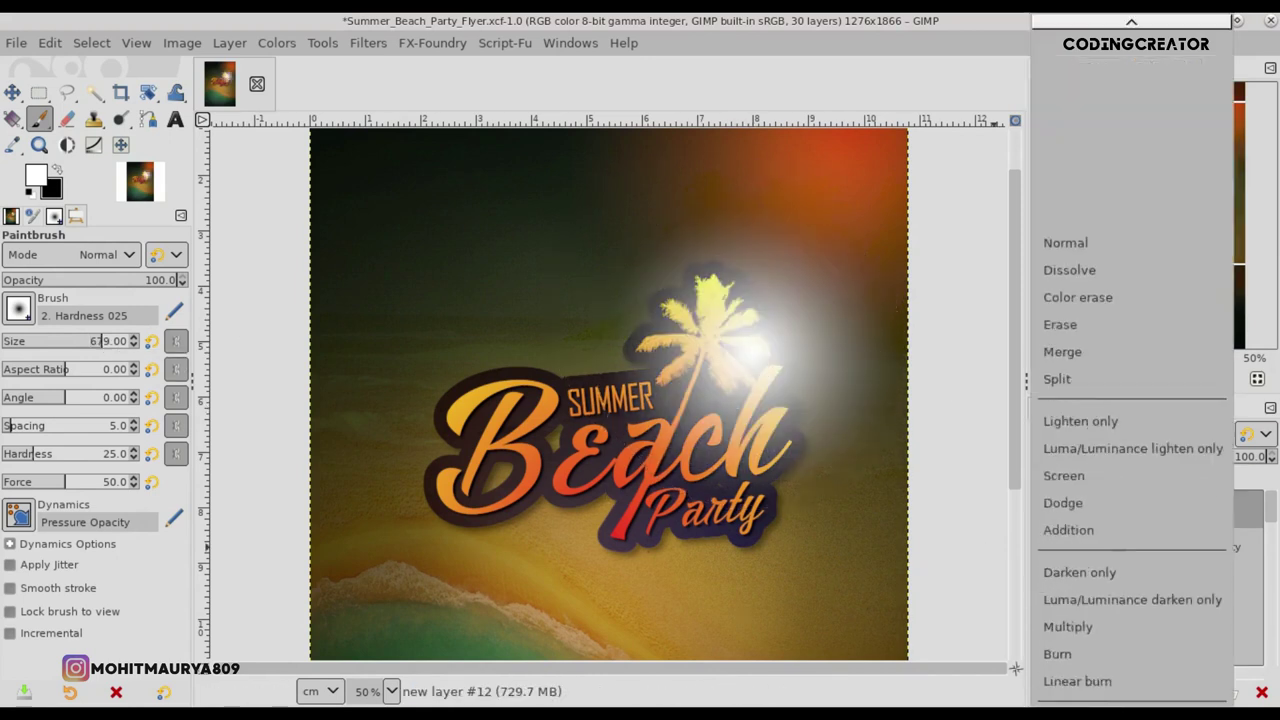
scroll(1114, 544, "down", 3)
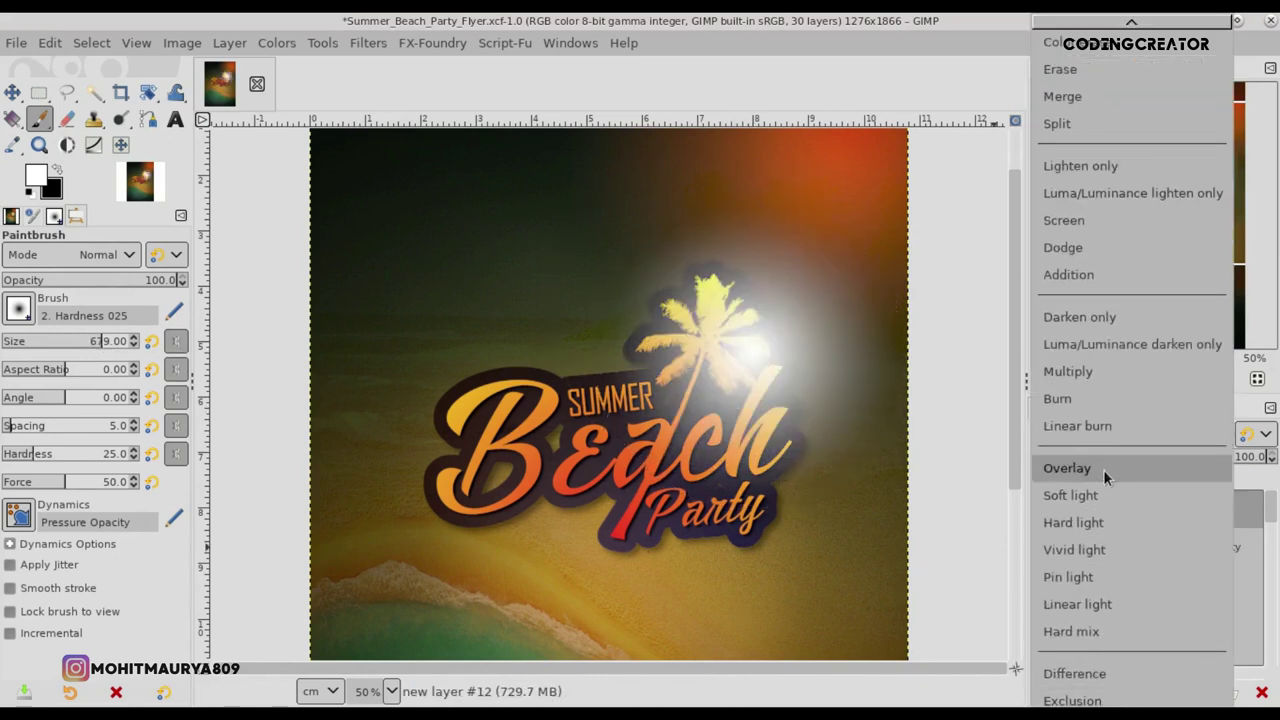
left_click(1103, 469)
left_click(229, 42)
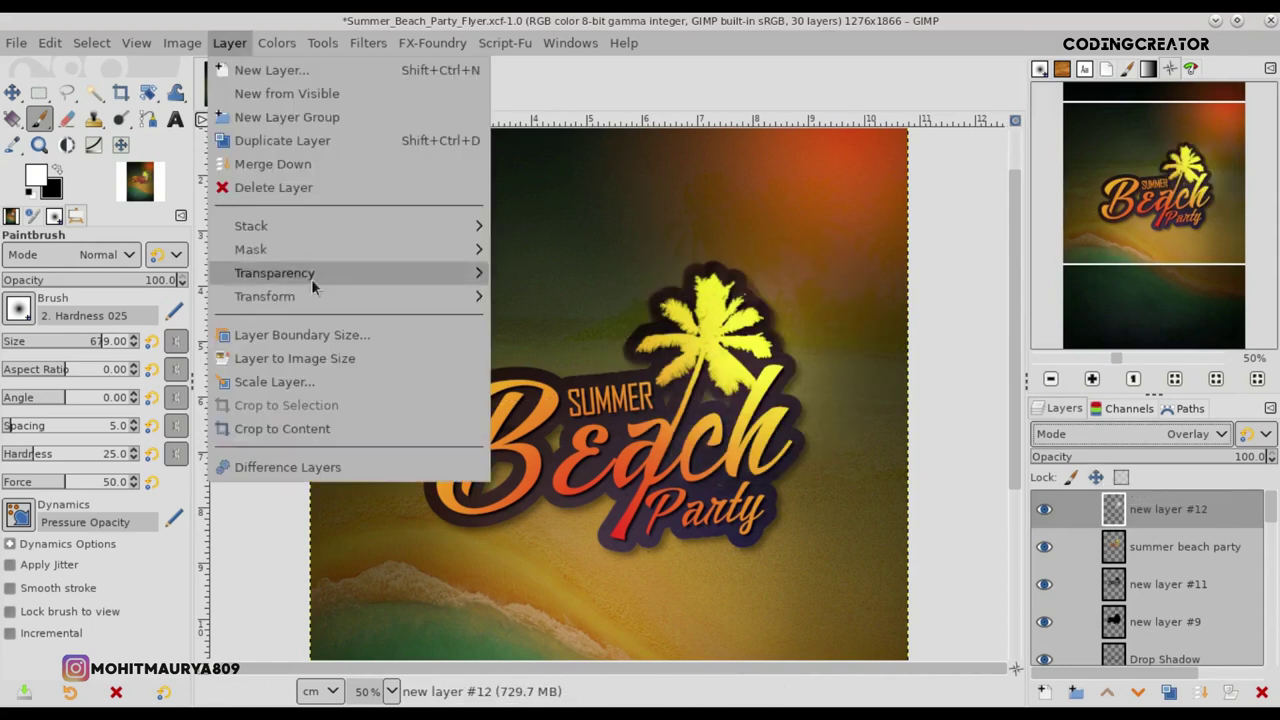
left_click(286, 426)
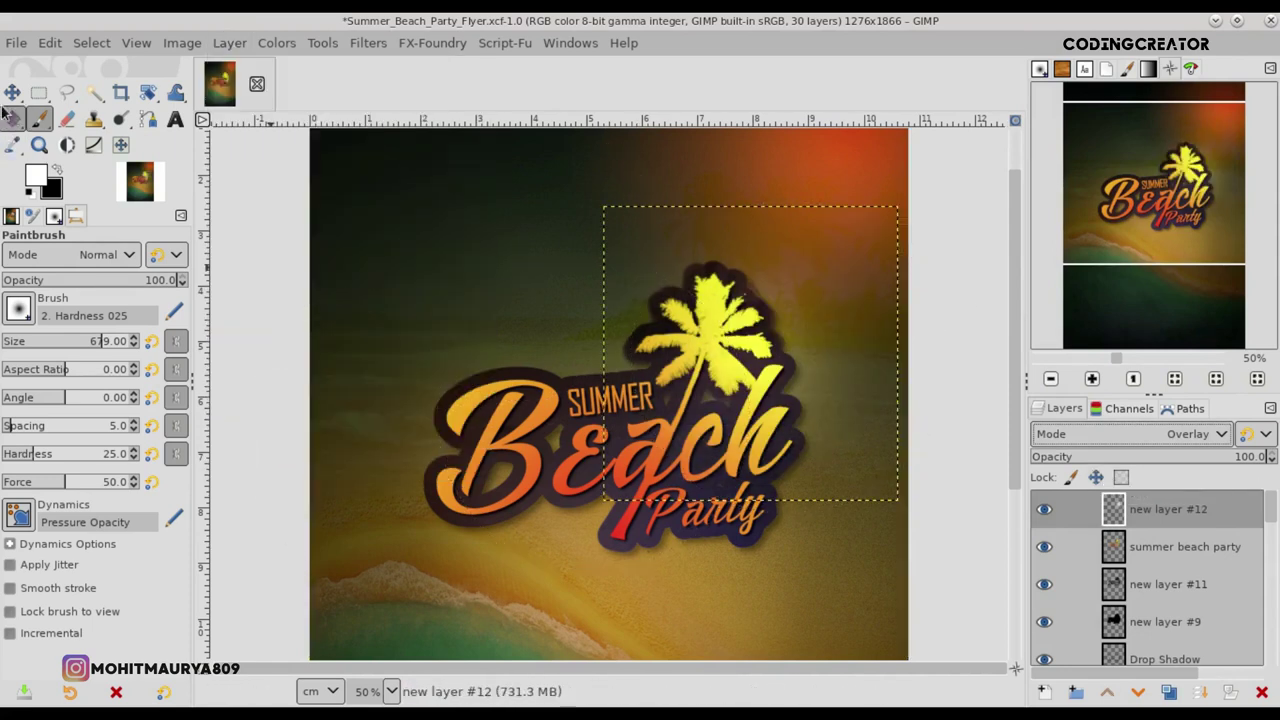
- Nudge the glow layer slightly downward and toggle its visibility to compare
key("g")
key("m")
left_click_drag(778, 383, 790, 396)
left_click(1044, 511)
left_click(1044, 511)
- Expand the glow layer to image size and repaint a wide glow at brush 1037, opacity 18.2
left_click(229, 43)
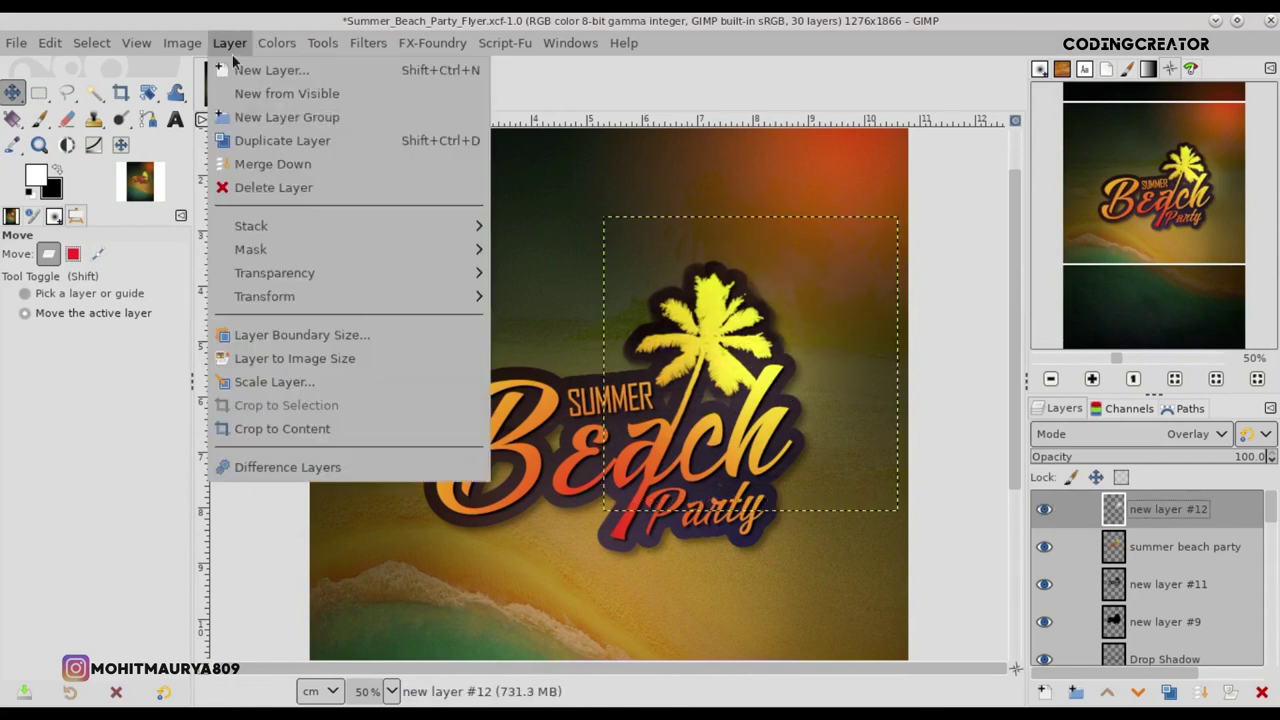
left_click(329, 357)
left_click(40, 118)
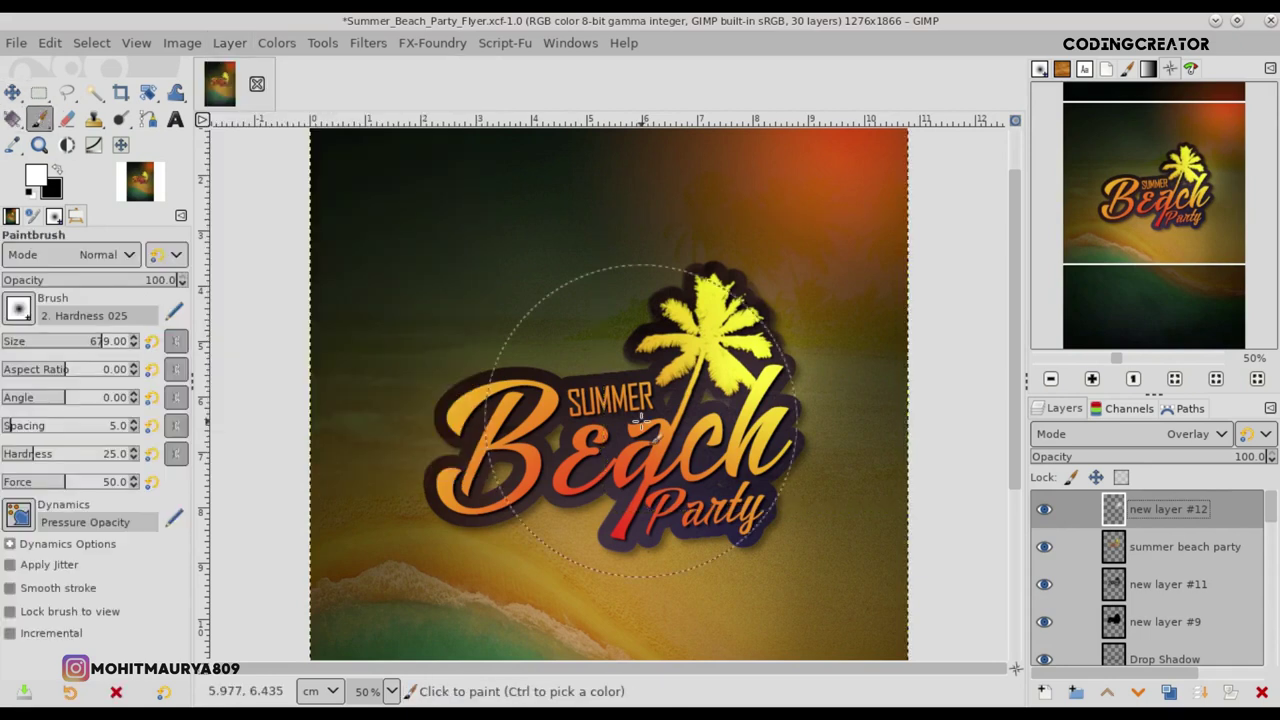
left_click_drag(108, 341, 130, 344)
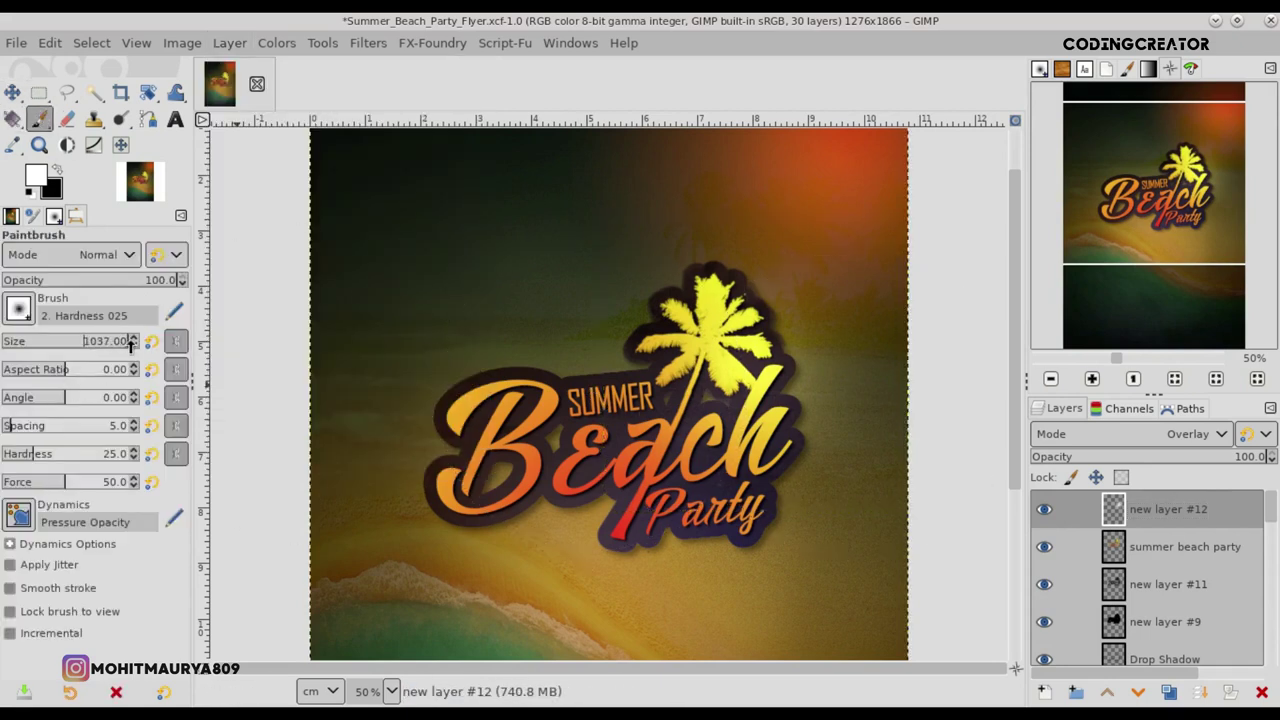
left_click_drag(113, 287, 34, 284)
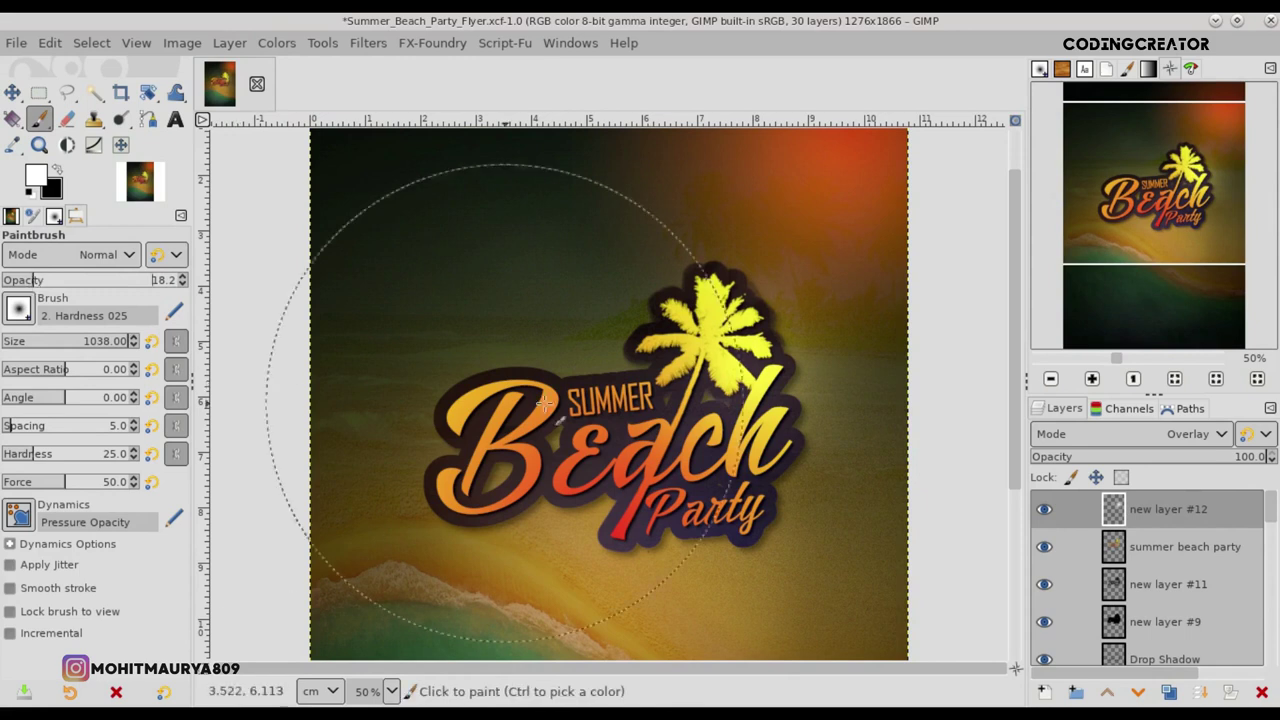
left_click(745, 393)
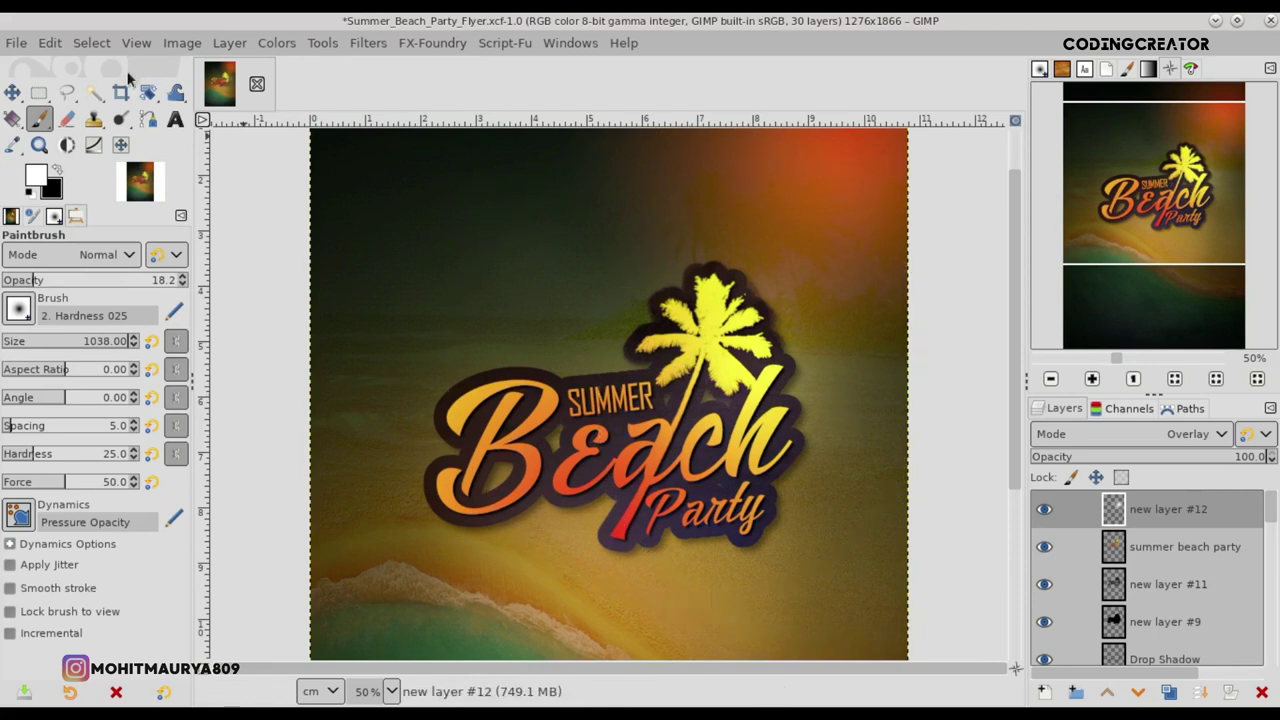
- Switch to the Move tool and make the glow layer visible again
left_click(9, 91)
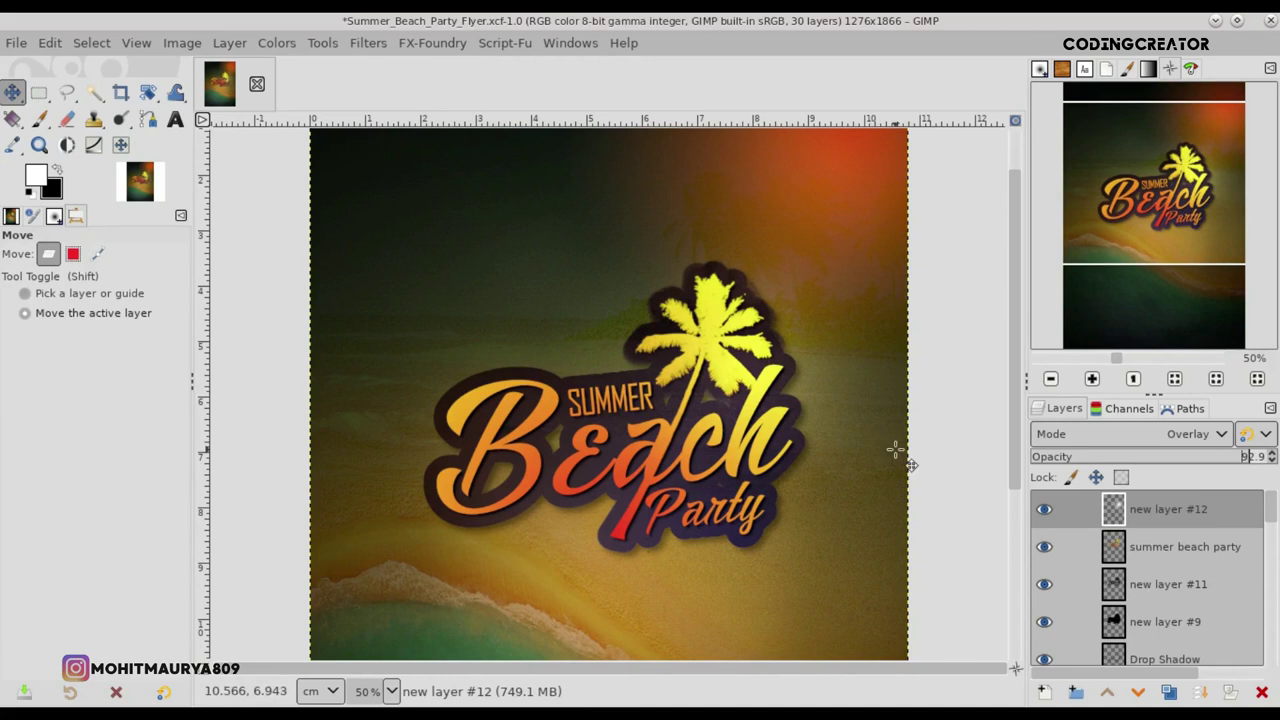
scroll(931, 514, "down", 2)
scroll(931, 514, "down", 1)
scroll(931, 514, "up", 1)
left_click(1050, 510)
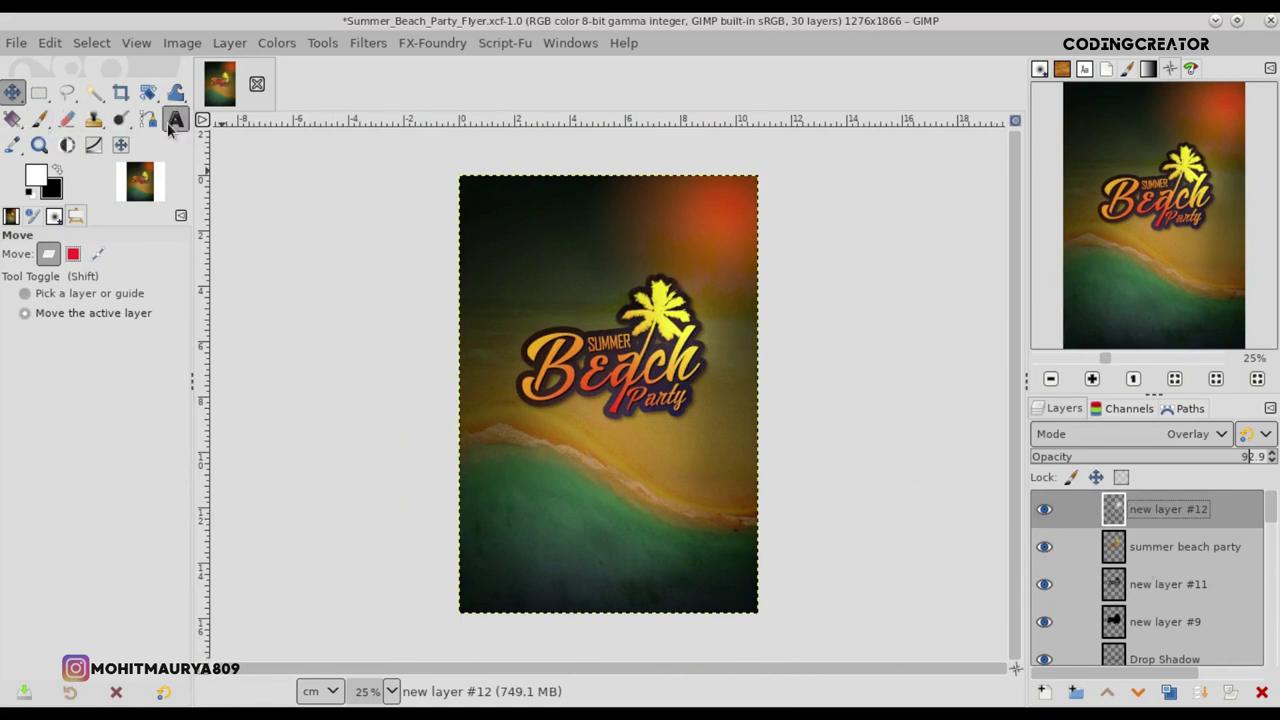
- Select the Text tool and set the foreground colour to light yellow fff799
left_click(174, 120)
left_click(33, 177)
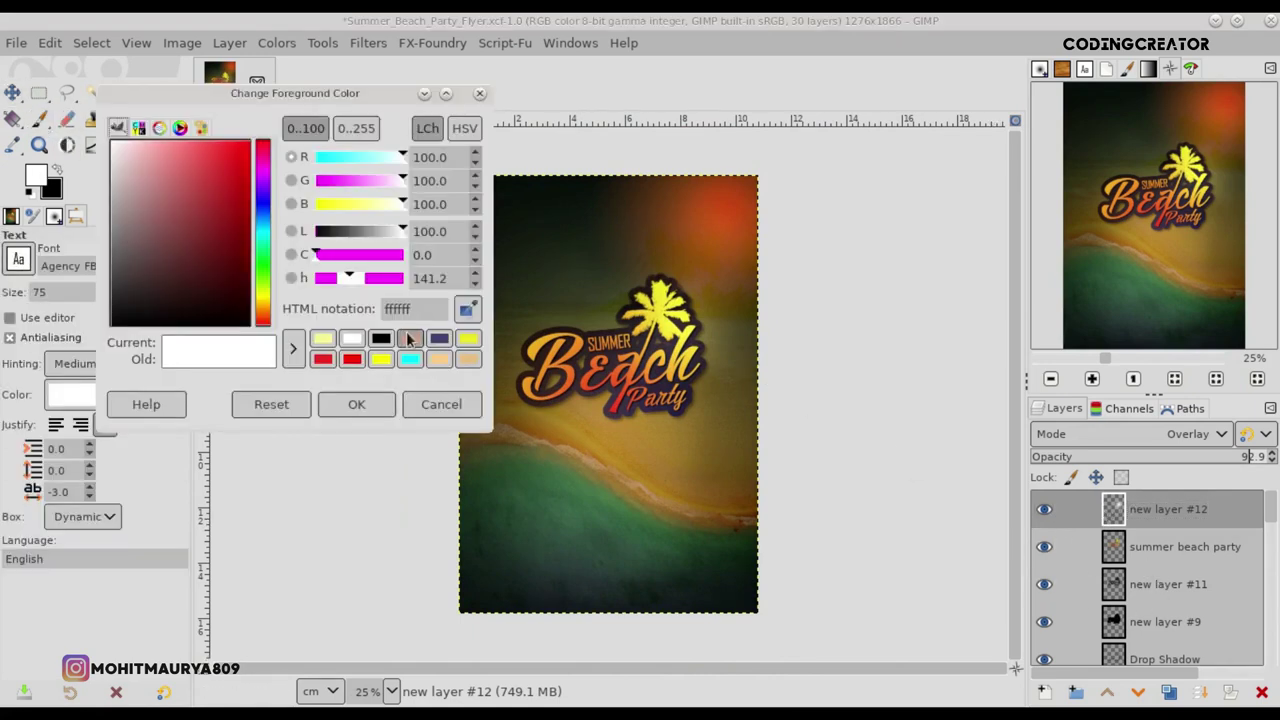
left_click(322, 340)
left_click(354, 404)
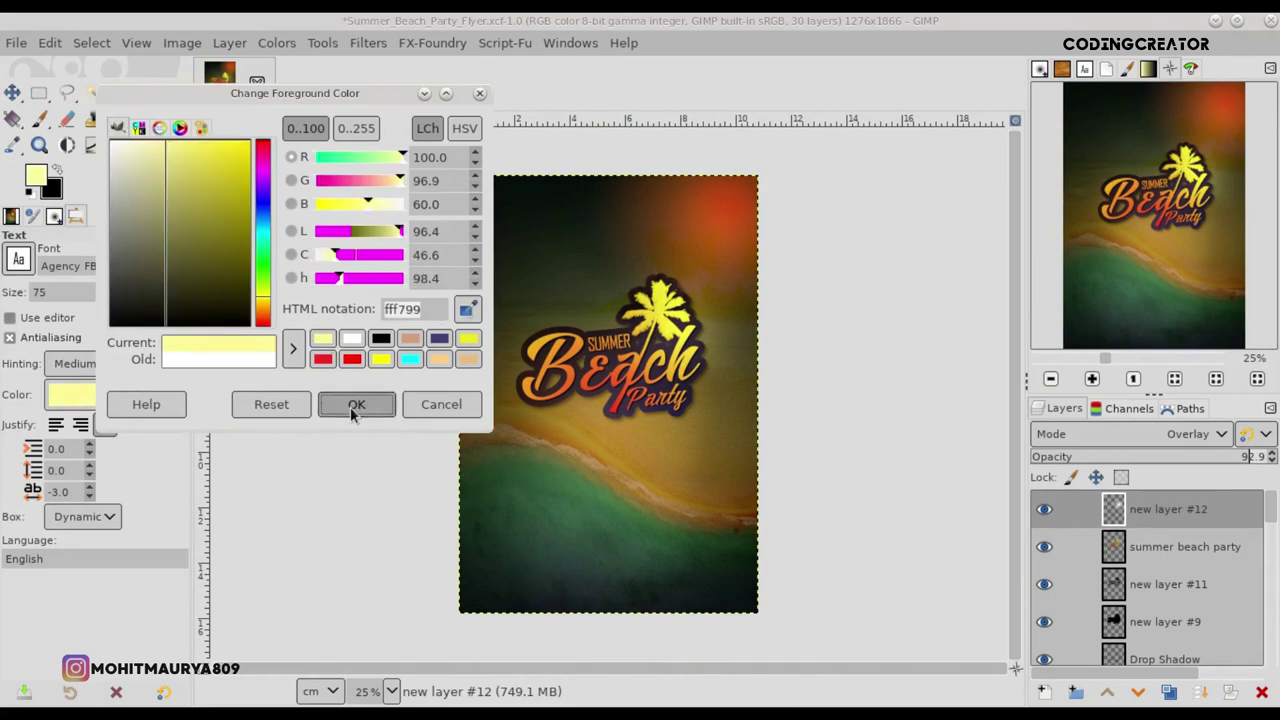
- Choose the MV Boli font and reset the letter spacing to 0
type("m")
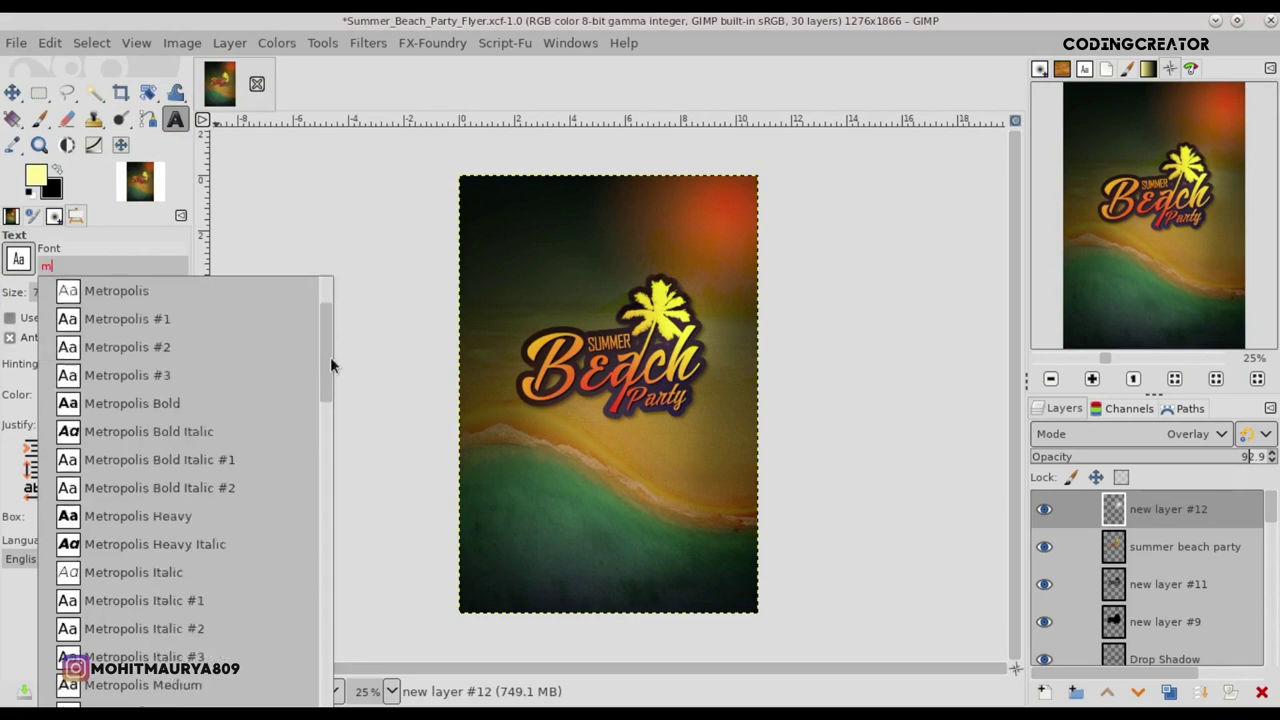
left_click_drag(331, 359, 328, 645)
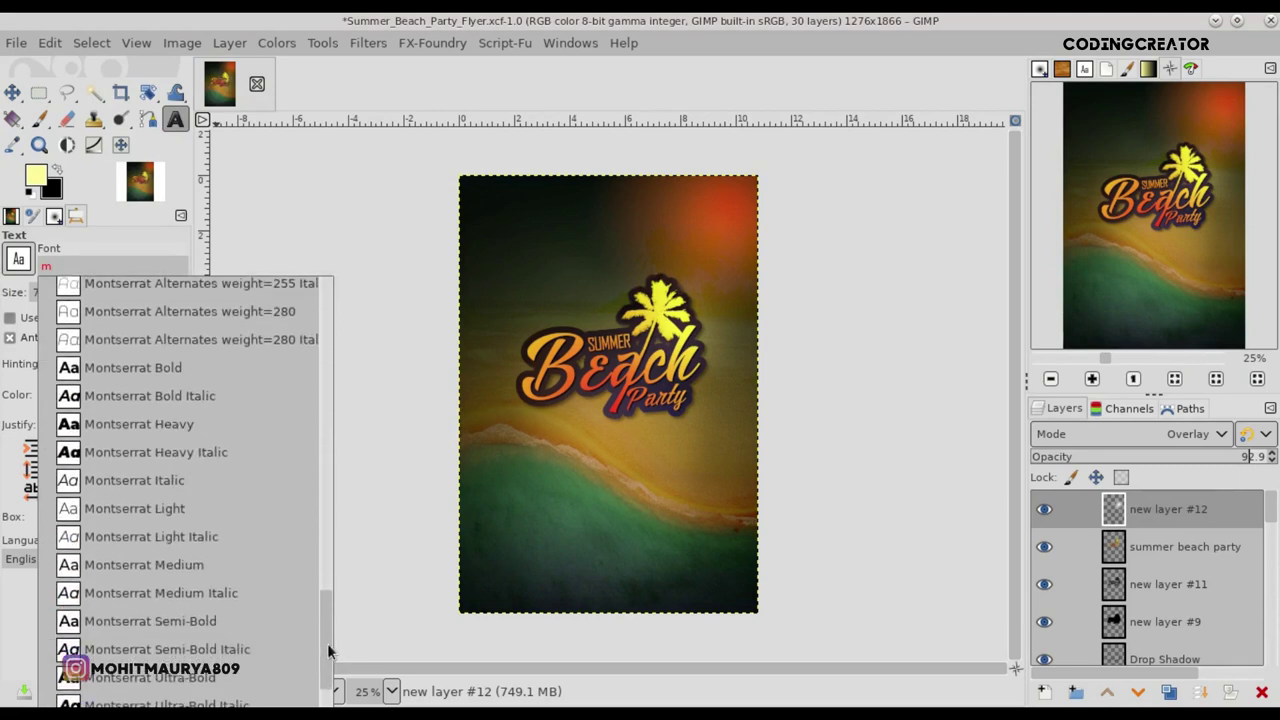
left_click(158, 645)
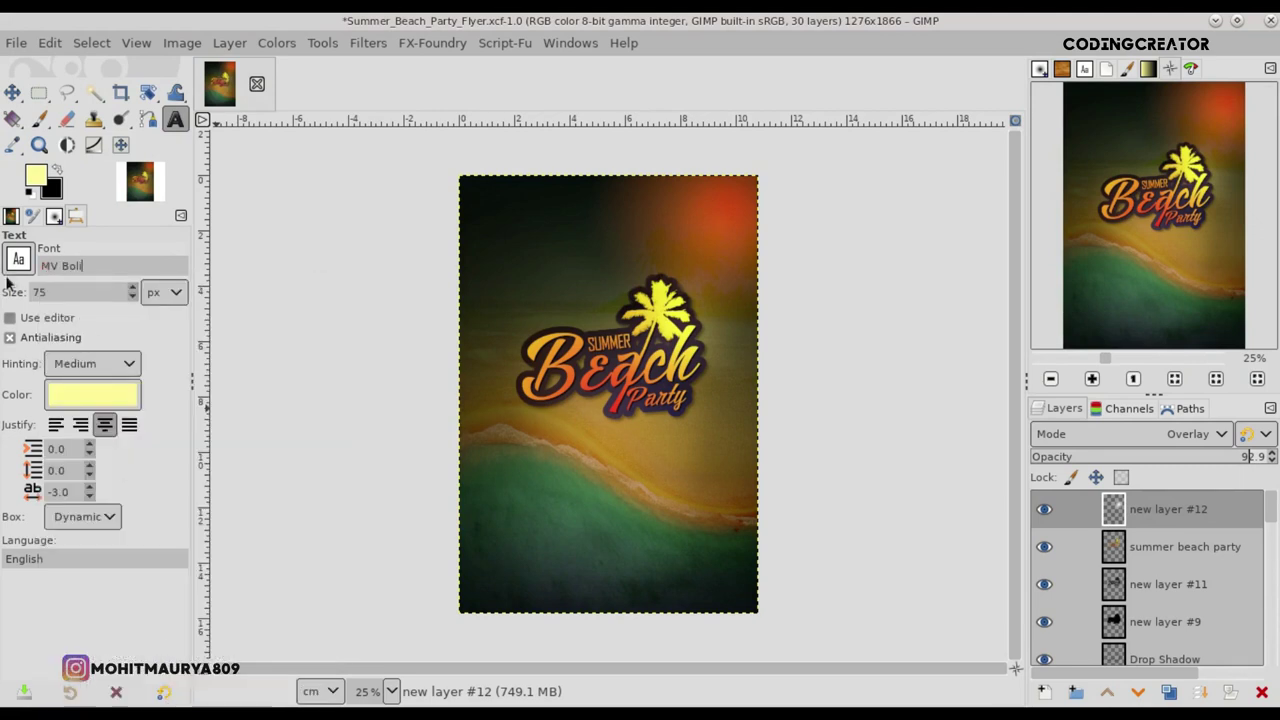
left_click(90, 498)
left_click(90, 498)
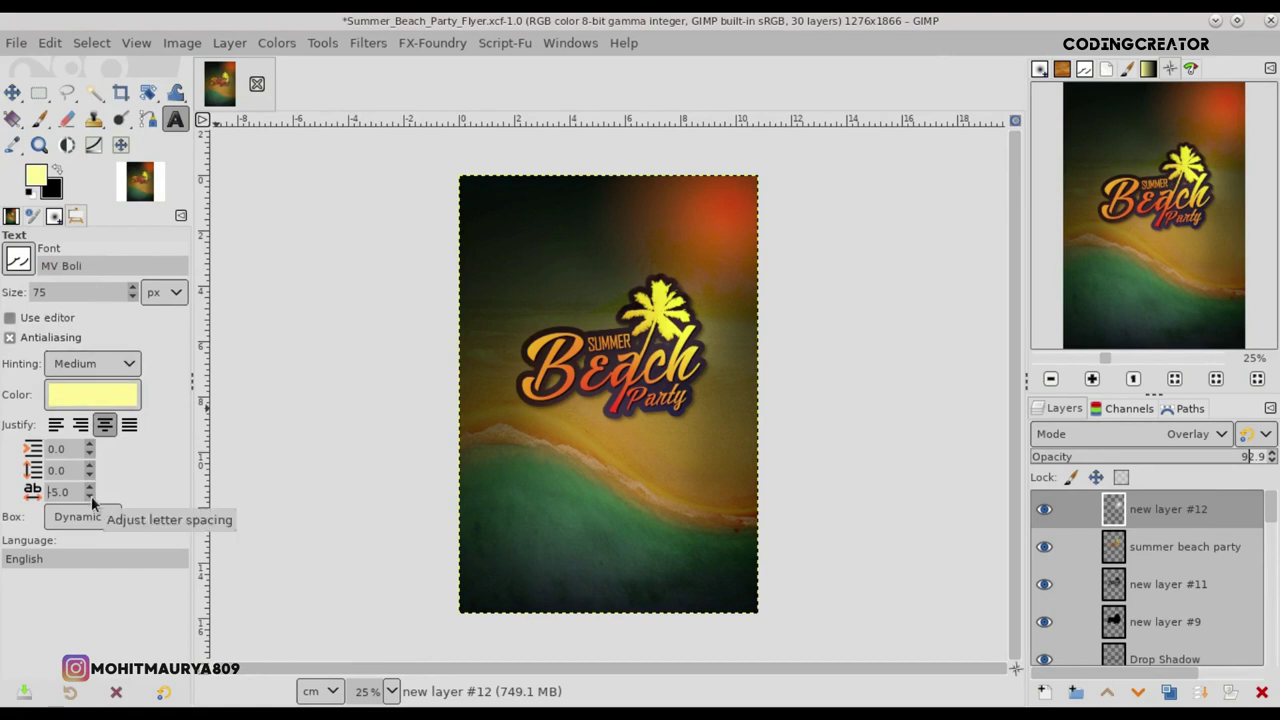
scroll(90, 492, "up", 6)
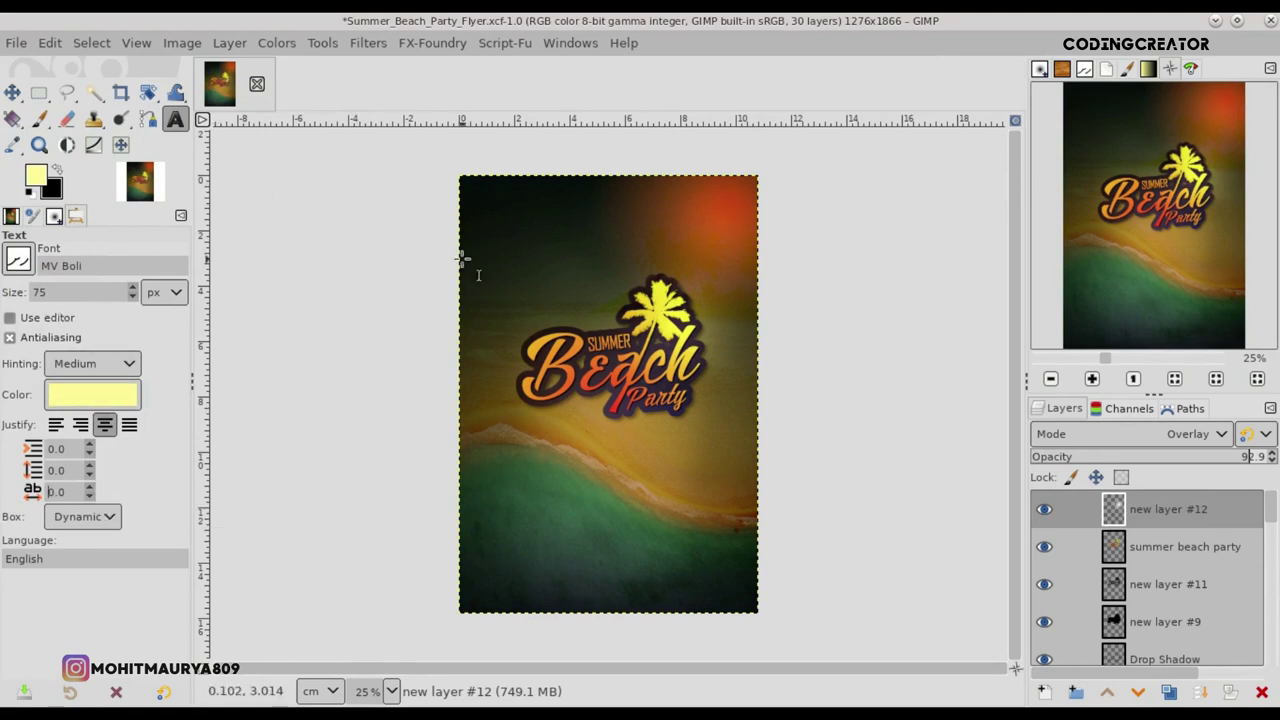
left_click(12, 92)
scroll(600, 209, "up", 1)
scroll(571, 194, "up", 2)
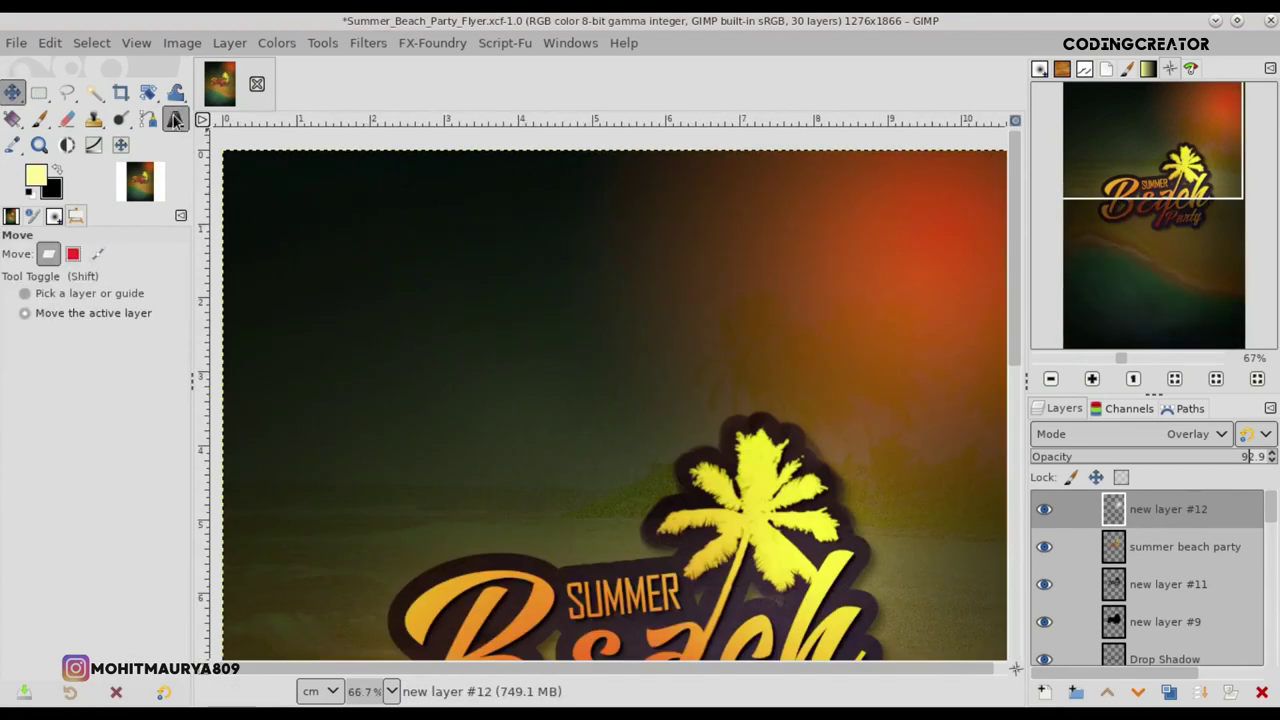
- Type 'CODINGCREATOR PRESENT' in a text box near the top of the flyer
left_click(175, 119)
left_click(440, 172)
type("CO")
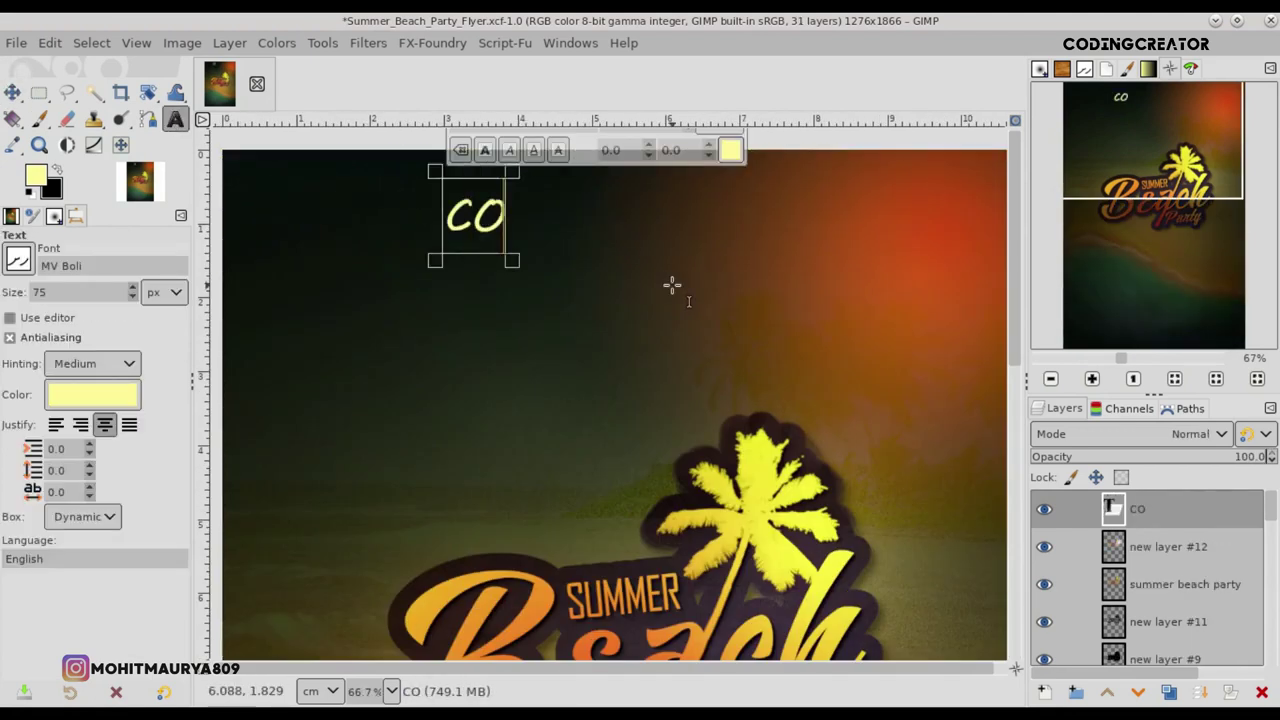
type("DINGCREATOR")
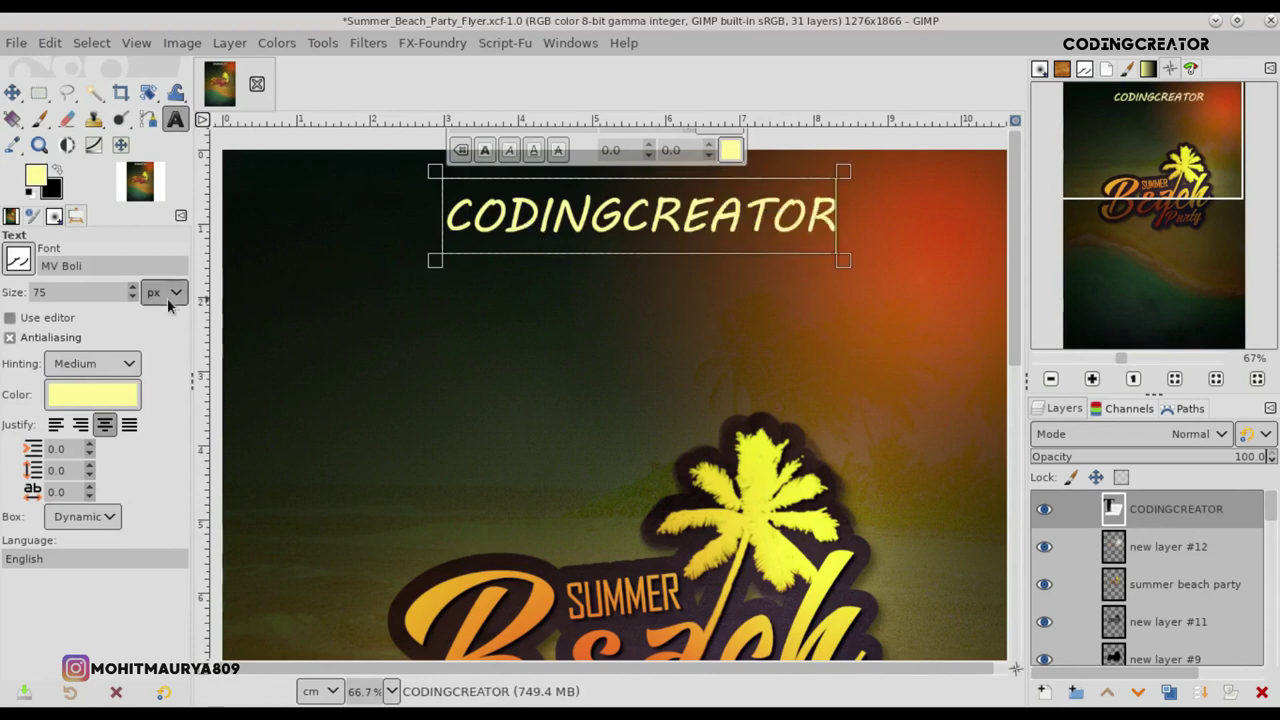
scroll(80, 291, "down", 10)
mouse_move(727, 205)
type("54")
type("PRESENT")
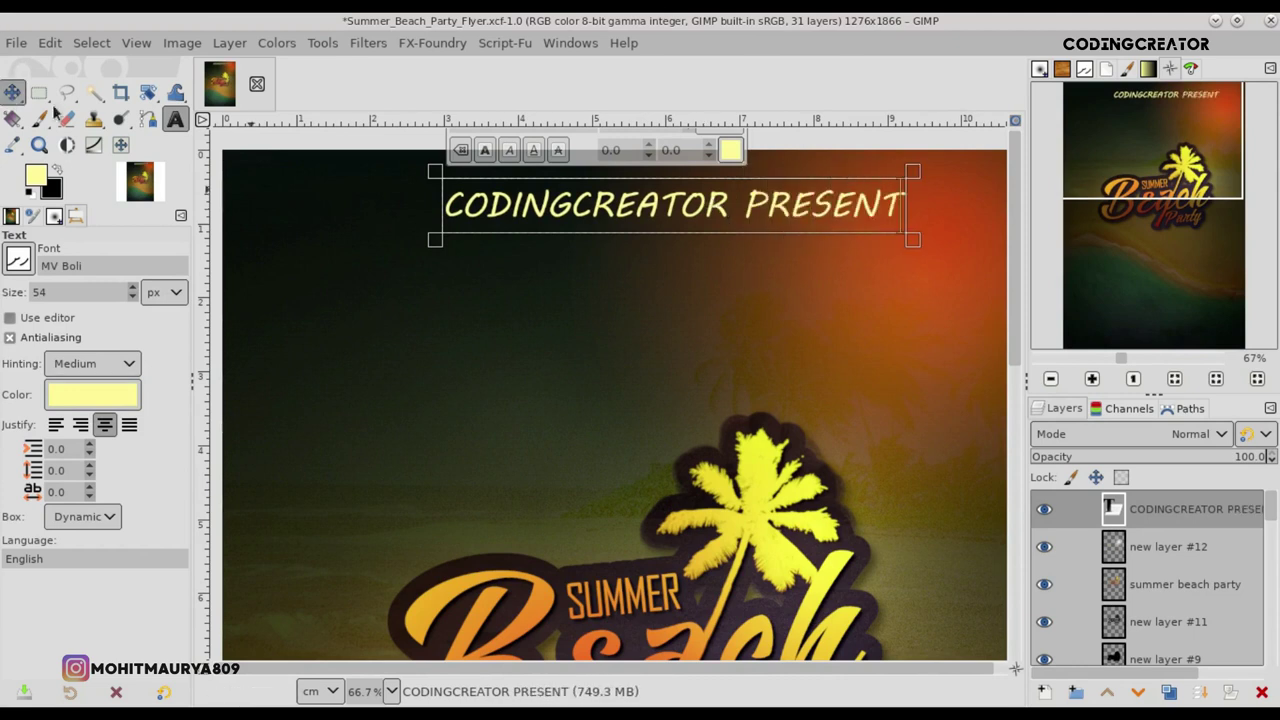
- Switch to the Move tool and turn on snapping to guides
left_click(12, 92)
scroll(574, 216, "down", 3)
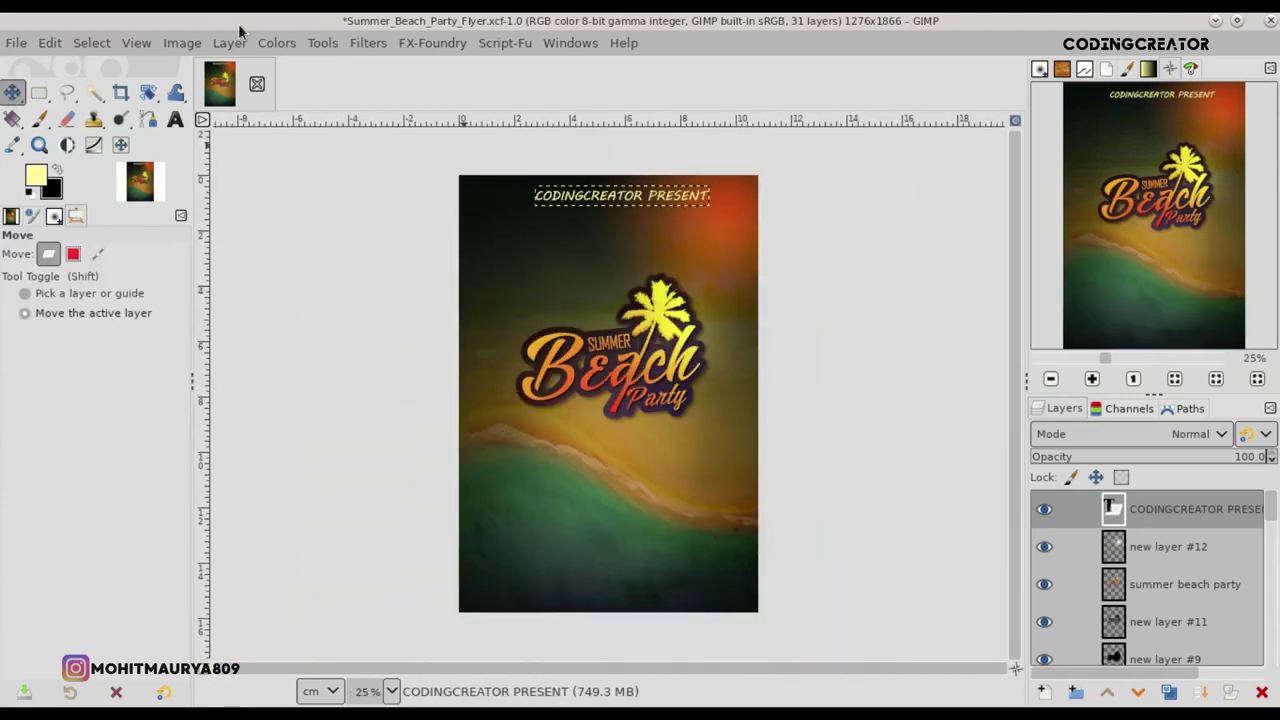
left_click(152, 42)
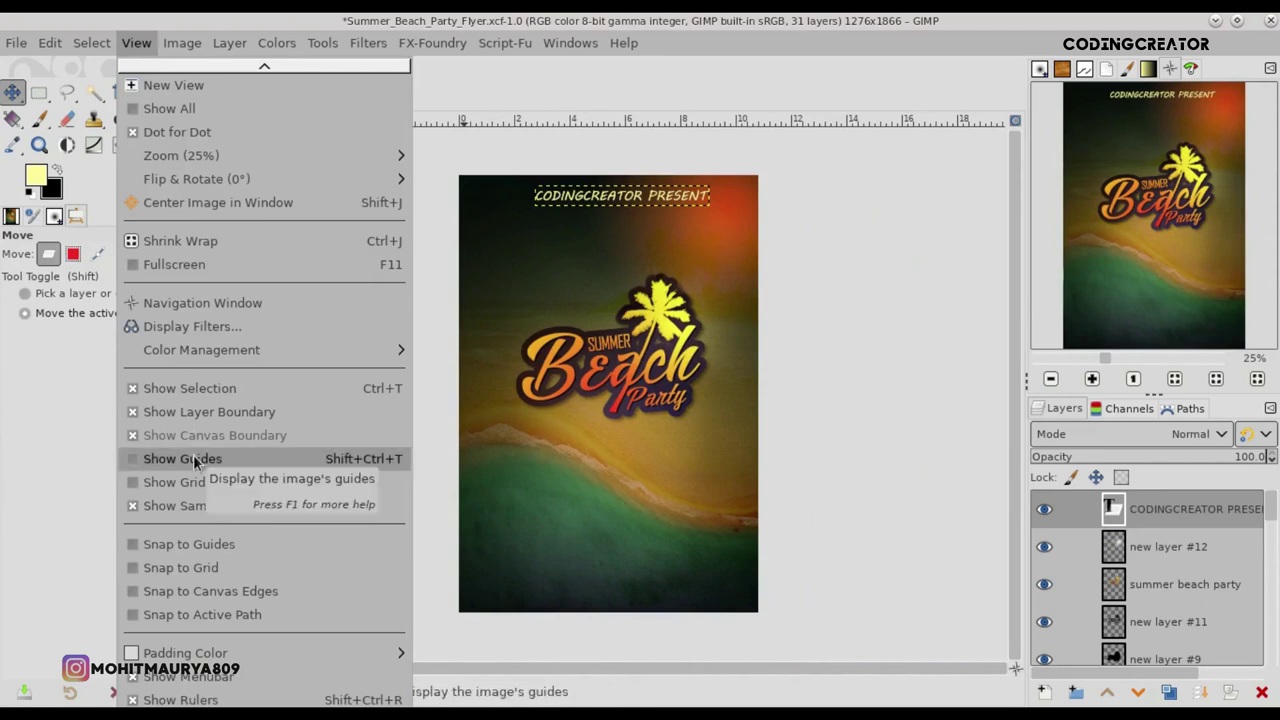
left_click(198, 543)
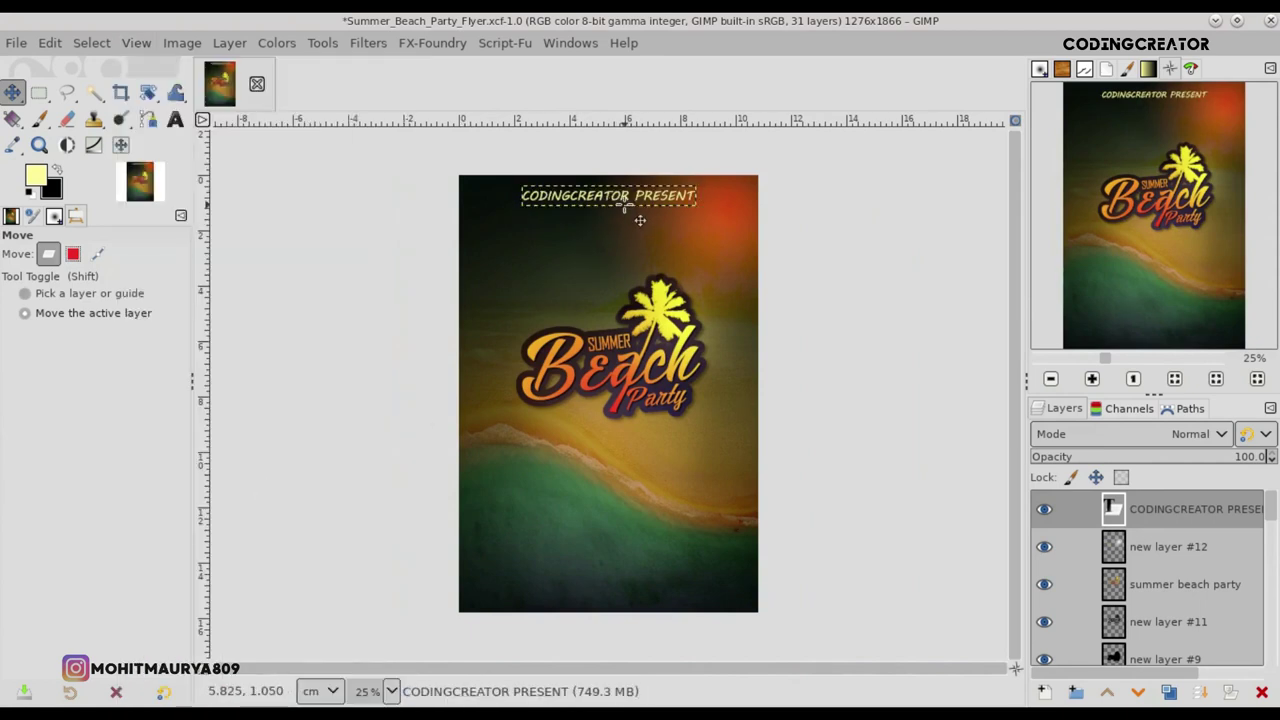
scroll(630, 208, "up", 2)
- Shrink the heading to 35 px and shift it right and slightly down
left_click(175, 119)
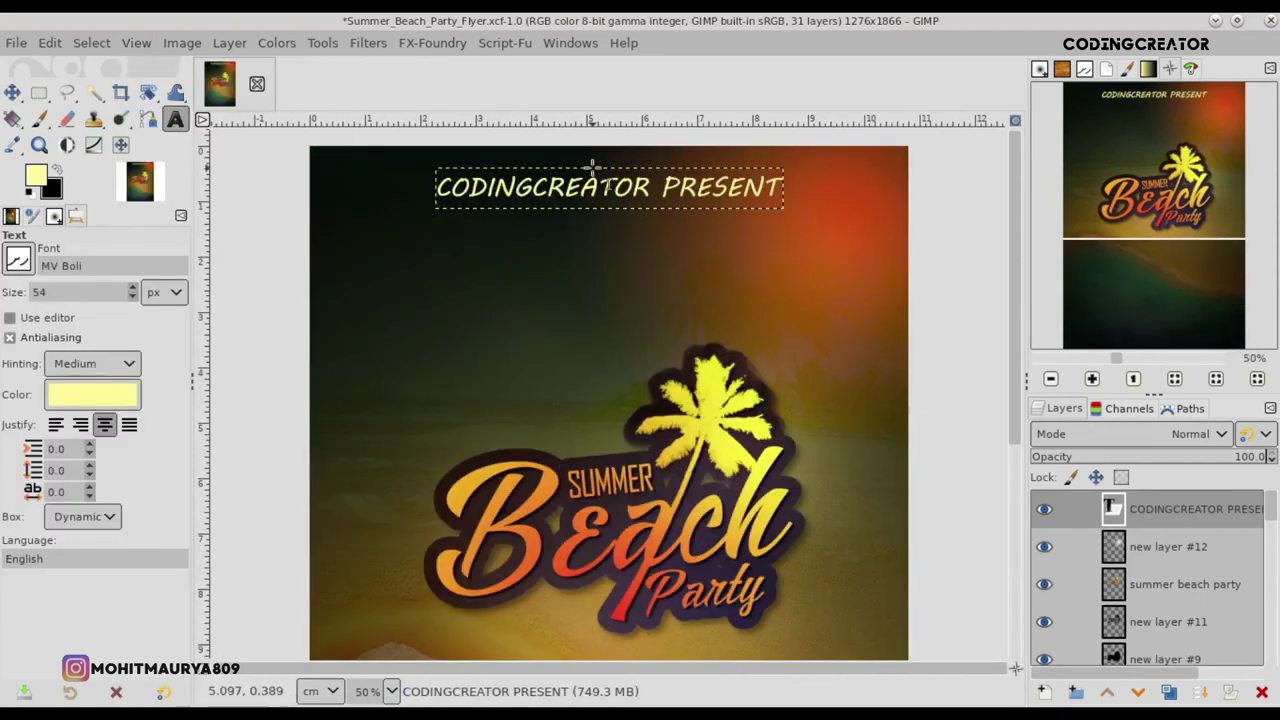
left_click(741, 205)
left_click(133, 302)
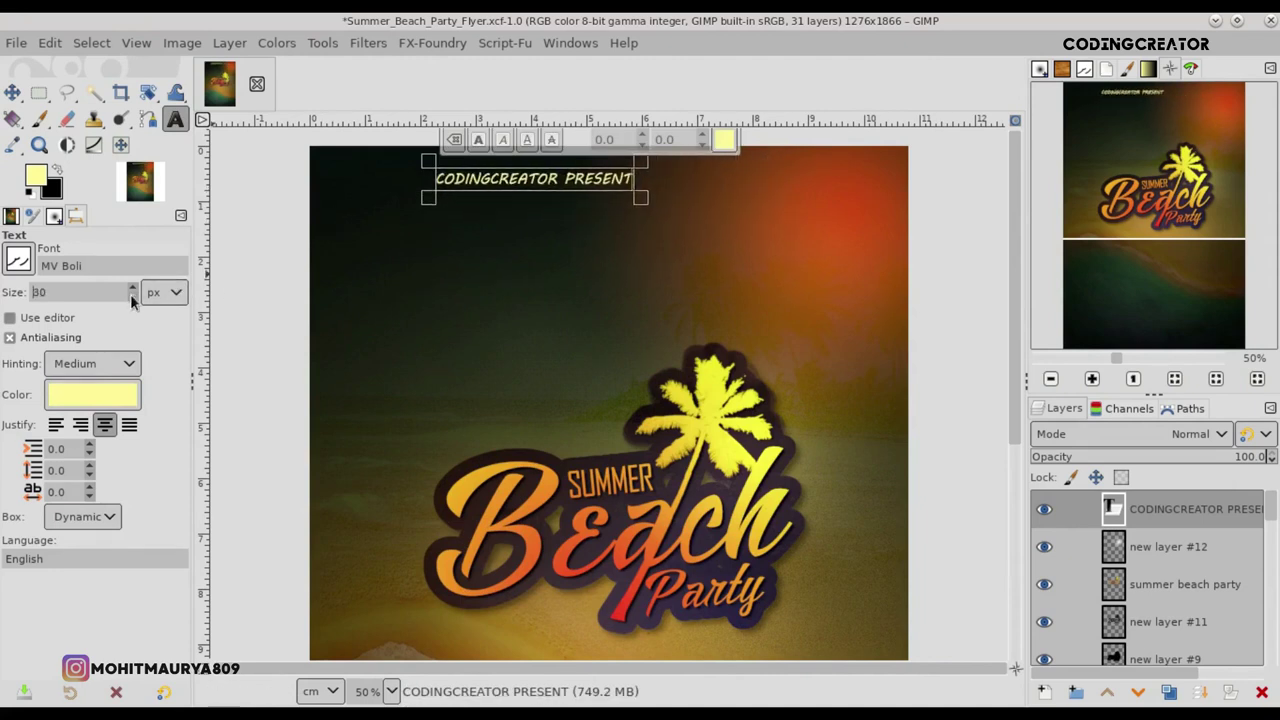
left_click(12, 92)
left_click_drag(534, 190, 609, 178)
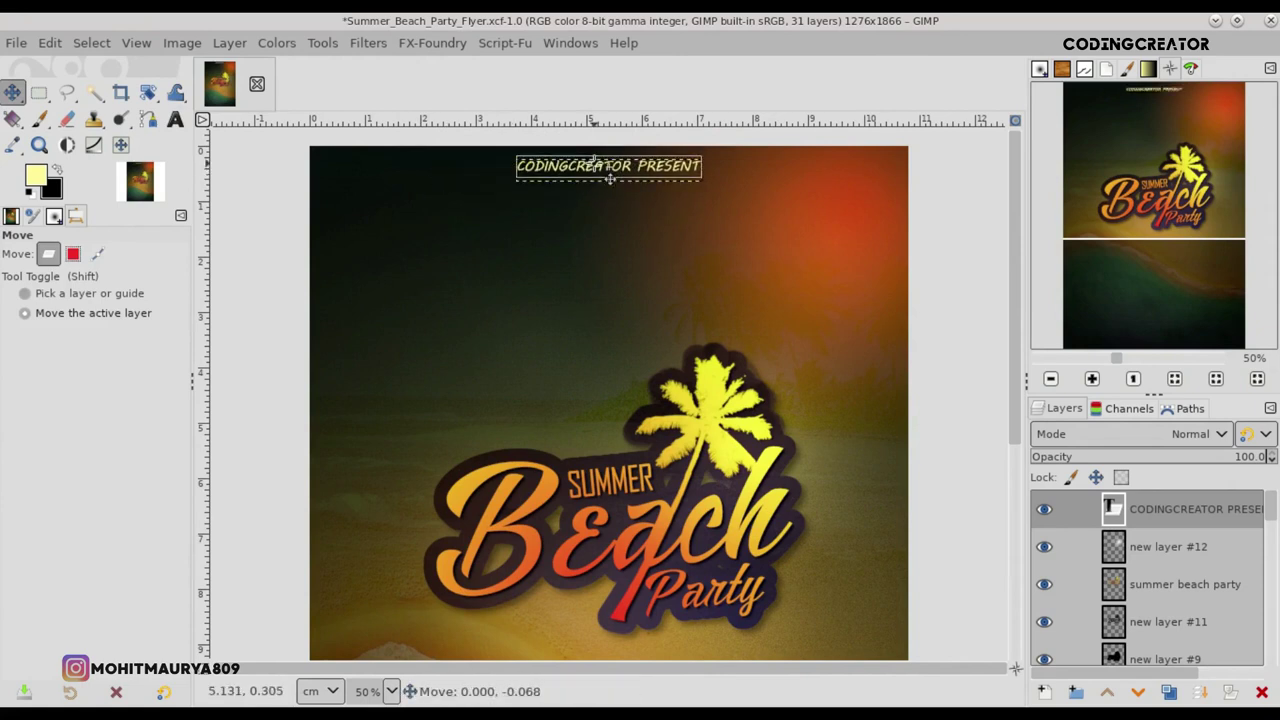
left_click_drag(636, 182, 636, 197)
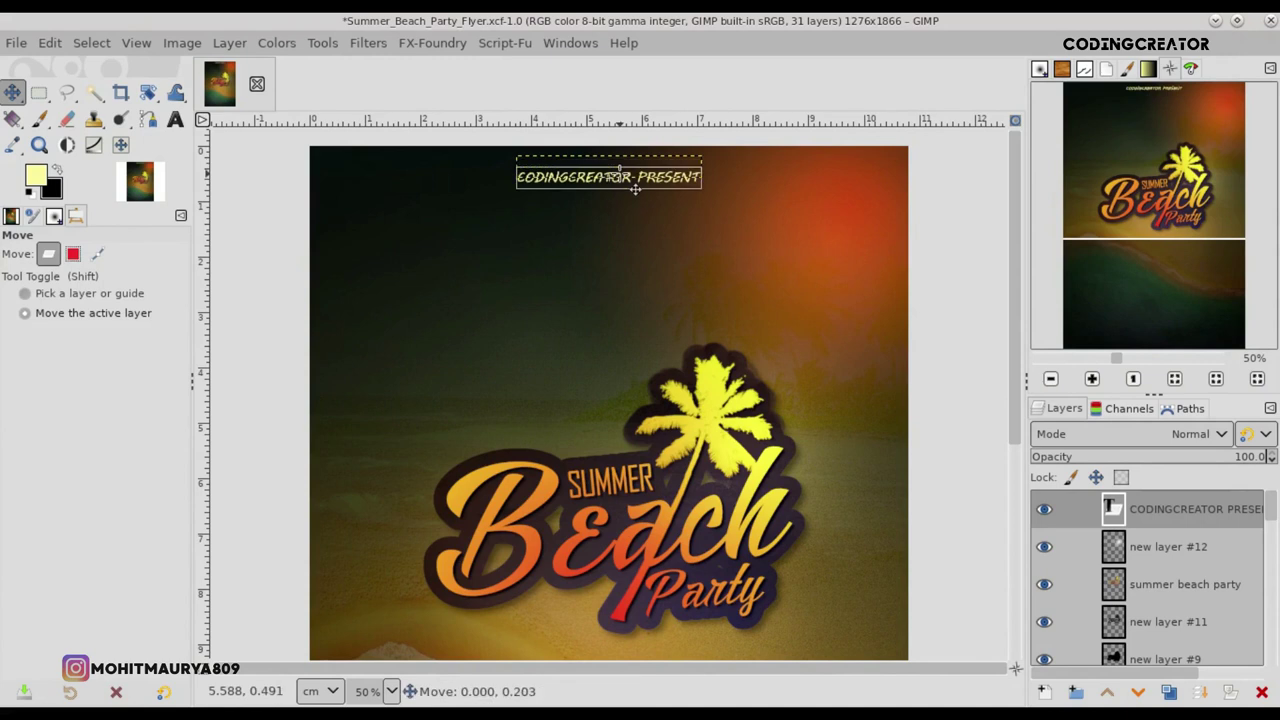
- Set the heading size to 30 px and nudge it into the centred position
left_click(175, 119)
left_click(612, 180)
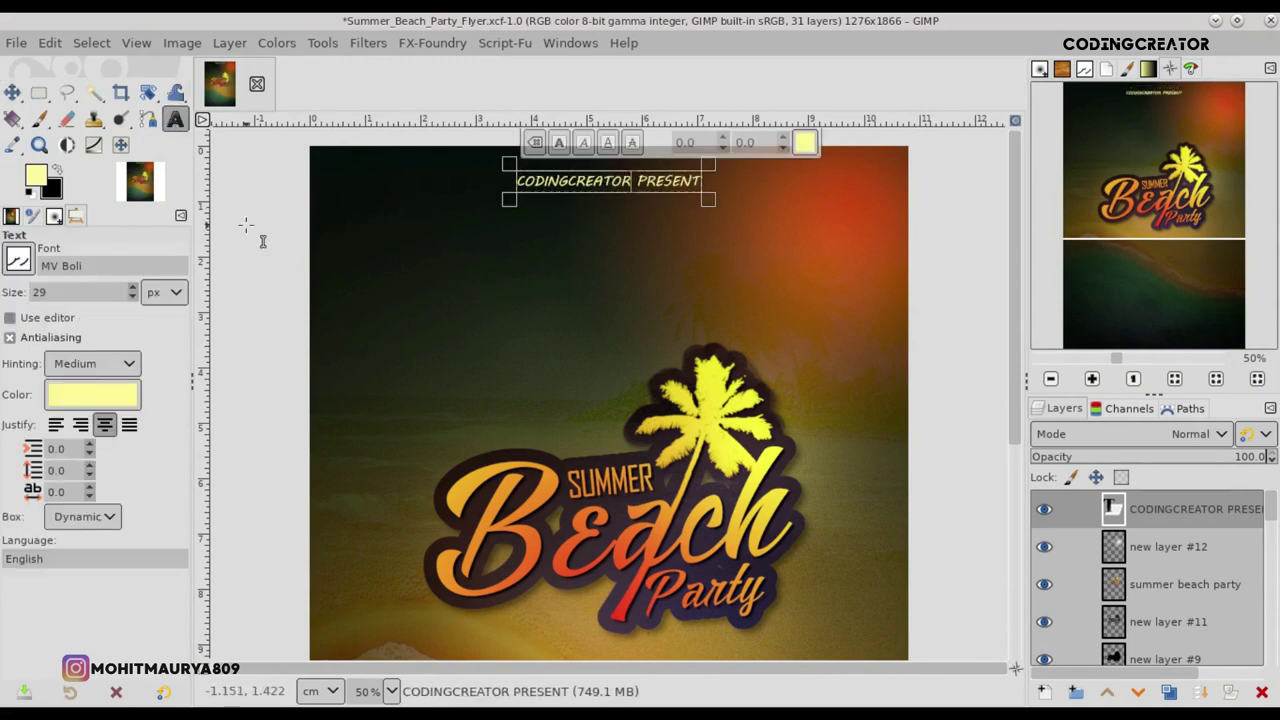
left_click(133, 296)
left_click(134, 289)
left_click(134, 289)
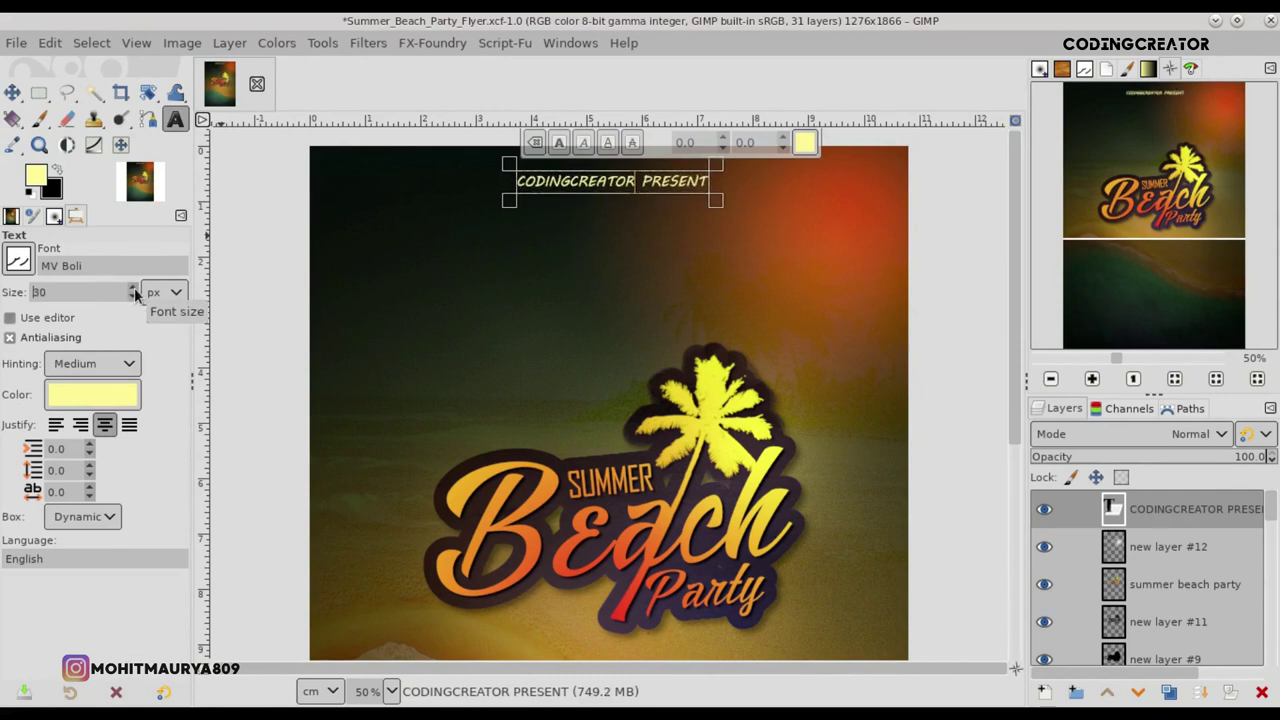
left_click(12, 92)
left_click_drag(676, 199, 678, 201)
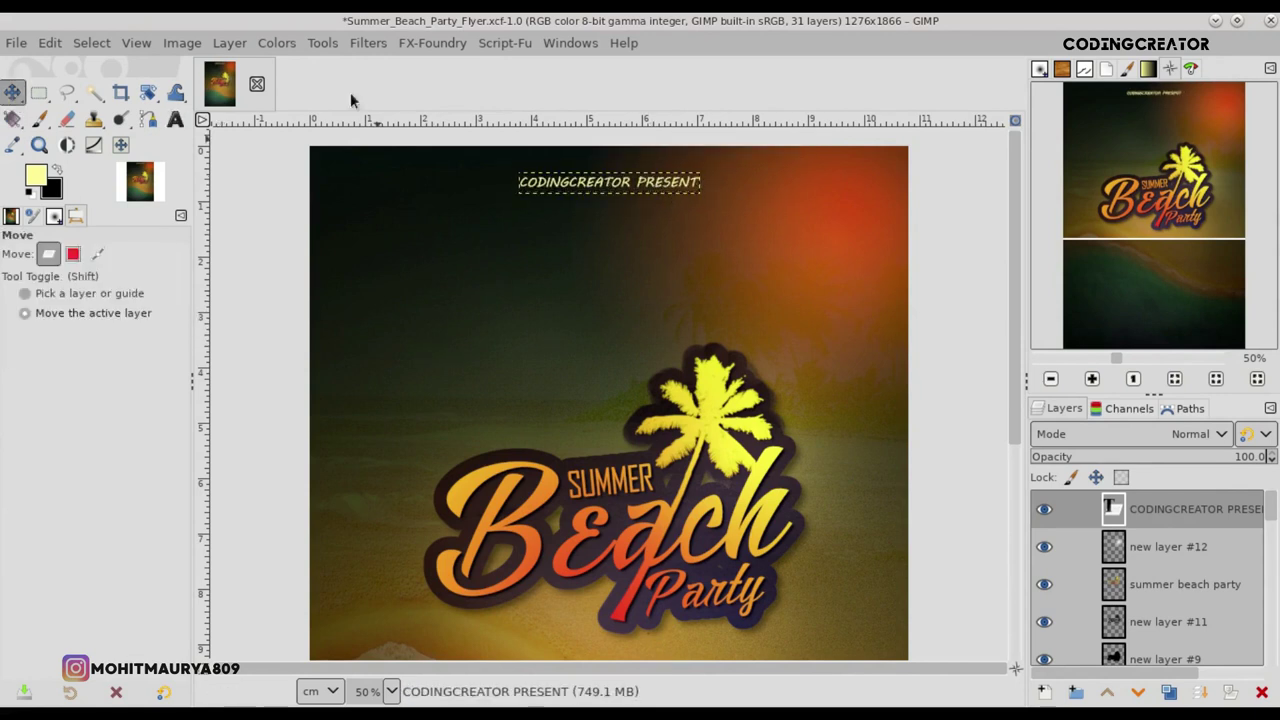
- Type 'BIGGEST SUMMER EVENT' as a new text line and place it under the heading
left_click(174, 120)
left_click(490, 203)
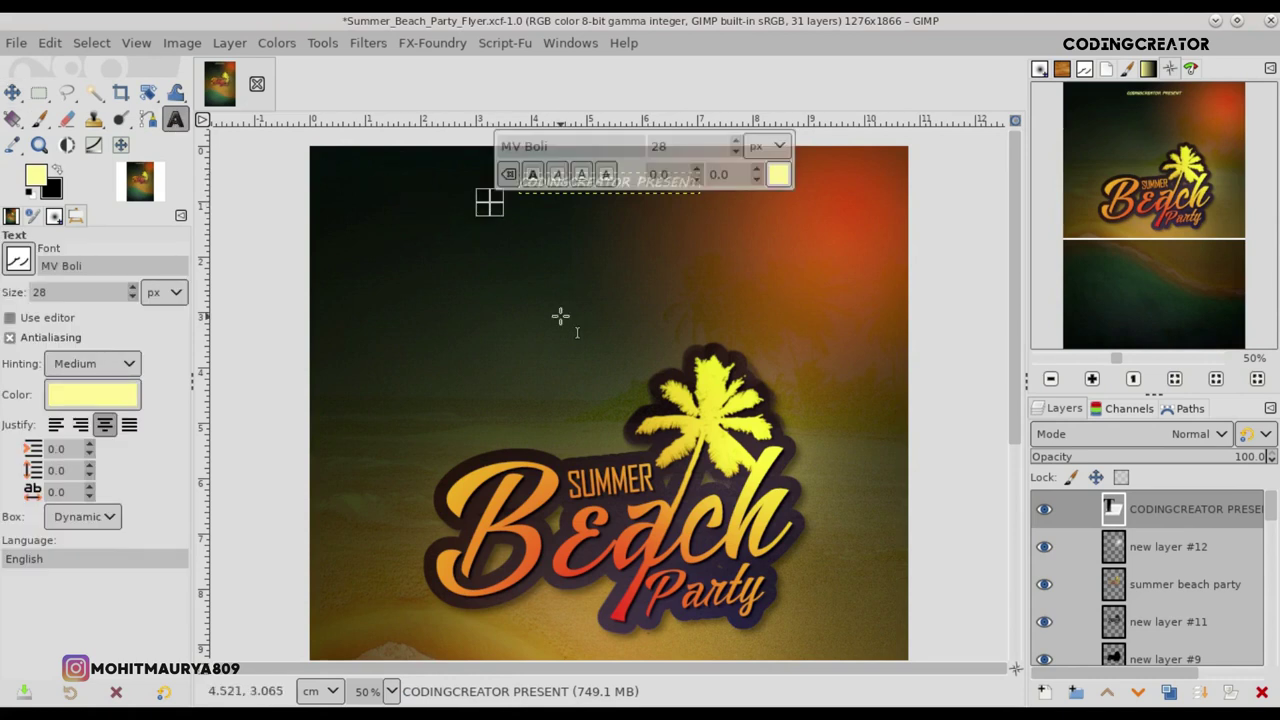
type("BIGGEST SUMMER EVENT")
key("Escape")
key("m")
left_click_drag(612, 236, 643, 228)
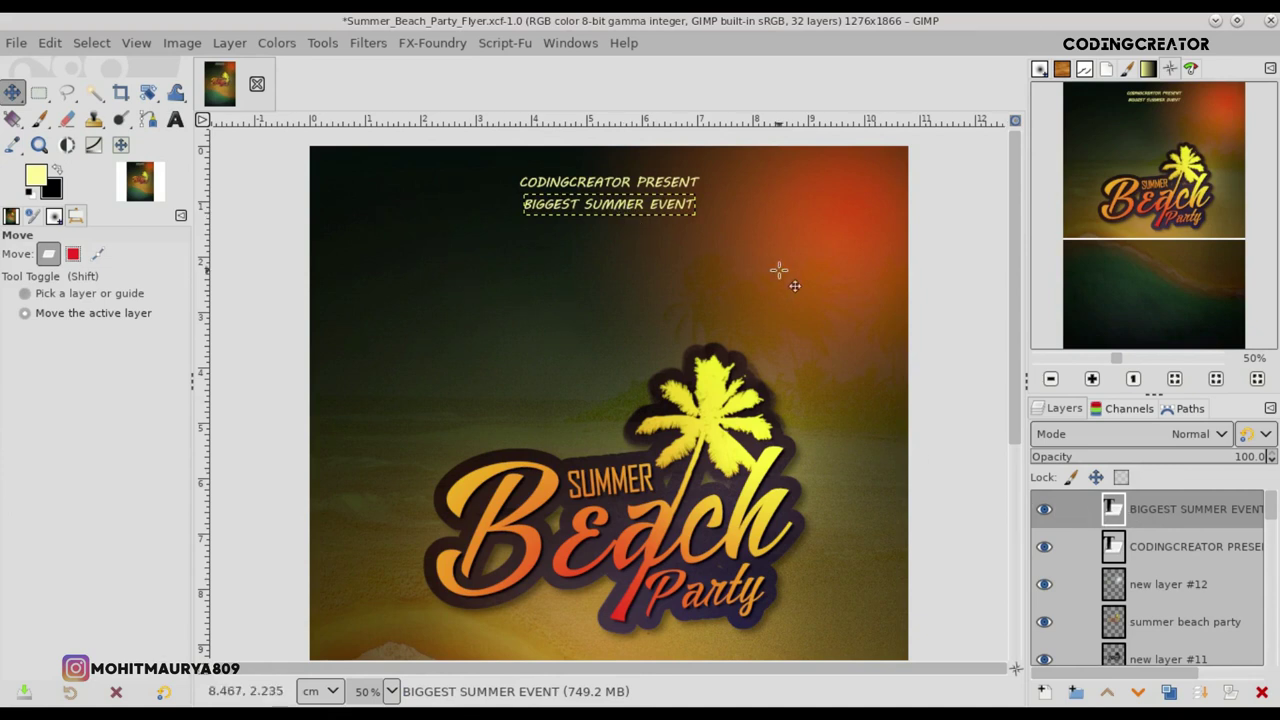
- Enlarge BIGGEST SUMMER EVENT to 32 px and centre it beneath the first line
left_click(176, 120)
left_click(640, 208)
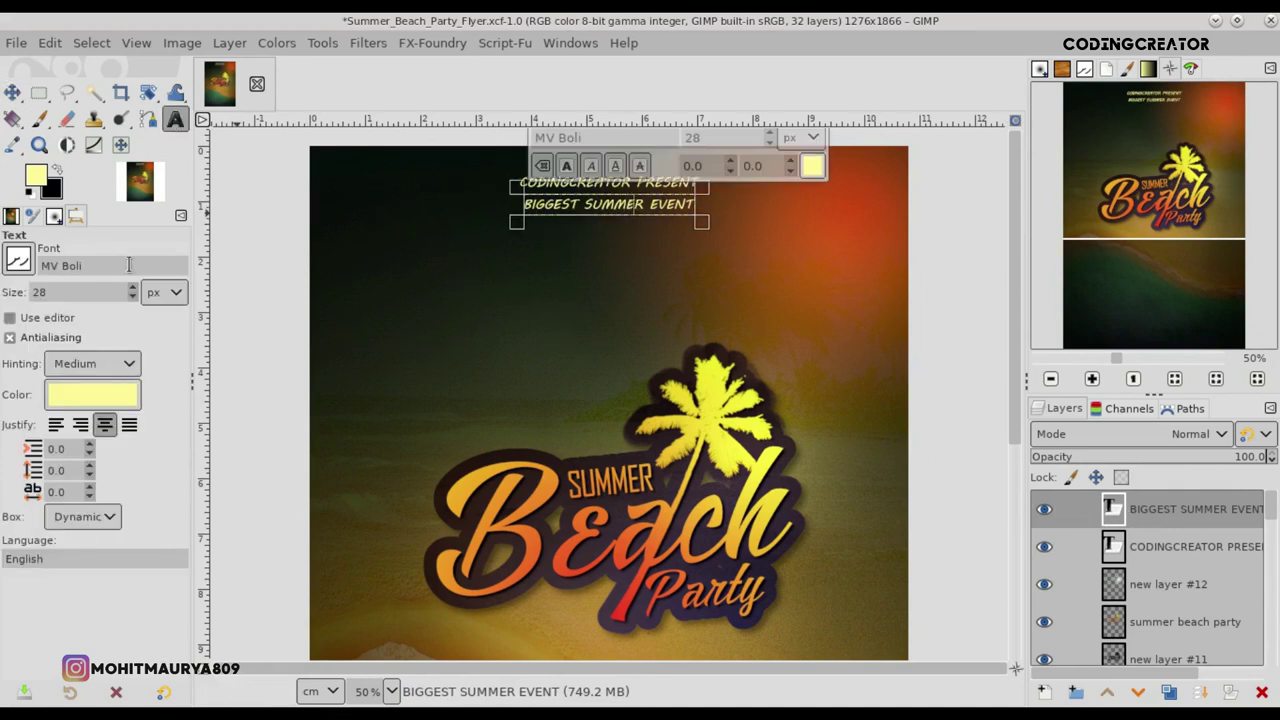
left_click(133, 287)
left_click(133, 287)
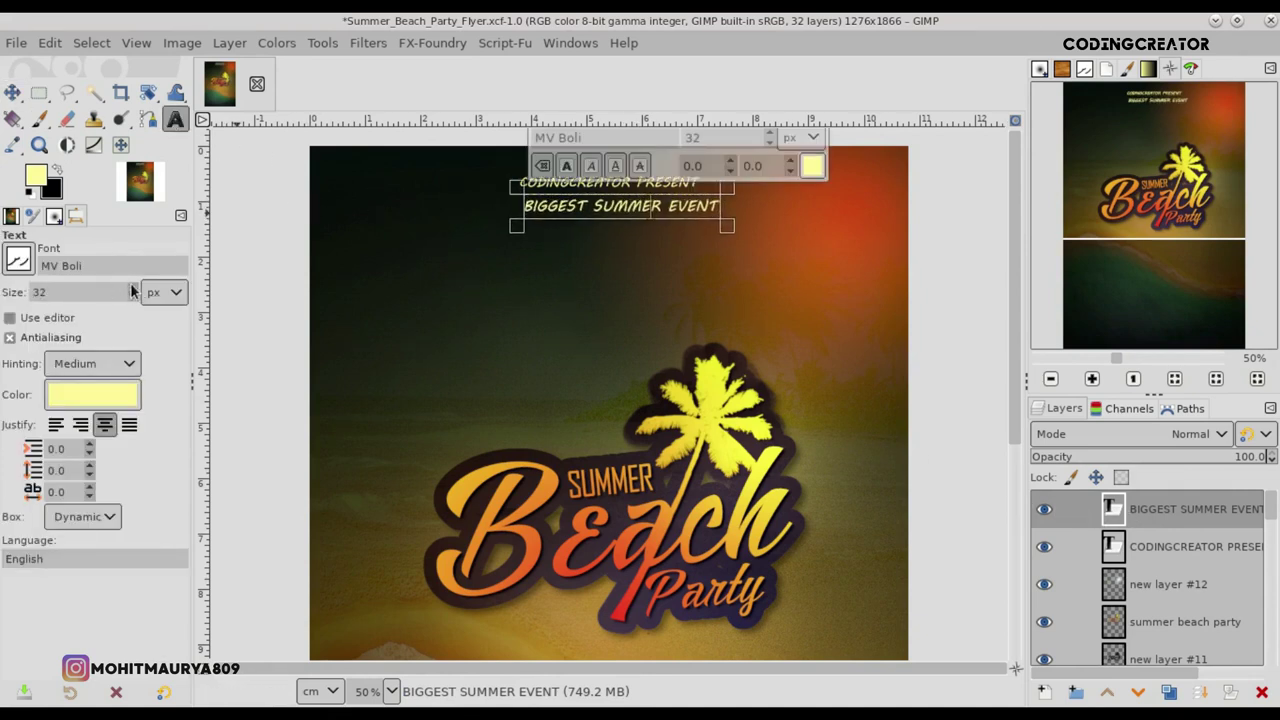
left_click(12, 92)
left_click_drag(673, 235, 661, 239)
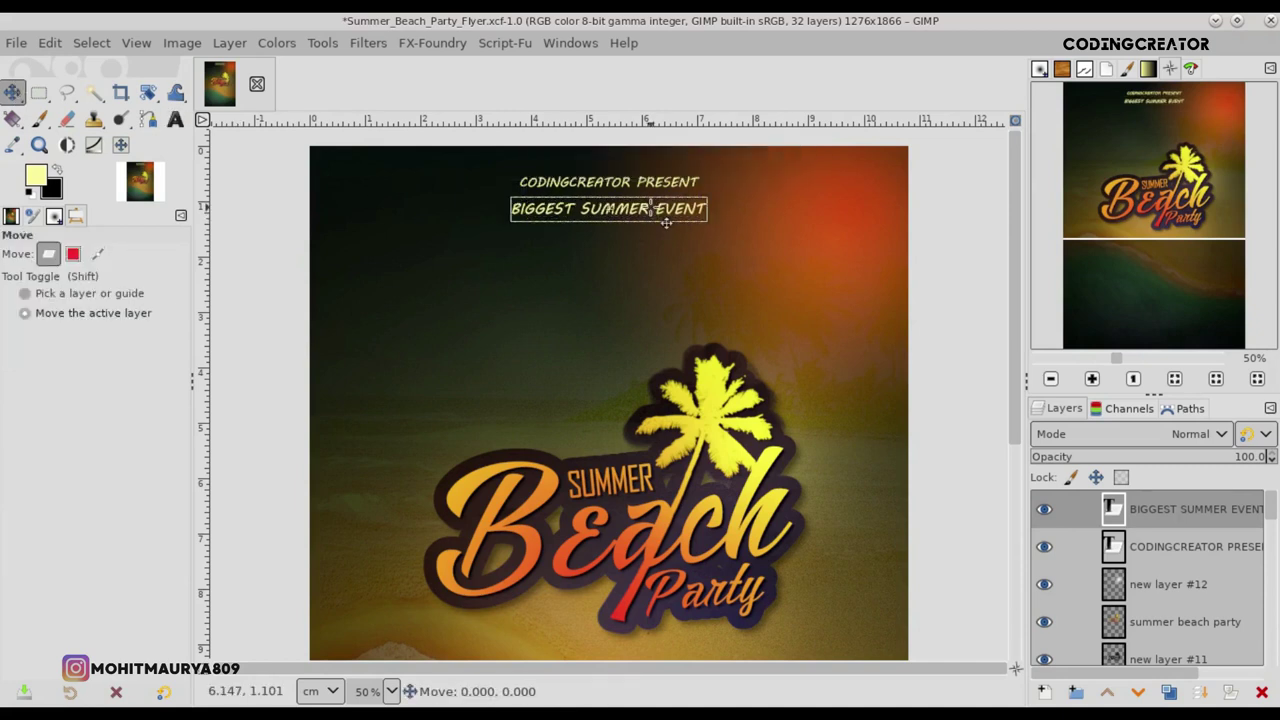
left_click(1134, 588)
left_click(1104, 519)
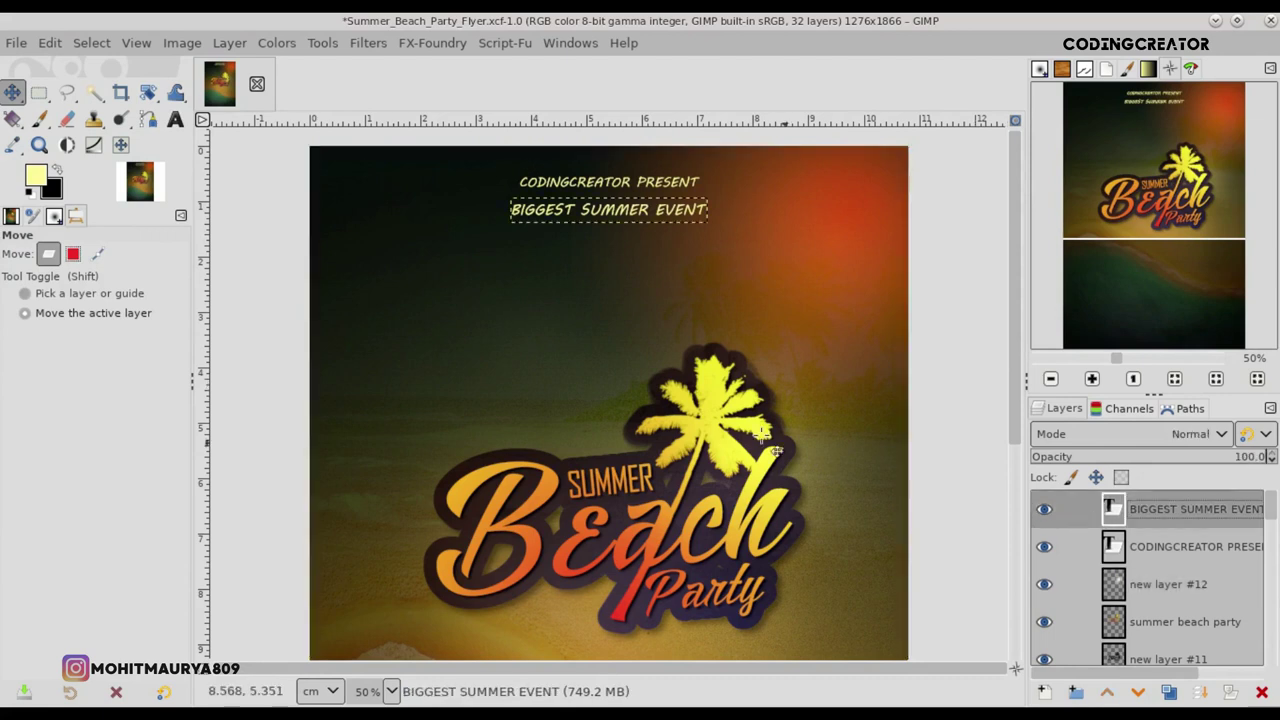
scroll(705, 397, "down", 2, "ctrl")
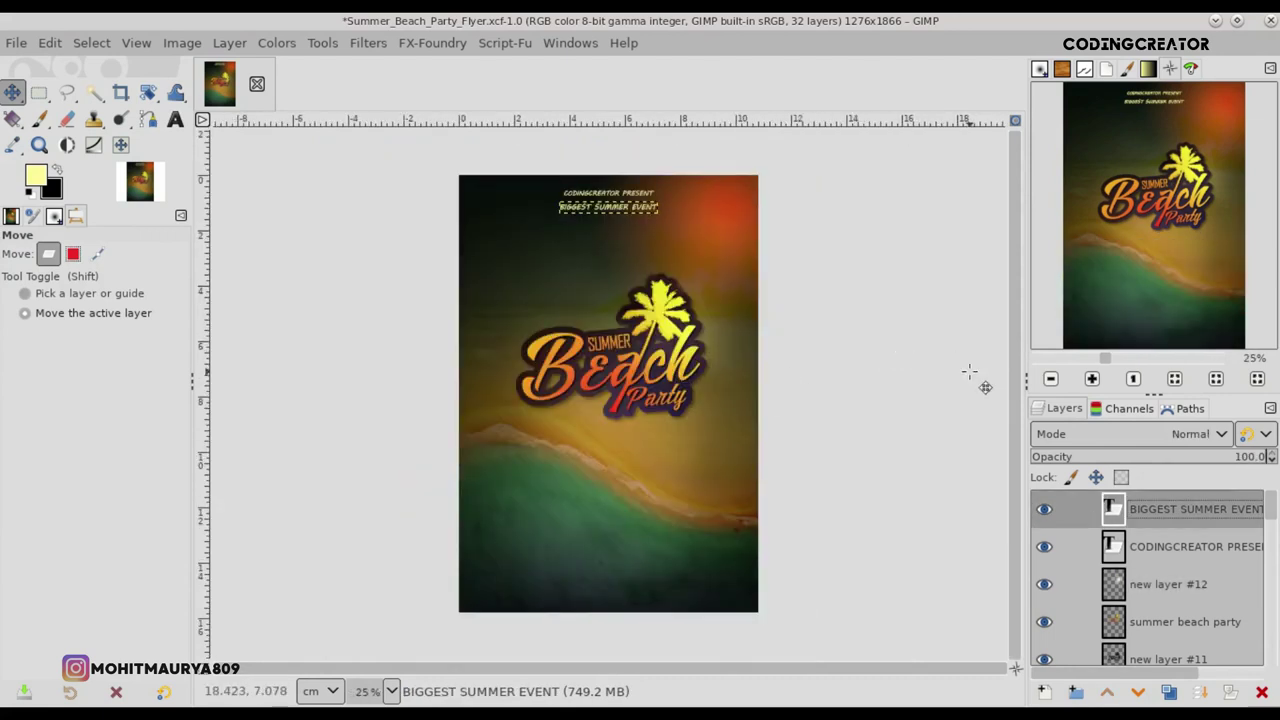
- Resize the BIGGEST SUMMER EVENT text to 35 px
left_click(1124, 590)
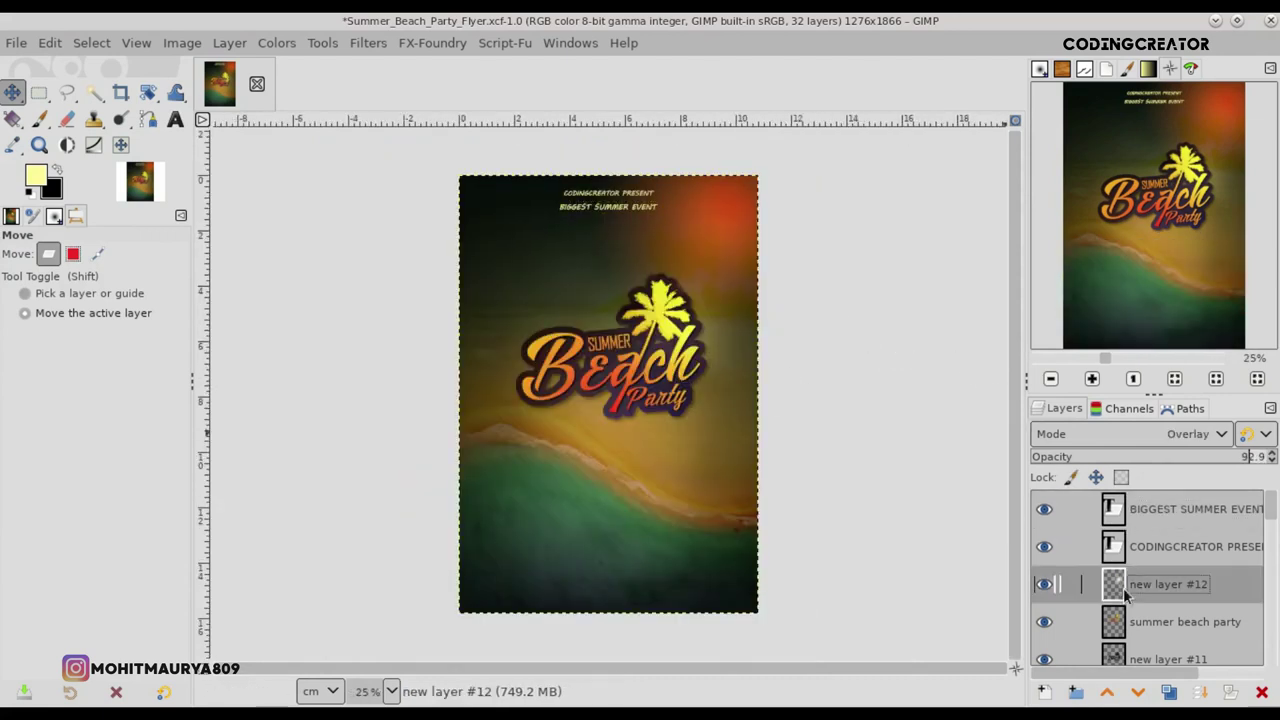
left_click(1154, 518)
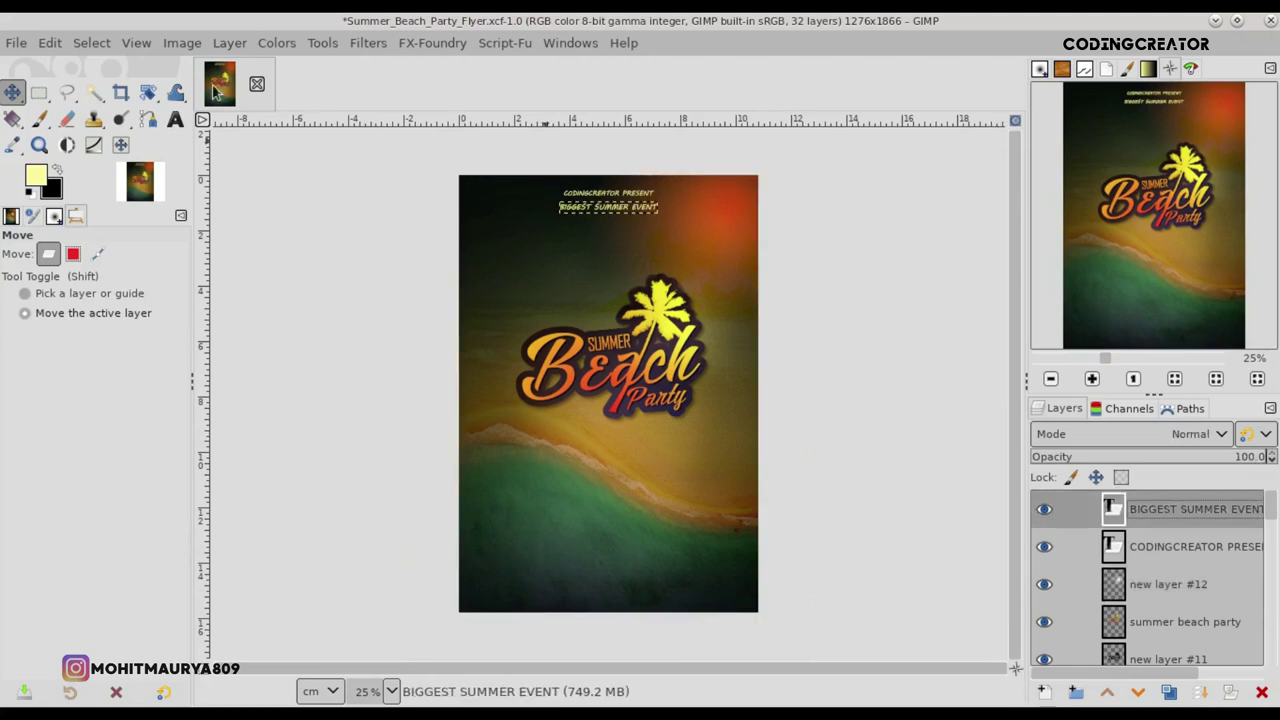
left_click(178, 119)
left_click(636, 222)
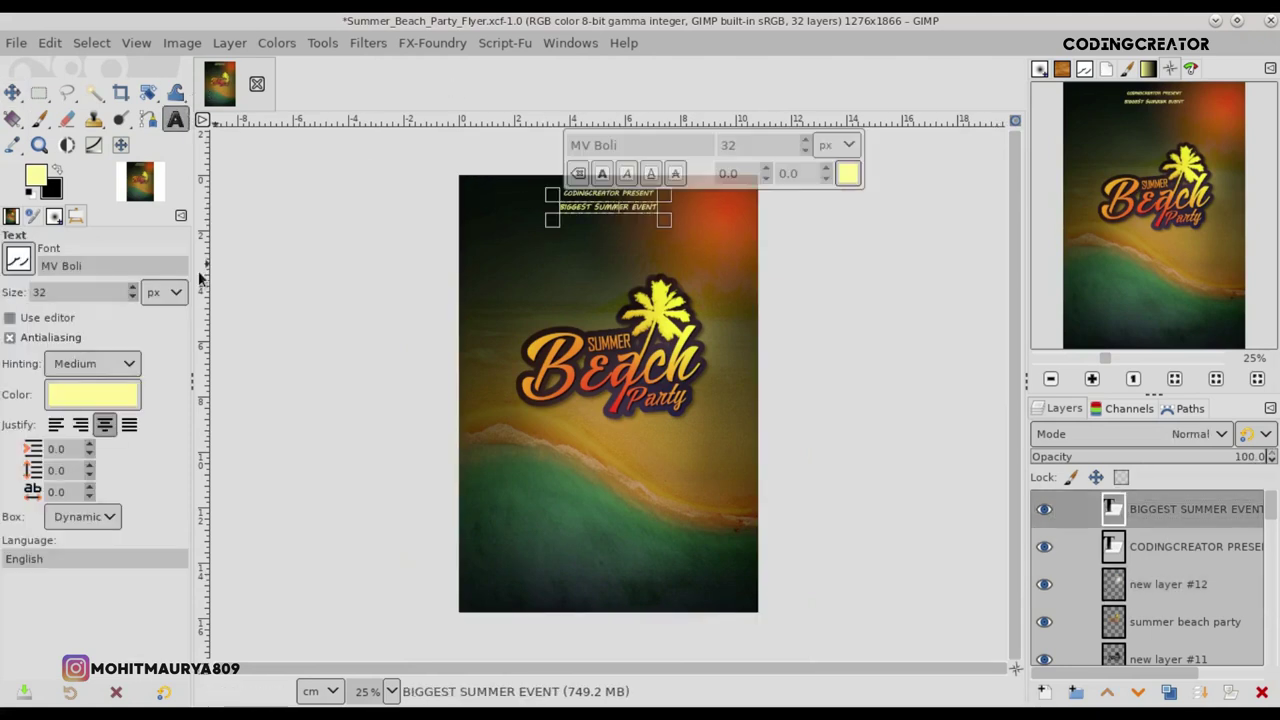
left_click(133, 287)
left_click(133, 287)
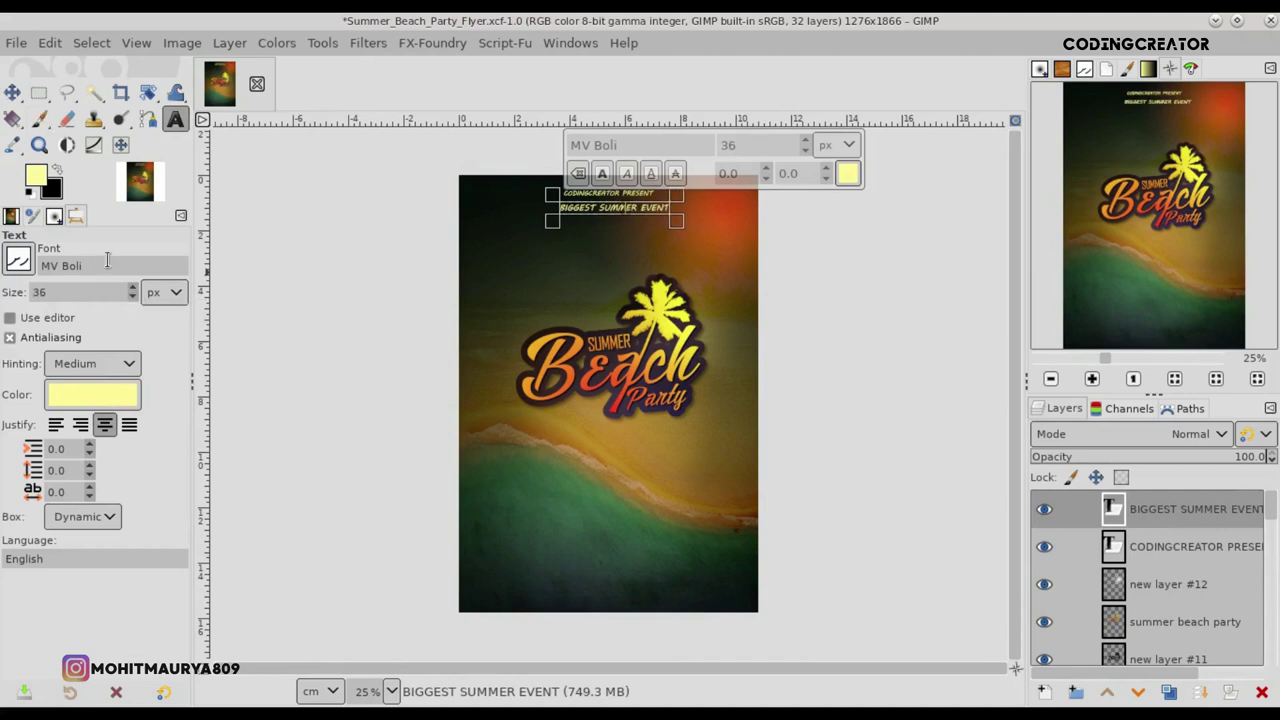
left_click(133, 298)
- Enlarge CODINGCREATOR PRESENT to 31 px and shift it slightly
left_click(1190, 546)
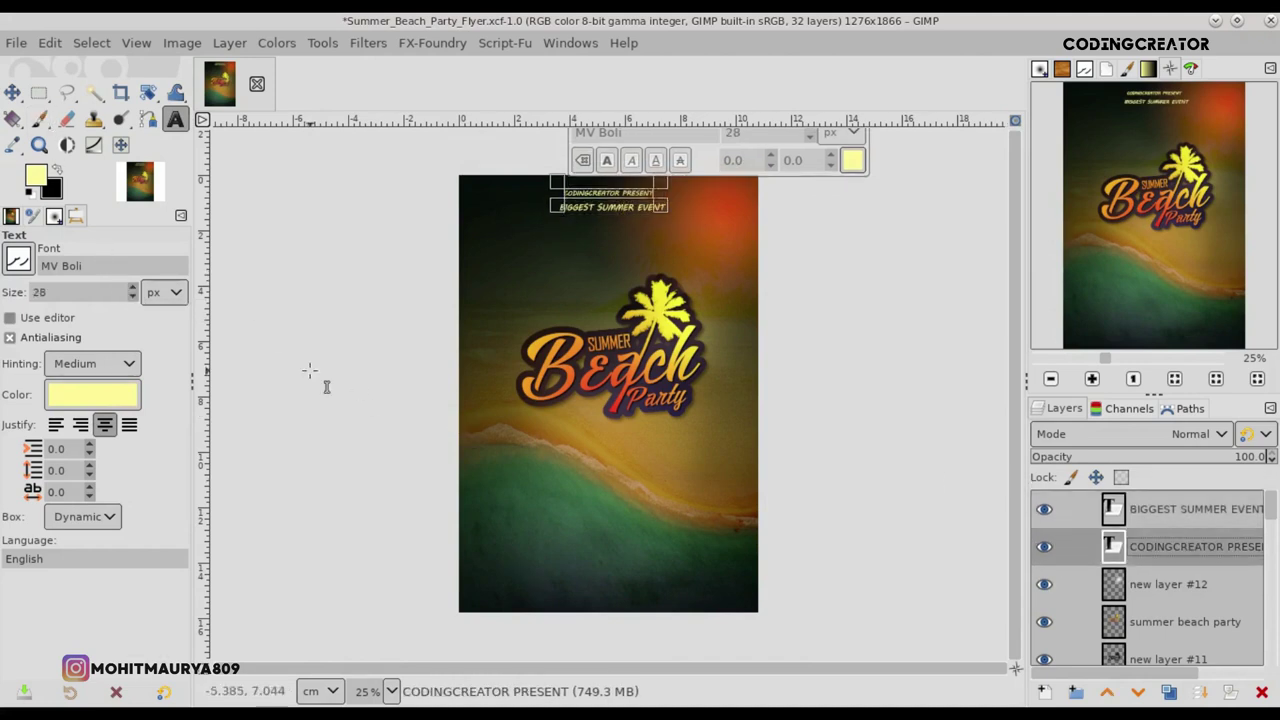
left_click(133, 287)
left_click(133, 287)
left_click(133, 287)
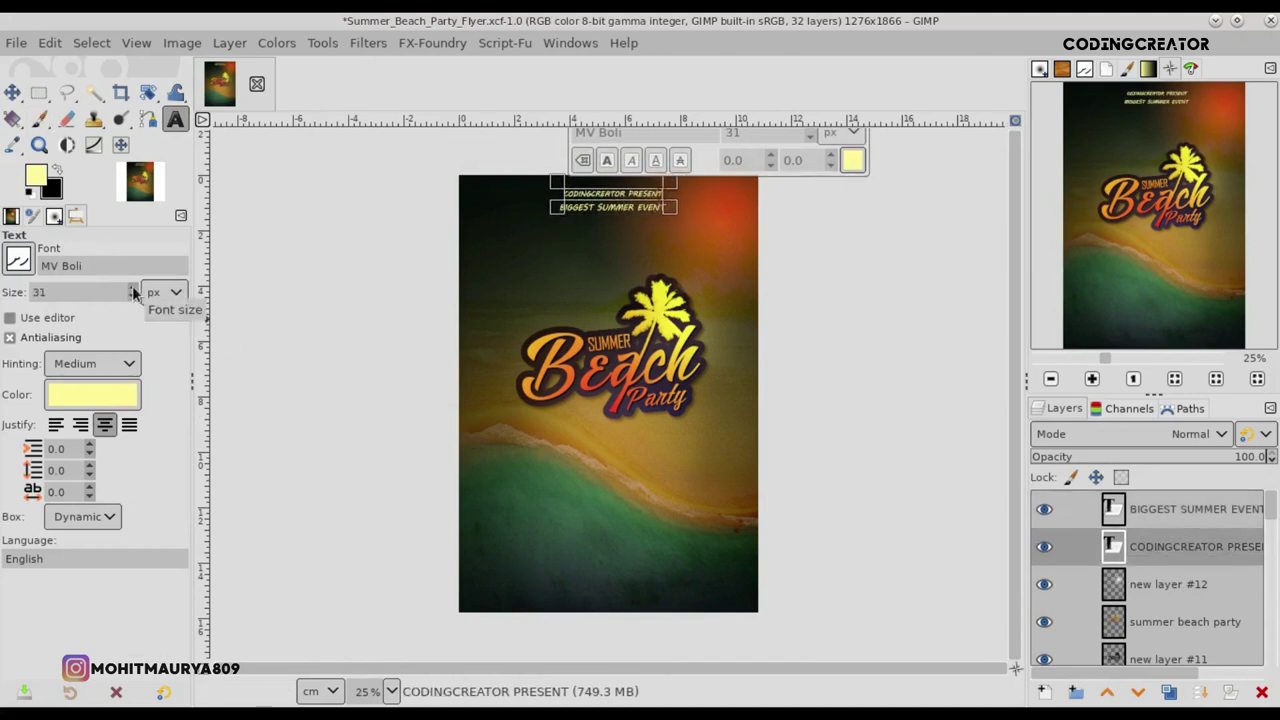
left_click(13, 88)
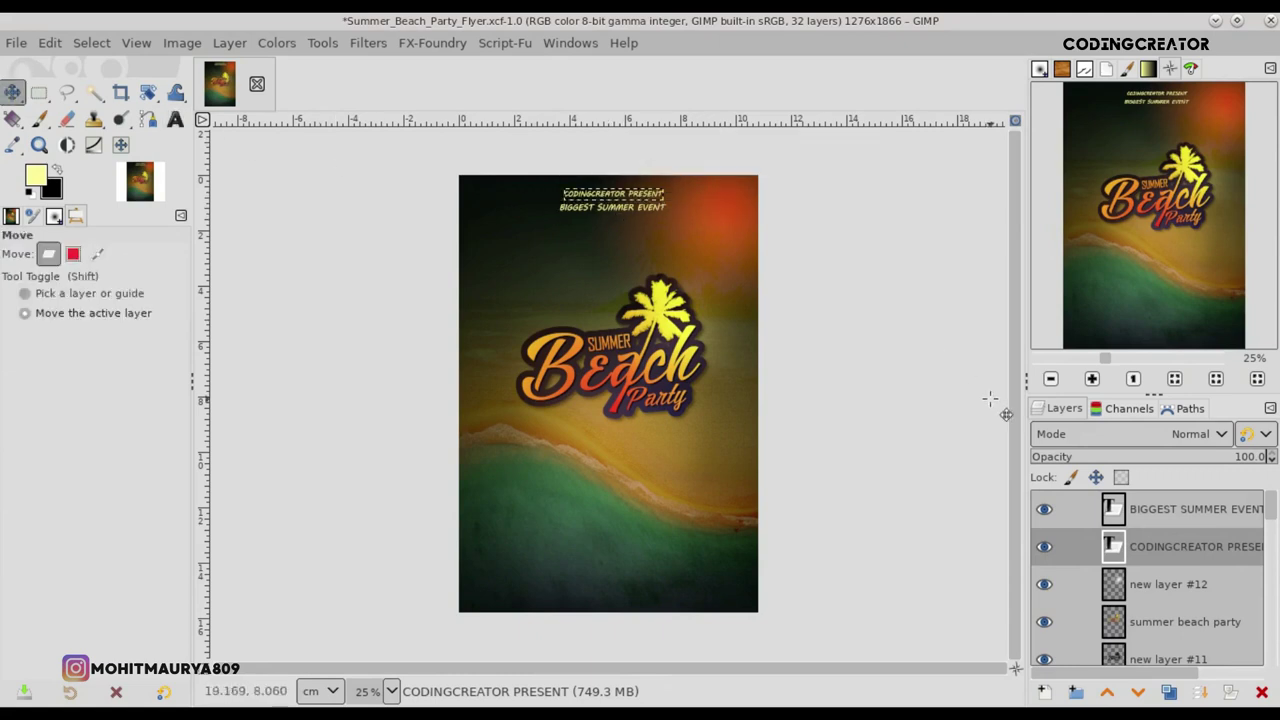
left_click_drag(629, 193, 618, 218)
- Nudge BIGGEST SUMMER EVENT slightly down and fit the whole flyer in the window
left_click(1163, 513)
key("Page_Down")
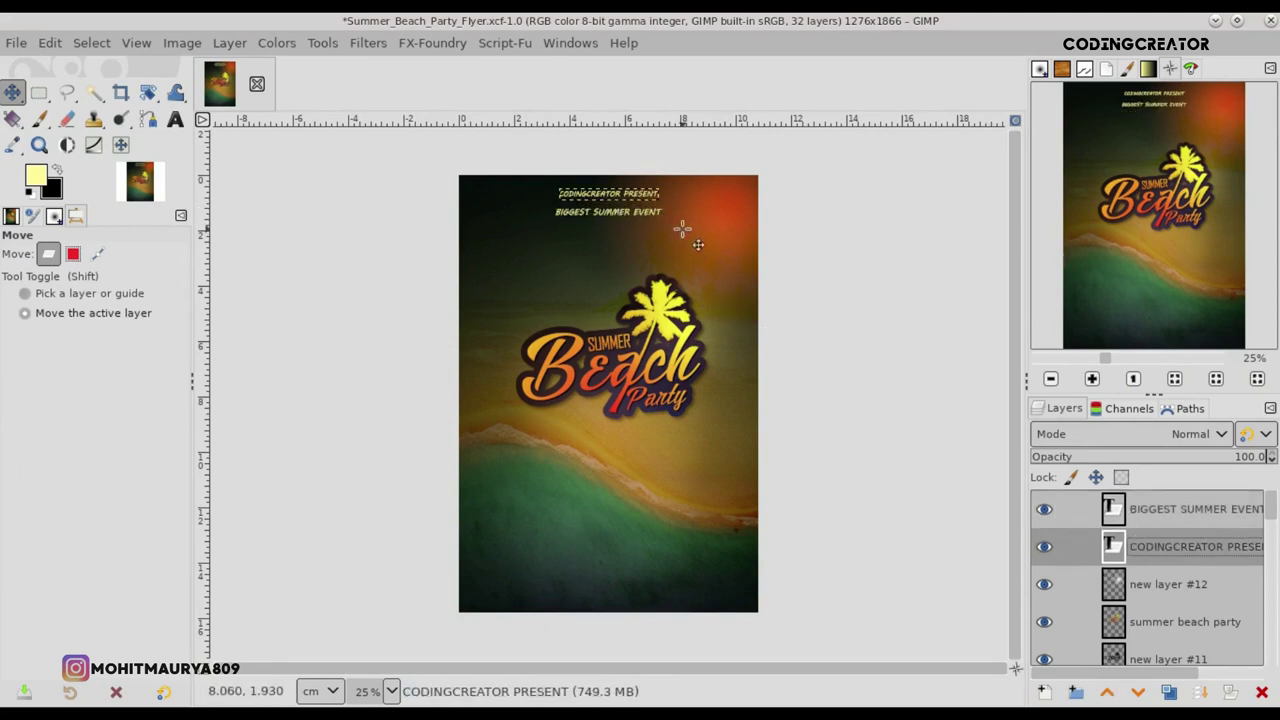
scroll(655, 210, "up", 2)
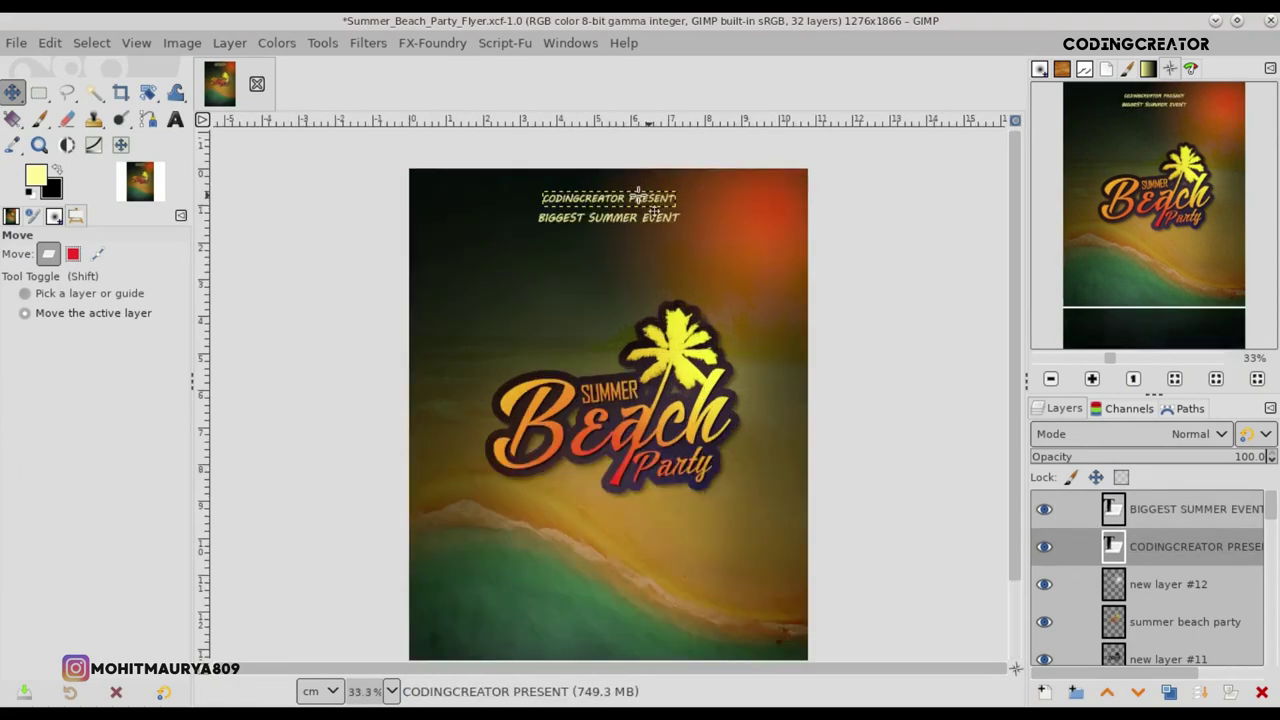
scroll(906, 222, "down", 2)
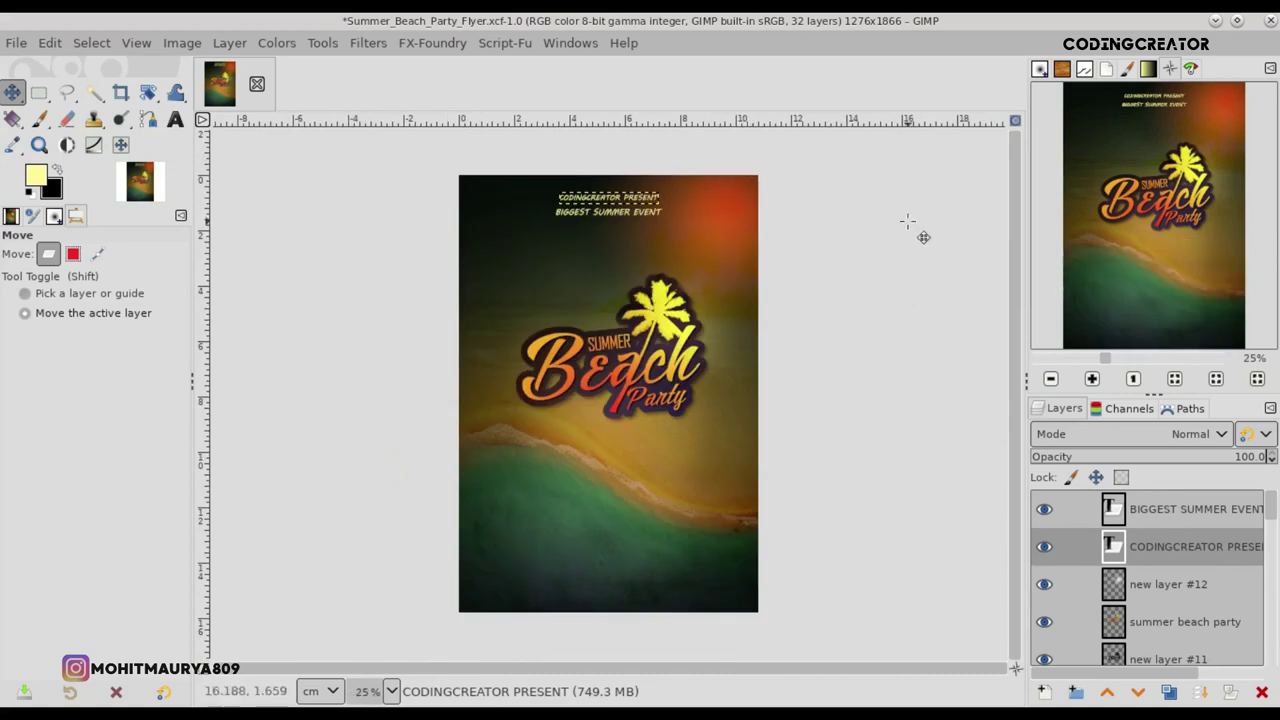
left_click(1015, 121)
- Move new layer #8 to the top of the layer stack and begin renaming it
left_click(1133, 517)
left_click(1133, 542)
left_click_drag(1273, 520, 1273, 572)
mouse_move(1190, 600)
left_mouse_down()
mouse_move(1190, 508)
mouse_move(1040, 518)
left_mouse_up()
double_click(1229, 513)
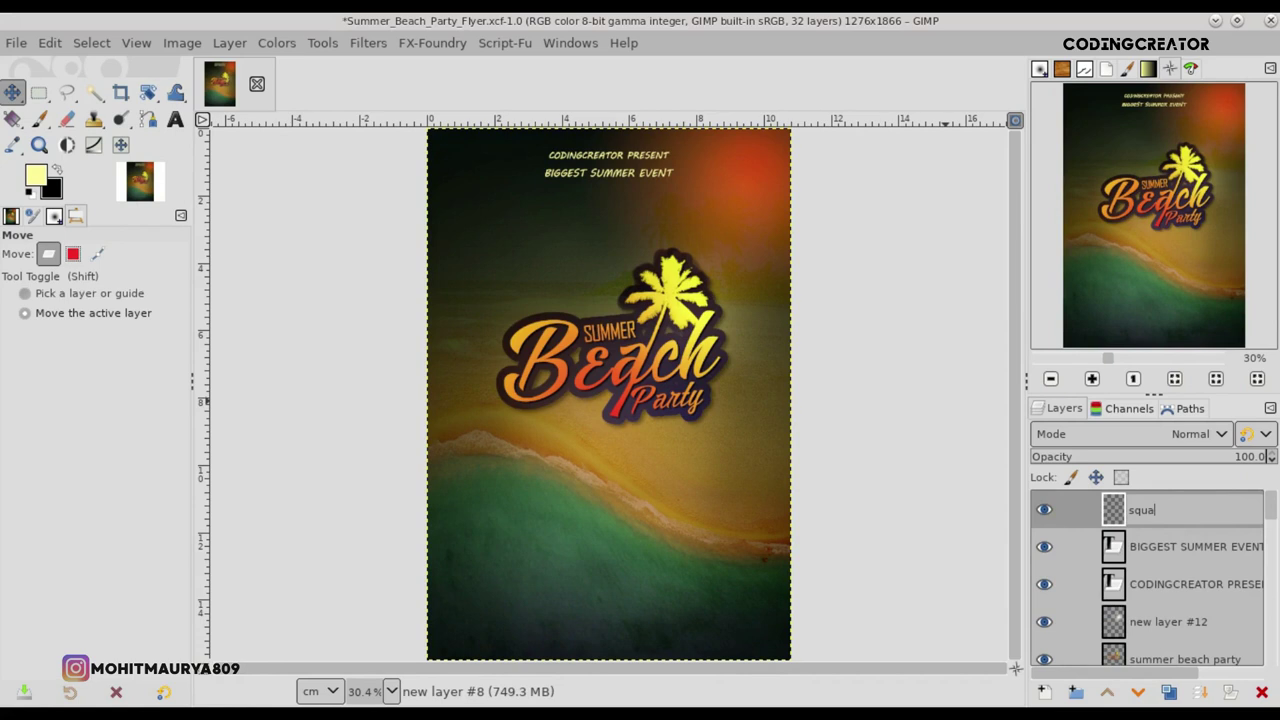
- Rename the empty top layer to 'square'
type("r")
key("Return")
double_click(1178, 509)
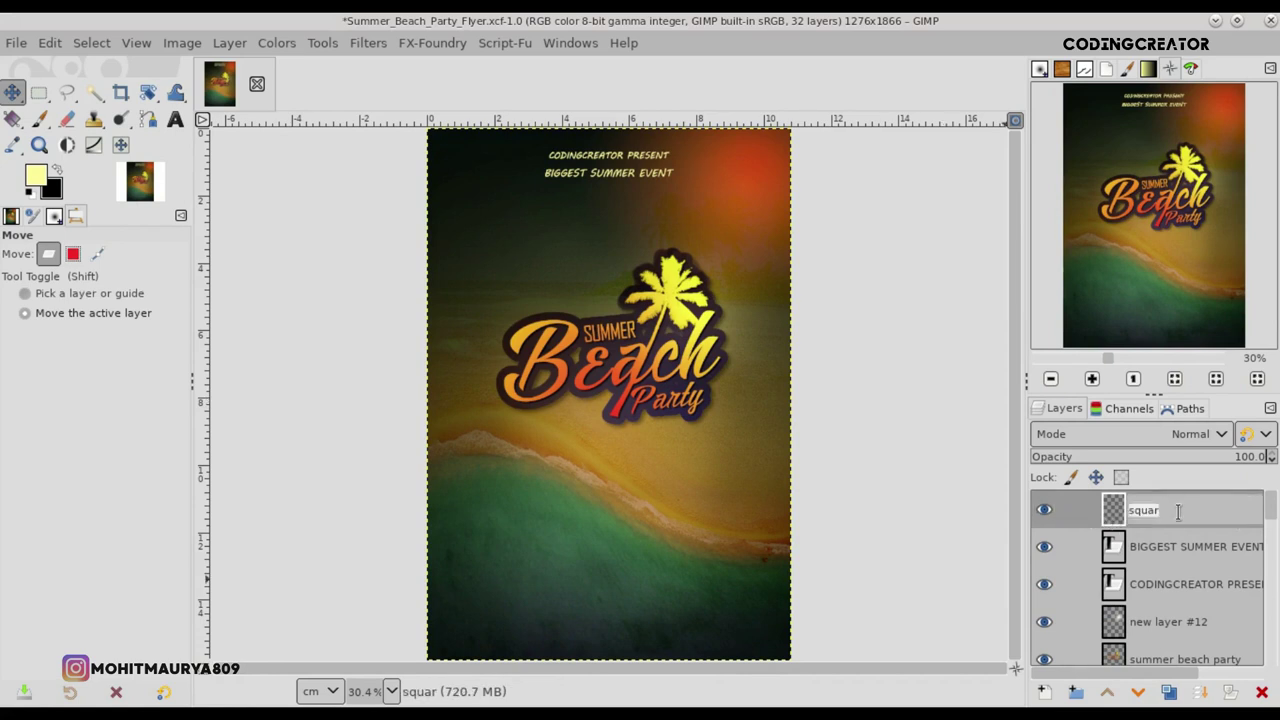
key("Return")
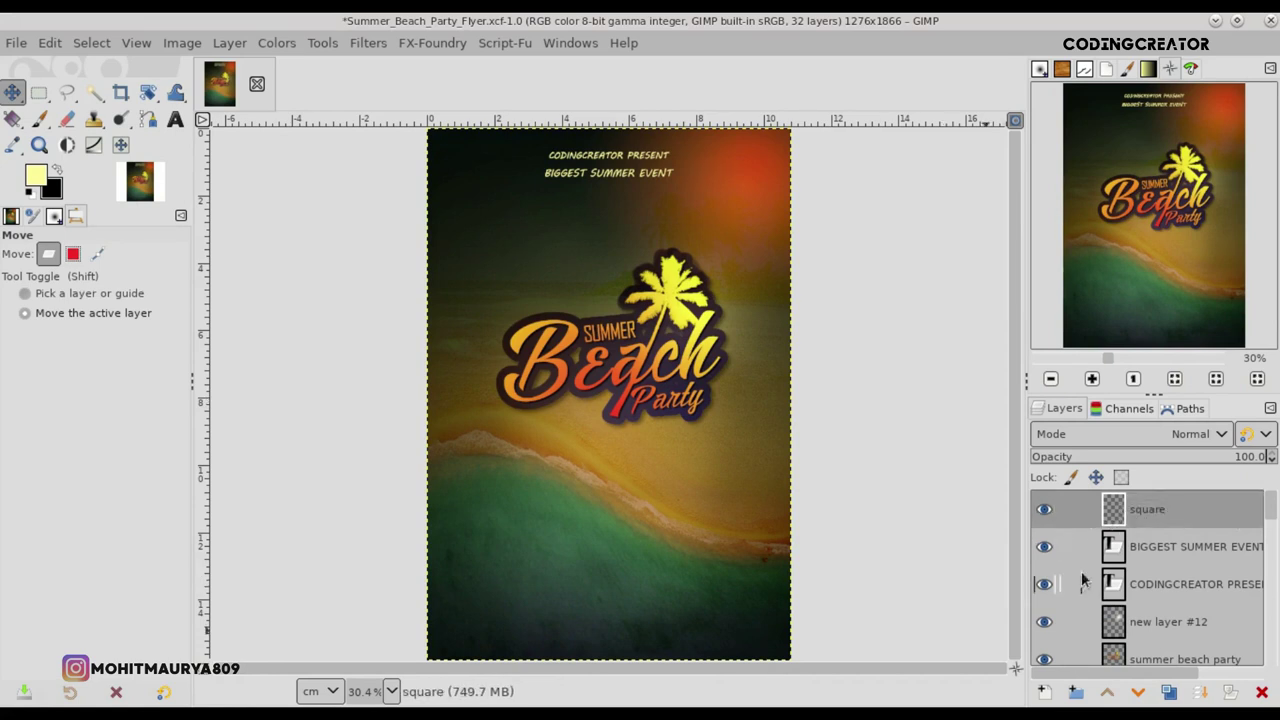
- Select a 484×66 px rectangle tightly framing the BIGGEST SUMMER EVENT title
key("1")
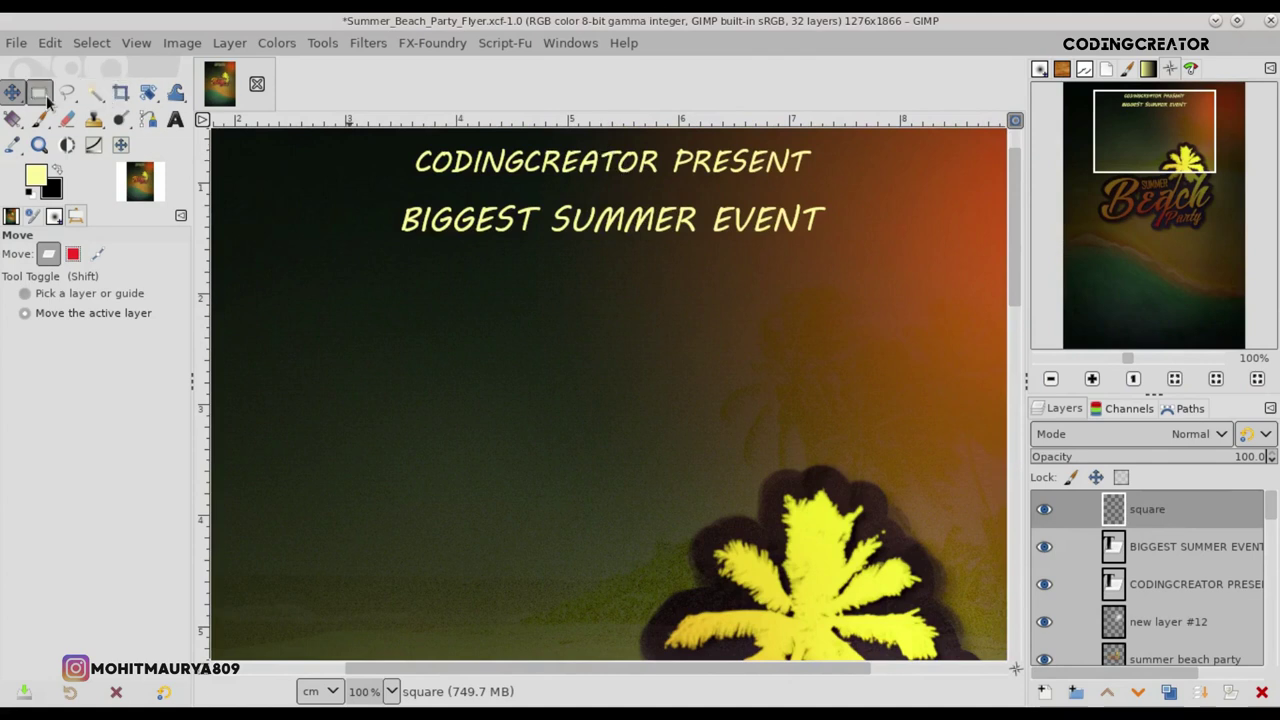
left_click(39, 92)
left_click_drag(385, 190, 838, 250)
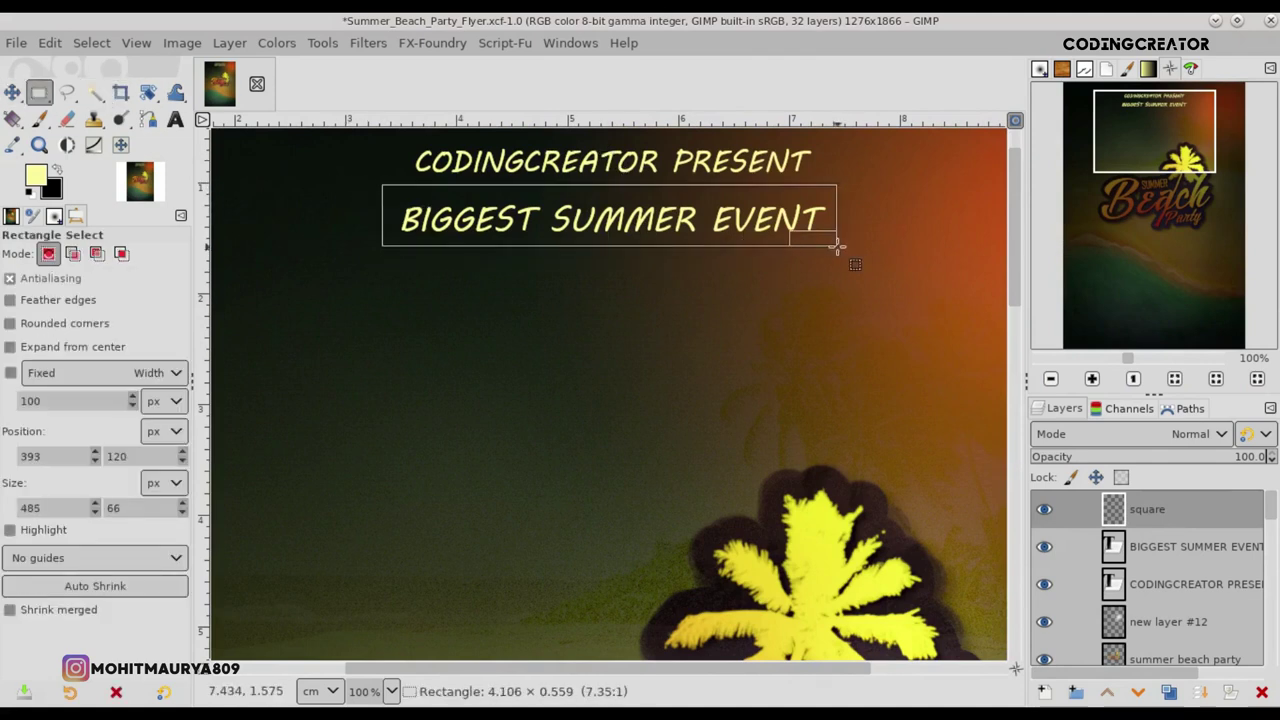
key("Up")
key("Up")
key("Up")
key("Up")
key("Up")
key("Up")
key("Down")
key("Down")
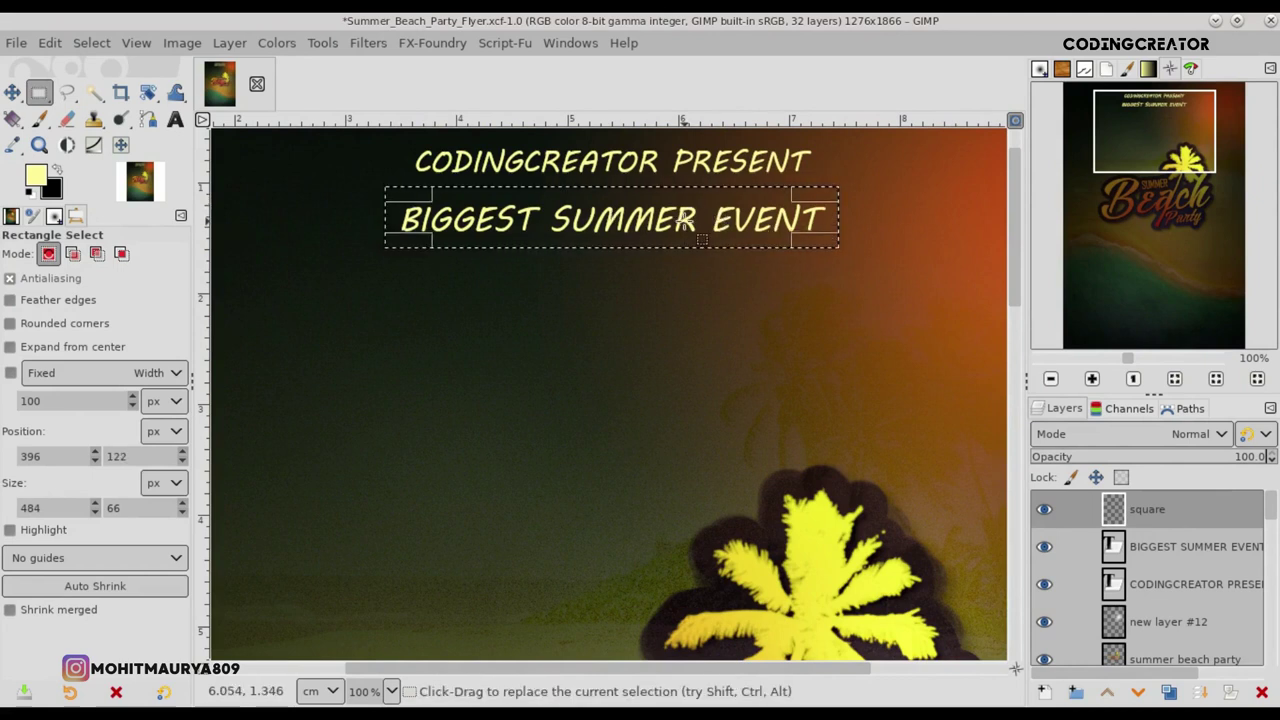
key("Down")
key("Down")
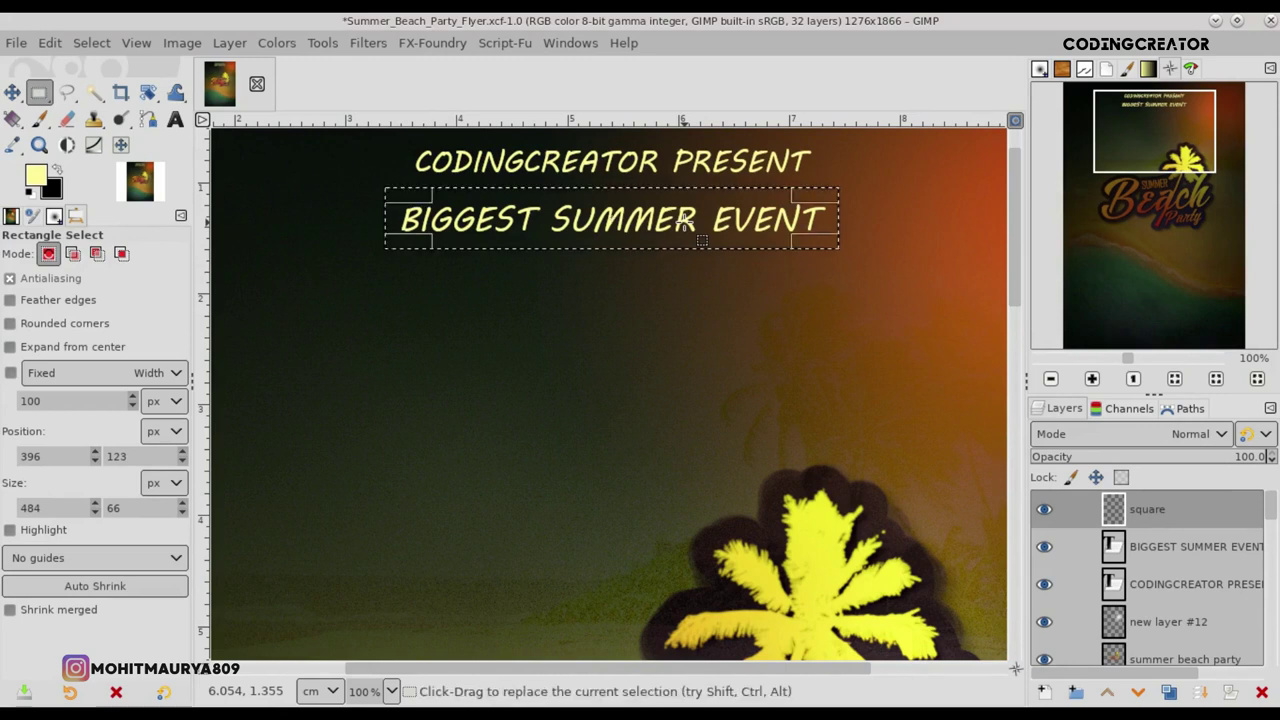
key("Down")
key("Down")
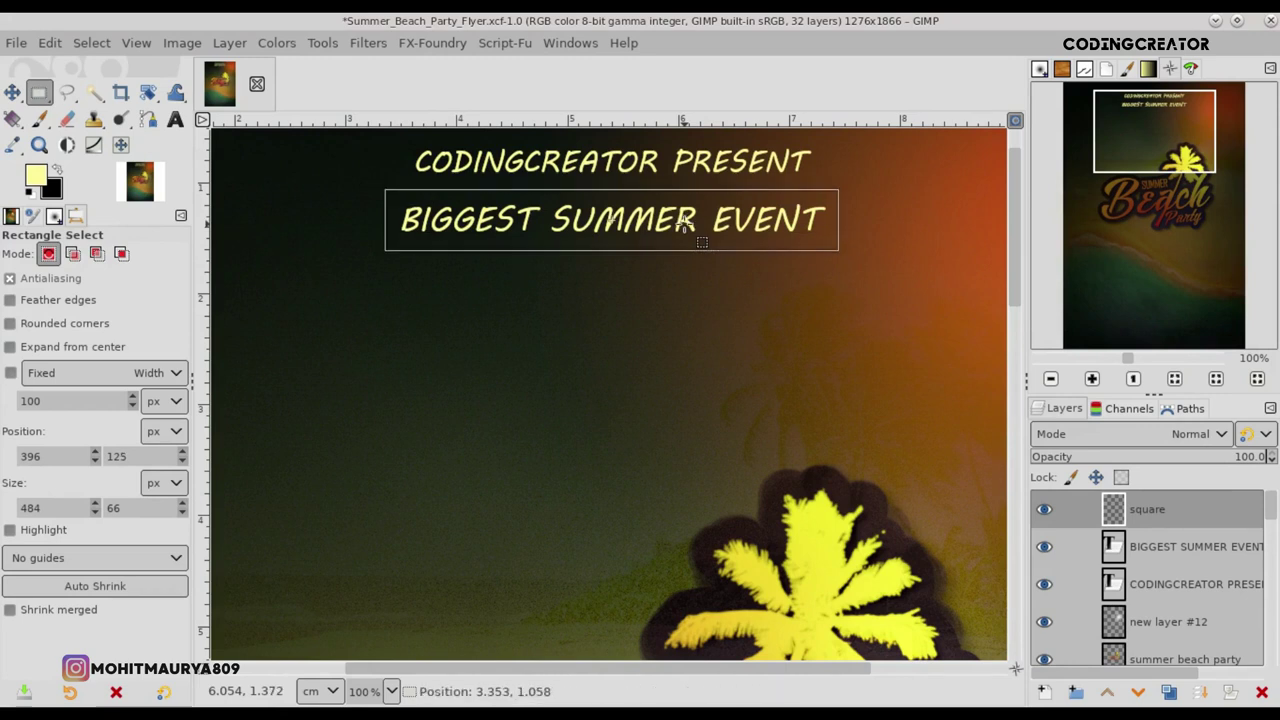
key("Up")
key("Up")
scroll(652, 278, "up", 2)
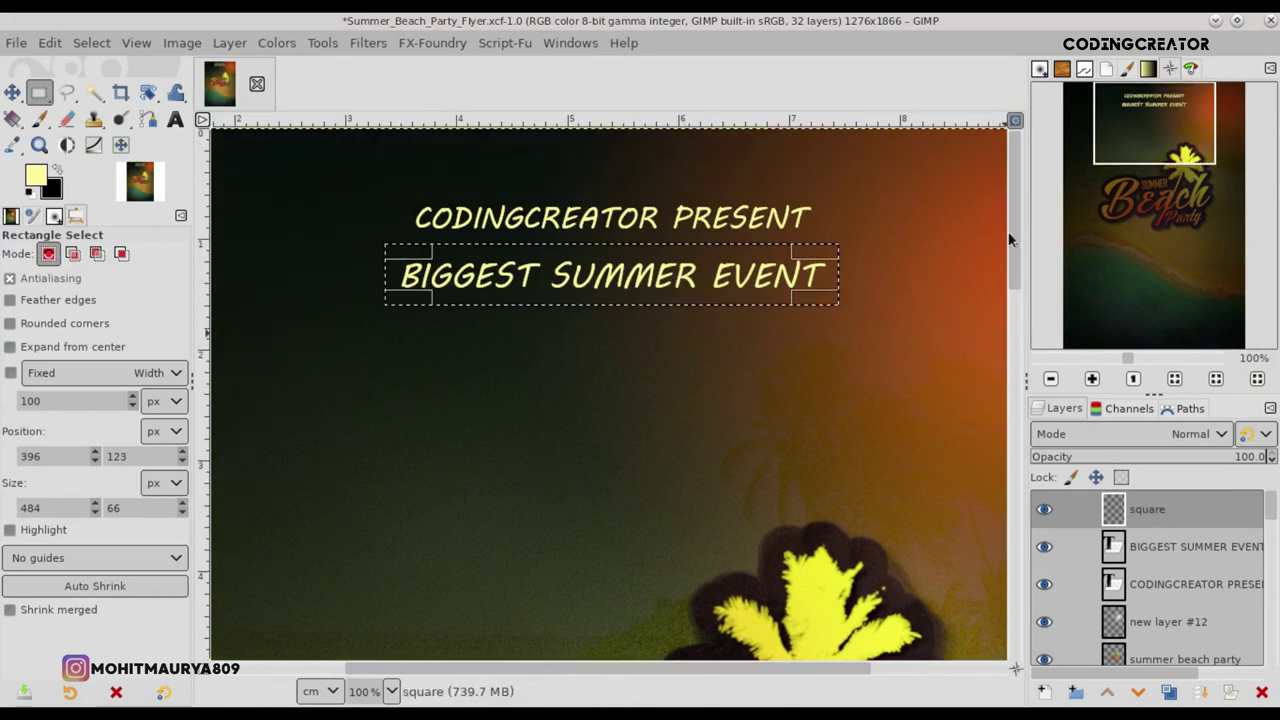
key("Down")
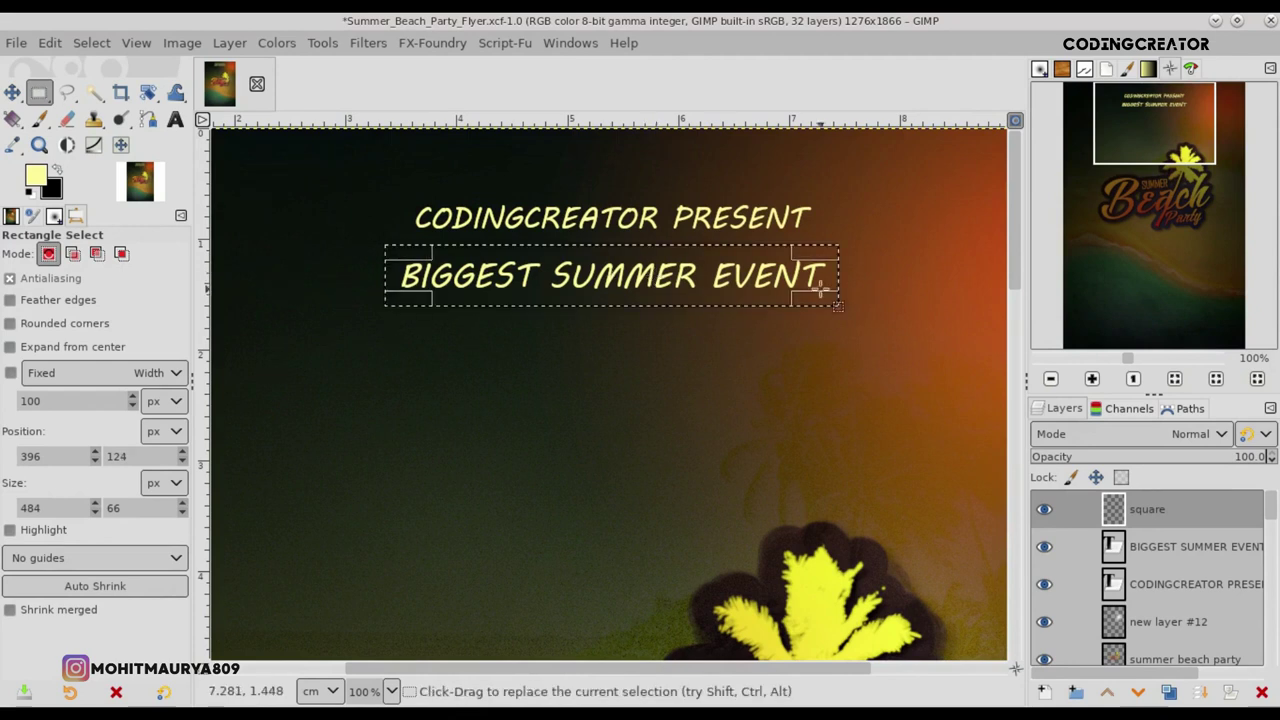
- Stroke the title selection with a 3 px pale yellow outline on the square layer
left_click(74, 43)
left_click(110, 540)
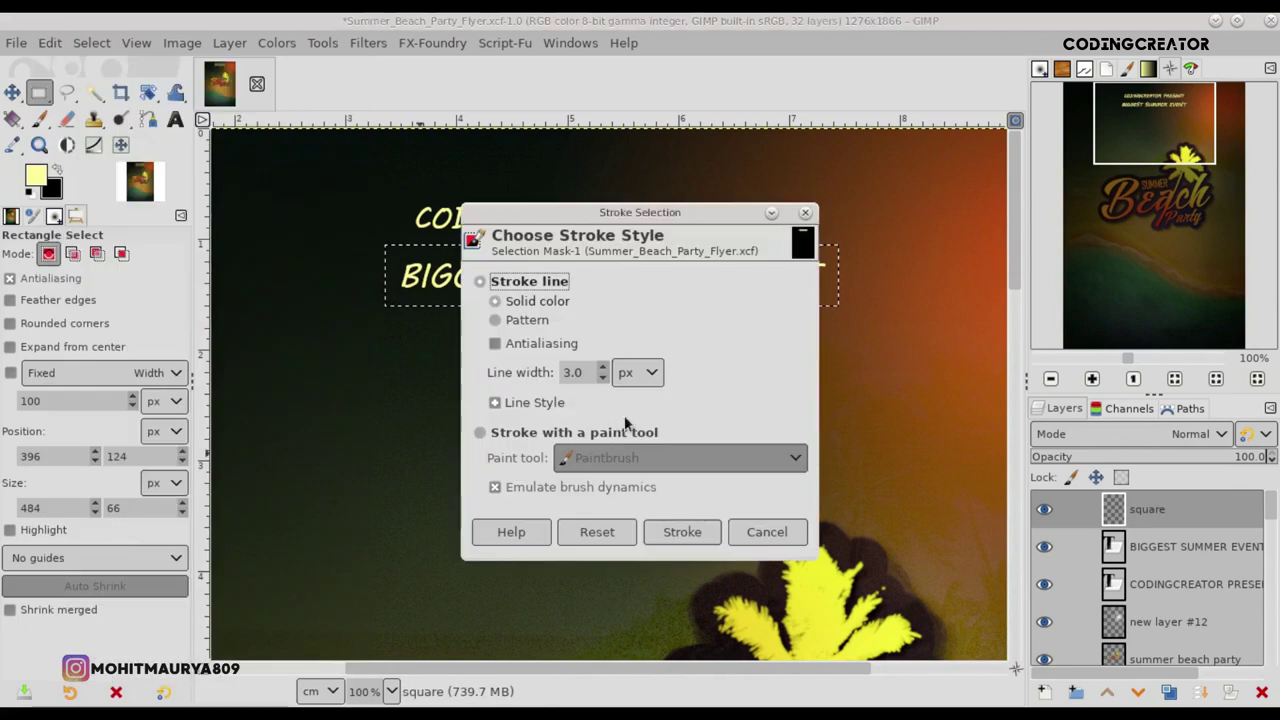
left_click(525, 404)
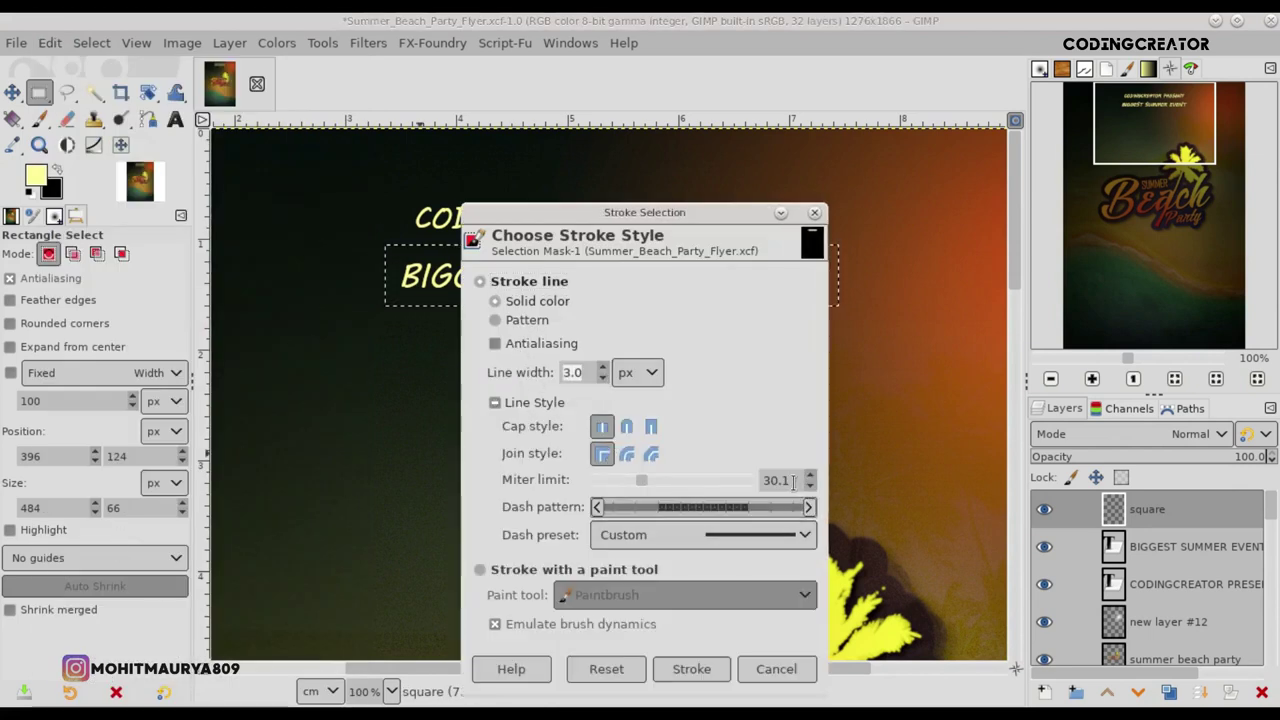
left_click(691, 669)
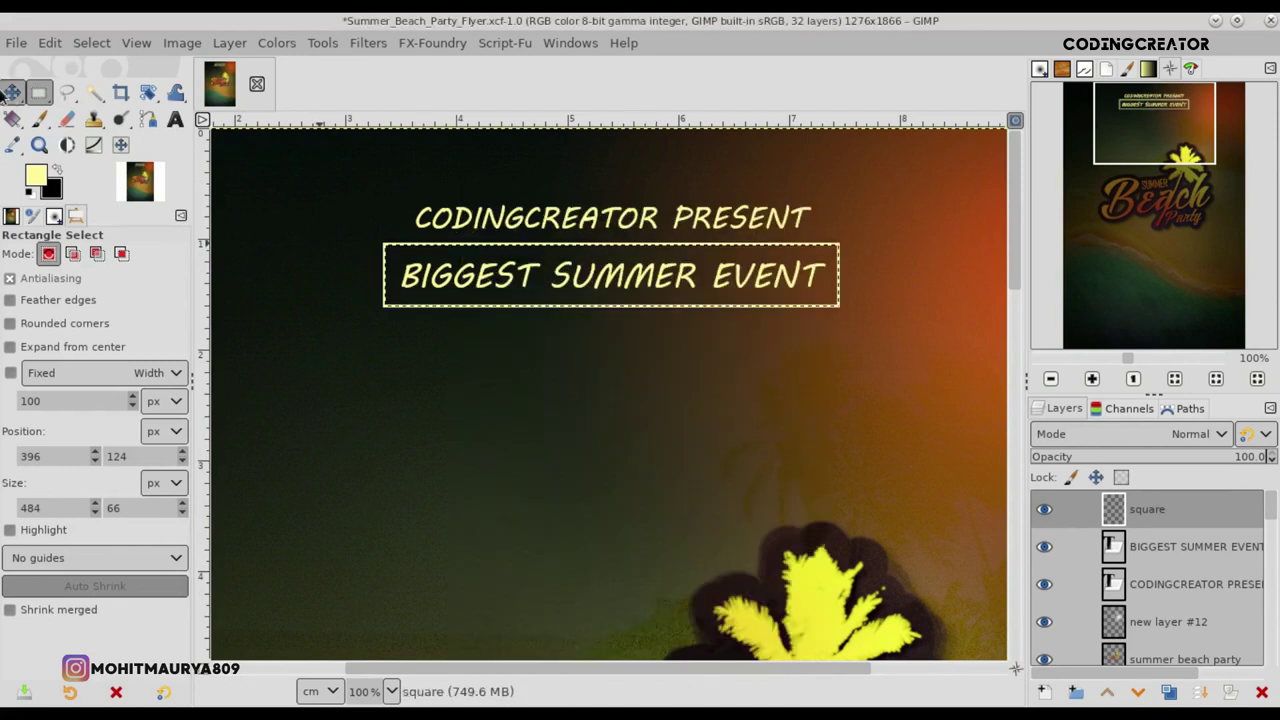
- Crop the square layer to its content
left_click(12, 92)
left_click(91, 45)
left_click(229, 42)
left_click(308, 429)
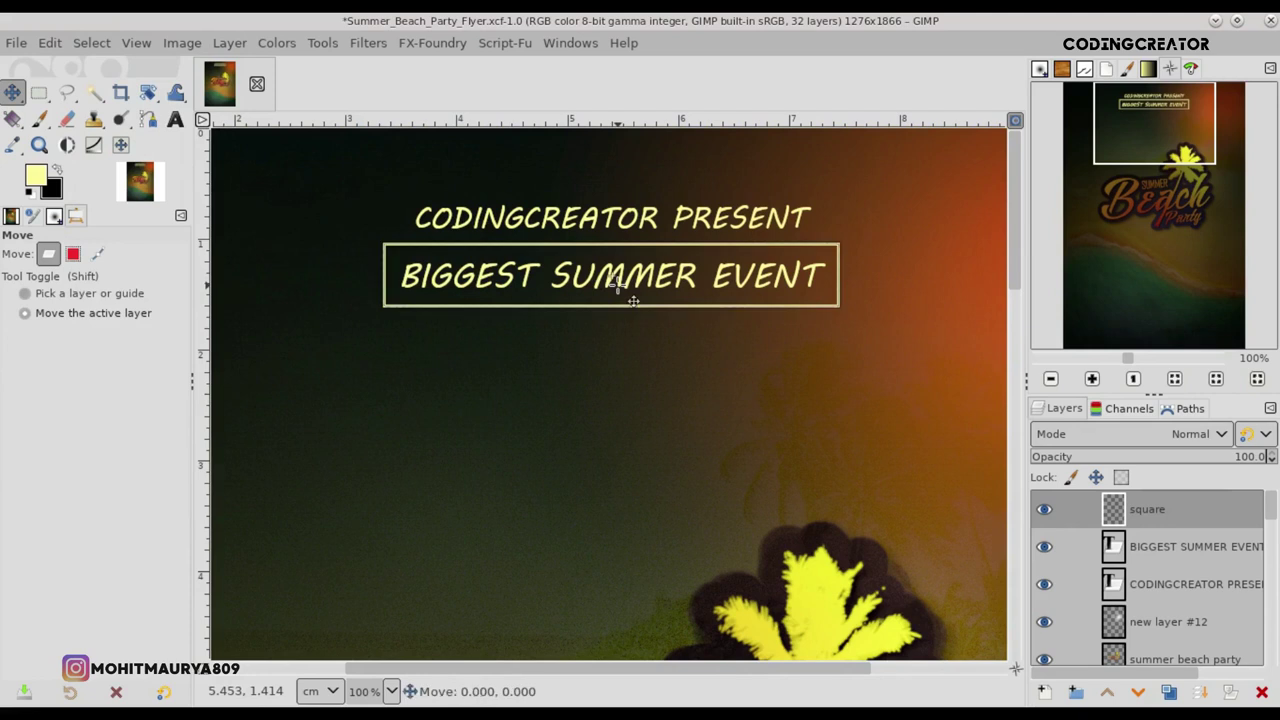
scroll(617, 286, "down", 3)
scroll(617, 286, "down", 1)
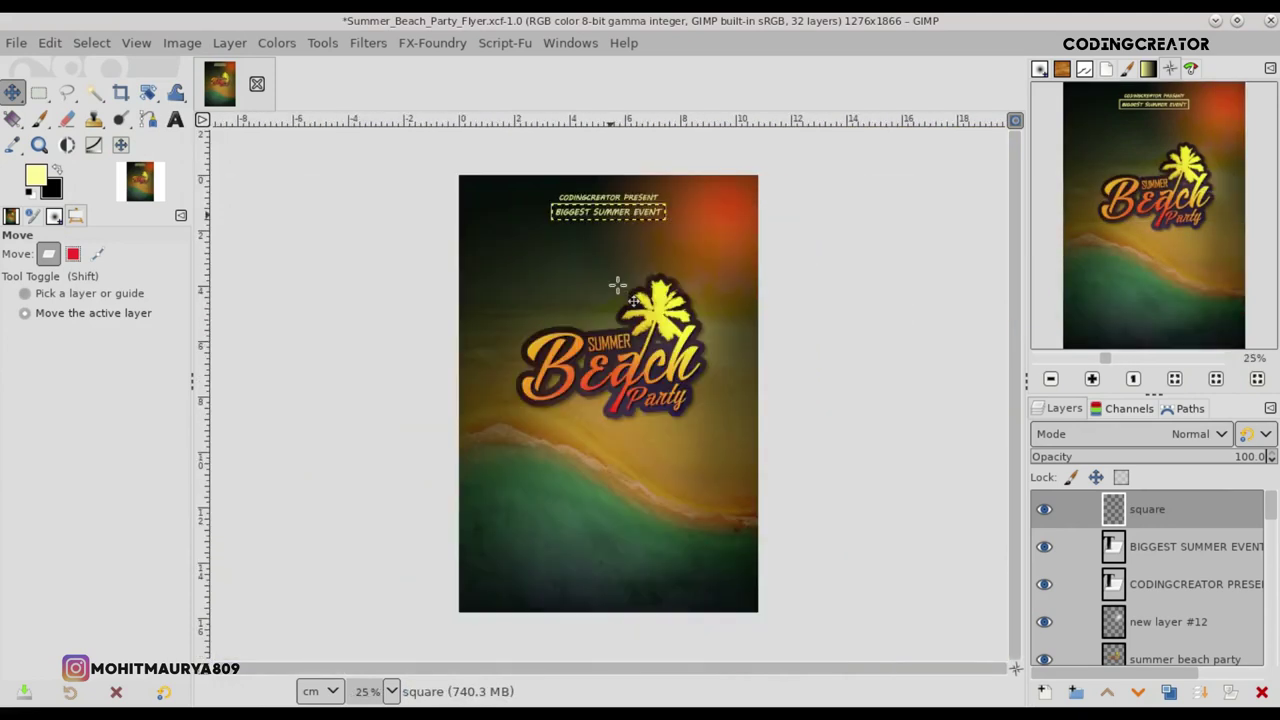
- Add the text 'SATURDAY 5 JUNE' just below the Beach Party logo
left_click(1016, 121)
left_click(1122, 625)
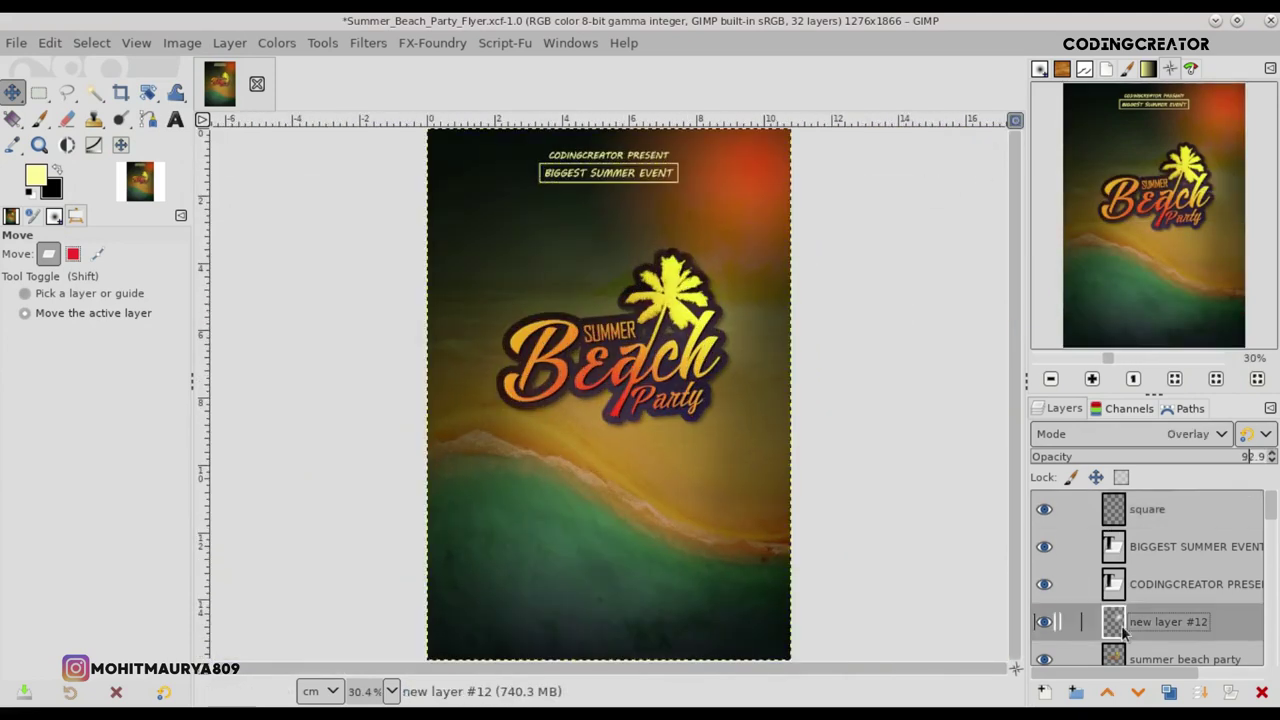
left_click(1104, 516)
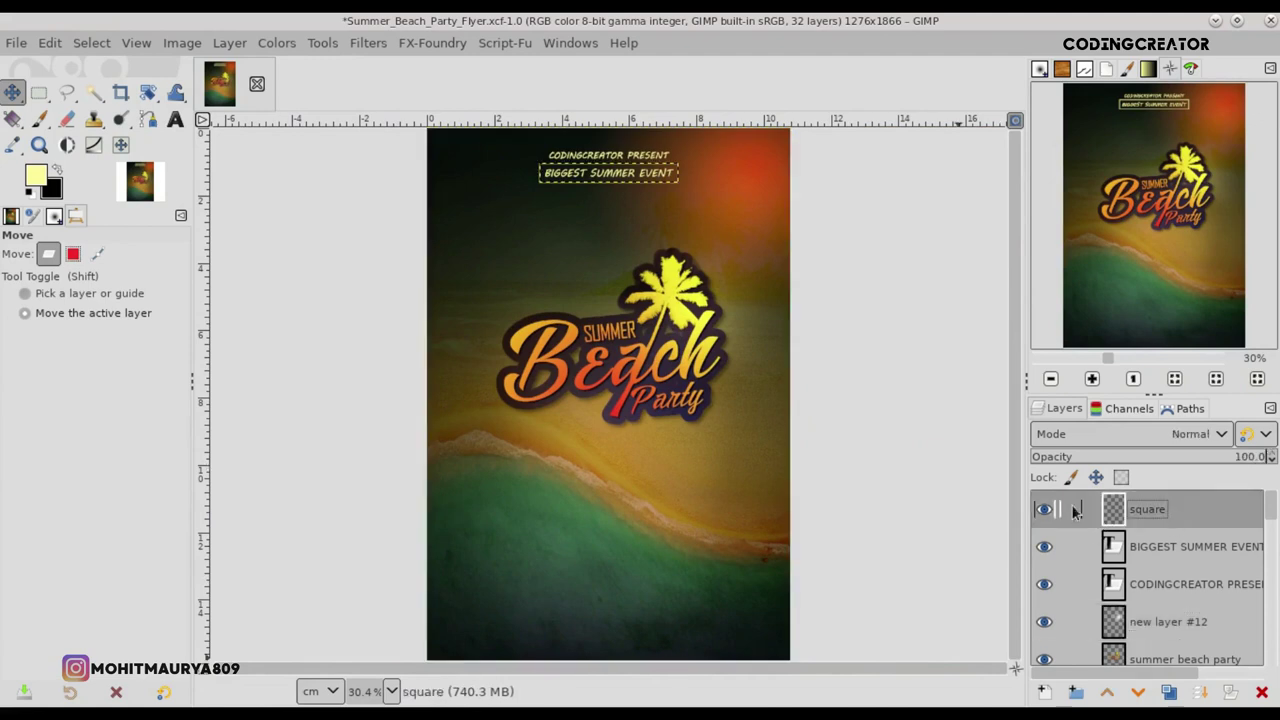
left_click(176, 119)
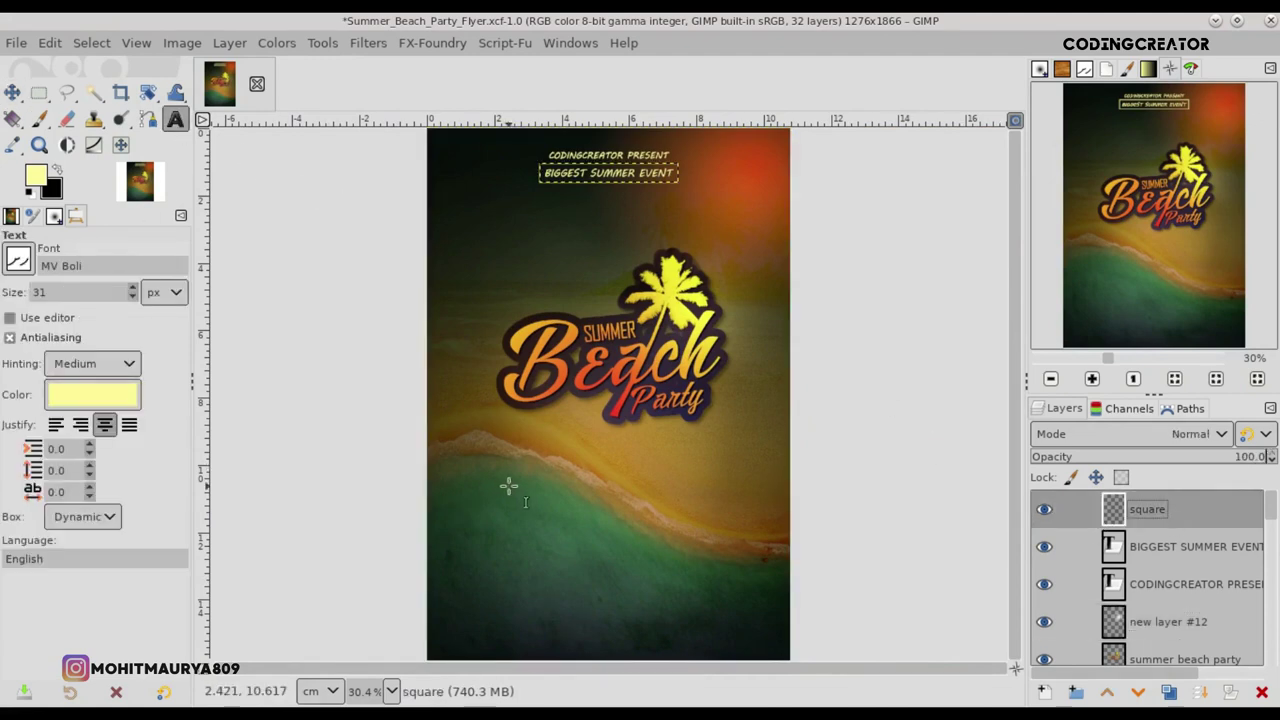
scroll(542, 453, "up", 3)
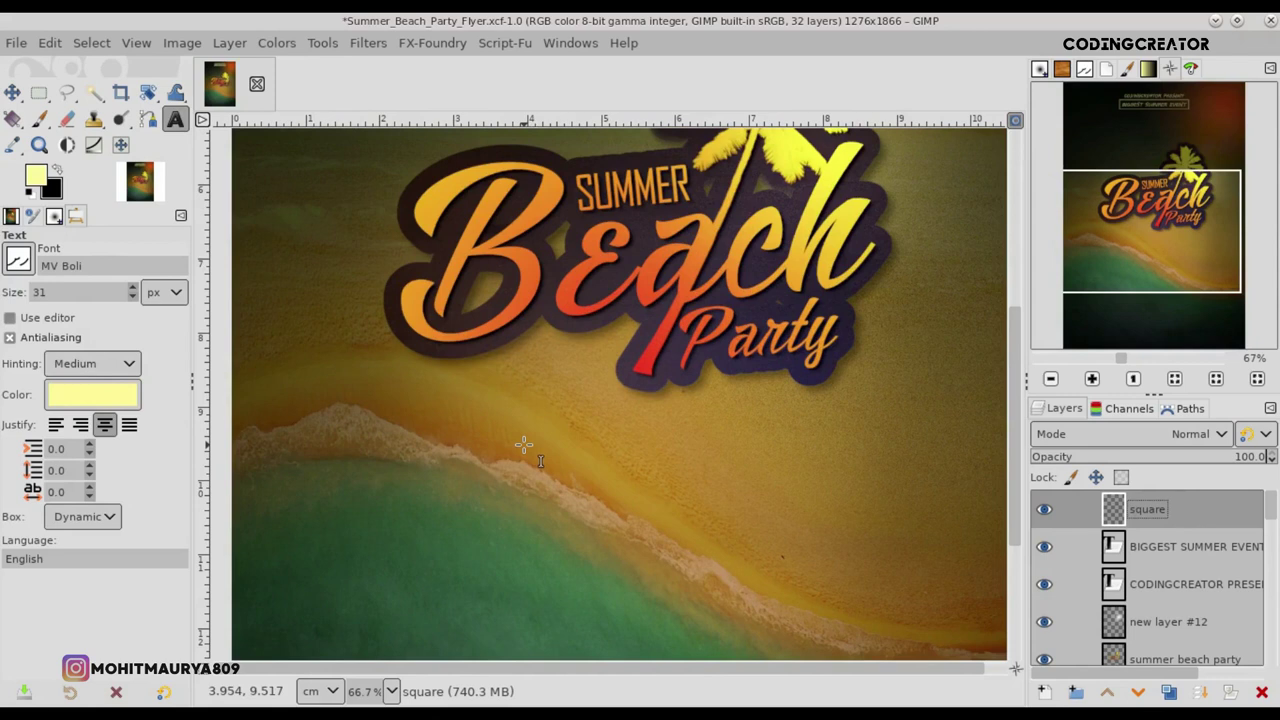
left_click_drag(655, 675, 675, 671)
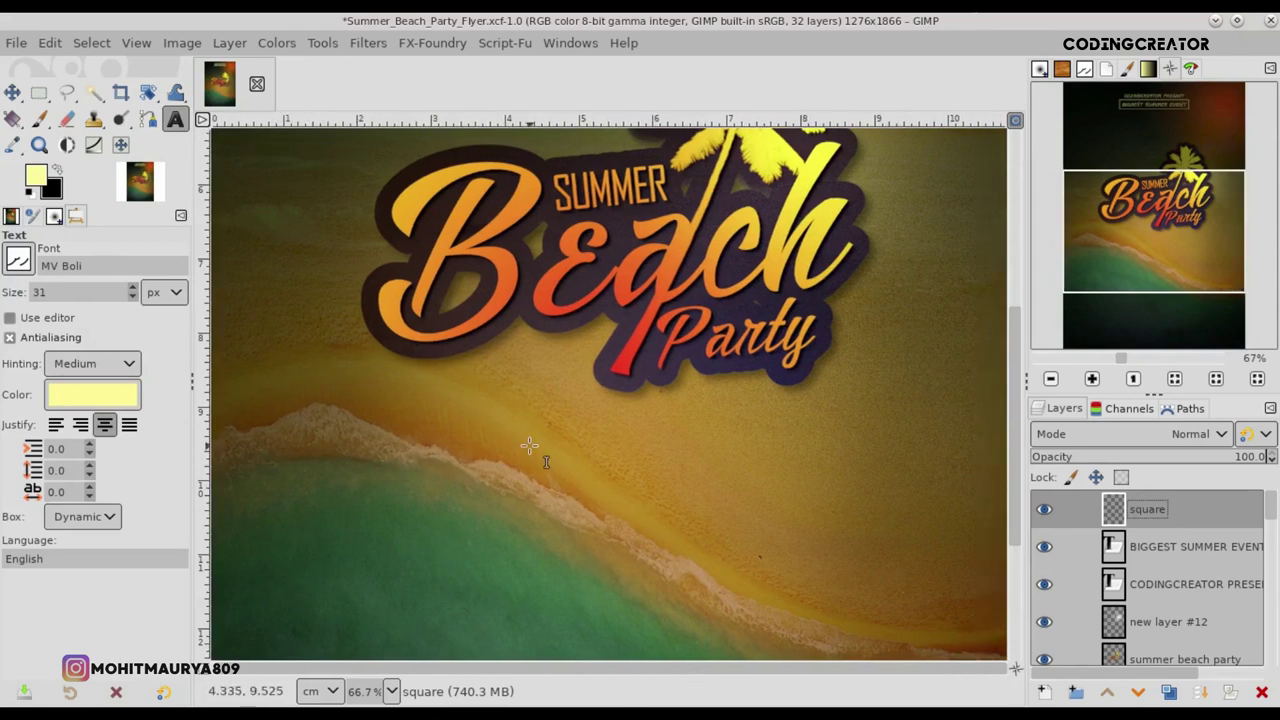
scroll(520, 450, "down", 1)
left_click(492, 432)
type("SATURDAY 5 JUNE")
- Enlarge the date text to about 46 px and shift it slightly right
scroll(130, 292, "up", 3)
scroll(130, 292, "up", 3)
scroll(130, 292, "up", 3)
scroll(130, 292, "up", 3)
scroll(130, 292, "up", 1)
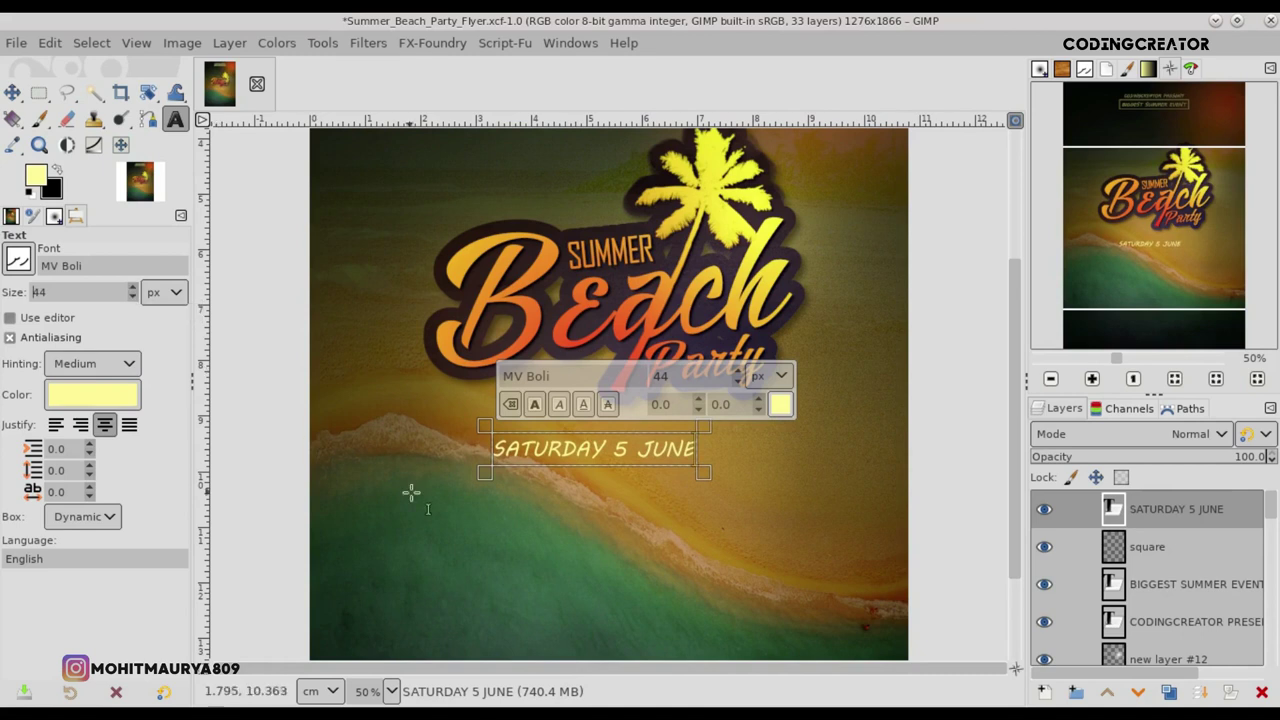
left_click(12, 92)
left_click_drag(629, 468, 645, 470)
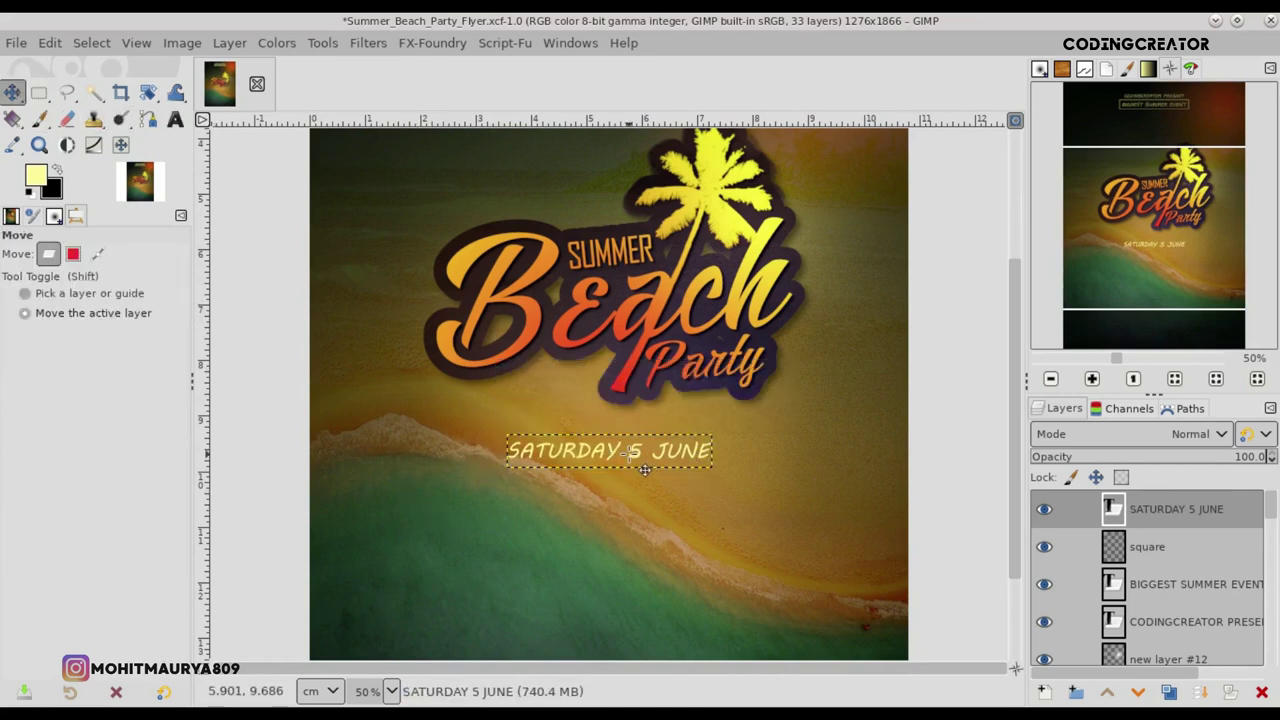
scroll(645, 470, "down", 2)
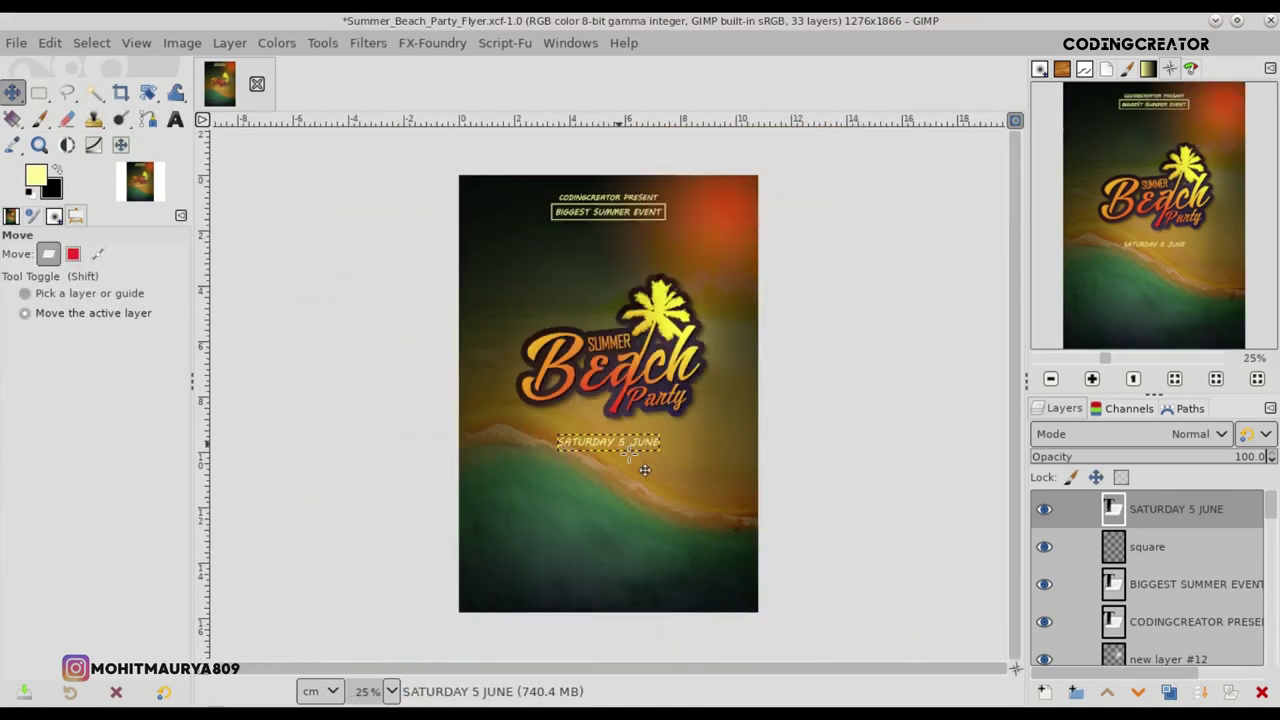
- Reselect the SATURDAY 5 JUNE layer and nudge the text up slightly
left_click(1015, 121)
left_click(1104, 550)
left_click(1120, 514)
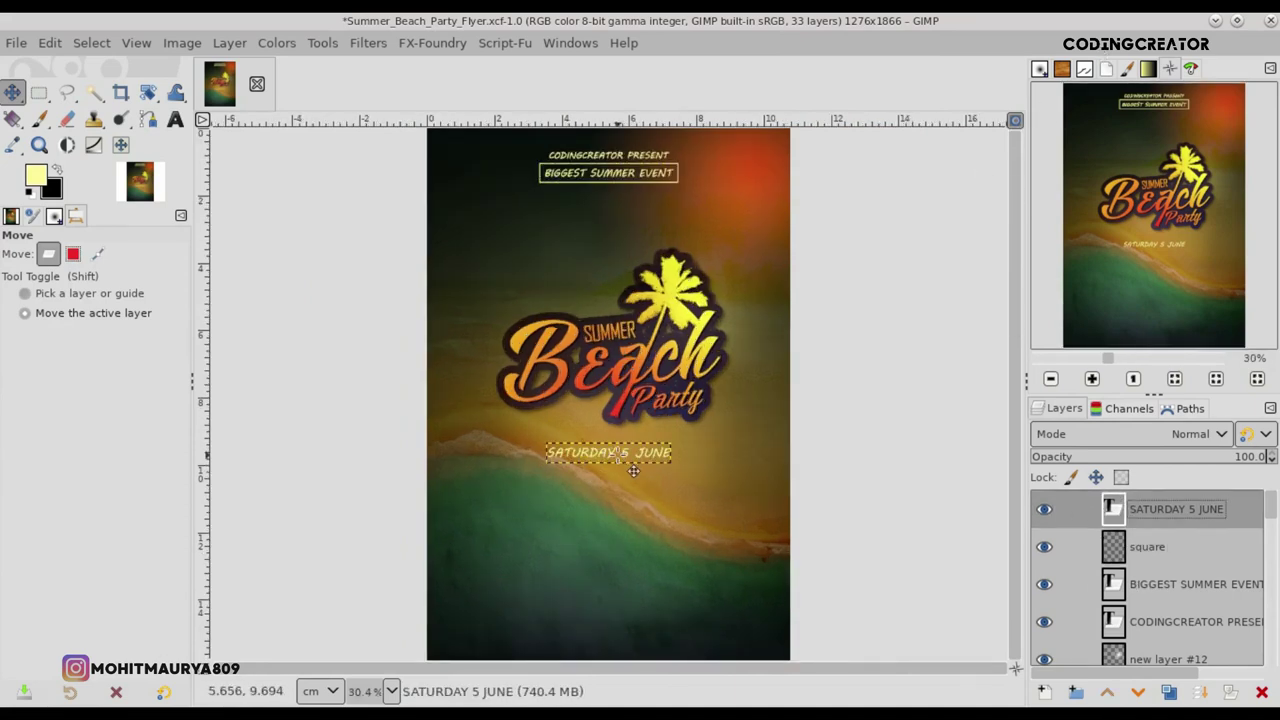
scroll(633, 470, "up", 2)
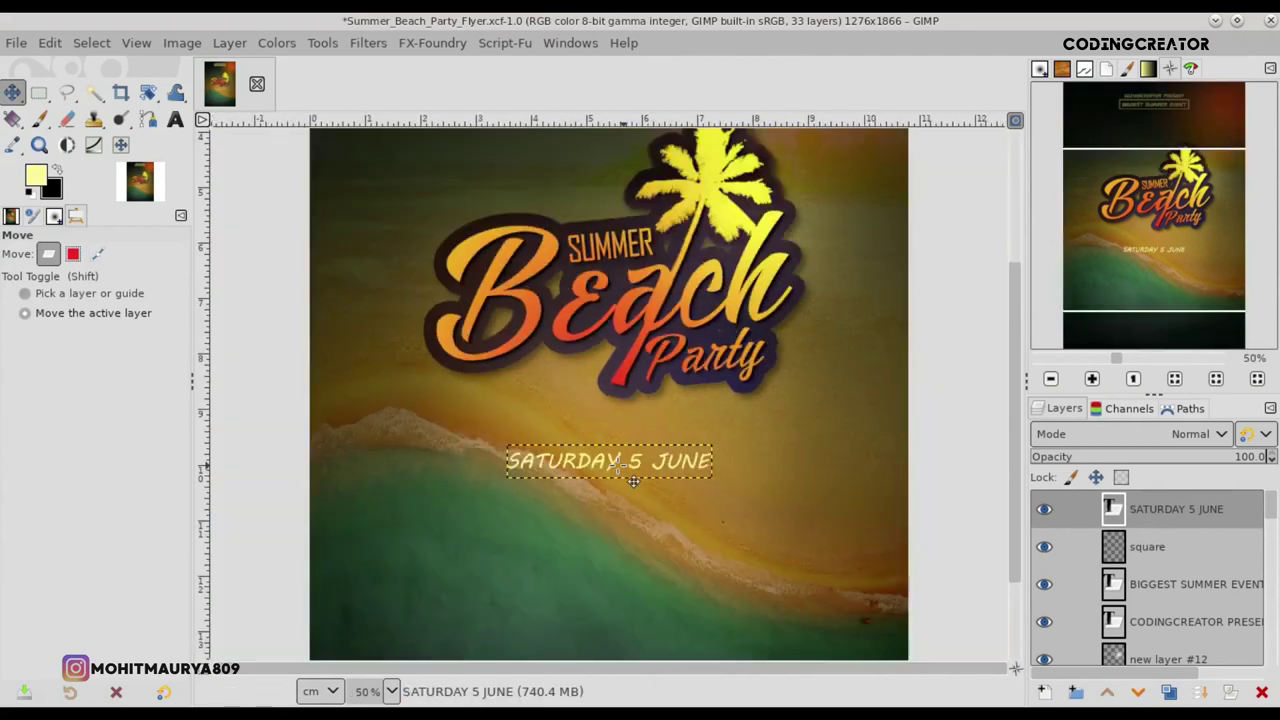
scroll(633, 481, "down", 1)
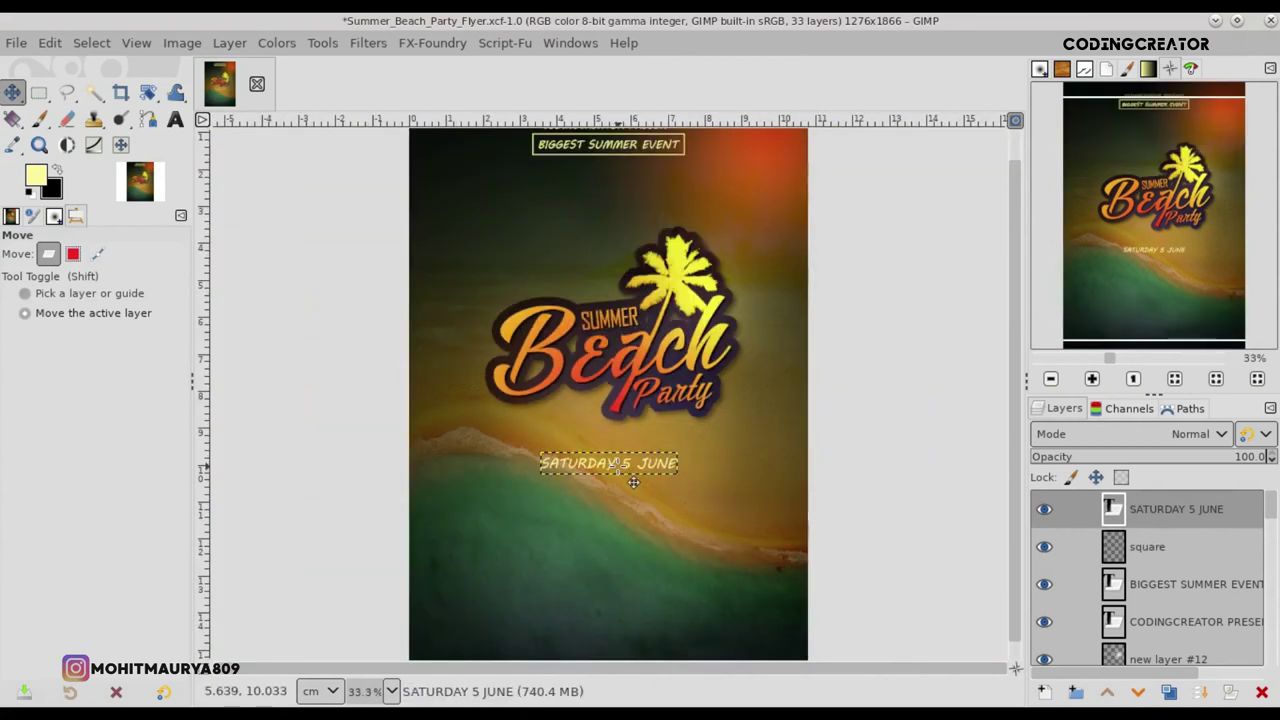
key("t")
left_click(12, 91)
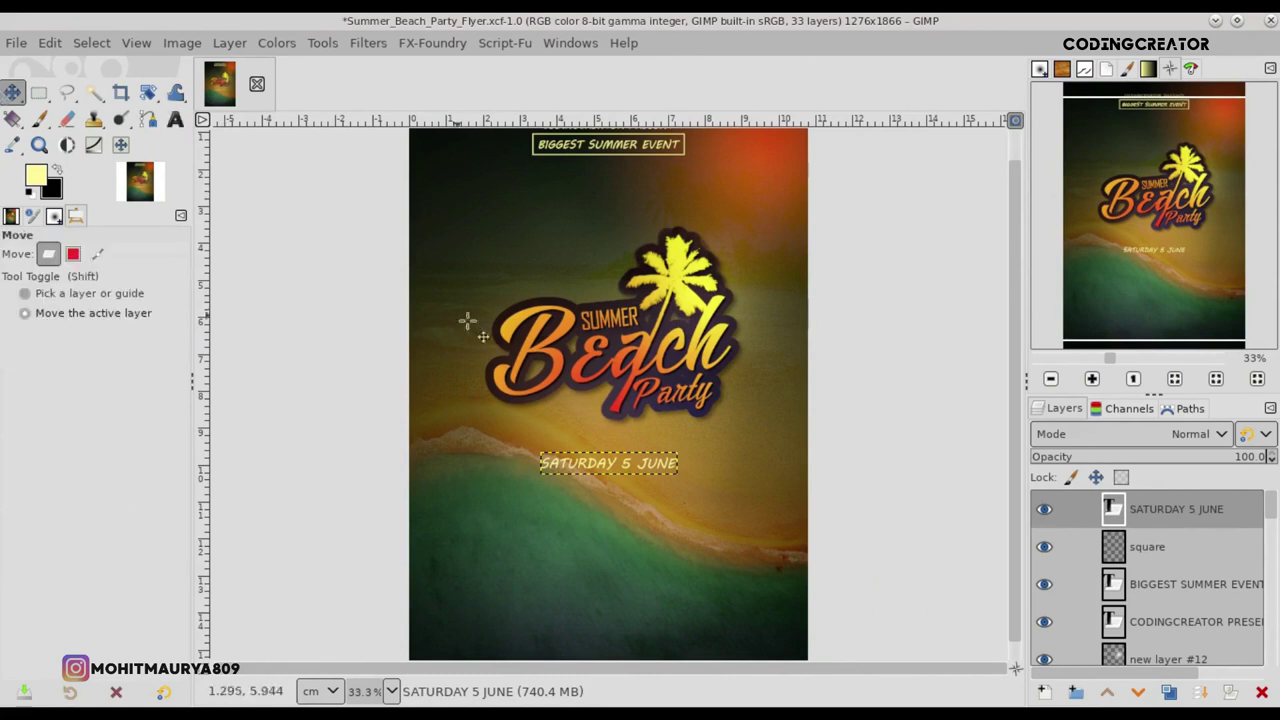
left_click_drag(625, 463, 625, 461)
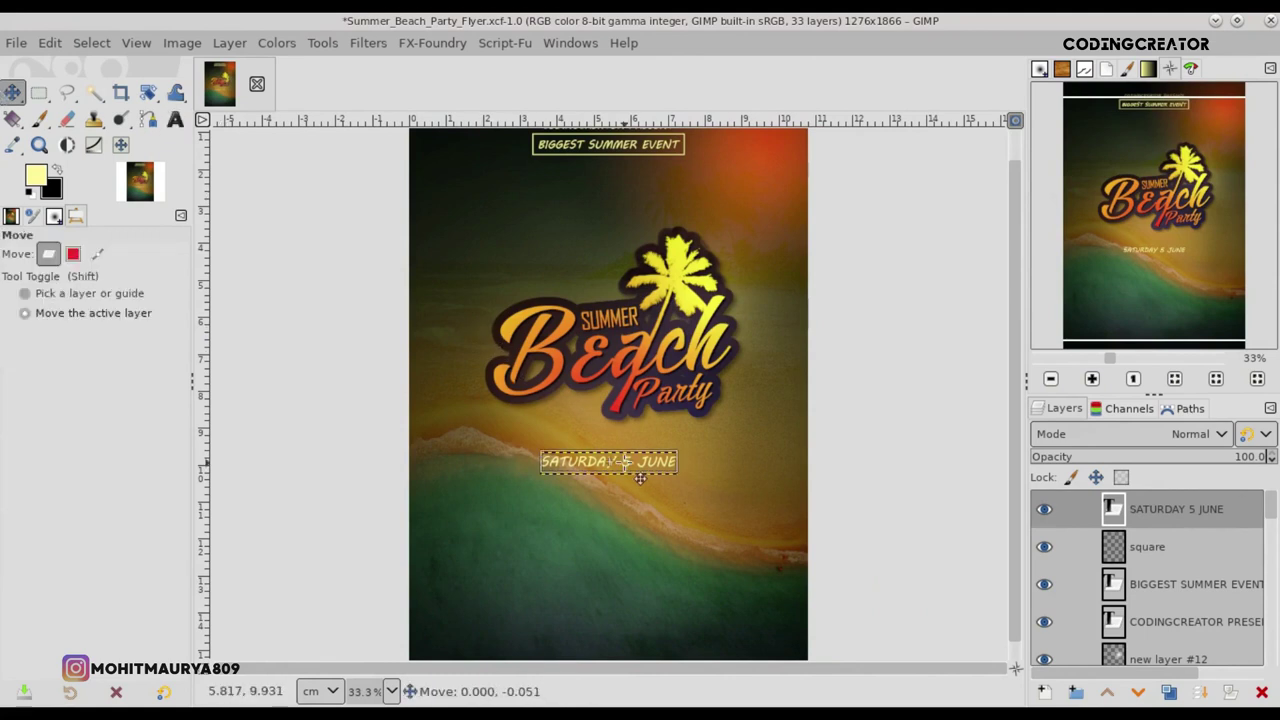
- Adjust the date text again and shift it slightly down-left
left_click(175, 119)
left_click(672, 470)
scroll(130, 291, "up", 2)
scroll(131, 296, "down", 1)
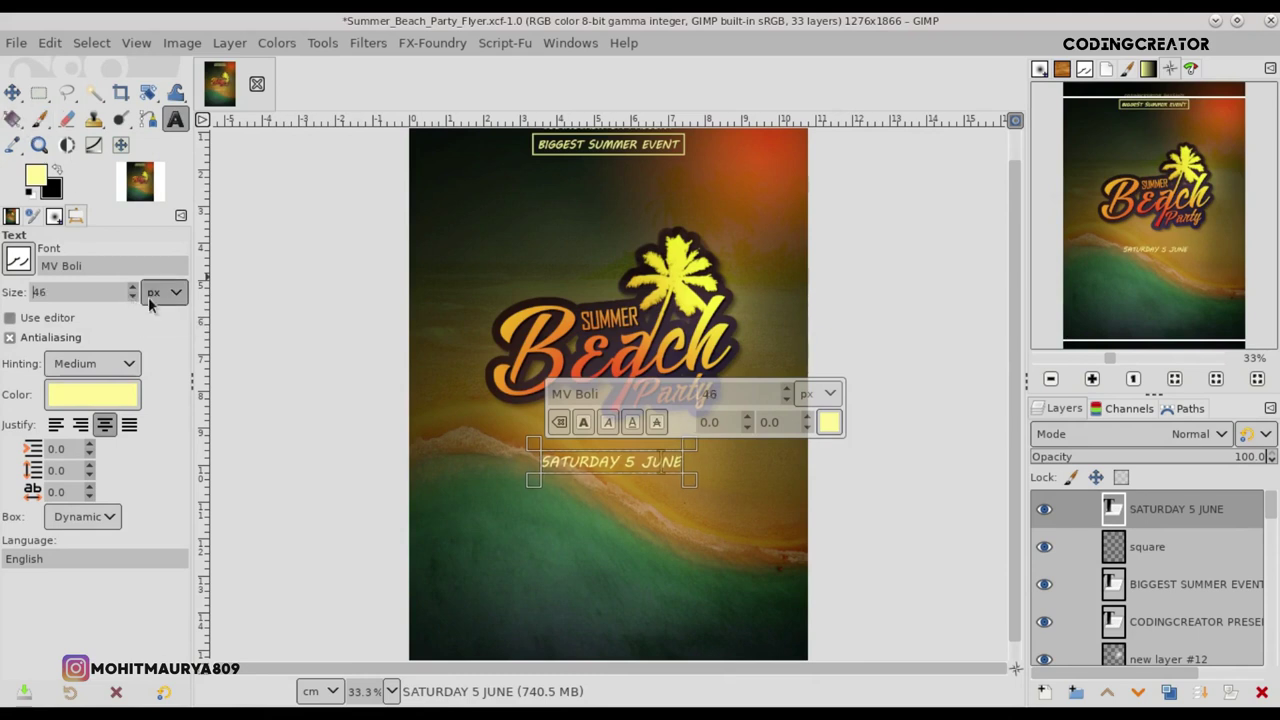
left_click(12, 92)
left_click_drag(619, 480, 624, 481)
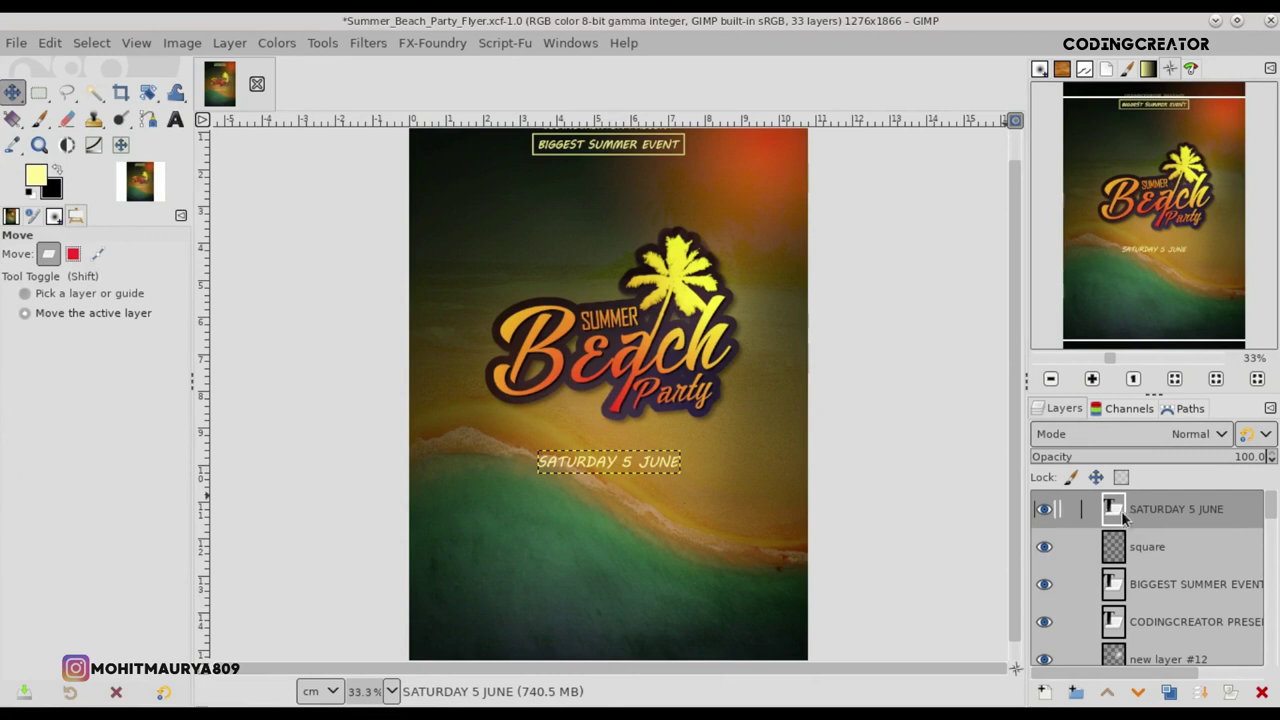
- Add 'new layer #8' and fit a 509×86 px selection around SATURDAY 5 JUNE
left_click(1045, 690)
key("Return")
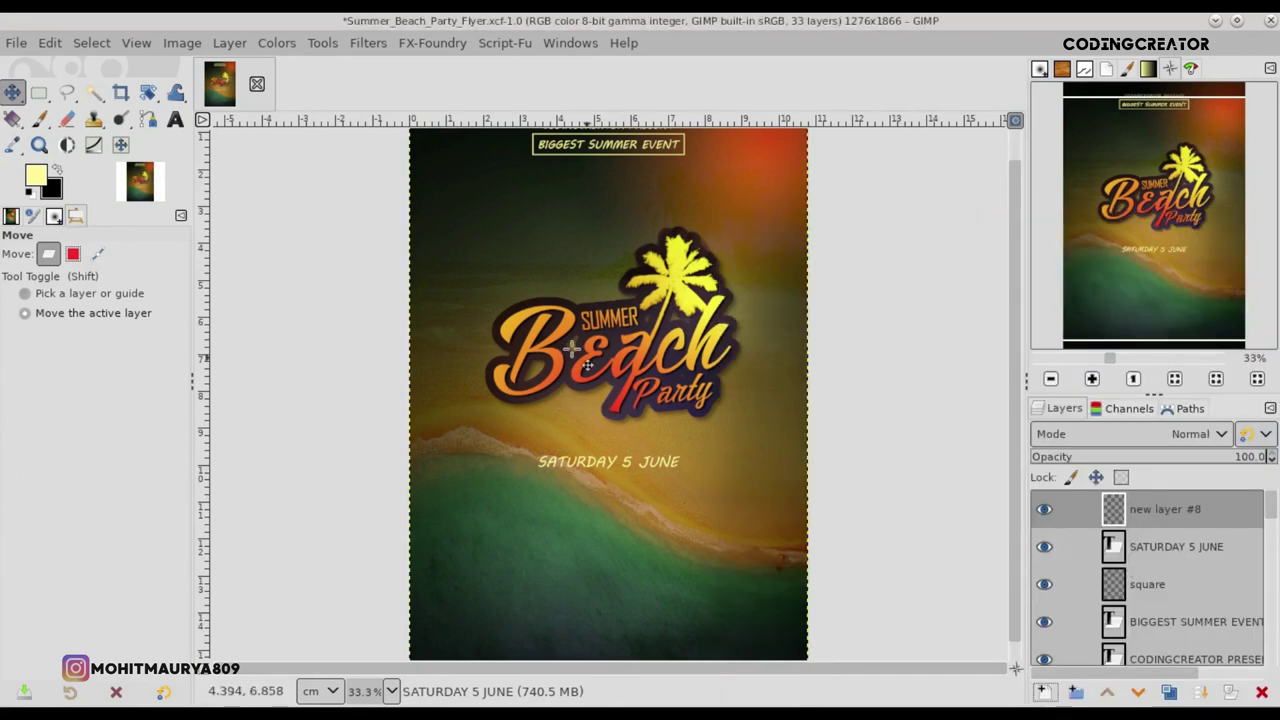
left_click(39, 92)
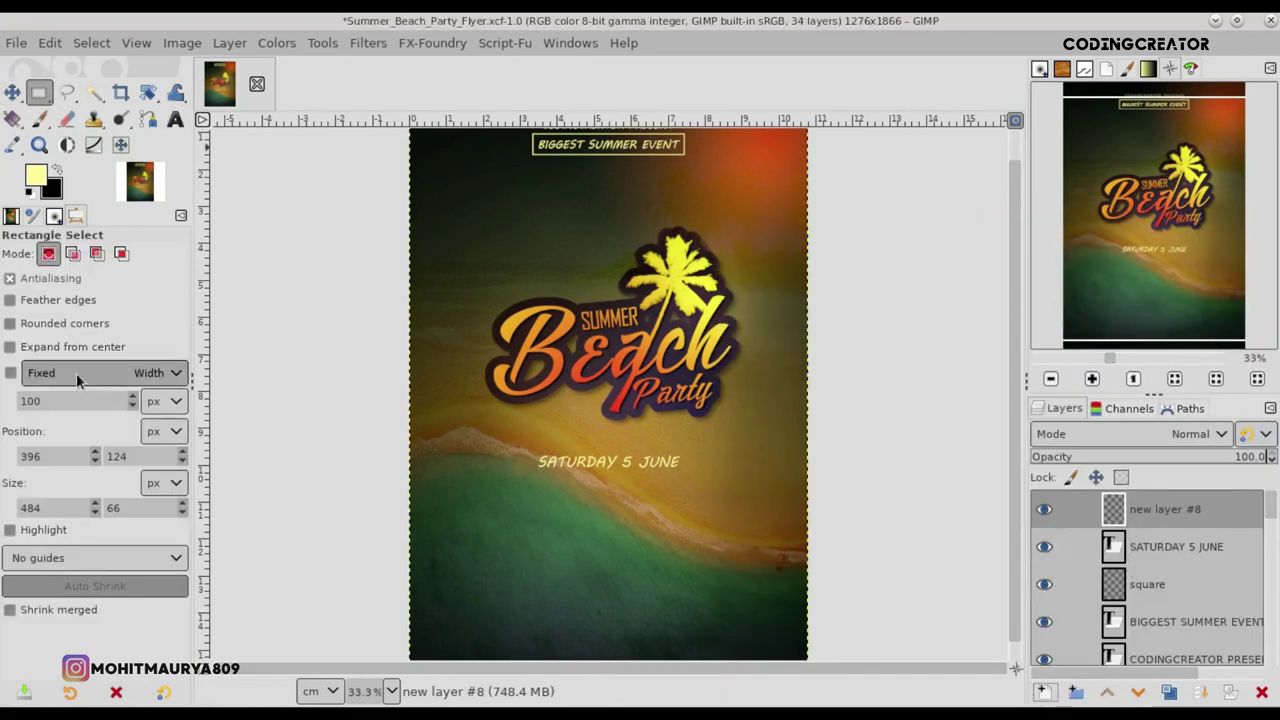
left_click_drag(534, 451, 695, 478)
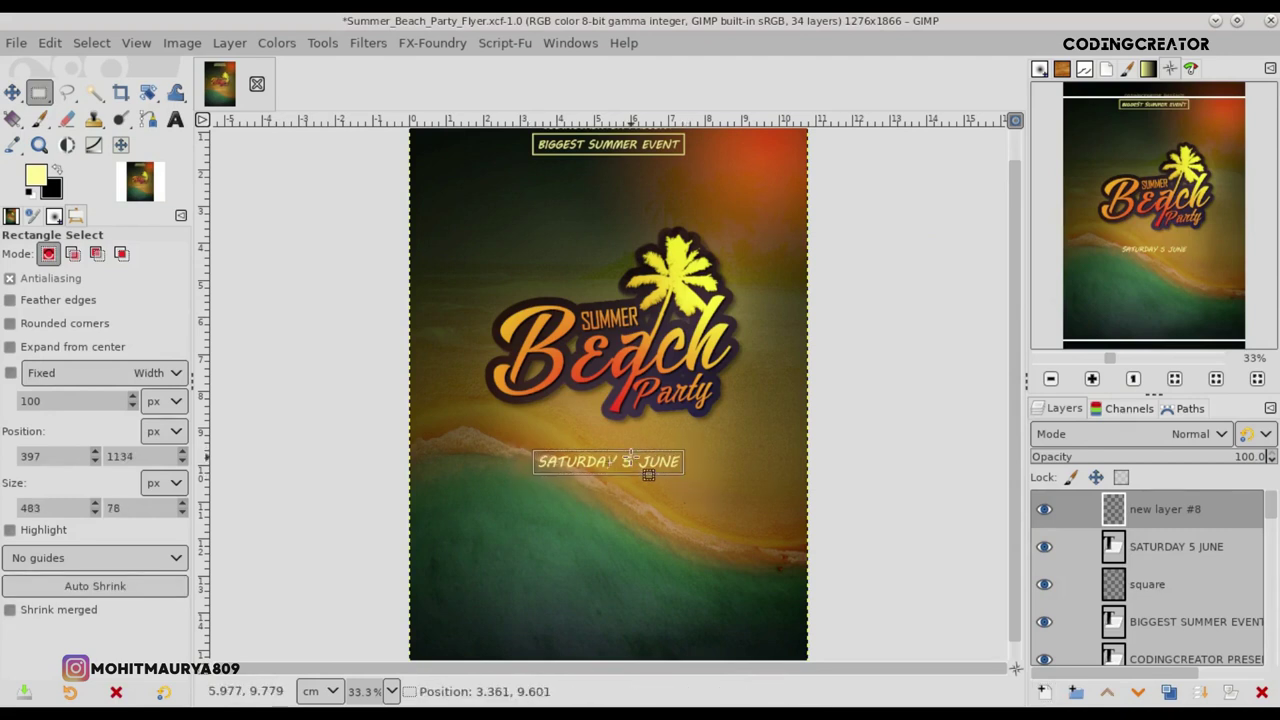
scroll(631, 460, "up", 1)
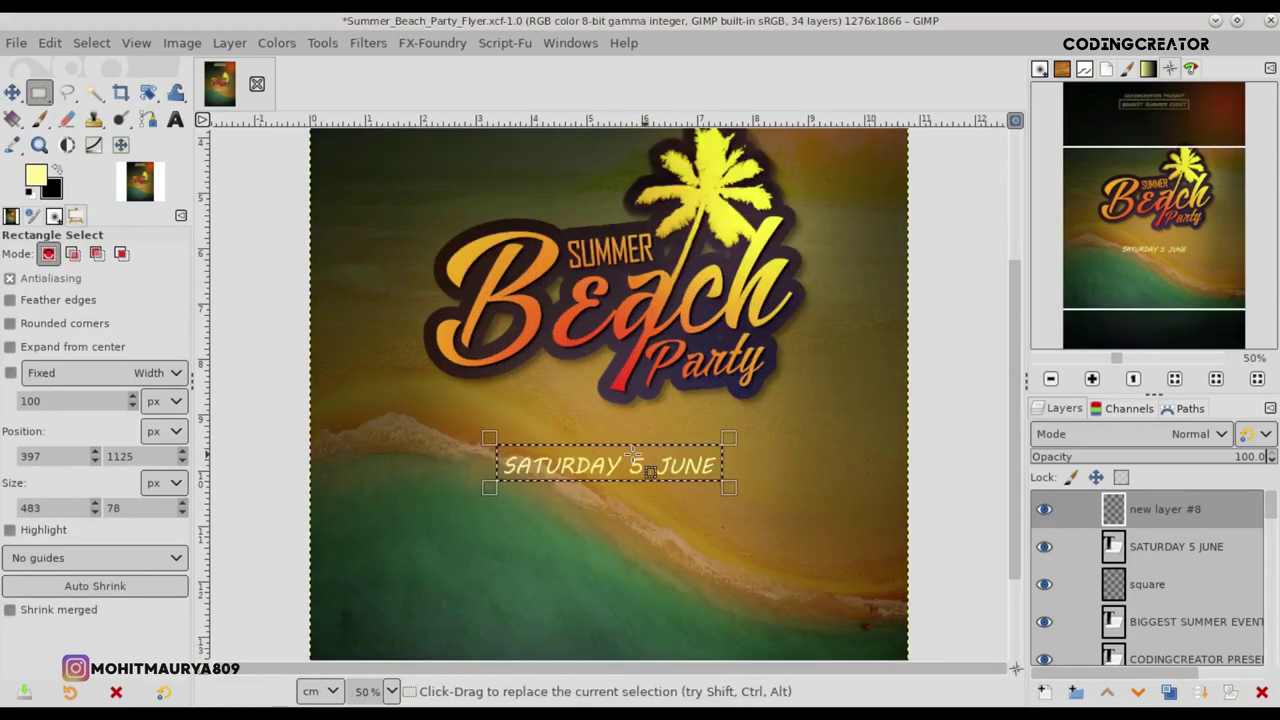
left_click_drag(722, 463, 729, 463)
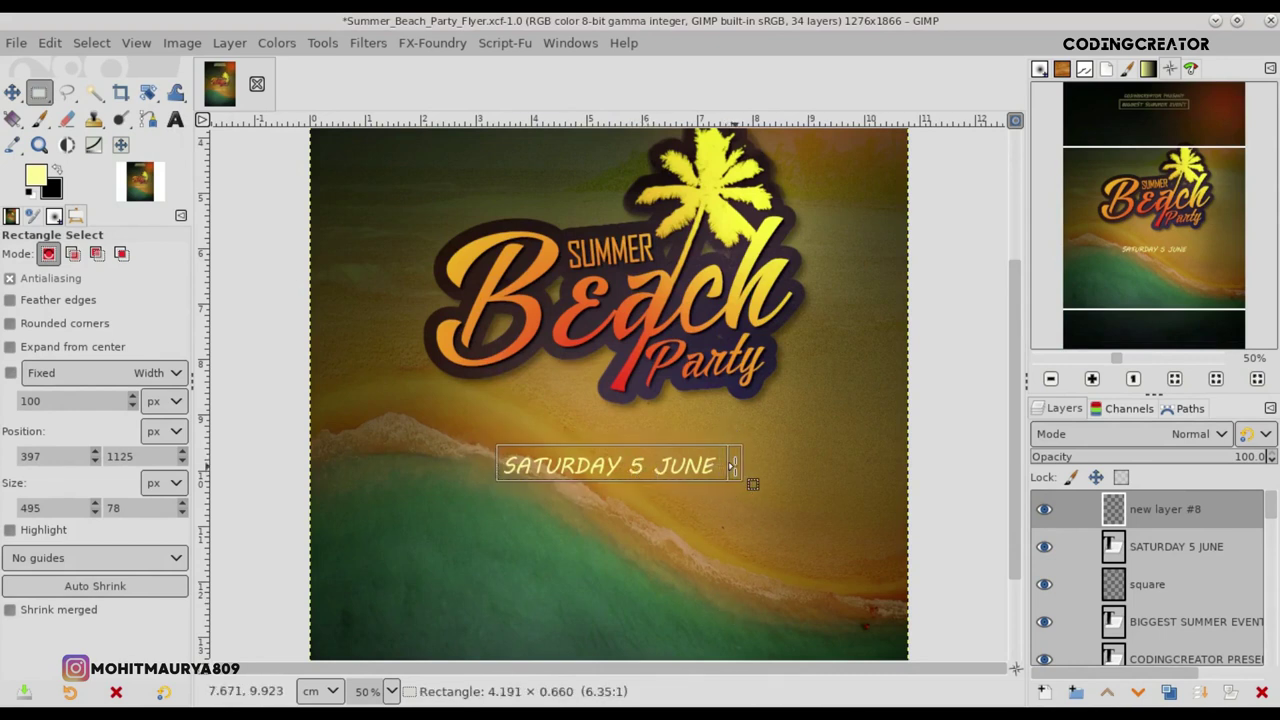
left_click_drag(644, 501, 645, 506)
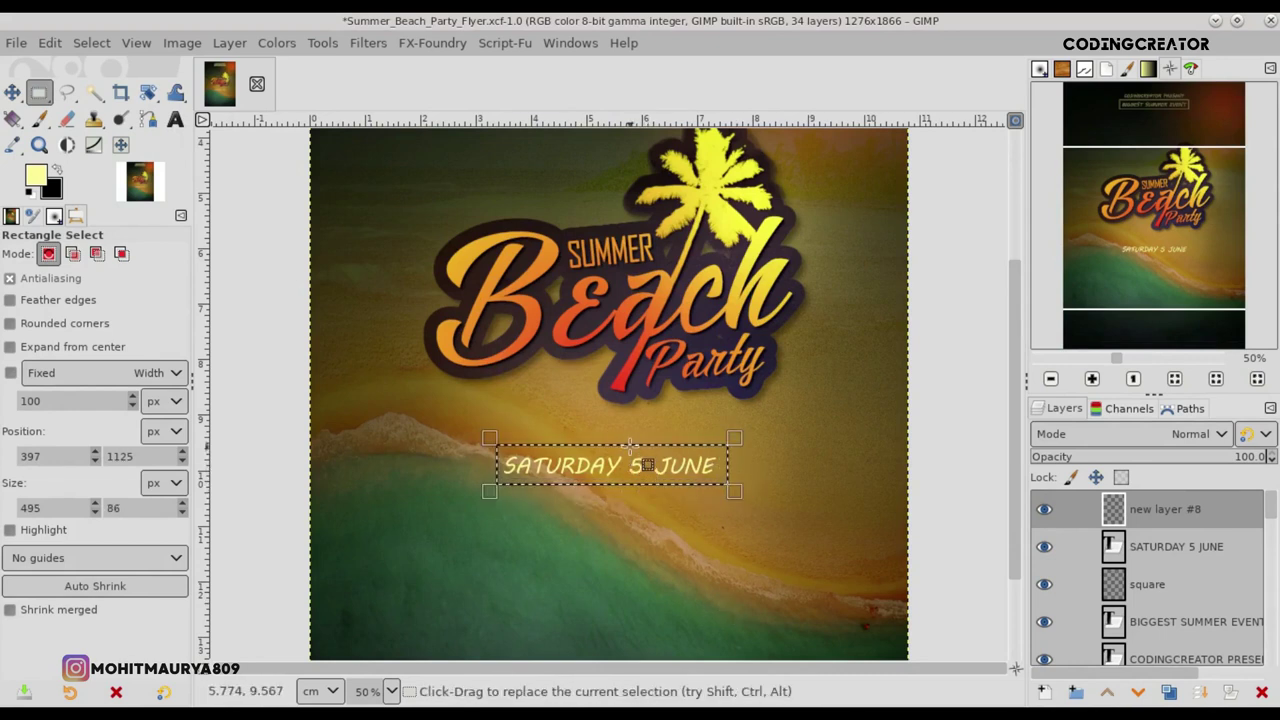
left_click_drag(497, 462, 486, 458)
left_click_drag(606, 458, 610, 461)
scroll(652, 458, "down", 2)
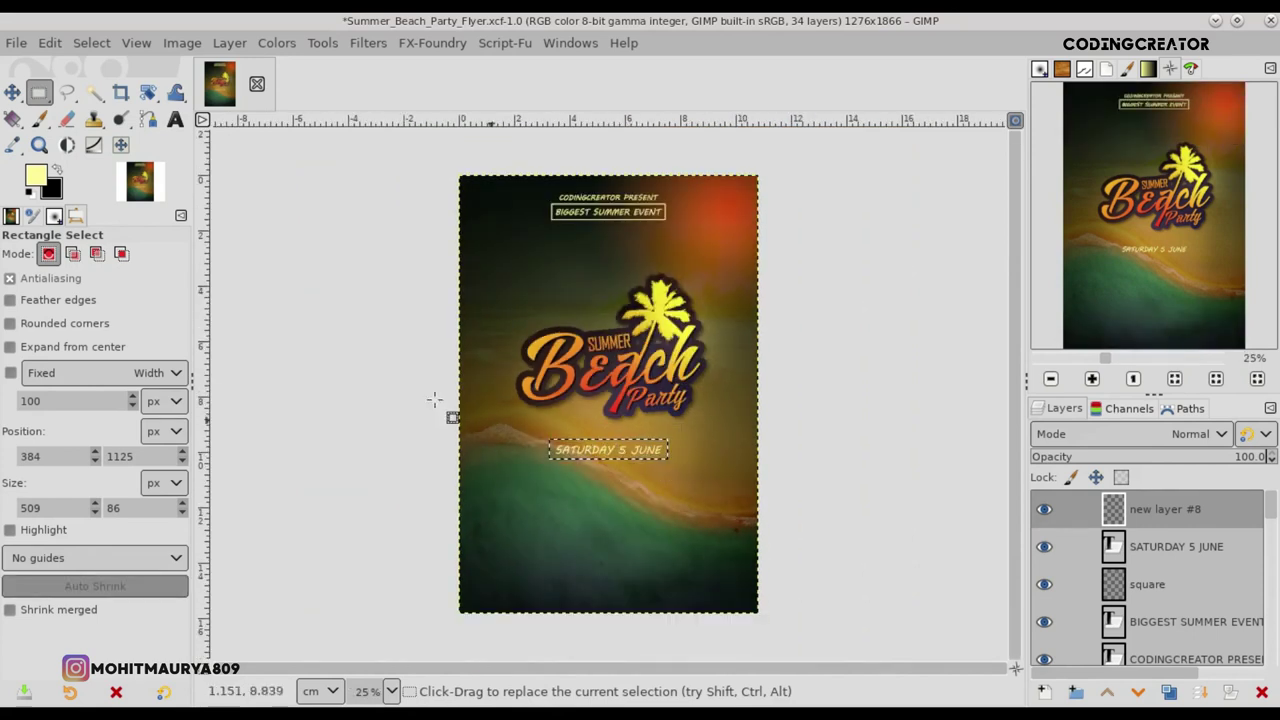
- Fill the selection on new layer #8 with red ff5050
left_click(40, 180)
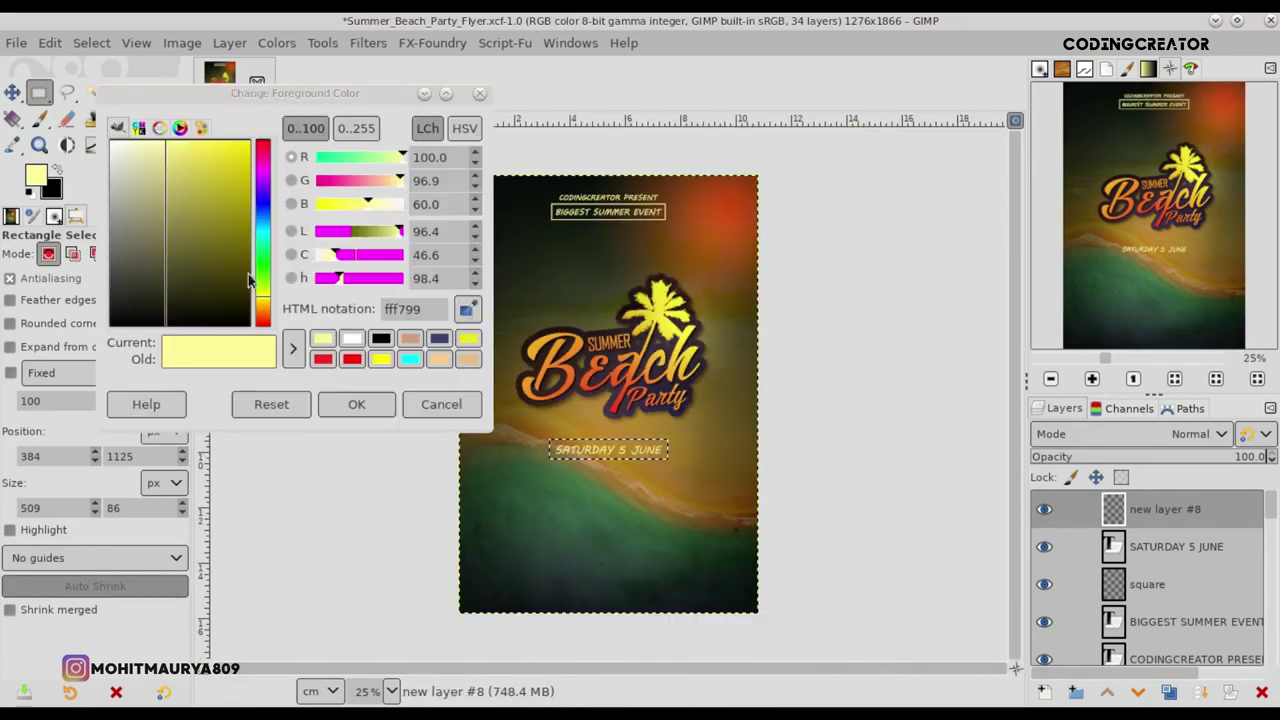
left_click(351, 358)
left_click_drag(229, 157, 207, 145)
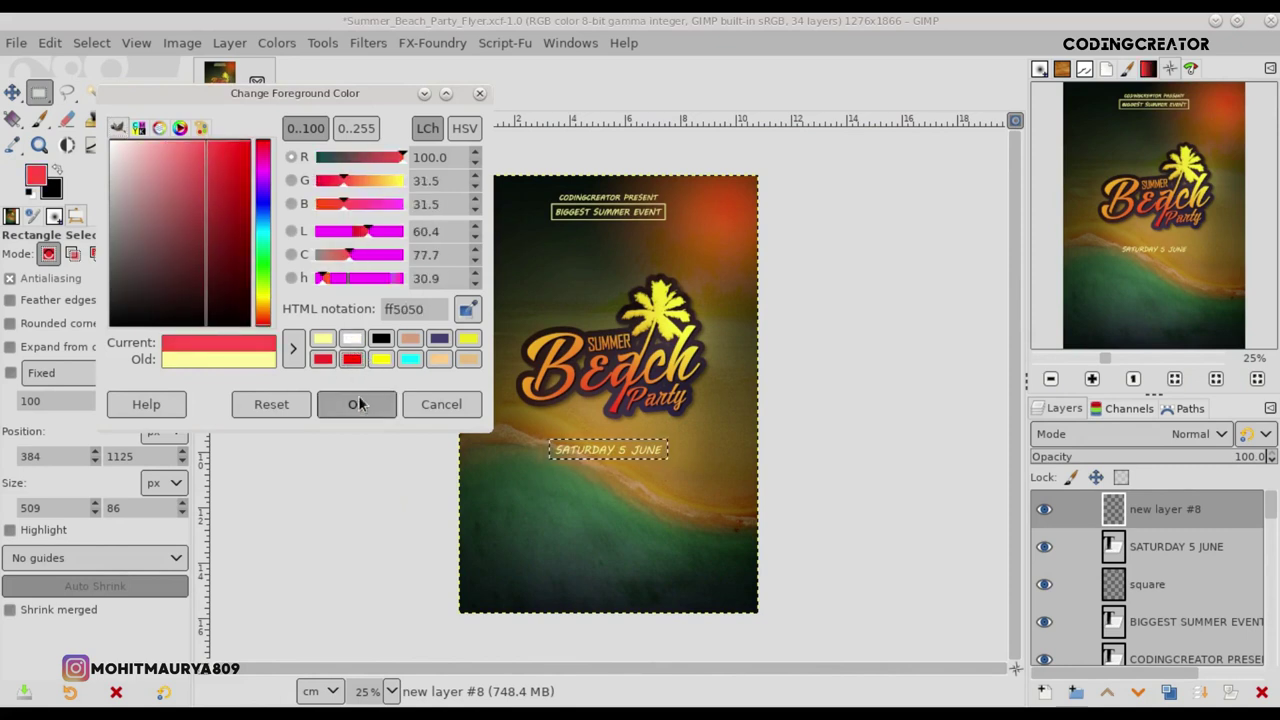
left_click(358, 403)
left_click(49, 42)
left_click(167, 436)
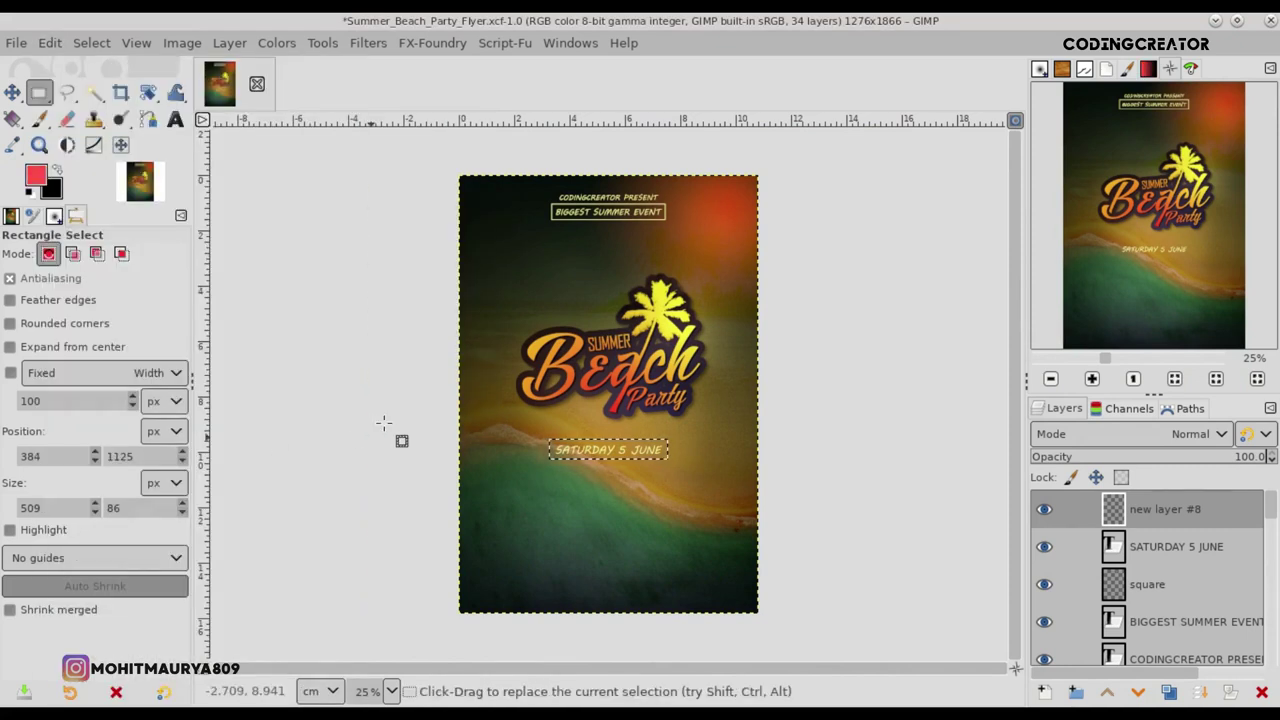
- Move new layer #8 below the SATURDAY 5 JUNE text and deselect
left_click_drag(1112, 510, 1070, 546)
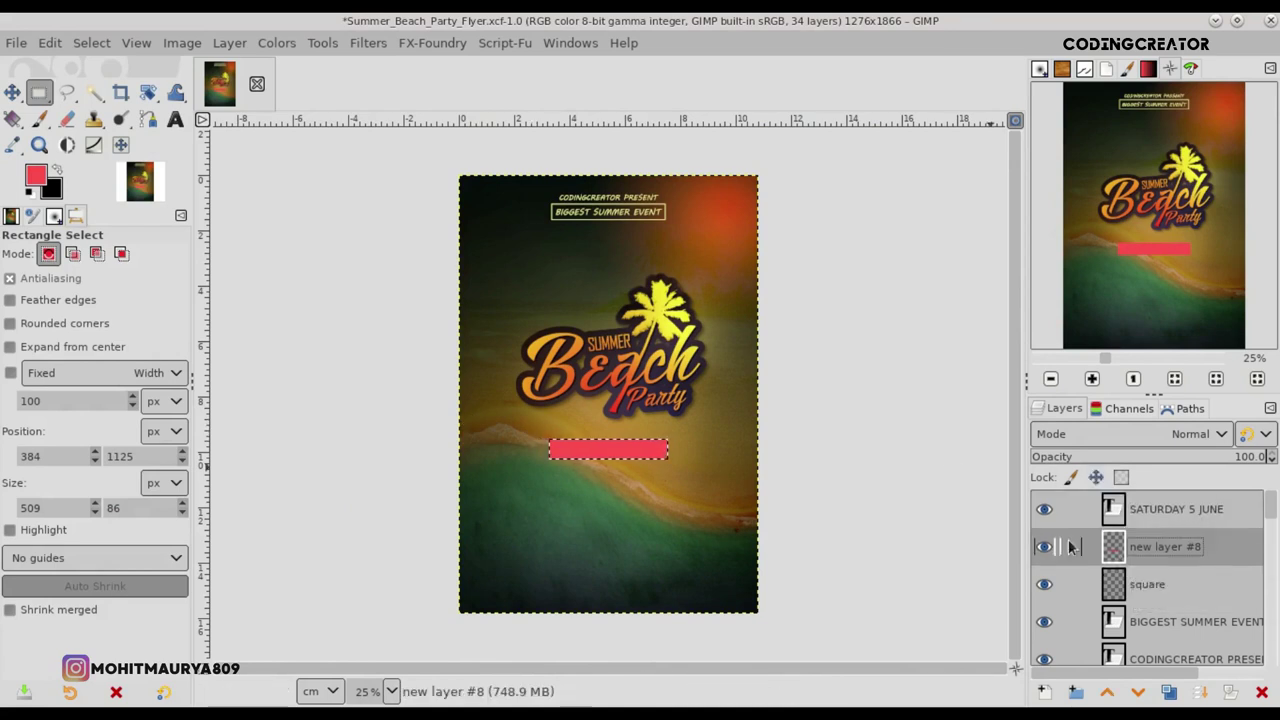
left_click(91, 42)
left_click(100, 89)
key("m")
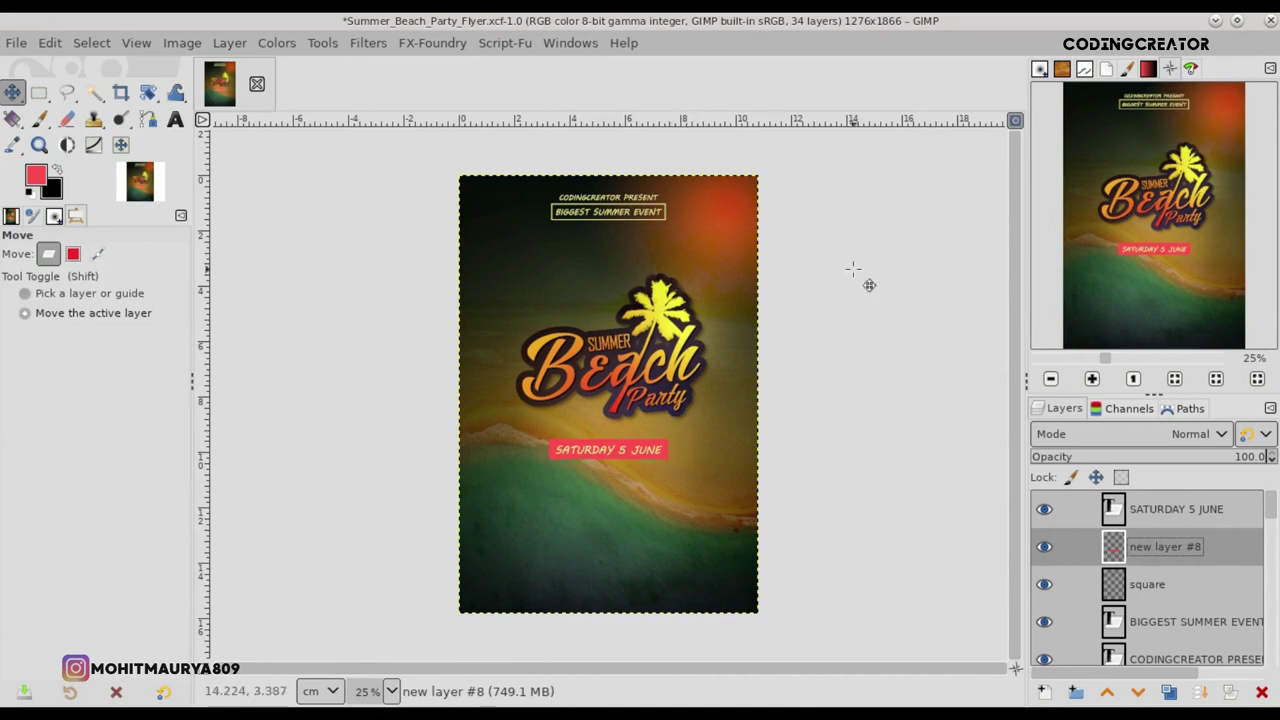
left_click(1015, 120)
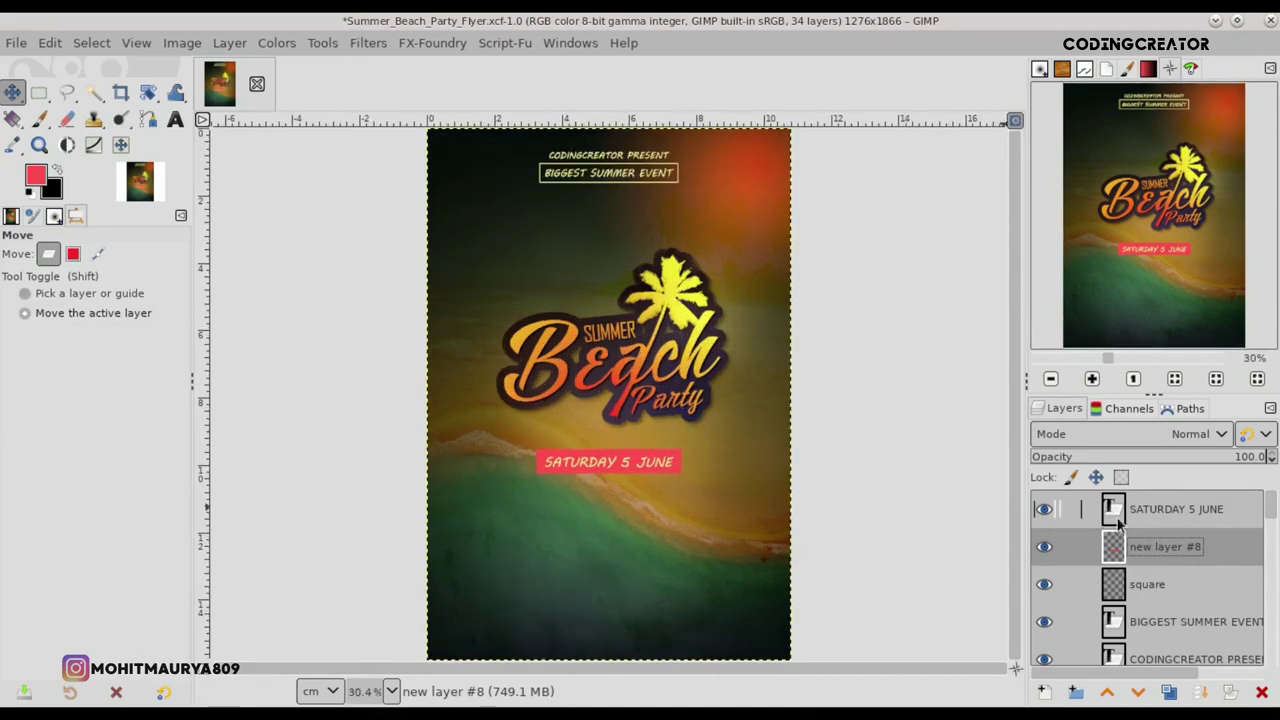
- Select the red bar's outline and clear its red fill
right_click(1157, 568)
left_click(1060, 640)
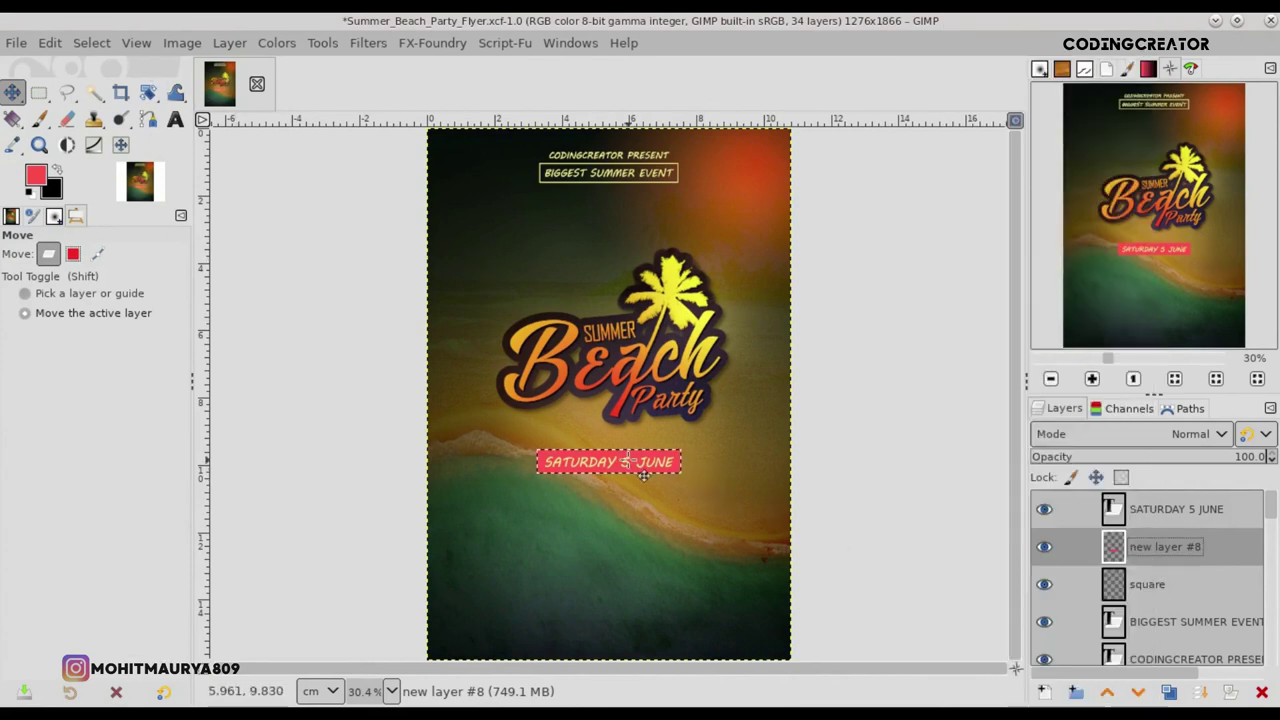
scroll(628, 458, "up", 5)
mouse_move(722, 668)
left_mouse_down()
mouse_move(620, 655)
mouse_move(712, 668)
left_mouse_up()
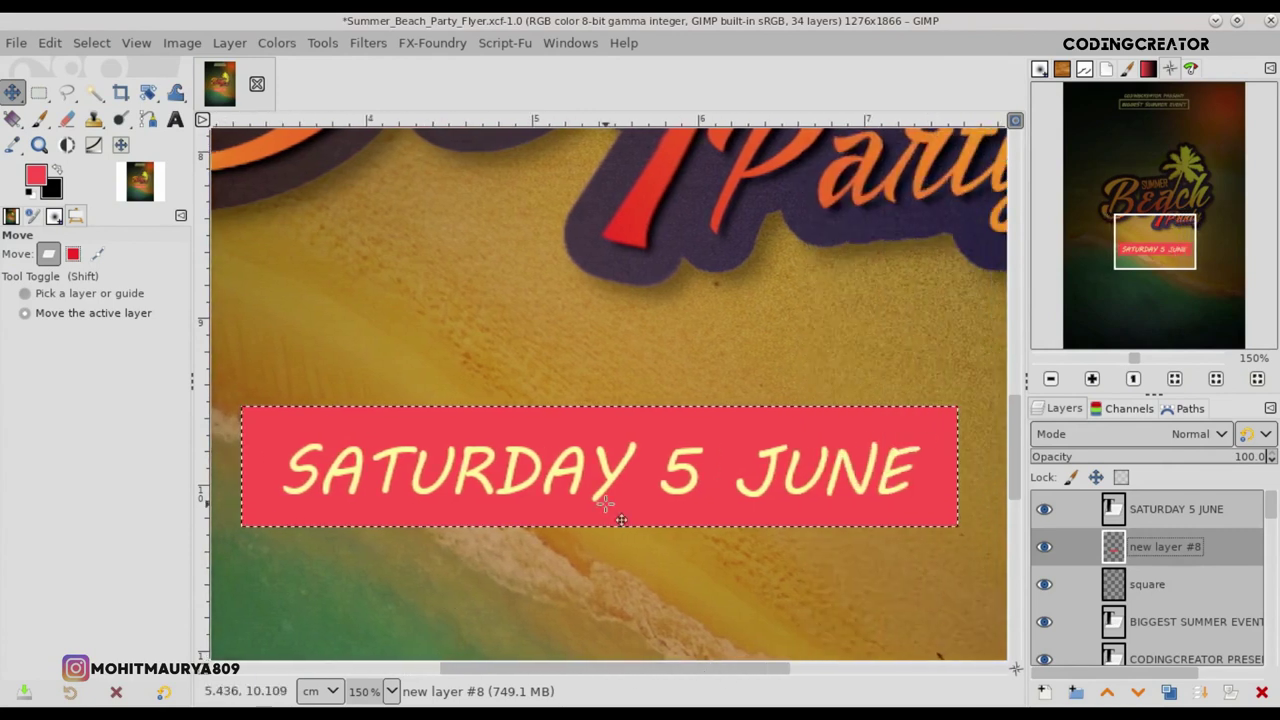
left_click(50, 43)
left_click(63, 403)
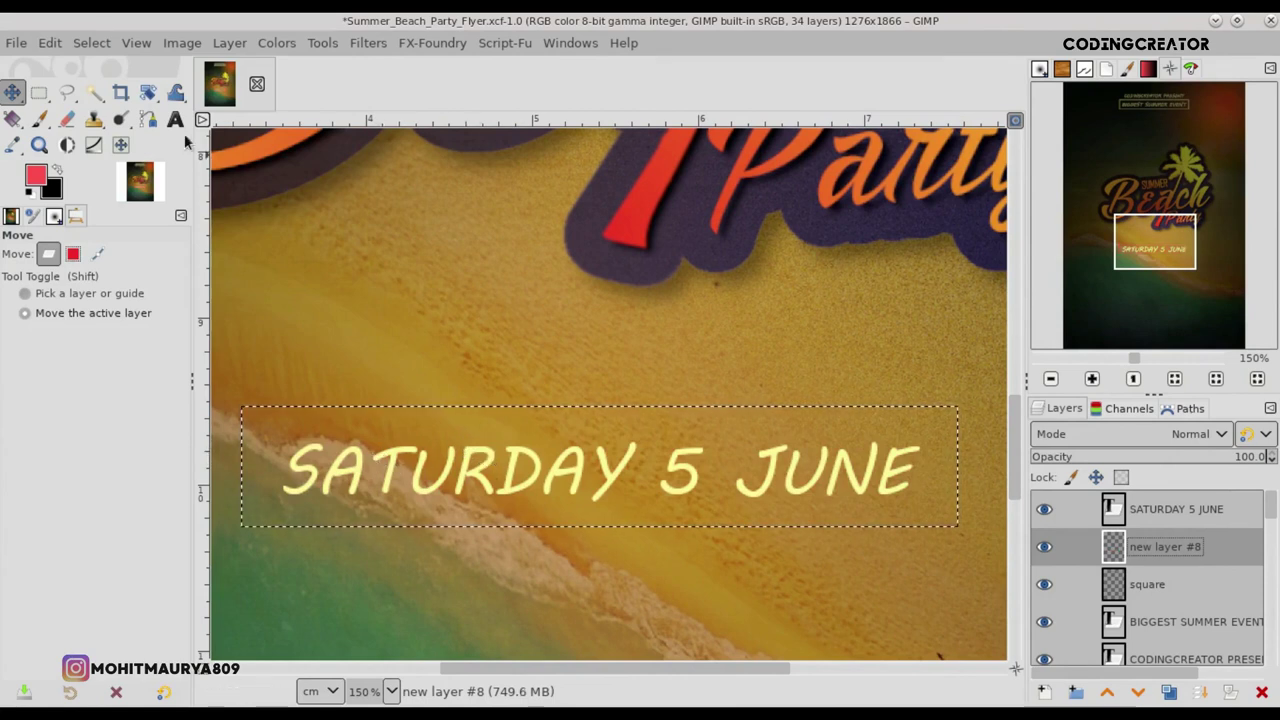
- Refill the banner with dark red b31a1f, deselect, and save the flyer
left_click(36, 177)
left_click(341, 333)
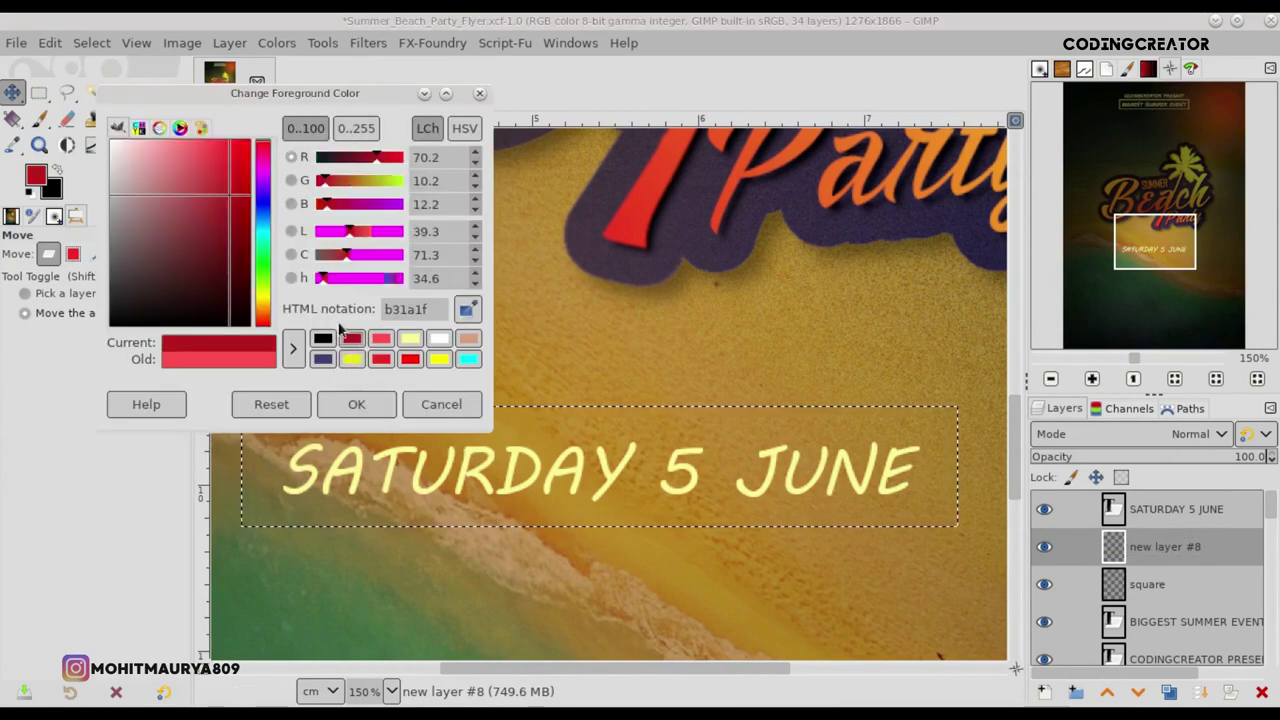
left_click(356, 404)
left_click(50, 43)
left_click(128, 428)
left_click(91, 43)
left_click(112, 91)
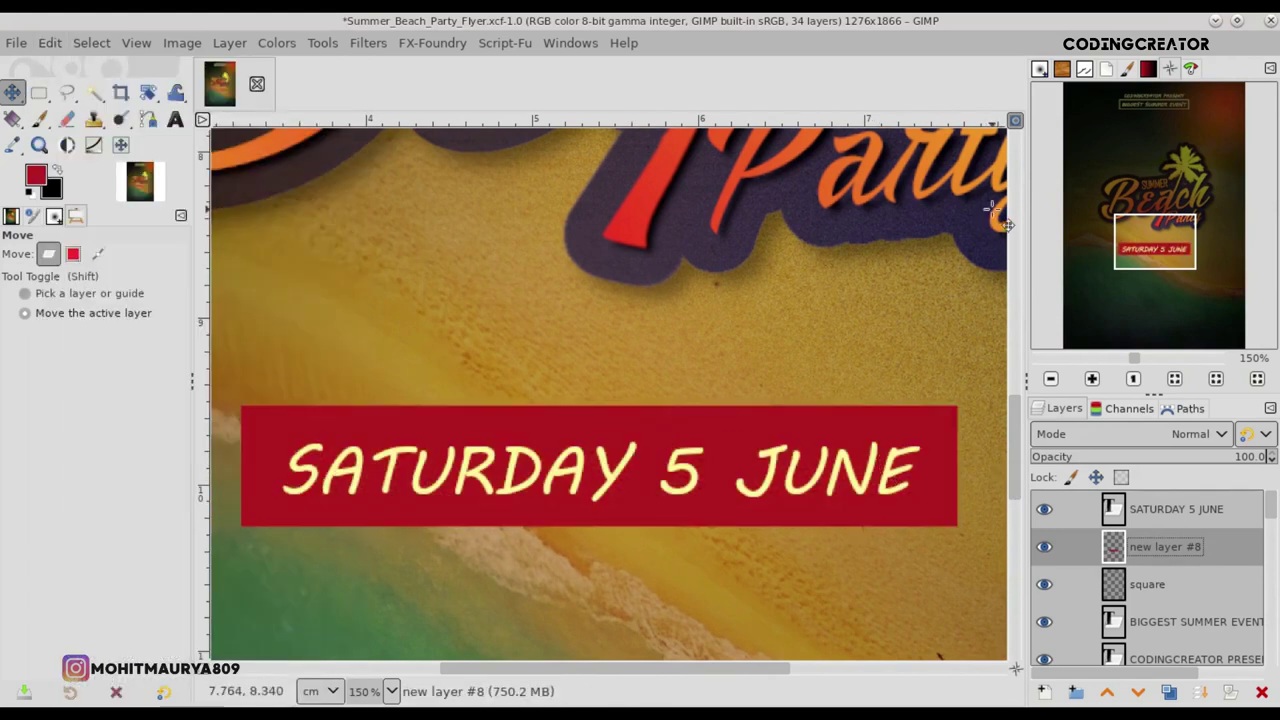
scroll(1012, 440, "down", 5)
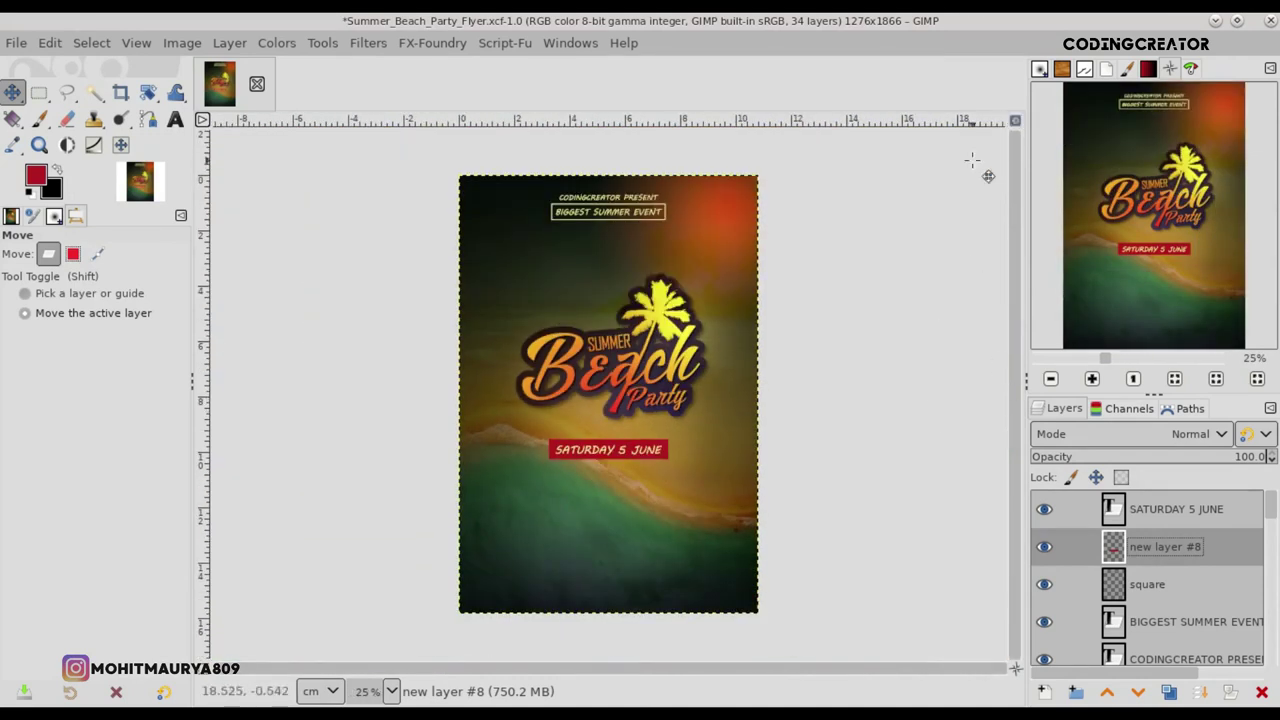
left_click(1015, 120)
key("ctrl+s")
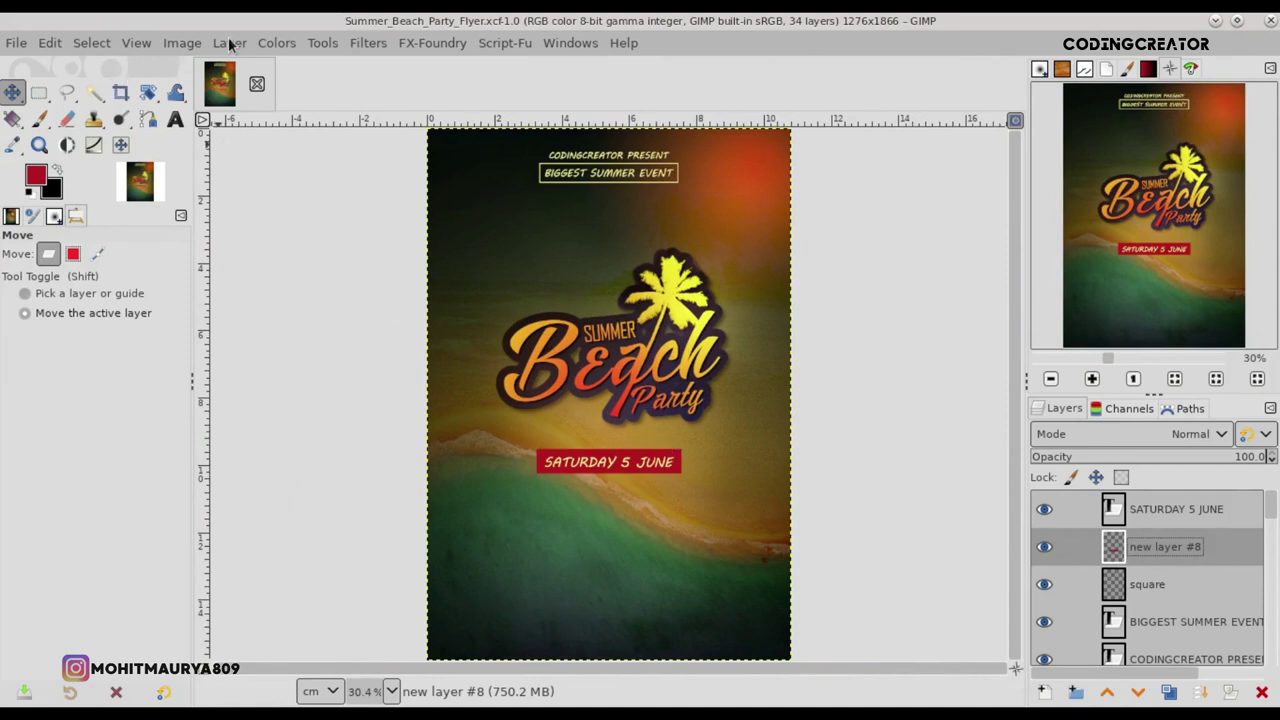
- Crop new layer #8 to the banner, scale it to 509×68 px, and nudge it down
left_click(300, 429)
right_click(148, 92)
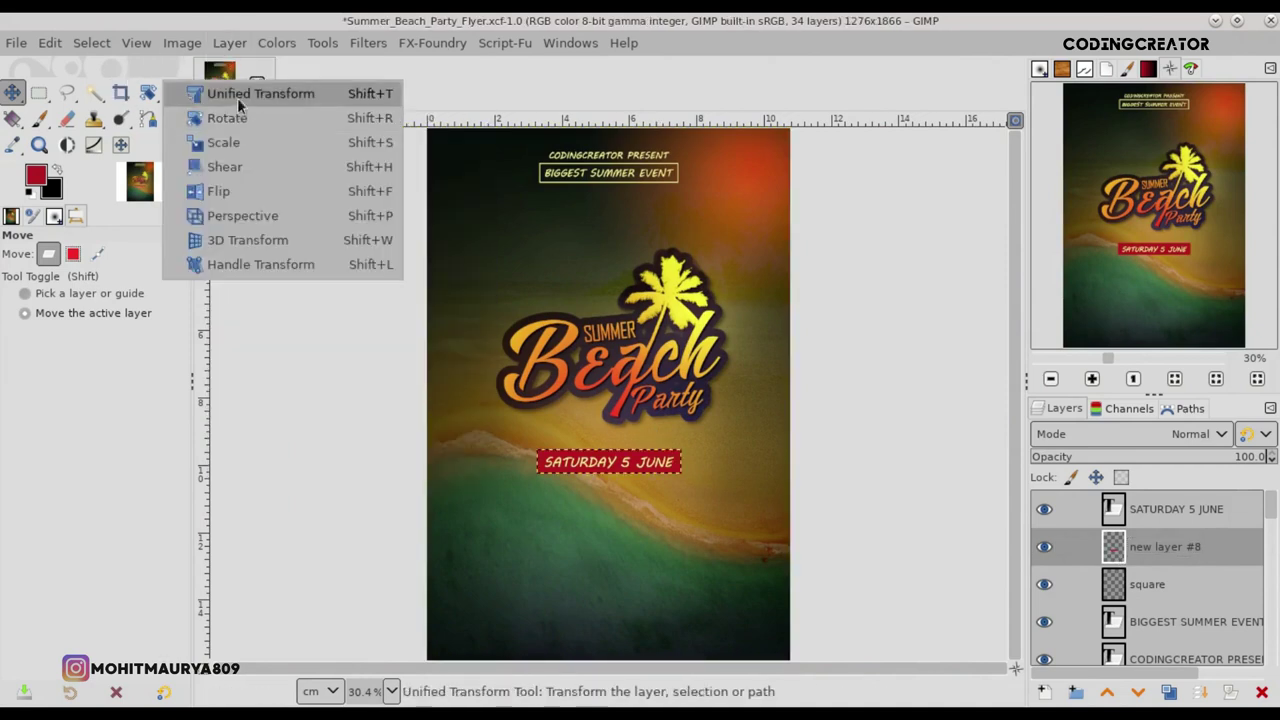
left_click(223, 142)
scroll(666, 477, "up", 3)
left_click(628, 462)
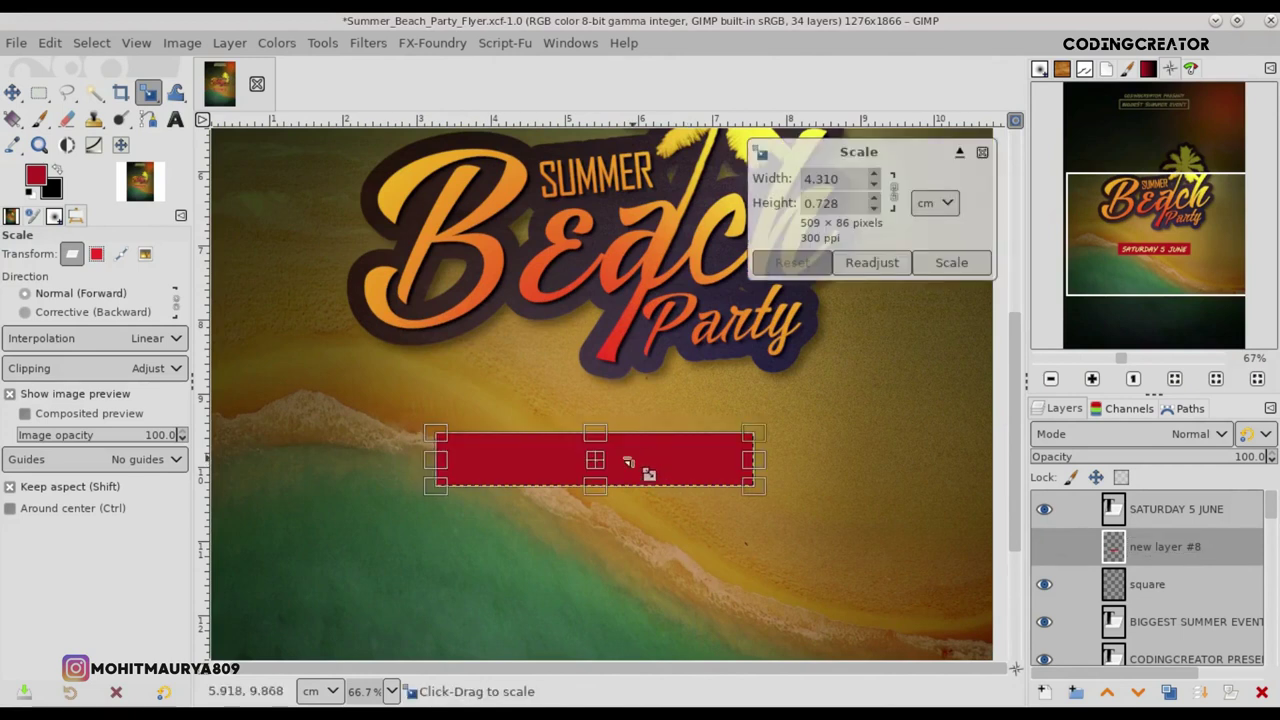
left_click_drag(595, 437, 605, 472)
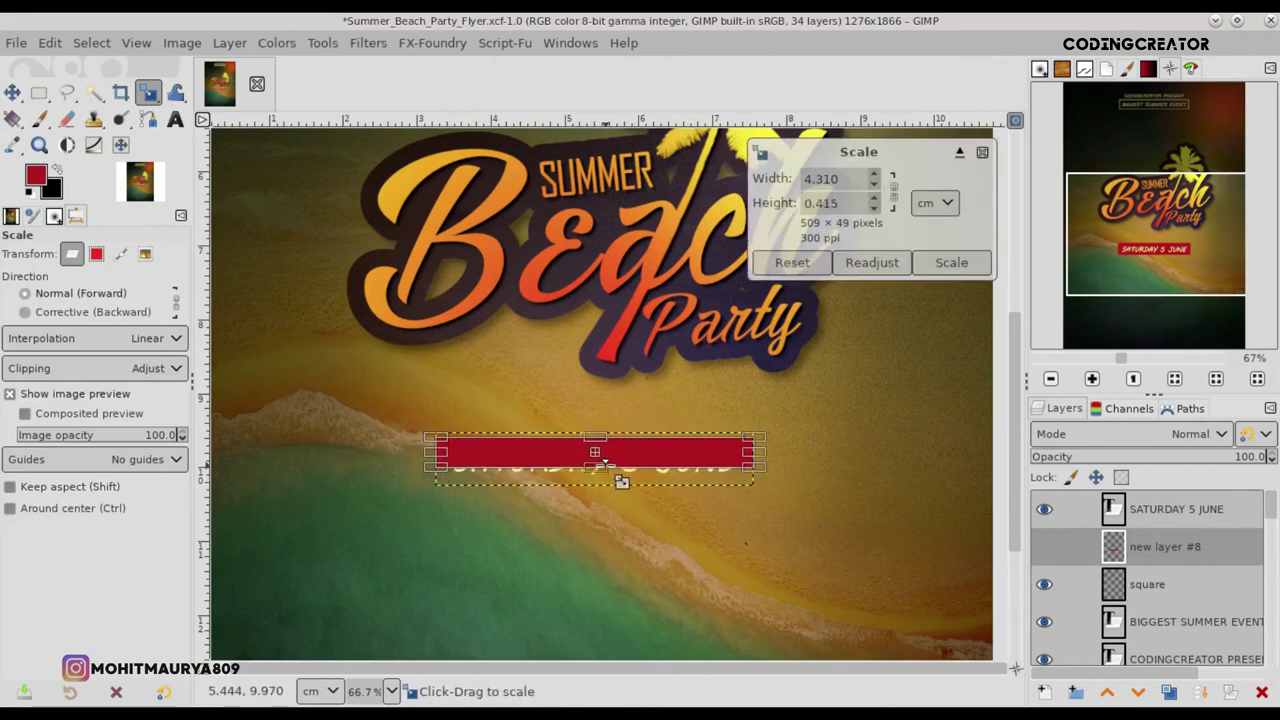
key("Return")
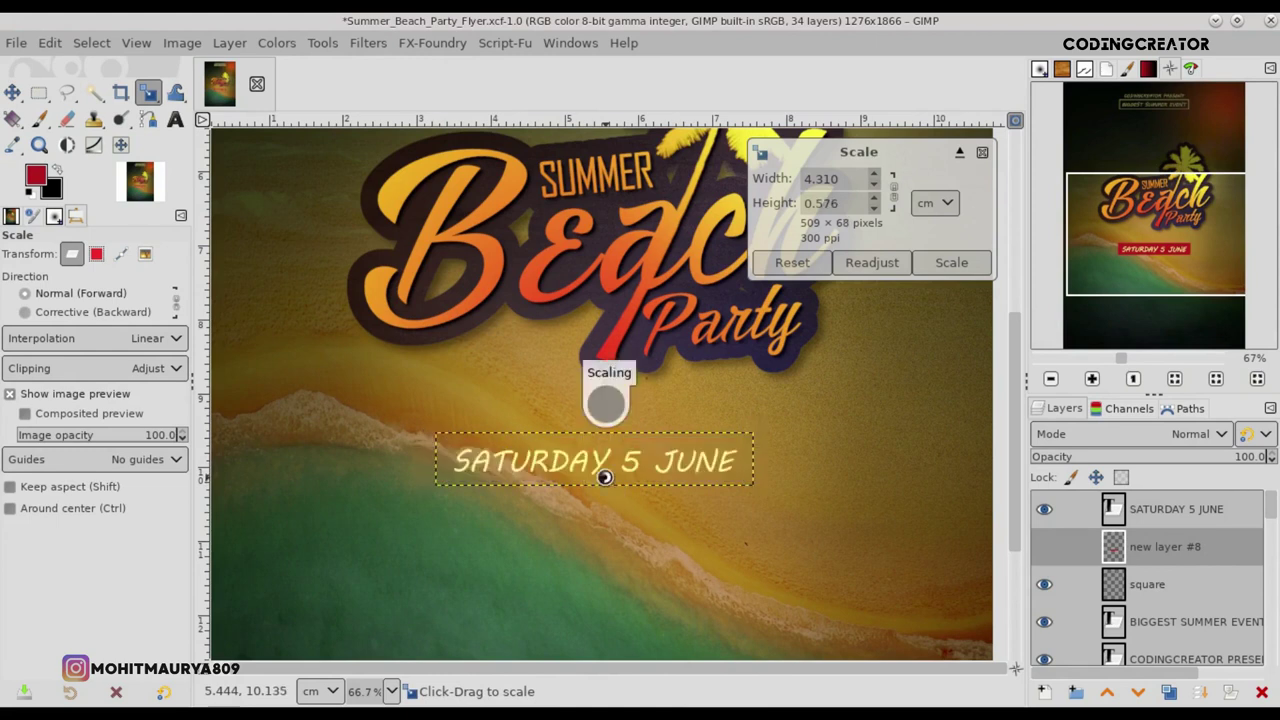
left_click(13, 92)
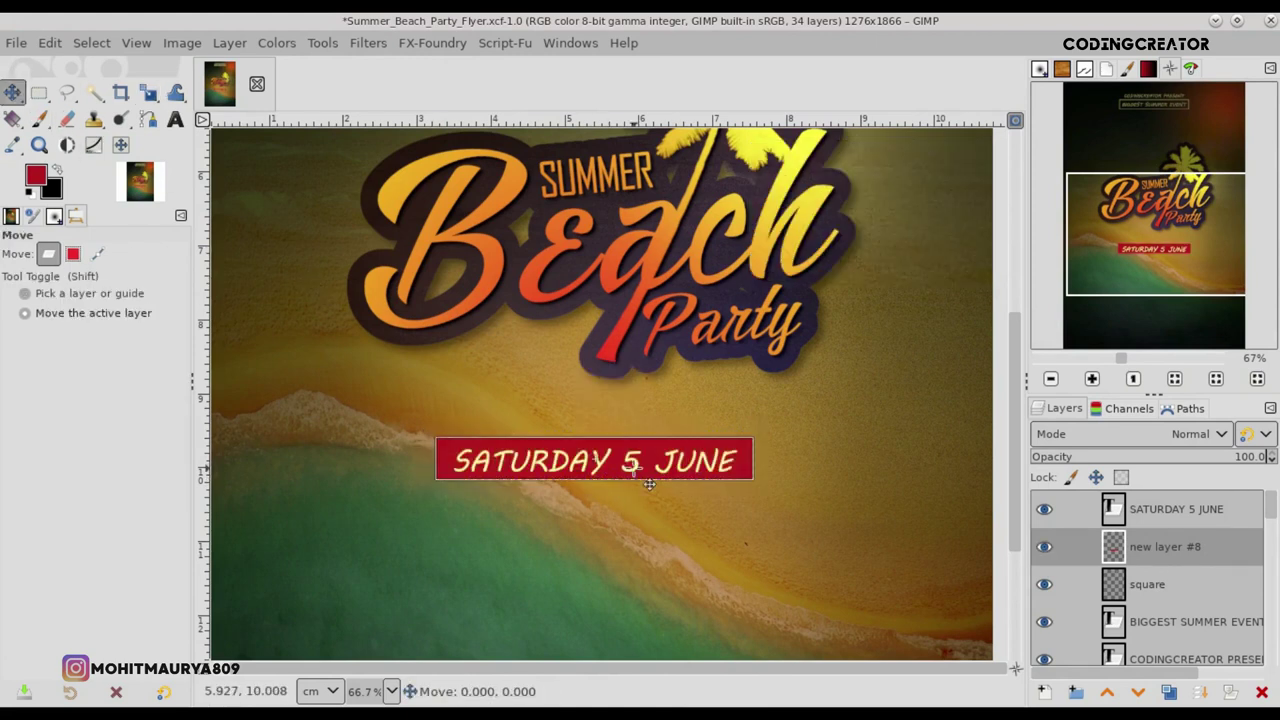
left_click_drag(649, 484, 649, 487)
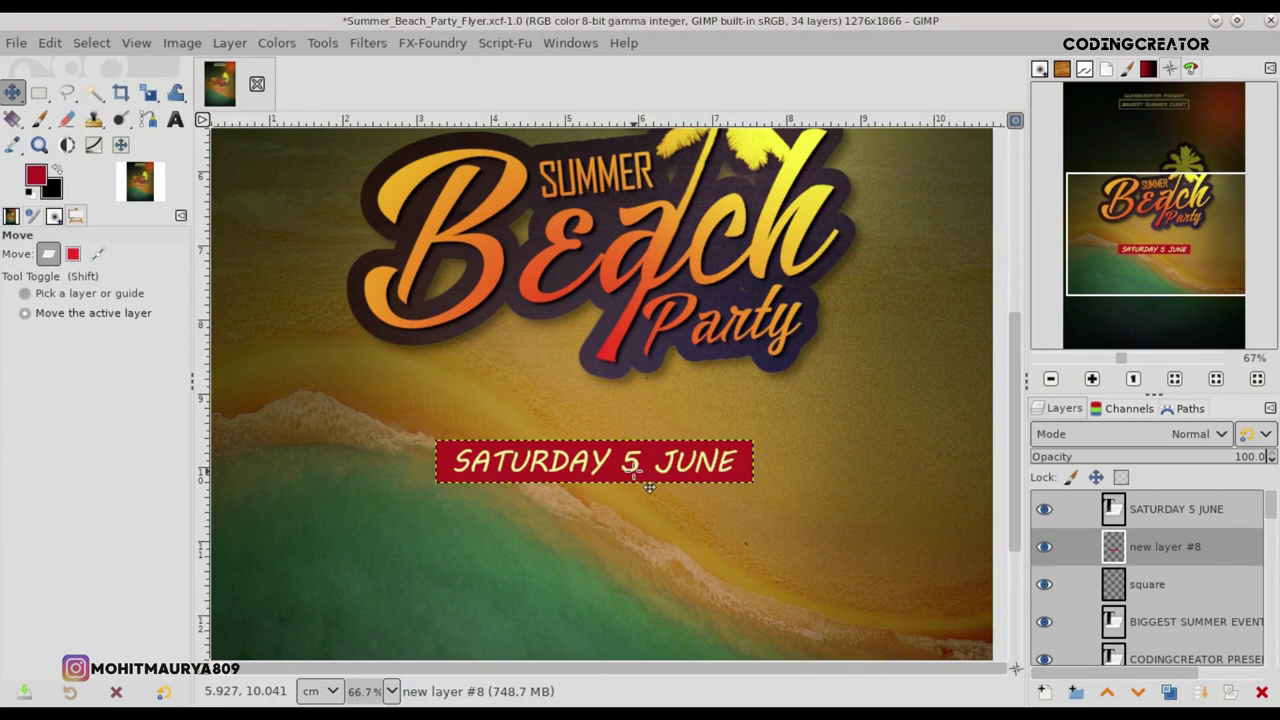
key("minus")
key("minus")
key("minus")
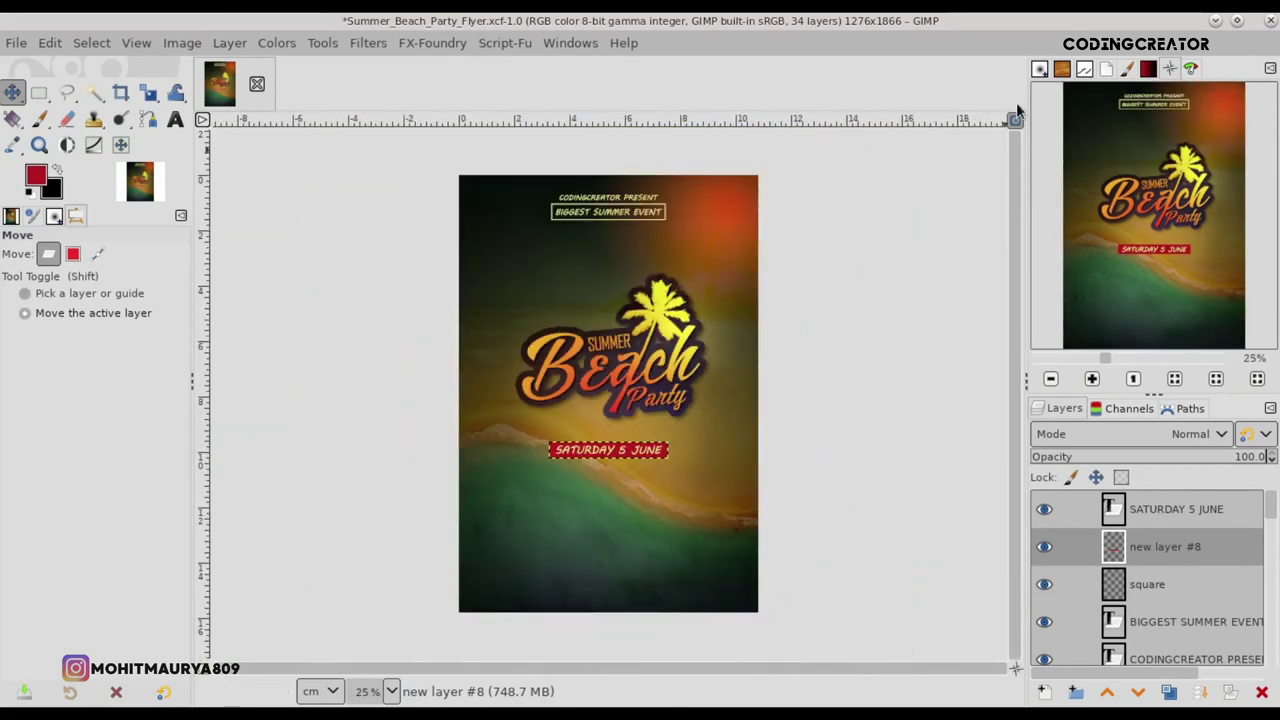
scroll(680, 447, "up", 1)
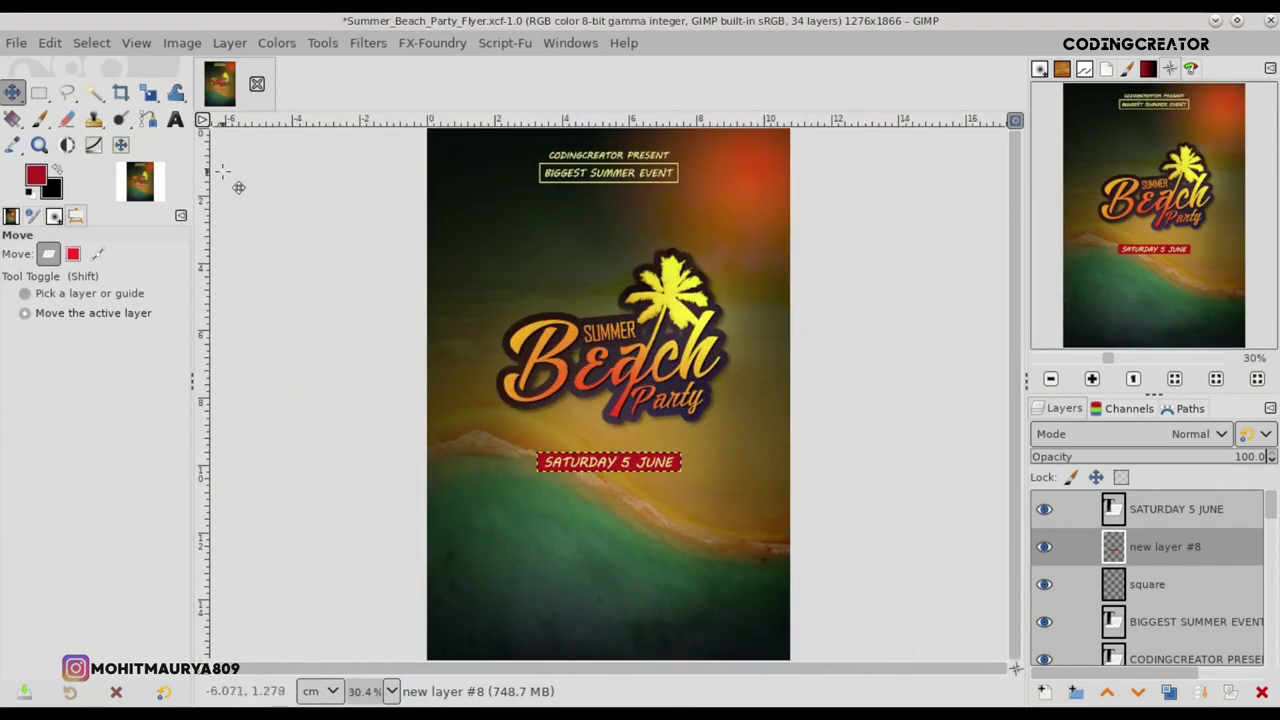
- Add pale yellow text 'SPECIAL FEATURING' below the date banner and centre it
left_click(175, 119)
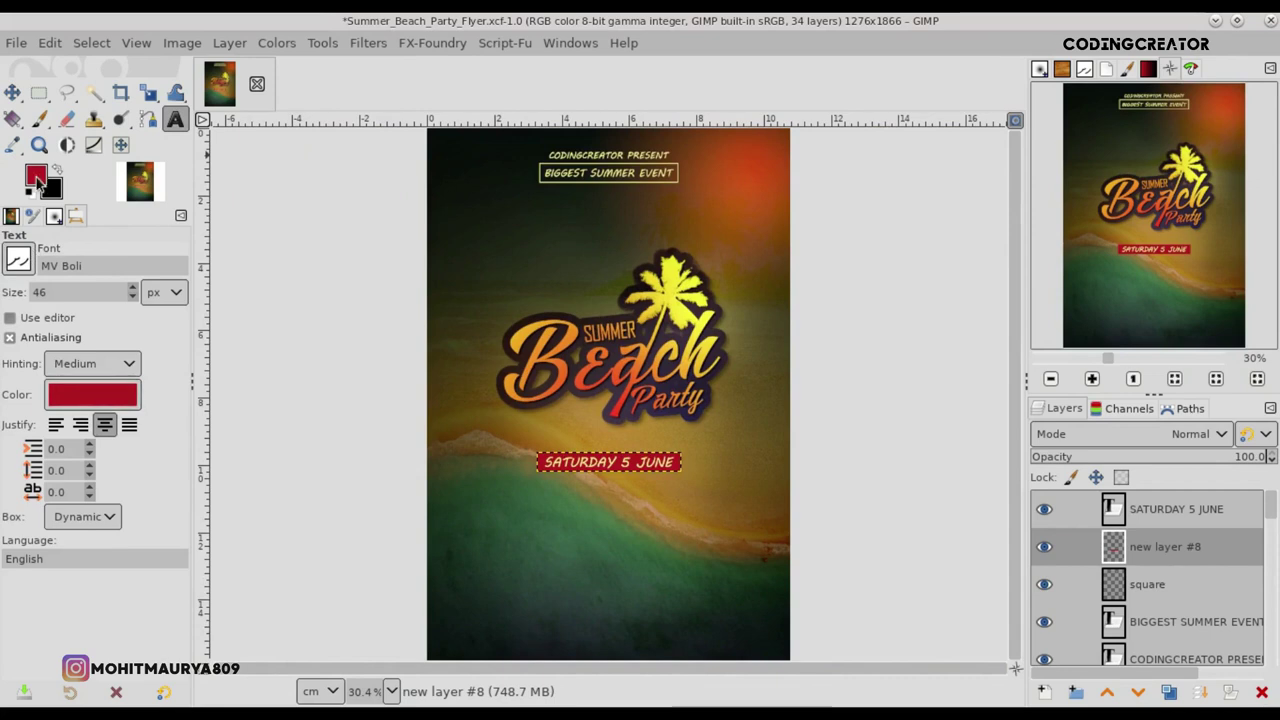
left_click(36, 178)
left_click(409, 340)
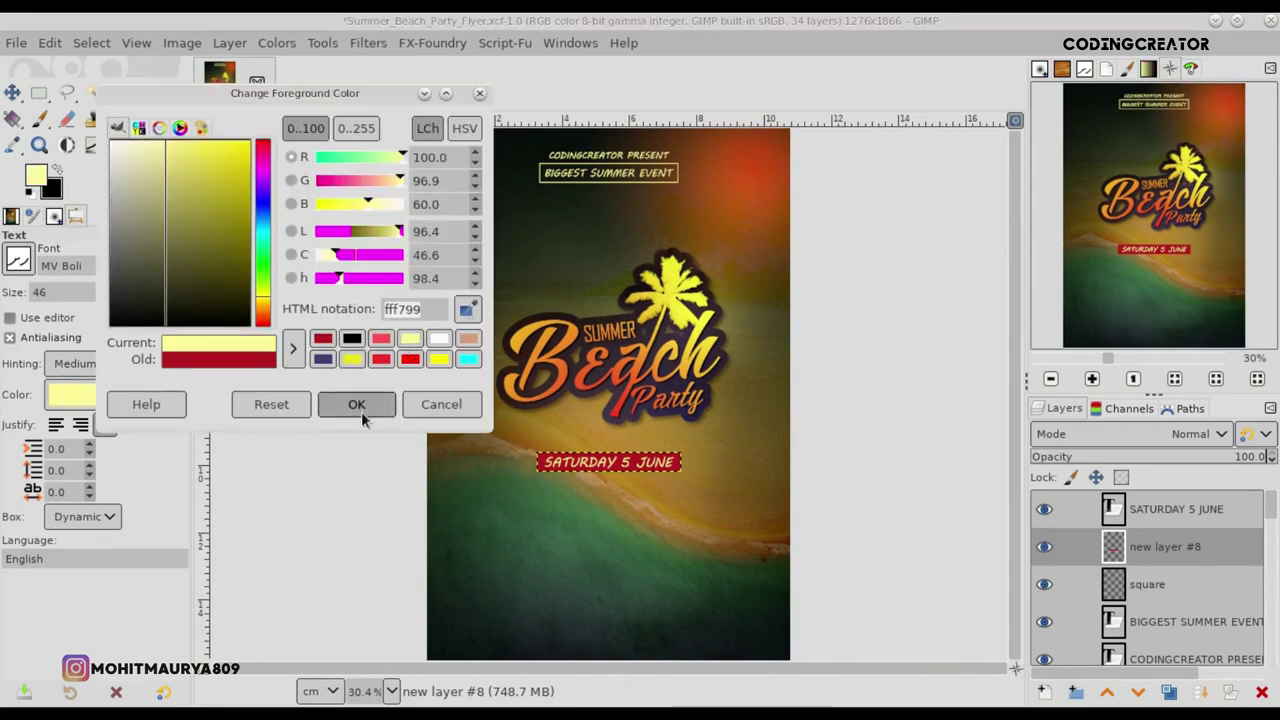
left_click(359, 408)
left_click(509, 492)
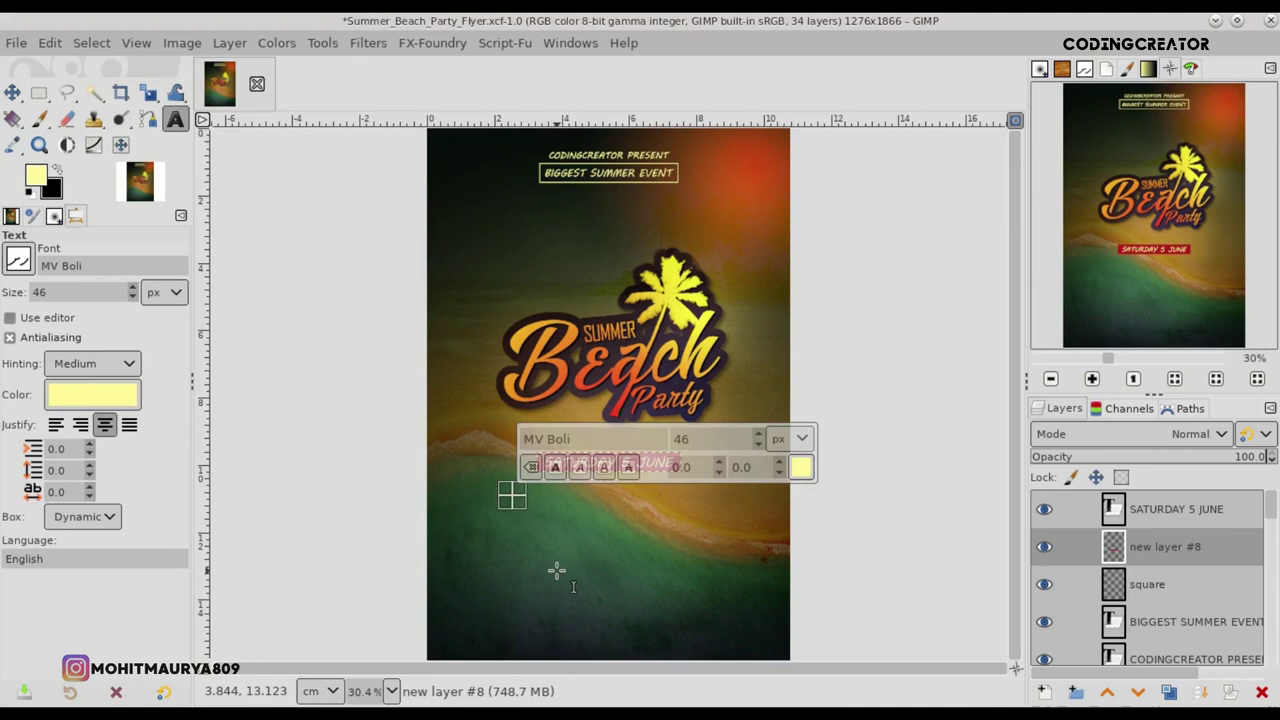
type("SPECIAL FEATURING")
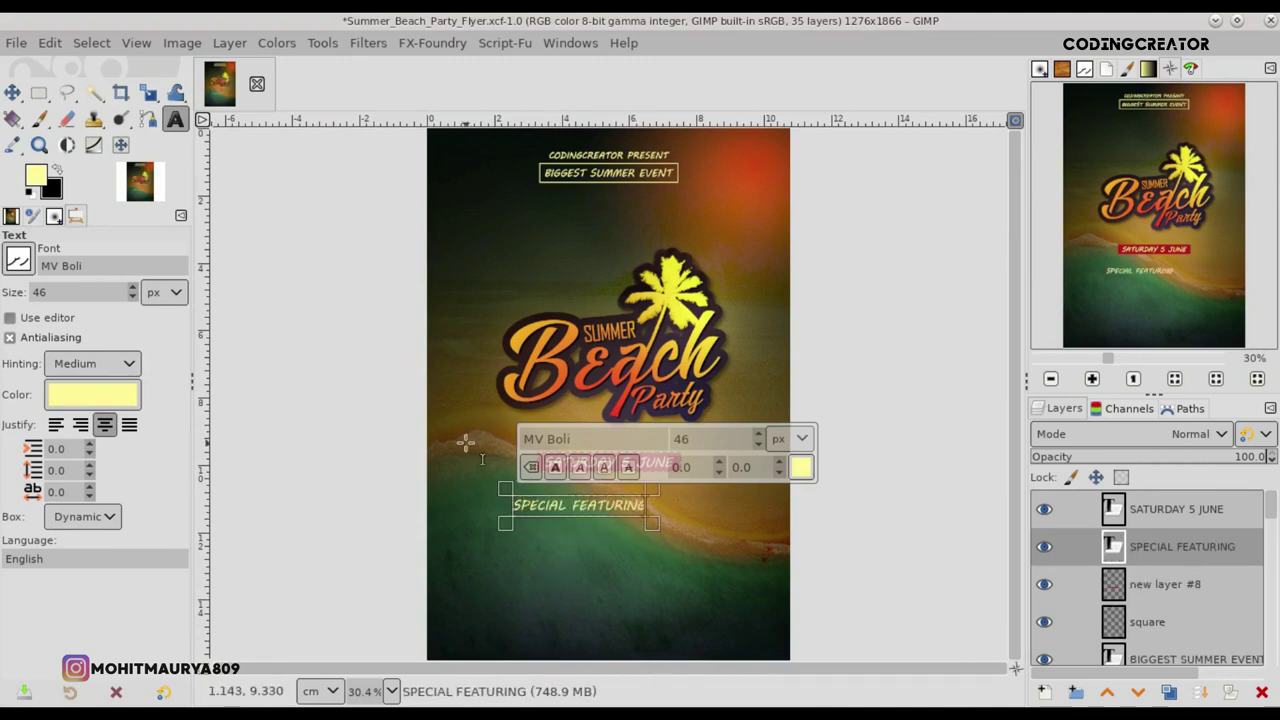
left_click(12, 92)
left_click_drag(579, 530, 609, 535)
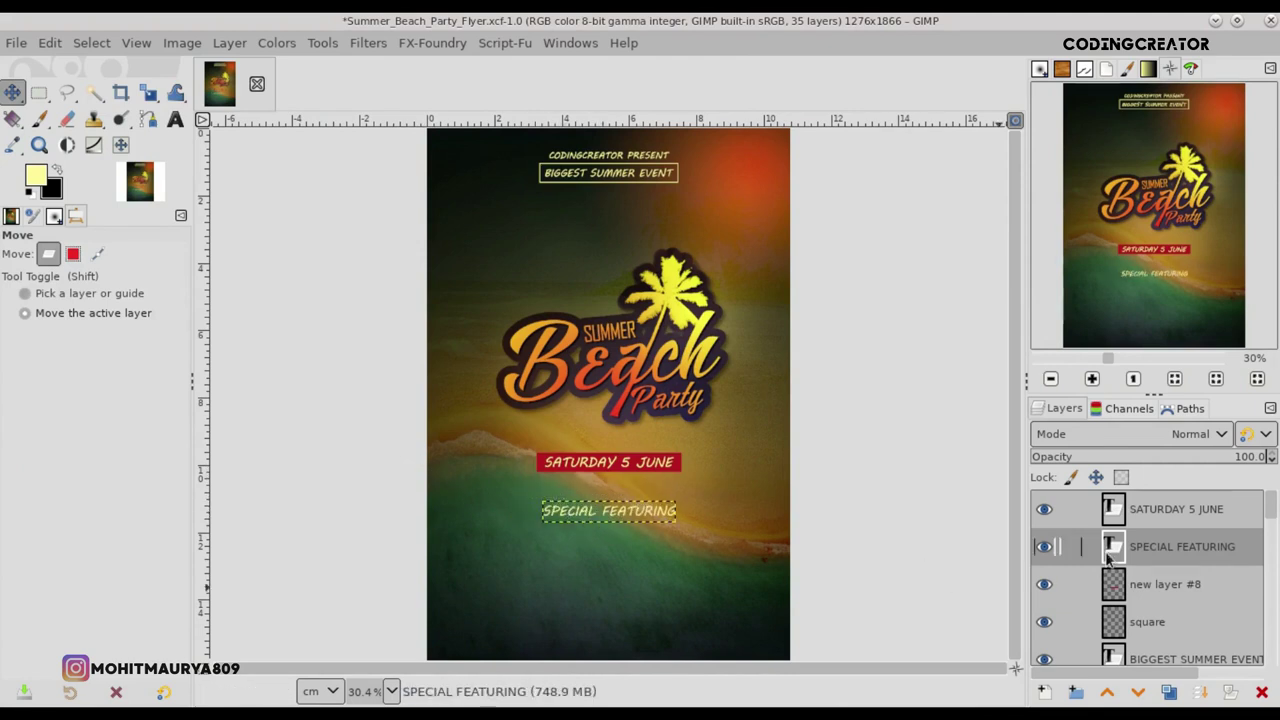
left_click_drag(605, 535, 605, 531)
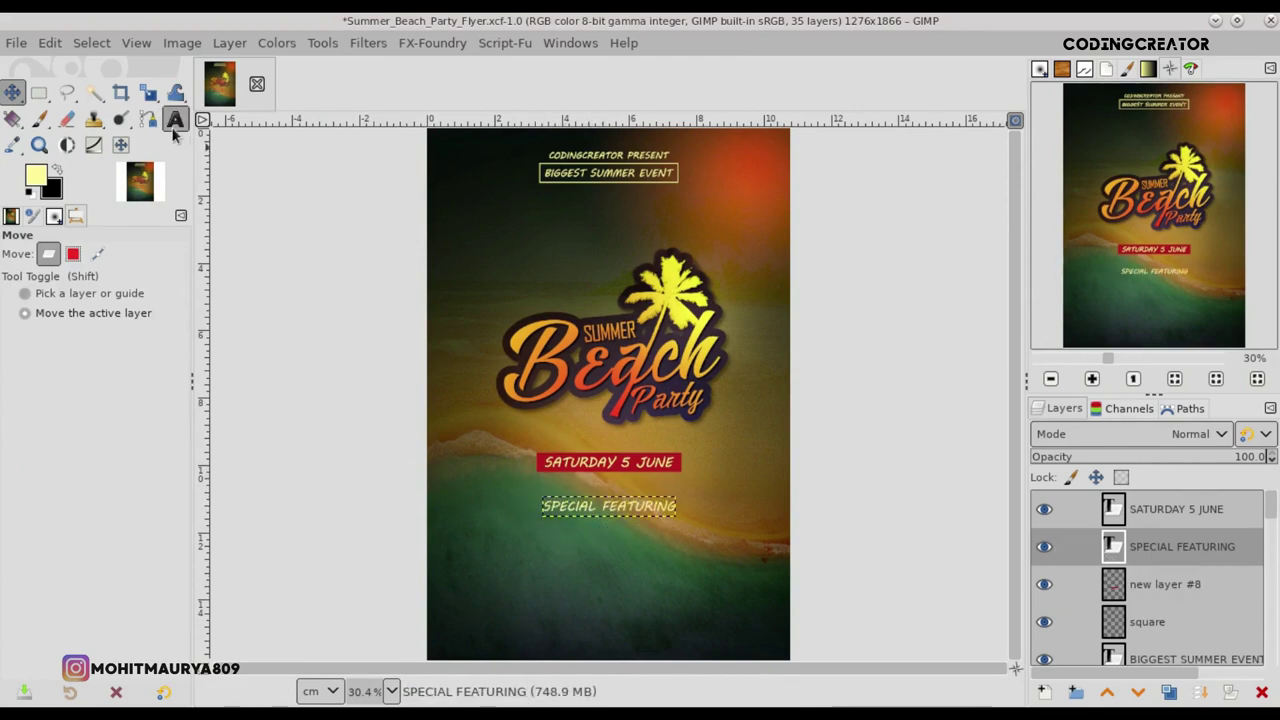
- Enlarge SPECIAL FEATURING to 62 px and recentre it beneath the banner
key("t")
left_click(670, 508)
scroll(128, 291, "up", 2)
scroll(129, 291, "up", 5)
scroll(129, 291, "up", 5)
scroll(130, 291, "up", 4)
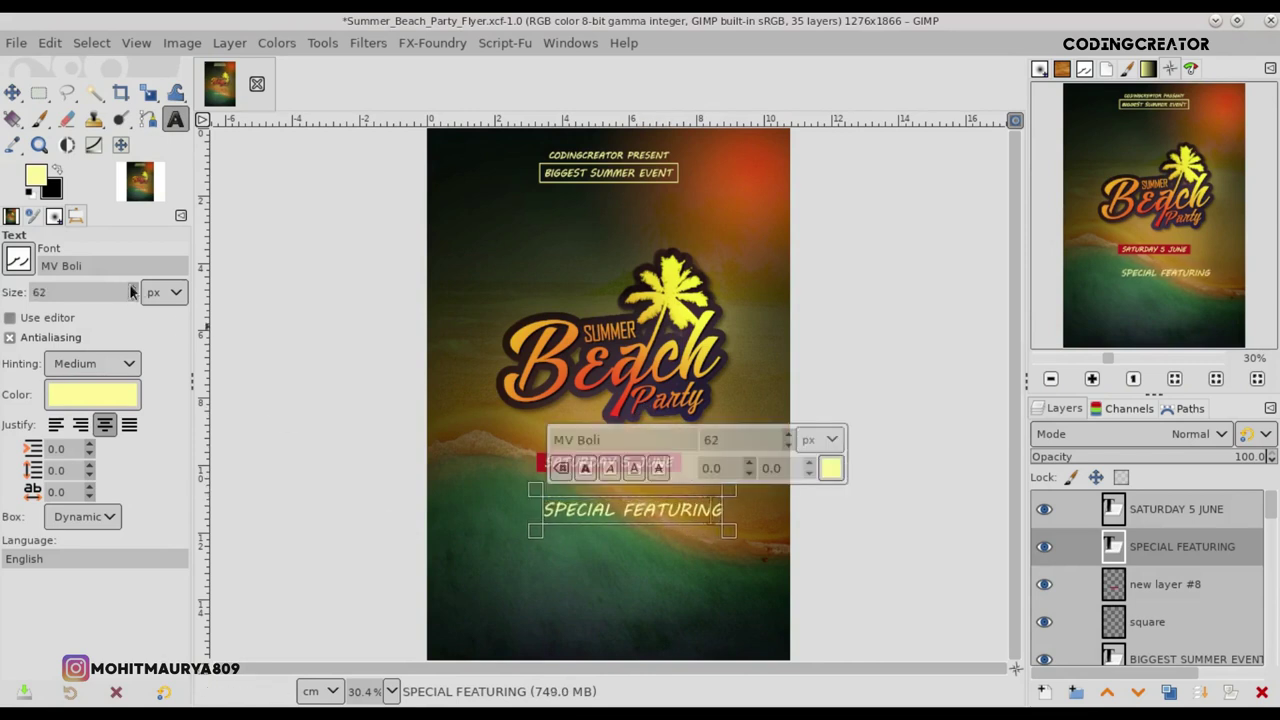
left_click(20, 92)
left_click_drag(669, 524, 625, 525)
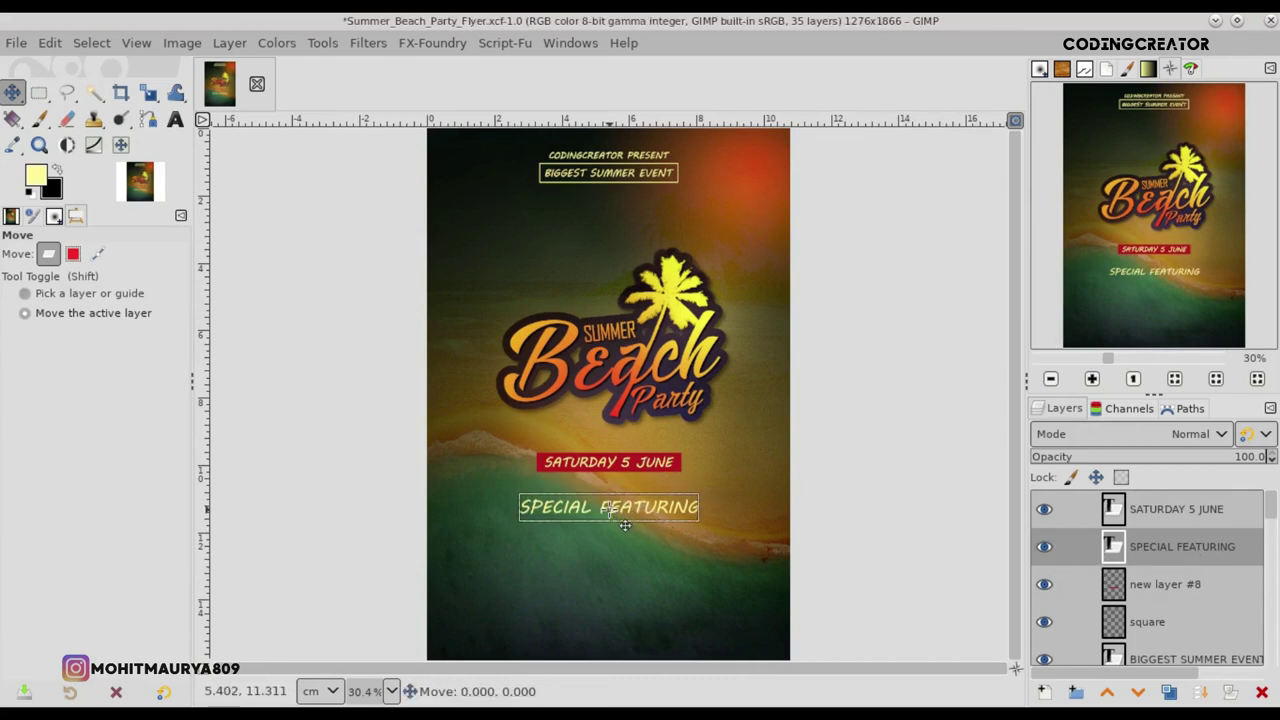
left_click(176, 120)
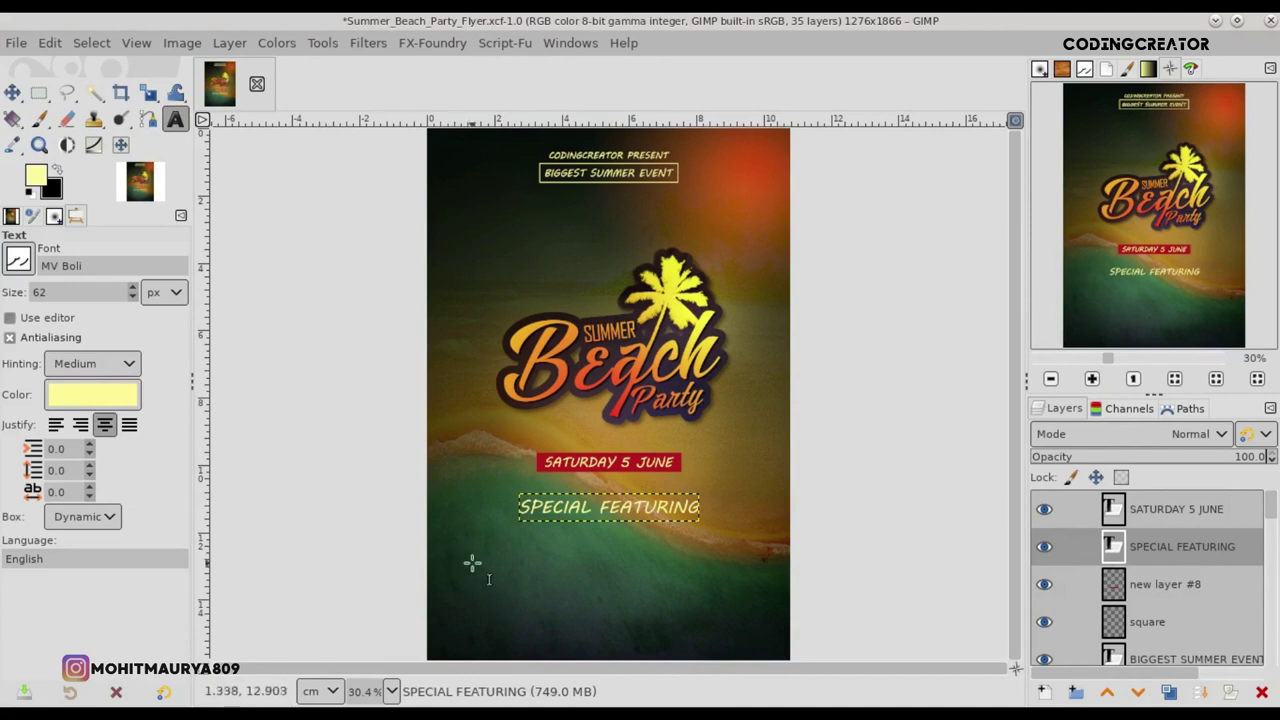
- Type a 'DJ LONDON AND DJ KING' text line and drag it beneath SPECIAL FEATURING
left_click(465, 545)
type("DJ")
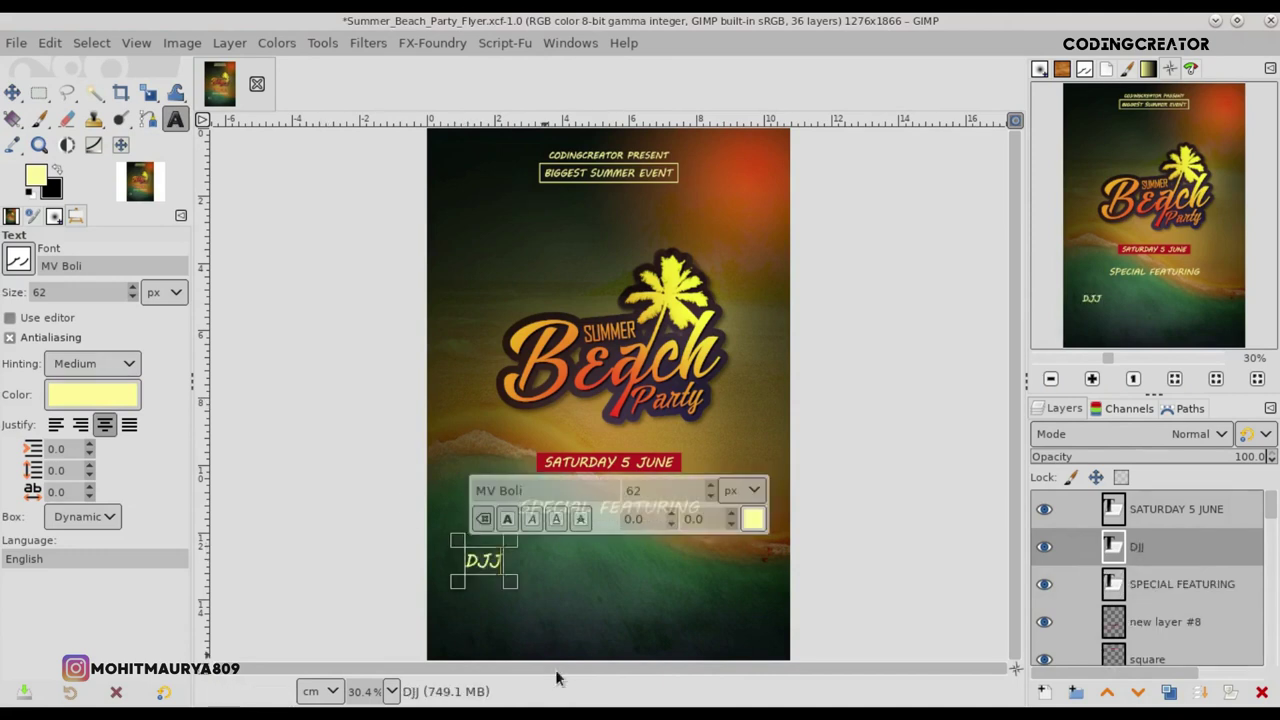
type(" LONDON AND DJ ING")
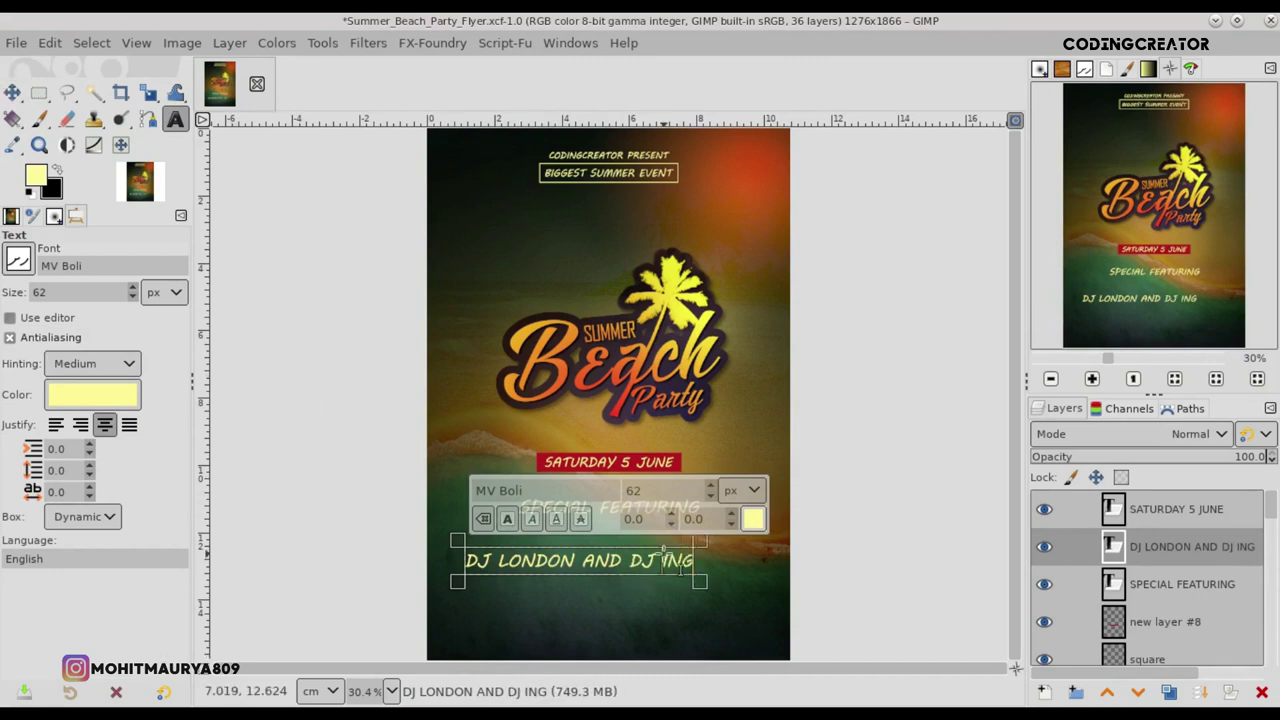
type("K")
left_click(11, 92)
left_click_drag(627, 548, 650, 537)
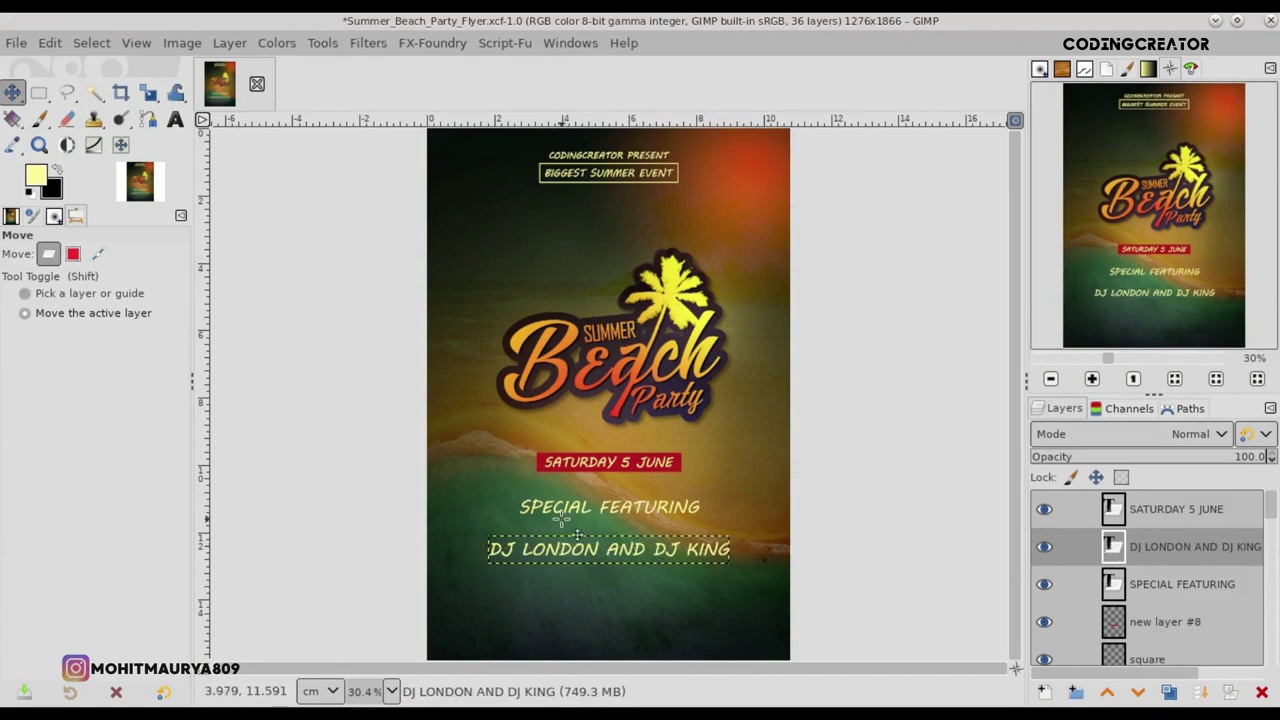
- Edit the DJ line to size 70, replace AND with &, and set letter spacing 2.0
left_click(175, 119)
left_click(647, 566)
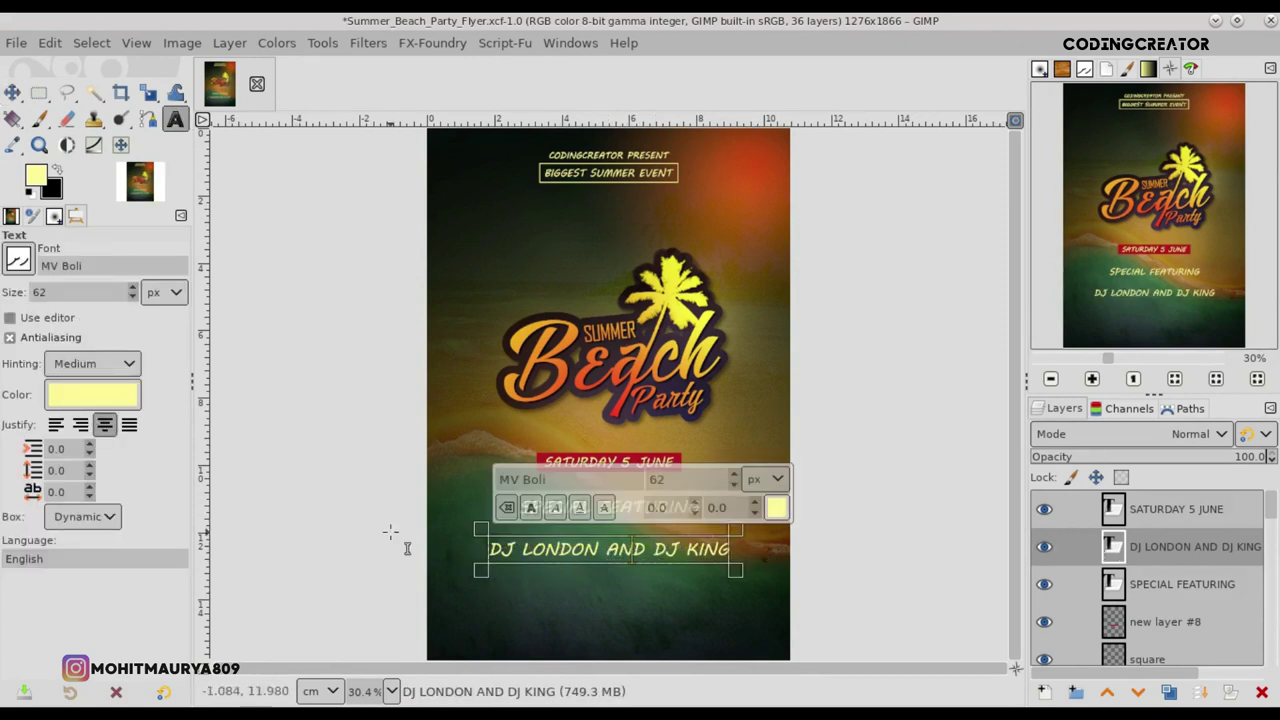
key("ctrl+a")
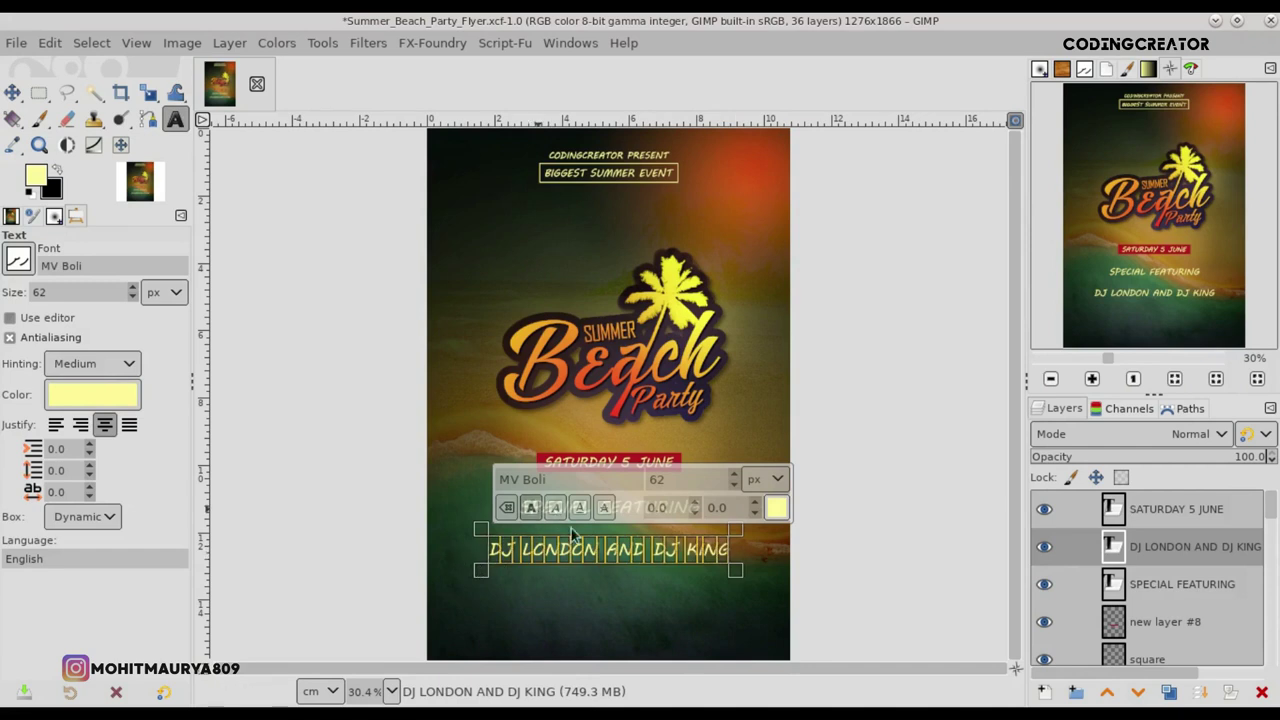
scroll(135, 292, "up", 3)
scroll(135, 292, "up", 5)
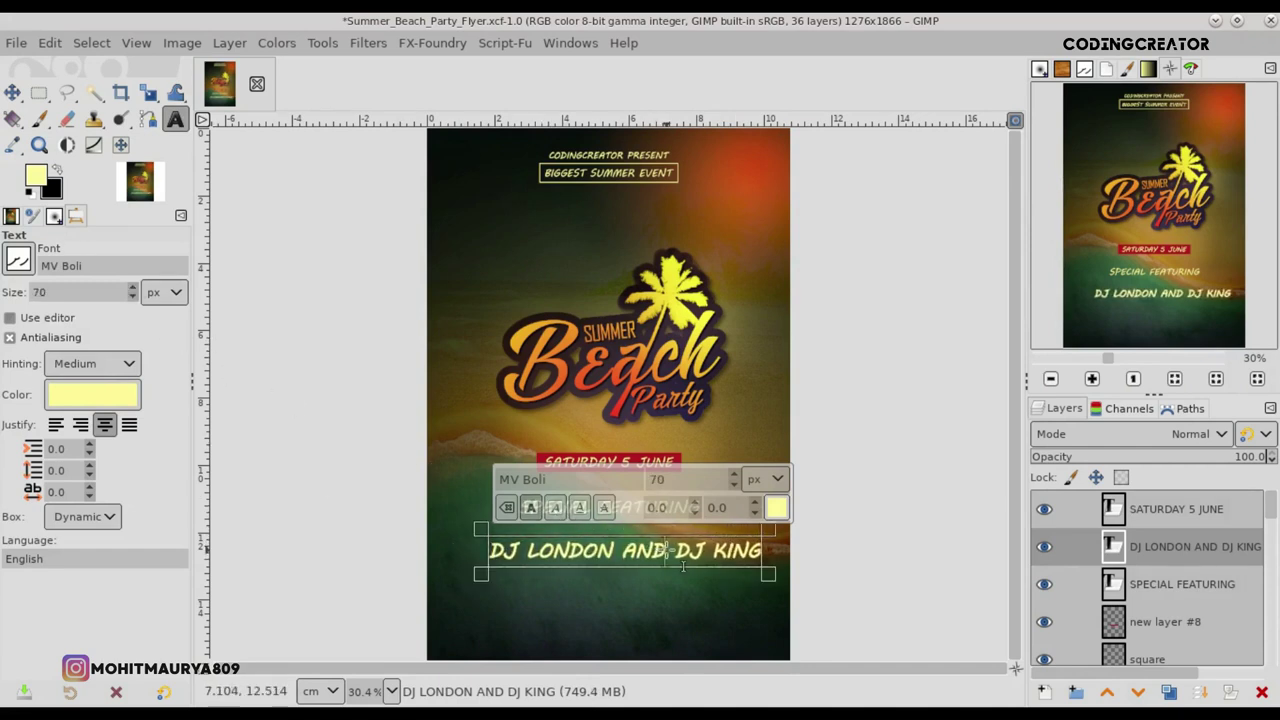
key("BackSpace")
key("BackSpace")
key("BackSpace")
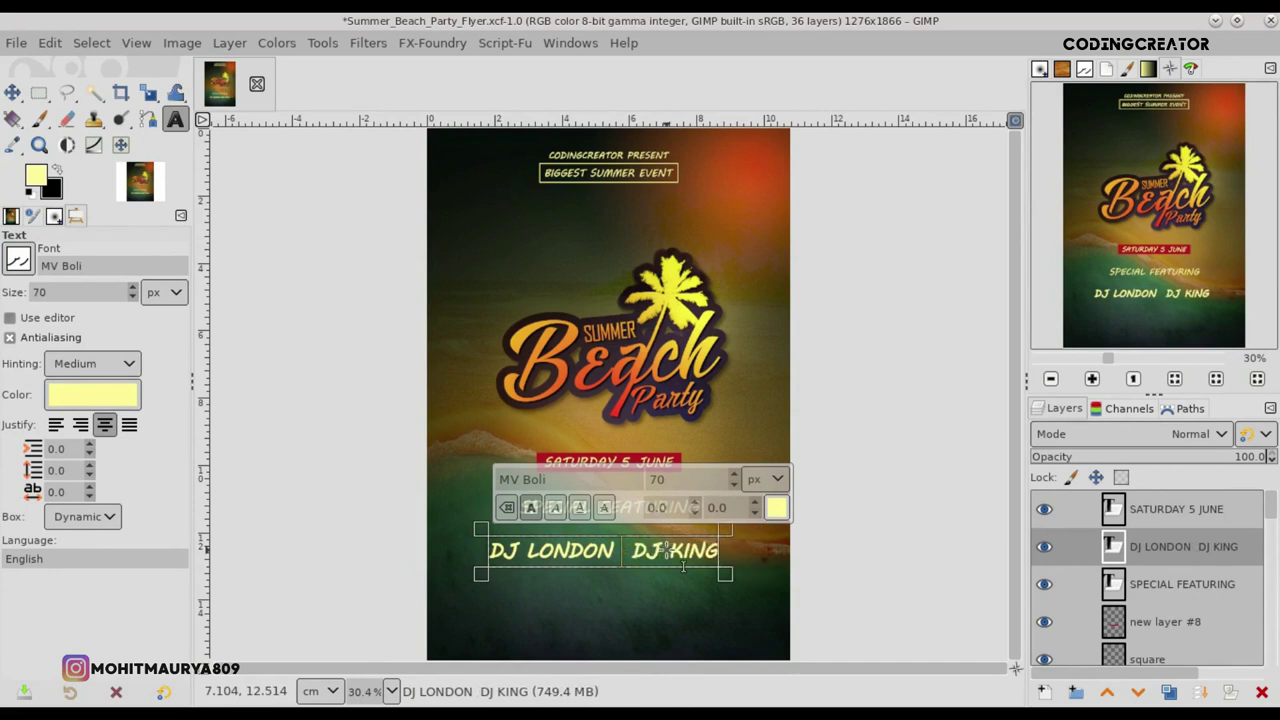
type("&")
key("Delete")
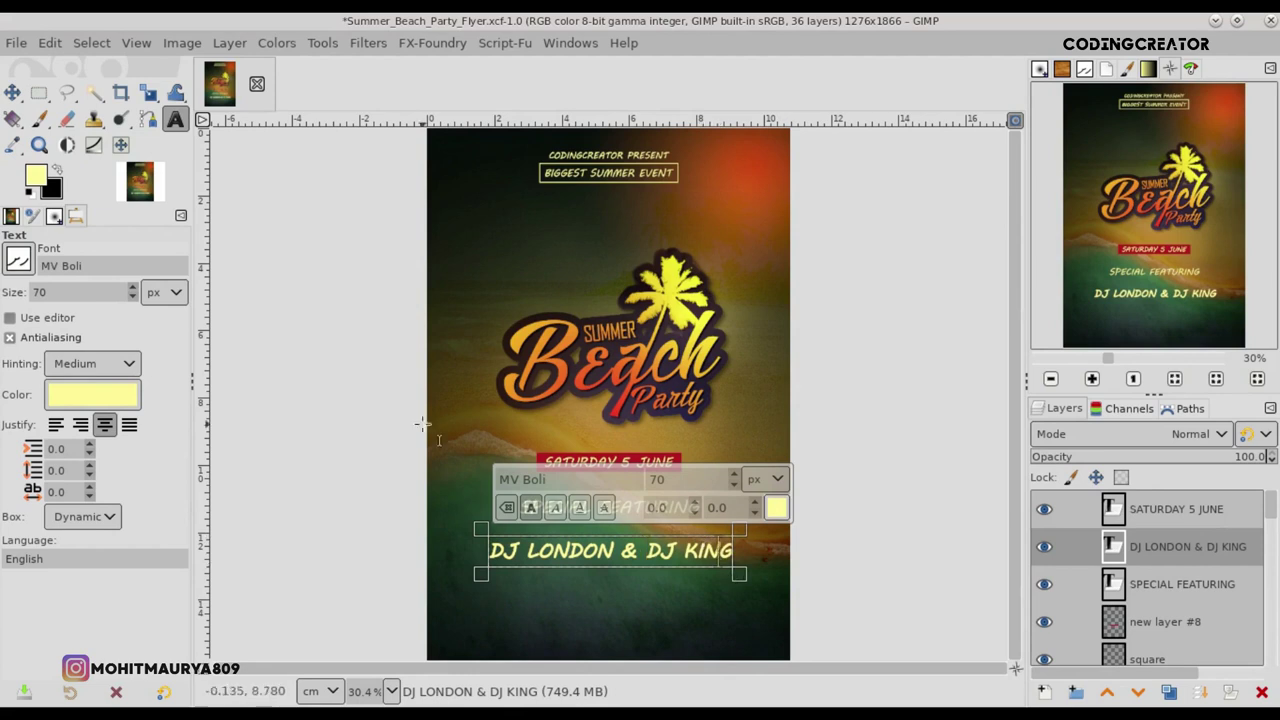
double_click(88, 488)
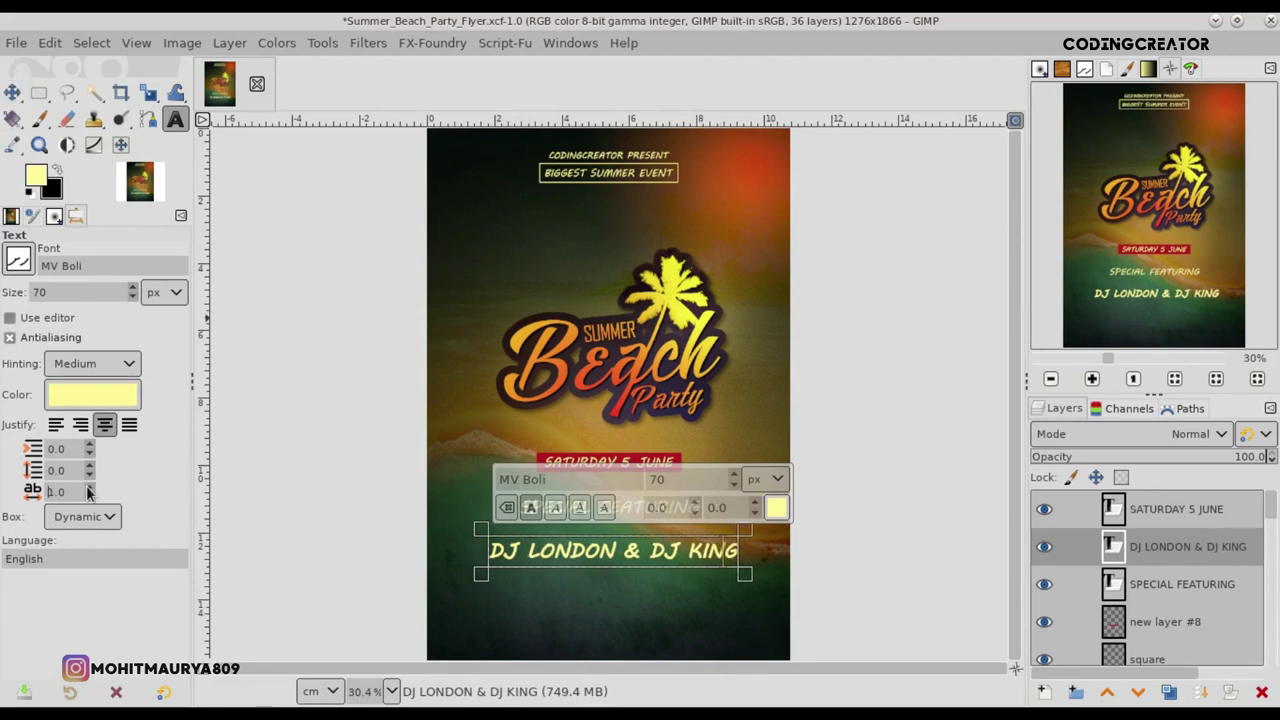
- Recentre the DJ line under SPECIAL FEATURING, nudging both text layers slightly
left_click(12, 92)
left_click_drag(644, 569, 637, 558)
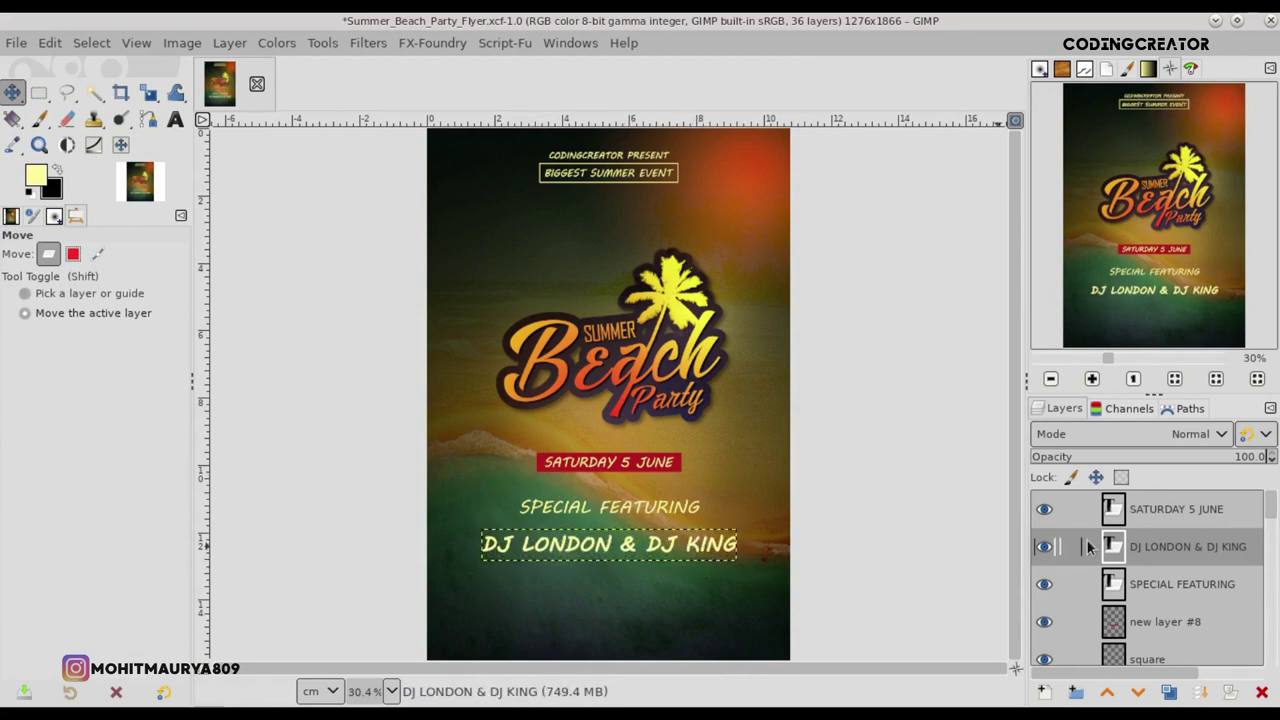
left_click_drag(695, 560, 695, 555)
scroll(695, 555, "up", 2)
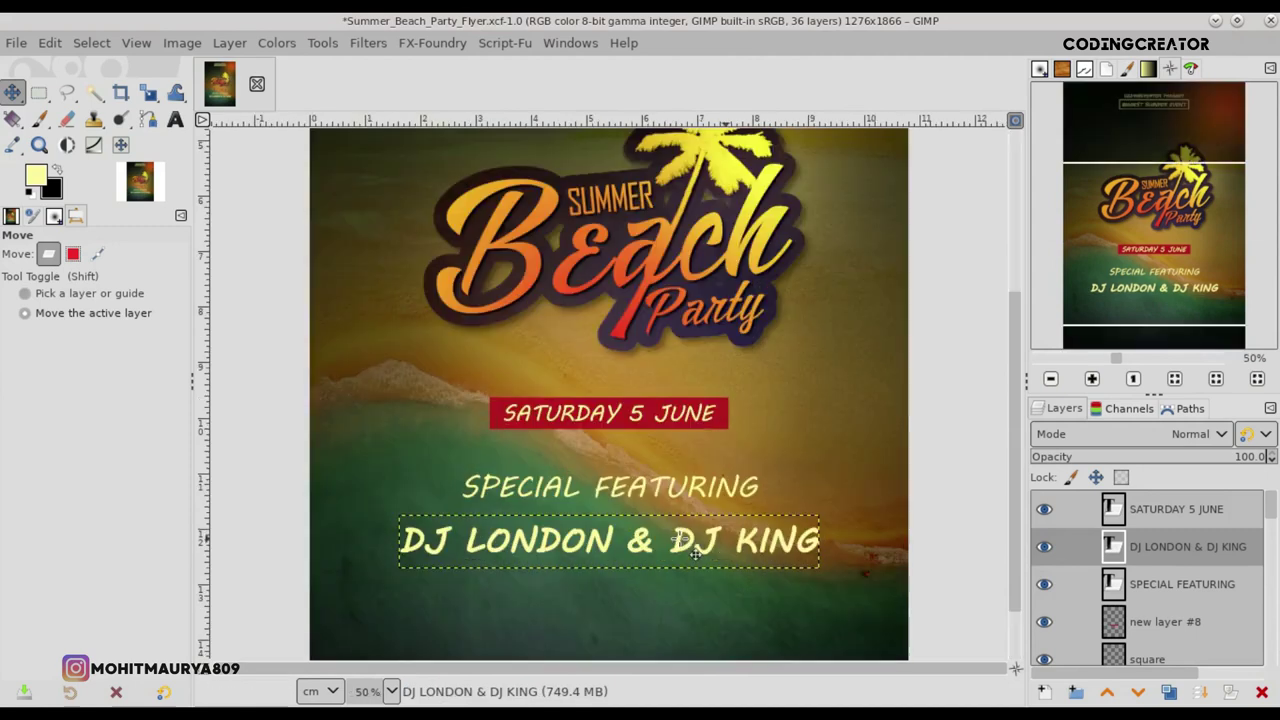
left_click(1180, 584)
left_click_drag(708, 504, 708, 505)
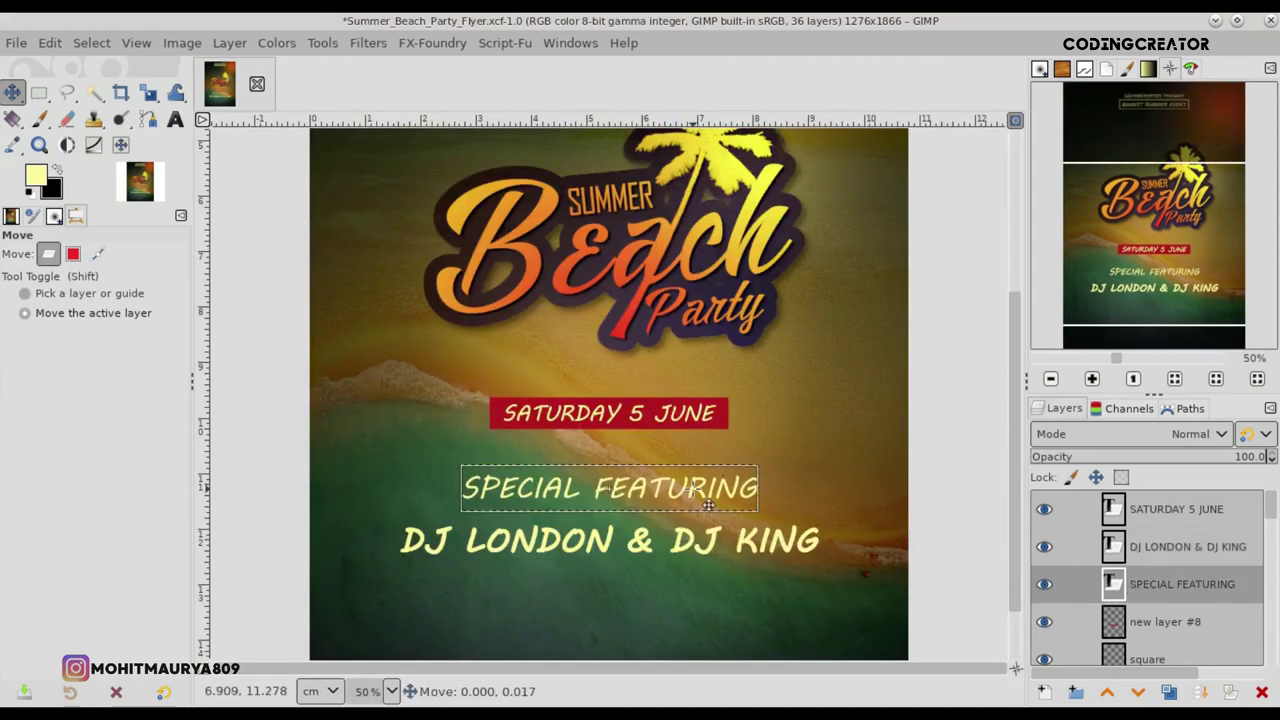
left_click(1153, 547)
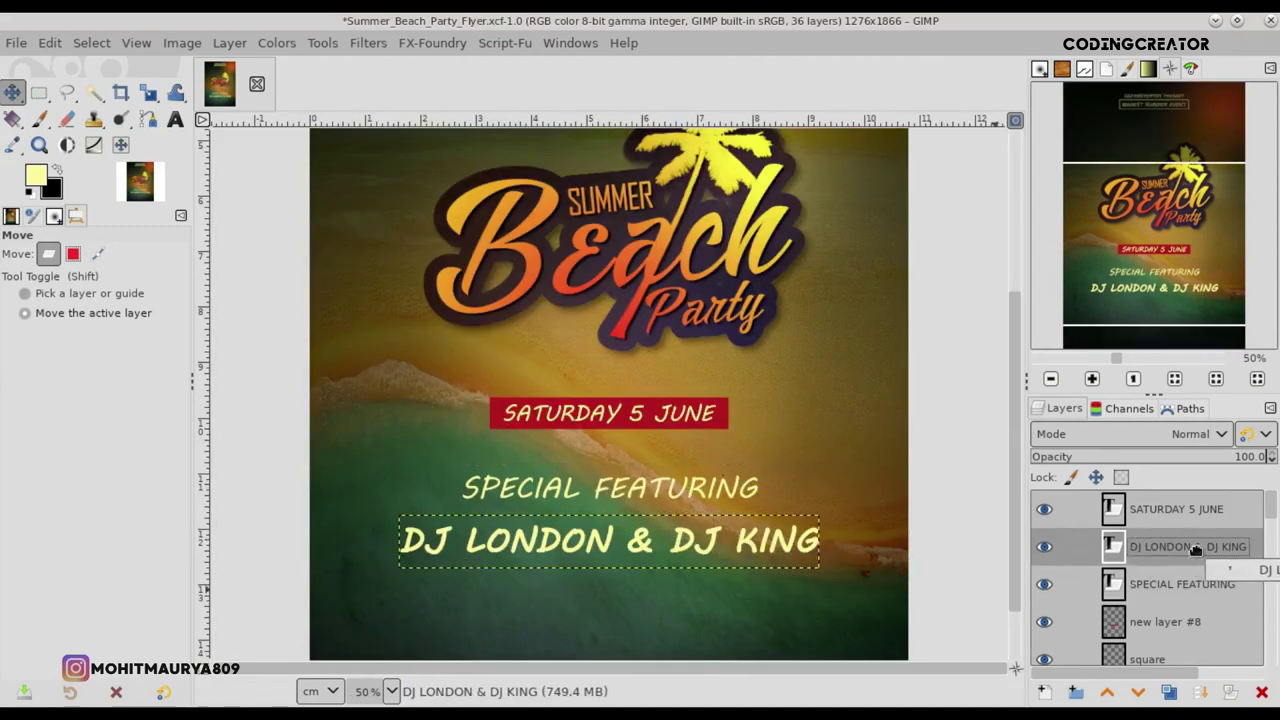
left_click_drag(808, 563, 808, 565)
scroll(789, 542, "down", 2)
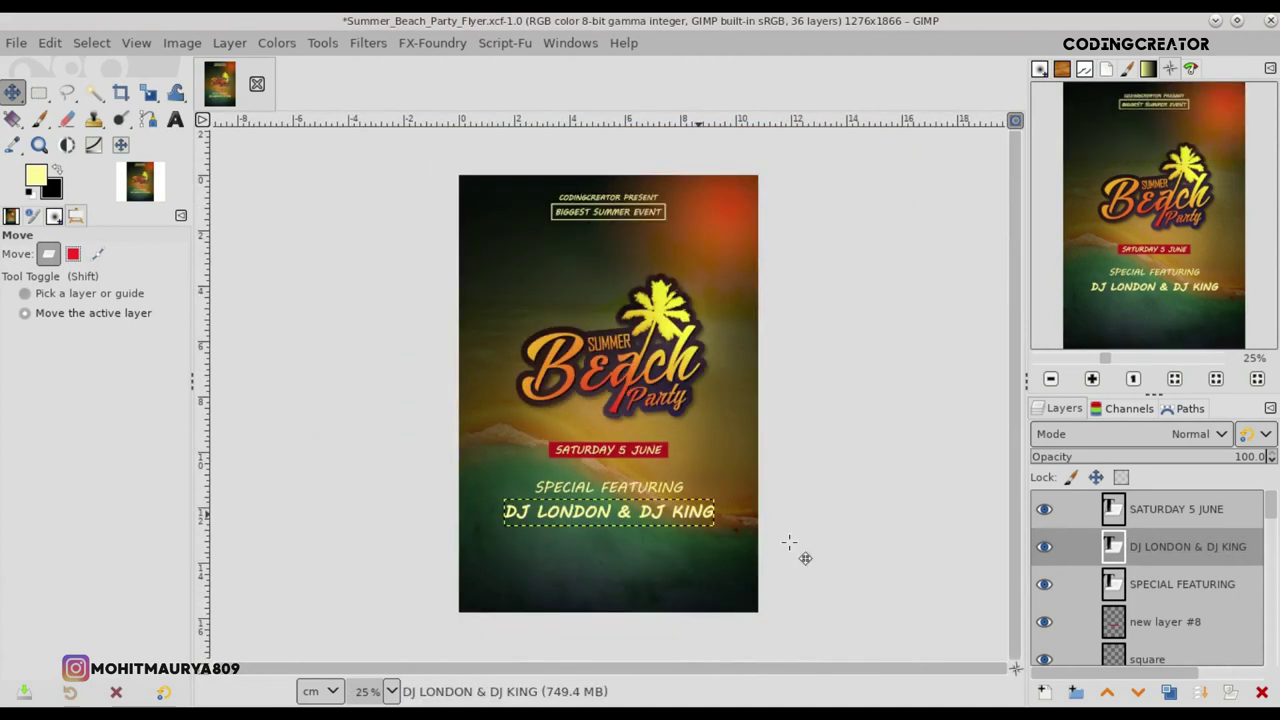
left_click(1124, 648)
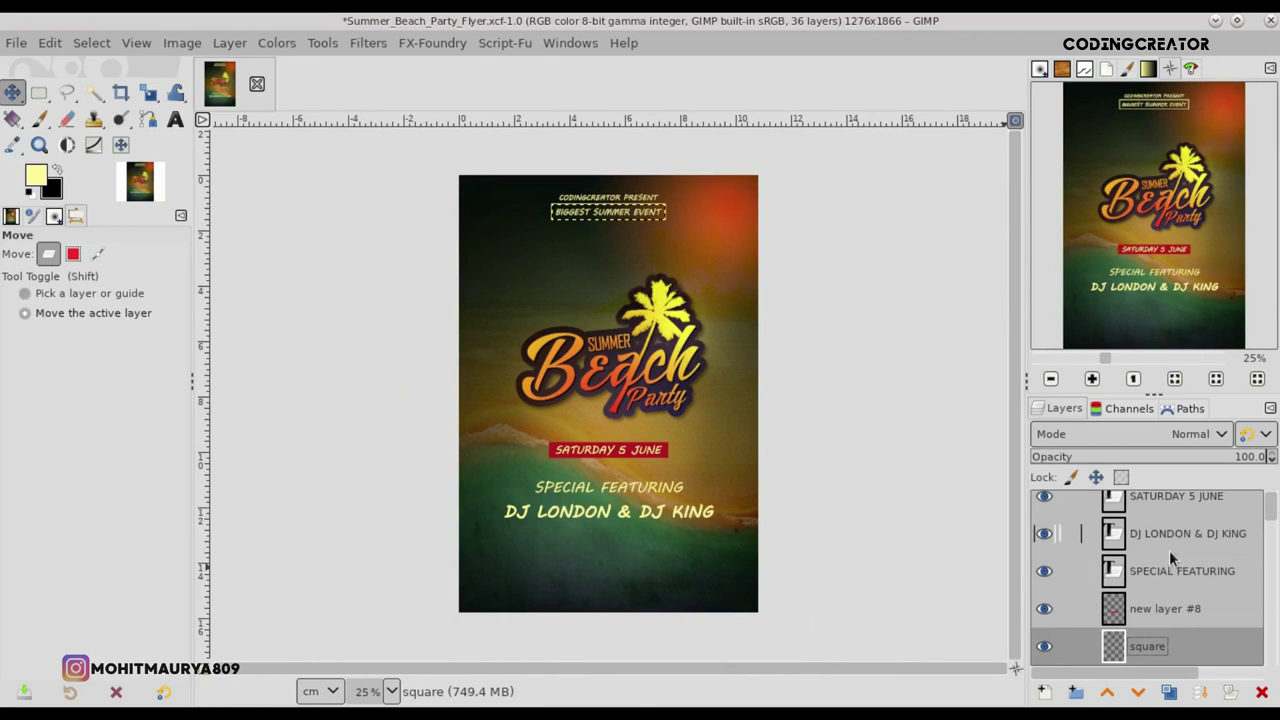
scroll(1267, 517, "up", 1)
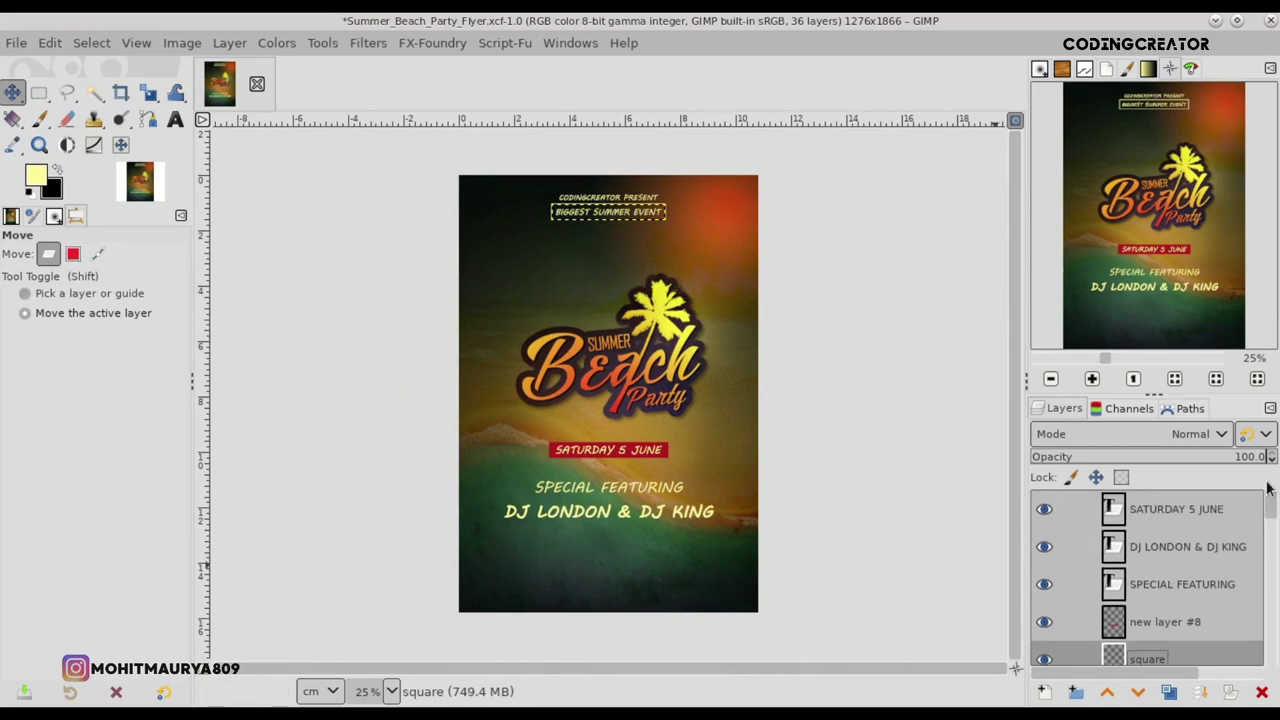
- Type an 'fg' ornament in the iCiel Altus Extra font below the DJ line
left_click(1107, 510)
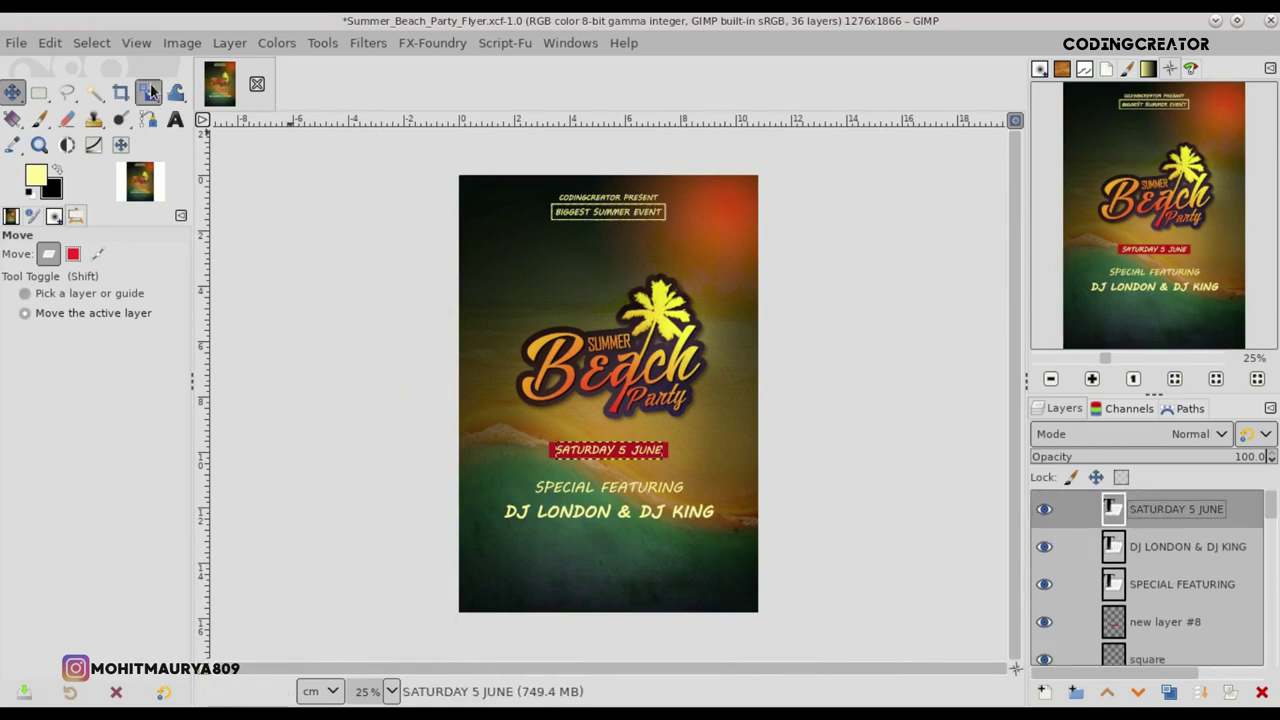
left_click(175, 119)
type("ic")
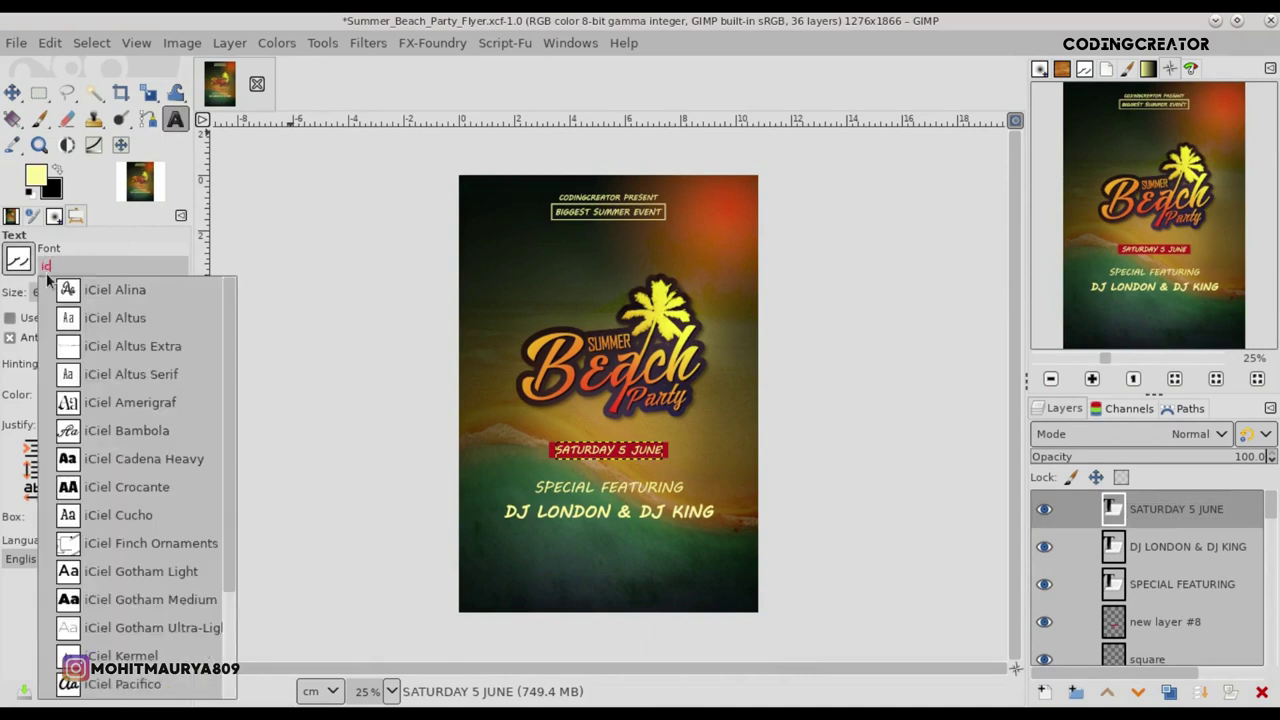
left_click(110, 346)
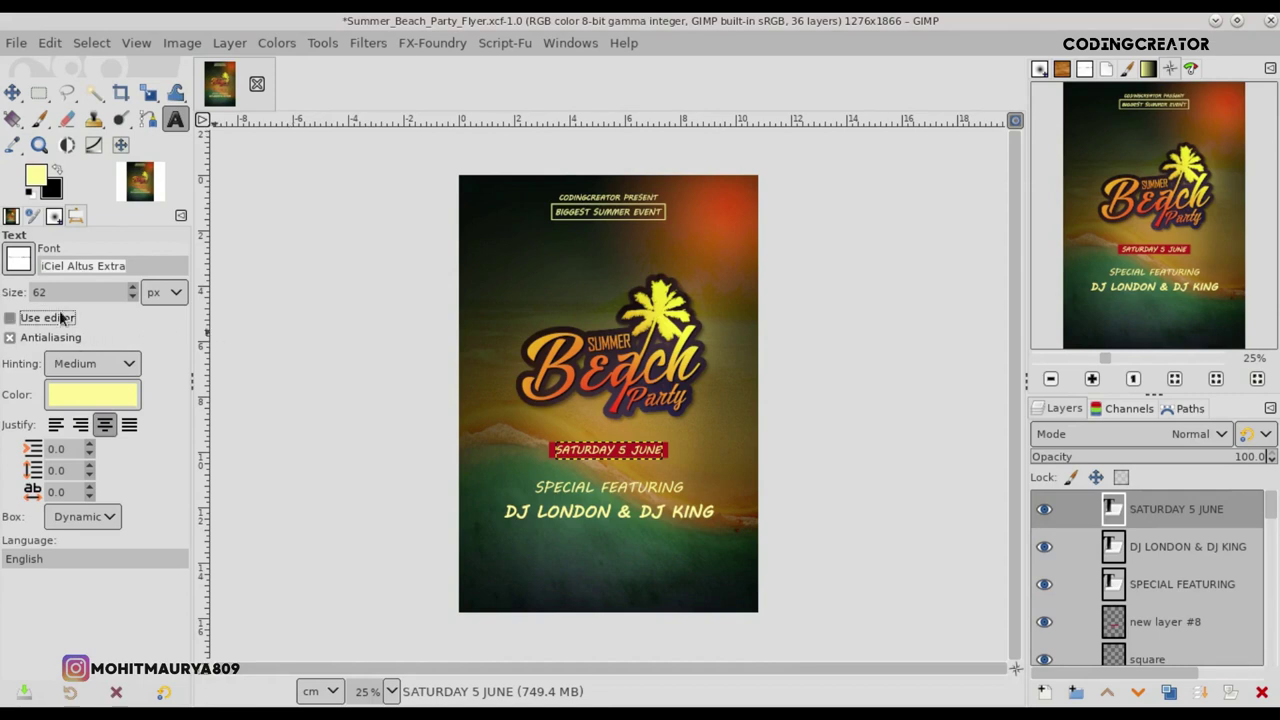
left_click(506, 540)
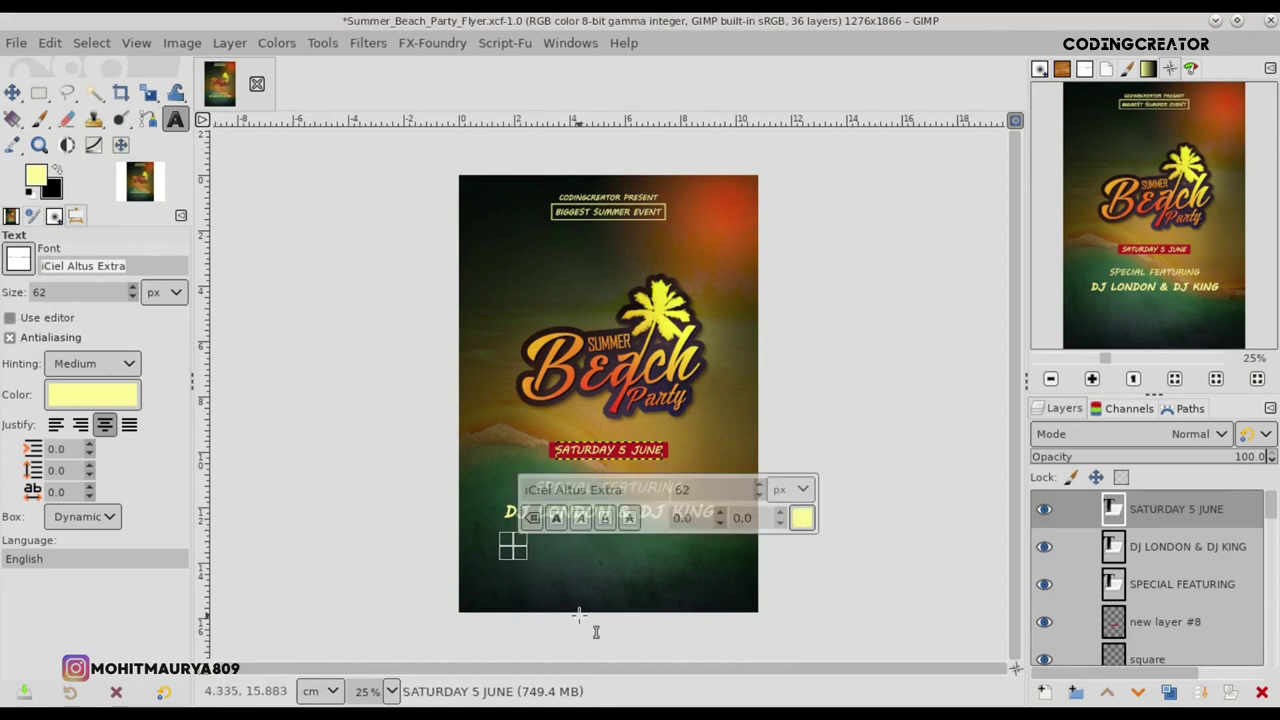
type("fg")
- Enlarge the ornament to 149 px and move it toward the flyer's centre
left_click_drag(133, 288, 137, 291)
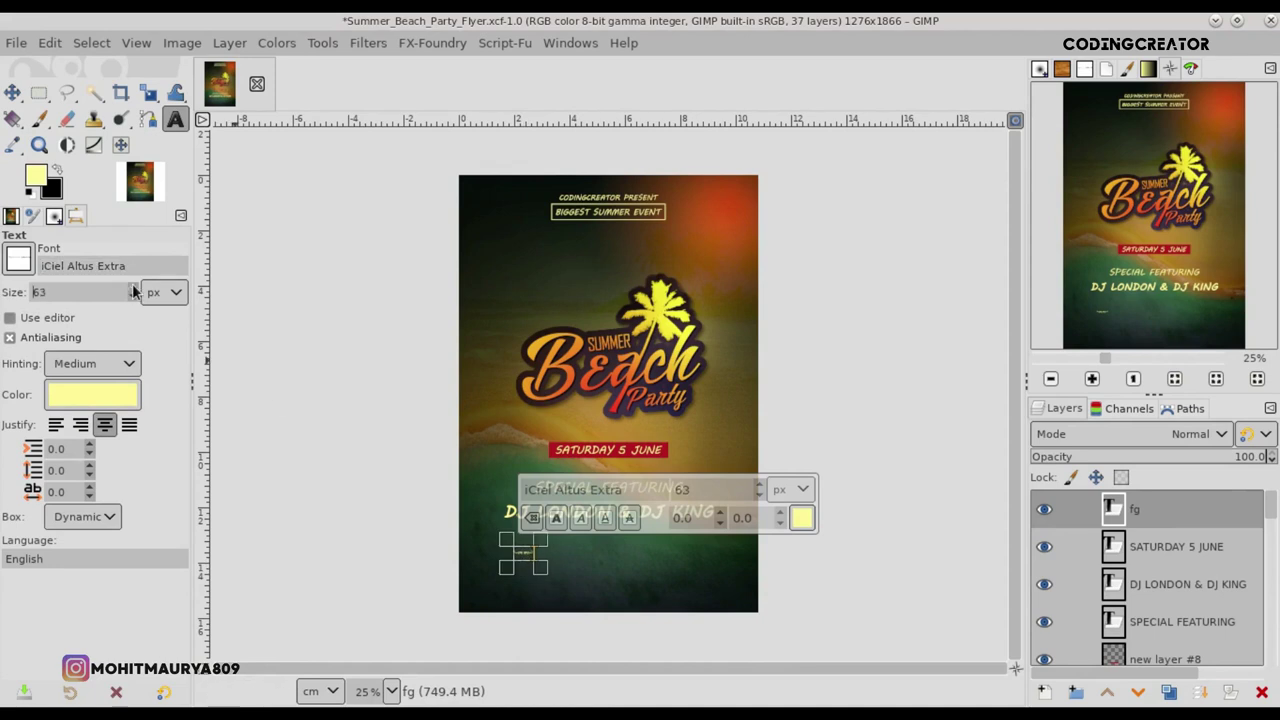
key("m")
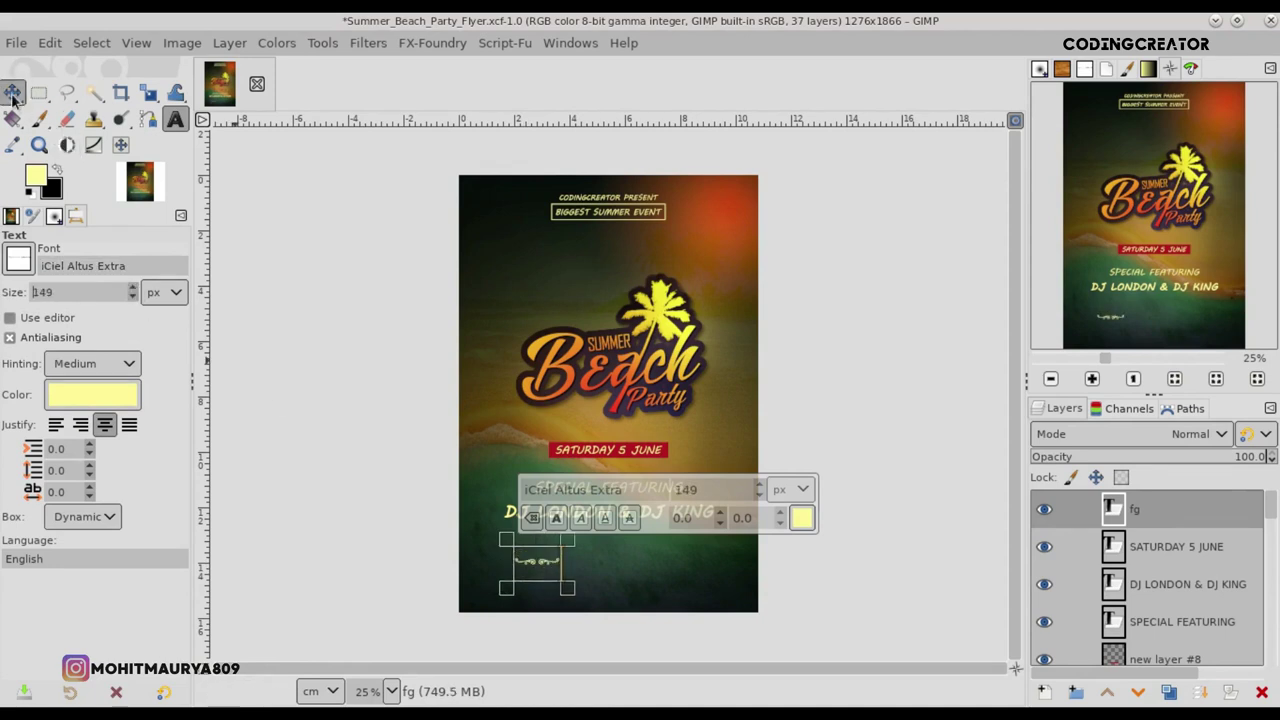
mouse_move(540, 593)
left_mouse_down()
mouse_move(610, 575)
mouse_move(622, 586)
left_mouse_up()
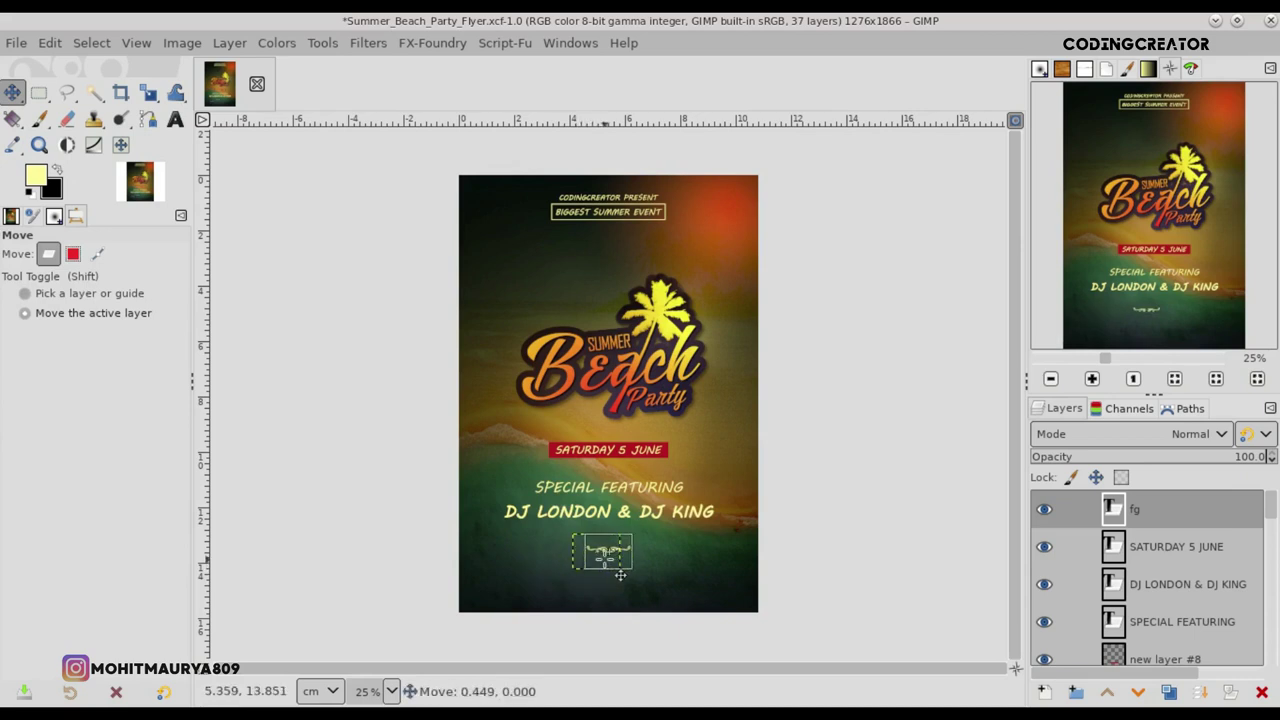
- Centre the ornament, checking it against temporarily shown guides, then fit the view and save
key("2")
left_click(614, 575)
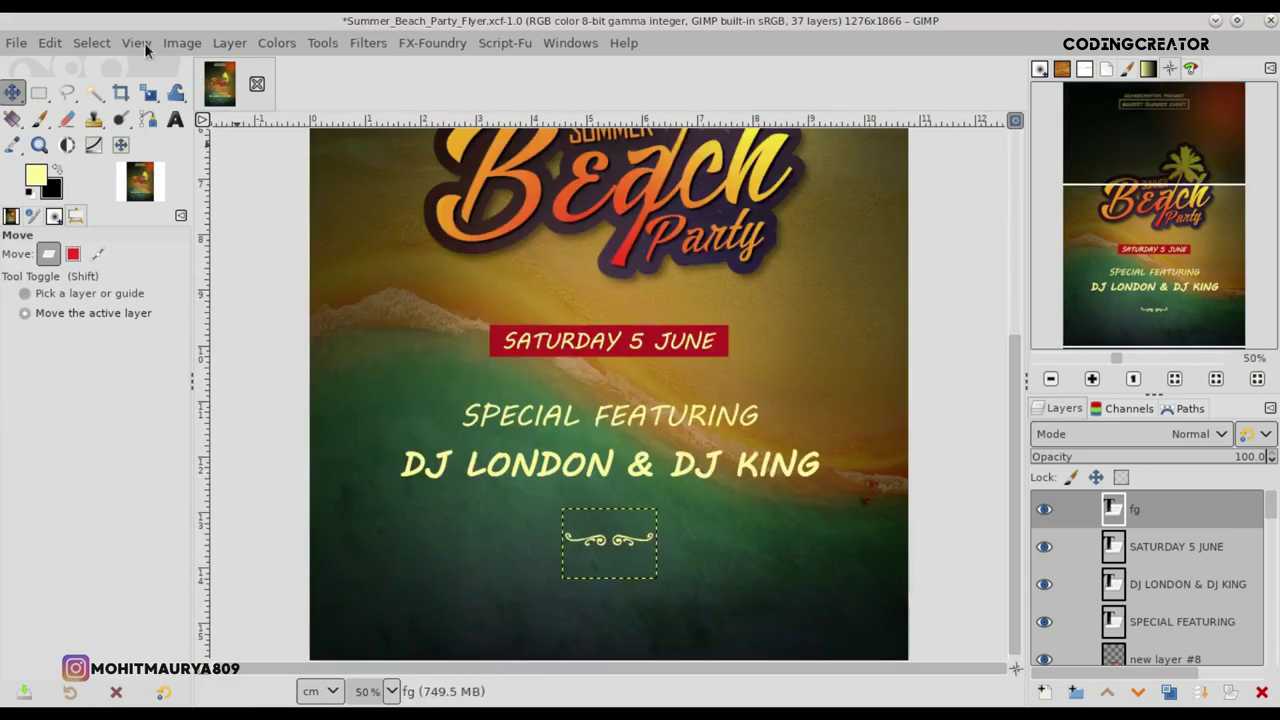
left_click(137, 43)
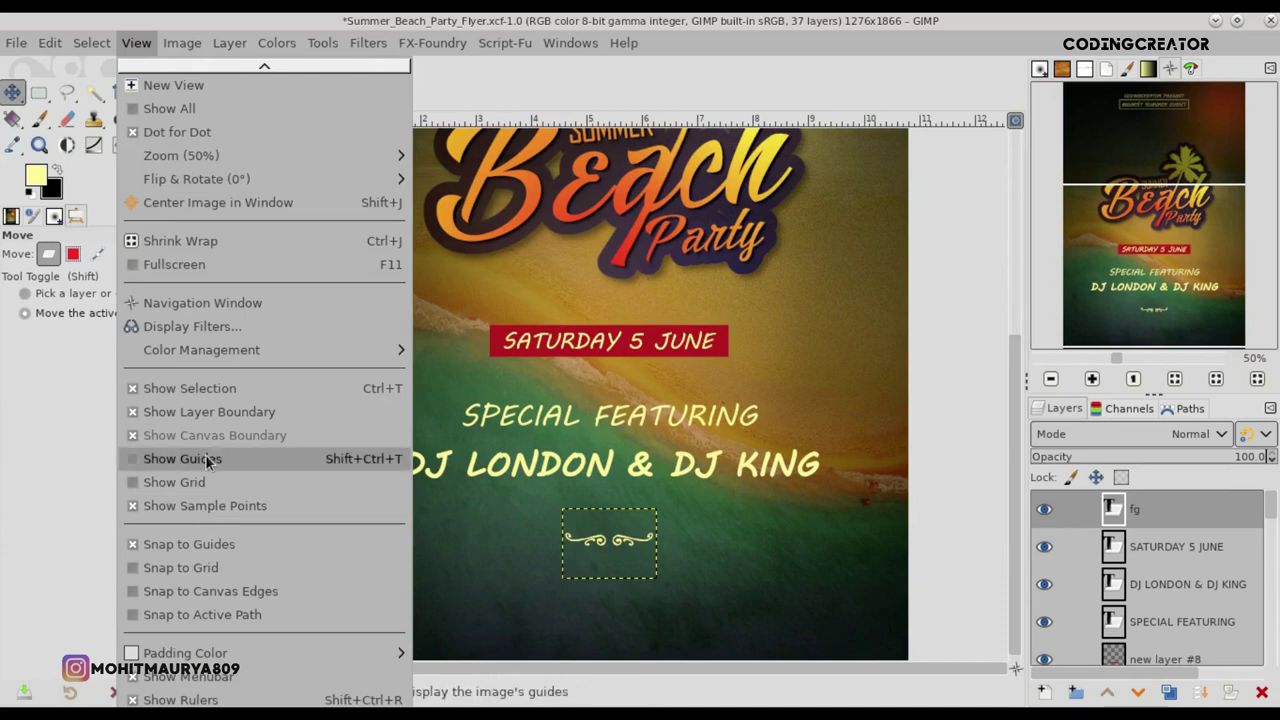
left_click(180, 455)
left_click(615, 565)
key("minus")
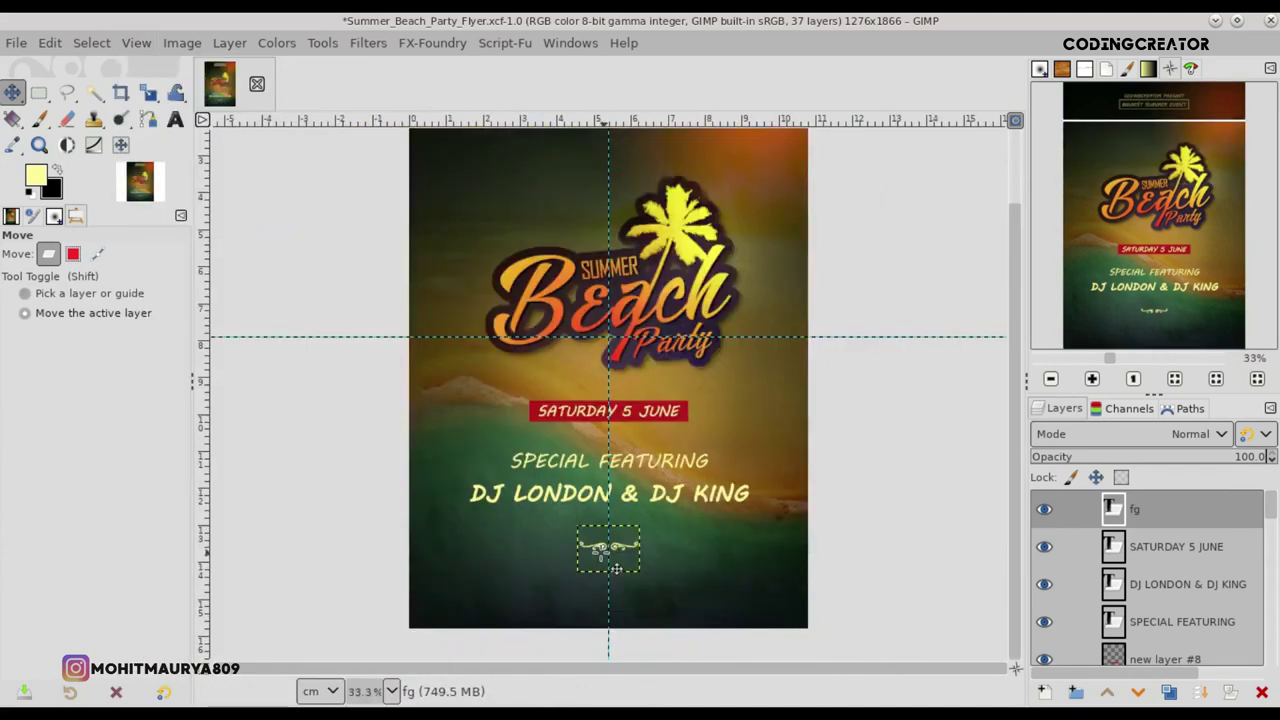
left_click(137, 43)
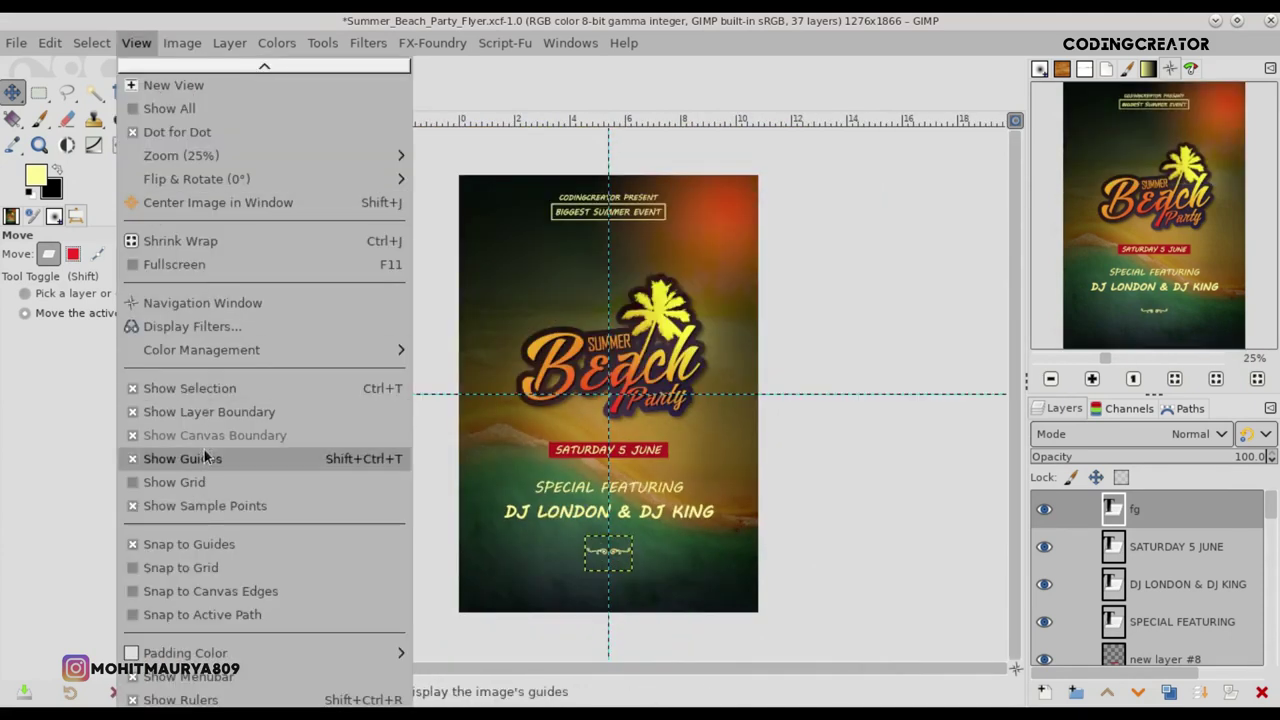
left_click(200, 455)
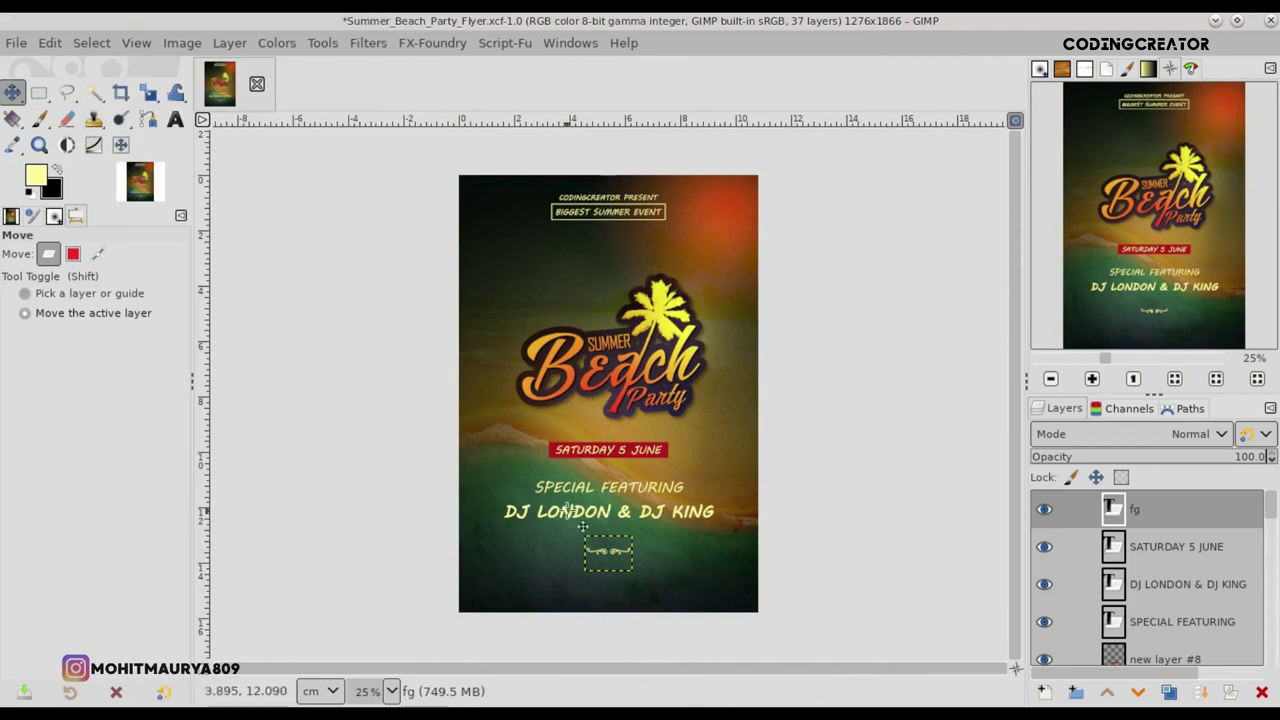
left_click(1015, 121)
key("ctrl+s")
- Nudge SPECIAL FEATURING down, enlarge the DJ names font, and reposition that line
left_click(688, 512)
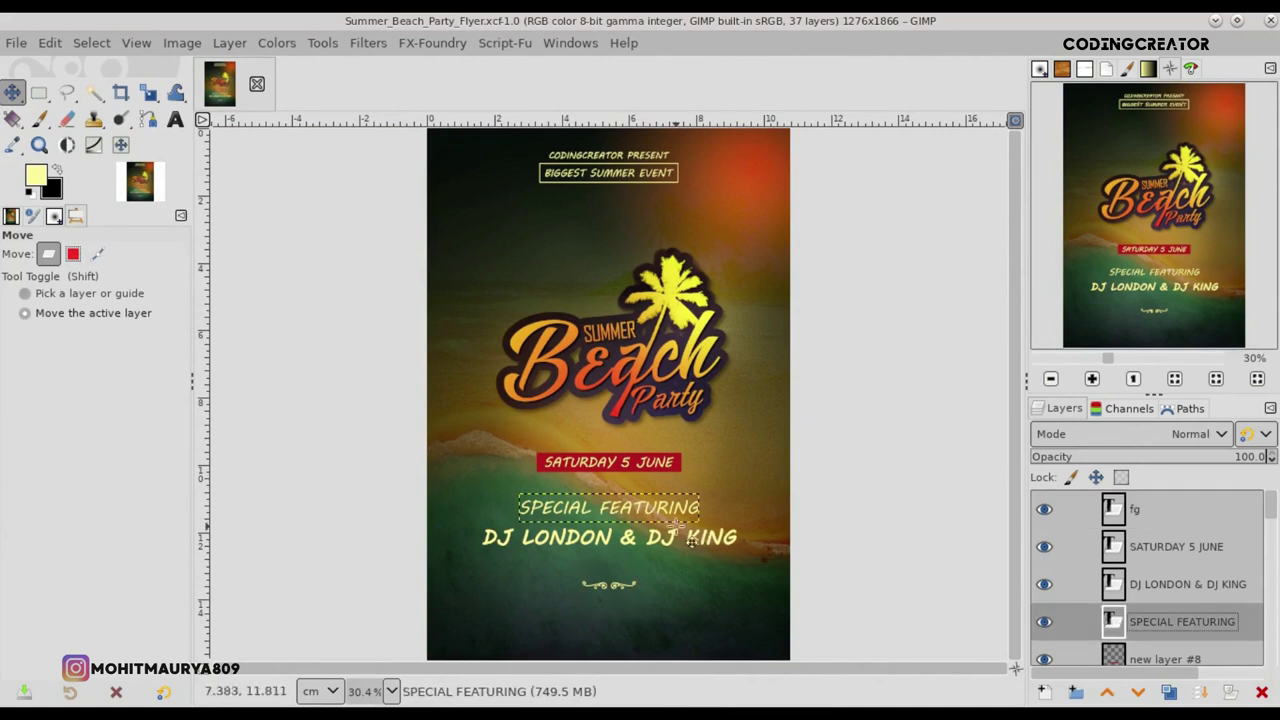
left_click_drag(665, 524, 665, 527)
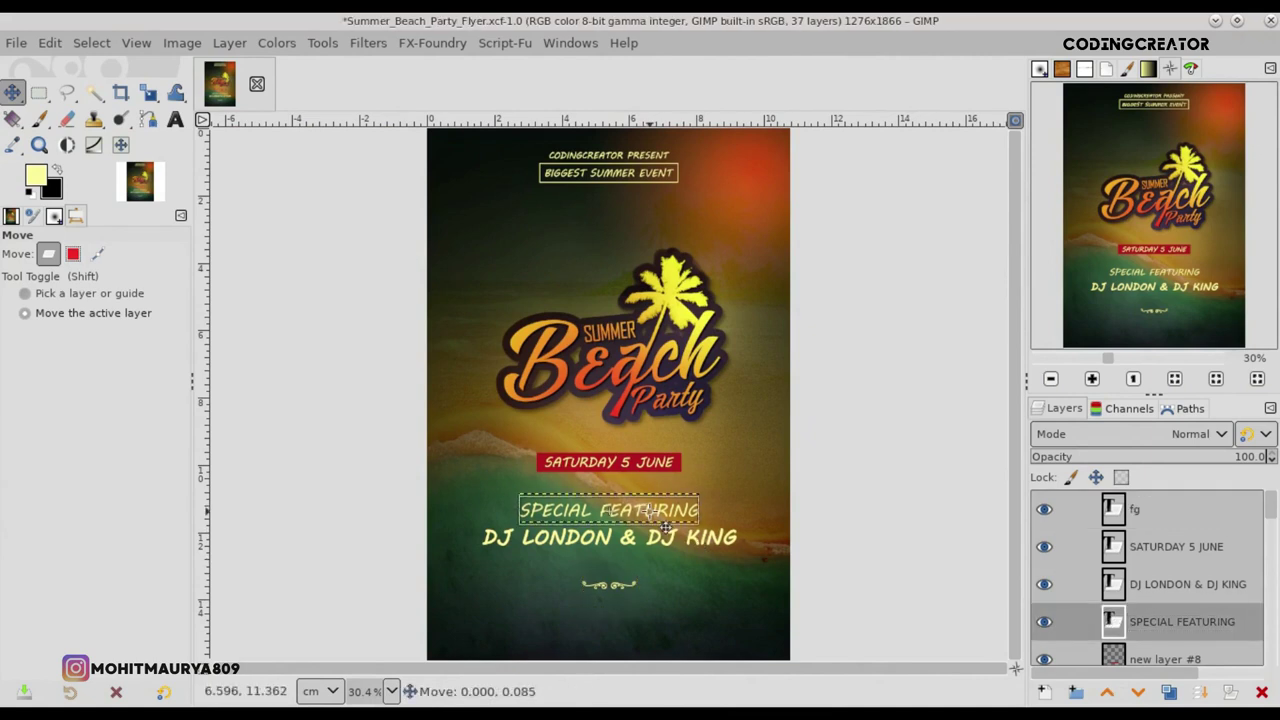
left_click(1148, 588)
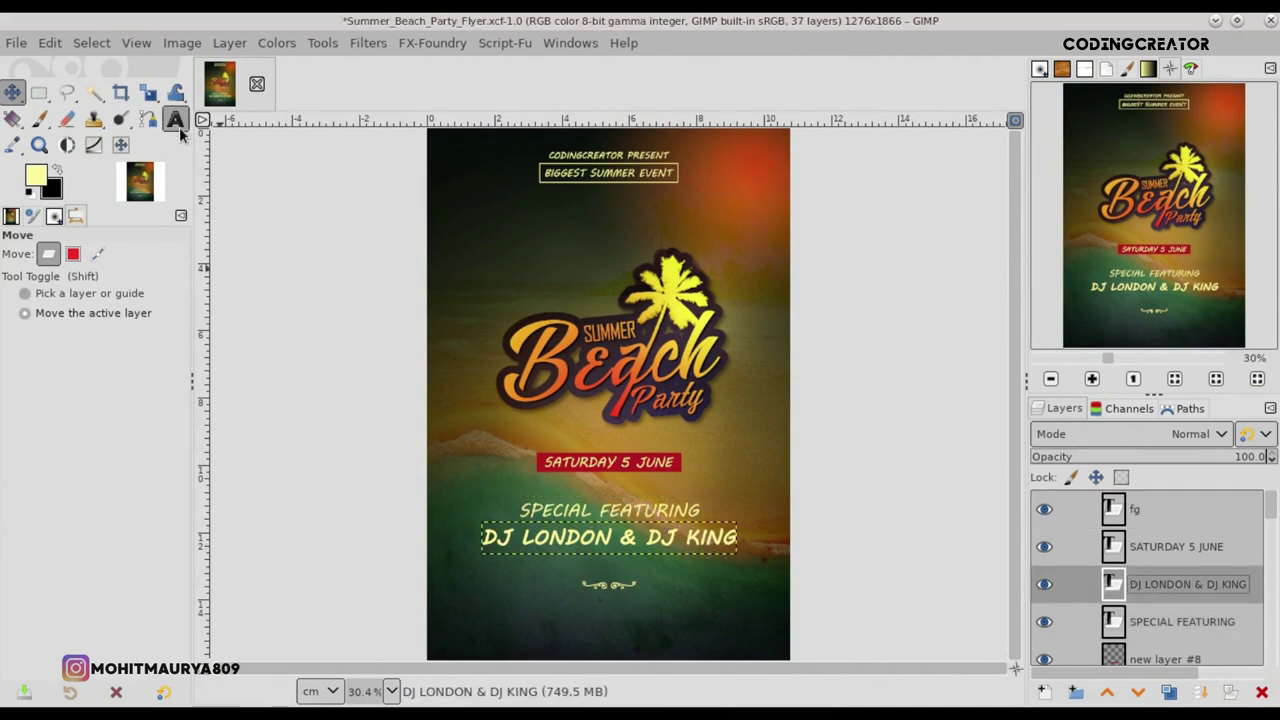
left_click(176, 121)
left_click(727, 545)
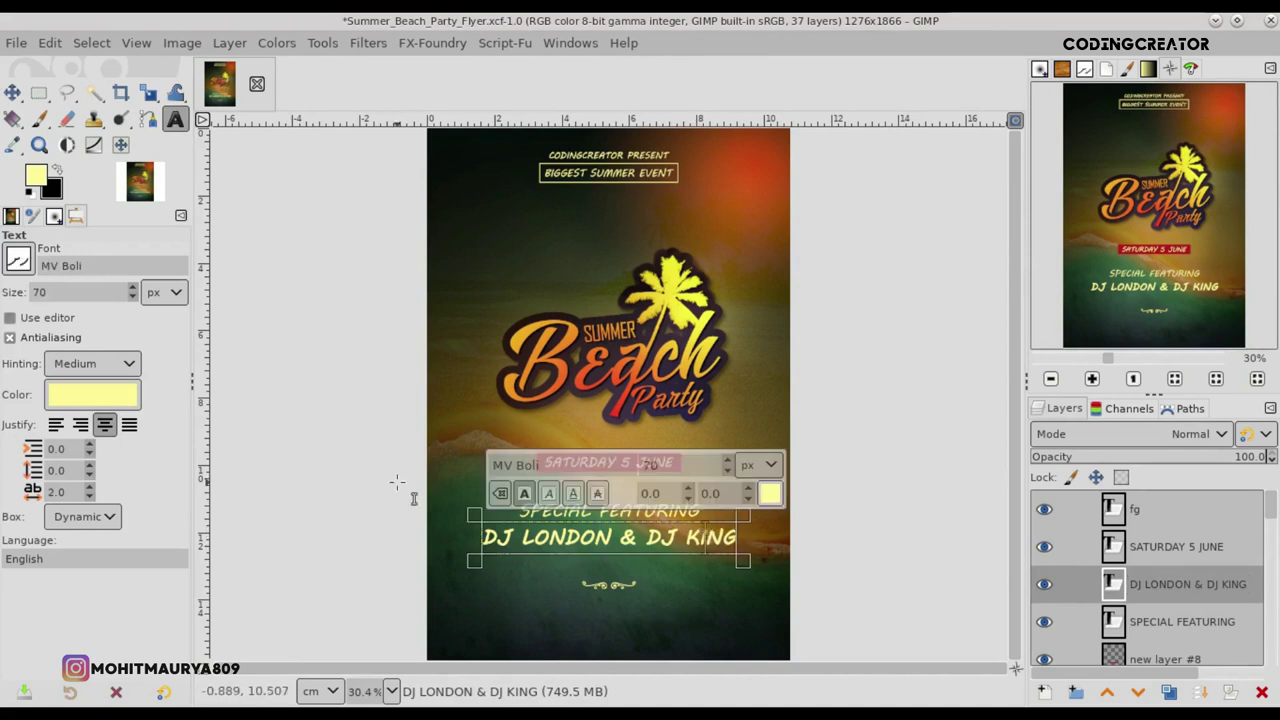
left_click(132, 287)
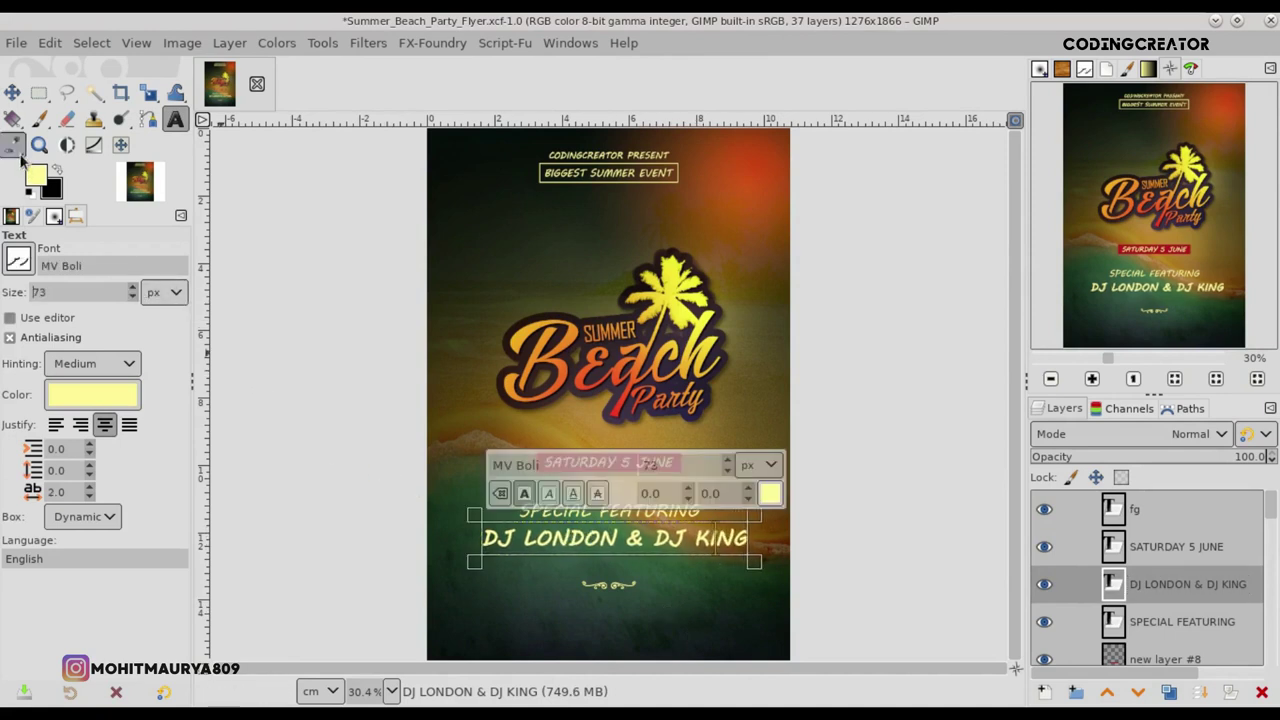
left_click(132, 287)
left_click(12, 92)
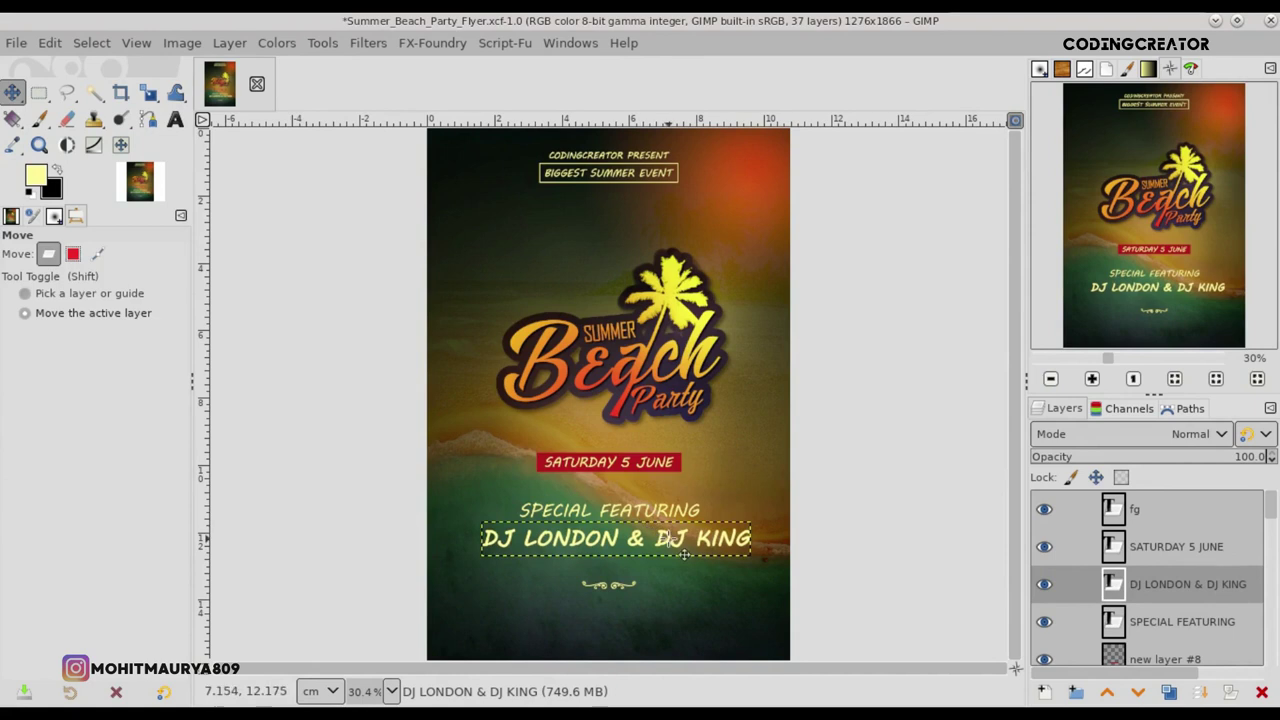
left_click_drag(669, 538, 670, 551)
- Raise the fg ornament's font size to 180 px
left_click(1139, 623)
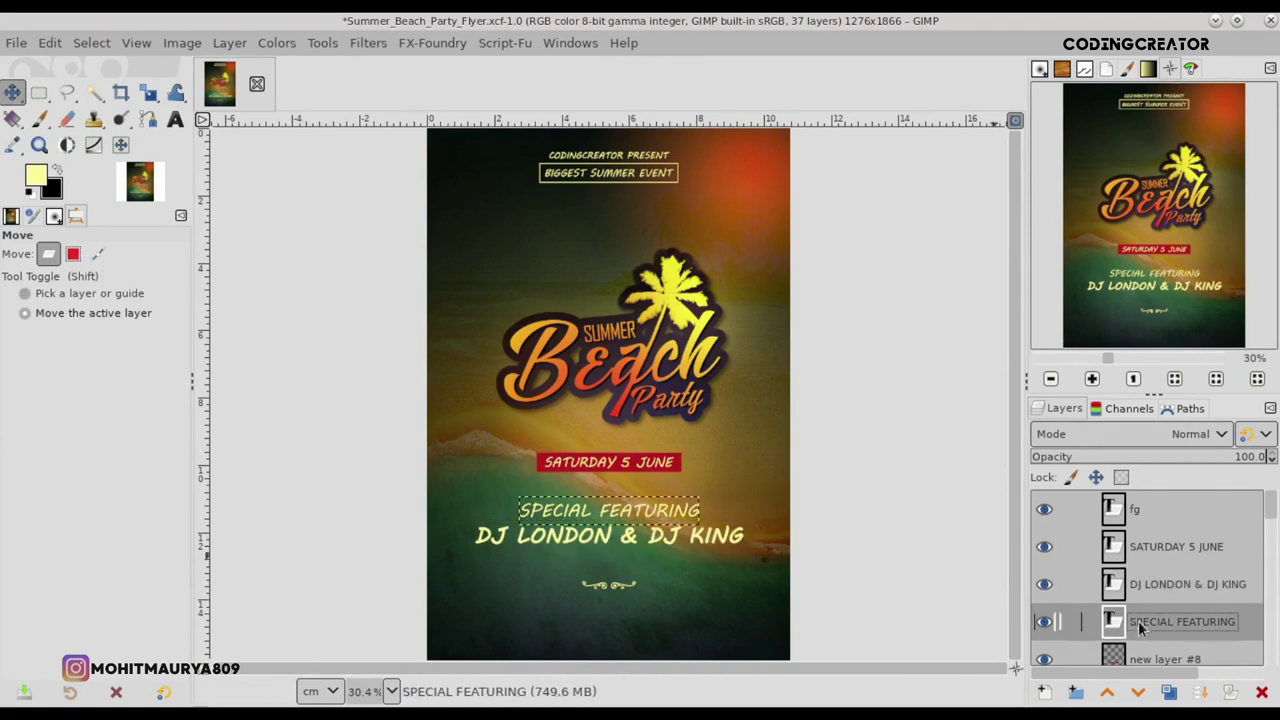
left_click(1138, 514)
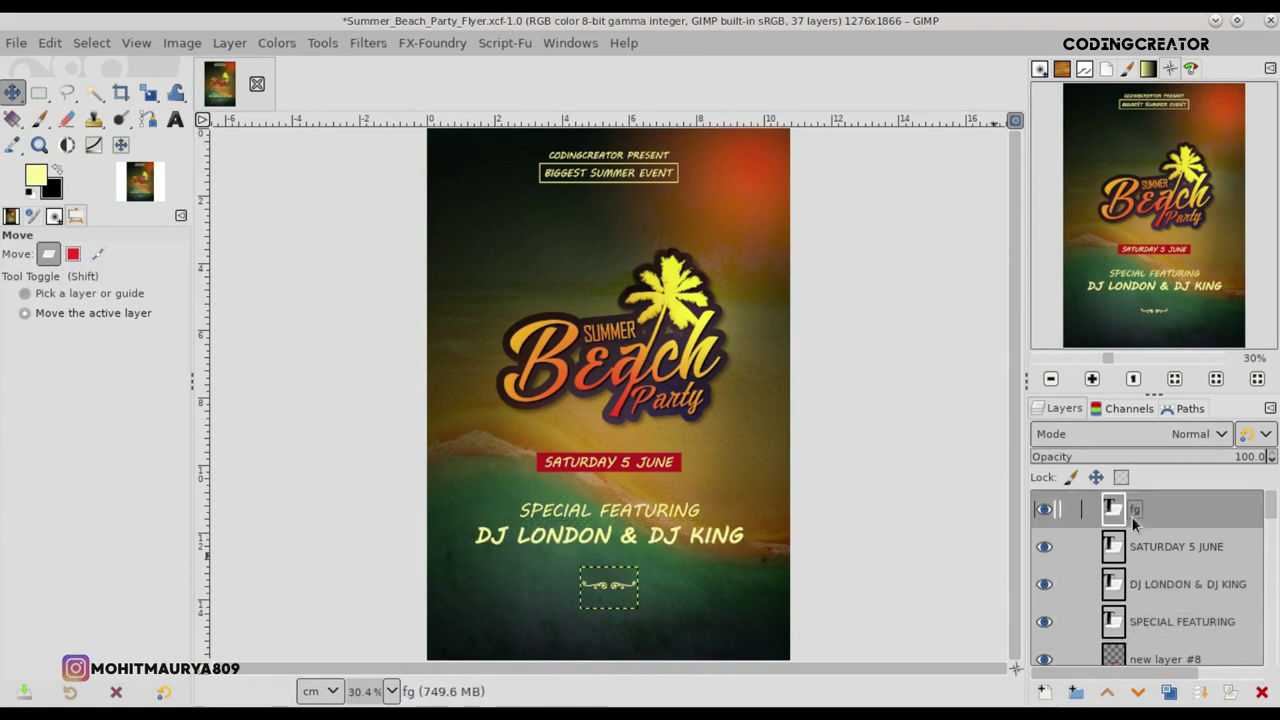
left_click(175, 119)
left_click(591, 620)
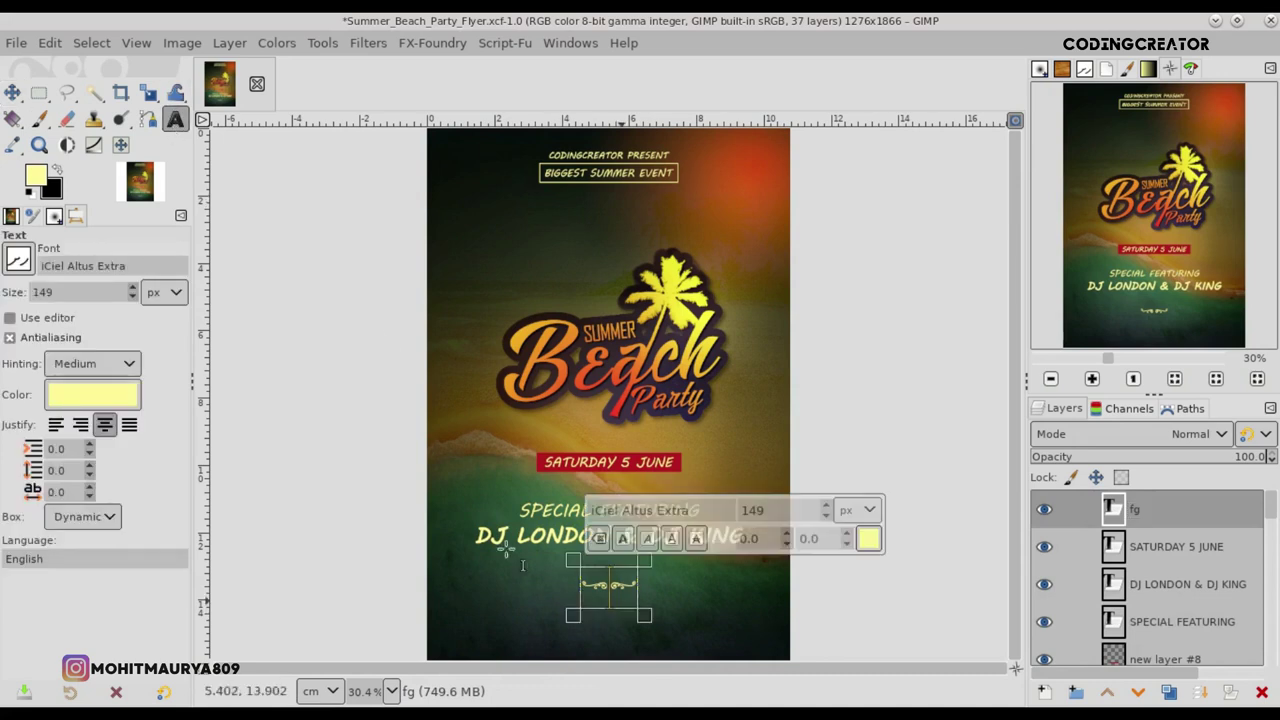
scroll(133, 292, "up", 5)
scroll(133, 292, "up", 5)
scroll(133, 292, "up", 5)
scroll(133, 292, "up", 6)
scroll(133, 292, "up", 15)
scroll(133, 292, "up", 16)
scroll(133, 292, "up", 16)
- Move the ornament up under the DJ names and add a new transparent layer
left_click(12, 118)
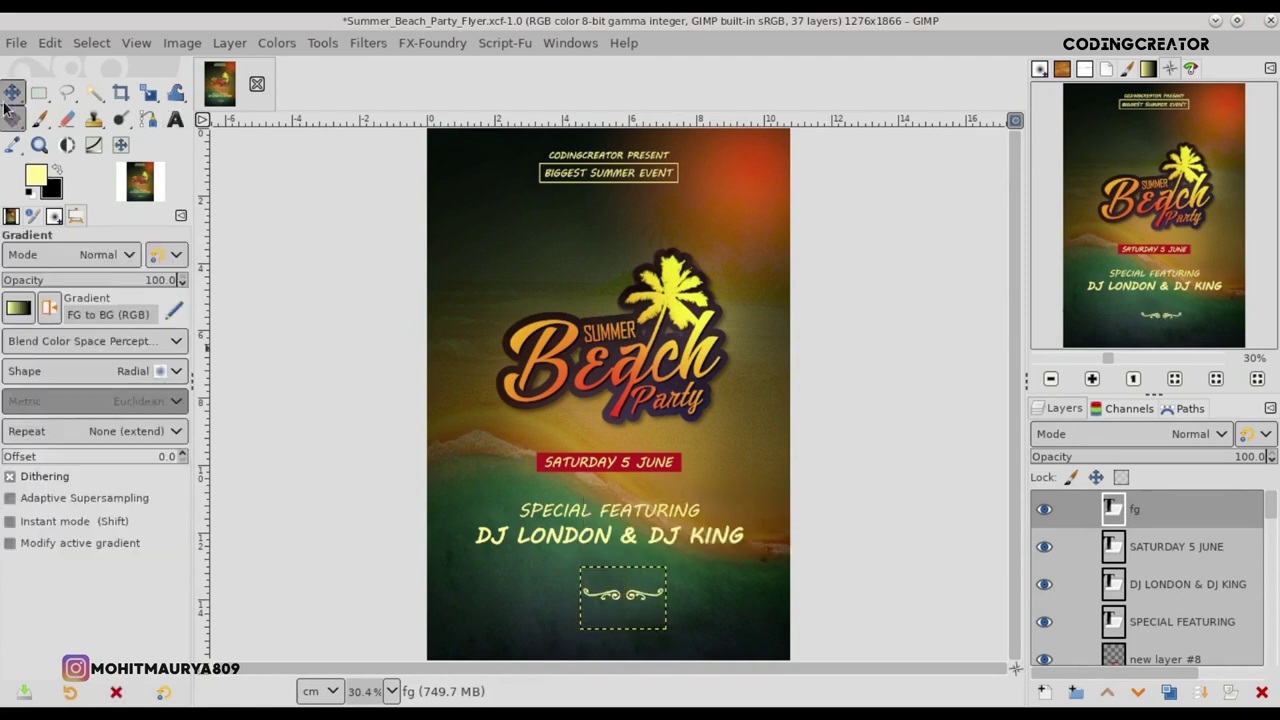
left_click(12, 92)
left_click_drag(636, 618, 621, 590)
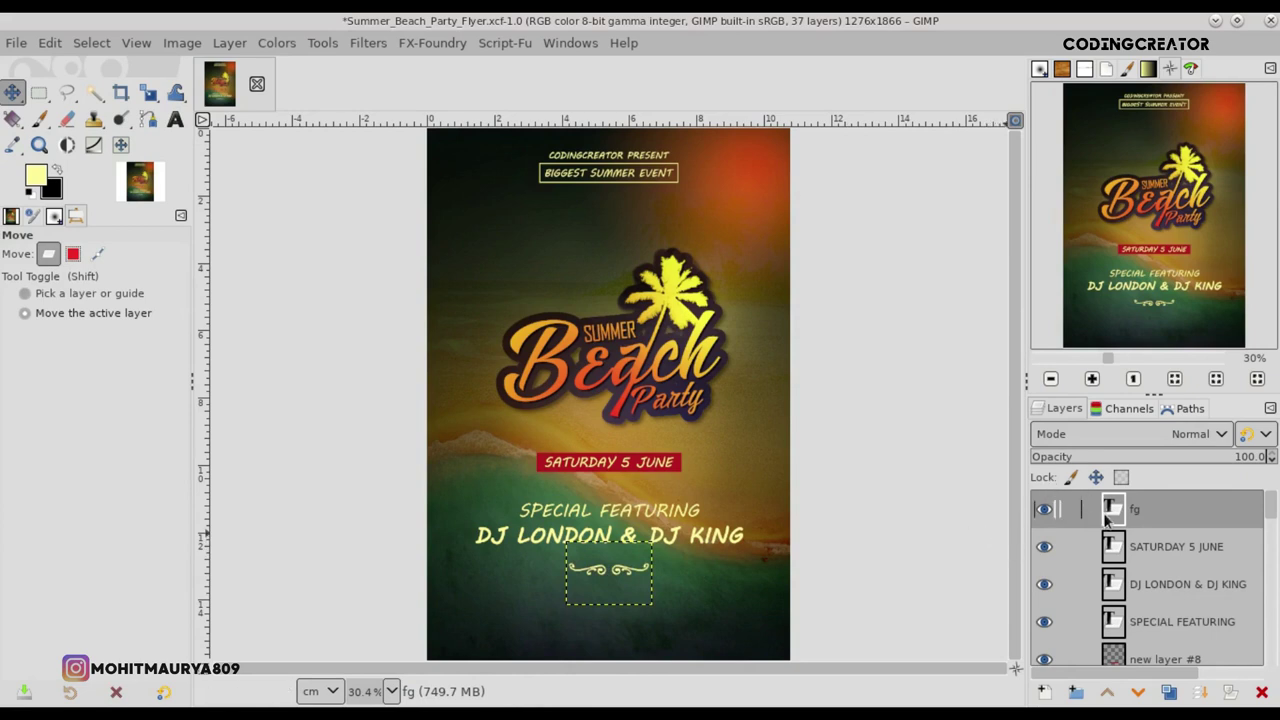
left_click(1043, 692)
- Create new layer #13 and draw a straight two-point path left of the ornament
left_click(1143, 677)
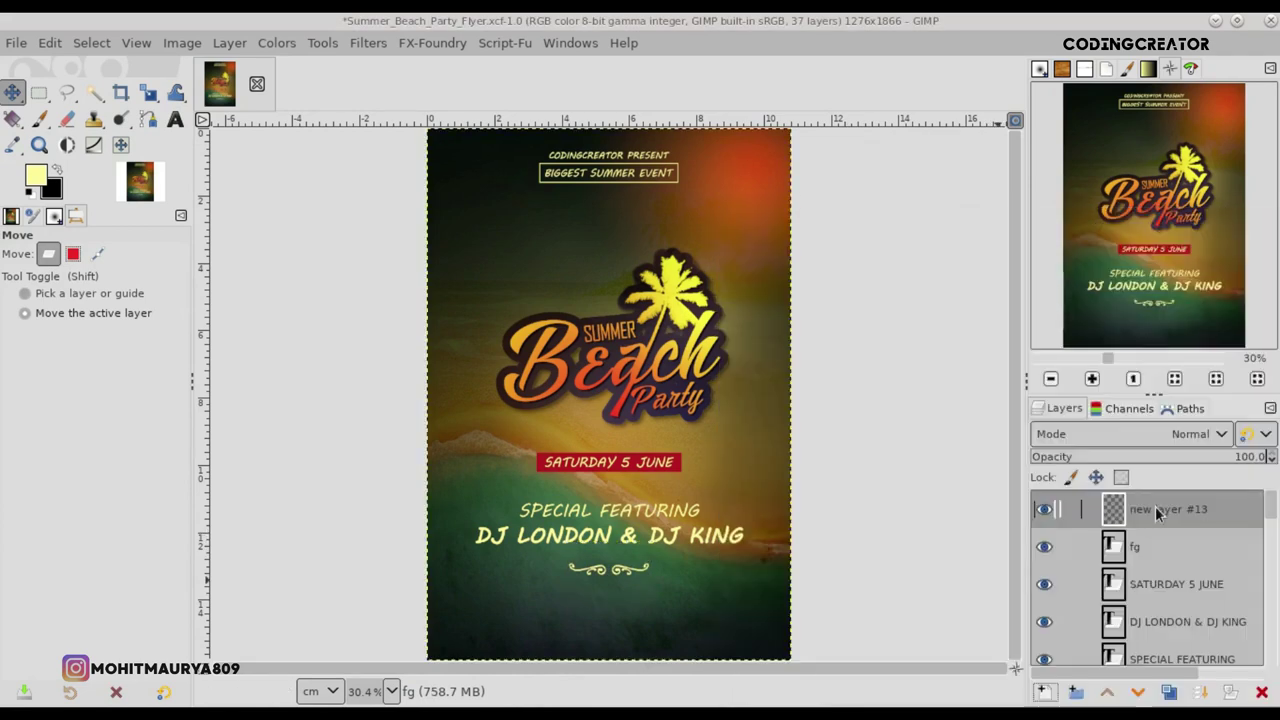
left_click(148, 118)
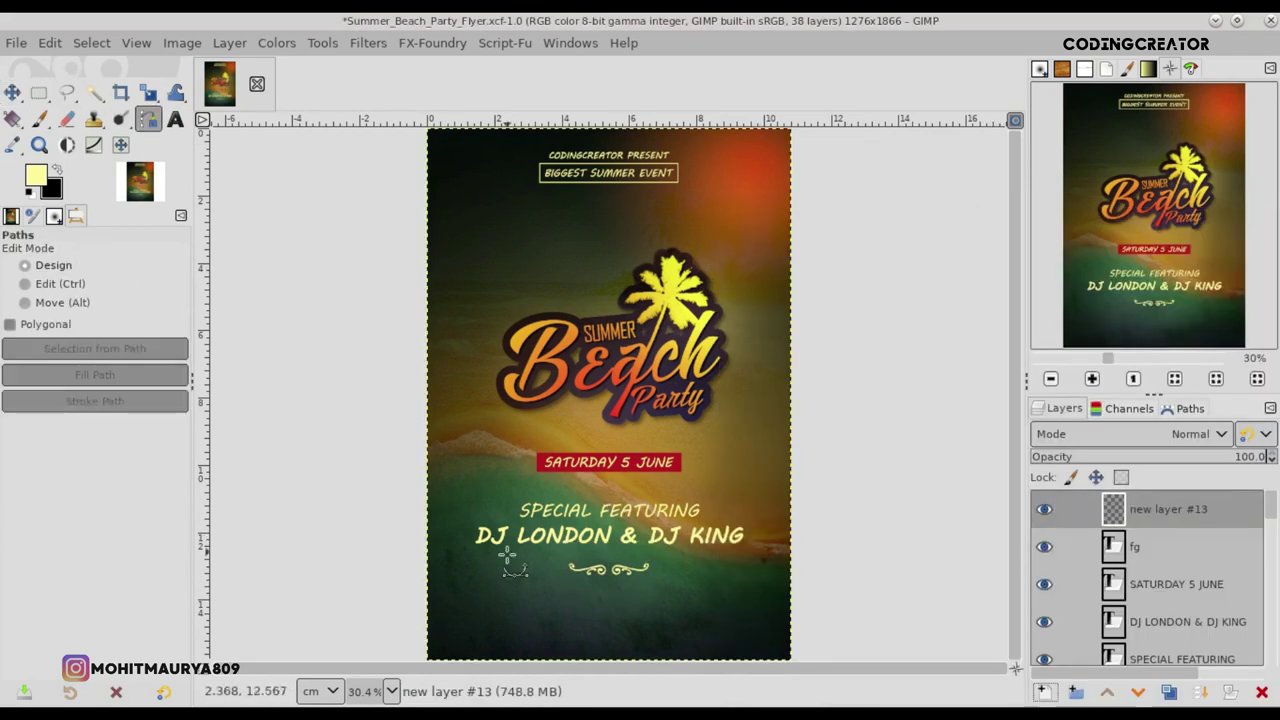
scroll(497, 563, "up", 3)
scroll(1017, 623, "down", 2)
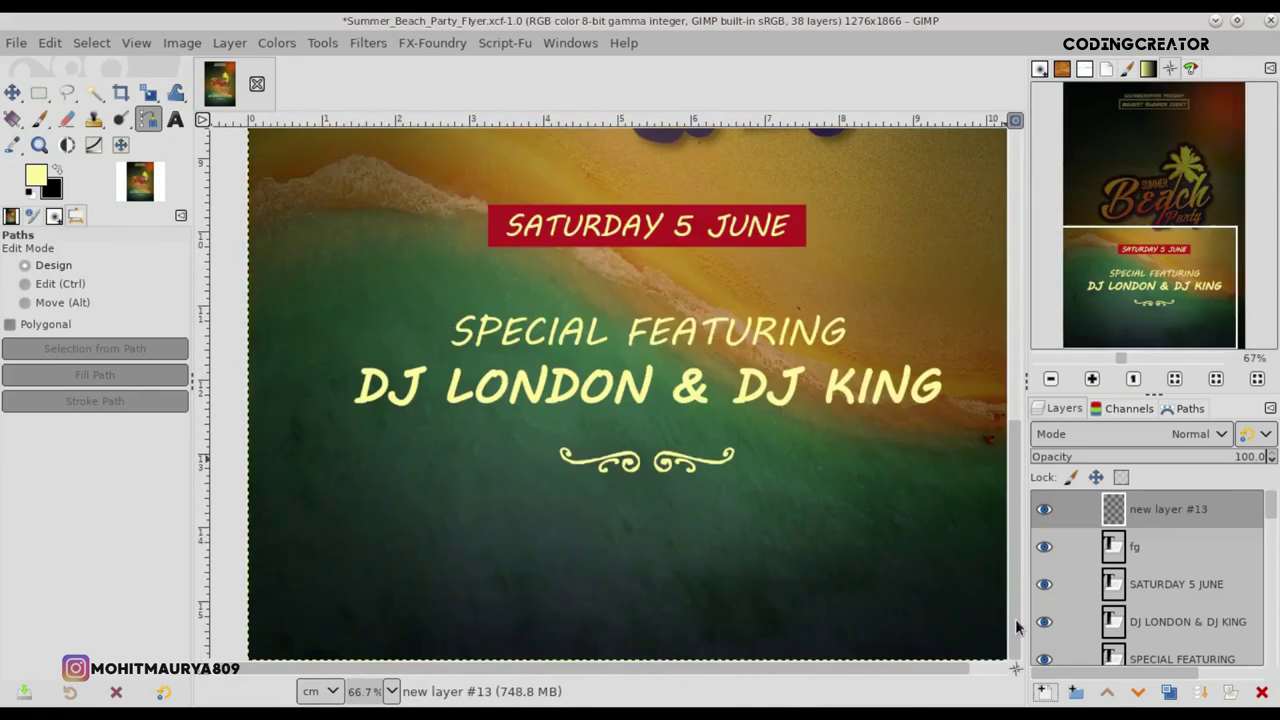
left_click_drag(932, 676, 983, 677)
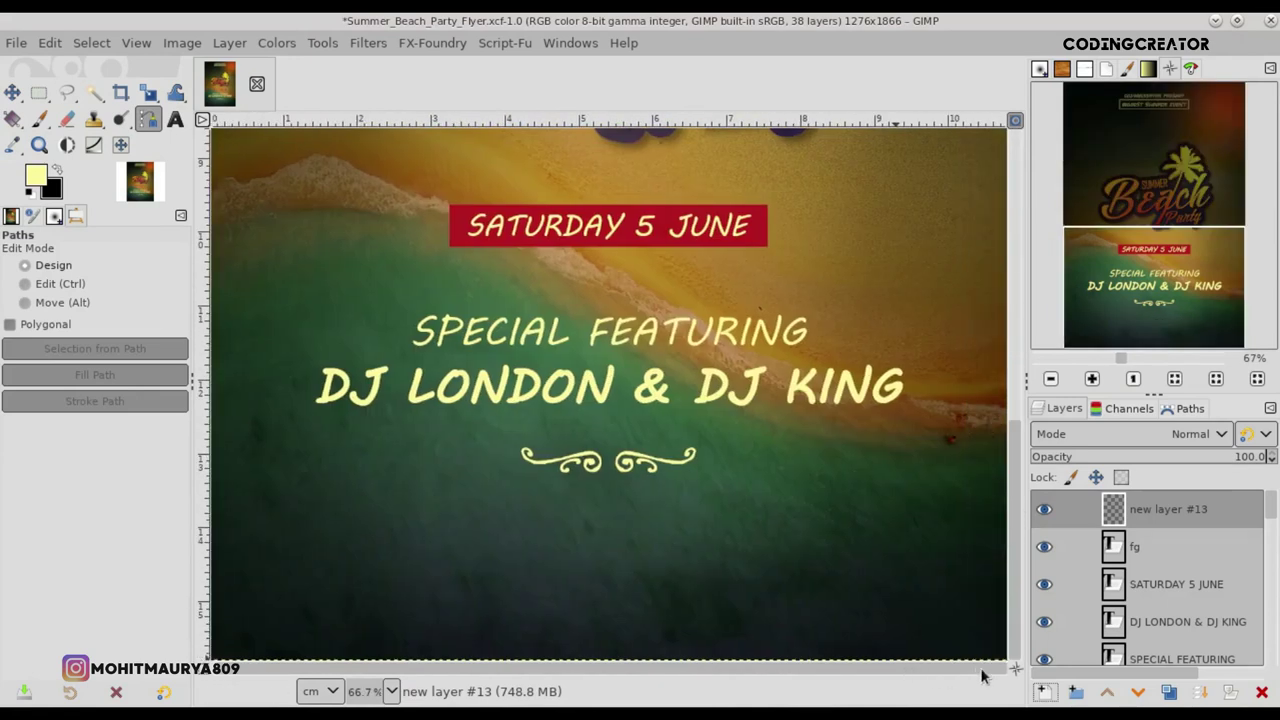
left_click(328, 457)
left_click(497, 457)
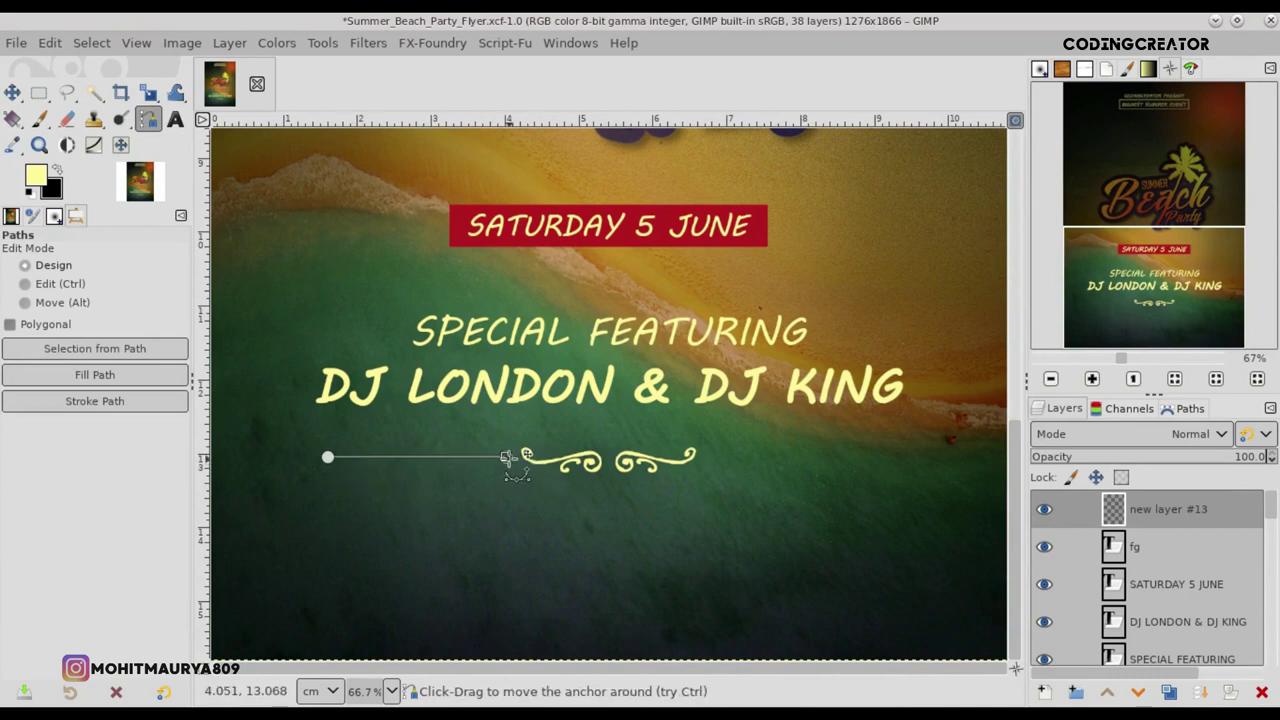
- Stroke the path as a 5 px dotted line using a dotted dash preset
left_click(84, 45)
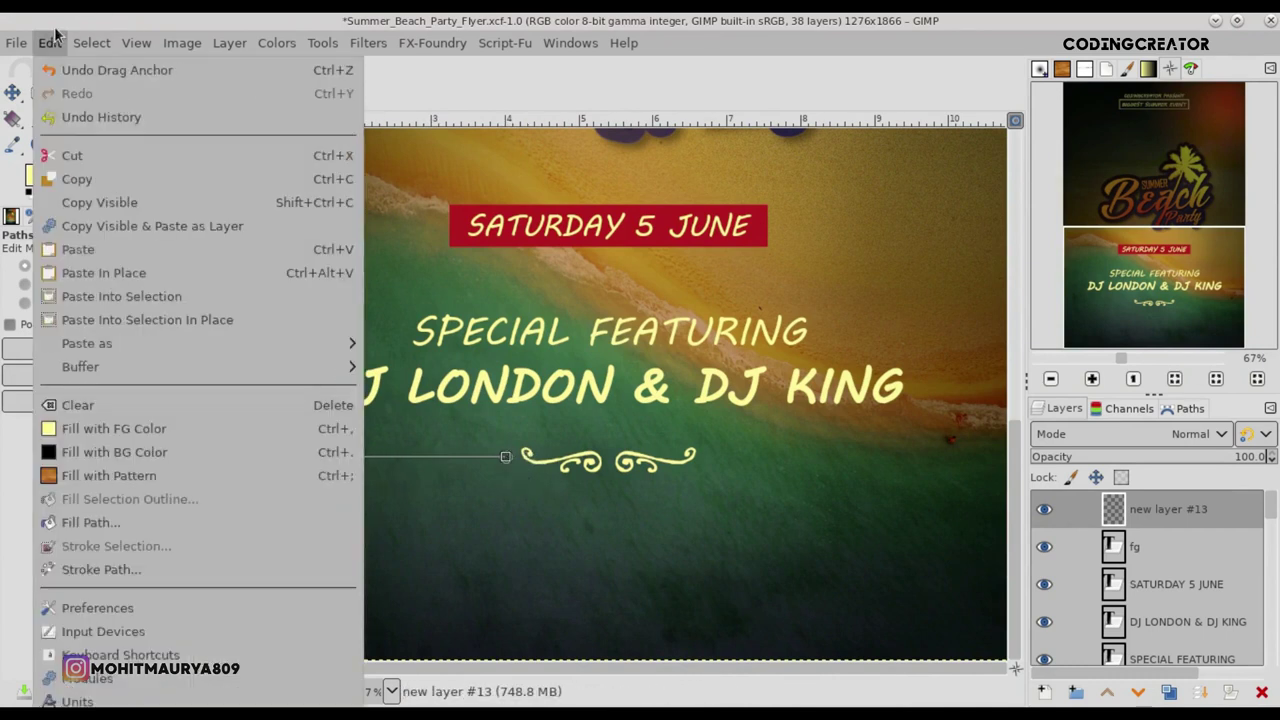
left_click(120, 566)
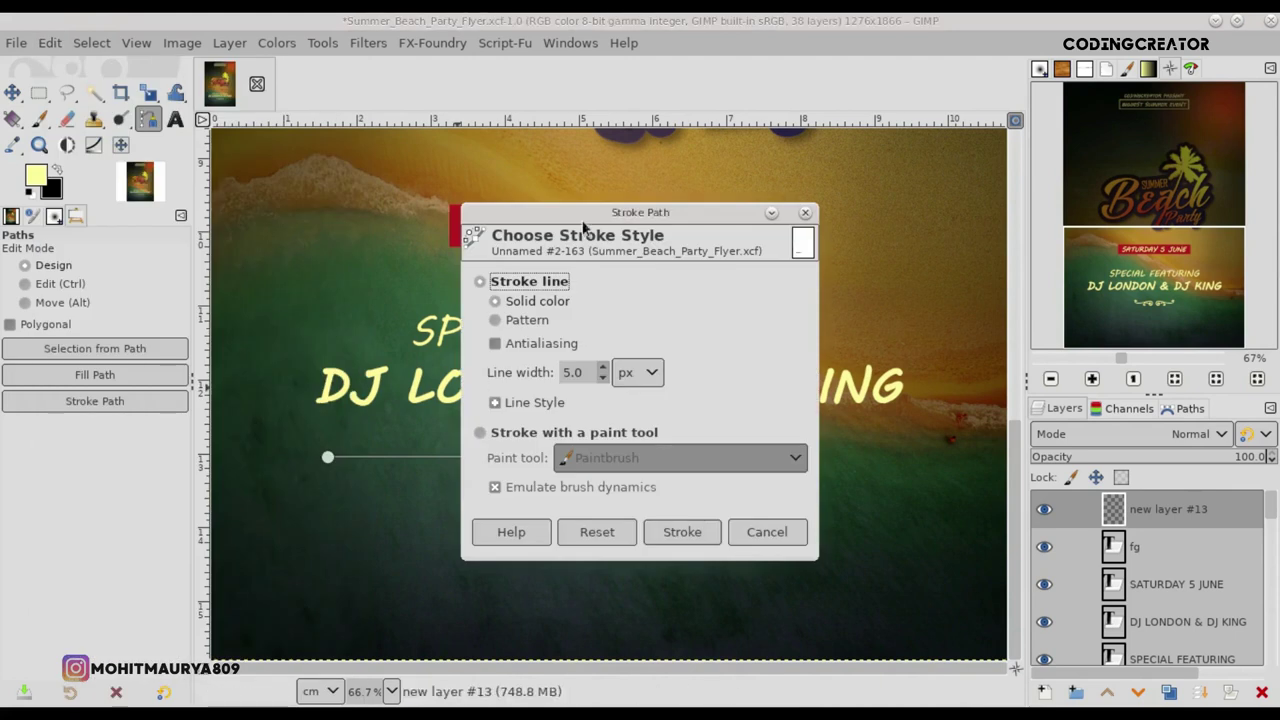
left_click_drag(604, 220, 878, 198)
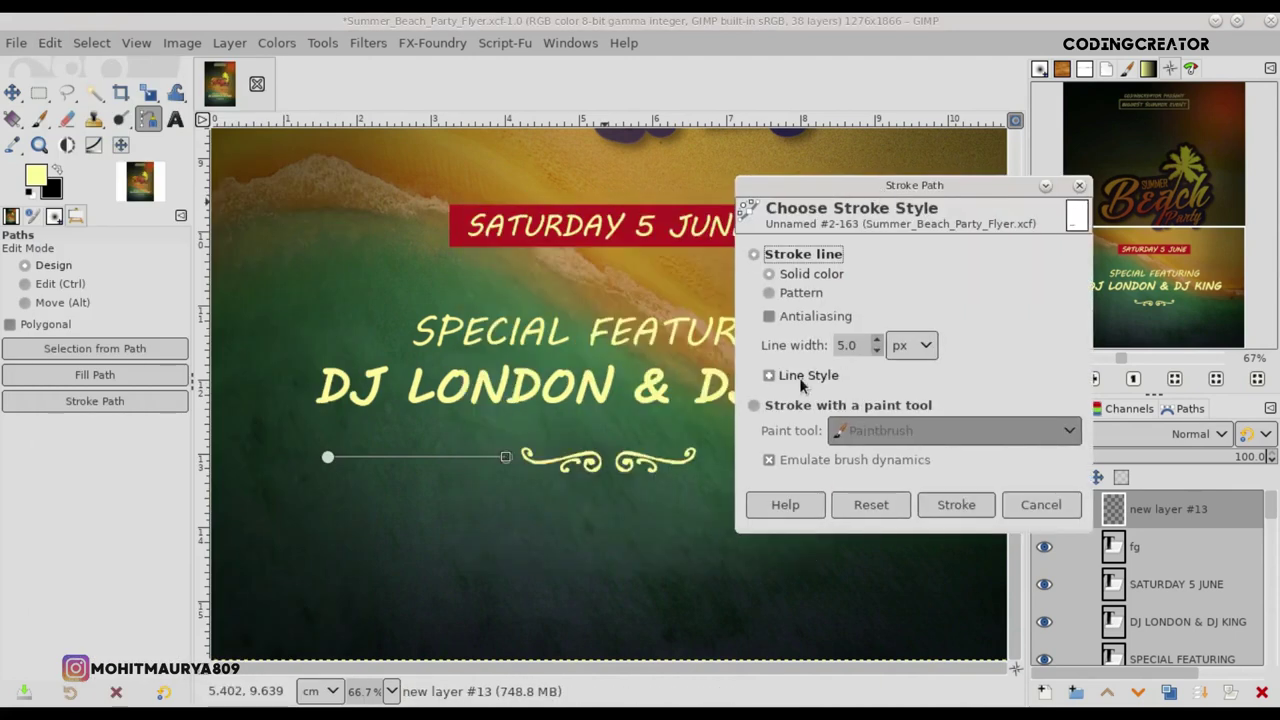
left_click(802, 376)
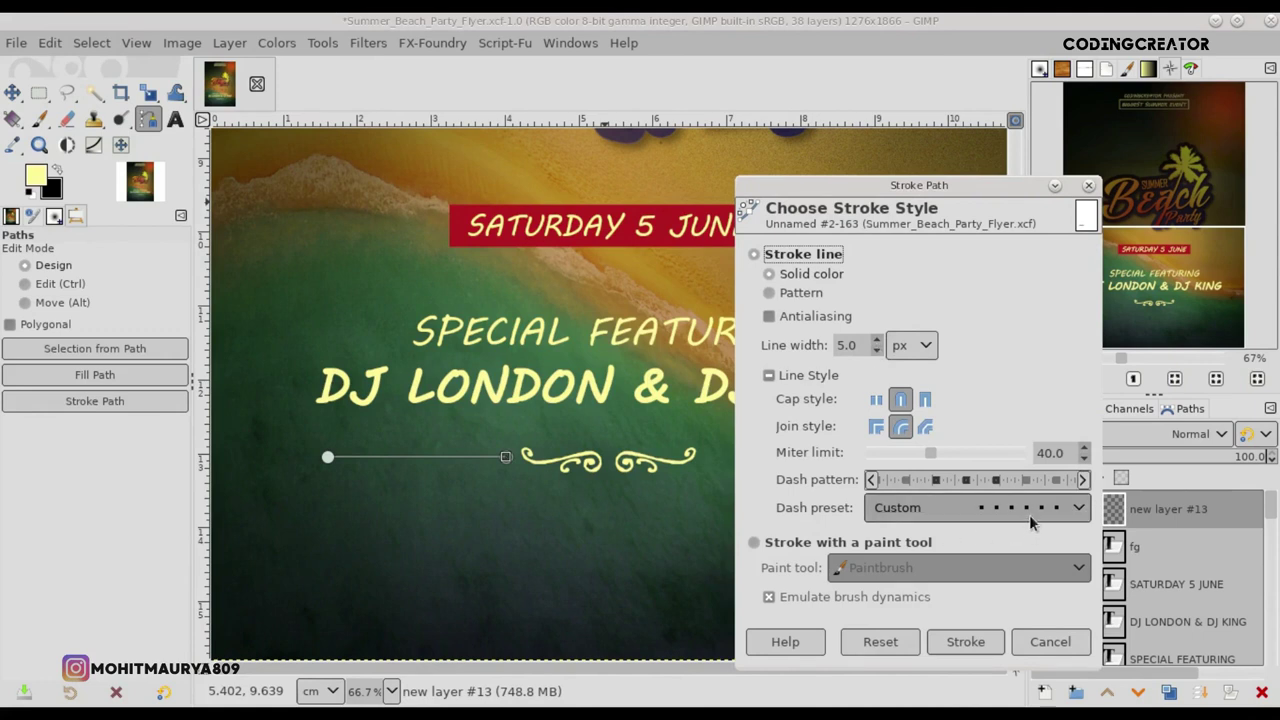
left_click(977, 507)
left_click(940, 520)
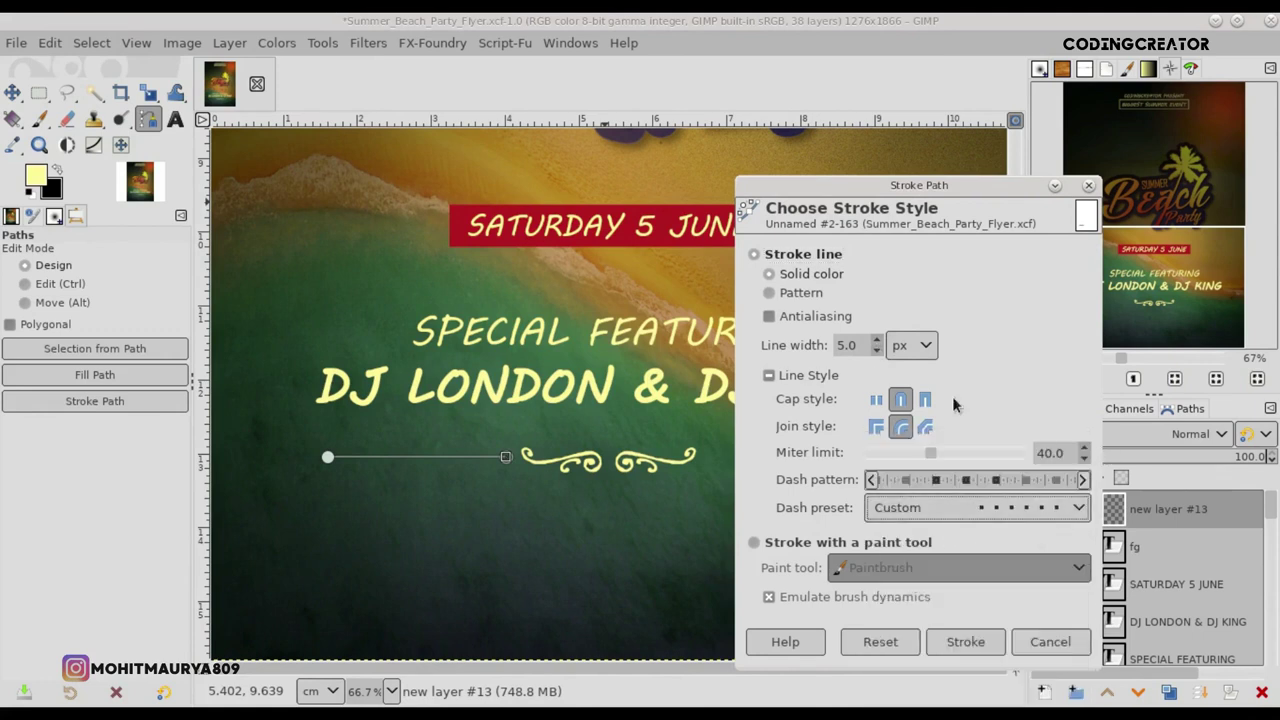
left_click(965, 641)
- Crop the dotted-line layer to its content and position it beside the ornament
key("m")
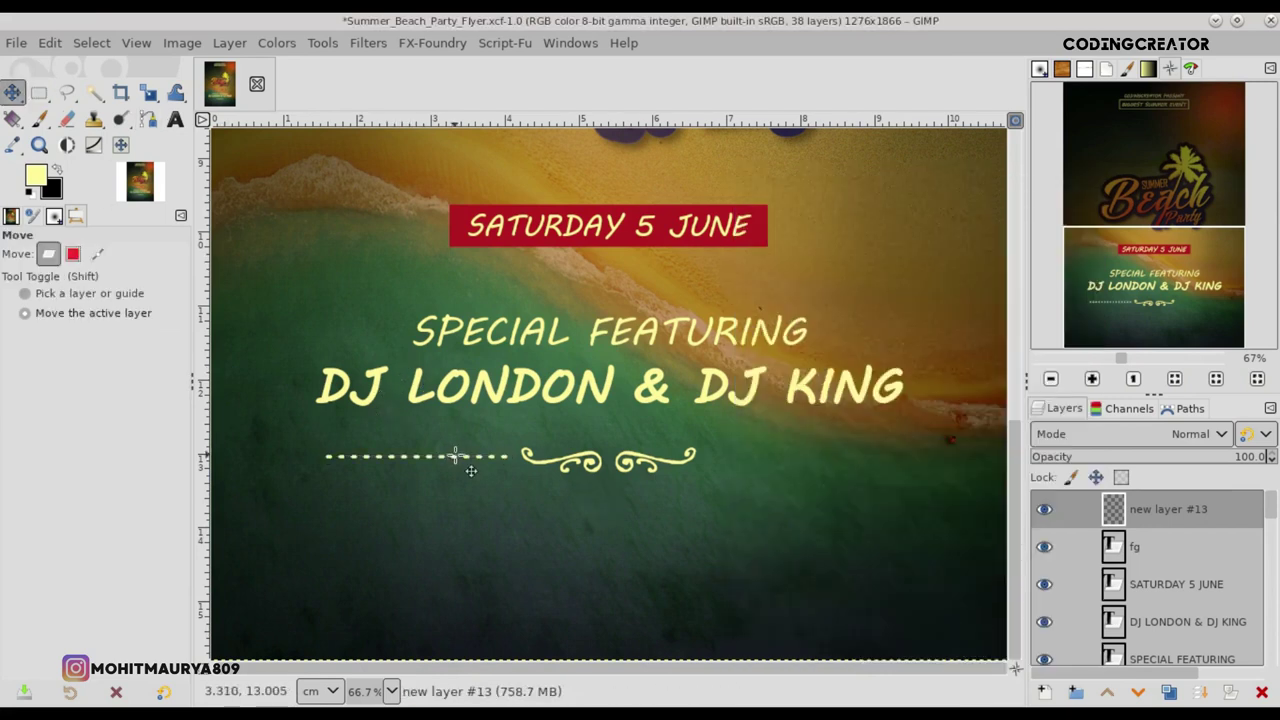
scroll(456, 456, "down", 1)
scroll(456, 456, "down", 1)
scroll(930, 463, "up", 2)
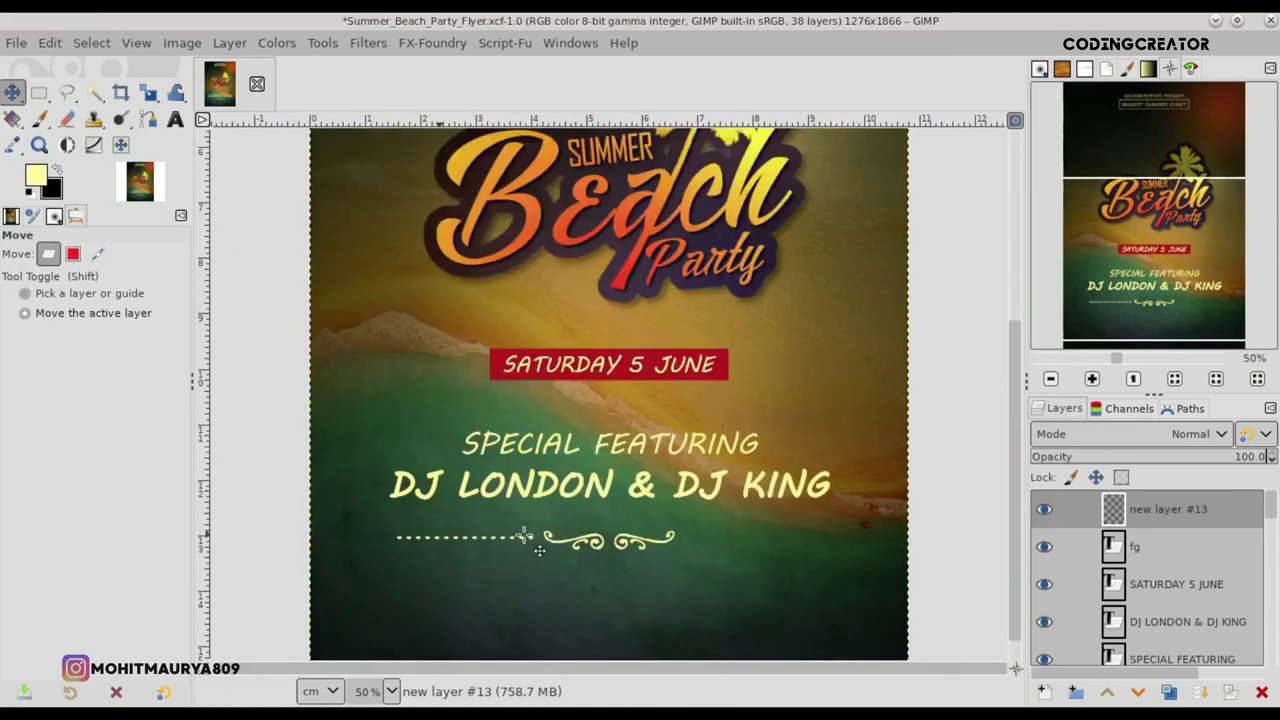
scroll(930, 463, "up", 1)
scroll(1015, 485, "down", 3)
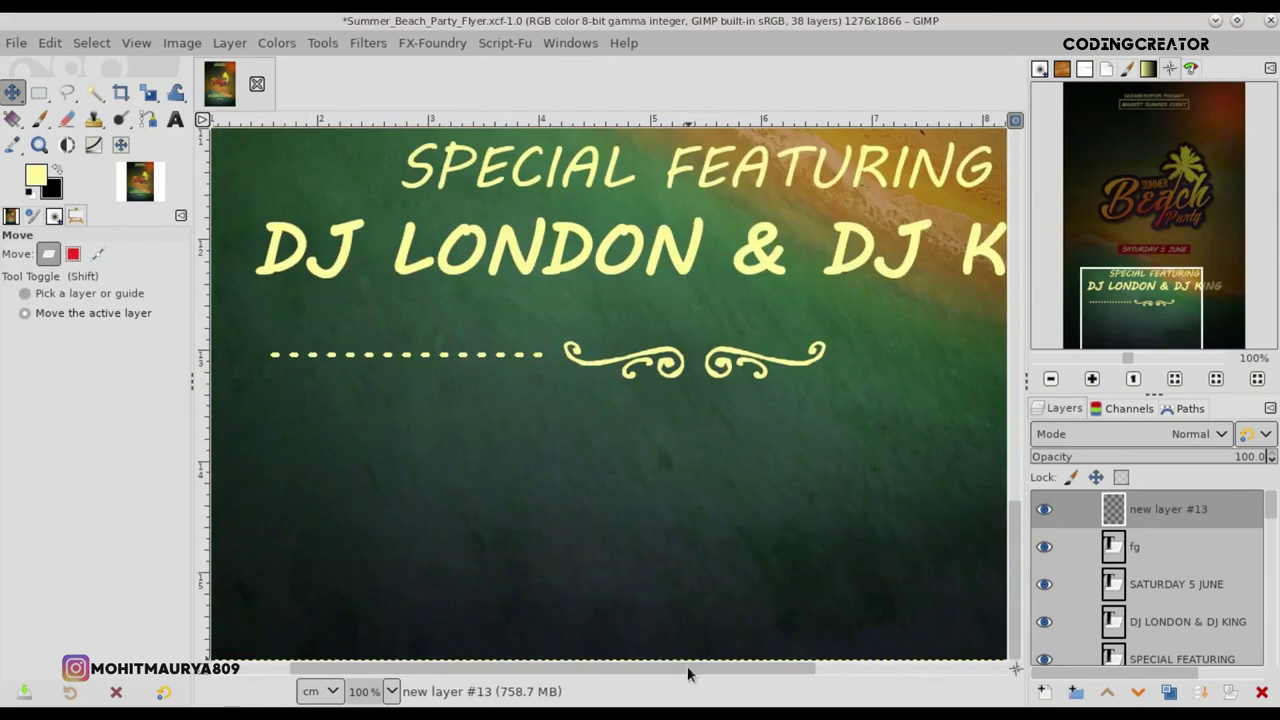
scroll(692, 668, "left", 2)
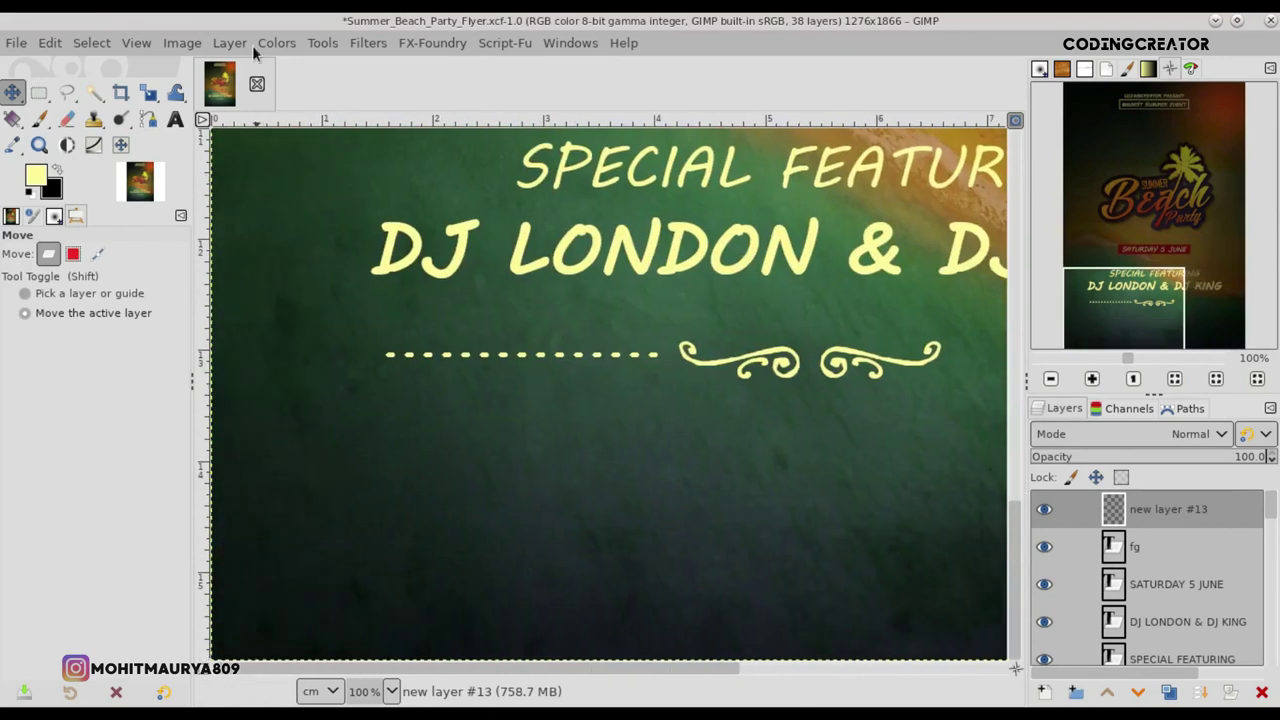
left_click(230, 43)
left_click(287, 427)
mouse_move(573, 360)
left_mouse_down()
mouse_move(587, 364)
mouse_move(574, 347)
left_mouse_up()
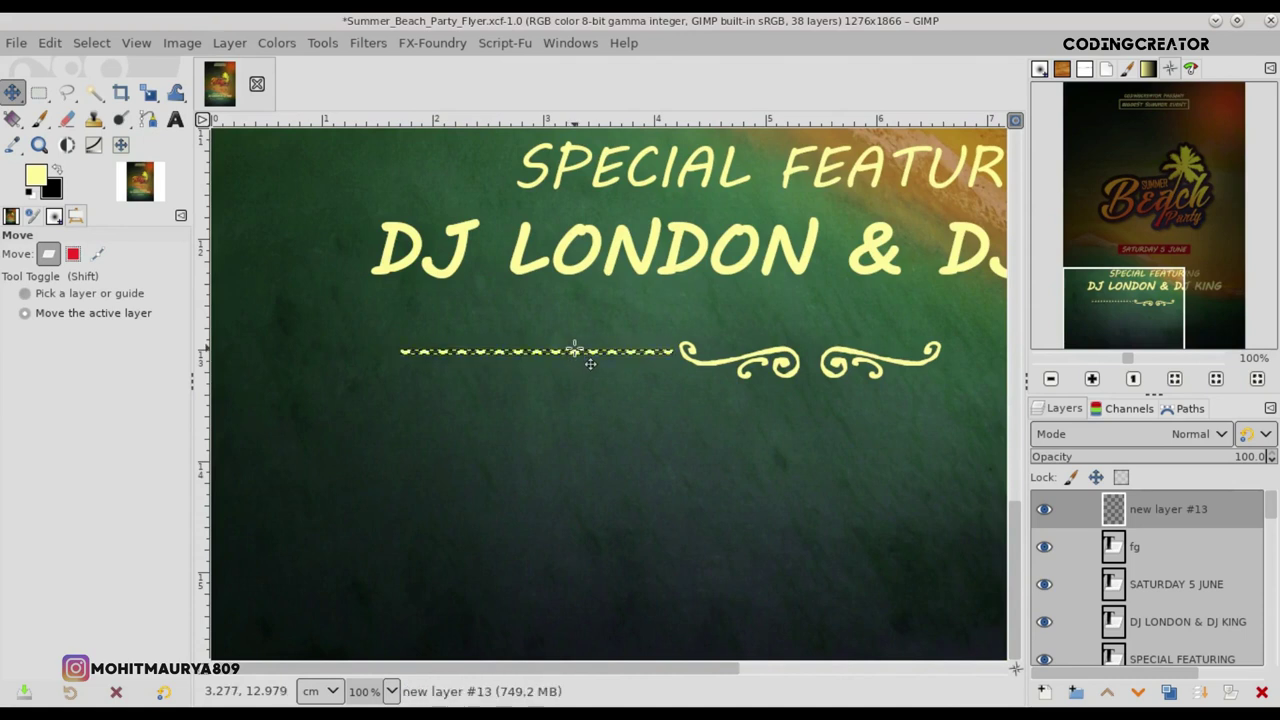
- Duplicate the dotted line and shift the copy to the ornament's right side
left_click(1150, 547)
left_click(1165, 509)
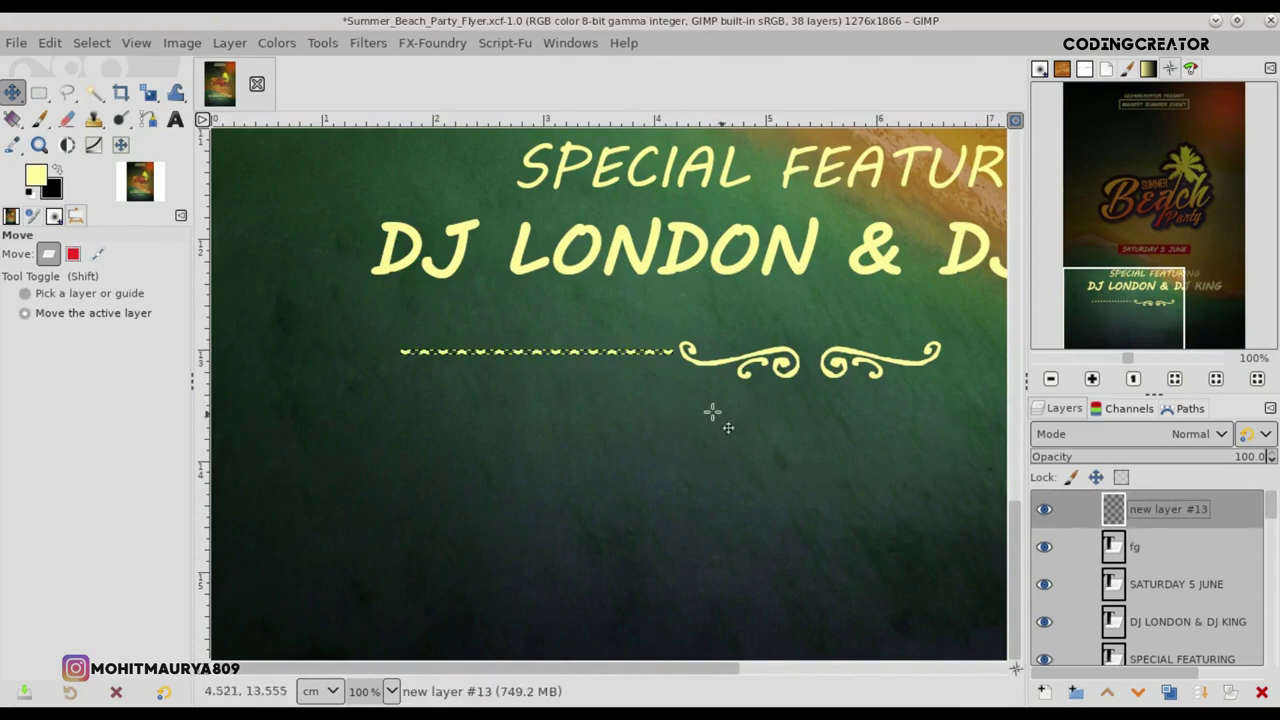
left_click(1169, 692)
left_click_drag(693, 670, 820, 670)
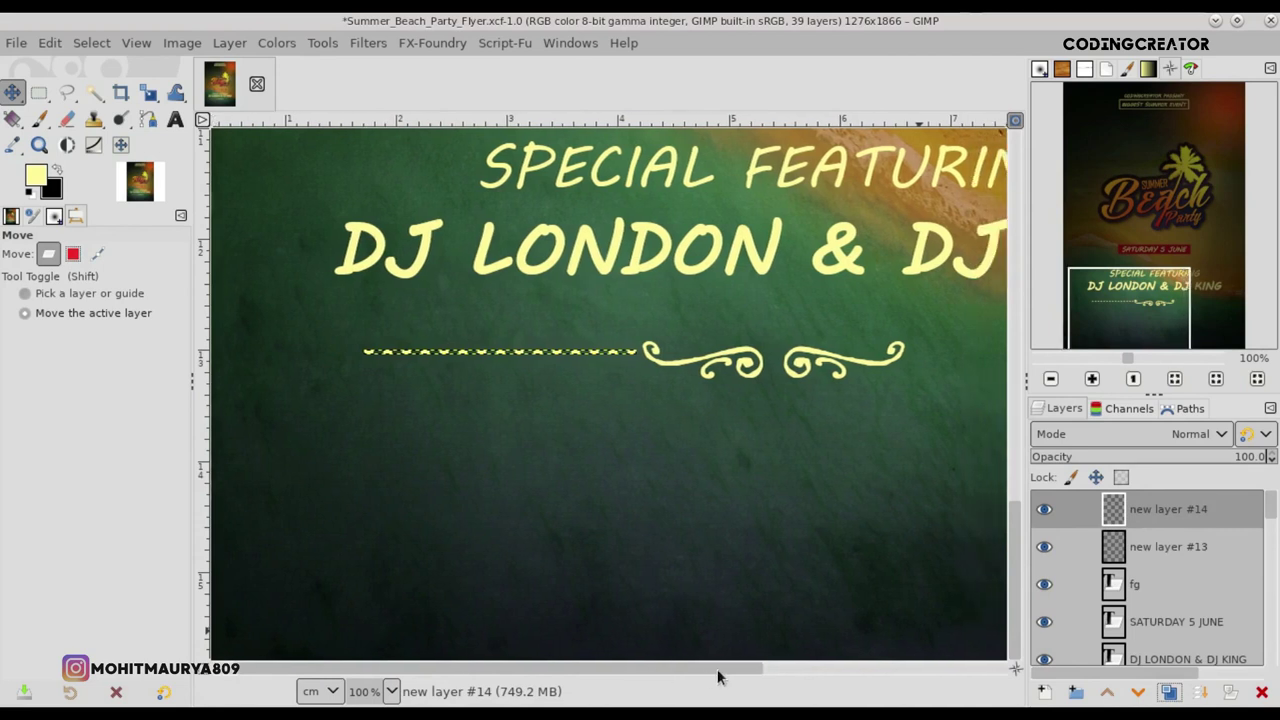
key("Right")
key("Right")
key("Right")
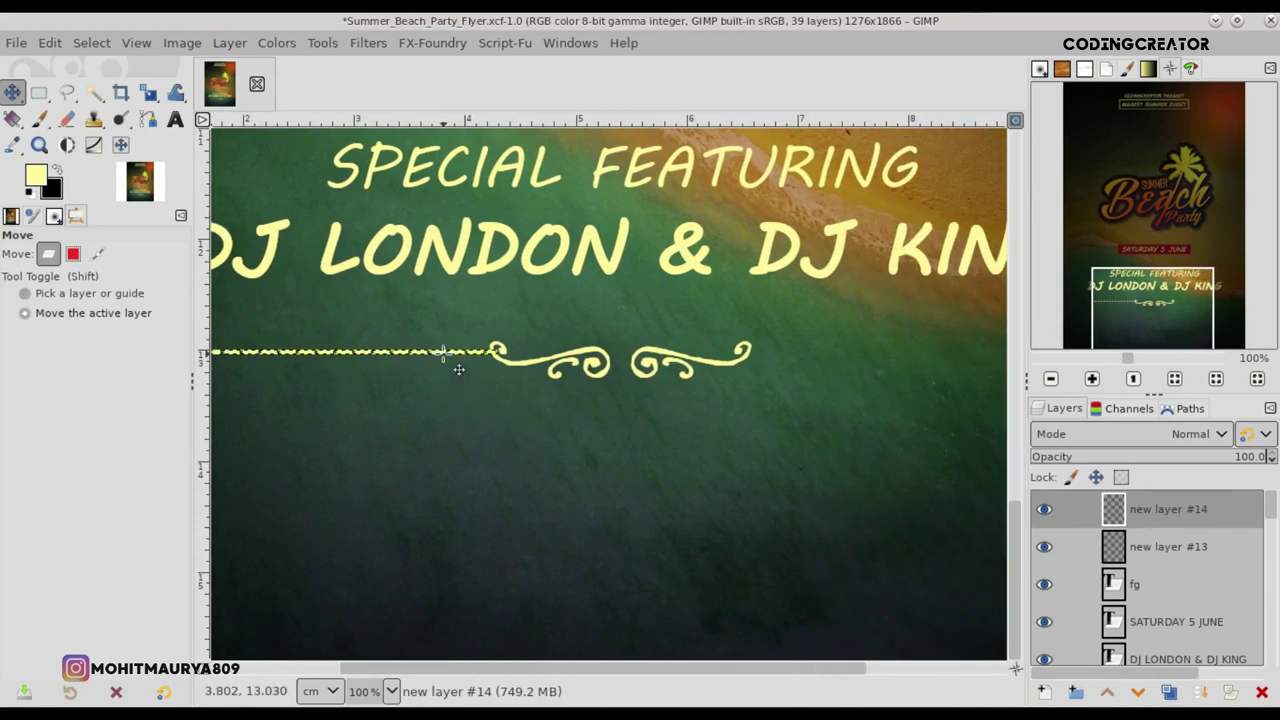
key("shift+Right")
key("shift+Right")
key("shift+Right")
key("shift+Right")
key("shift+Right")
key("shift+Right")
key("shift+Right")
key("shift+Right")
key("shift+Right")
key("shift+Right")
key("shift+Right")
key("shift+Right")
key("shift+Right")
key("shift+Right")
- Review the layer stack and select new layer #14 for the next text
scroll(458, 369, "down", 2, "ctrl")
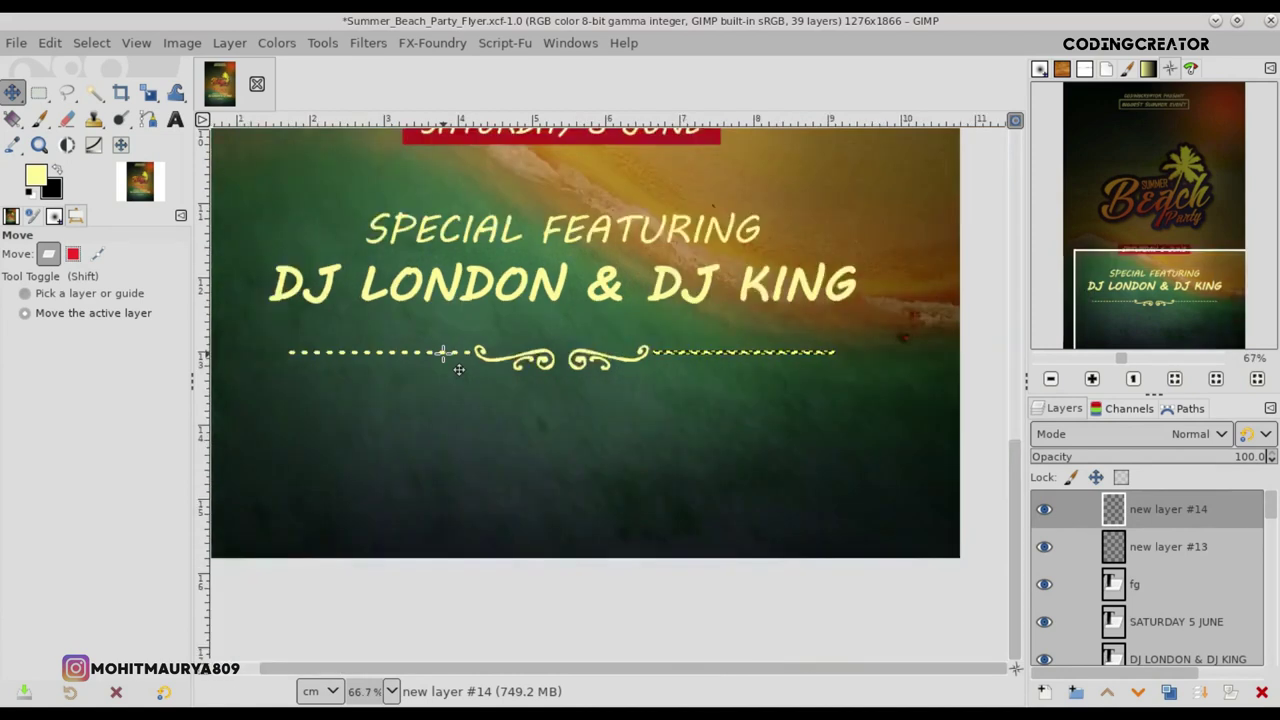
scroll(443, 357, "down", 1, "ctrl")
scroll(477, 360, "down", 1, "ctrl")
left_click(1100, 547)
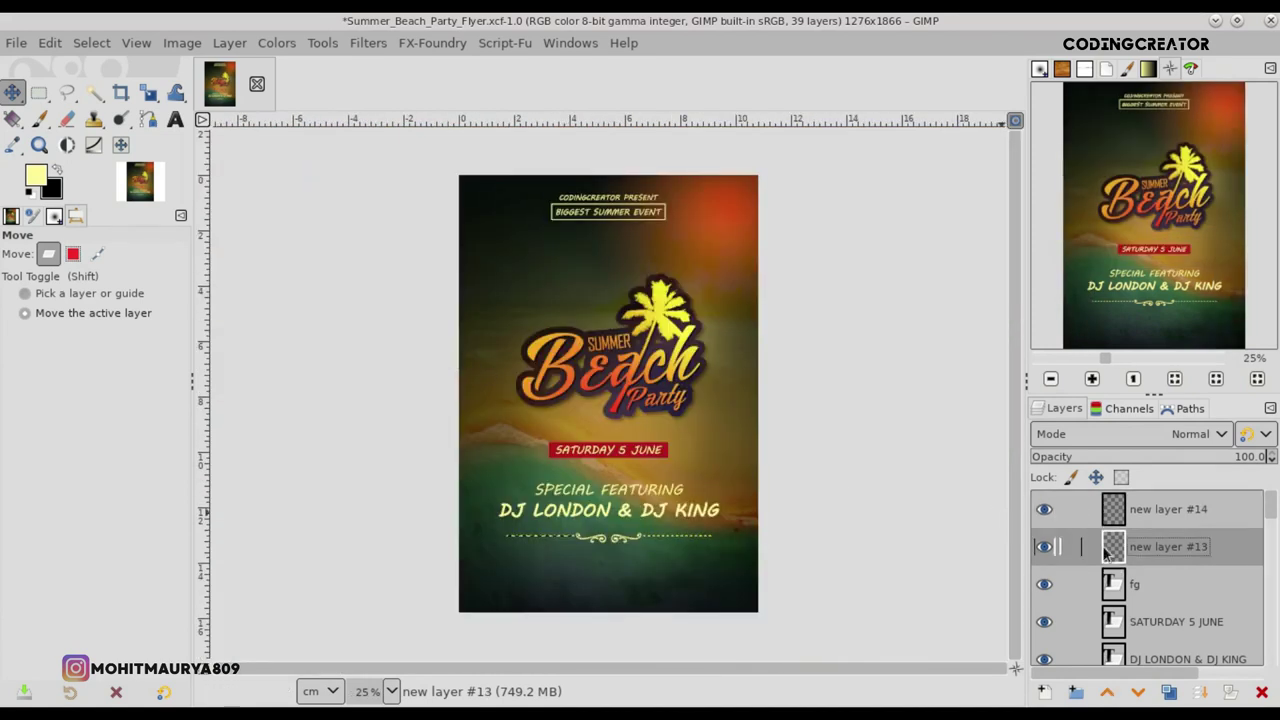
left_click(1113, 590)
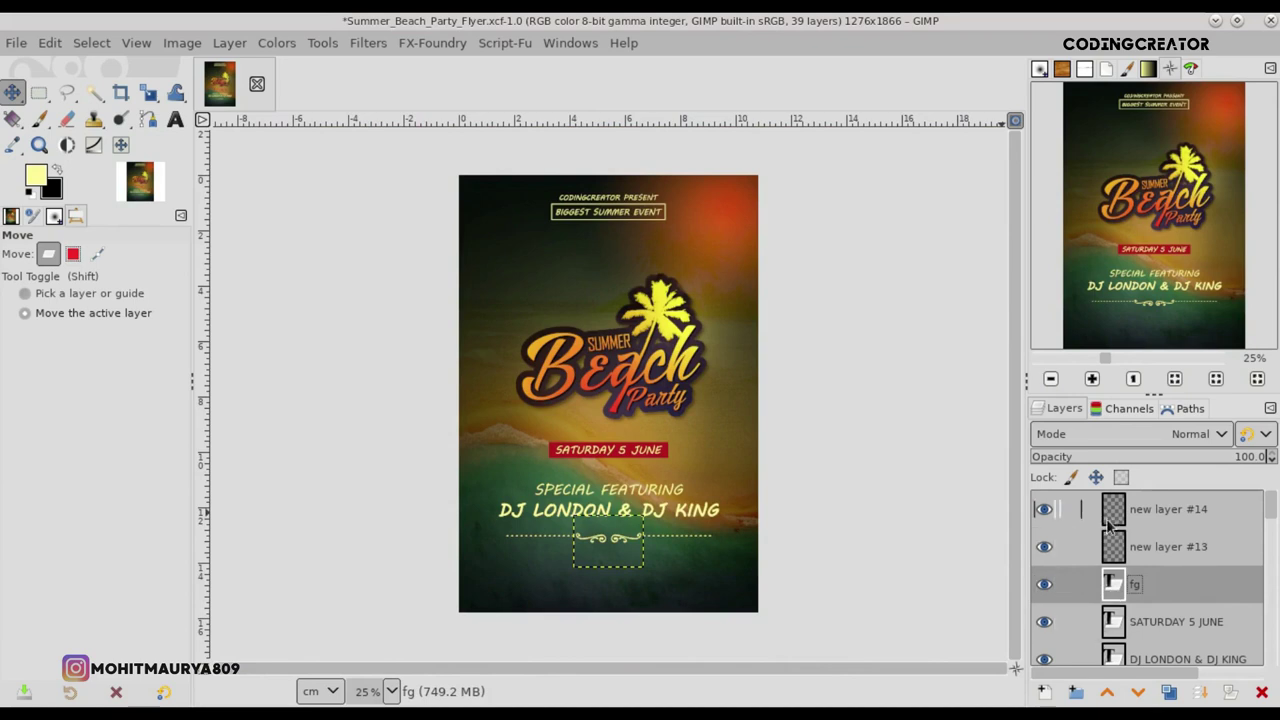
scroll(986, 294, "up", 1, "ctrl")
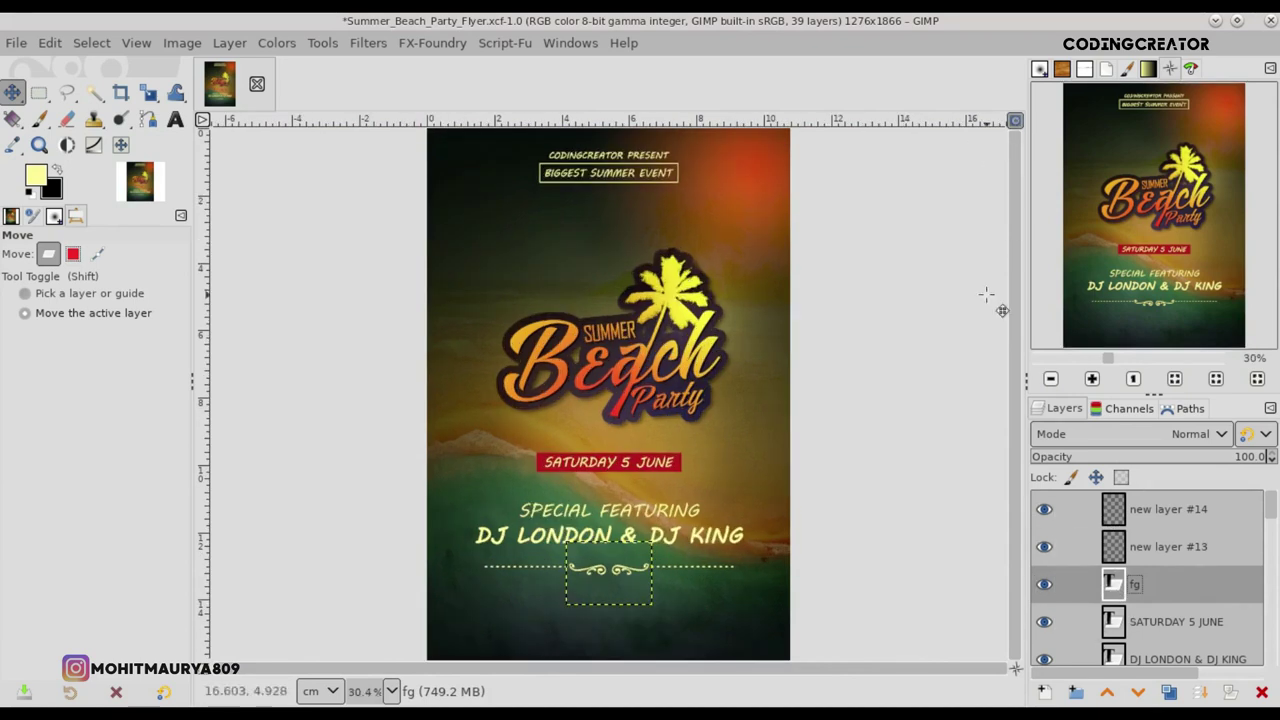
left_click(1106, 514)
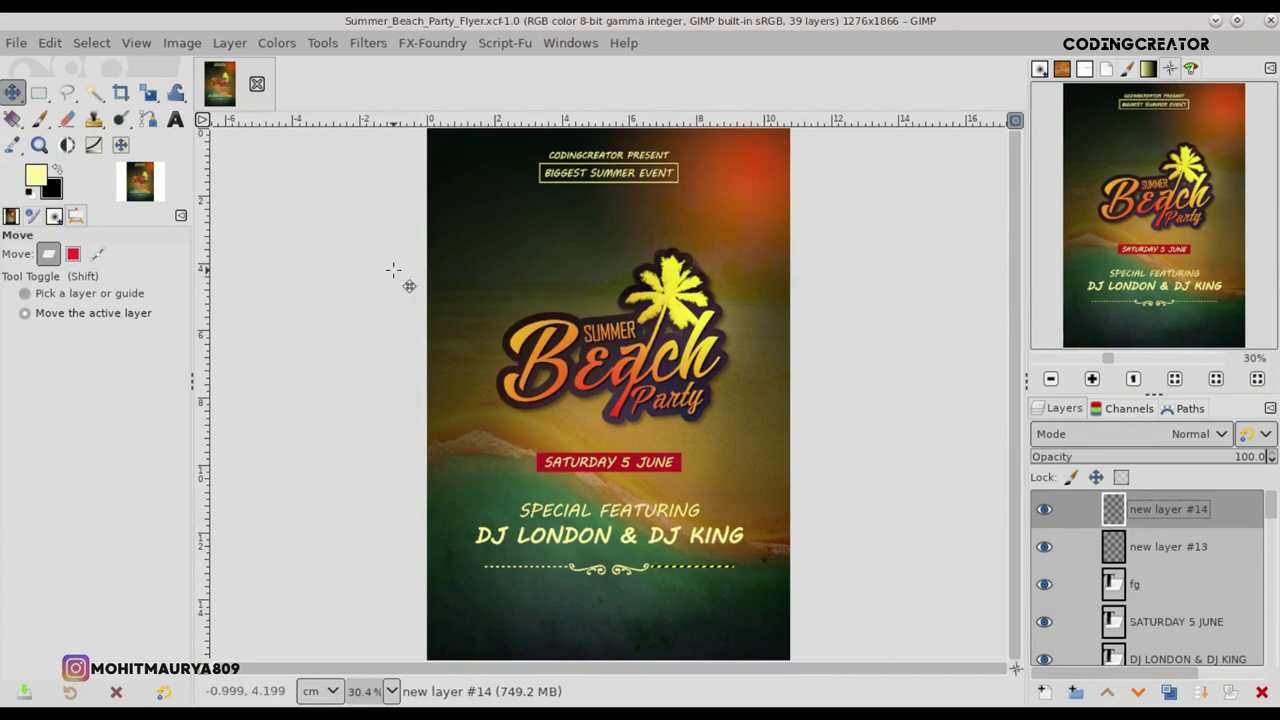
- Paste the 'DOORS OPEN 8PM | ENTRY12$ | FREE MUSIC | FREE PARKING' line below the divider
left_click(175, 119)
left_click(590, 554)
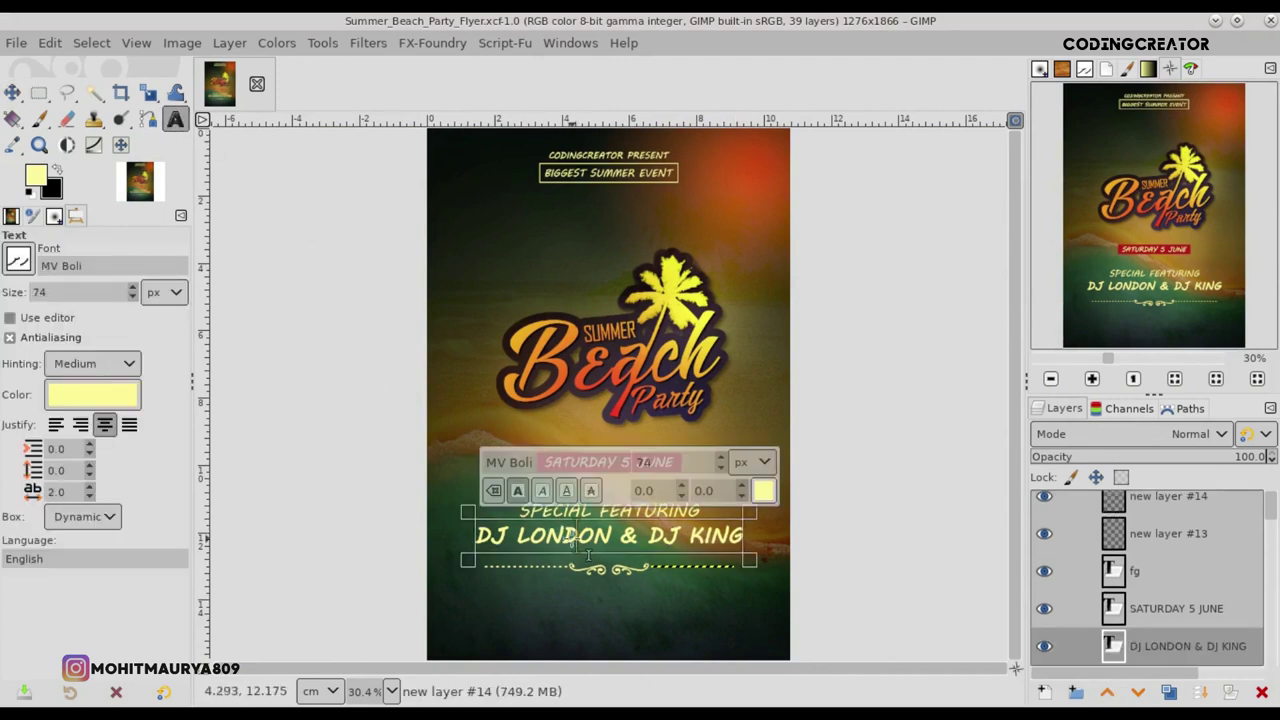
left_click(476, 582)
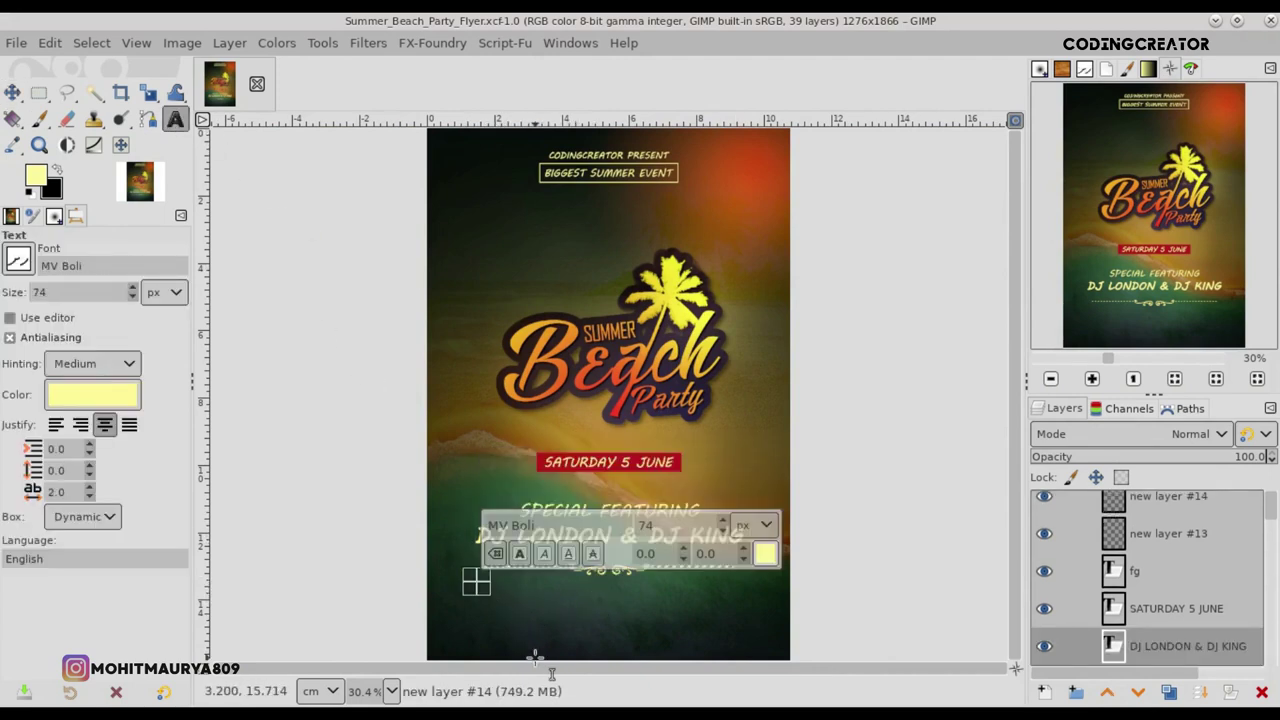
key("ctrl+v")
scroll(135, 300, "down", 6)
scroll(135, 300, "down", 20)
scroll(135, 300, "down", 16)
scroll(135, 291, "up", 3)
- Select the top empty layer and bring the flyer's lower part into view
left_click(12, 93)
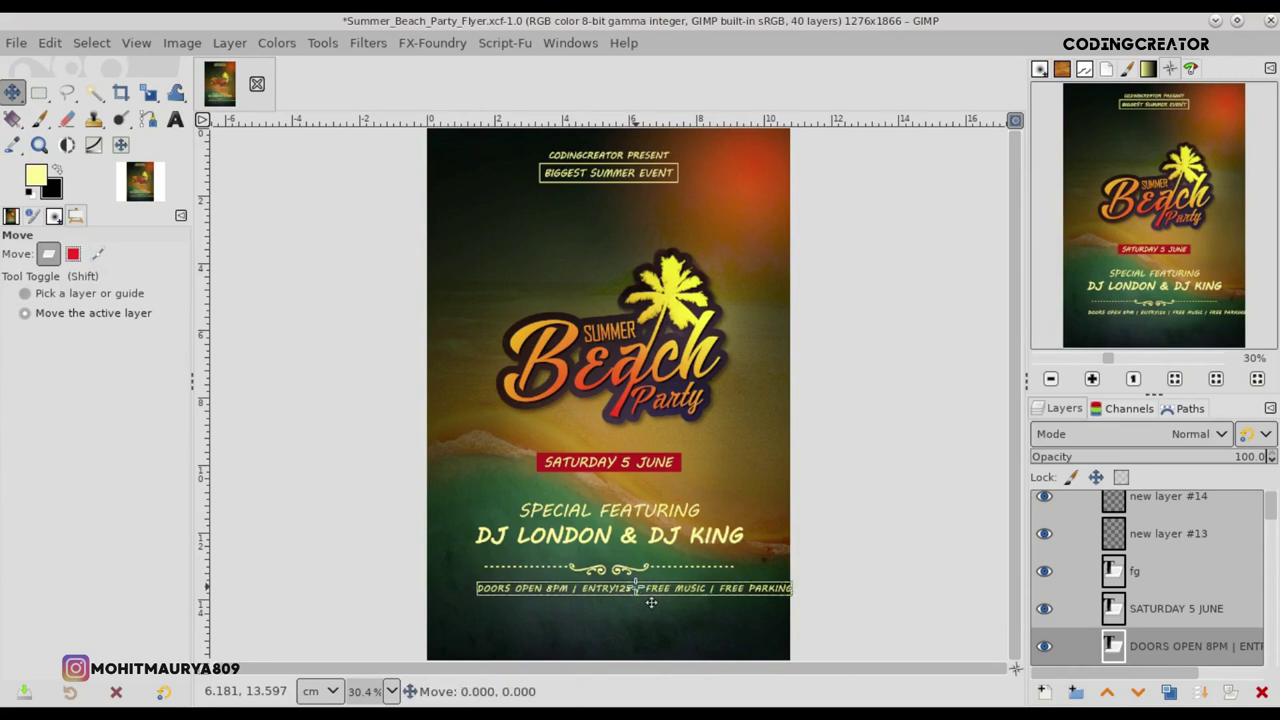
scroll(623, 600, "up", 4, "ctrl")
left_click(623, 600)
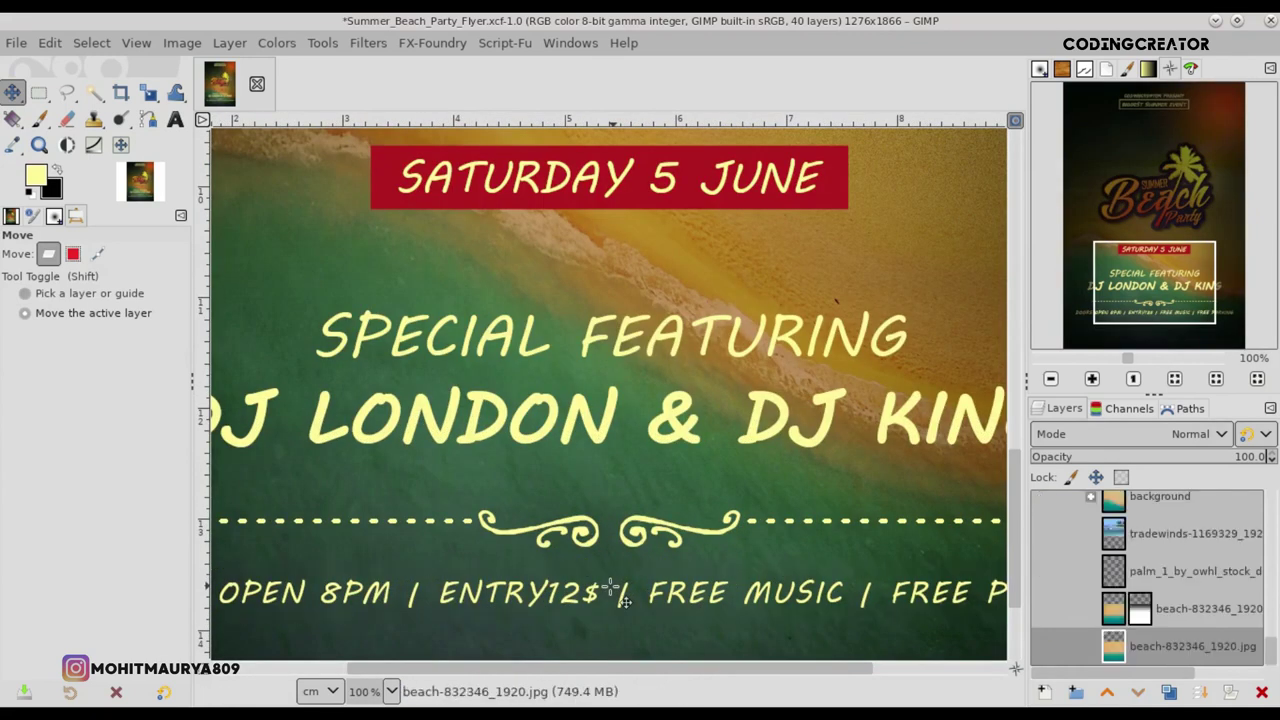
left_click_drag(1276, 655, 1272, 484)
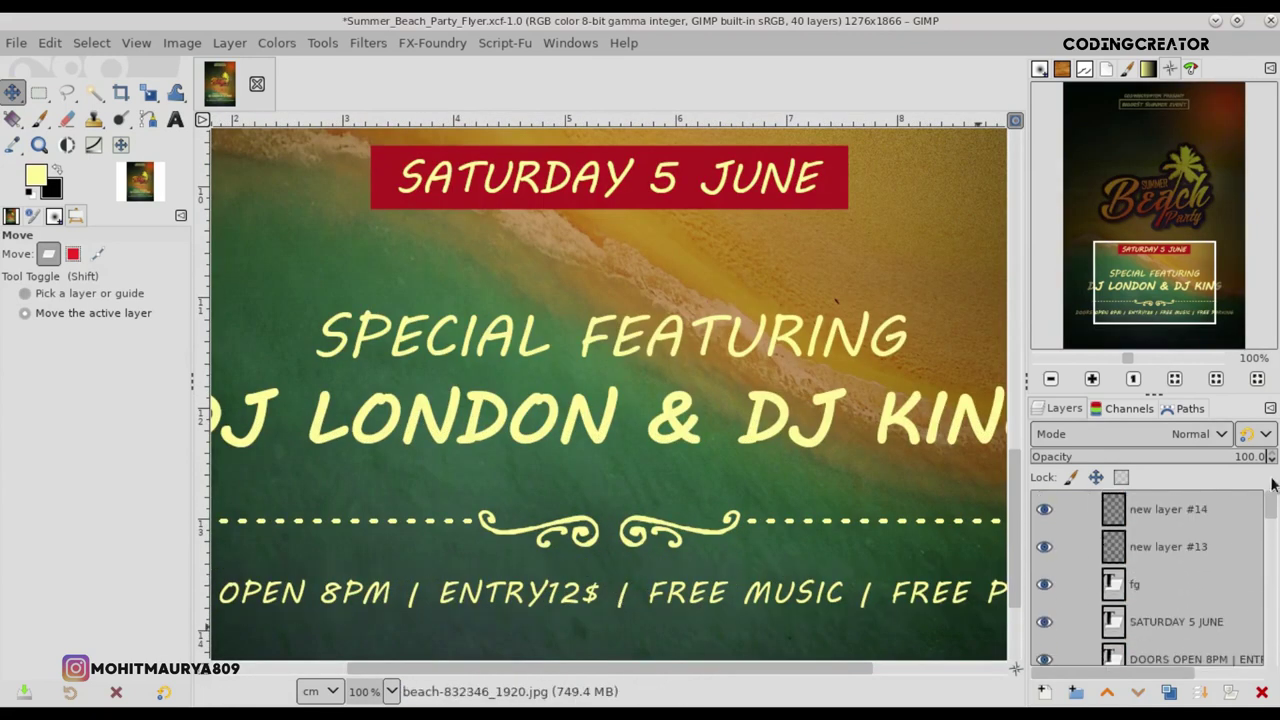
left_click(1117, 510)
scroll(604, 640, "down", 2)
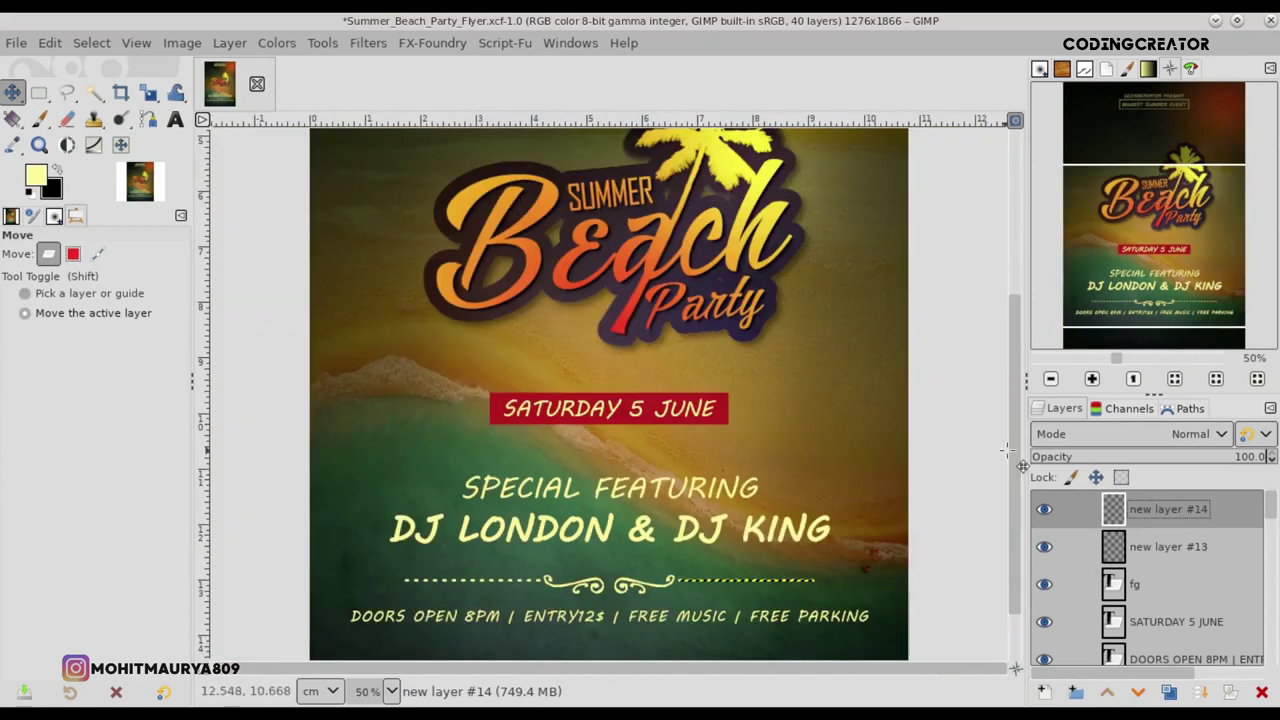
left_click_drag(1016, 466, 1016, 603)
- Set the info line's letter spacing to 1.0 and centre it under the divider
key("t")
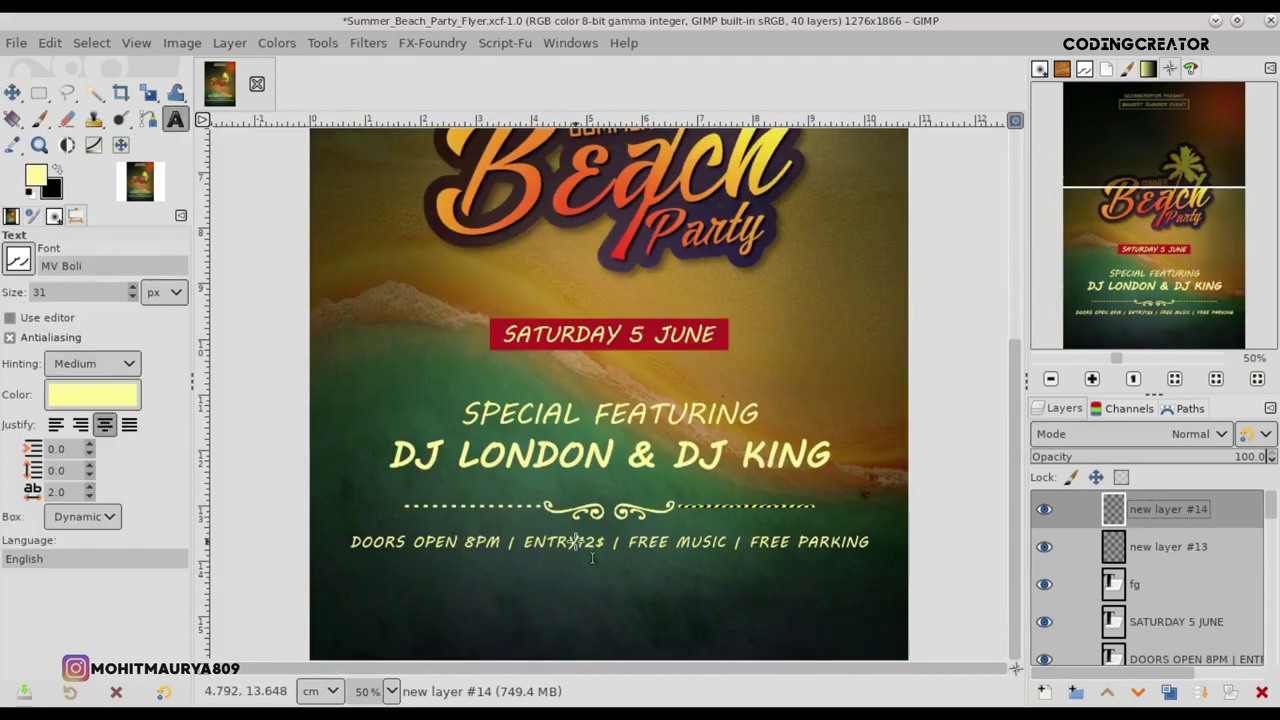
left_click(600, 556)
left_click(790, 545)
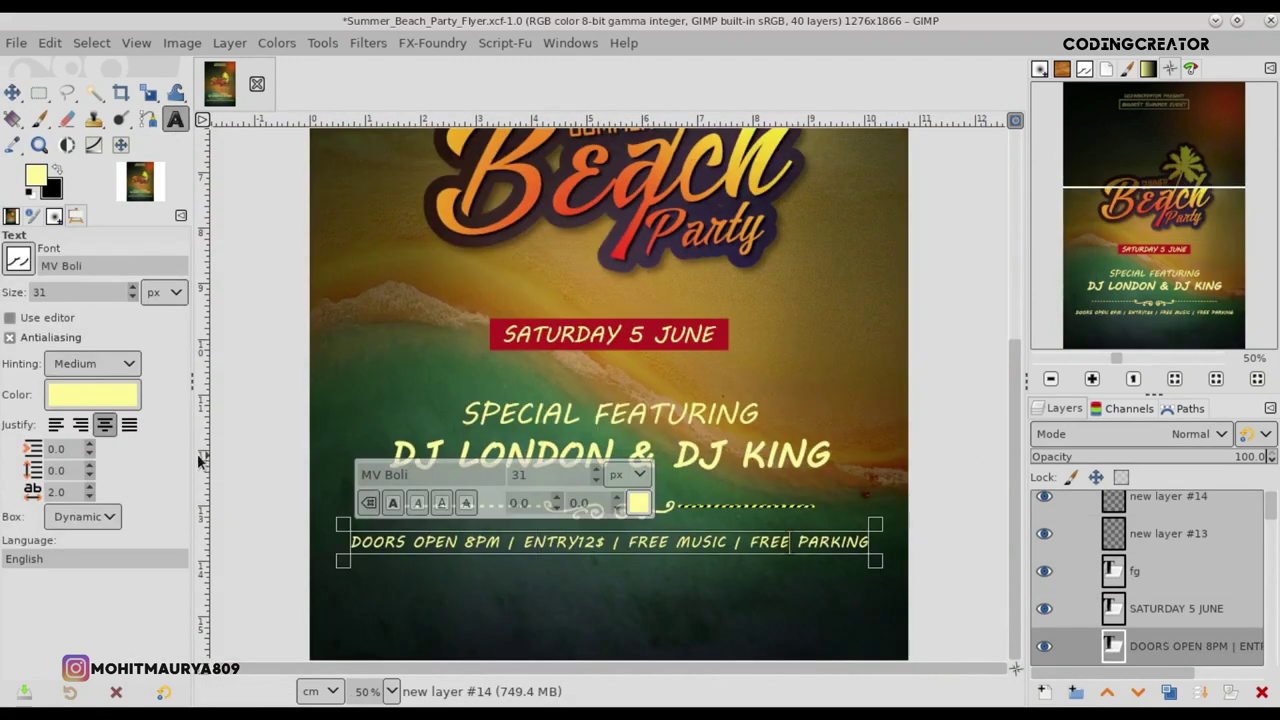
left_click(89, 497)
left_click(89, 497)
left_click(89, 486)
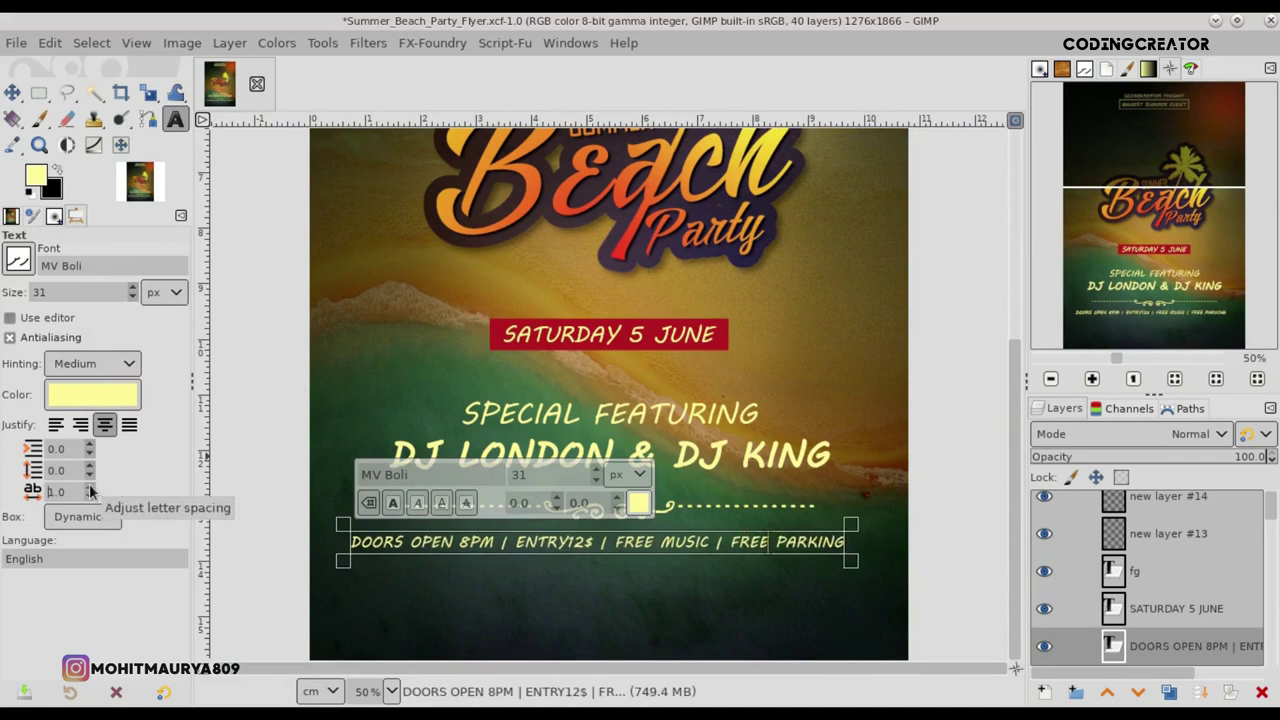
left_click(12, 92)
mouse_move(576, 550)
left_mouse_down()
mouse_move(602, 560)
mouse_move(612, 548)
left_mouse_up()
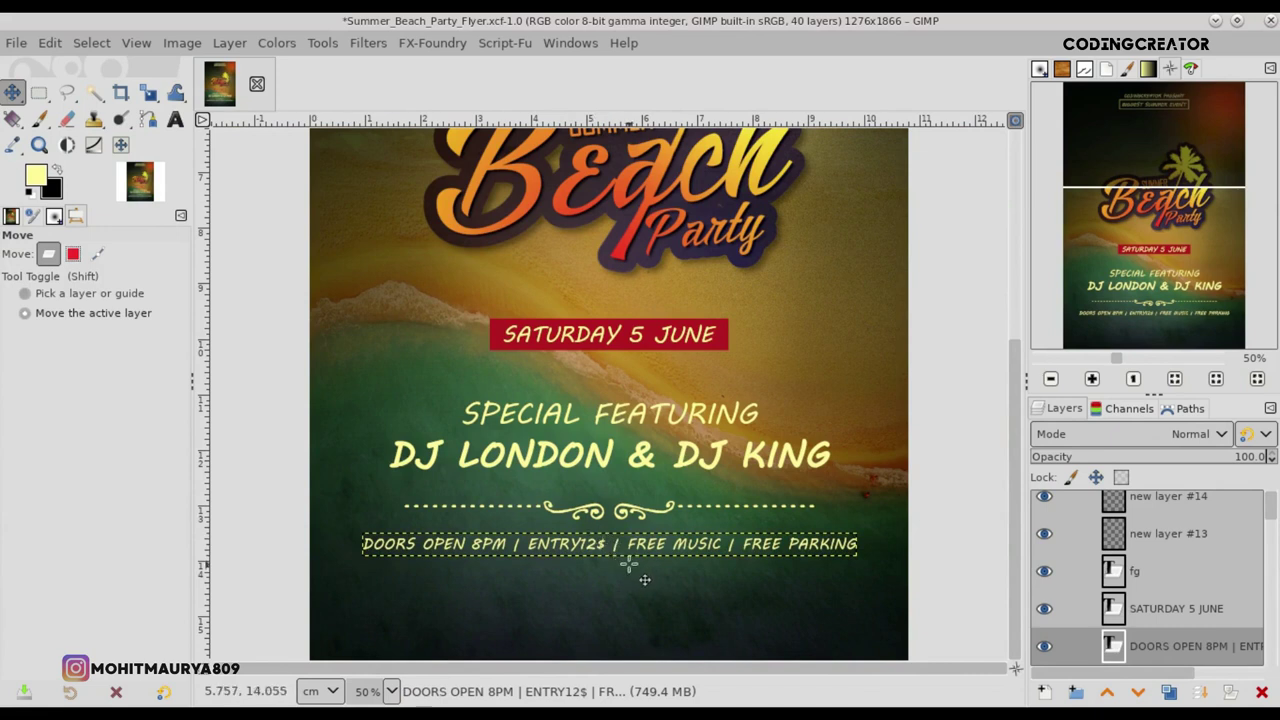
key("minus")
key("minus")
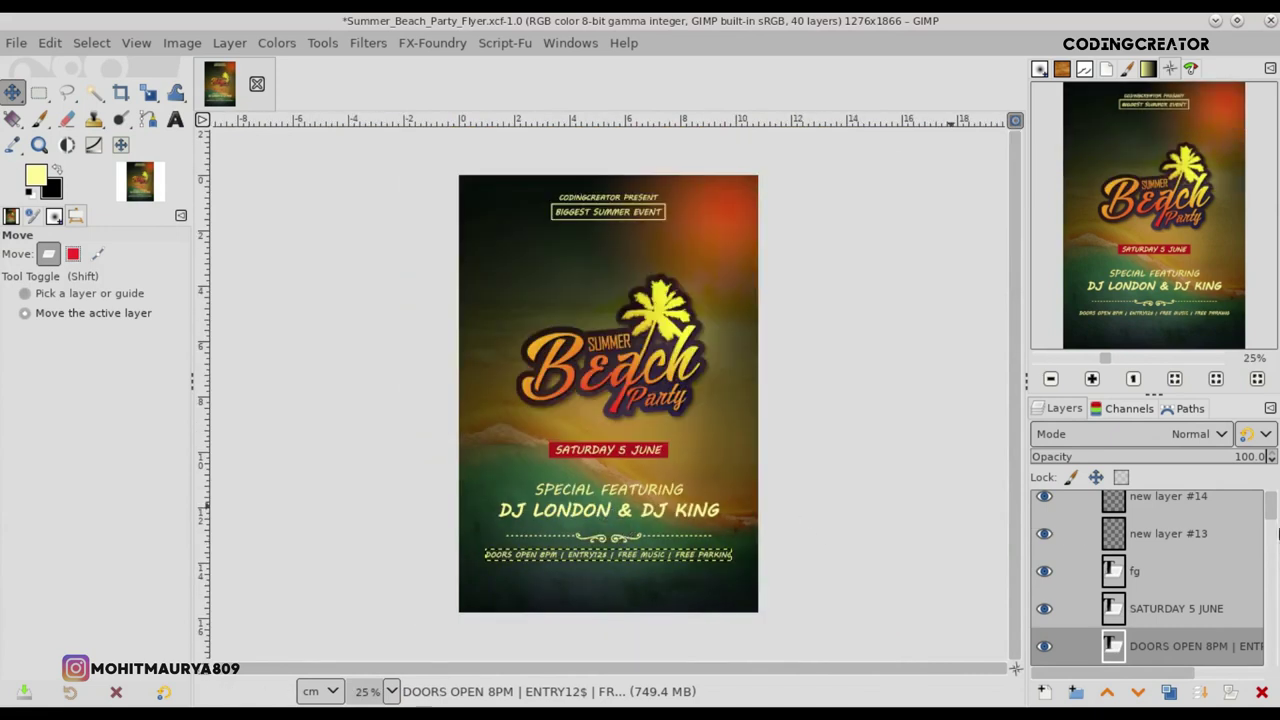
scroll(1274, 515, "up", 1)
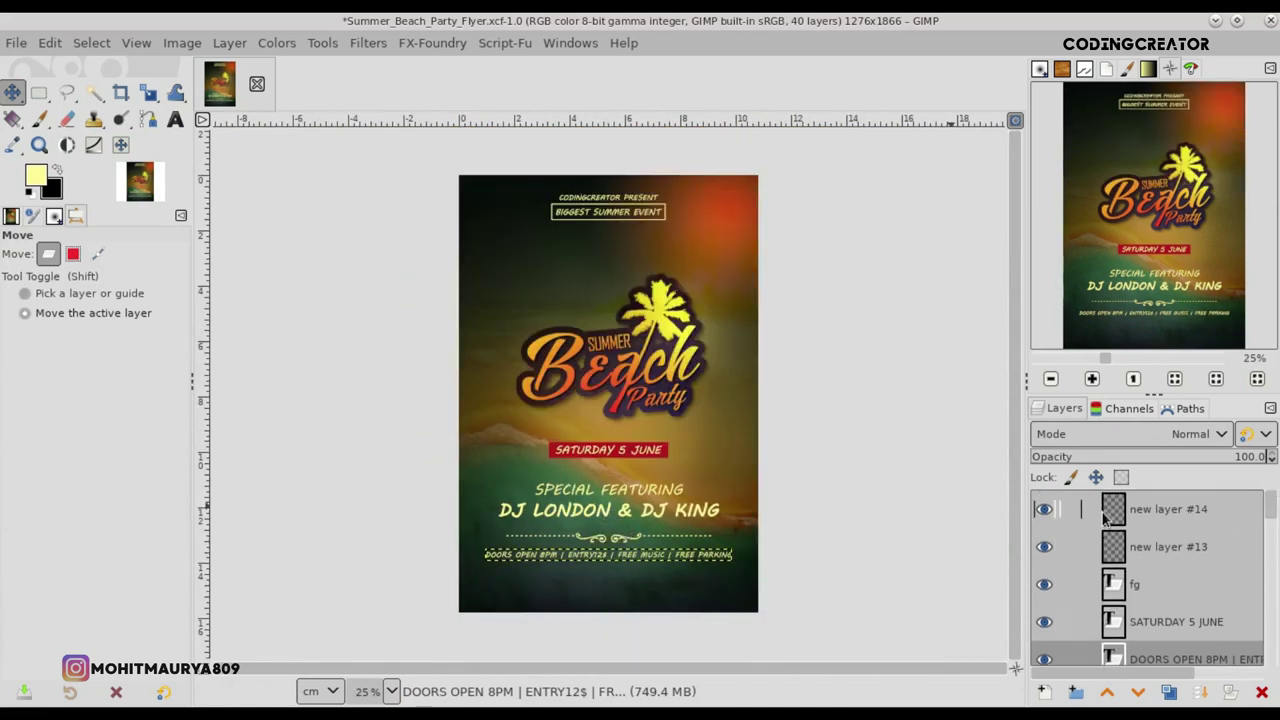
left_click(1104, 515)
left_click(175, 119)
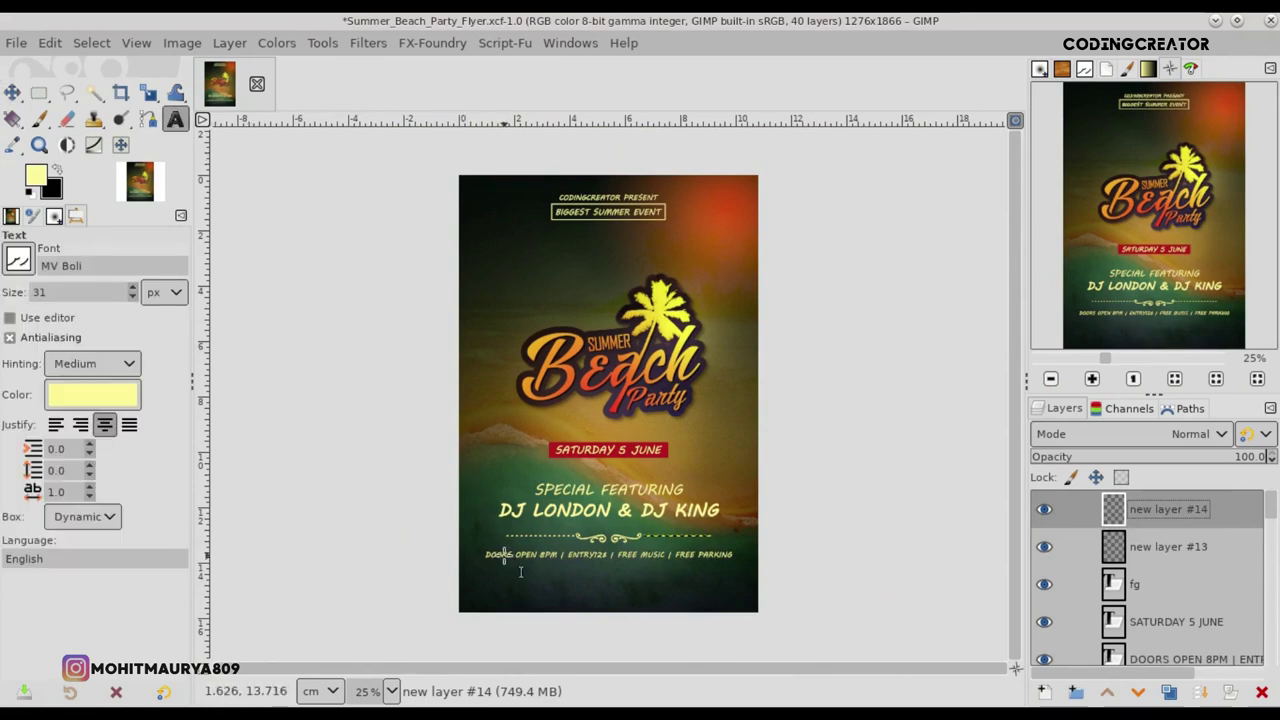
left_click(504, 556)
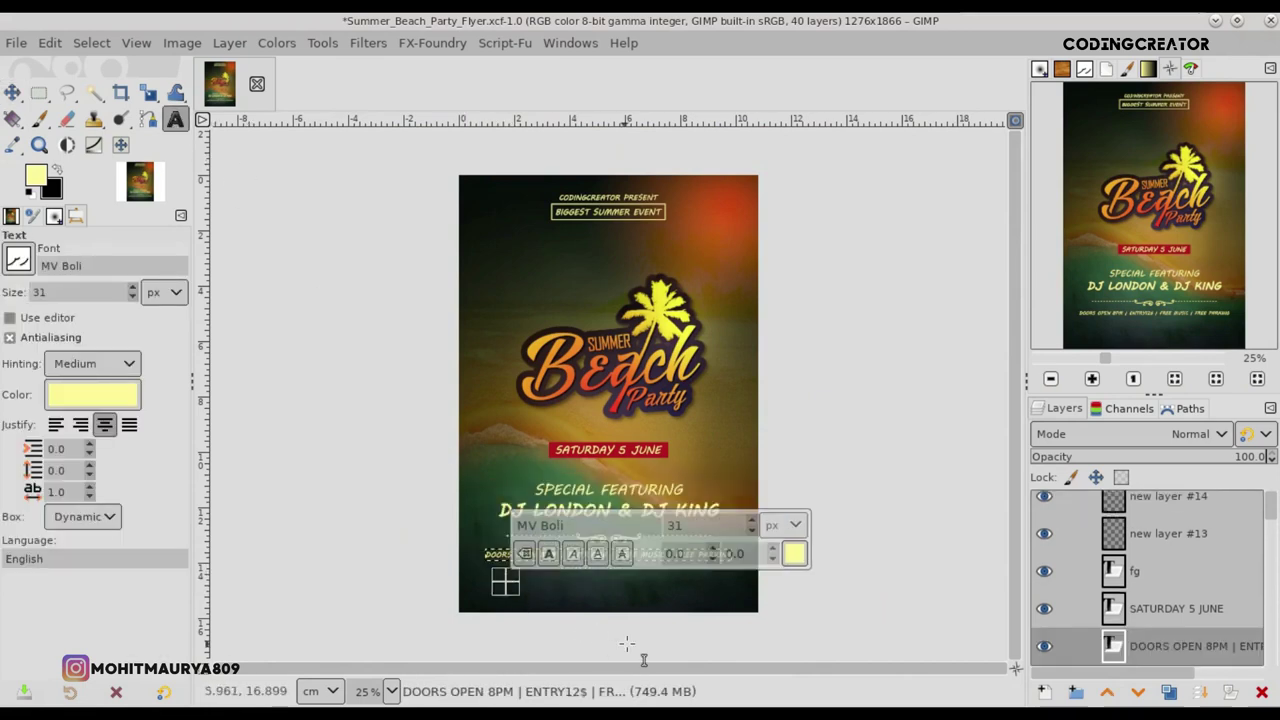
key("ctrl+v")
left_click(12, 92)
left_click_drag(635, 608, 641, 582)
scroll(635, 587, "up", 2)
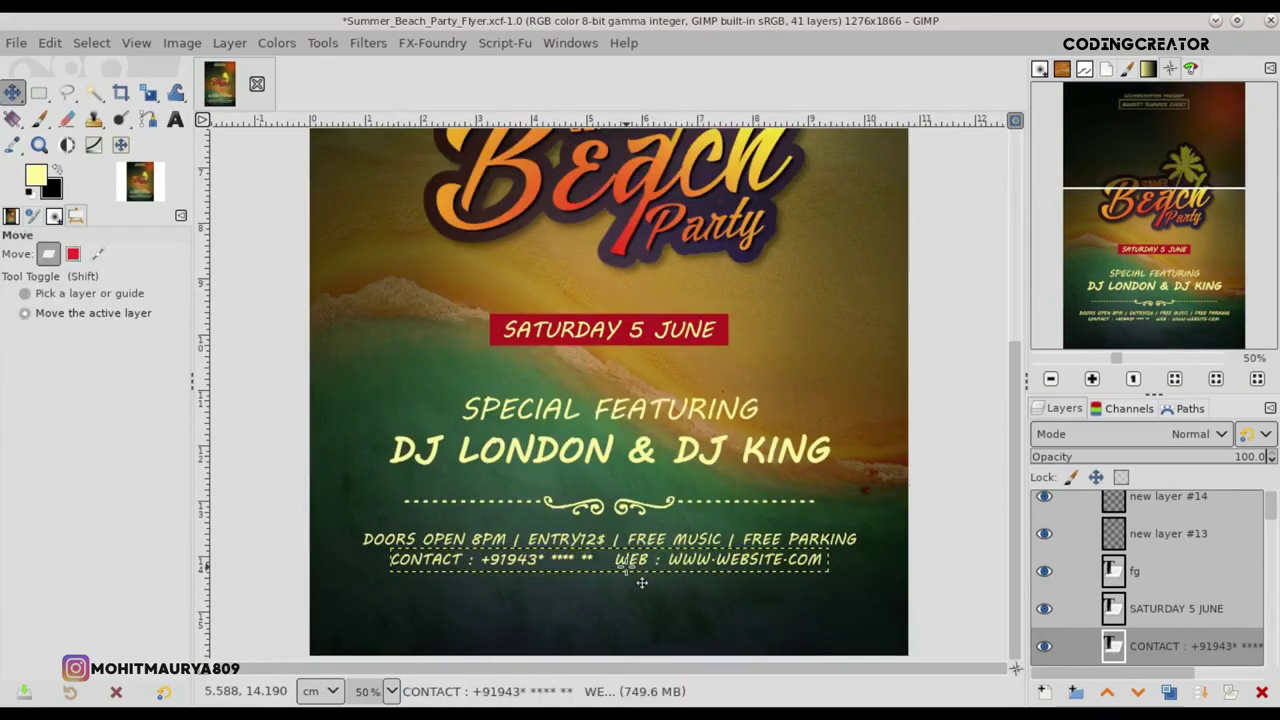
scroll(641, 582, "down", 2)
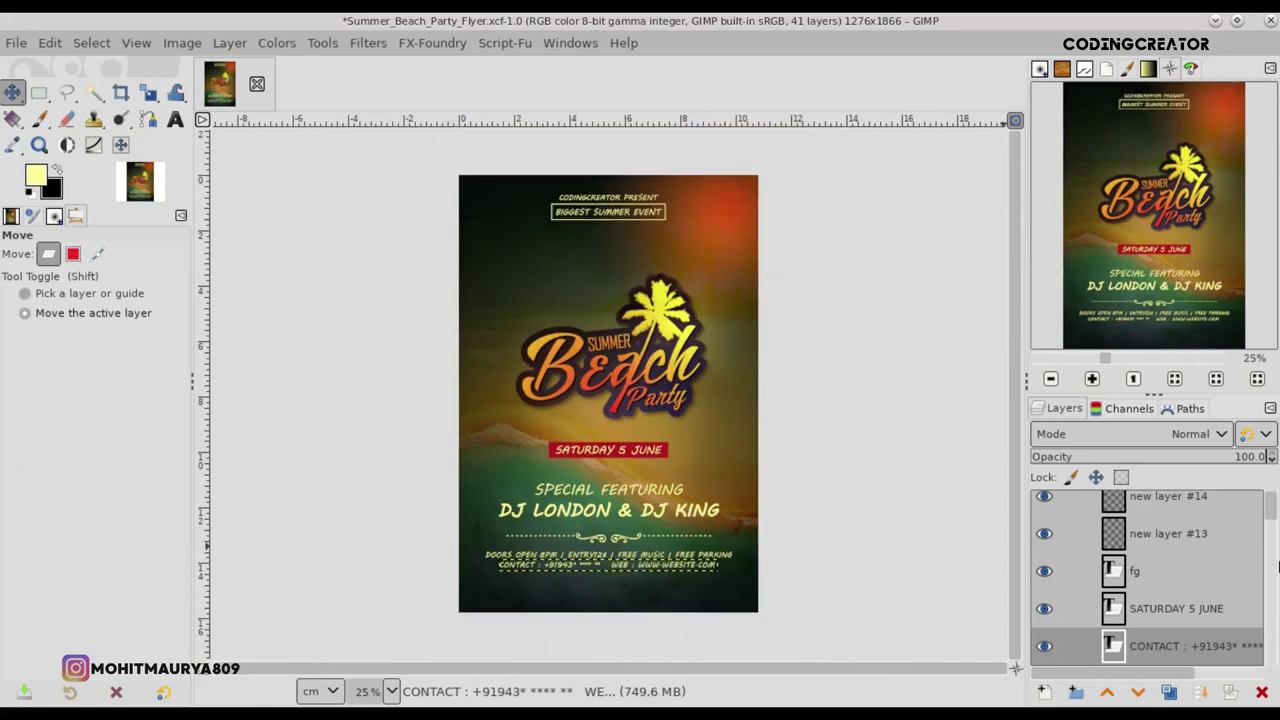
scroll(1268, 498, "down", 3)
scroll(1276, 514, "up", 3)
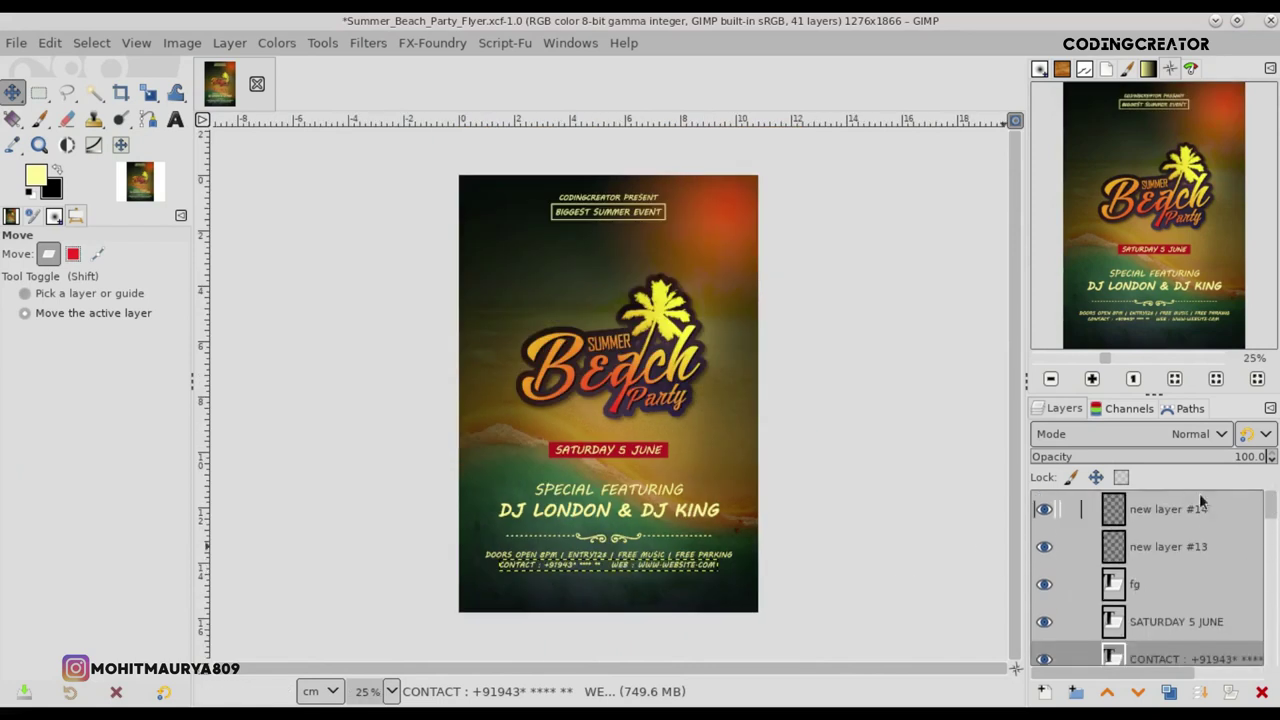
left_click(1103, 515)
- Paste the location address as a new text line and move it under the contact line
left_click(175, 119)
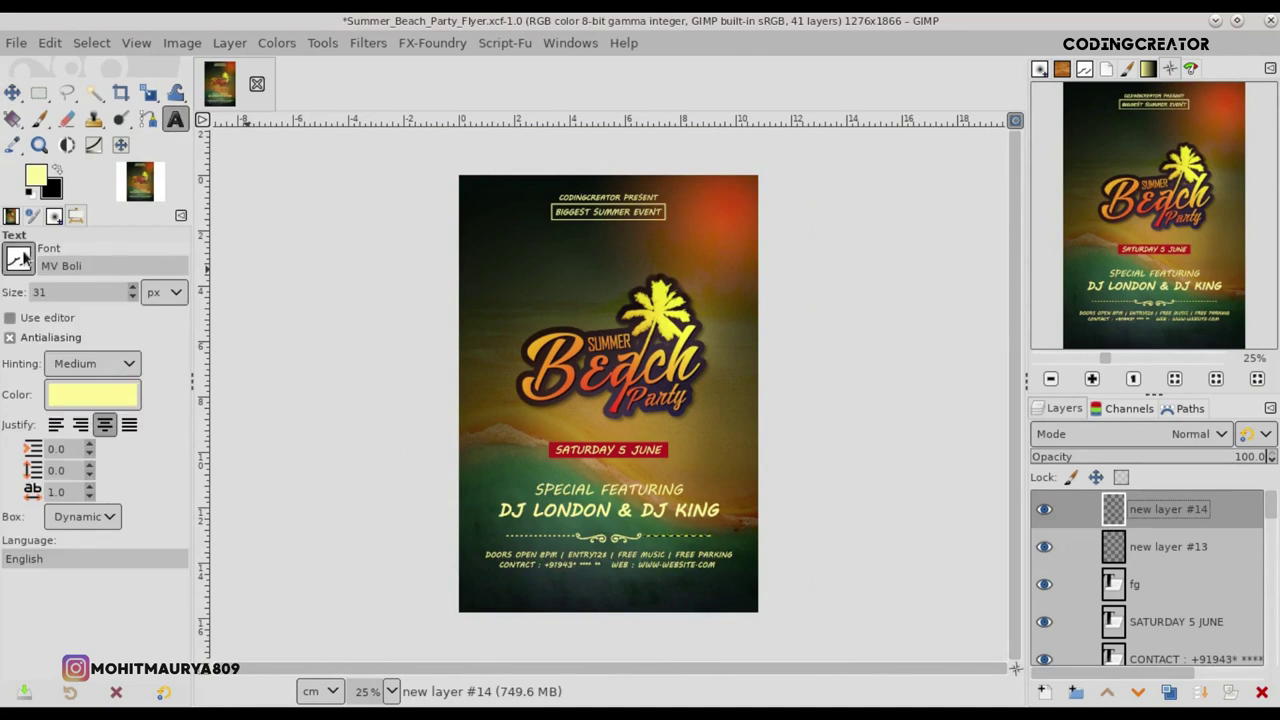
left_click(515, 570)
key("ctrl+v")
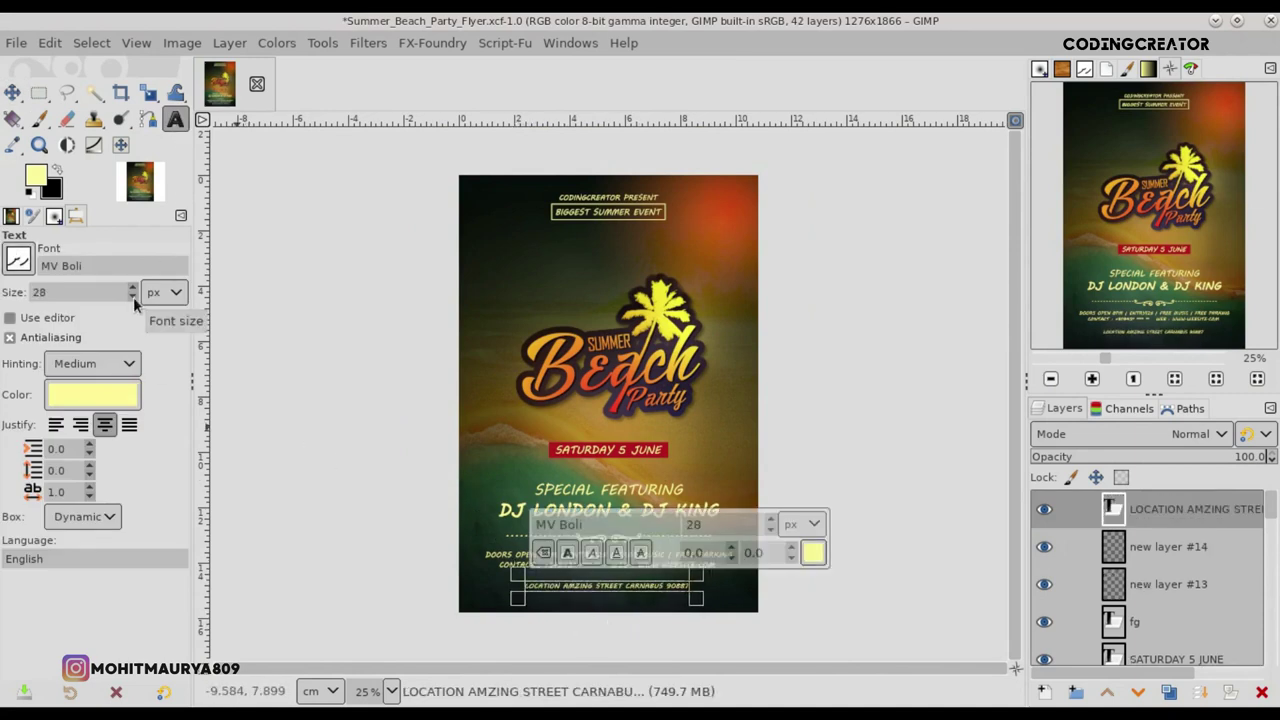
left_click(12, 92)
mouse_move(614, 586)
left_mouse_down()
mouse_move(628, 578)
mouse_move(637, 594)
left_mouse_up()
scroll(637, 591, "up", 2)
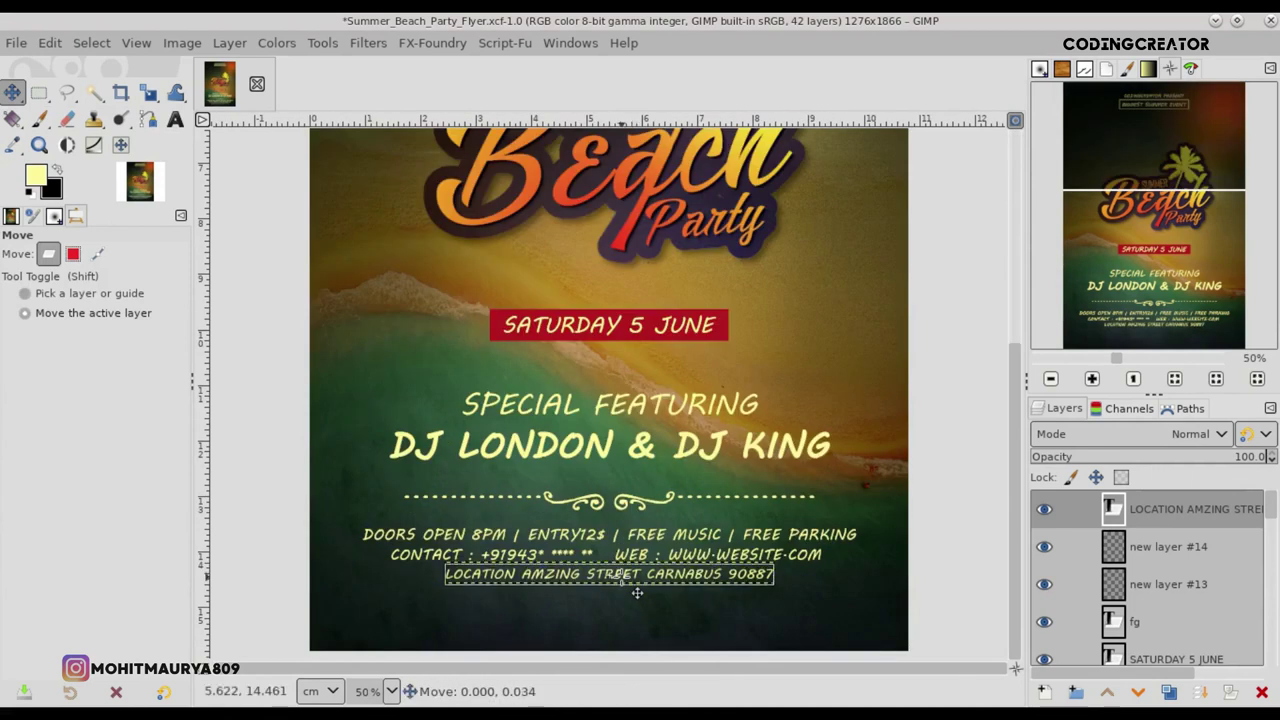
- Reduce the location line's text size to 27 and nudge it to centre
left_click(175, 120)
left_click(685, 585)
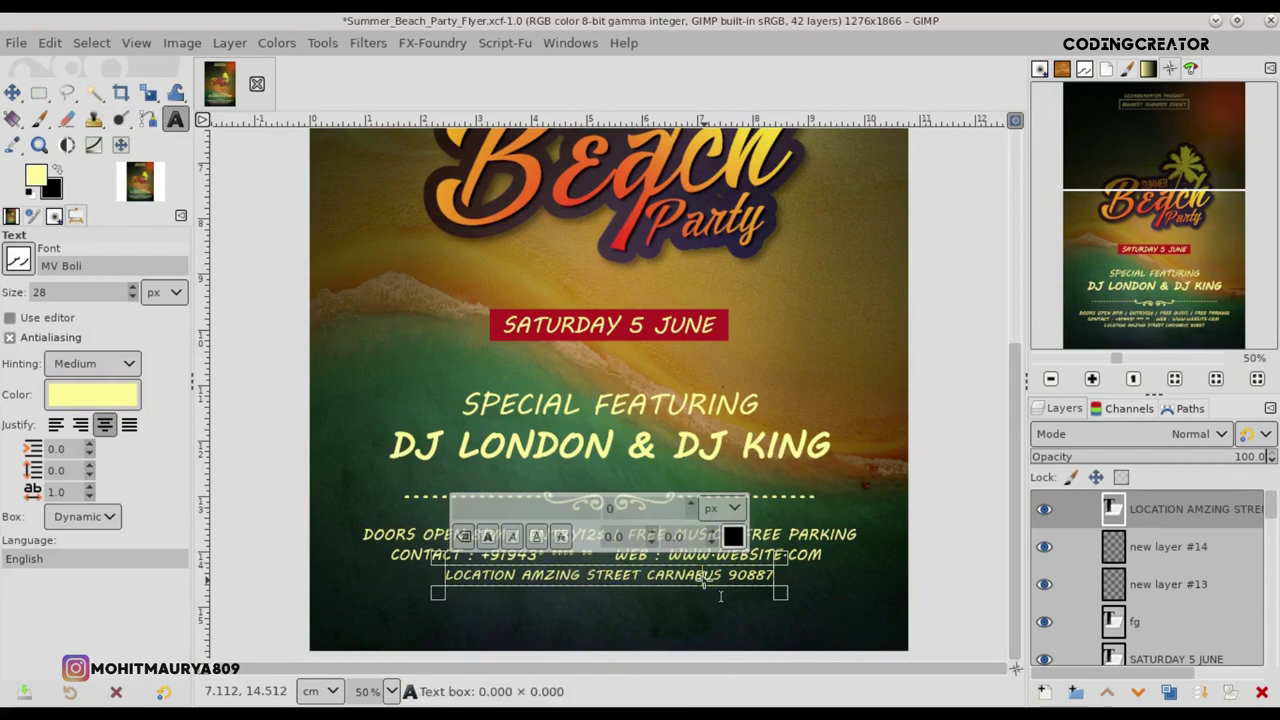
left_click(131, 296)
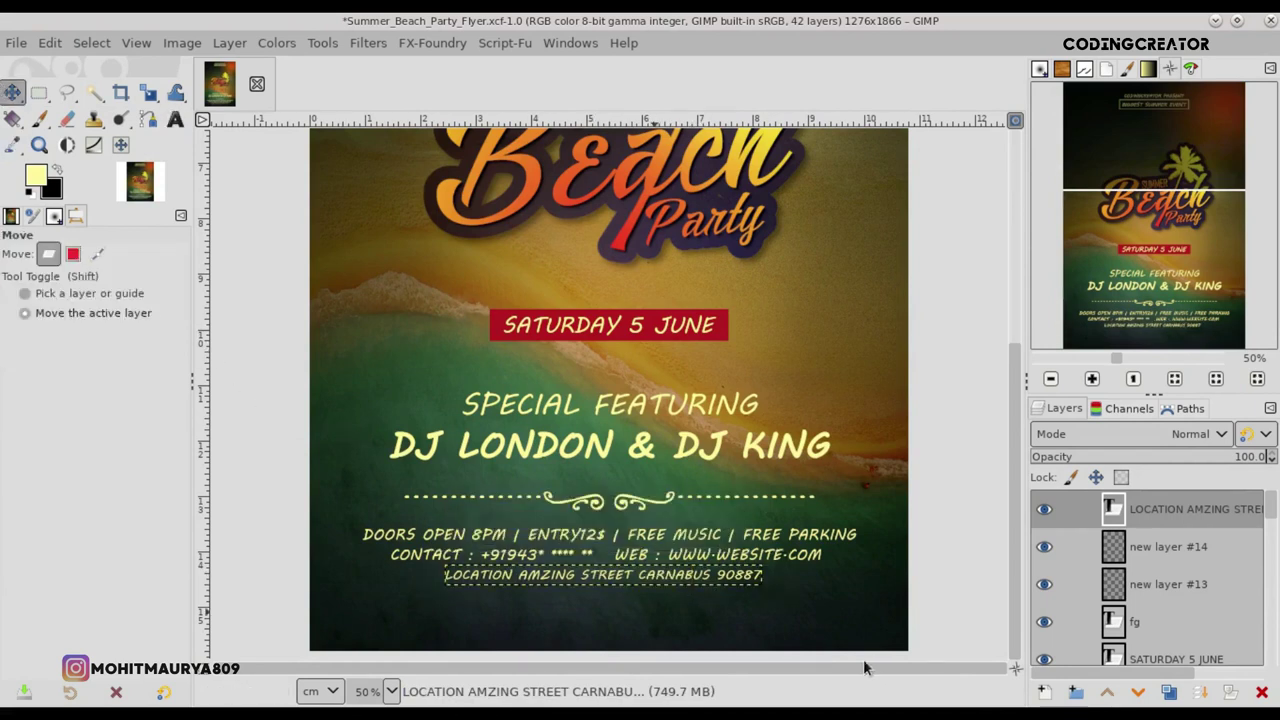
left_click_drag(713, 590, 719, 588)
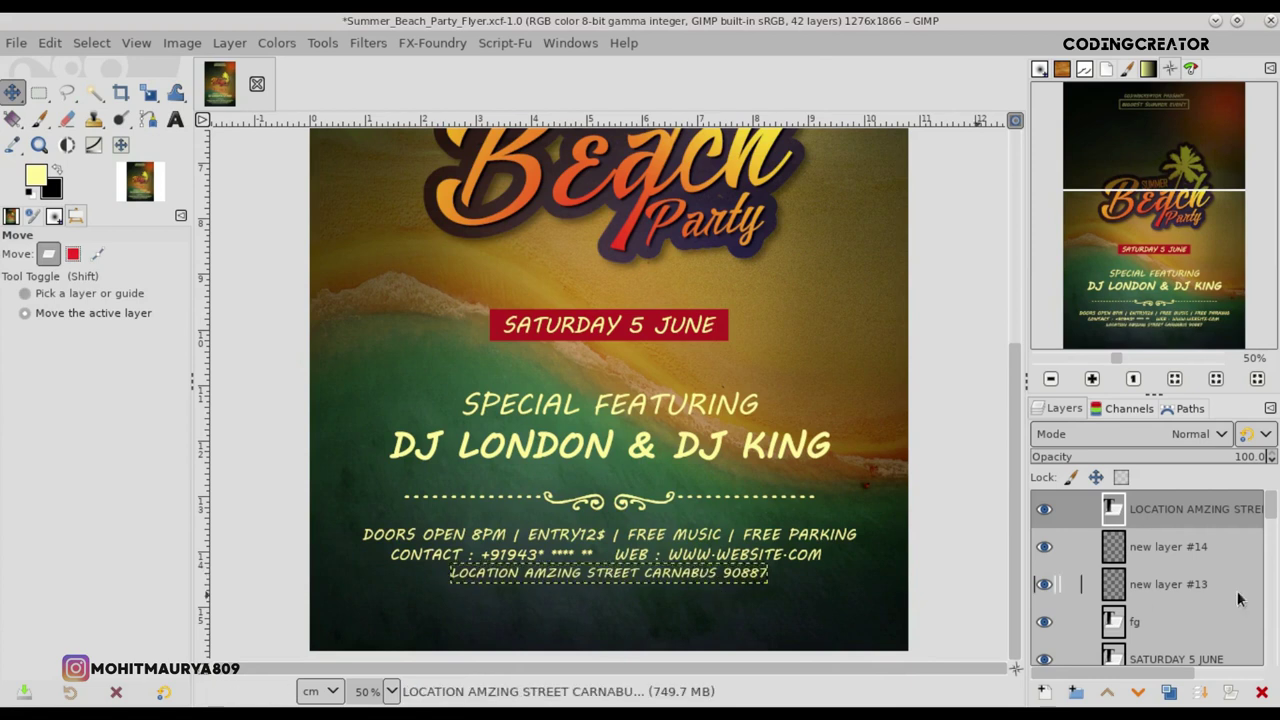
scroll(1268, 524, "down", 3)
- Compare the location line's size against the CONTACT and DOORS OPEN lines
left_click(1190, 524)
left_click(1180, 561)
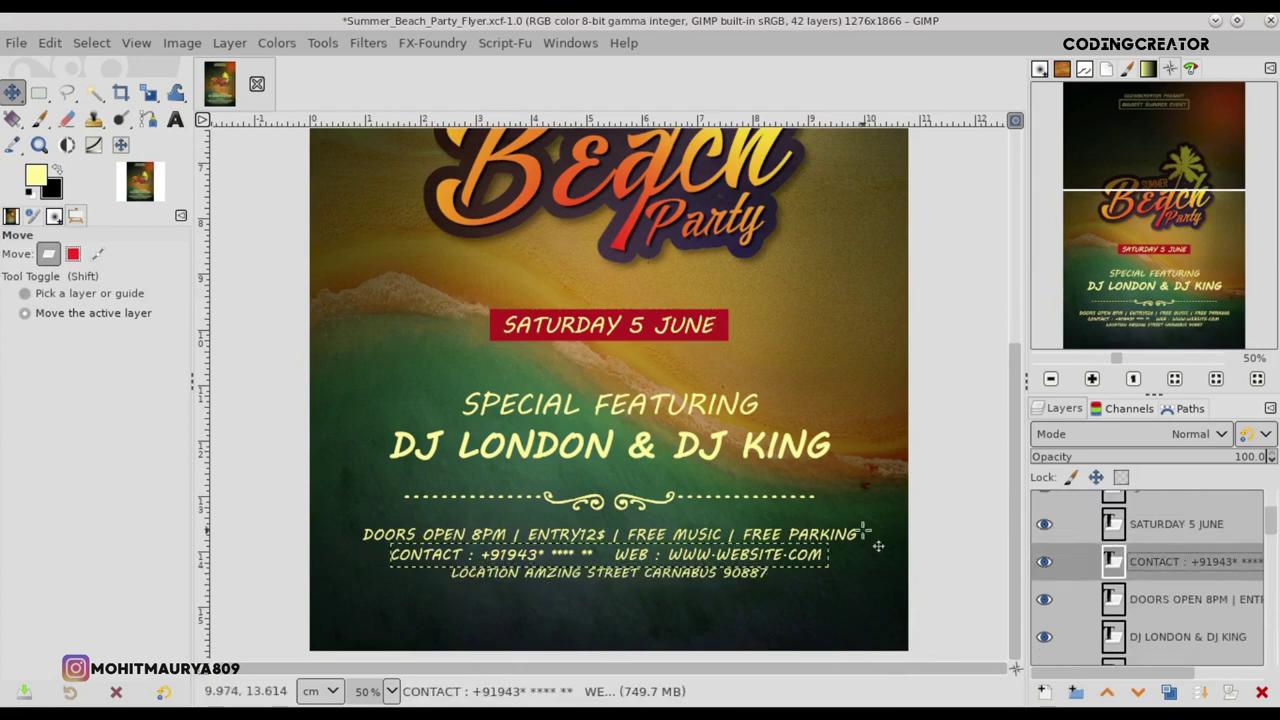
left_click(175, 118)
left_click(582, 575)
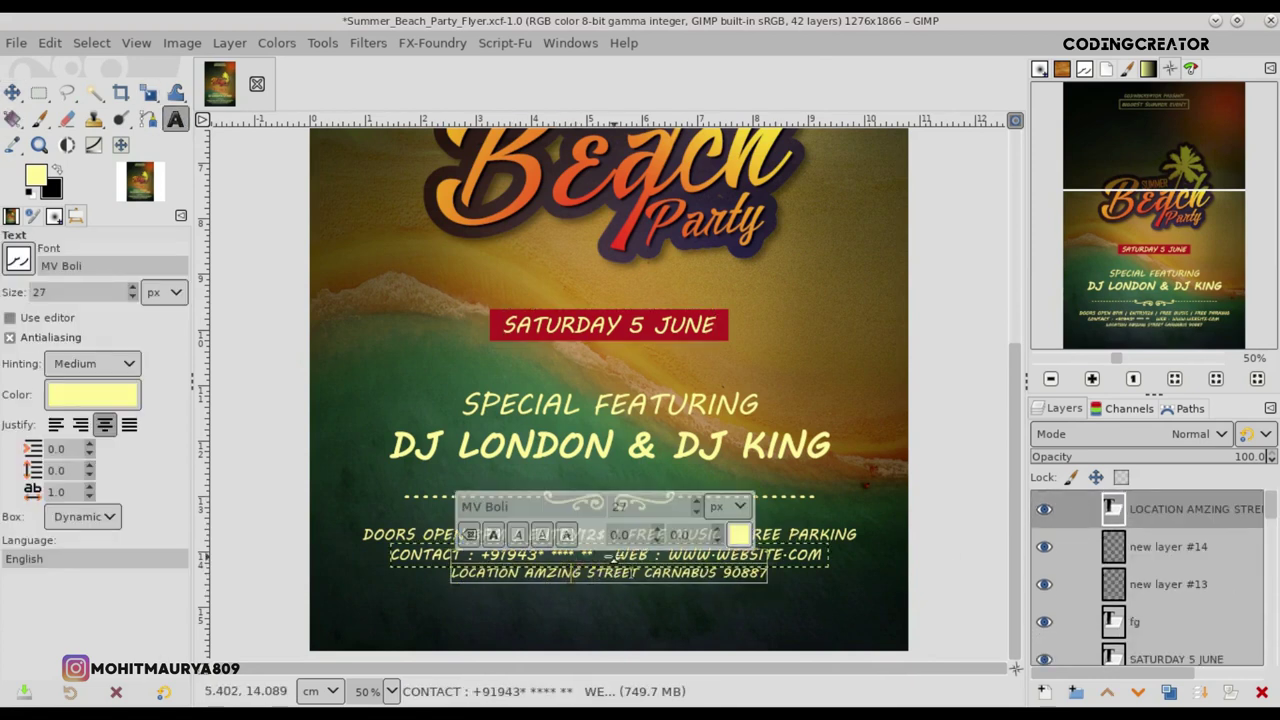
left_click(815, 568)
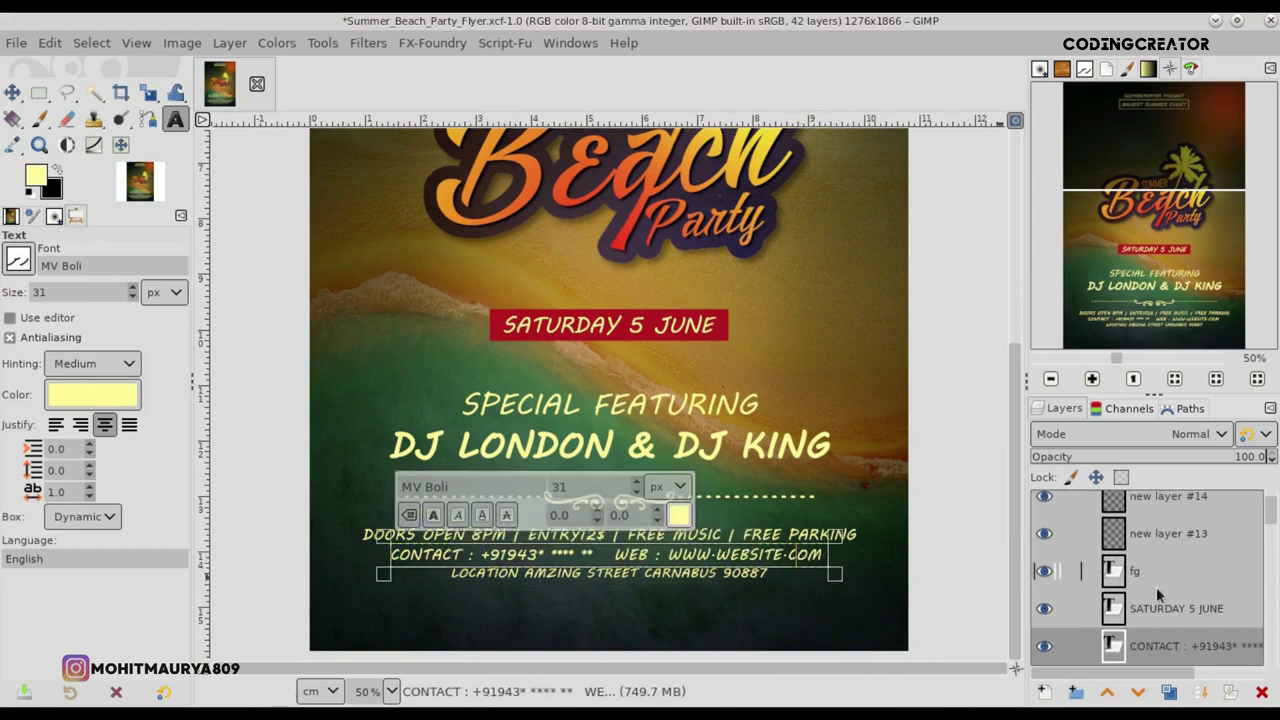
scroll(1268, 525, "down", 2)
left_click(1206, 598)
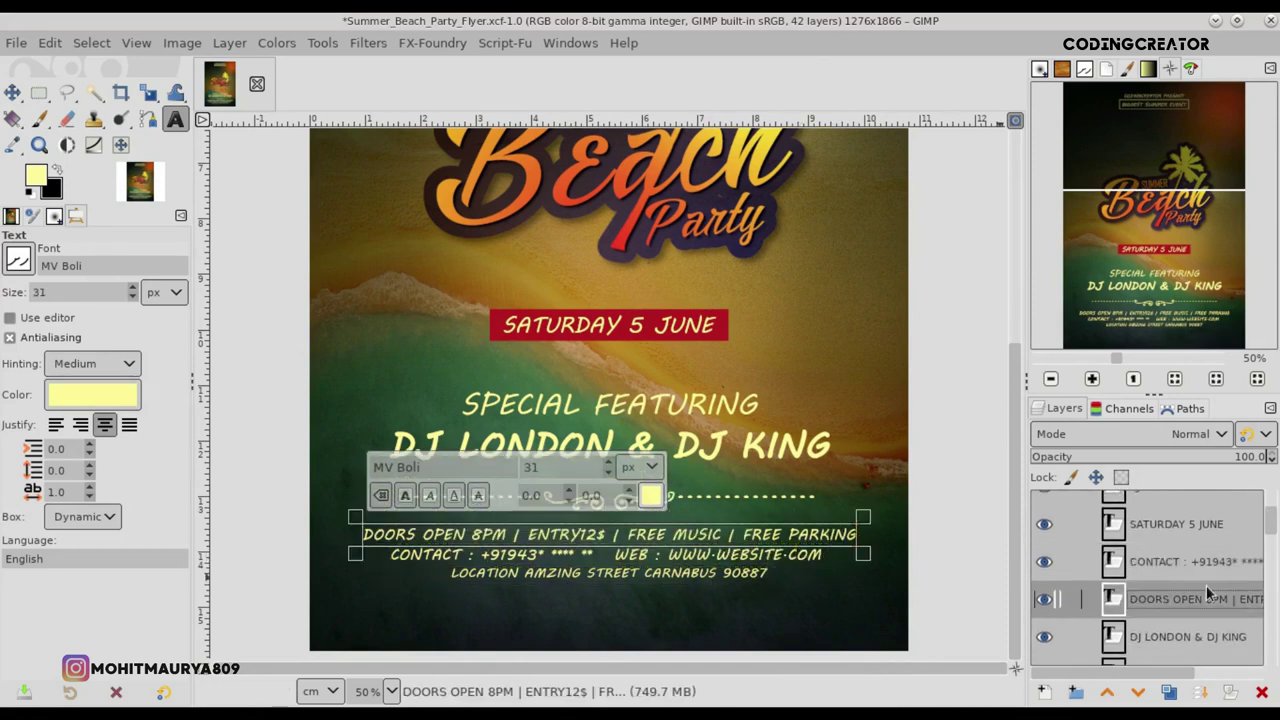
scroll(1270, 528, "up", 3)
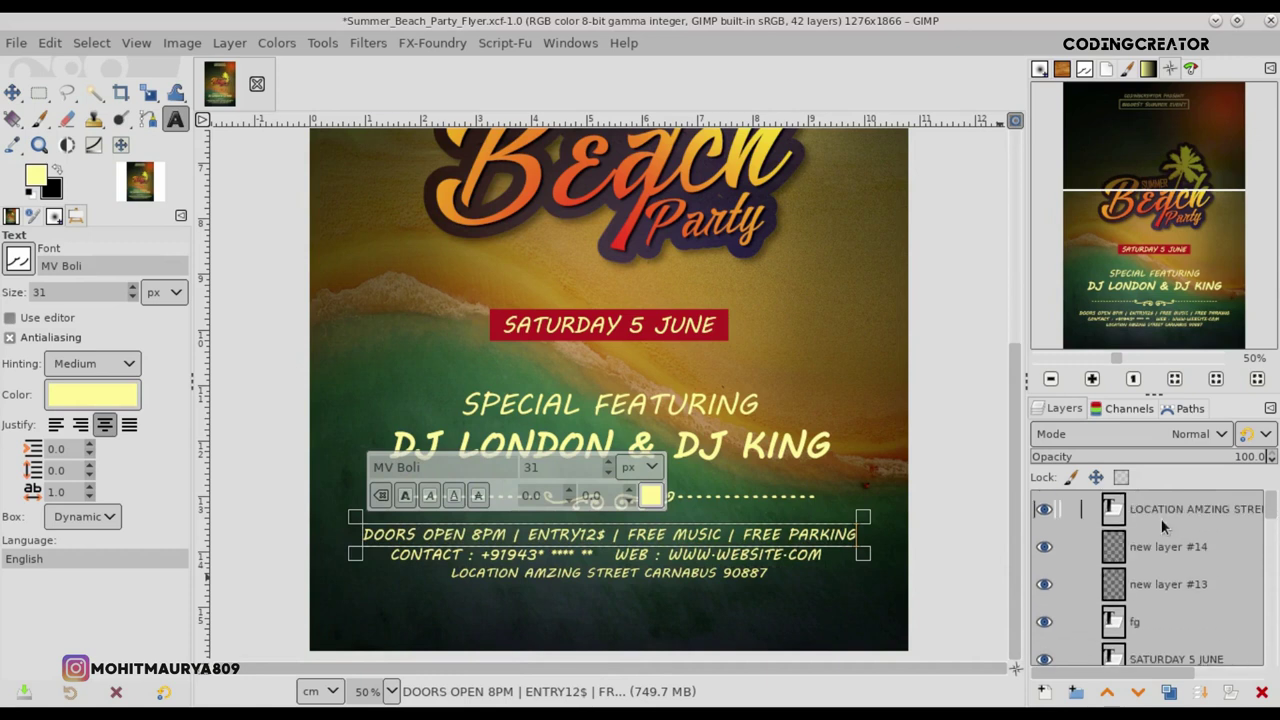
- Nudge the location line slightly down and zoom out to view the whole flyer
left_click(1080, 515)
key("m")
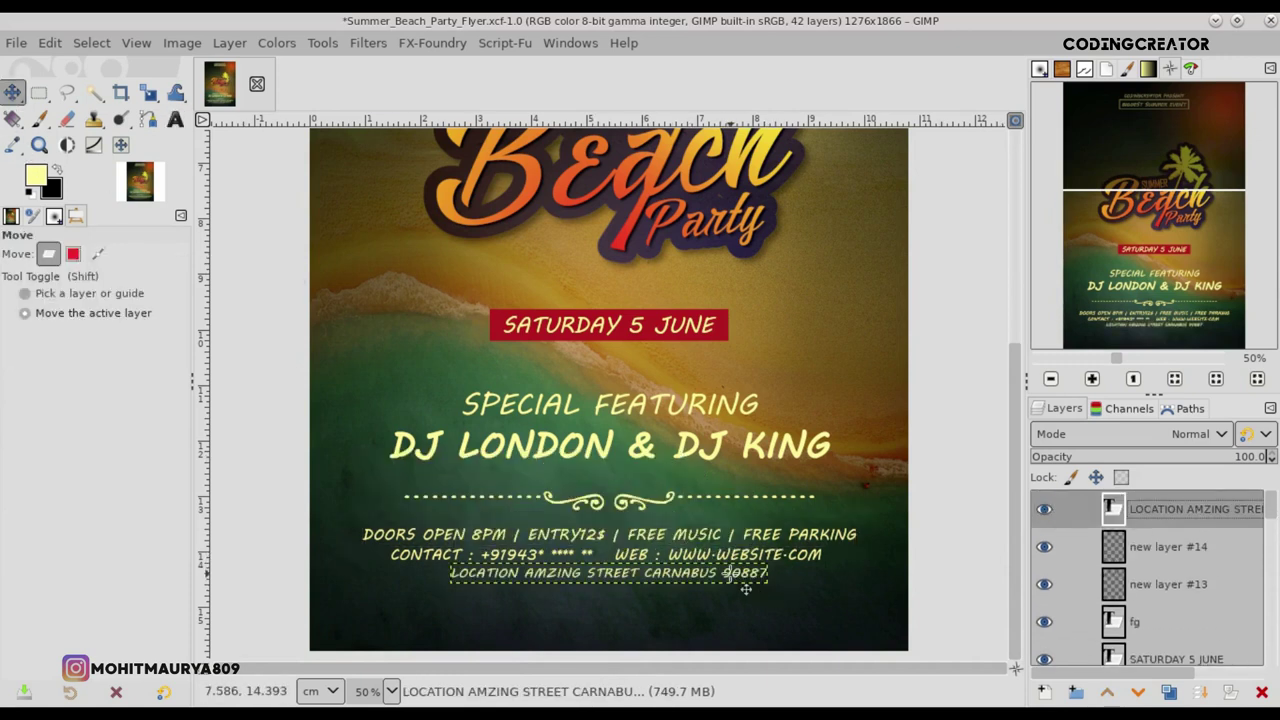
left_click_drag(745, 589, 749, 590)
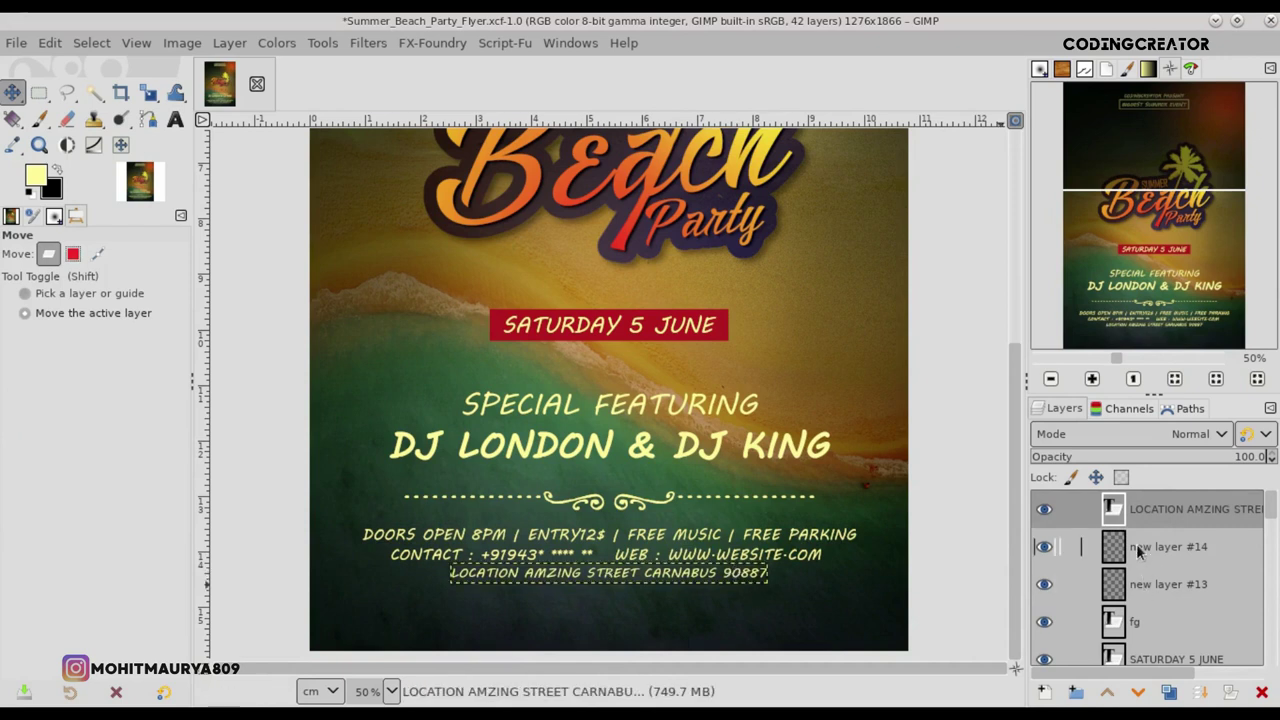
left_click(1093, 562)
key("minus")
key("minus")
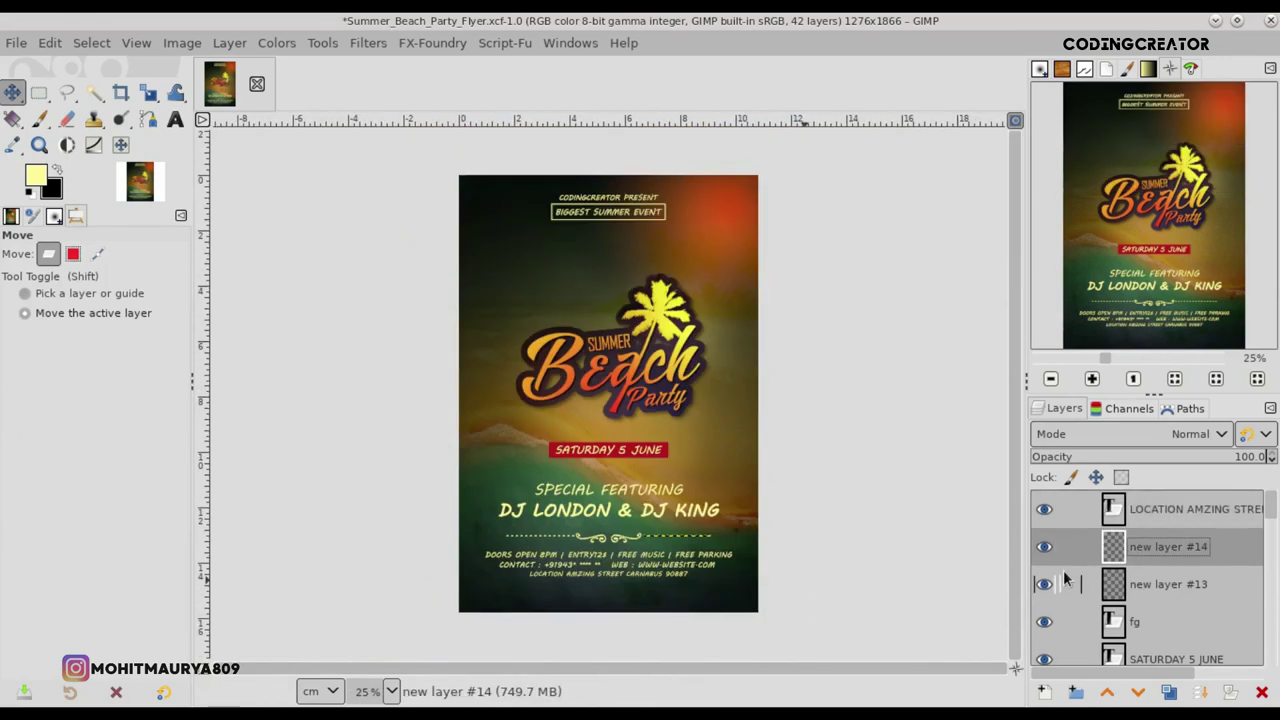
- Save the flyer, make the fg divider visible, and create a new layer group
key("ctrl+s")
left_click(1044, 509)
left_click(1045, 621)
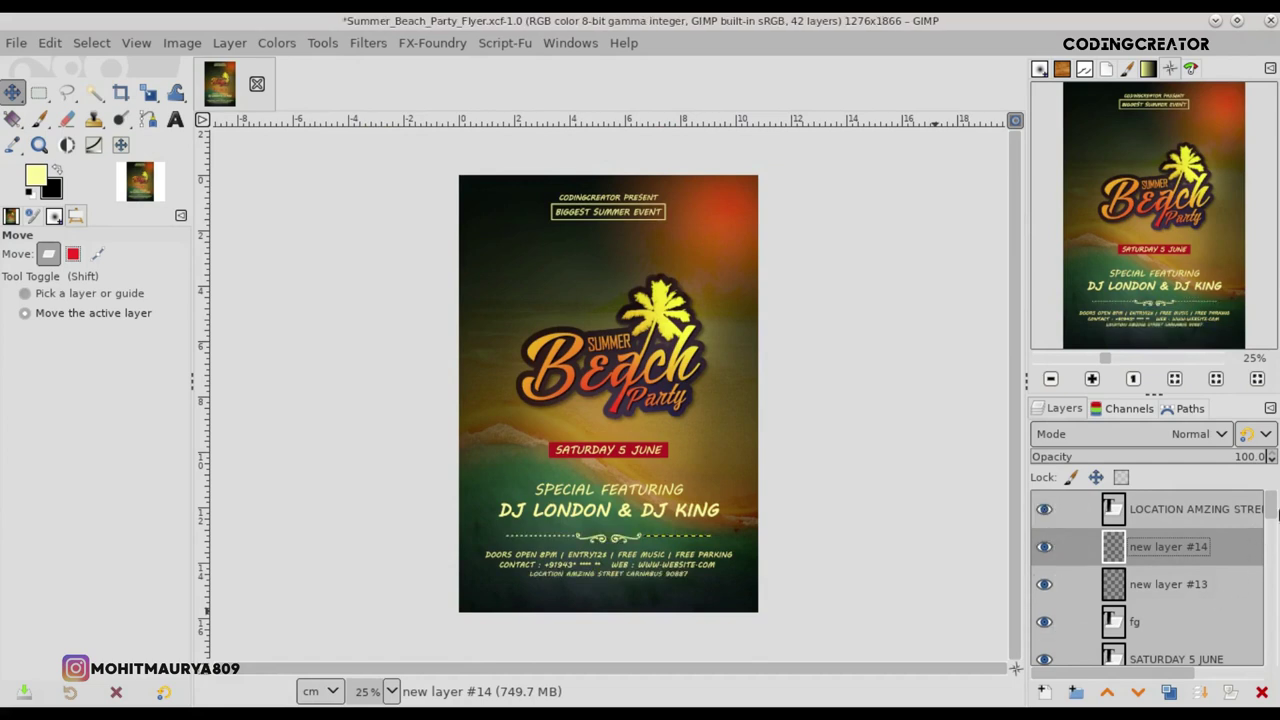
left_click(1127, 527)
left_click(1075, 691)
- Move the LOCATION, #14, #13 and fg layers into the new group
left_click_drag(1113, 547, 1150, 512)
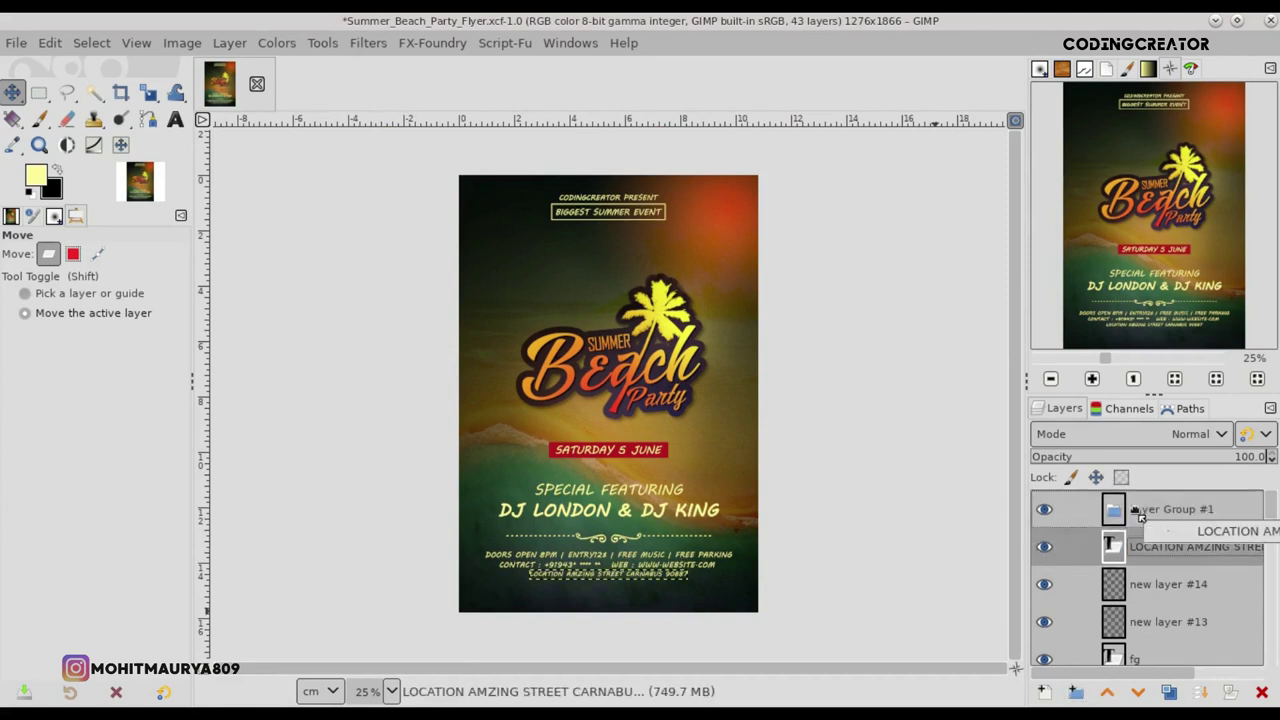
left_click_drag(1140, 590, 1155, 566)
left_click_drag(1145, 627, 1160, 603)
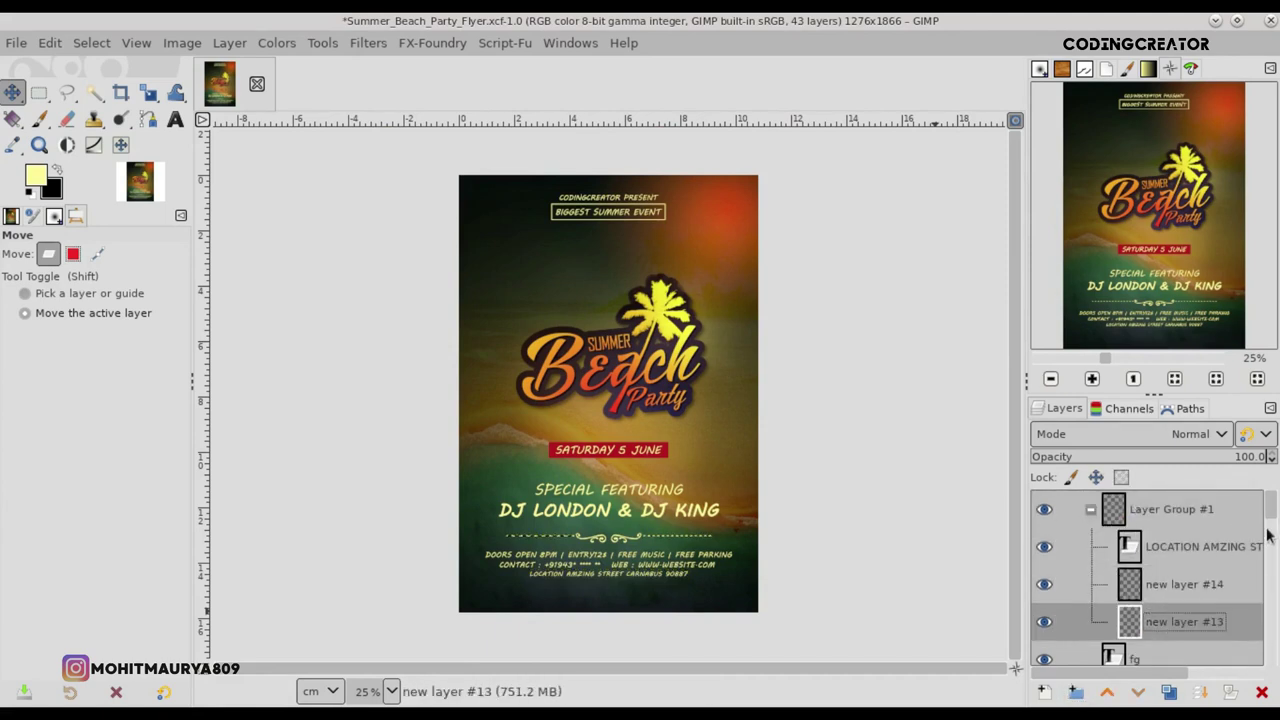
scroll(1200, 560, "down", 2)
left_click_drag(1150, 528, 1195, 545)
- Add SATURDAY 5 JUNE, CONTACT, DJ LONDON, SPECIAL FEATURING and the red bar to the group
left_click(1044, 608)
left_click(1044, 608)
left_click_drag(1140, 603, 1160, 580)
mouse_move(1150, 640)
left_mouse_down()
mouse_move(1188, 613)
mouse_move(1222, 537)
left_mouse_up()
scroll(1190, 600, "down", 2)
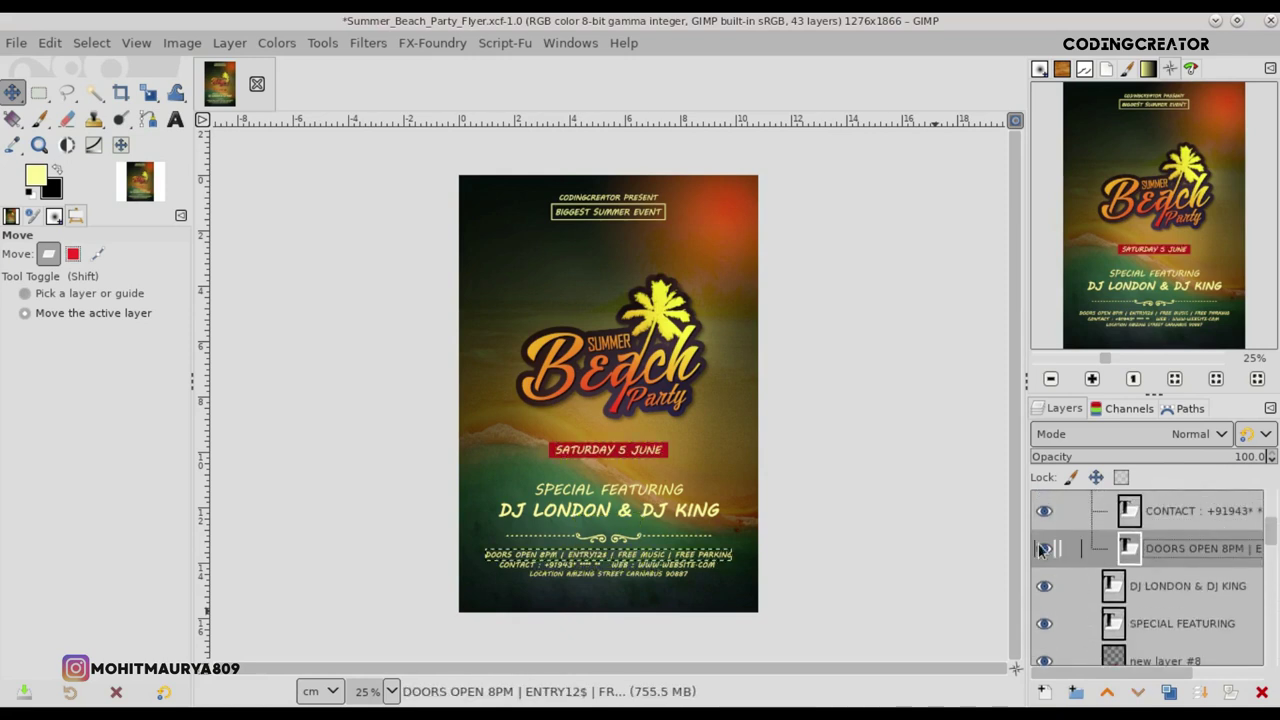
left_click_drag(1140, 595, 1175, 560)
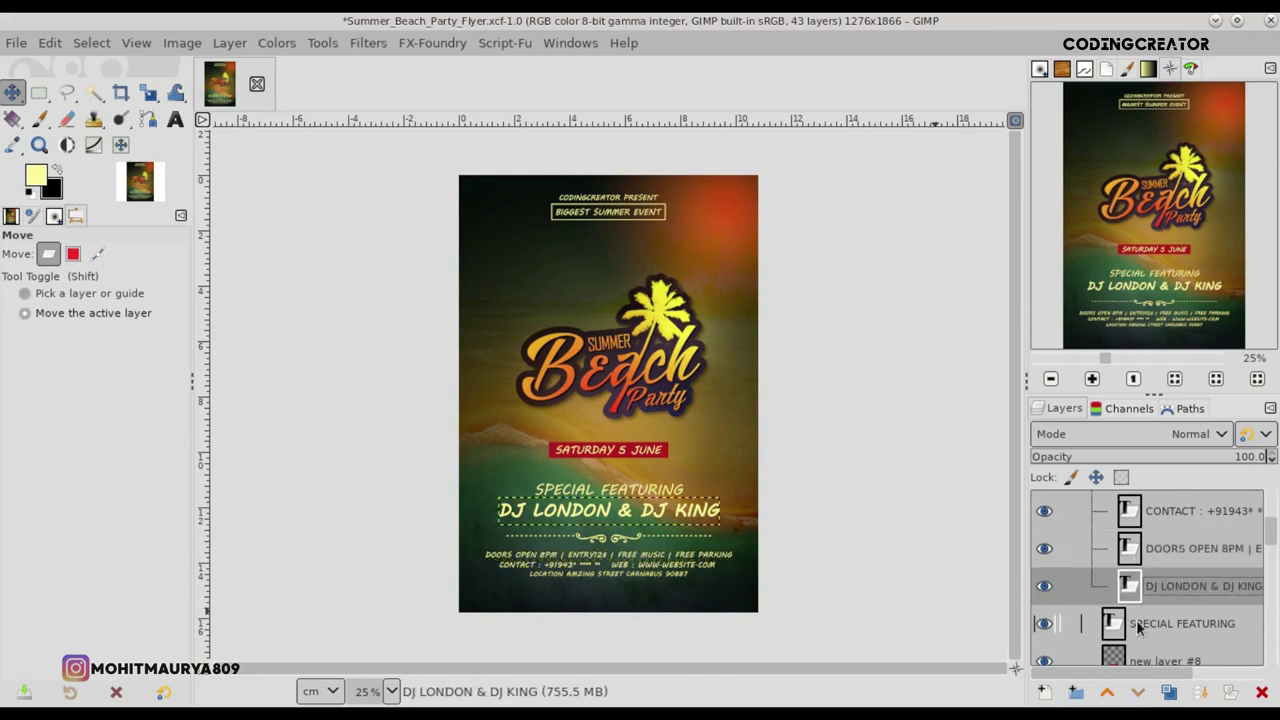
left_click_drag(1140, 628, 1175, 598)
left_click(1050, 662)
left_click_drag(1165, 660, 1159, 508)
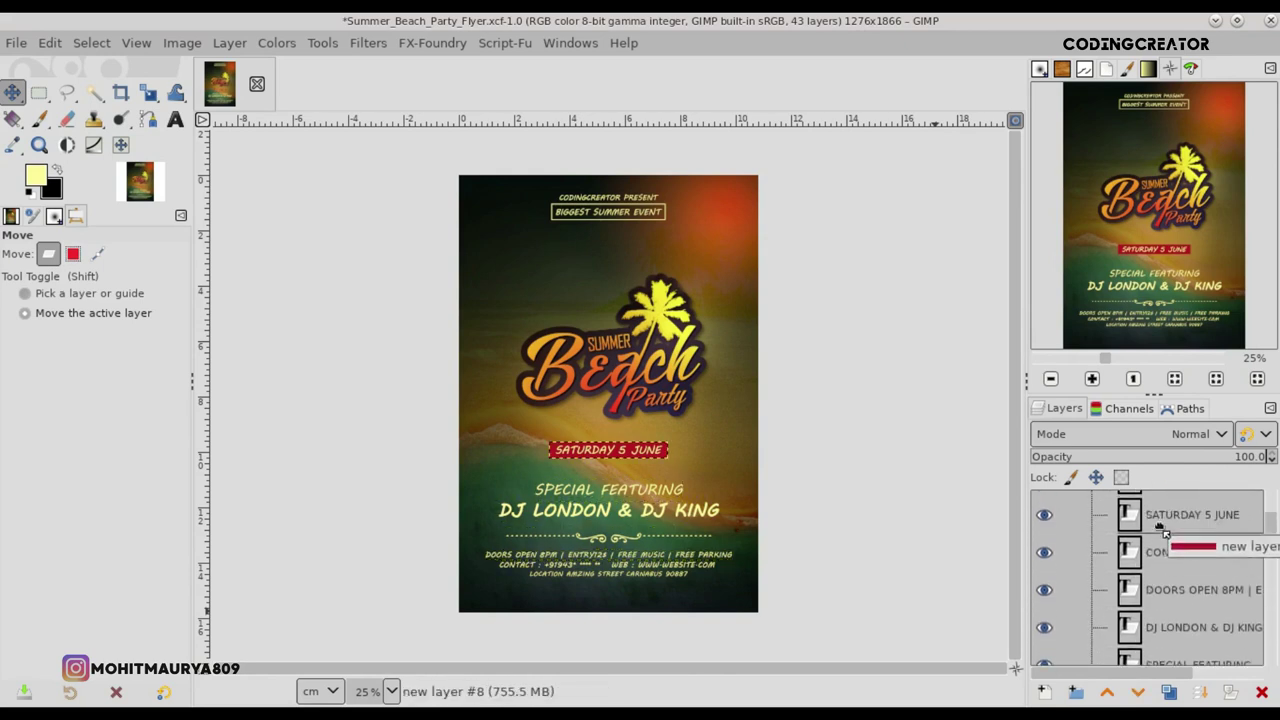
- Collapse, hide, reshow and re-expand the layer group to check its contents
scroll(1275, 515, "up", 1)
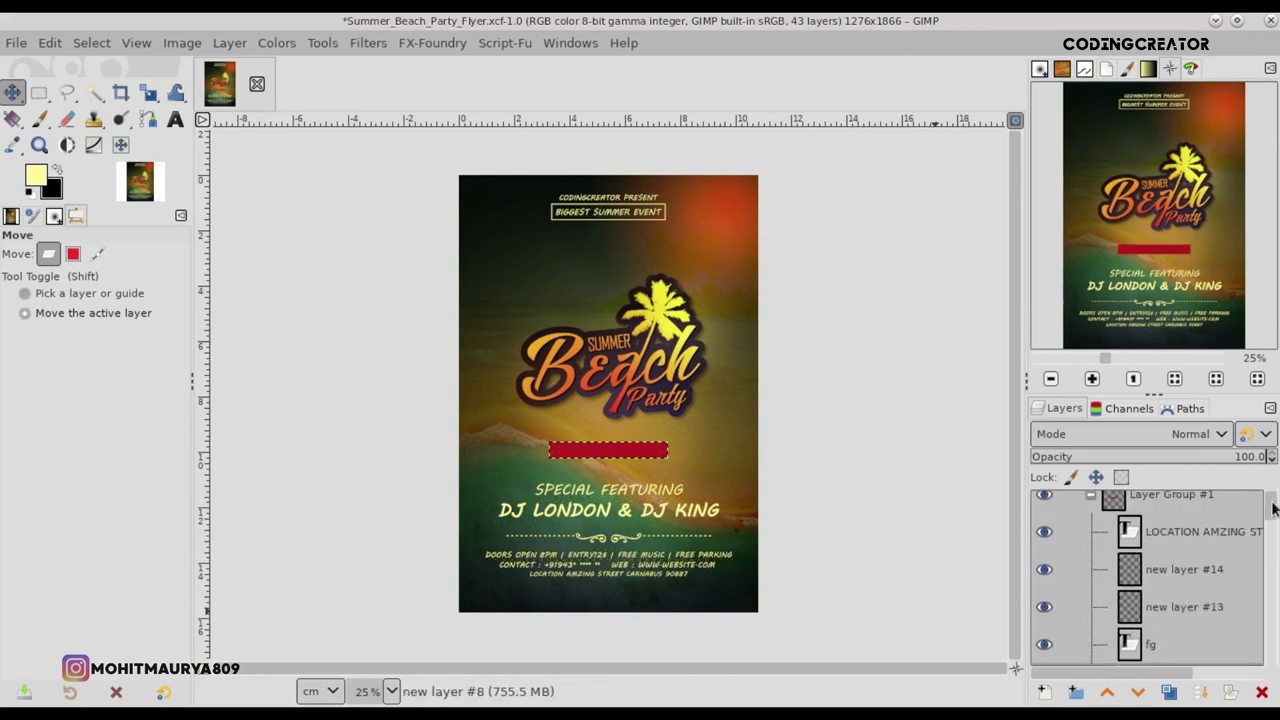
mouse_move(1190, 540)
left_mouse_down()
mouse_move(1204, 664)
mouse_move(1175, 560)
left_mouse_up()
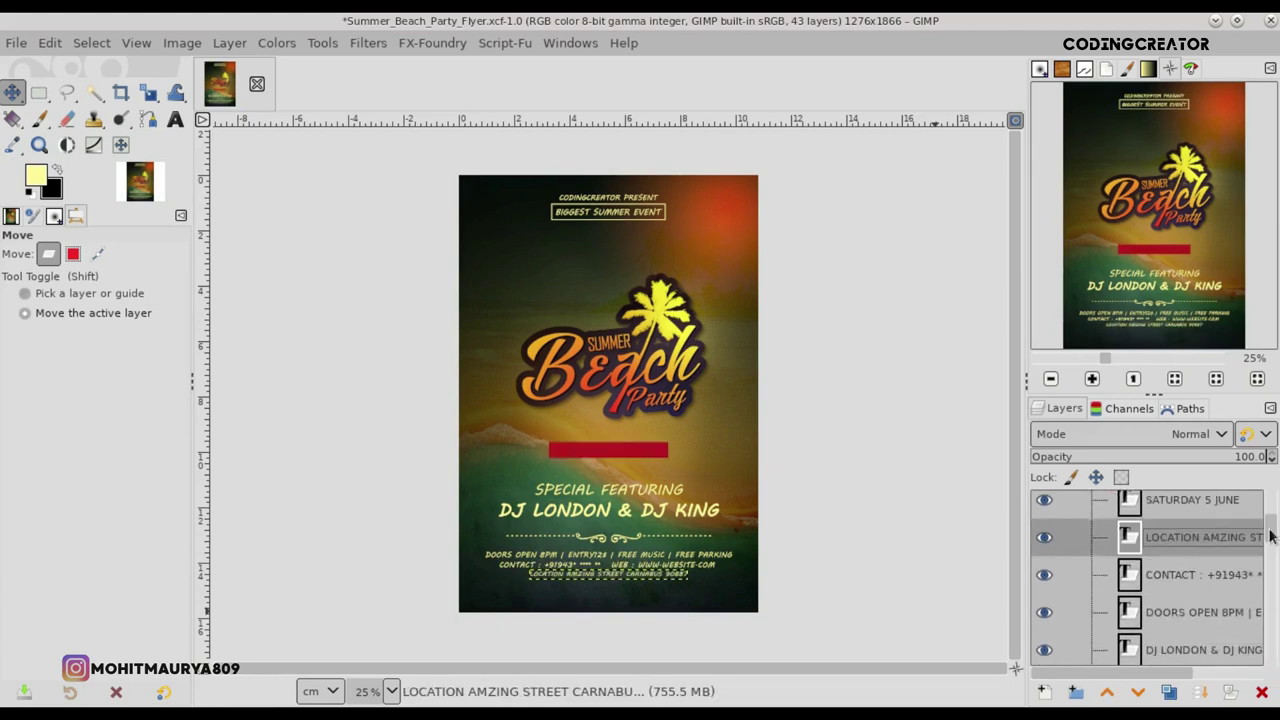
scroll(1270, 537, "up", 5)
left_click(1090, 509)
left_click(1044, 509)
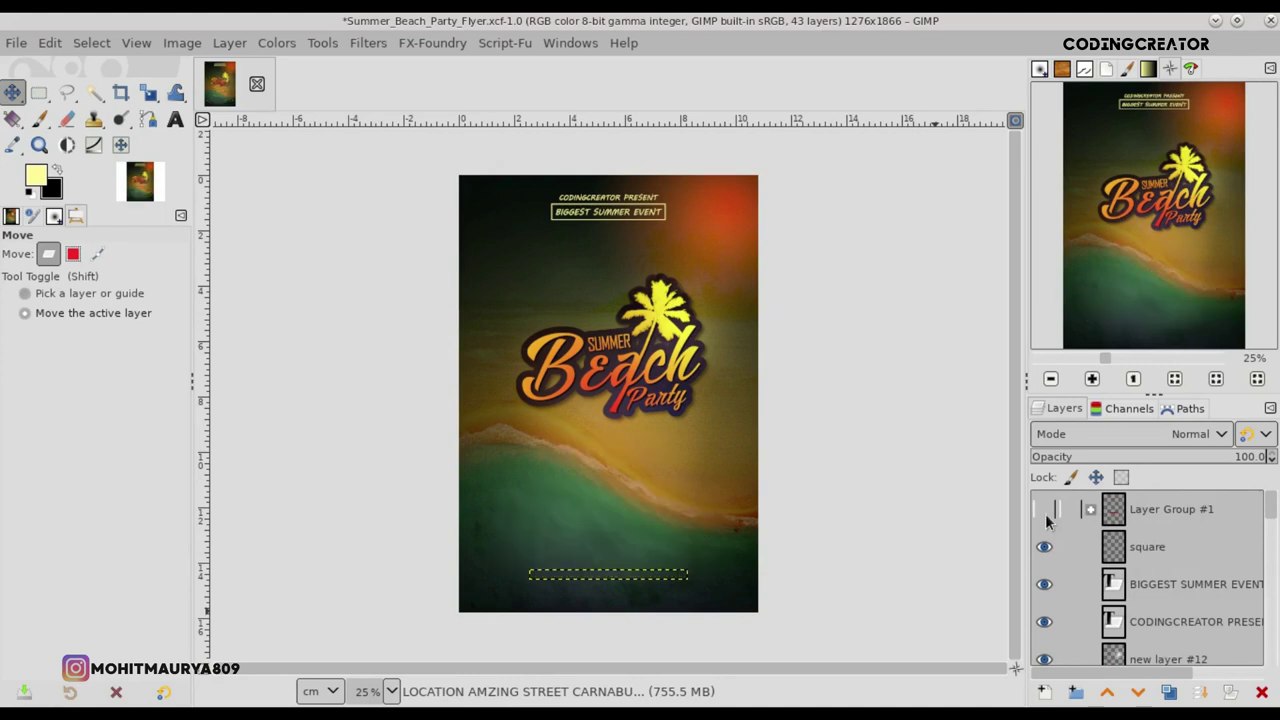
left_click(1045, 512)
left_click(1160, 515)
left_click(1091, 509)
mouse_move(1272, 510)
left_mouse_down()
mouse_move(1273, 541)
mouse_move(1272, 518)
left_mouse_up()
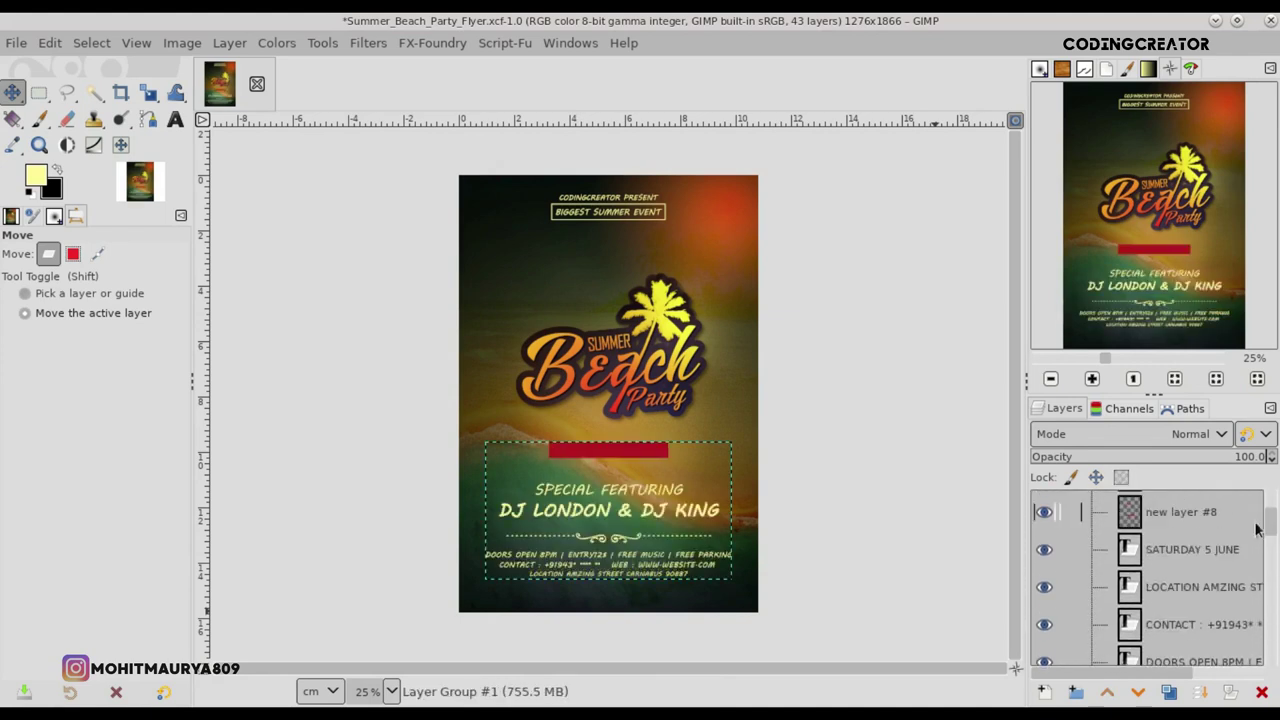
- Place the SATURDAY 5 JUNE text above the red bar and nudge the group slightly down
left_click(1125, 551)
mouse_move(1192, 553)
left_mouse_down()
mouse_move(1190, 575)
mouse_move(1266, 494)
left_mouse_up()
left_click(1090, 512)
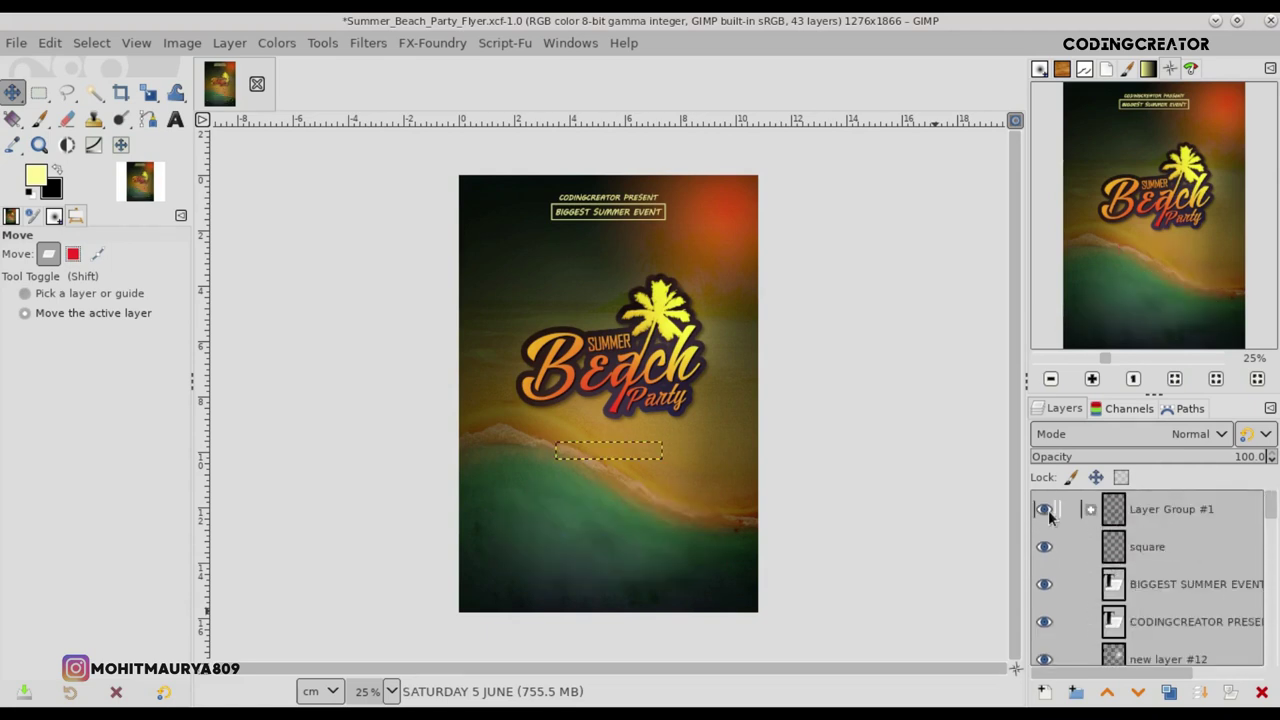
left_click(1165, 509)
left_click_drag(665, 545, 670, 548)
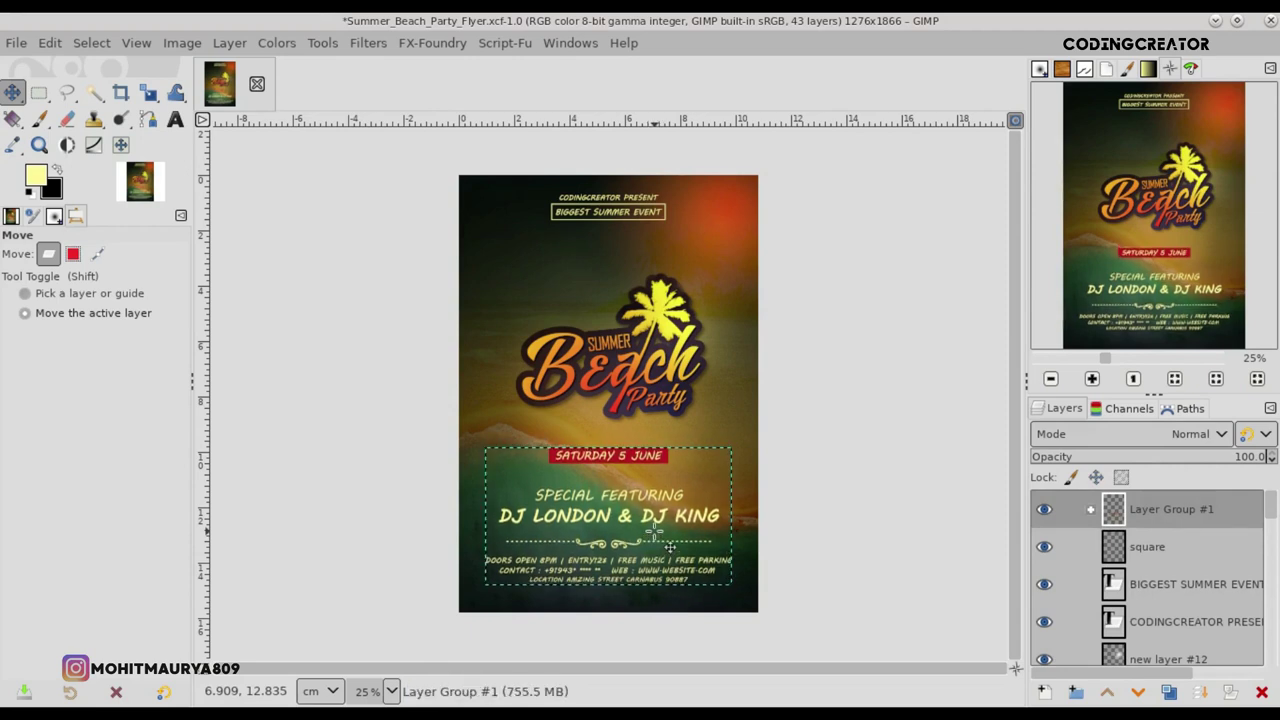
left_click(1147, 547)
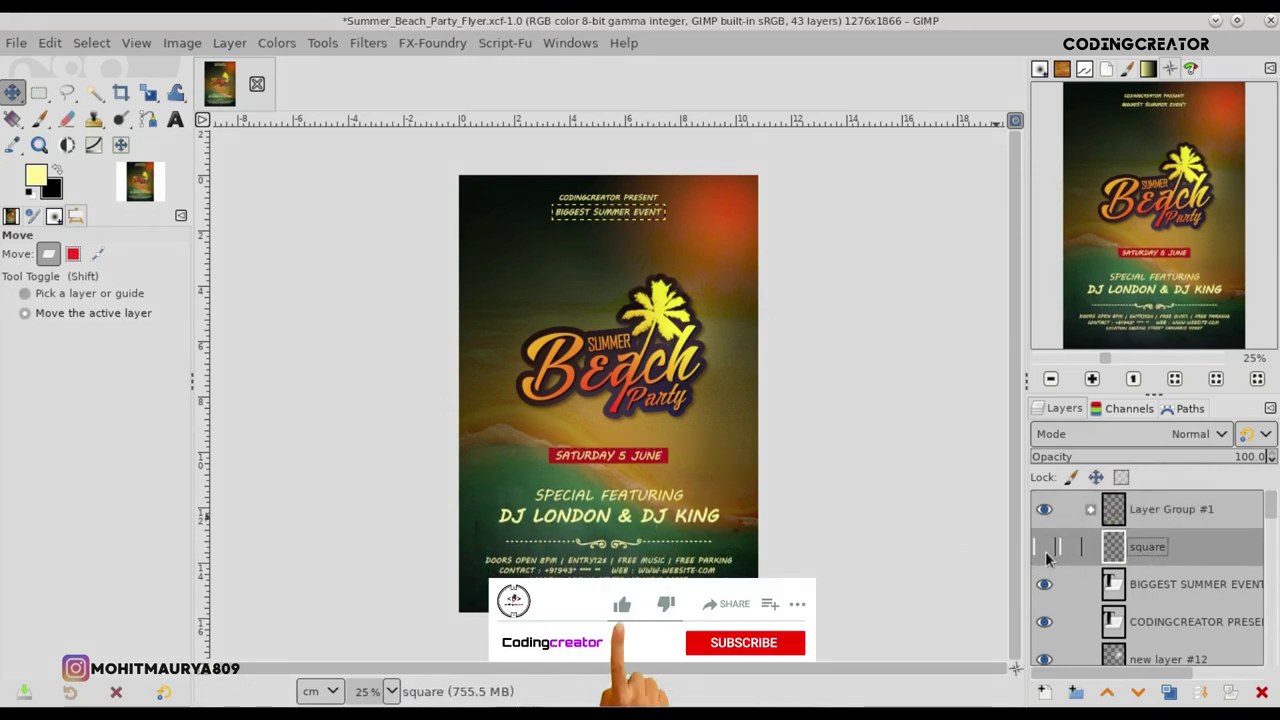
- Put the square and BIGGEST SUMMER EVENT layers into a second layer group
left_click(1075, 691)
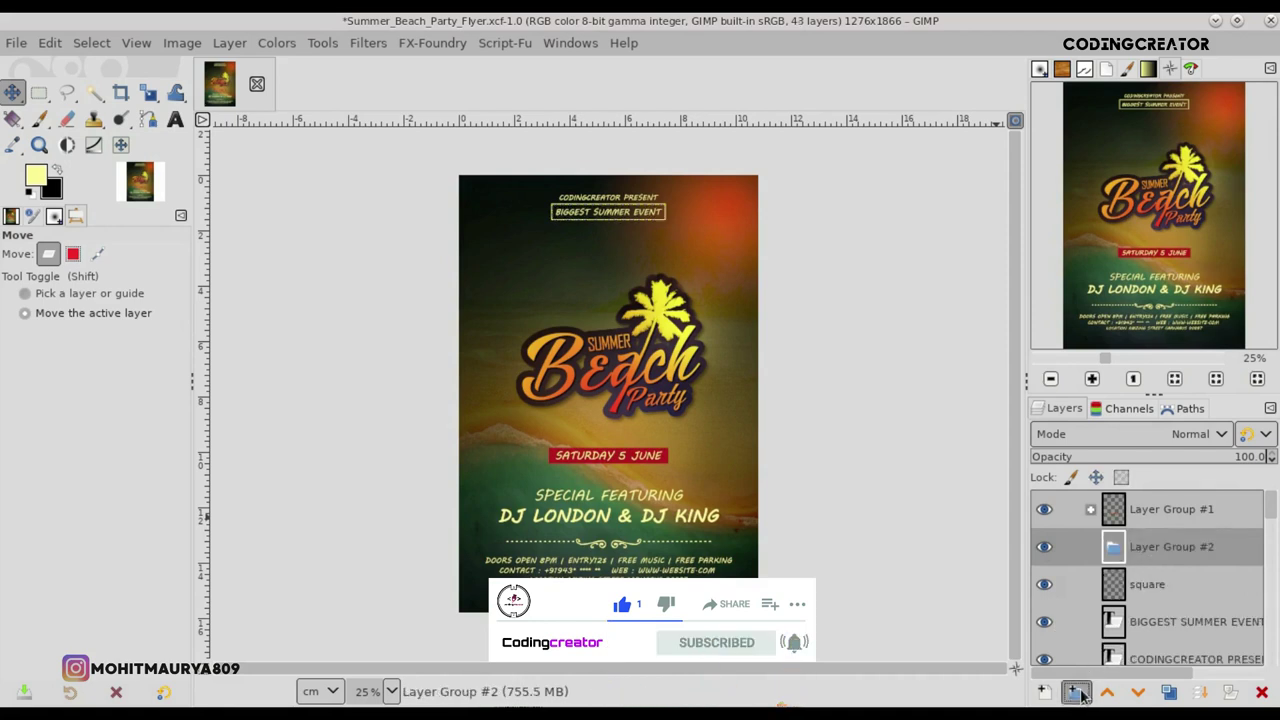
left_click_drag(1155, 590, 1160, 553)
mouse_move(1190, 621)
left_mouse_down()
mouse_move(1250, 590)
mouse_move(1205, 590)
left_mouse_up()
scroll(1250, 549, "down", 1)
scroll(1250, 560, "up", 1)
left_click(1090, 546)
- Rename the first group 'detaily' and shift the header text group slightly down
double_click(1170, 509)
type("de")
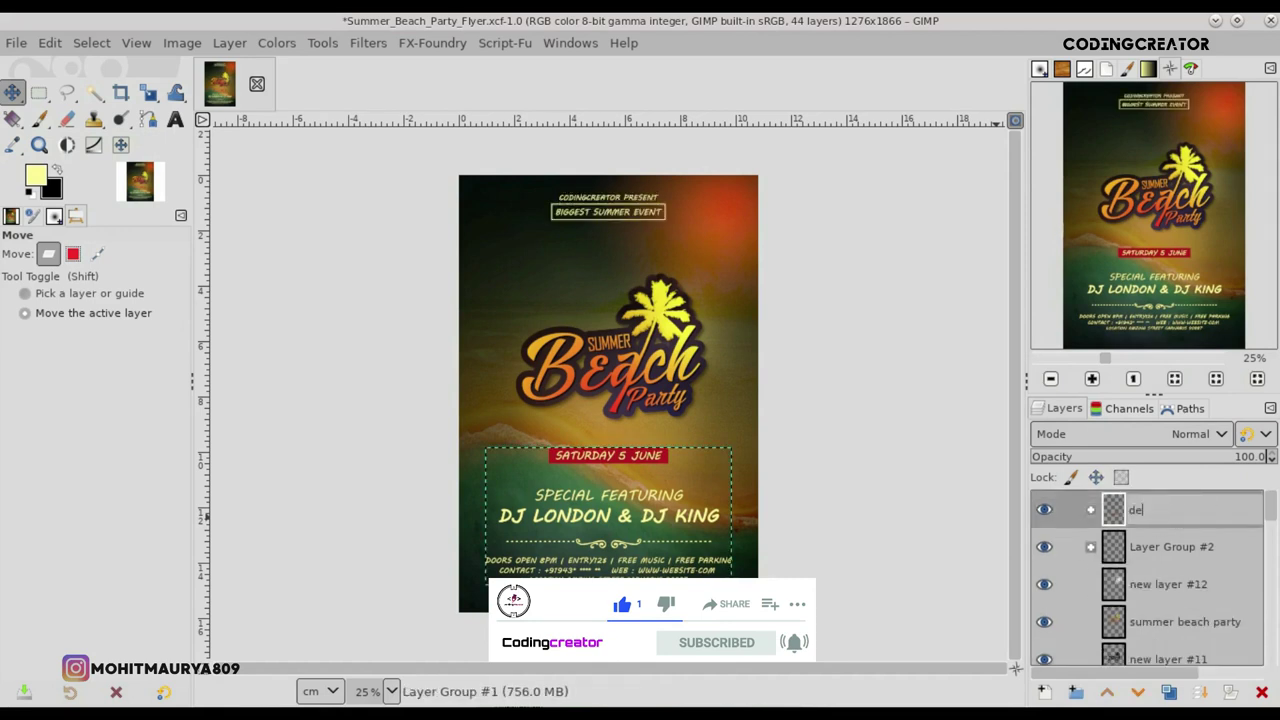
type("tailed of part")
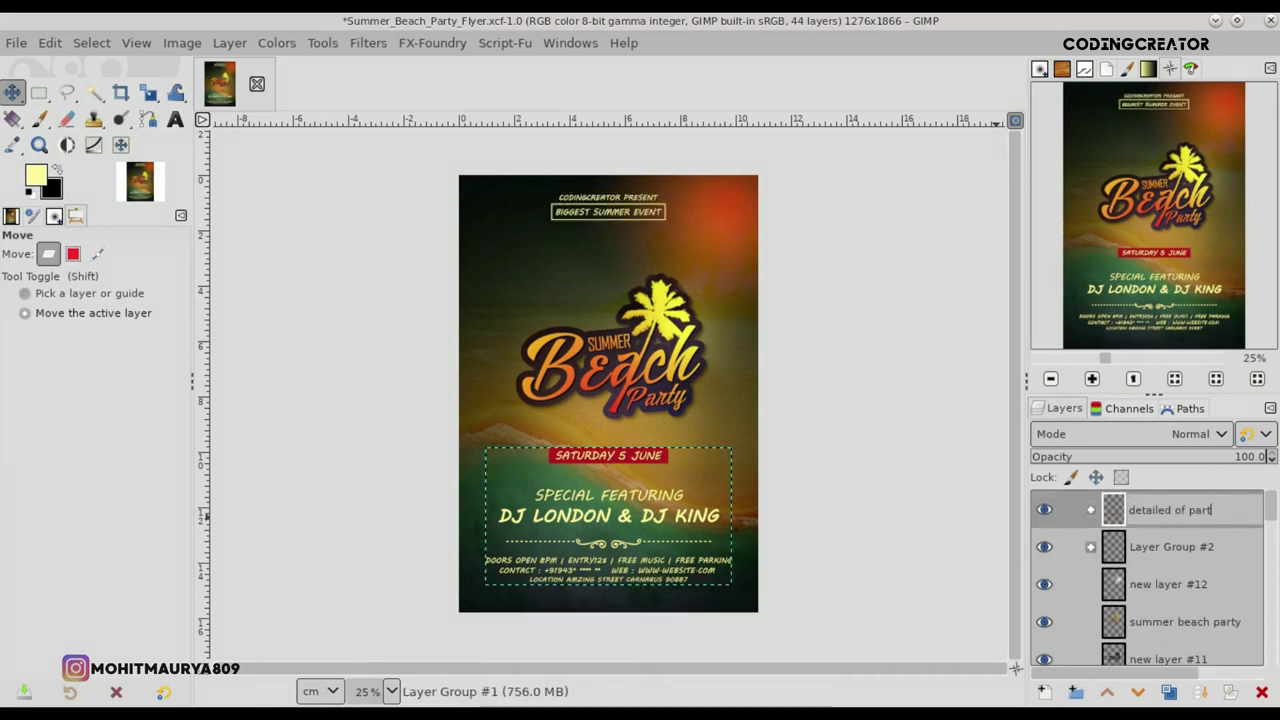
type("y")
key("Return")
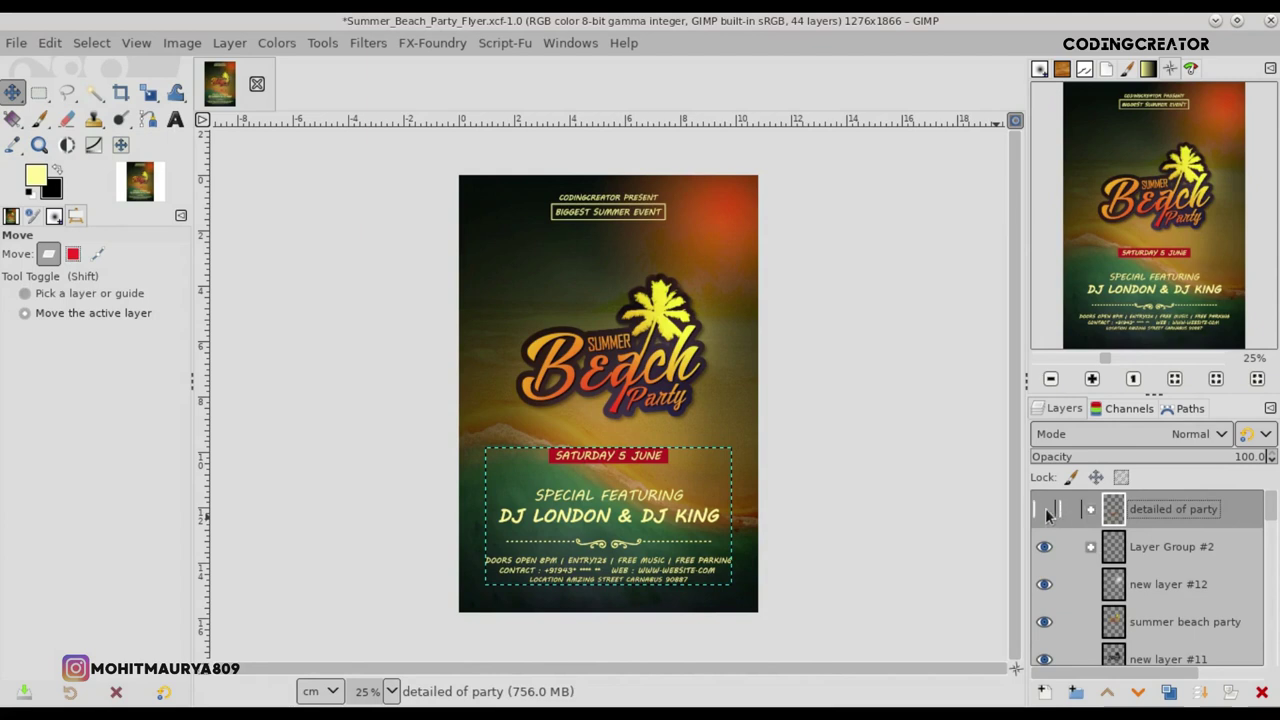
left_click(1177, 553)
left_click_drag(637, 213, 637, 213)
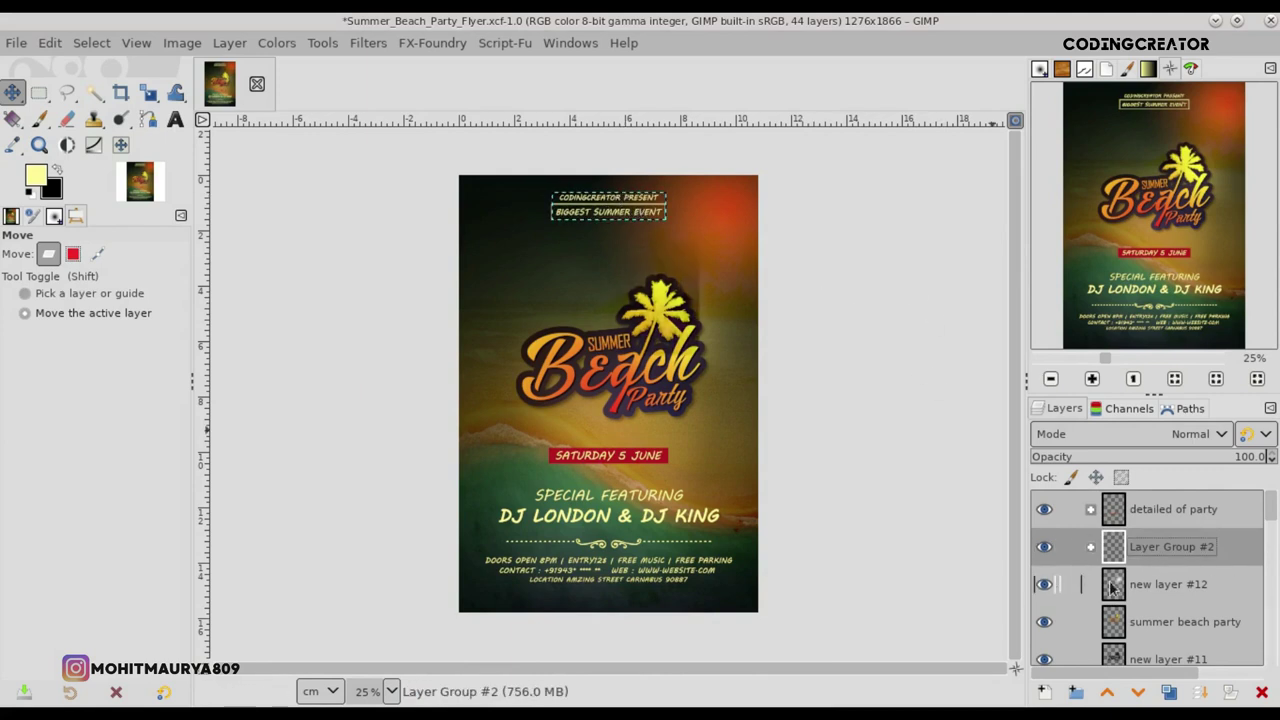
- Create a group for the Beach Party title layers and toggle the summer beach party layer's visibility
left_click(1075, 584)
left_click(1075, 692)
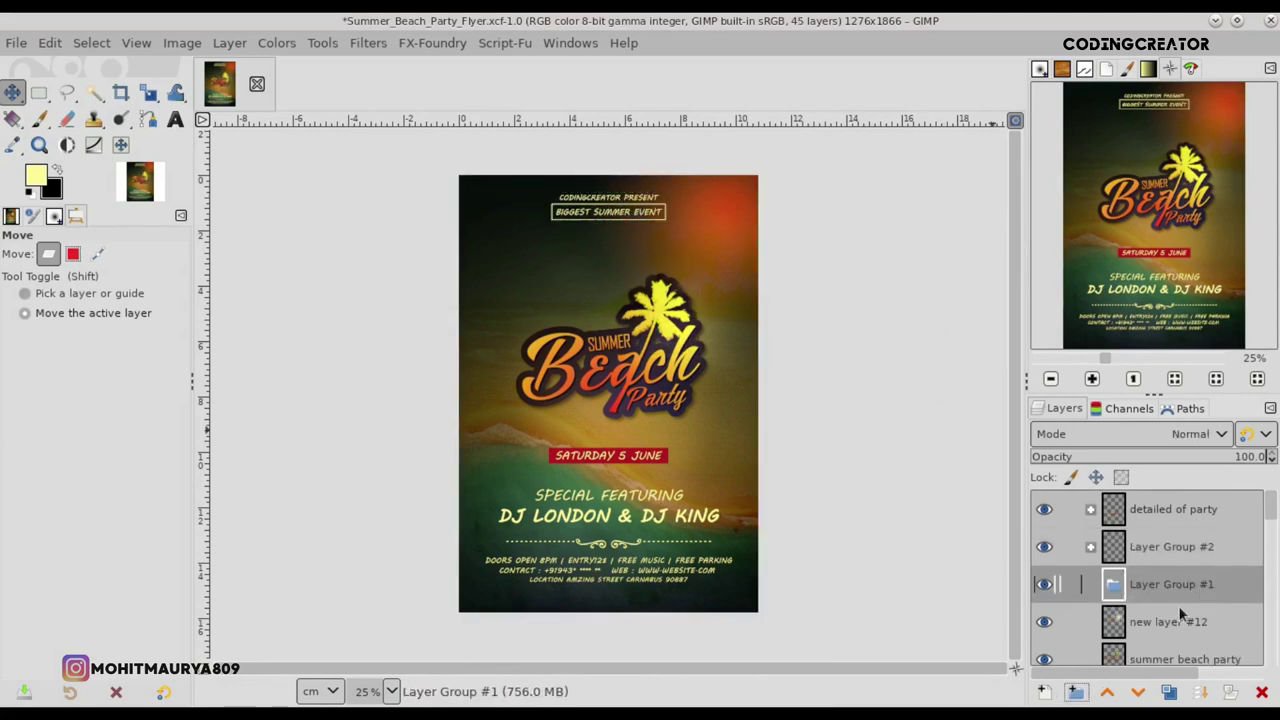
scroll(1268, 512, "down", 2)
left_click(1044, 593)
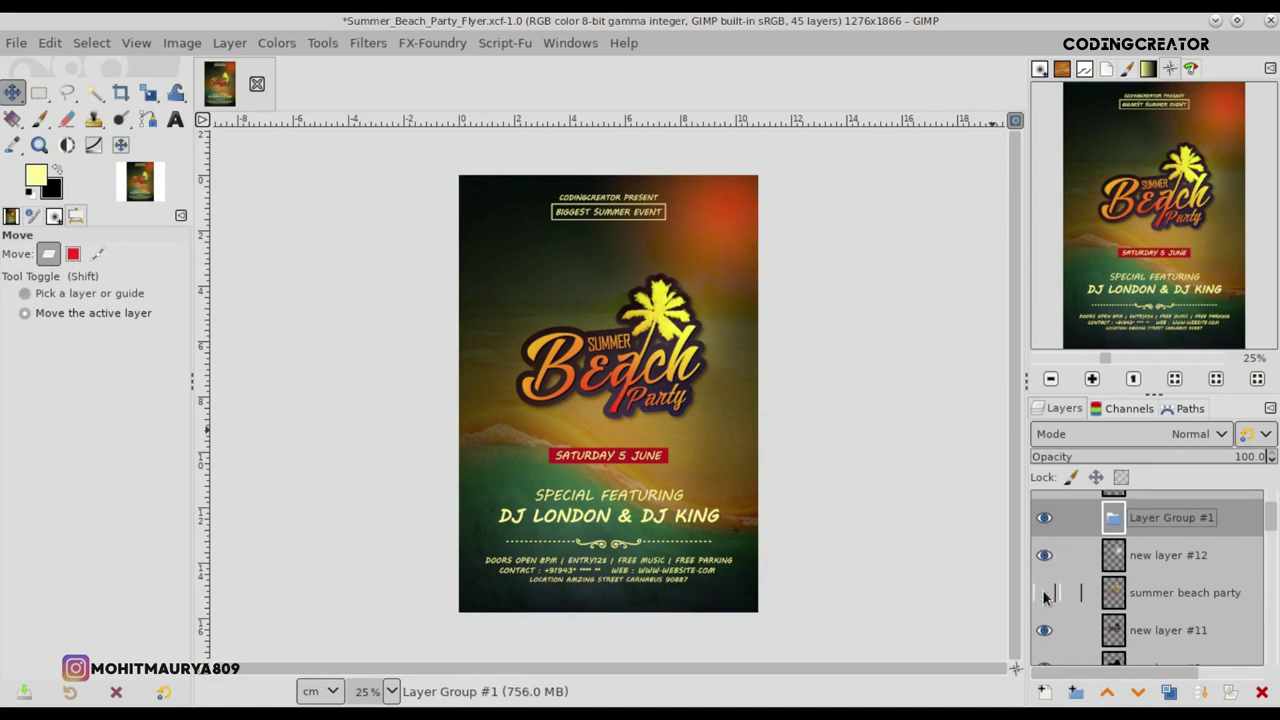
scroll(1272, 535, "down", 5)
scroll(1275, 533, "up", 5)
scroll(1274, 533, "down", 1)
scroll(1270, 533, "up", 1)
- Move layer #9, the Drop Shadow and layer #10 into the title group
left_click(1205, 543)
left_click(1195, 615)
scroll(1272, 533, "down", 1)
left_click(1185, 608)
scroll(1272, 540, "down", 2)
left_click_drag(1165, 569, 1200, 550)
left_click_drag(1165, 606, 1181, 585)
left_click_drag(1165, 644, 1183, 630)
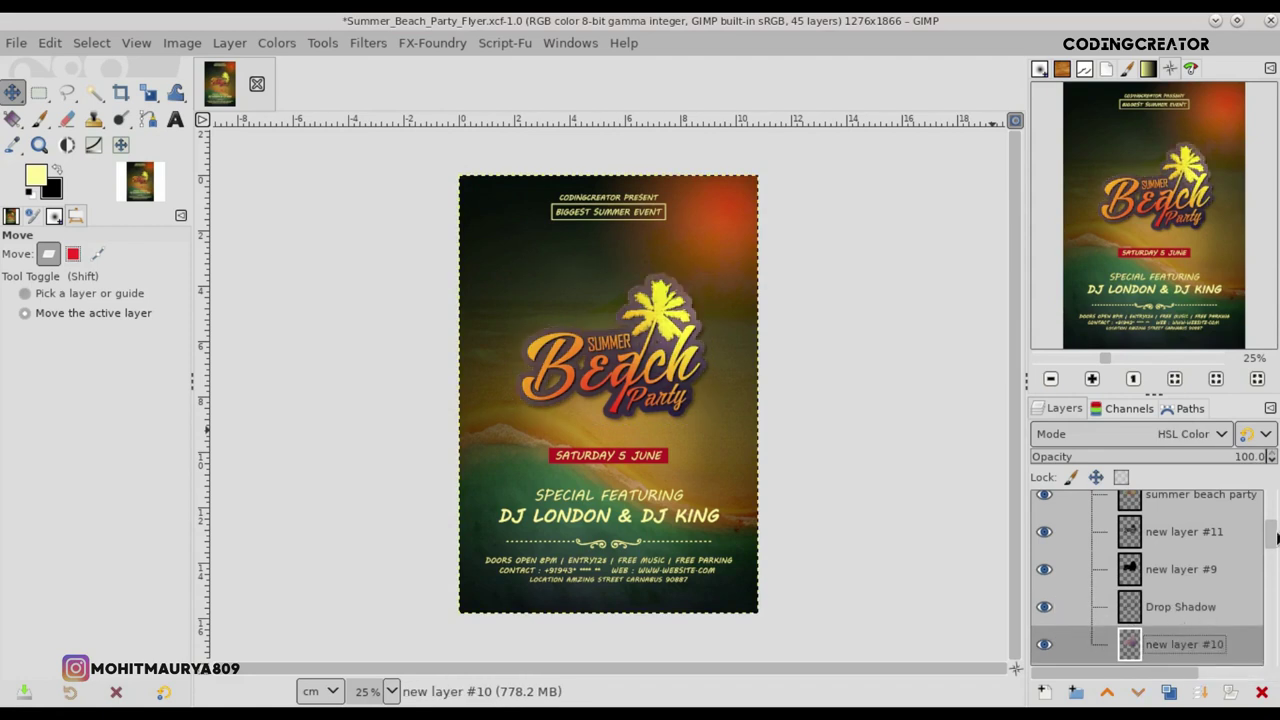
scroll(1270, 540, "down", 2)
scroll(1270, 530, "up", 4)
- Crop the Beach Party title group to its content and nudge it up-left
left_click(1184, 506)
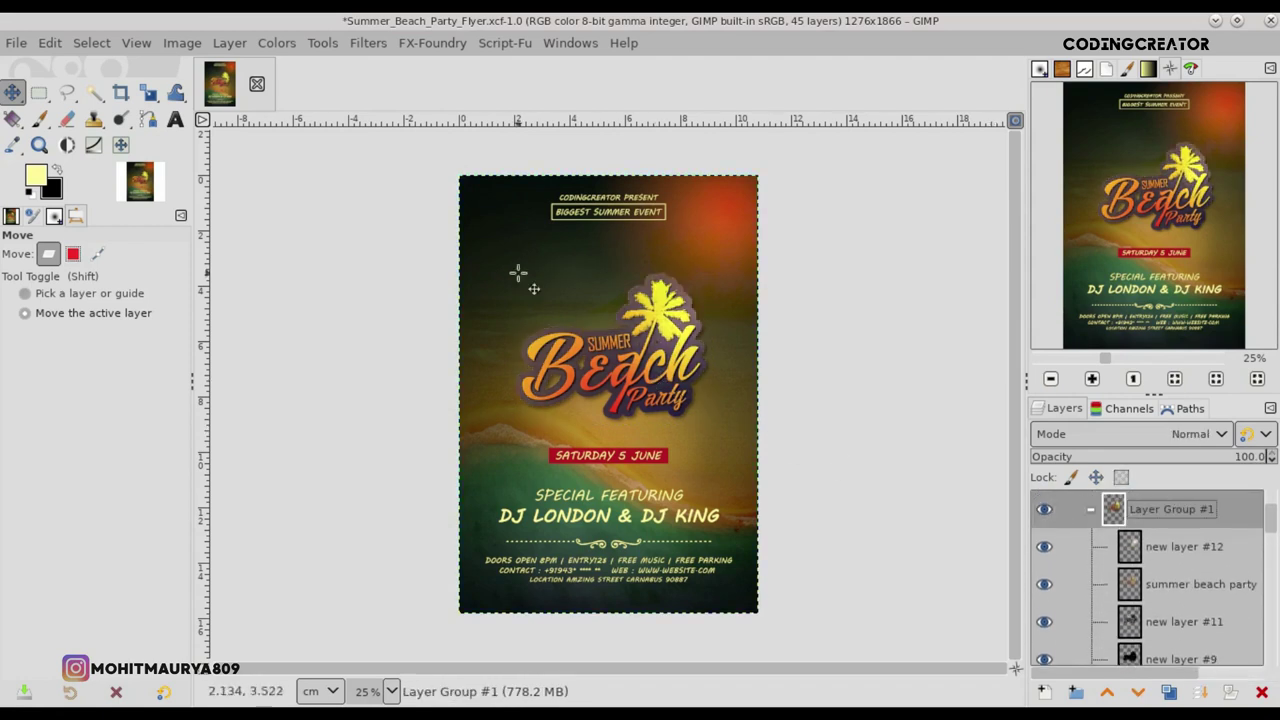
left_click(229, 43)
left_click(270, 452)
left_click_drag(660, 397, 674, 400)
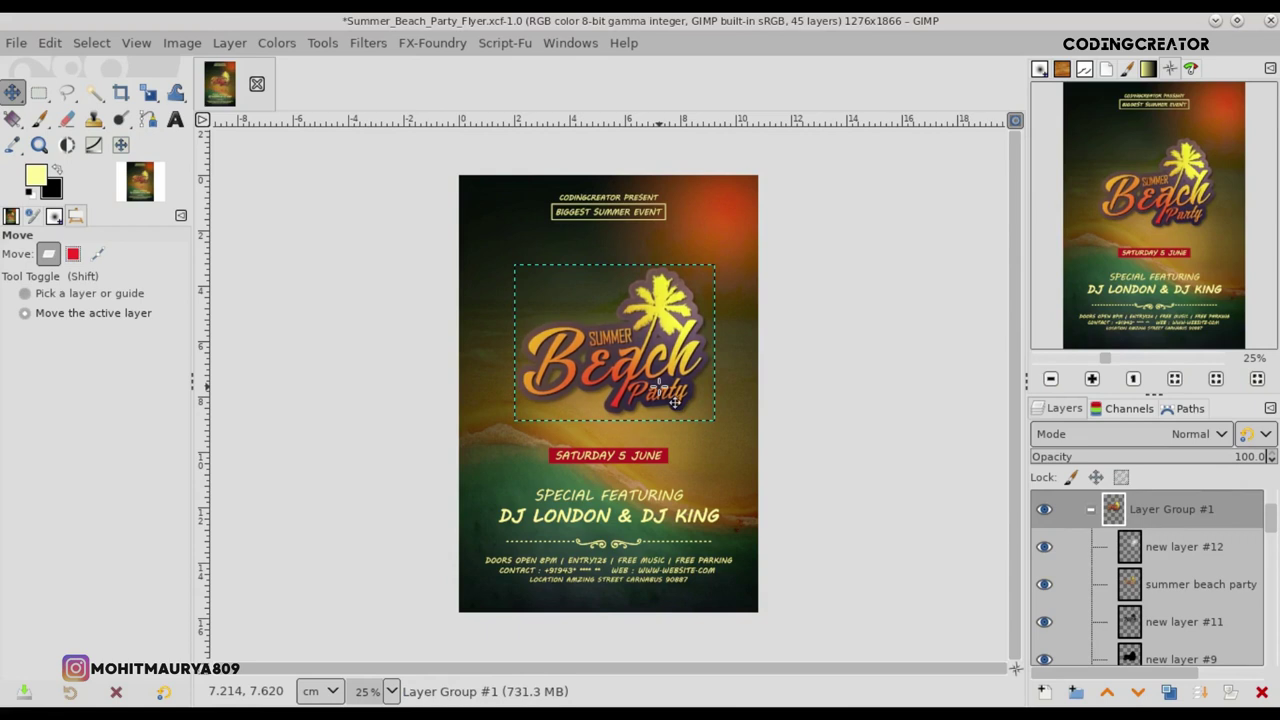
- Switch between the header text group, title group, and layers #12 and #11
left_click(1075, 692)
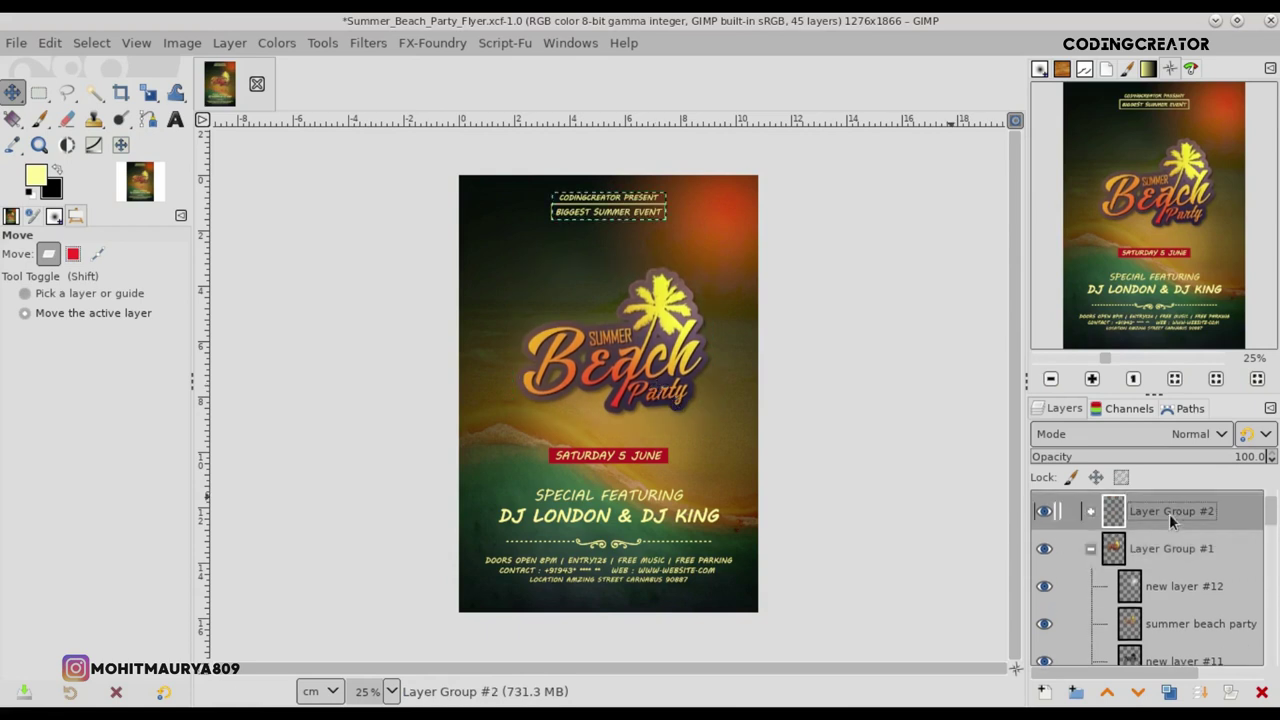
left_click(1165, 551)
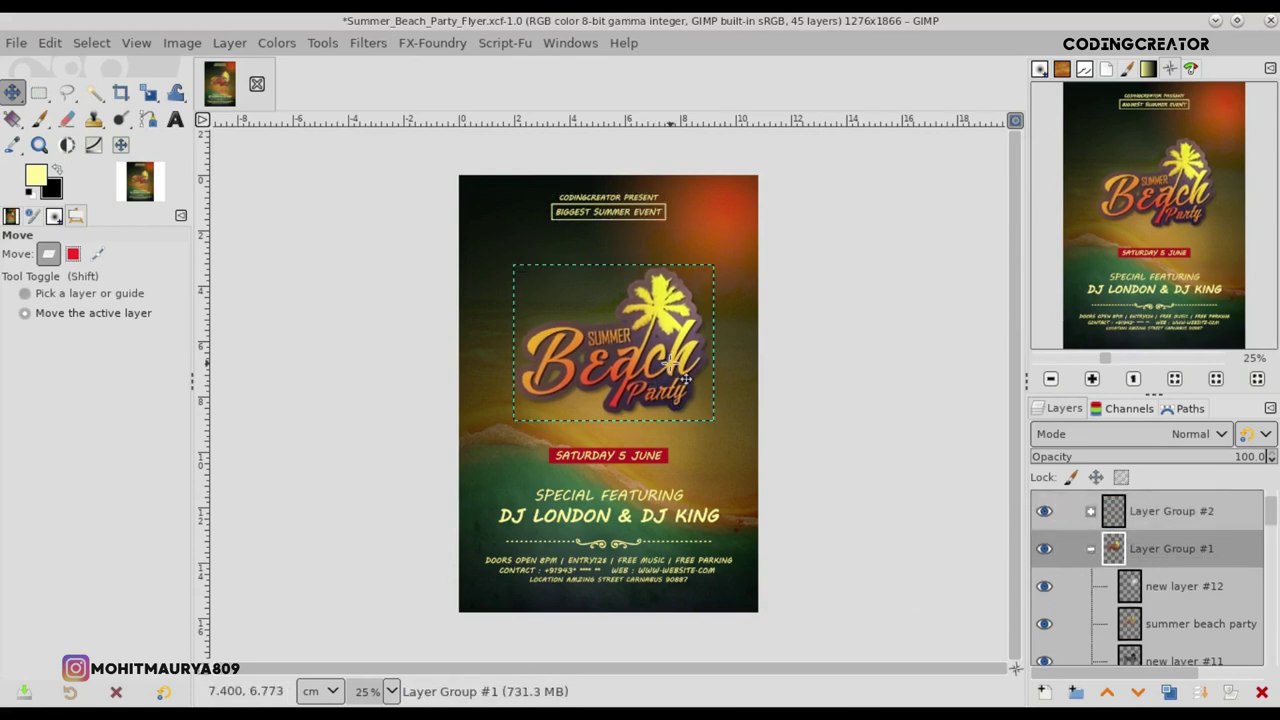
left_click(1147, 515)
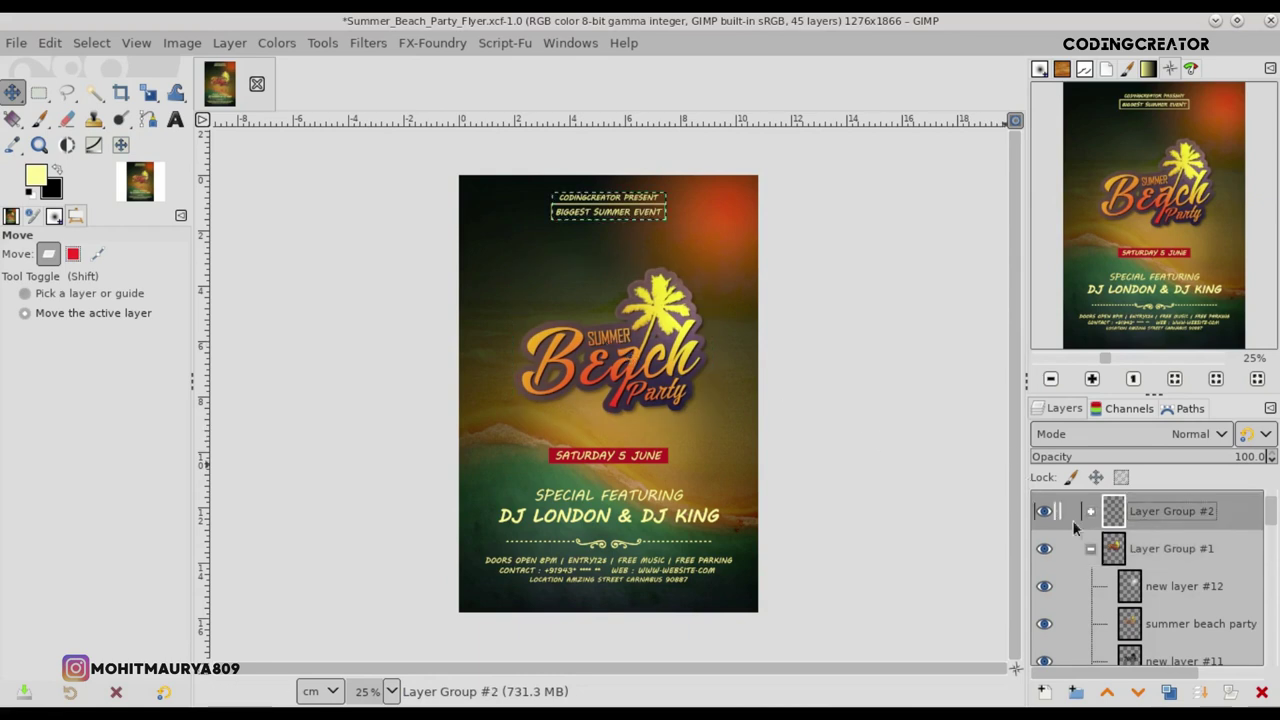
left_click(1177, 565)
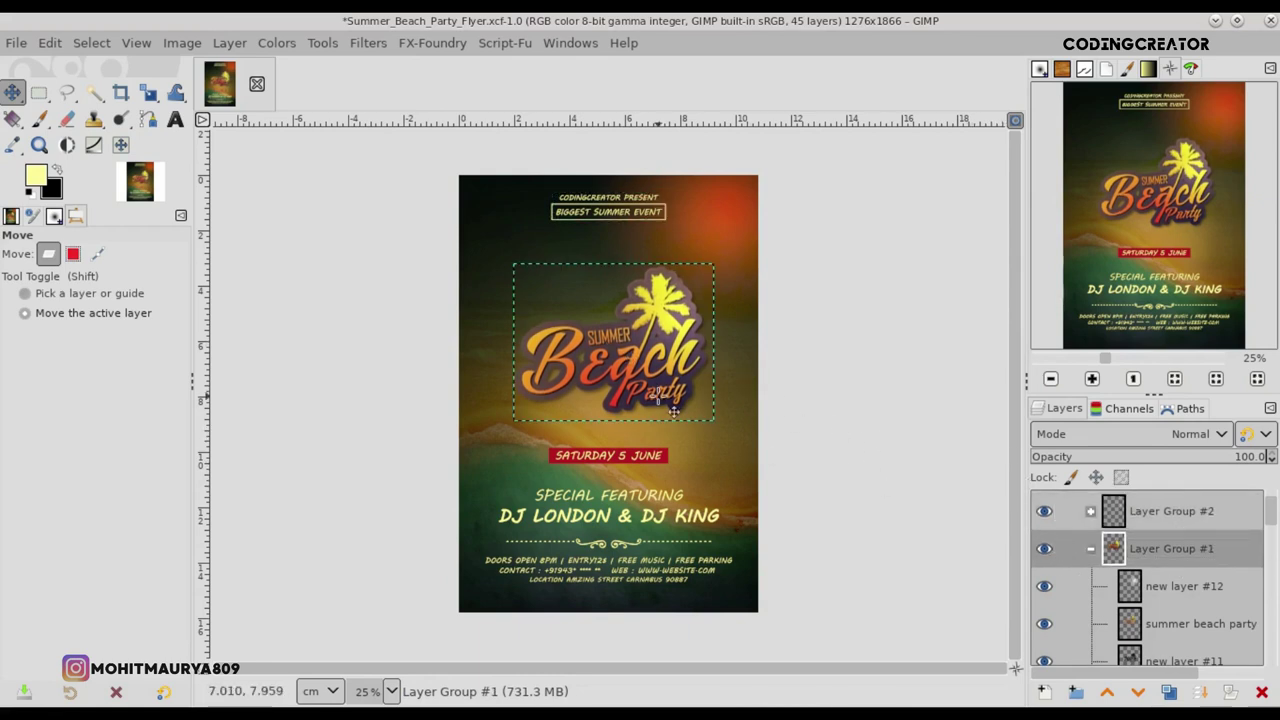
left_click(1165, 512)
left_click(1170, 578)
left_click(1185, 623)
left_click(1168, 586)
- Move layer #10 out of the title group and resize layer #12 to the full image
scroll(1268, 530, "down", 3)
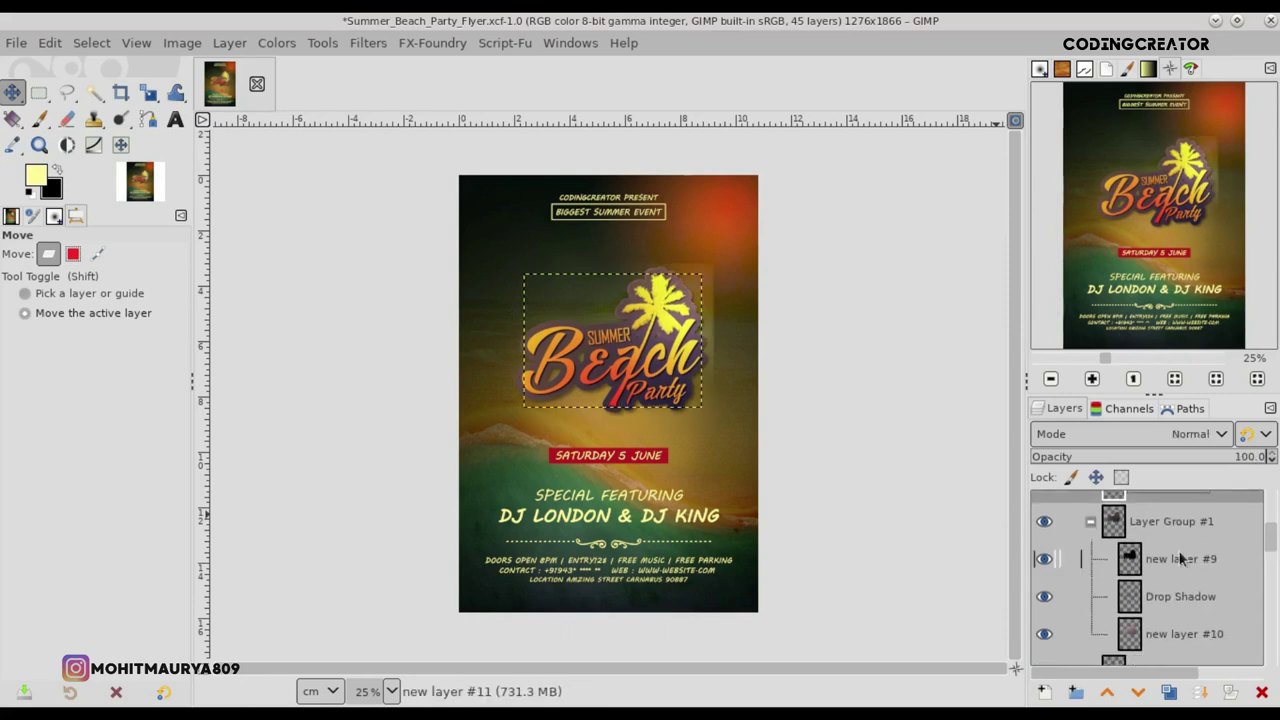
left_click_drag(1165, 560, 1165, 505)
left_click_drag(1178, 596, 1178, 548)
left_click_drag(1176, 646, 1167, 591)
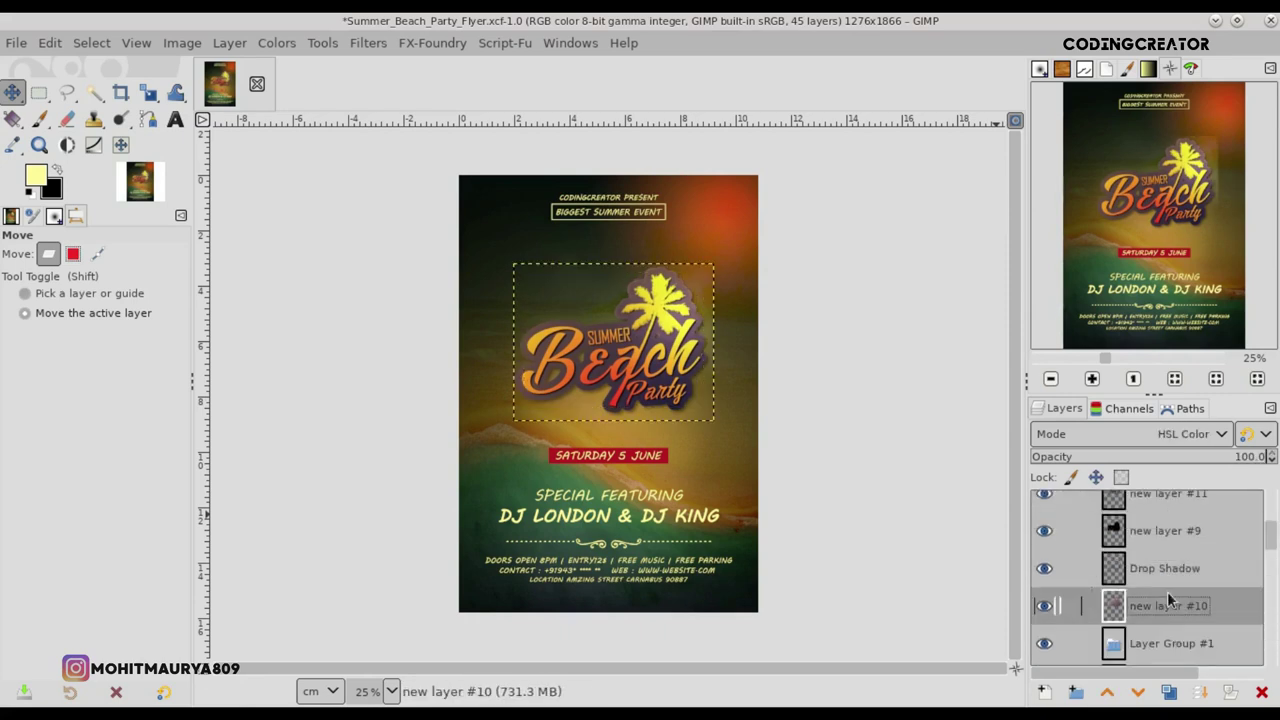
left_click(1165, 643)
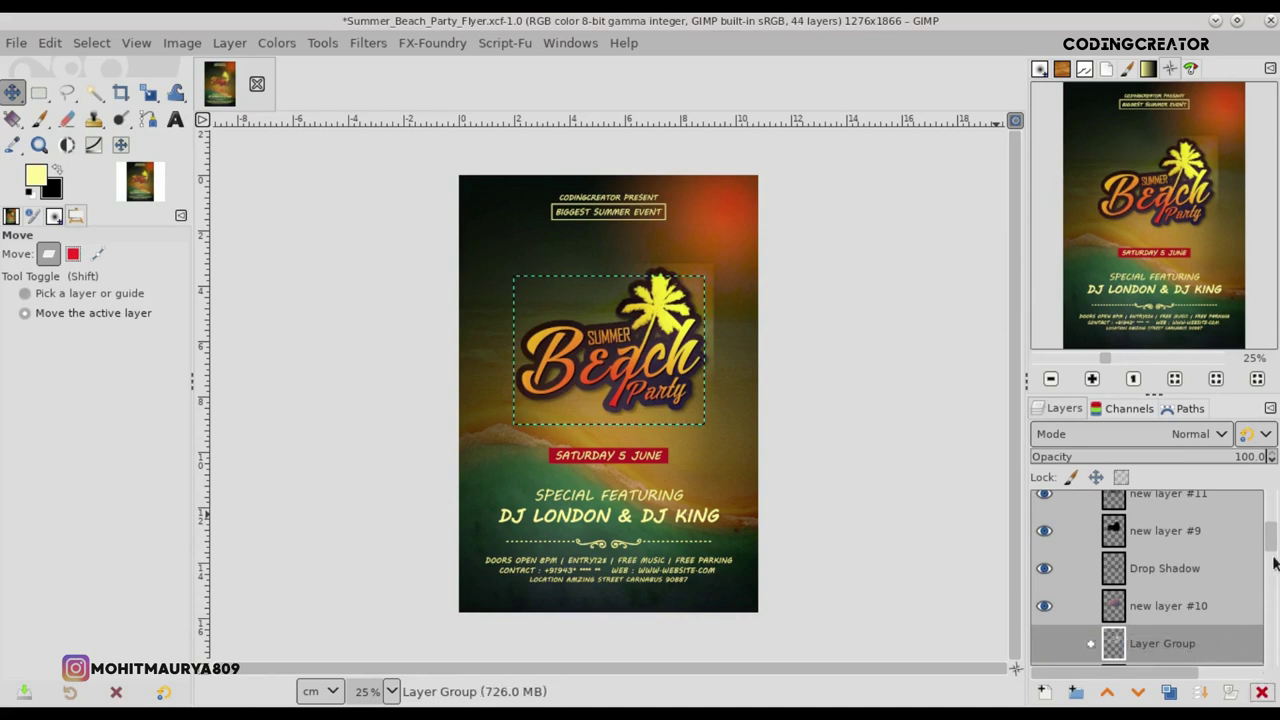
scroll(1268, 560, "up", 2)
scroll(1186, 571, "up", 2)
left_click(1168, 556)
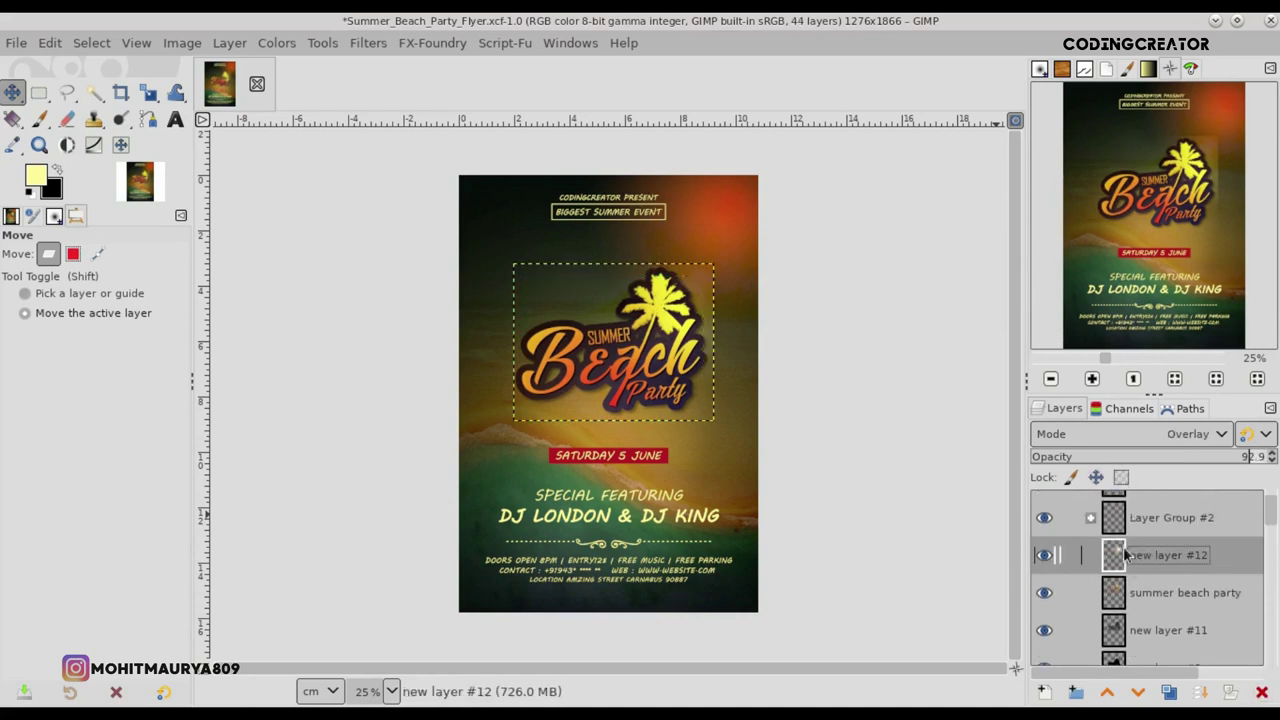
left_click(229, 43)
left_click(300, 359)
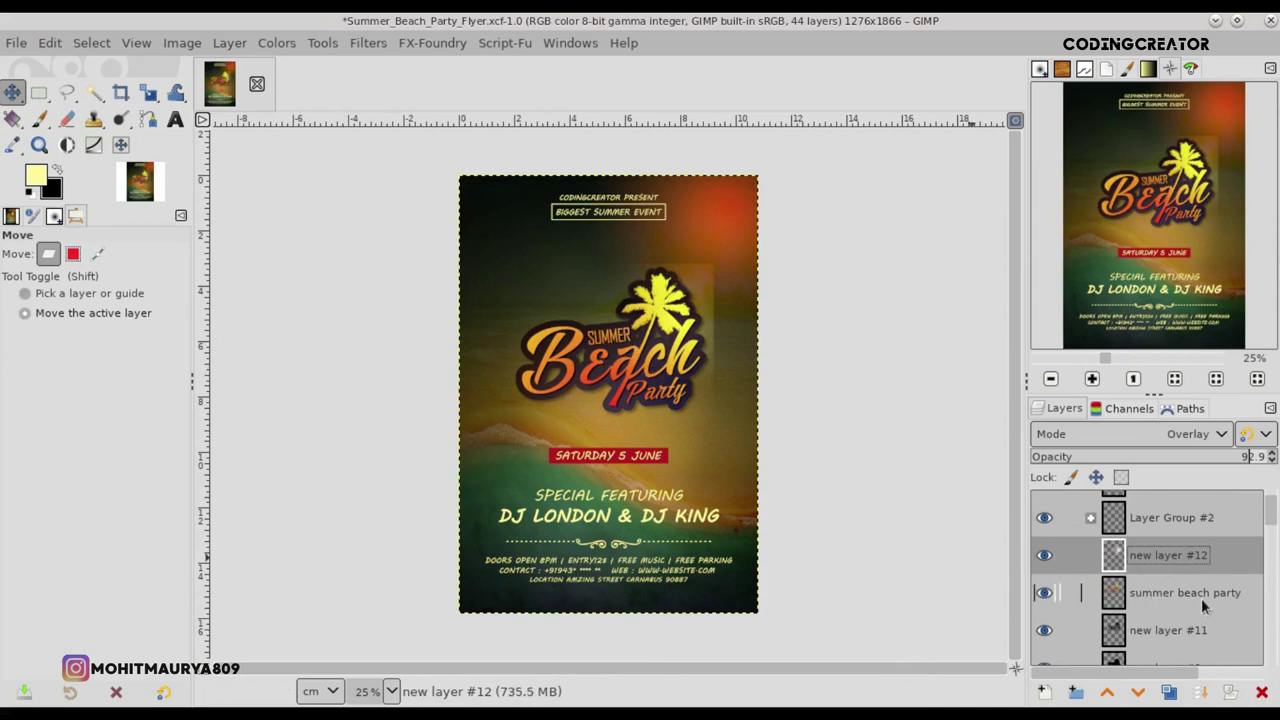
- Replace layer #12 with a new glow layer and set a white Paintbrush at opacity 39
left_click(1262, 692)
left_click(1043, 692)
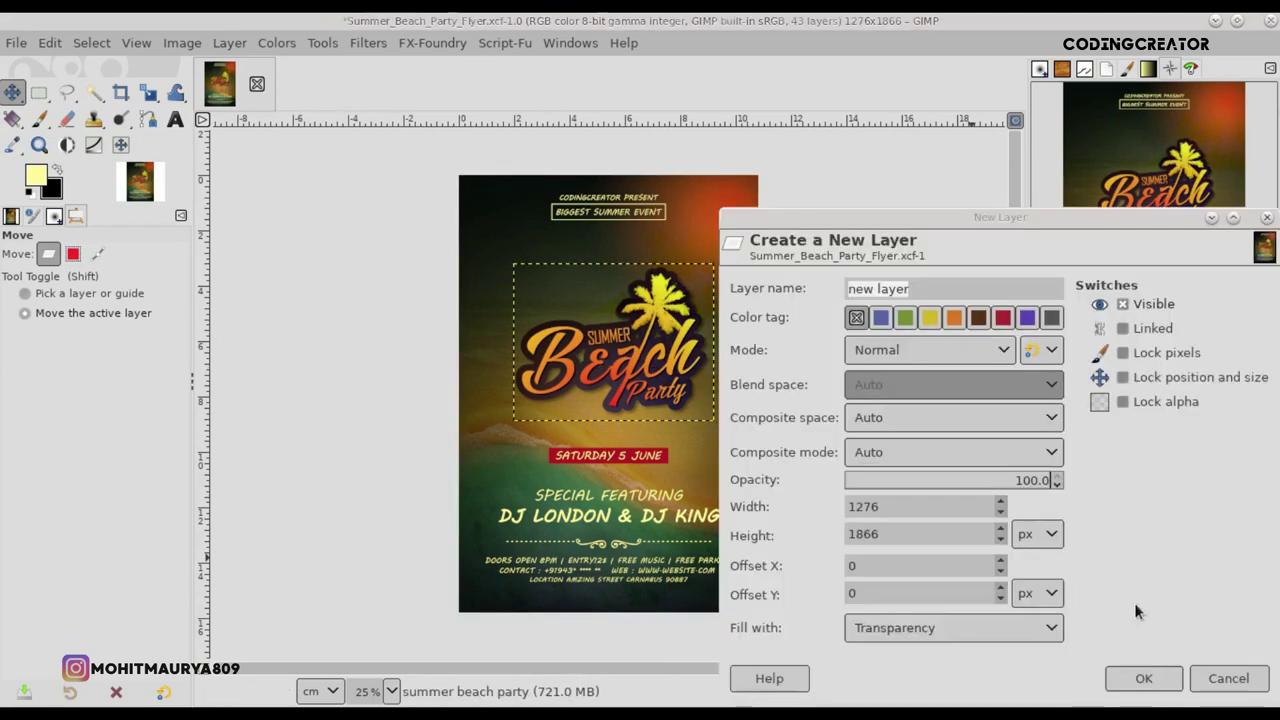
left_click(1143, 678)
left_click(39, 118)
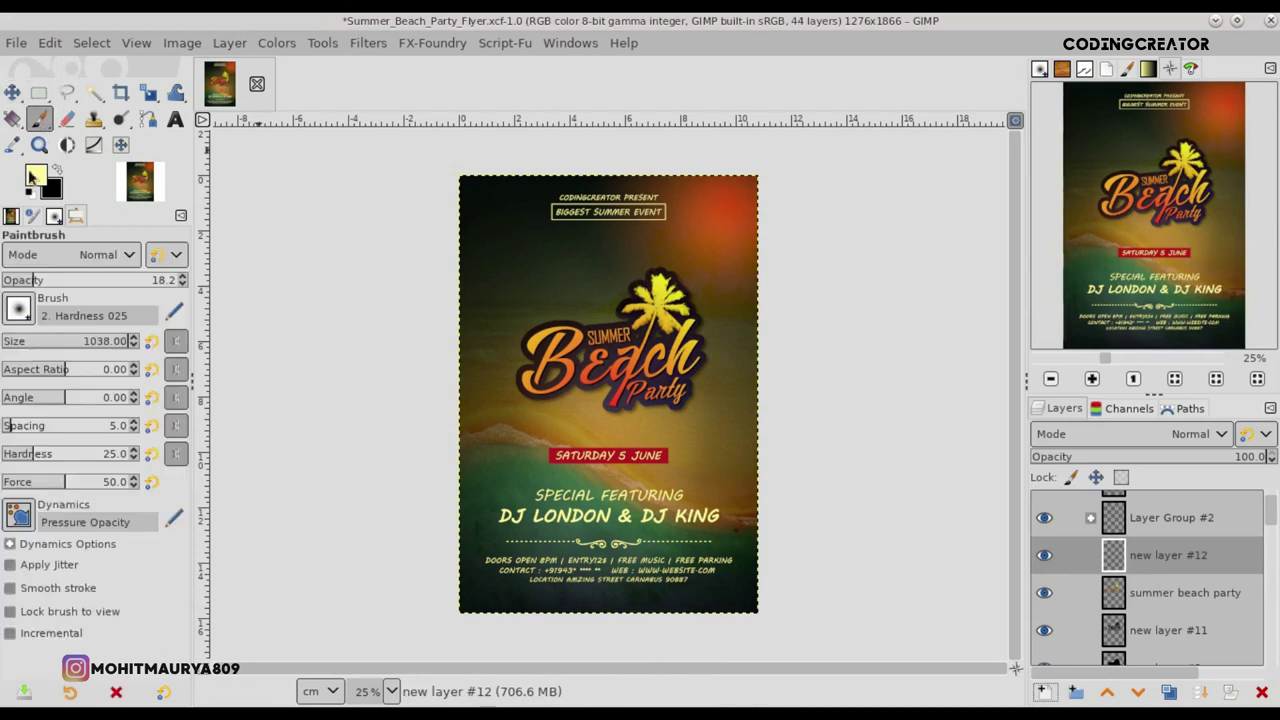
left_click(29, 193)
left_click(58, 170)
left_click_drag(55, 283, 68, 281)
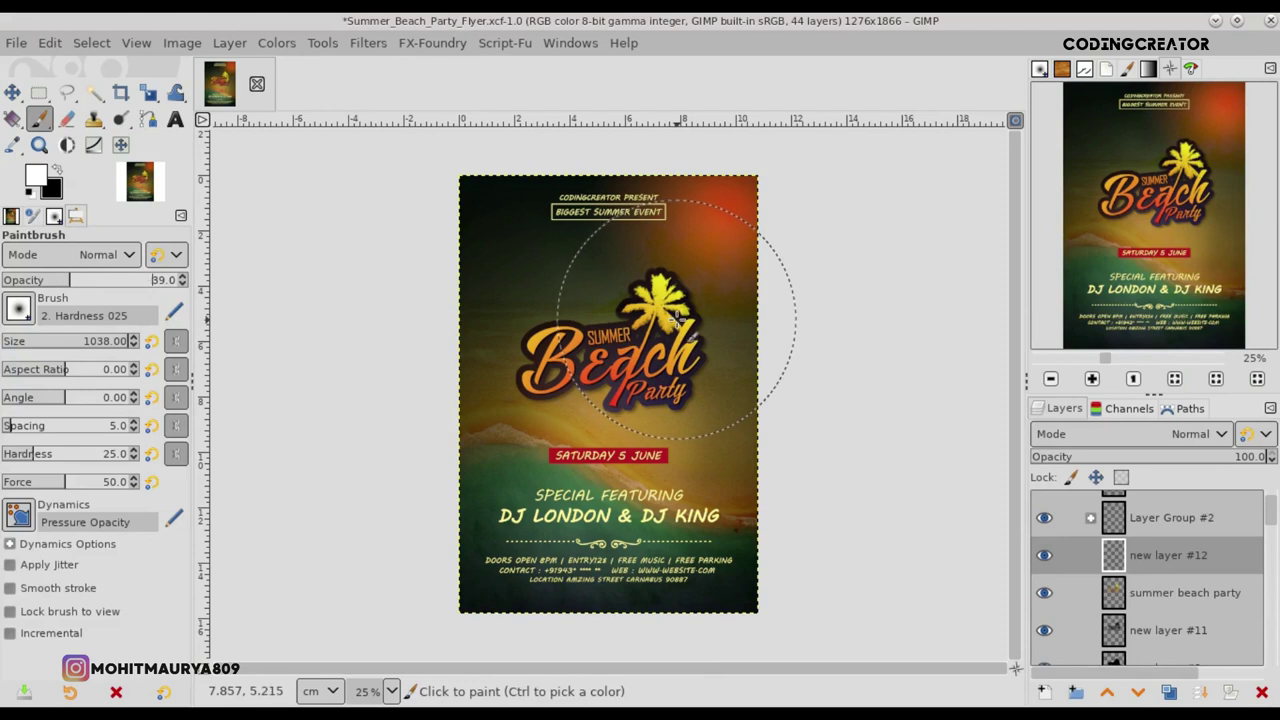
- Paint a soft white glow over the palm tree and blend the layer as Overlay
left_click(672, 310)
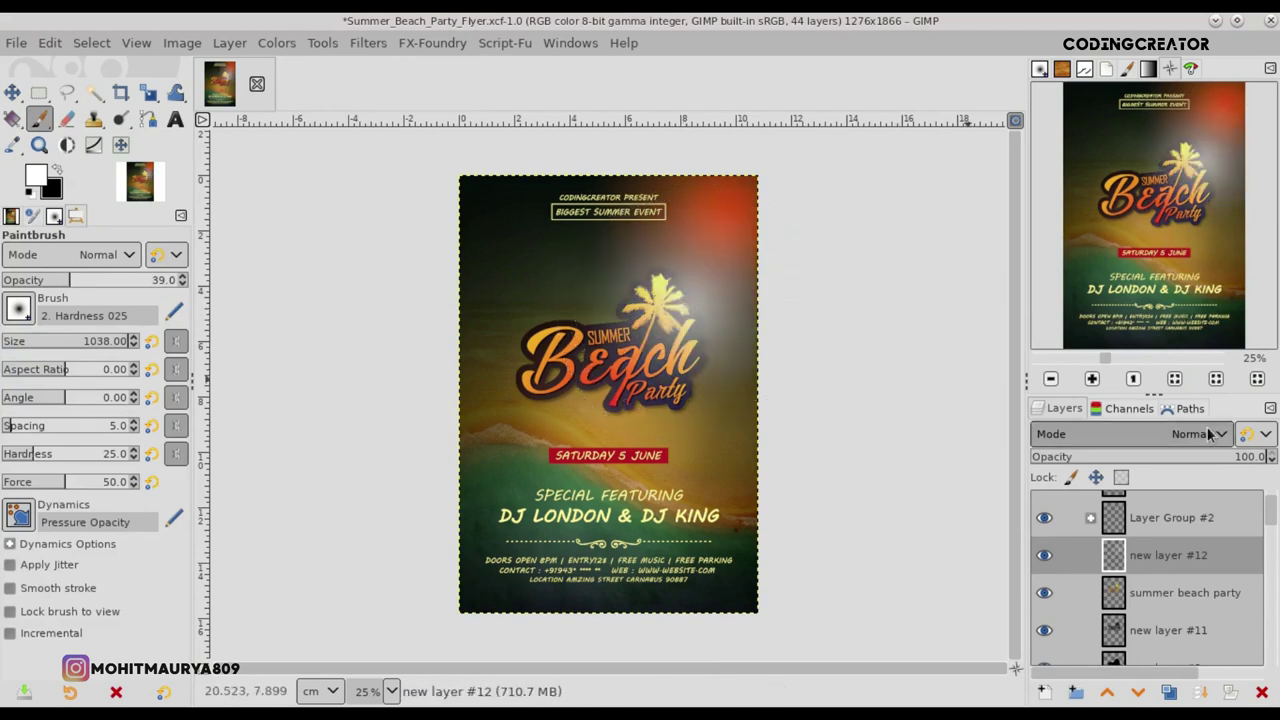
left_click(1200, 434)
left_click(1124, 540)
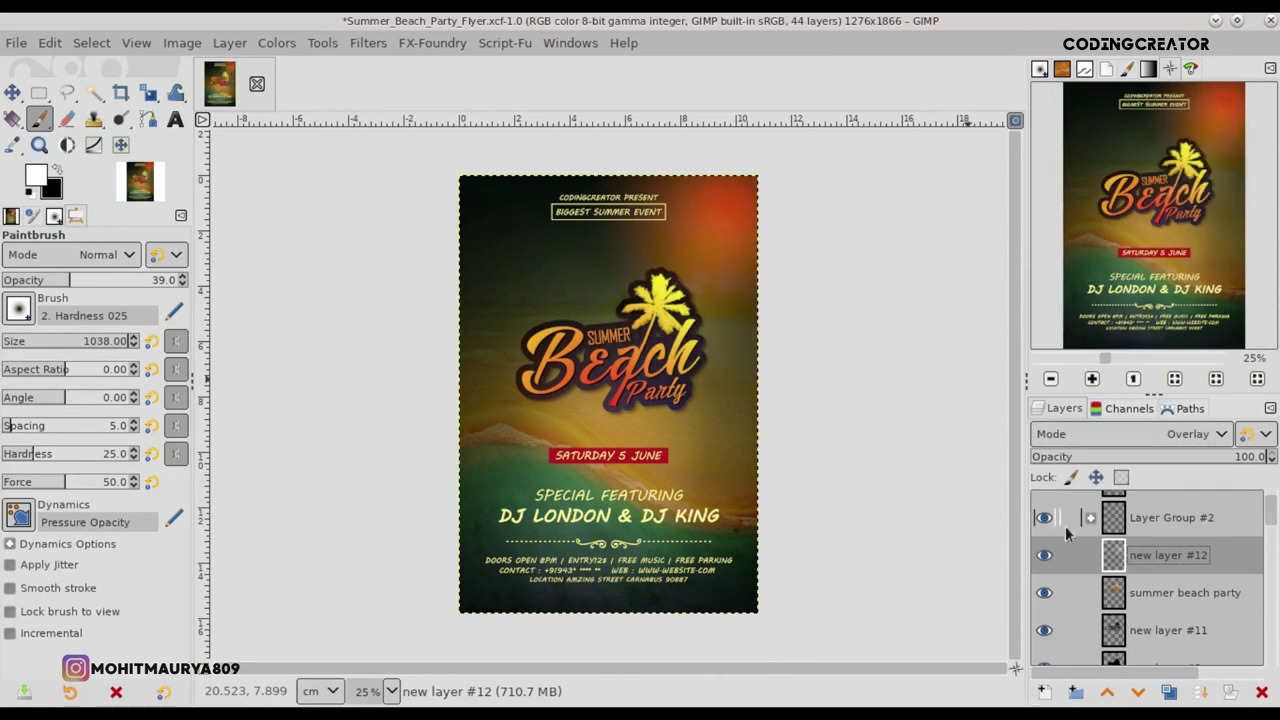
left_click(1043, 555)
left_click(1043, 555)
- Set the brush opacity to 68.4 and toggle the glow layer to compare before and after
left_click(42, 281)
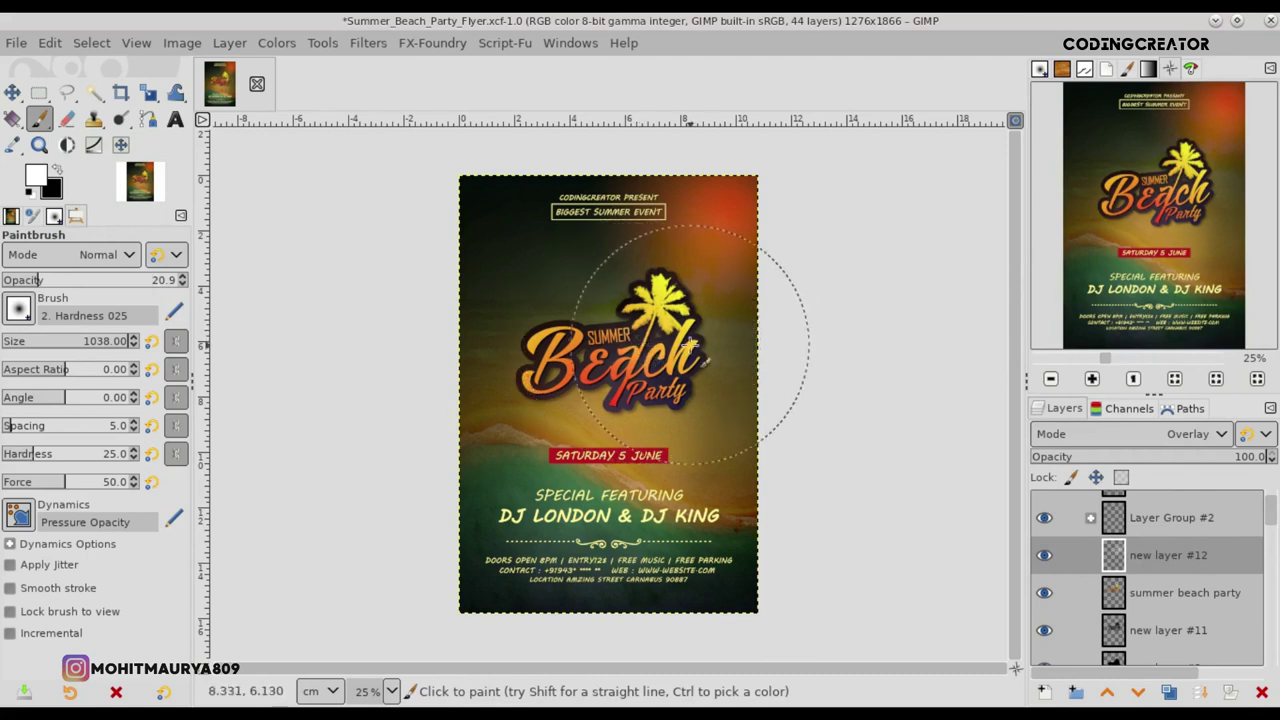
left_click_drag(45, 281, 255, 301)
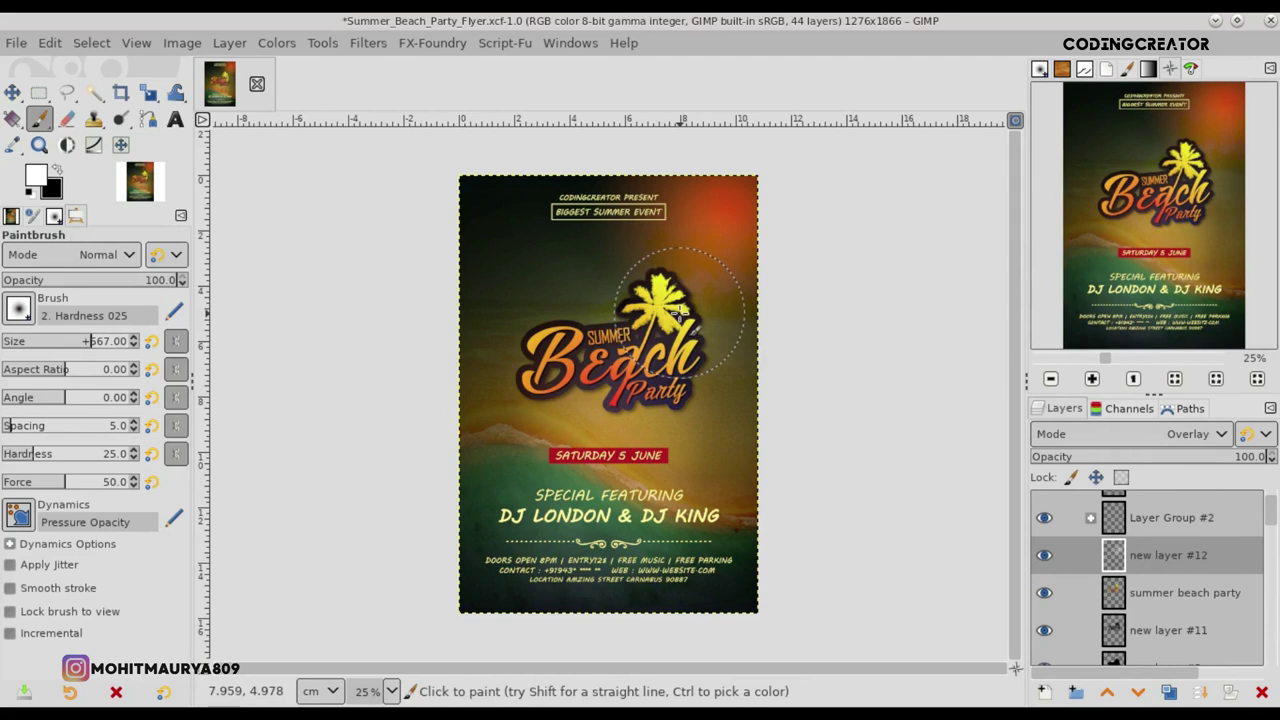
scroll(680, 312, "up", 2, "ctrl")
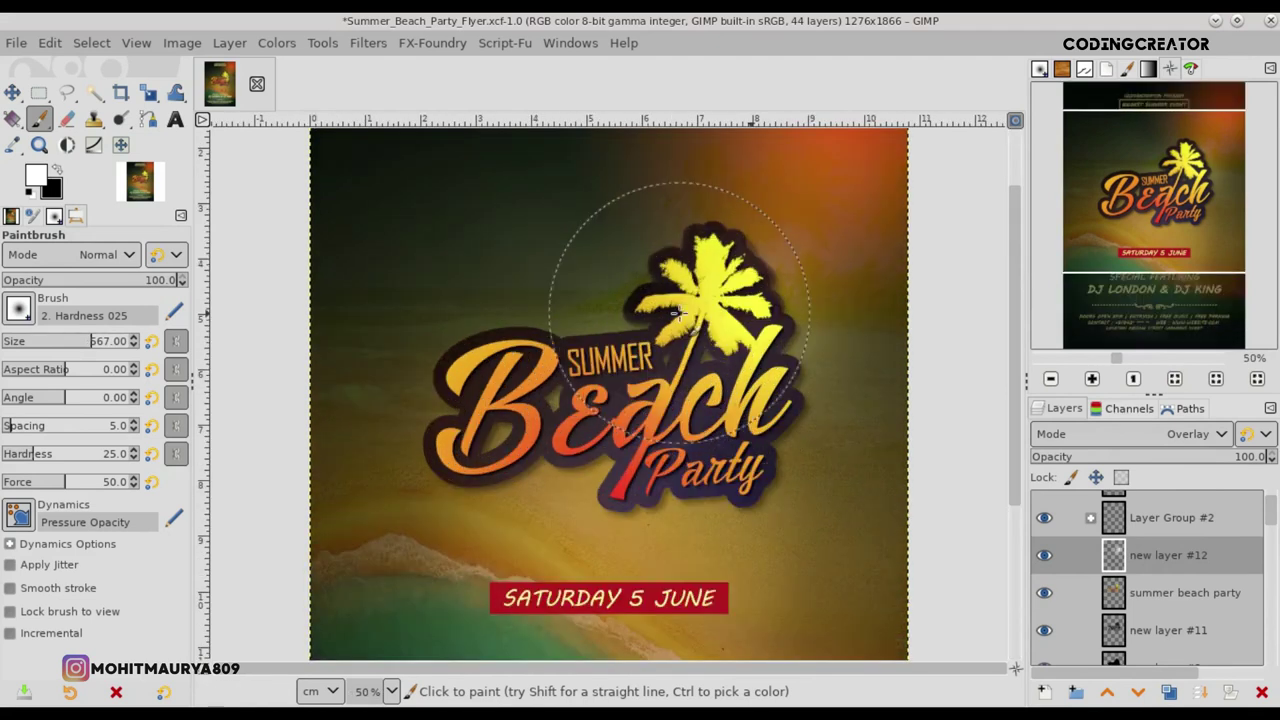
left_click(121, 280)
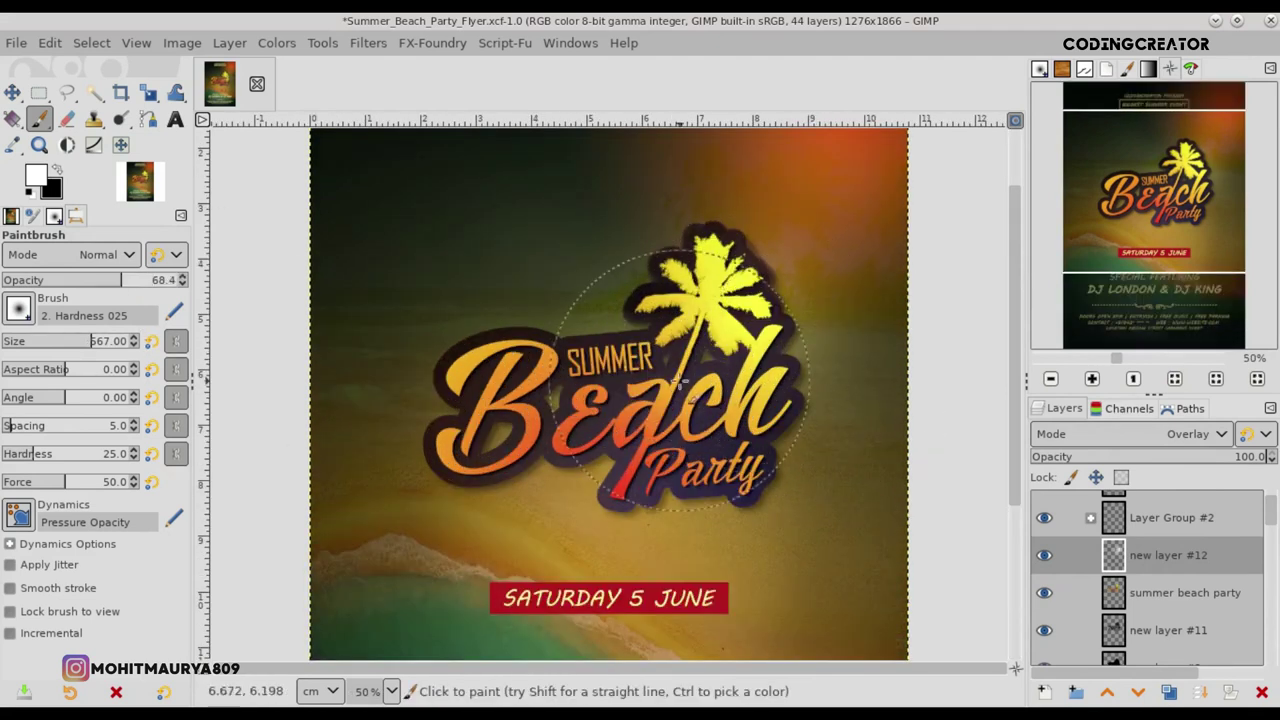
scroll(727, 343, "down", 3, "ctrl")
key("m")
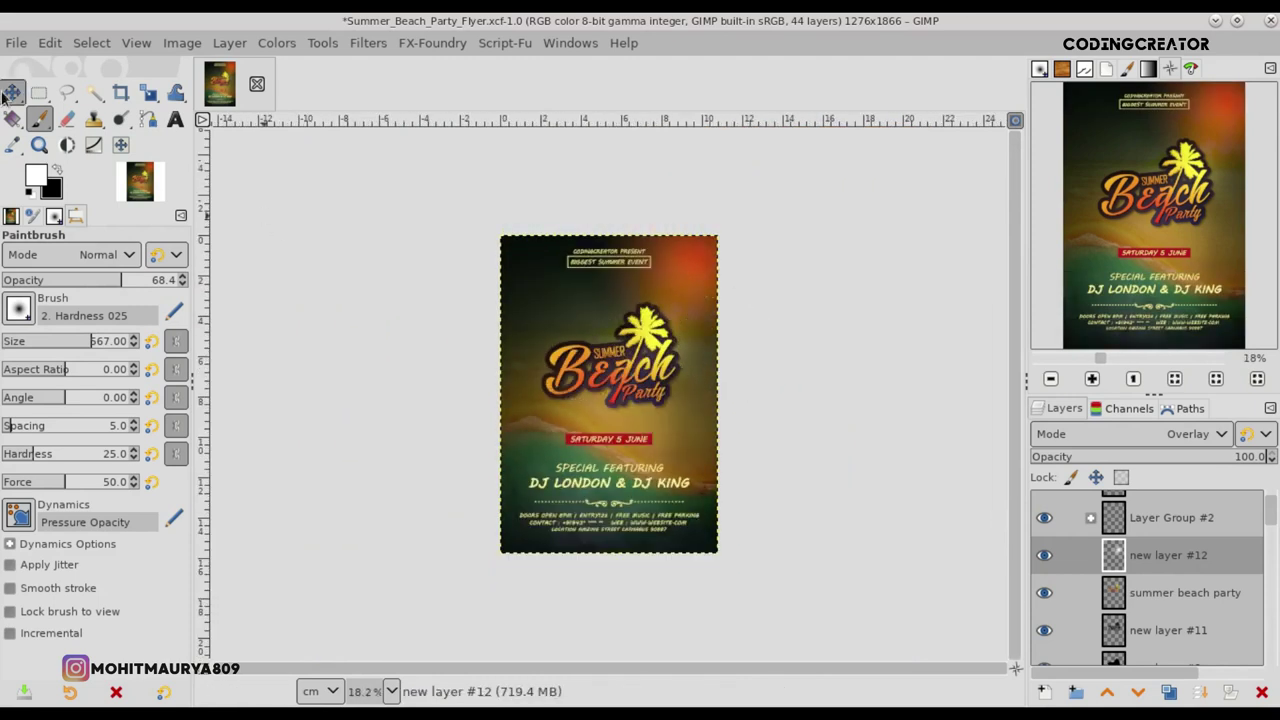
scroll(676, 388, "up", 1, "ctrl")
left_click(1044, 556)
left_click(1044, 556)
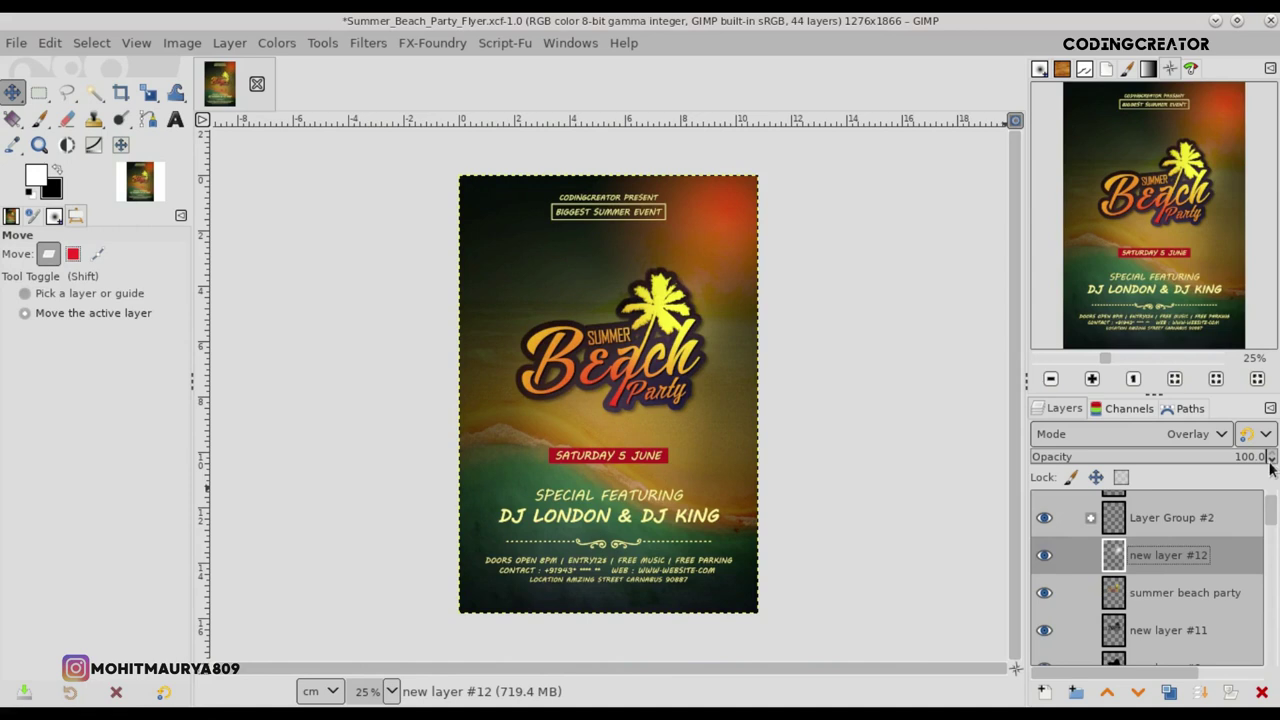
- Toggle the palm-tree glow layer #12 off and on repeatedly to compare the flyer with and without it
left_click(1046, 554)
left_click(1046, 555)
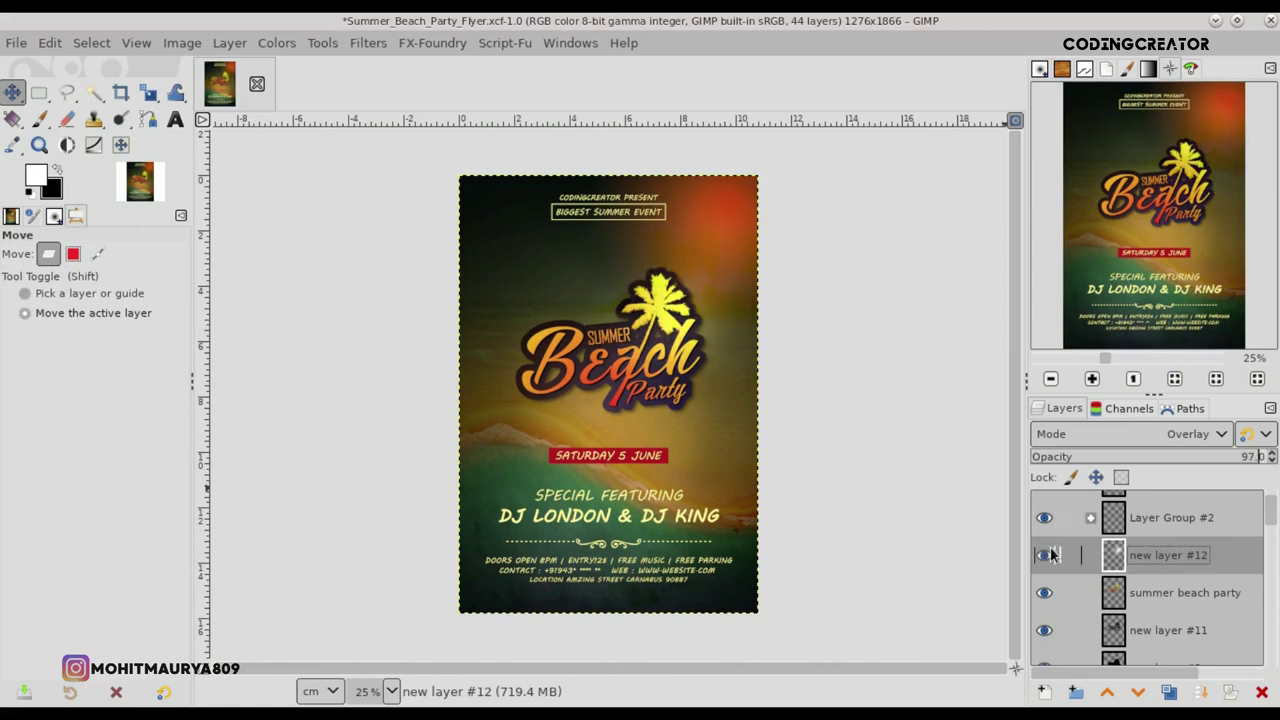
left_click(1046, 555)
left_click(1046, 555)
left_click(1046, 555)
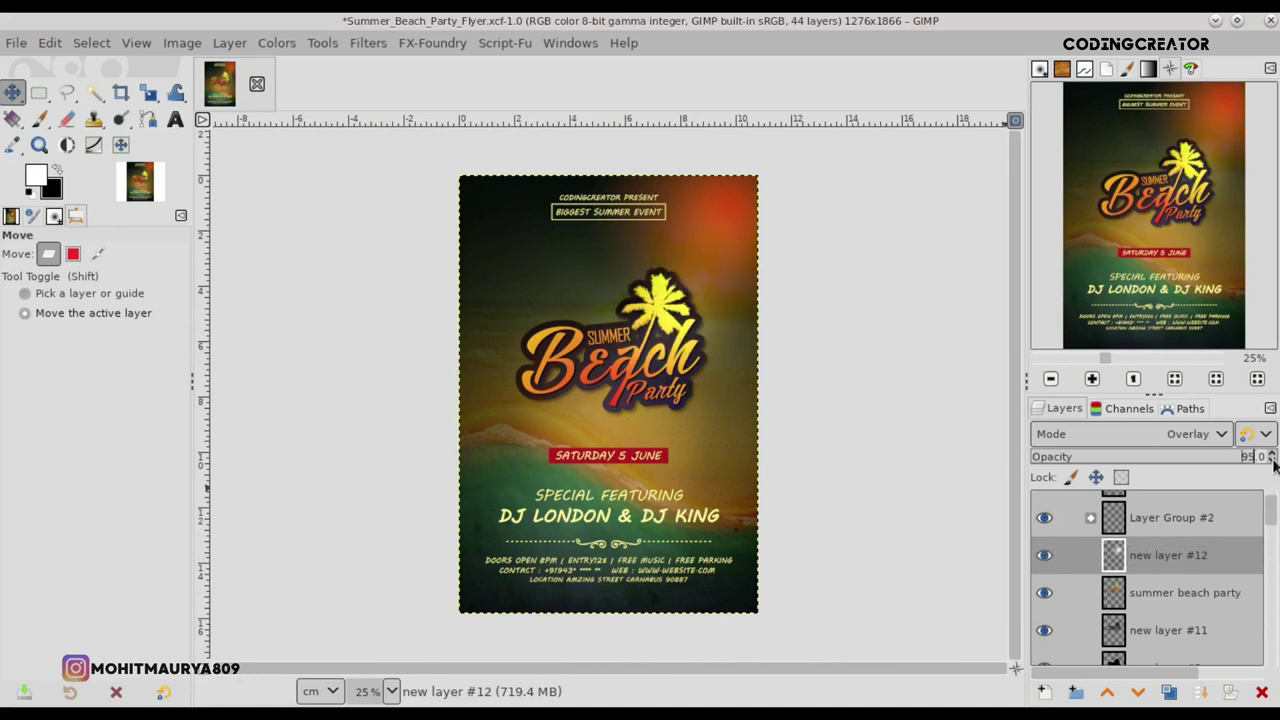
left_click(1054, 562)
left_click(1054, 562)
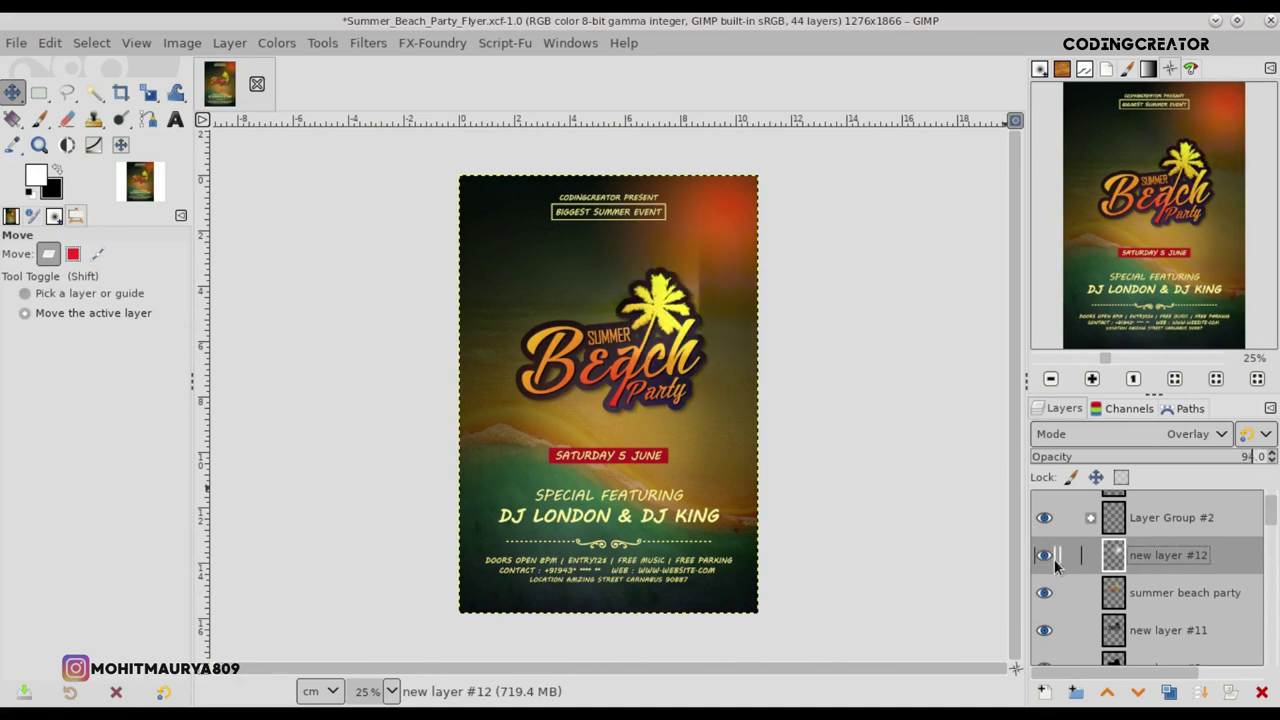
left_click(1054, 562)
left_click(1054, 562)
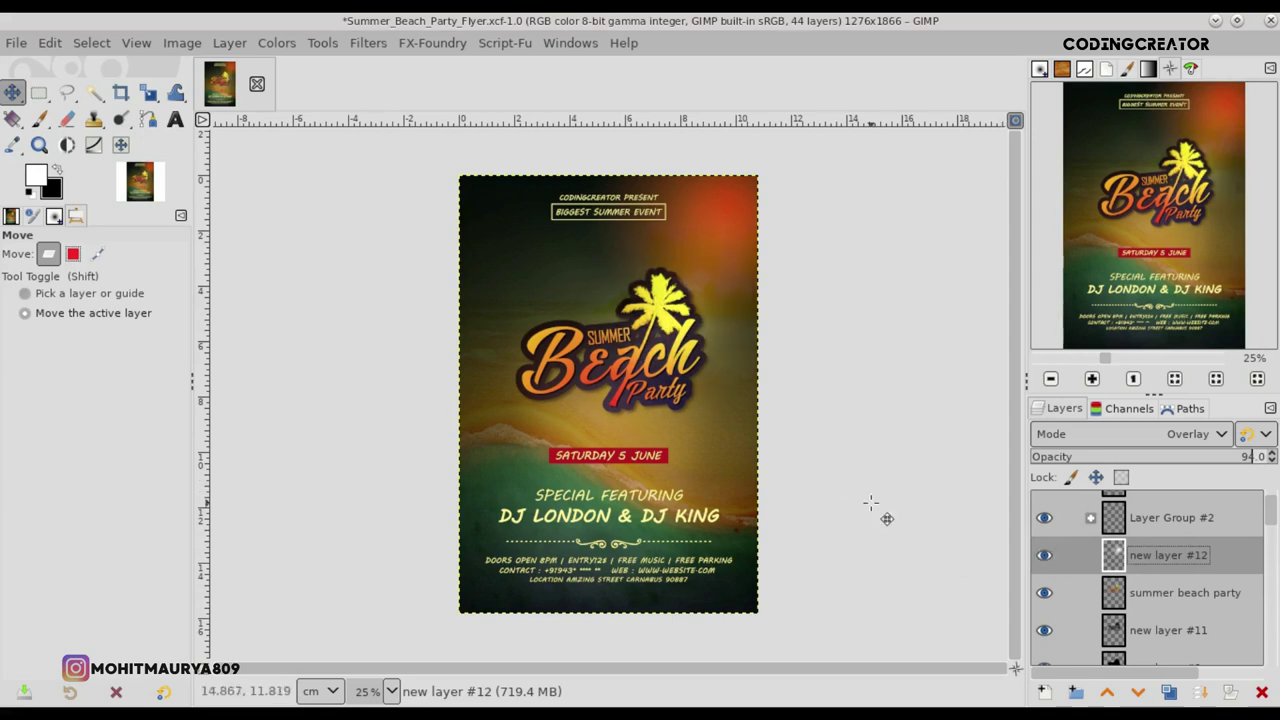
- Lower new layer #12's glow opacity to about 43%, then recheck it against the glow switched off
left_click(1008, 514)
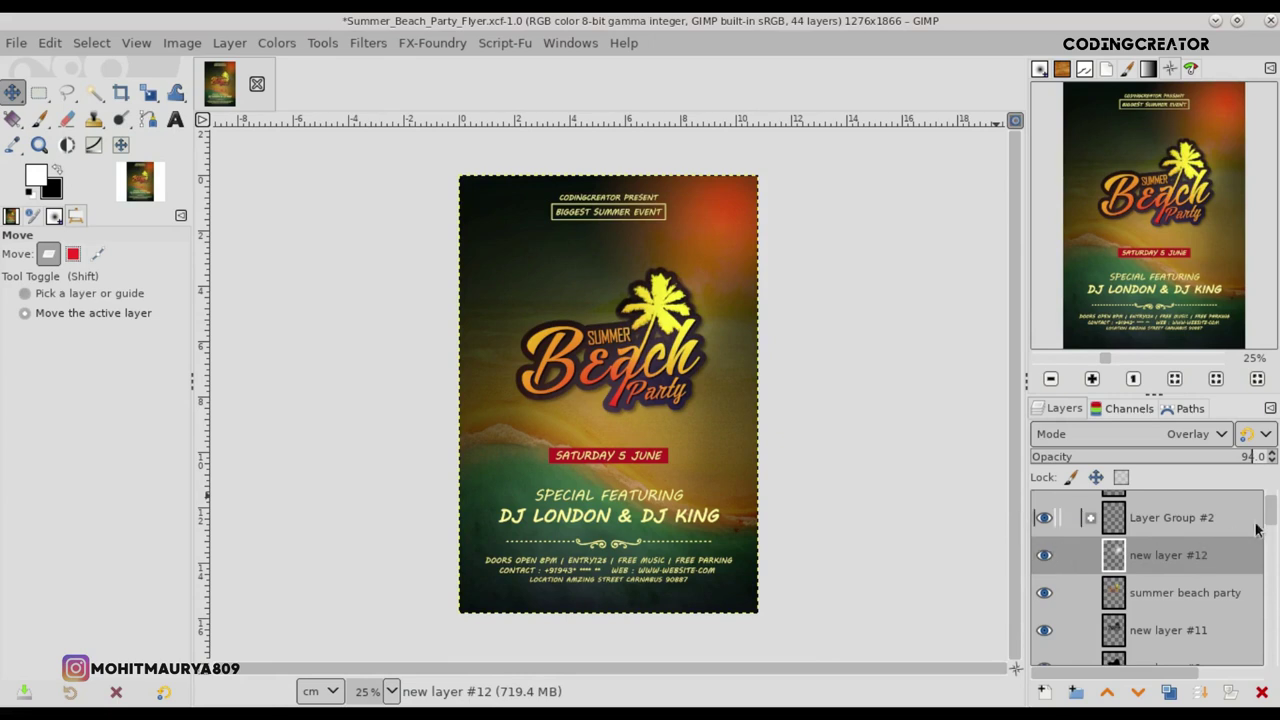
scroll(1257, 528, "up", 1)
left_click(1105, 518)
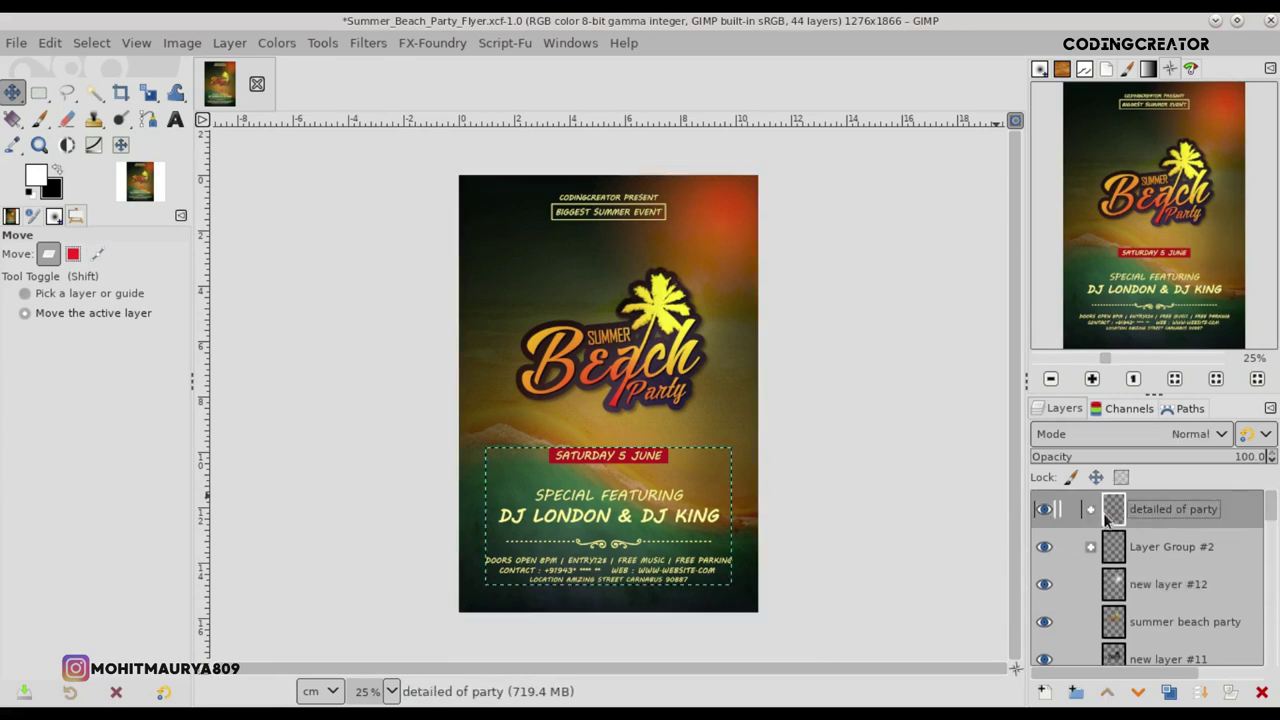
left_click(1208, 580)
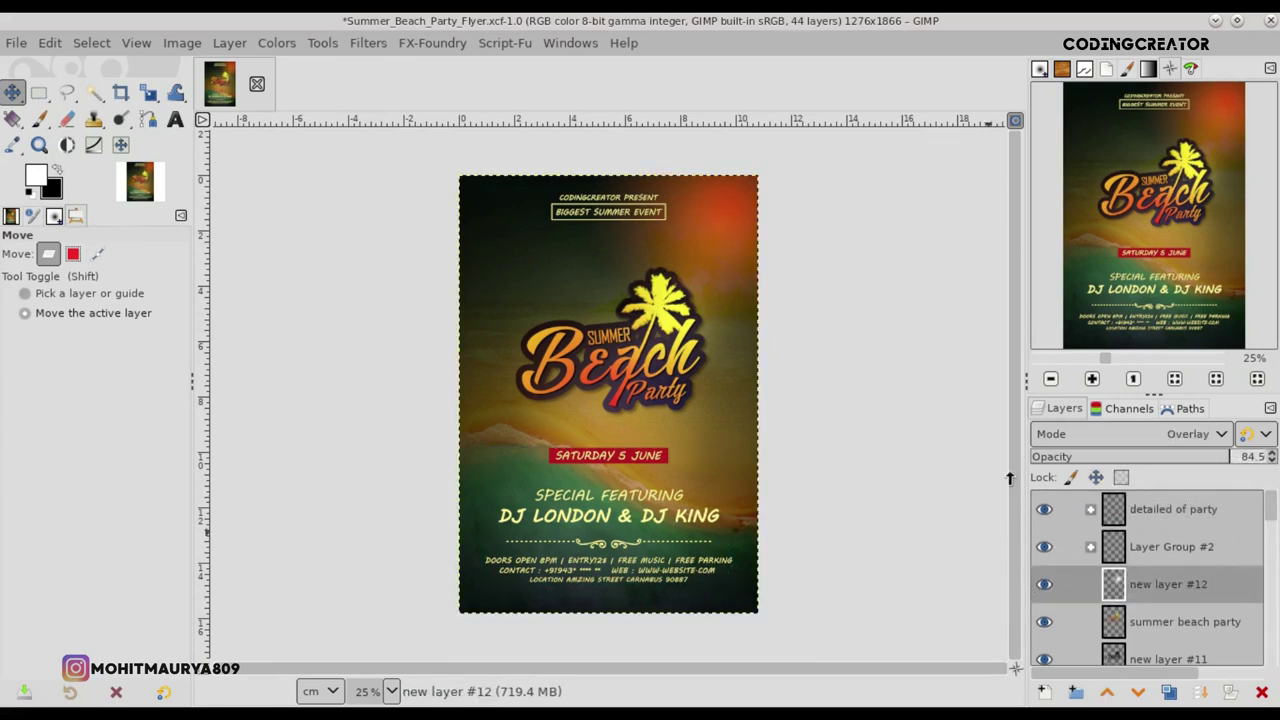
left_click_drag(1035, 458, 1171, 458)
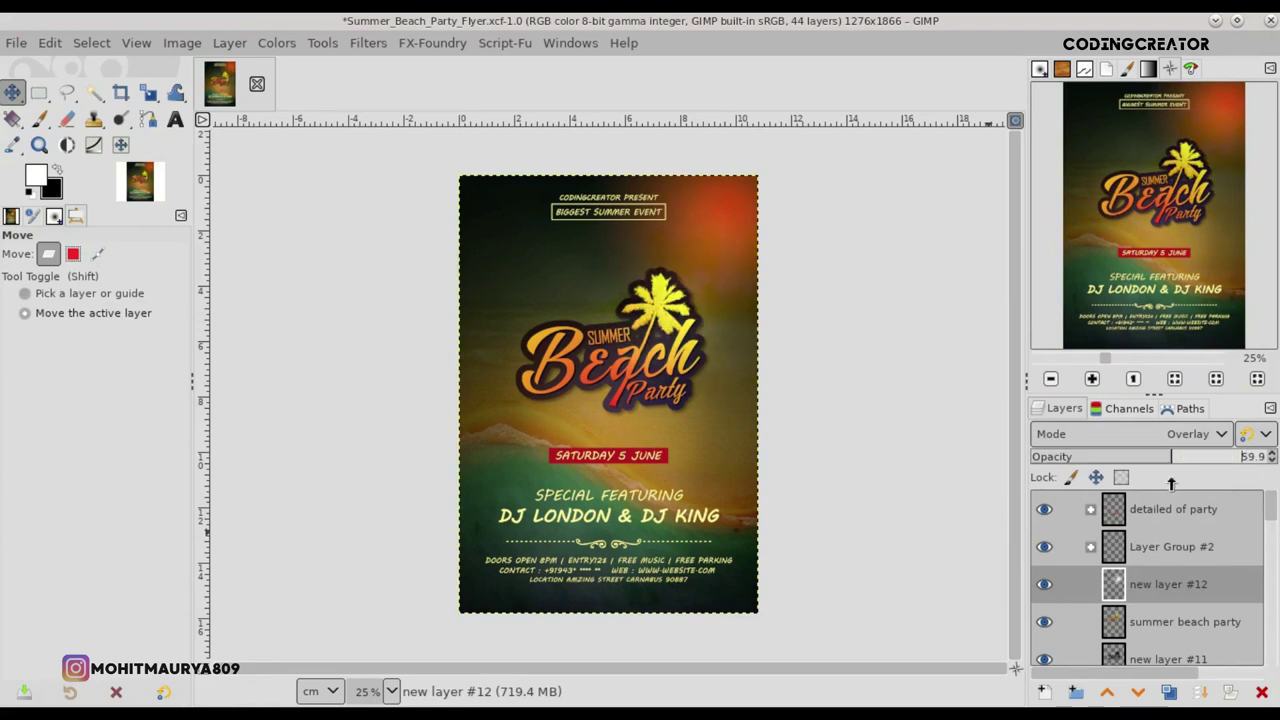
left_click(1044, 585)
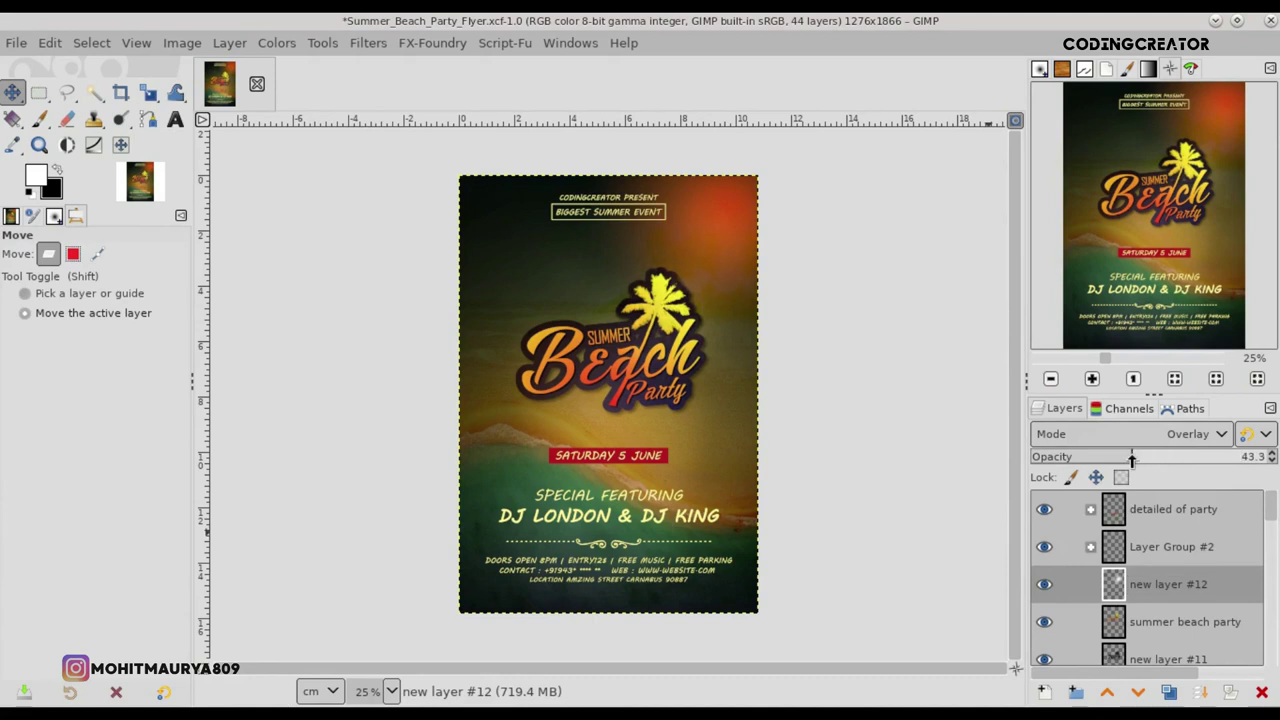
left_click(1047, 590)
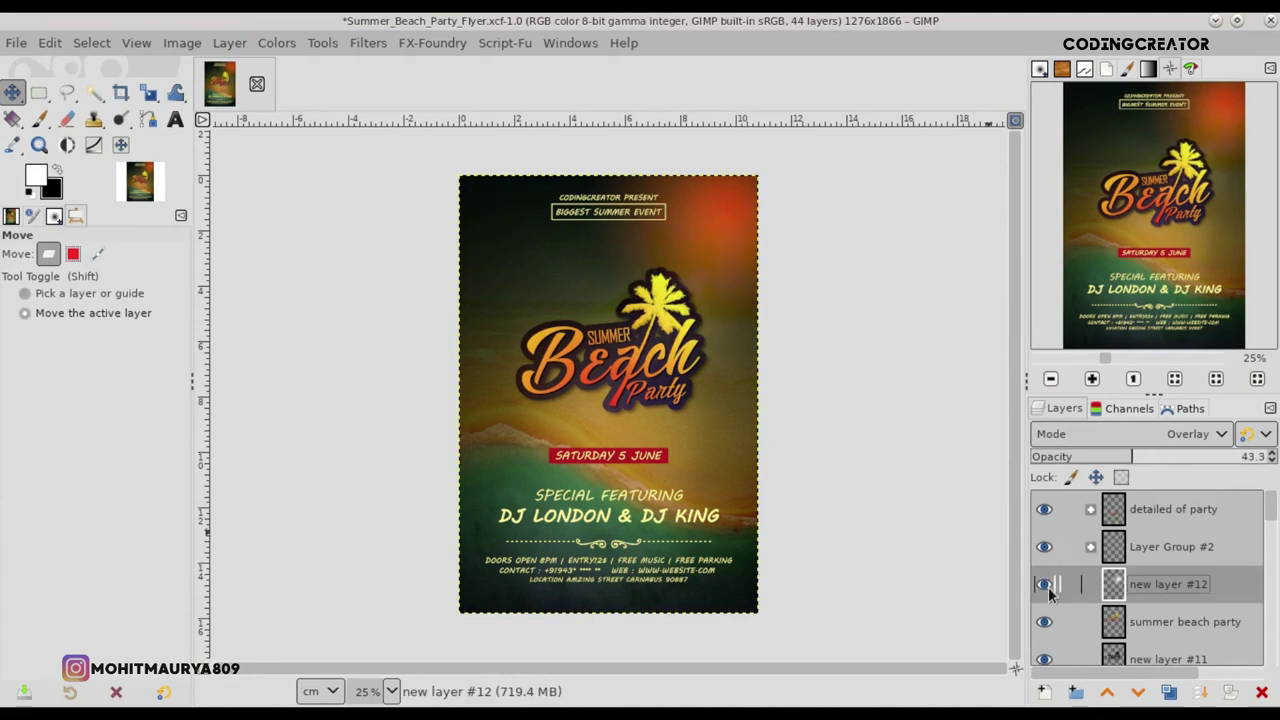
left_click(1047, 588)
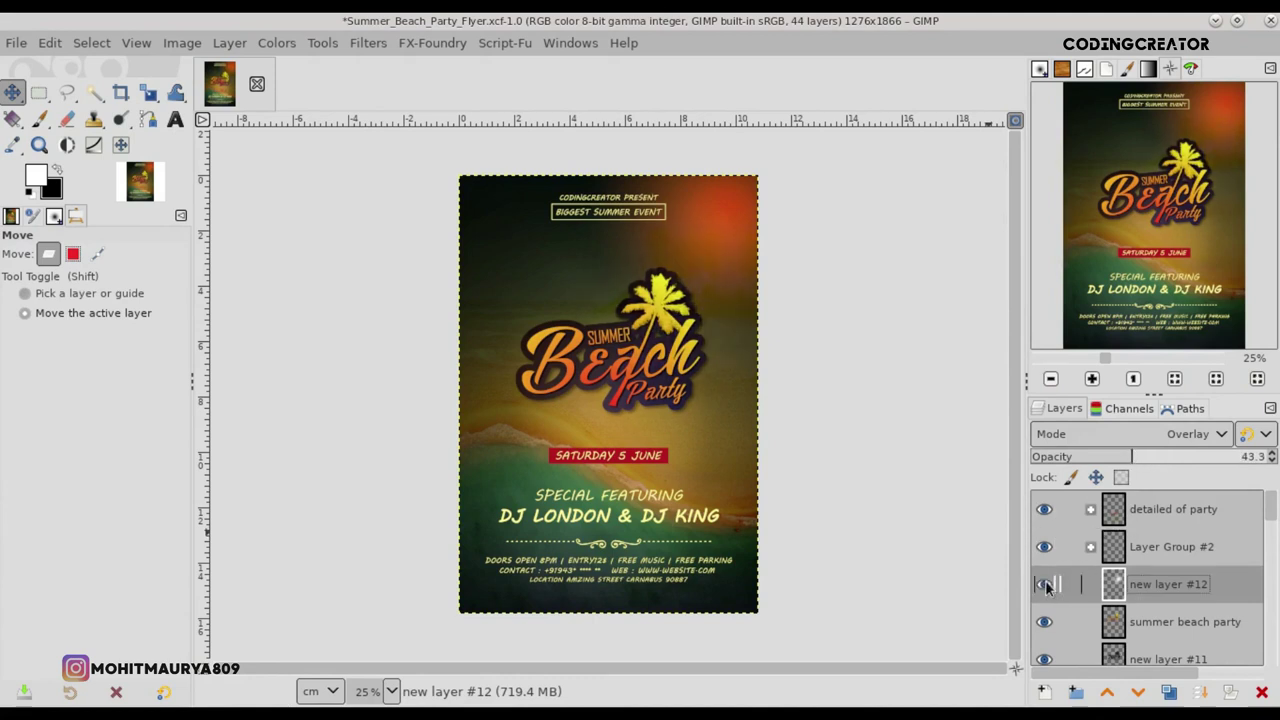
- Make the topmost layer active and start adding a new layer above it
left_click(1113, 512)
left_click(1110, 588)
left_click(1043, 691)
- Add new layer #15 and set the Paintbrush to the logo brush at full opacity and small size
left_click(1143, 678)
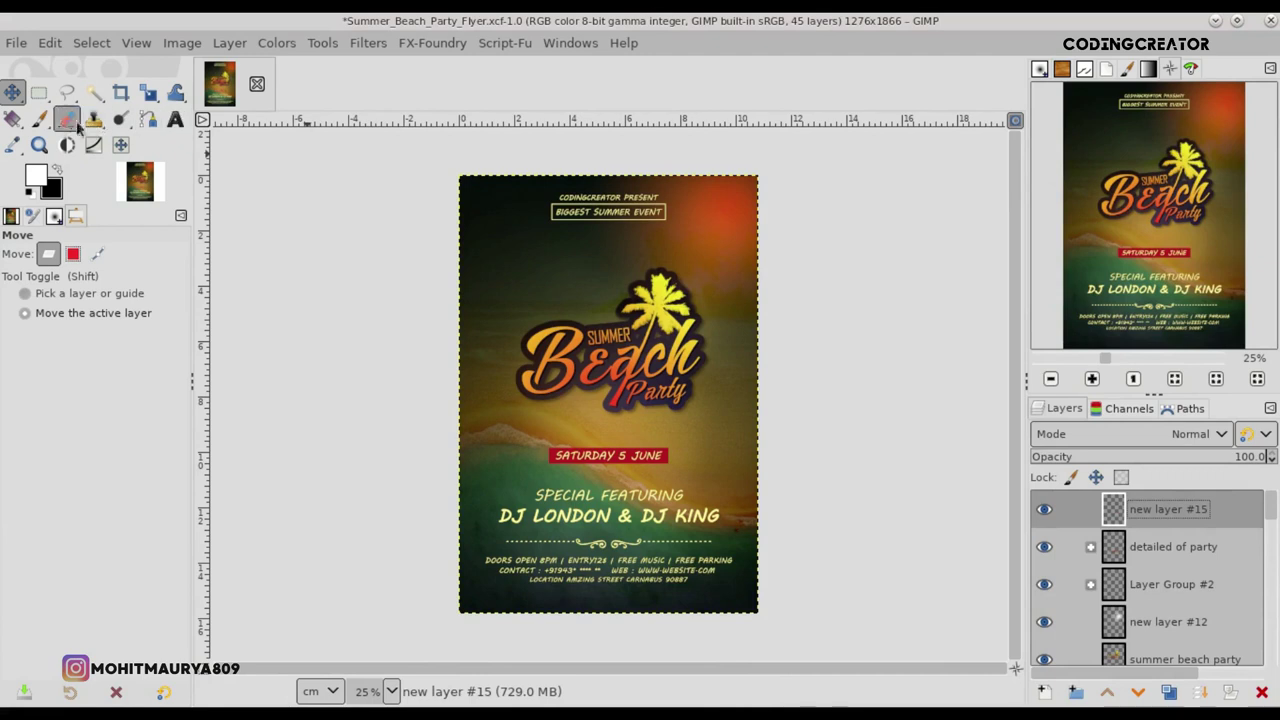
left_click(44, 119)
left_click(137, 316)
type("mm creation")
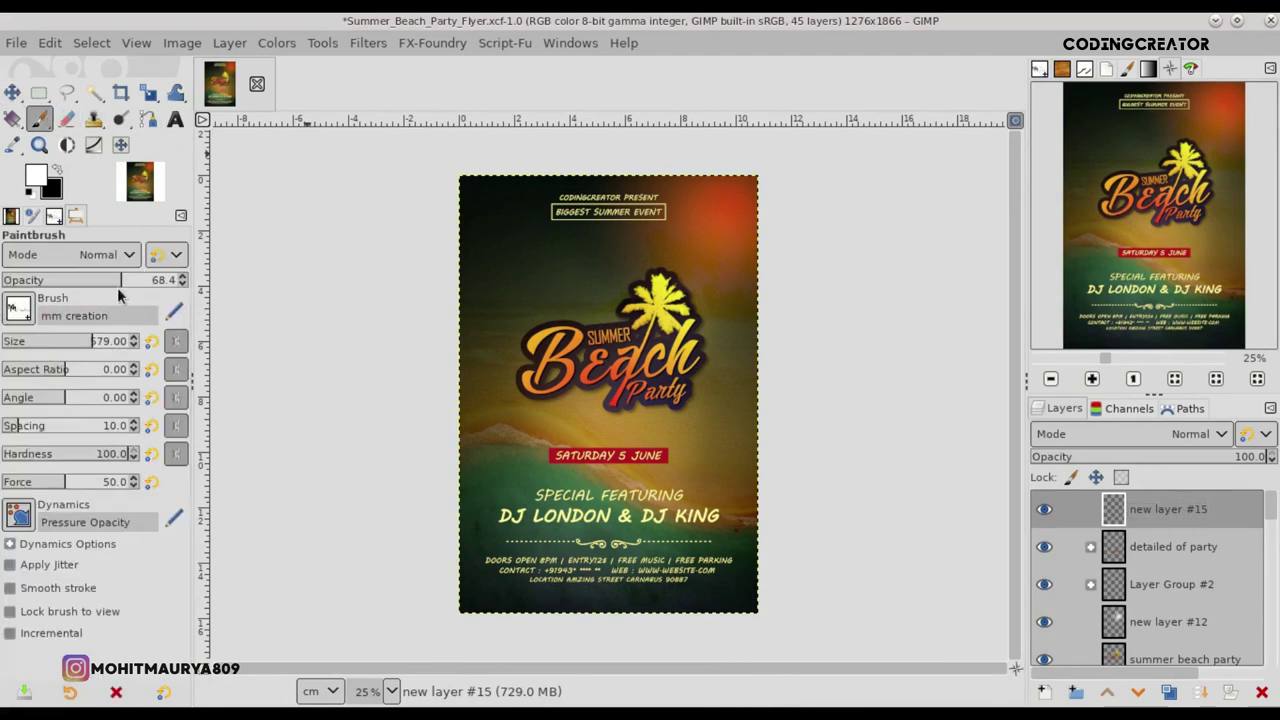
left_click_drag(121, 287, 186, 282)
left_click_drag(77, 344, 72, 344)
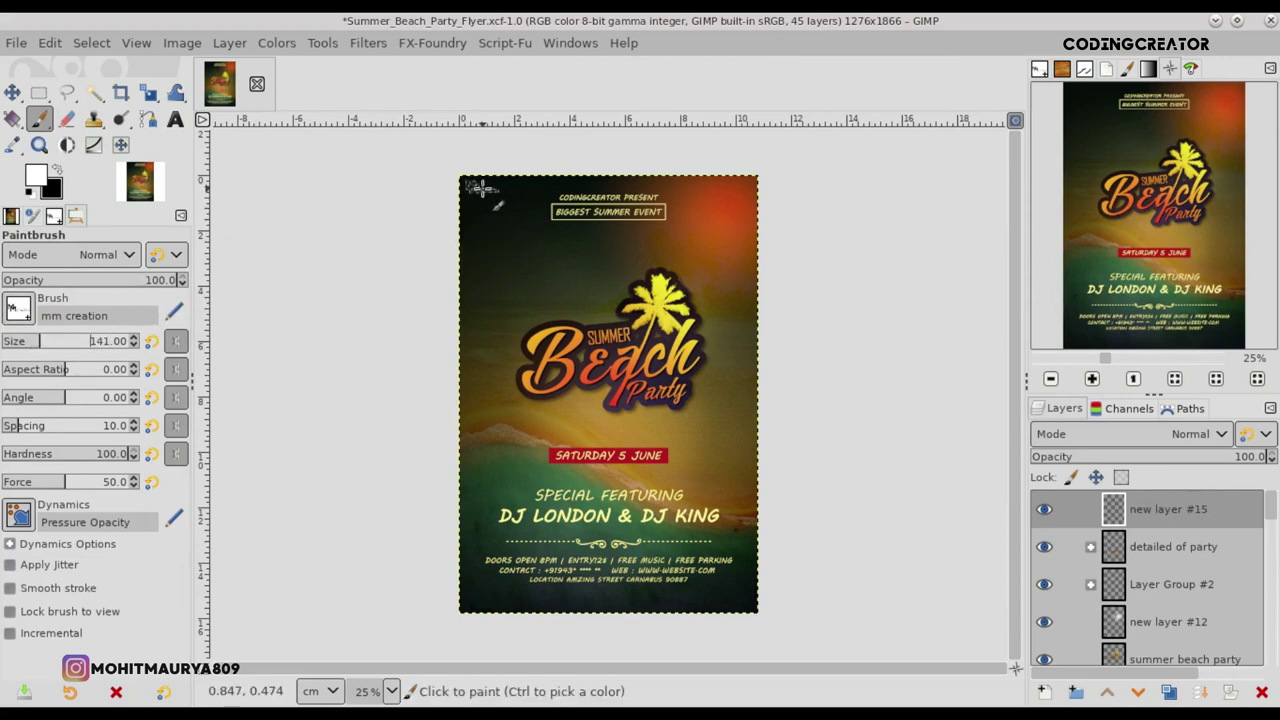
- Select the stamped logo's outline with Alpha to Selection on new layer #15
right_click(1190, 509)
left_click(1100, 641)
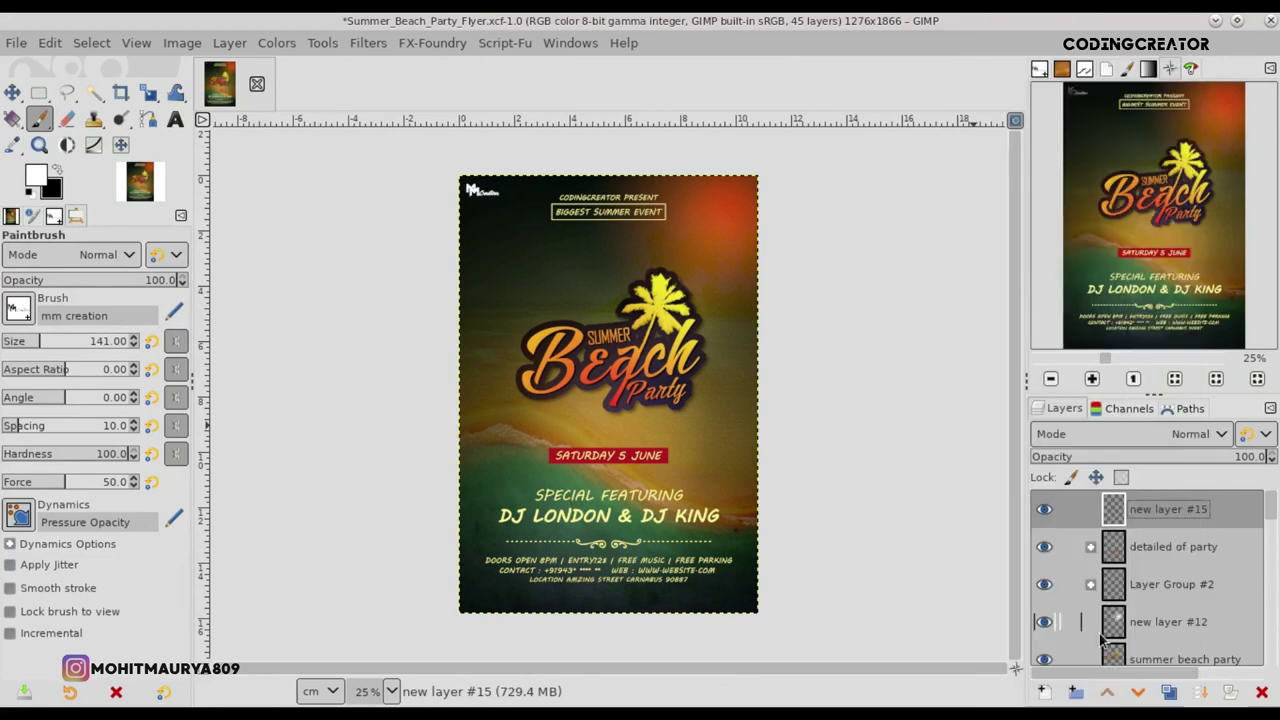
key("m")
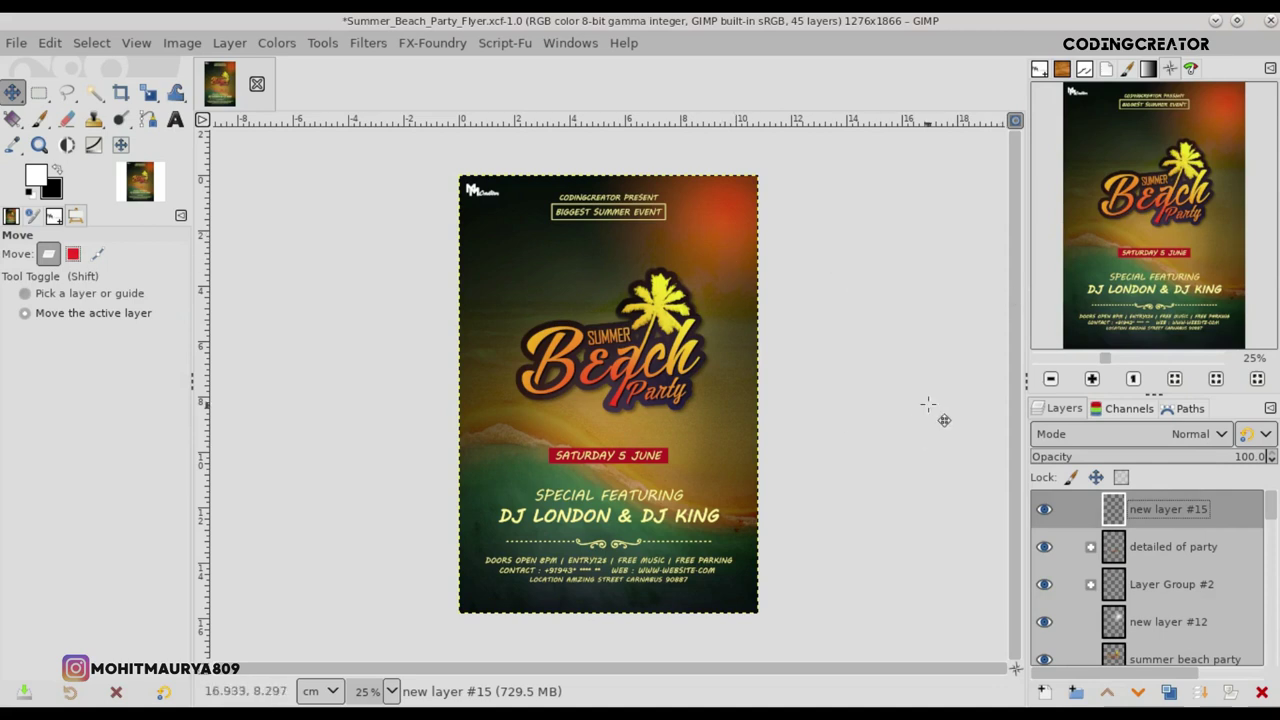
scroll(545, 280, "up", 1)
scroll(545, 280, "up", 2)
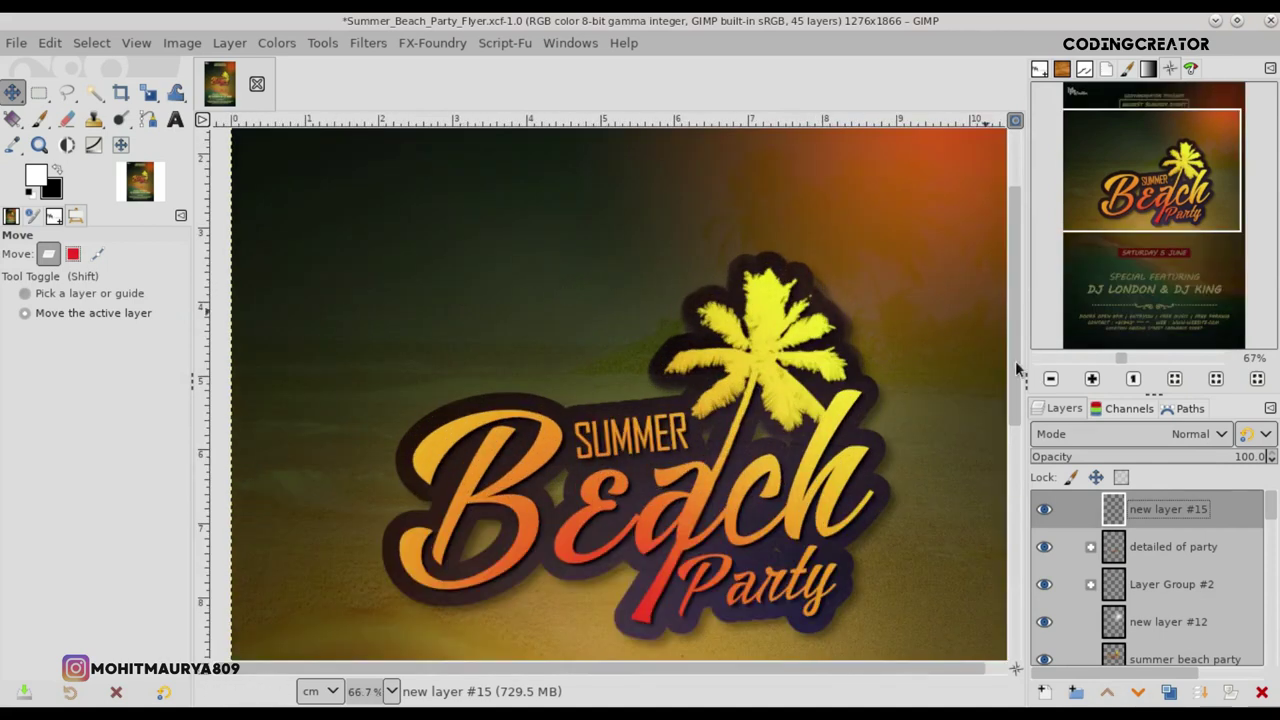
scroll(1018, 370, "up", 3)
scroll(853, 675, "right", 1)
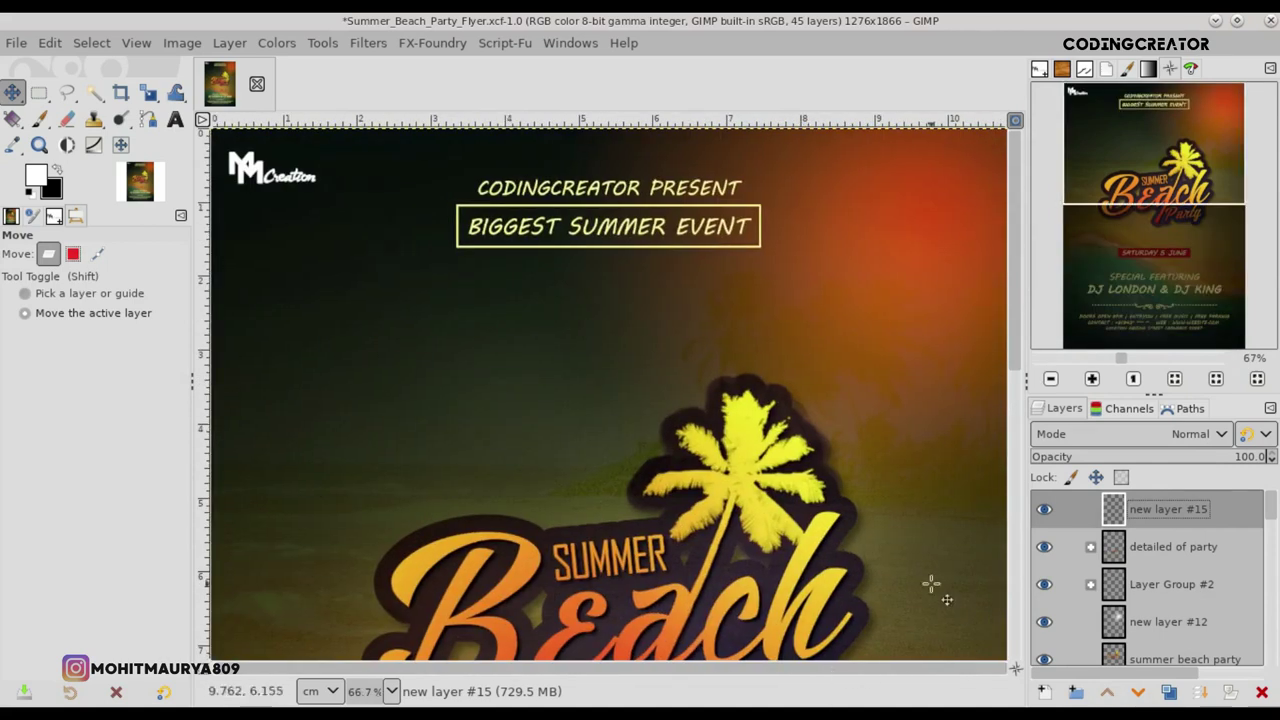
mouse_move(1015, 313)
left_mouse_down()
mouse_move(1030, 377)
mouse_move(1015, 617)
left_mouse_up()
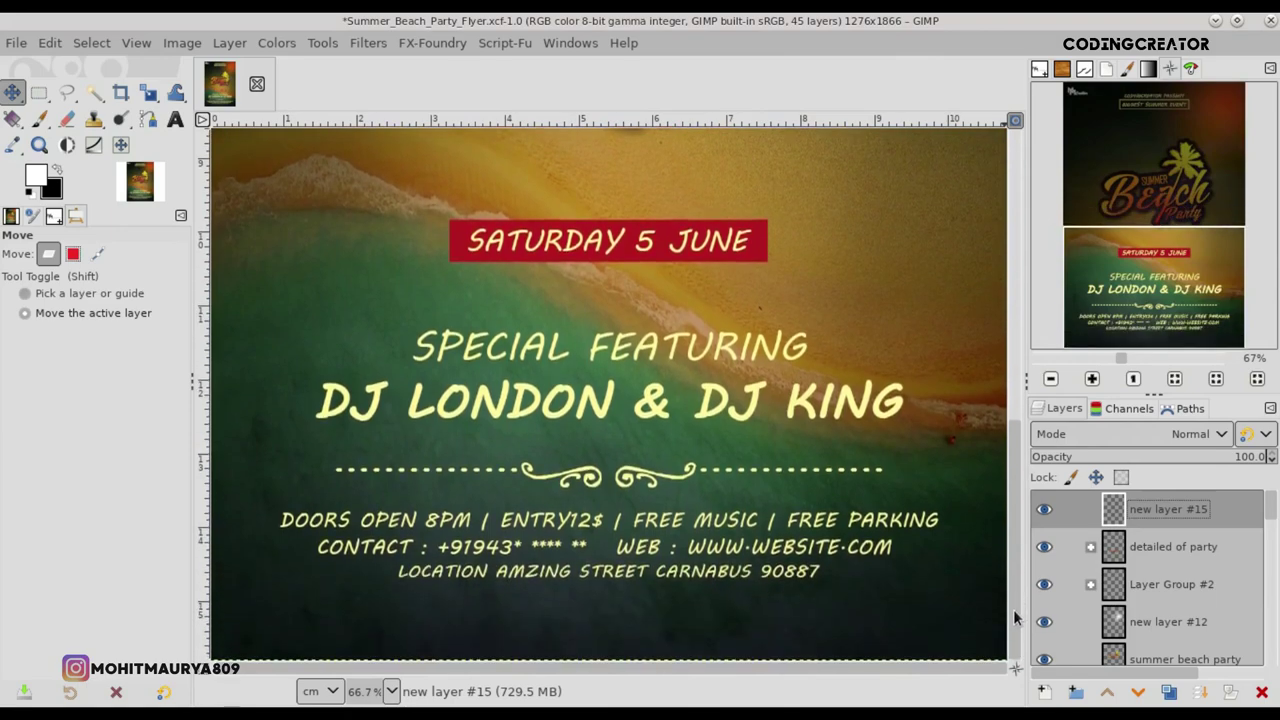
key("minus")
key("minus")
key("minus")
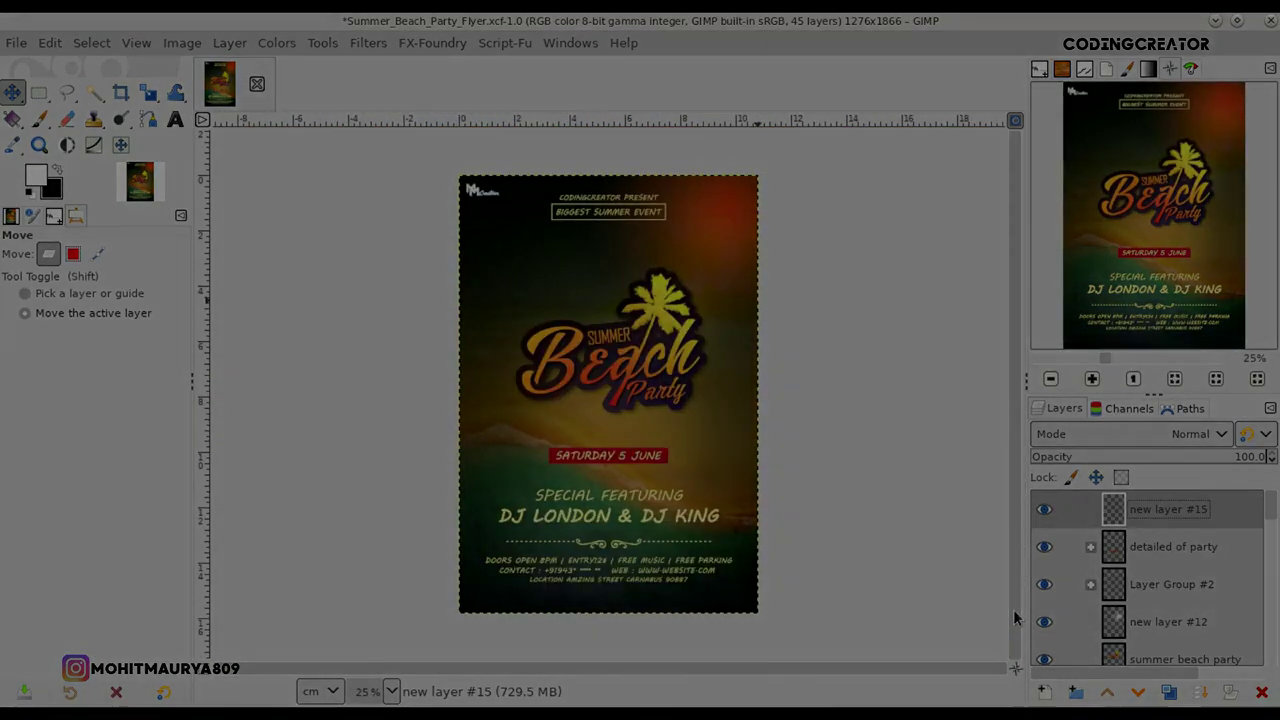